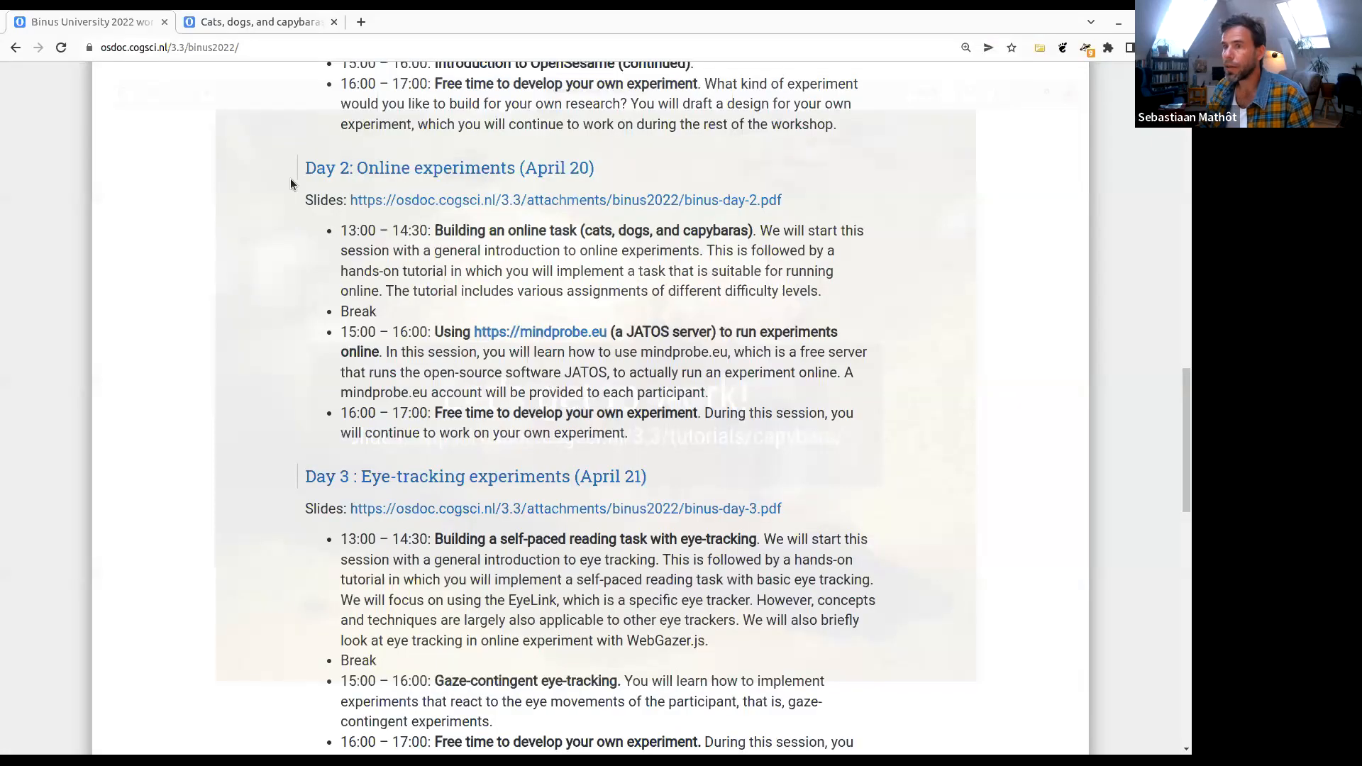
- Read through the Binus University 2022 workshop page, from the practical information to the Day 2 online experiments schedule
{"action": "scroll", "coordinate": [147, 326], "scroll_direction": "up", "scroll_amount": 1}
{"action": "key", "text": "Home"}
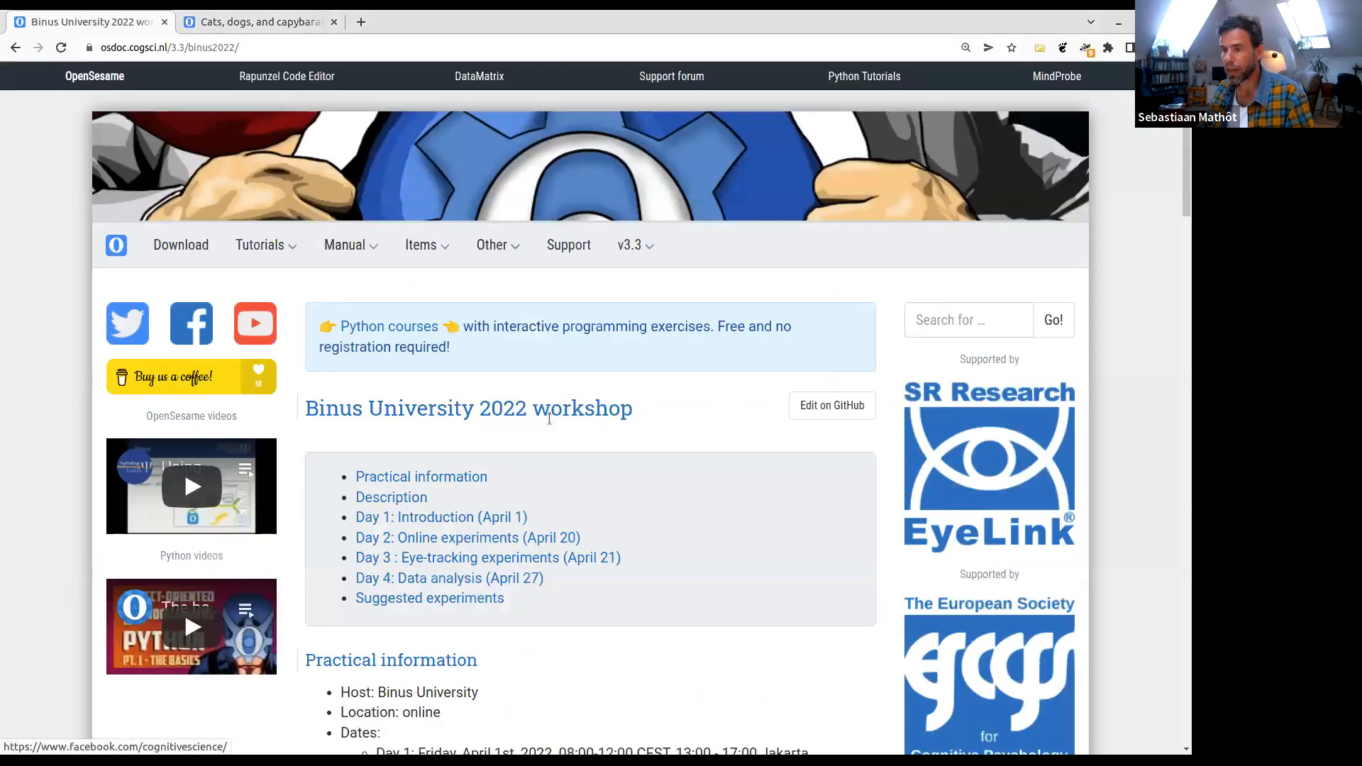
{"action": "scroll", "coordinate": [658, 395], "scroll_direction": "down", "scroll_amount": 1}
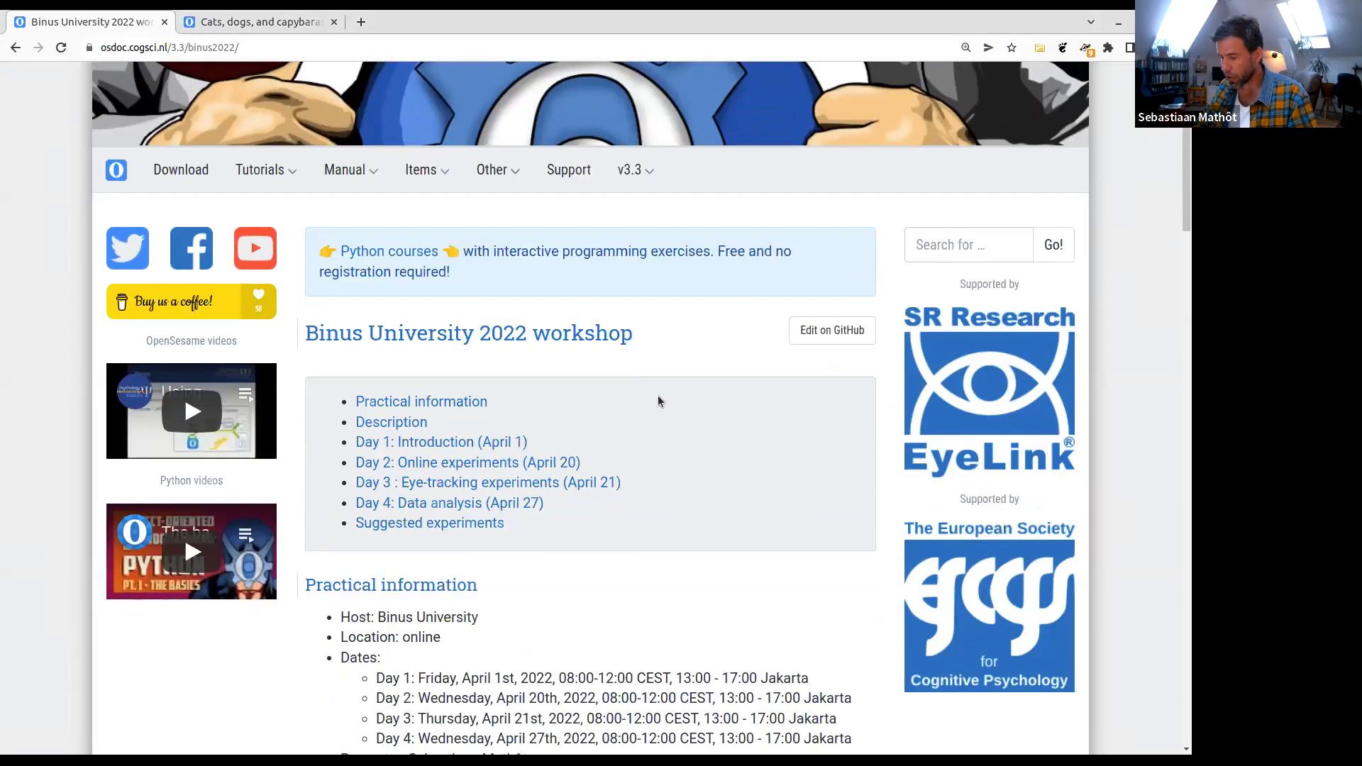
{"action": "key", "text": "ctrl+plus"}
{"action": "scroll", "coordinate": [658, 395], "scroll_direction": "down", "scroll_amount": 4}
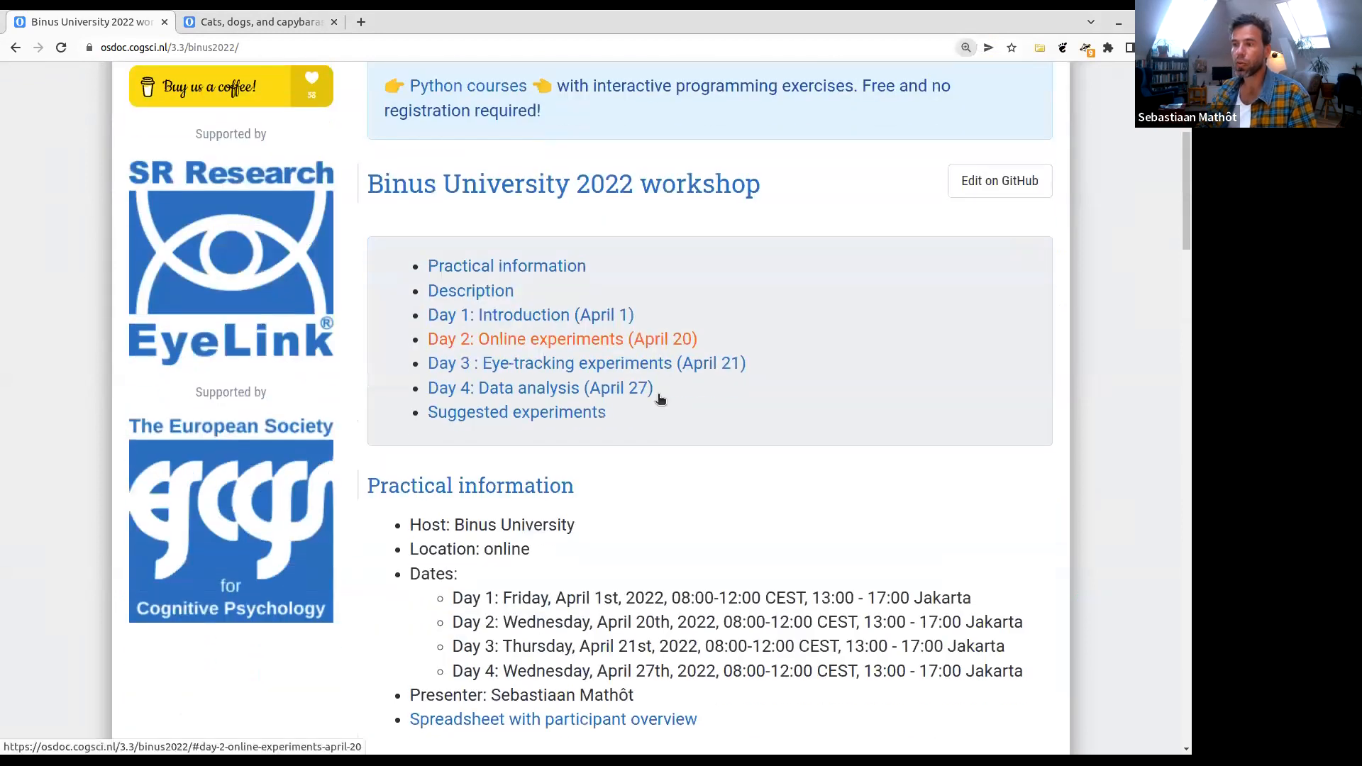
{"action": "scroll", "coordinate": [572, 385], "scroll_direction": "down", "scroll_amount": 1}
{"action": "scroll", "coordinate": [572, 386], "scroll_direction": "down", "scroll_amount": 4}
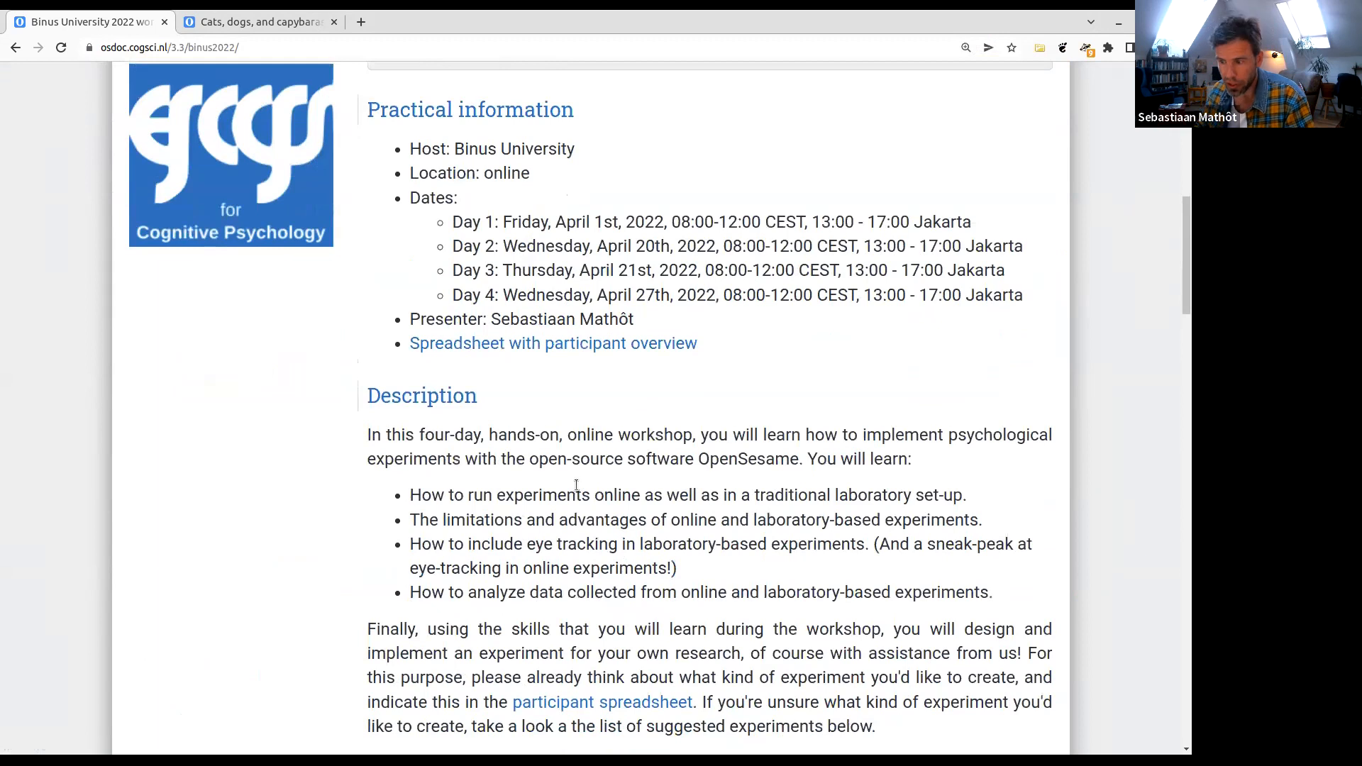
{"action": "scroll", "coordinate": [582, 489], "scroll_direction": "down", "scroll_amount": 4}
{"action": "scroll", "coordinate": [547, 411], "scroll_direction": "down", "scroll_amount": 5}
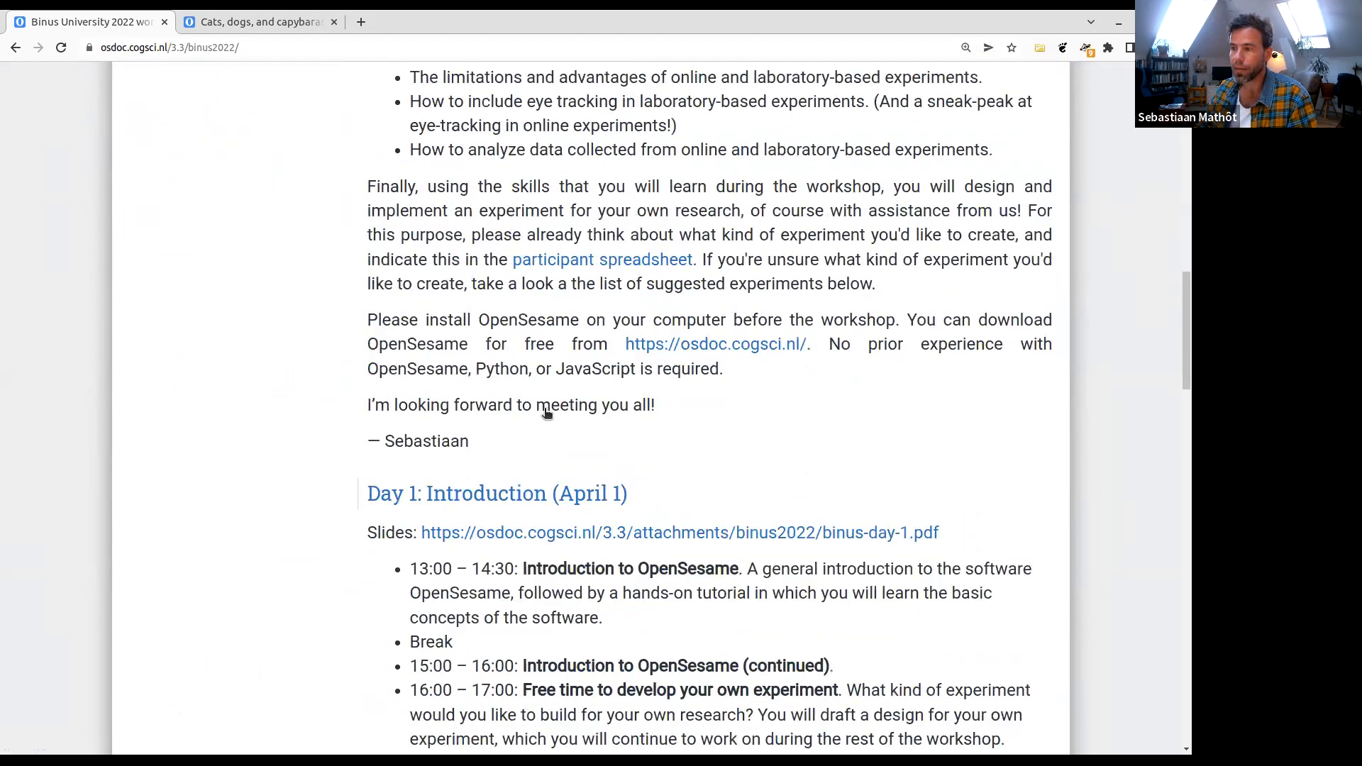
{"action": "scroll", "coordinate": [676, 541], "scroll_direction": "down", "scroll_amount": 1}
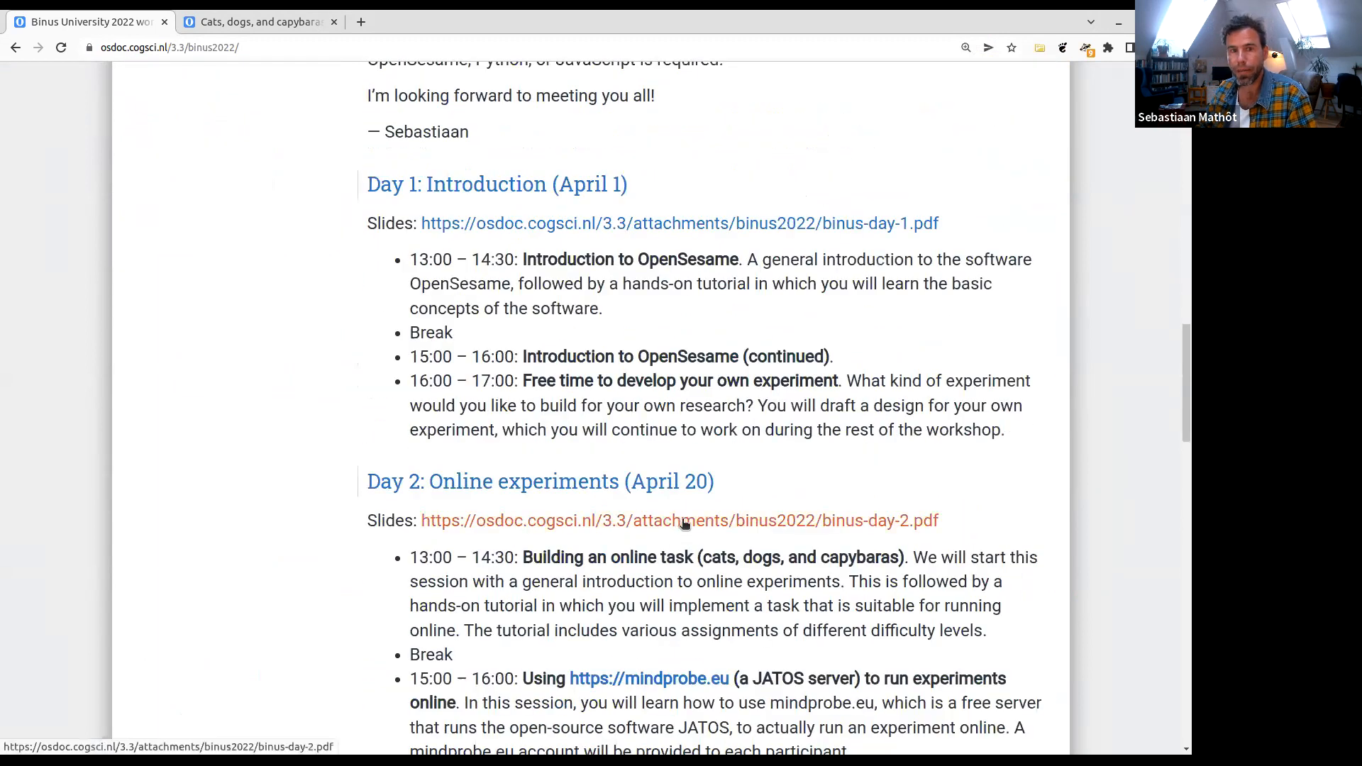
{"action": "scroll", "coordinate": [890, 483], "scroll_direction": "down", "scroll_amount": 1}
{"action": "scroll", "coordinate": [890, 482], "scroll_direction": "down", "scroll_amount": 2}
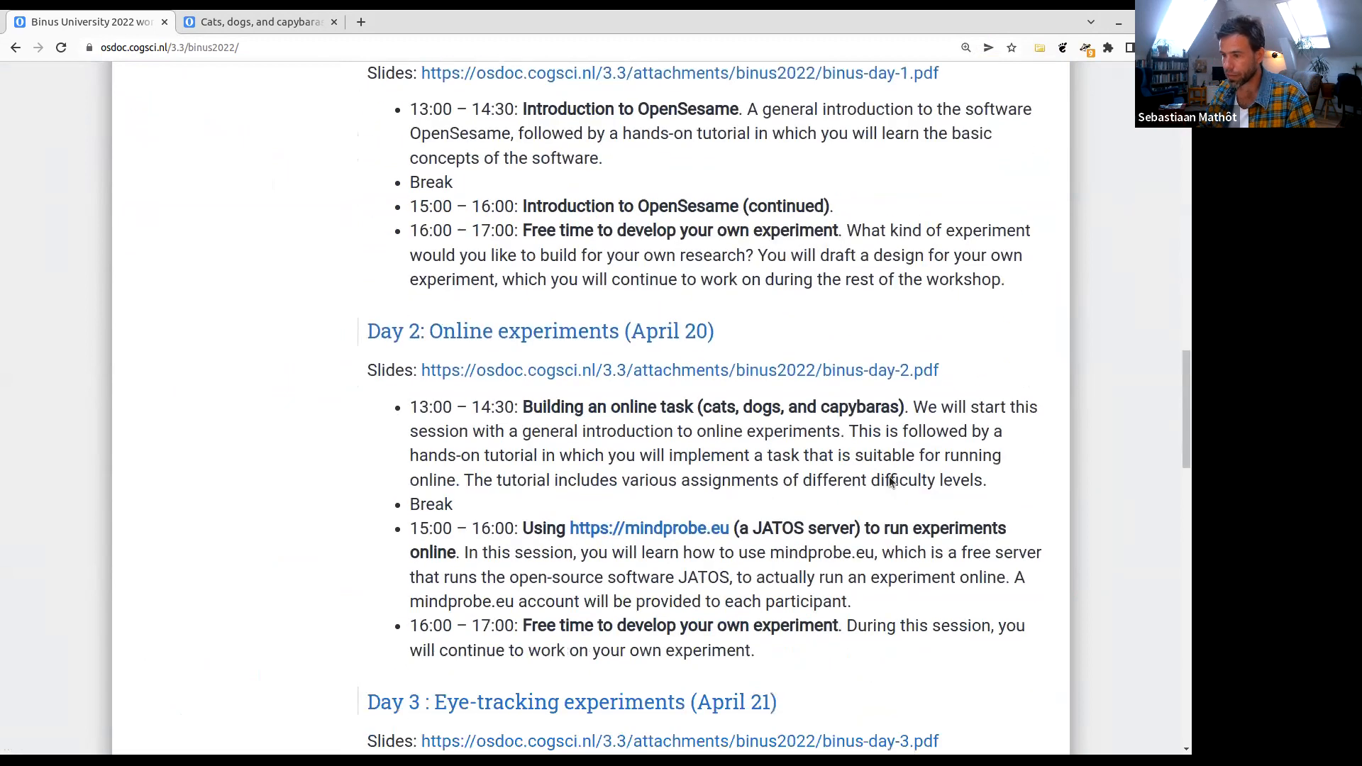
{"action": "scroll", "coordinate": [889, 477], "scroll_direction": "up", "scroll_amount": 1}
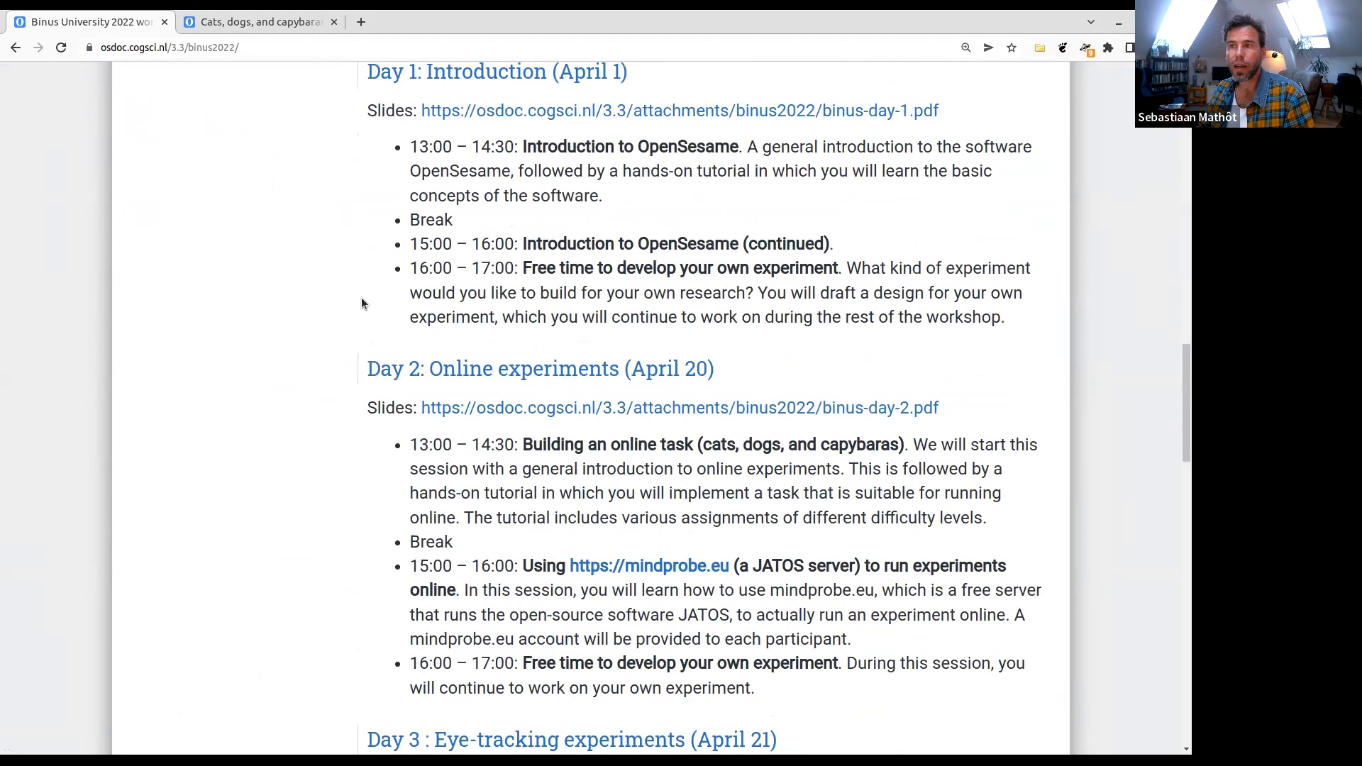
{"action": "key", "text": "Home"}
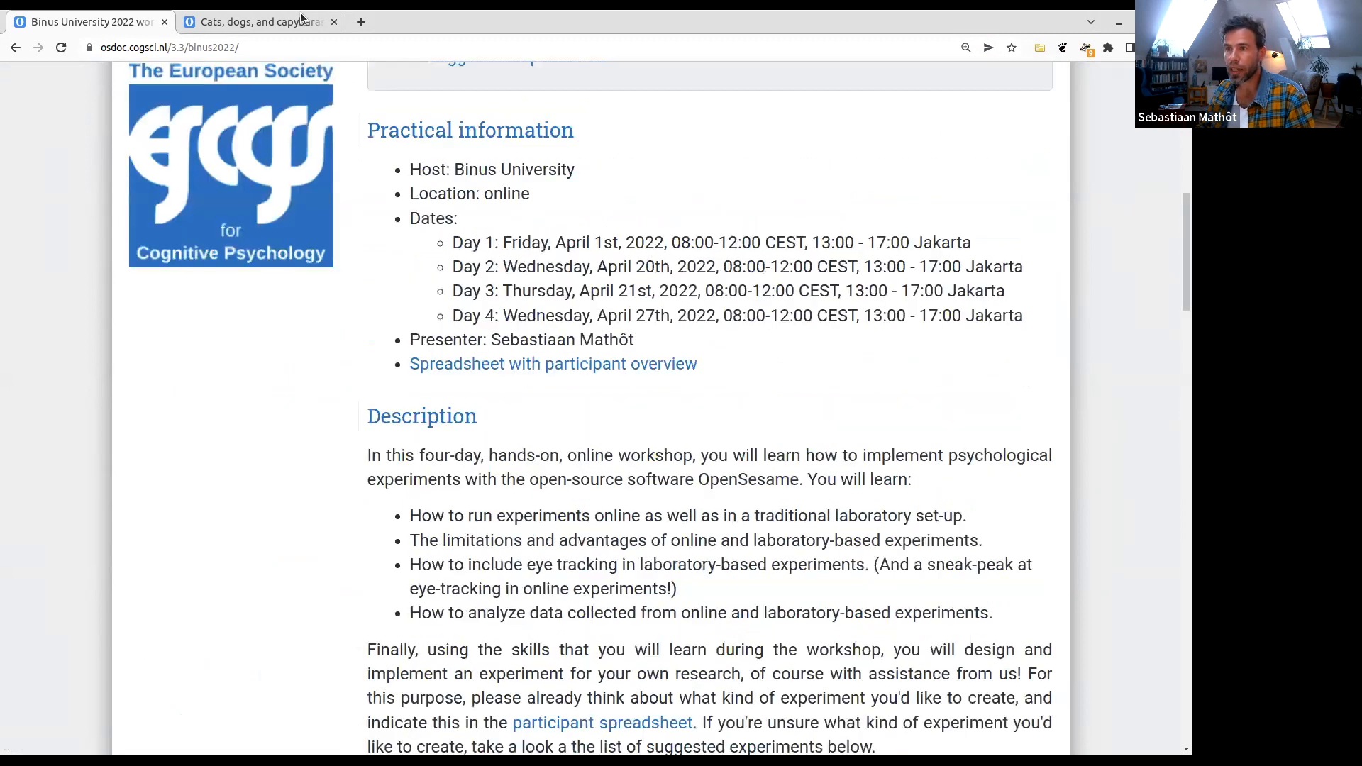
- Switch to the Cats, dogs, and capybaras tutorial page and look at the site's list of available tutorials
{"action": "key", "text": "ctrl+Tab"}
{"action": "key", "text": "Home"}
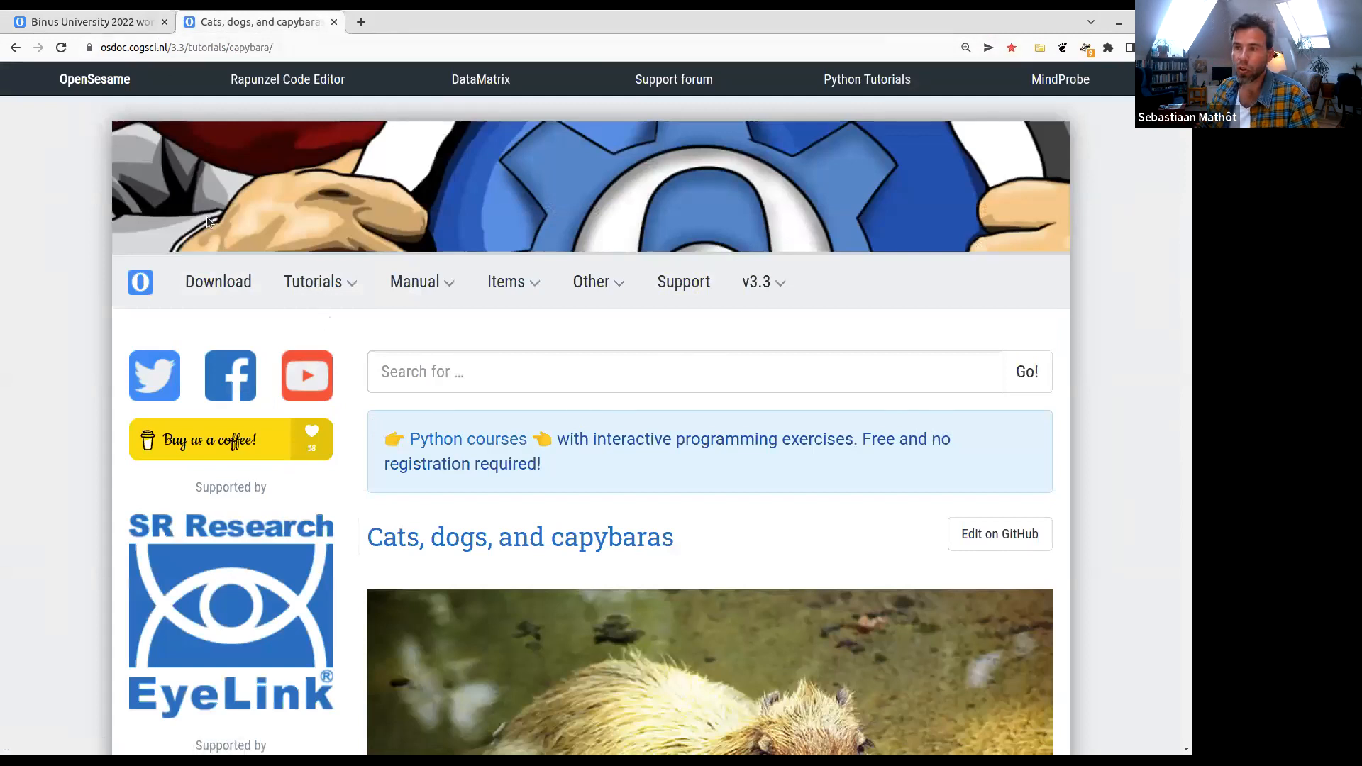
{"action": "left_click", "coordinate": [331, 290]}
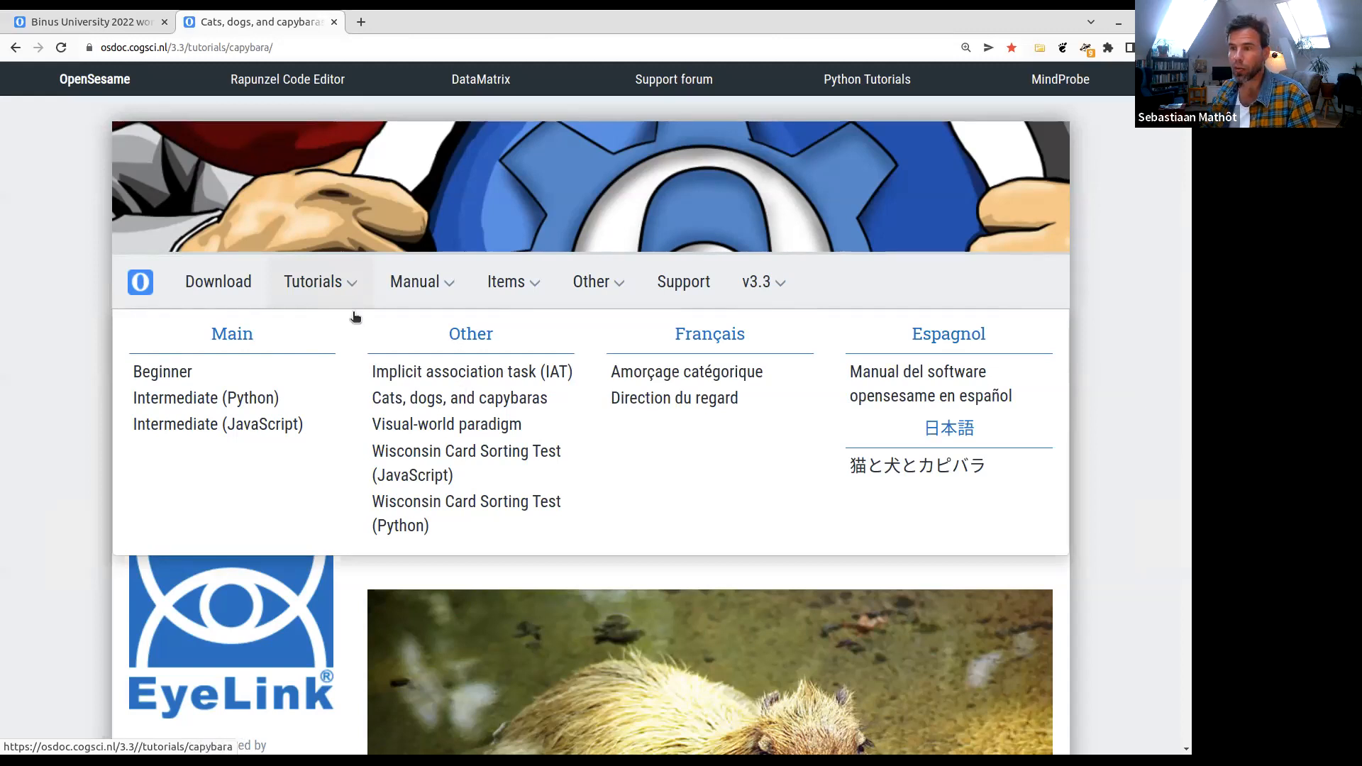
{"action": "left_click", "coordinate": [331, 298]}
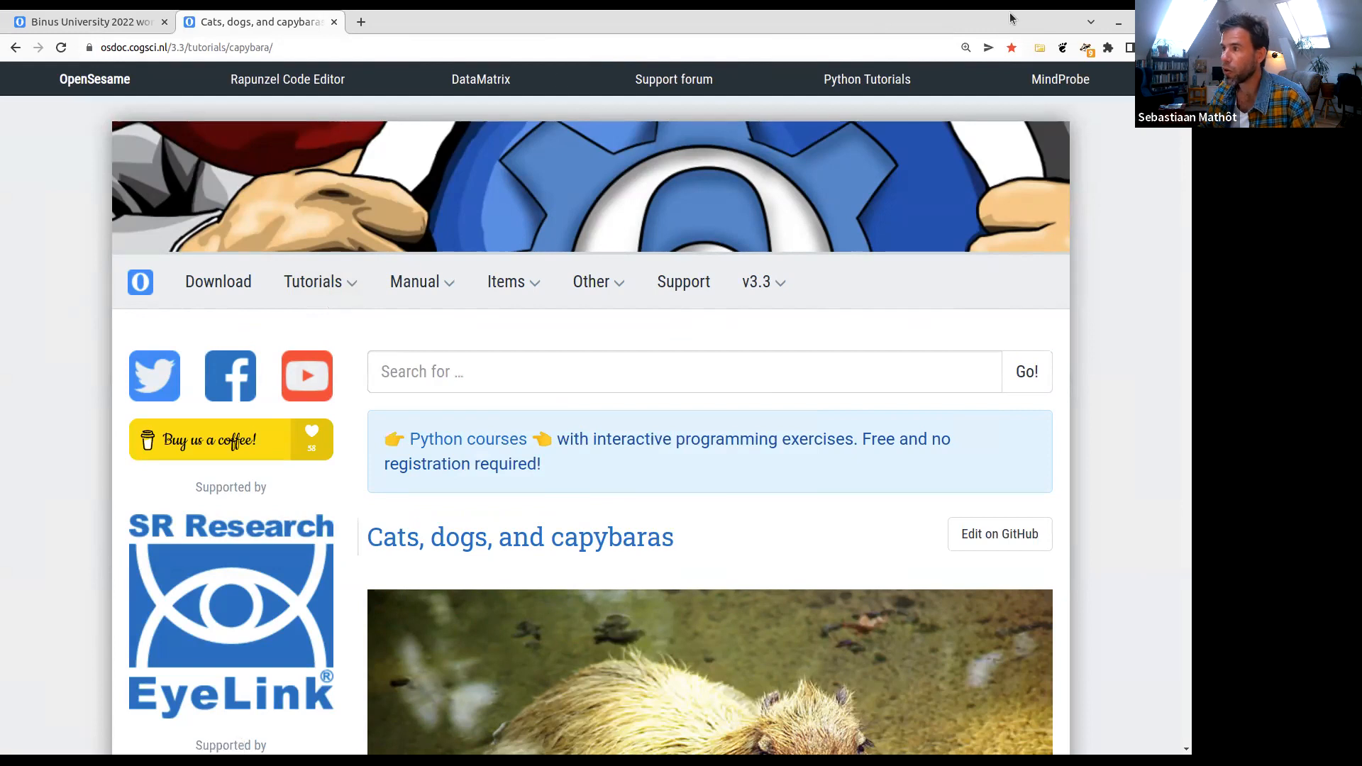
- Glance at the OpenSesame window behind the browser, and return to the tutorial page to view its introduction
{"action": "left_click_drag", "start_coordinate": [1012, 18], "coordinate": [1191, 369]}
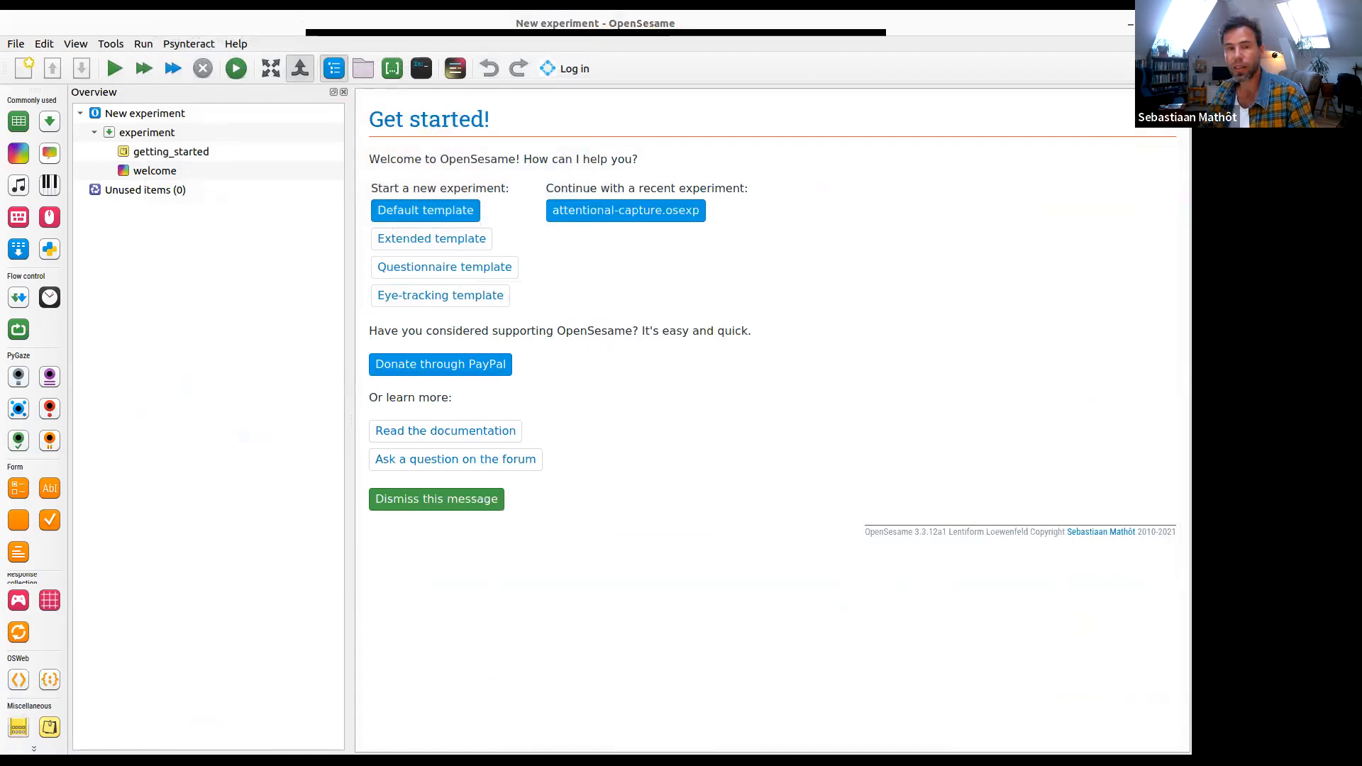
{"action": "left_click_drag", "start_coordinate": [1191, 369], "coordinate": [656, 11]}
{"action": "scroll", "coordinate": [664, 351], "scroll_direction": "down", "scroll_amount": 3}
{"action": "scroll", "coordinate": [1172, 509], "scroll_direction": "down", "scroll_amount": 3}
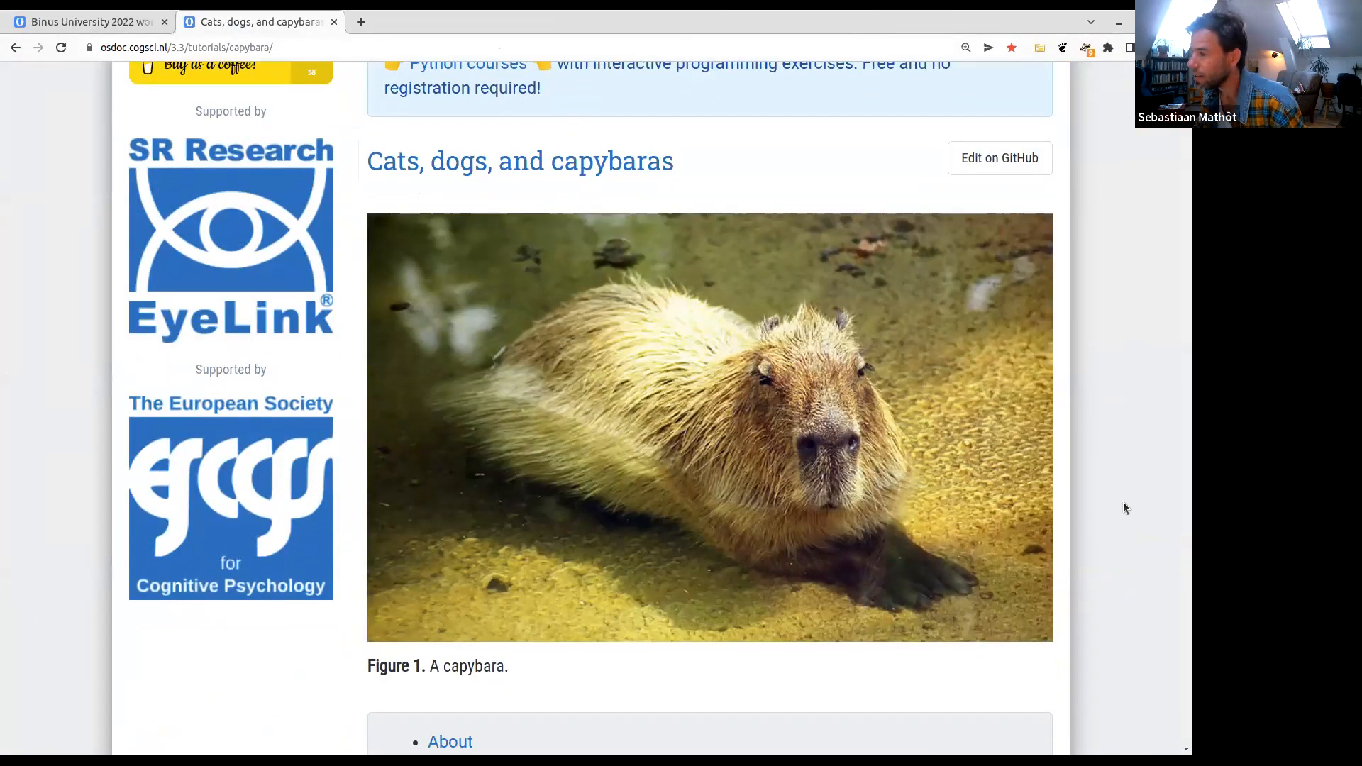
{"action": "scroll", "coordinate": [1120, 497], "scroll_direction": "down", "scroll_amount": 1}
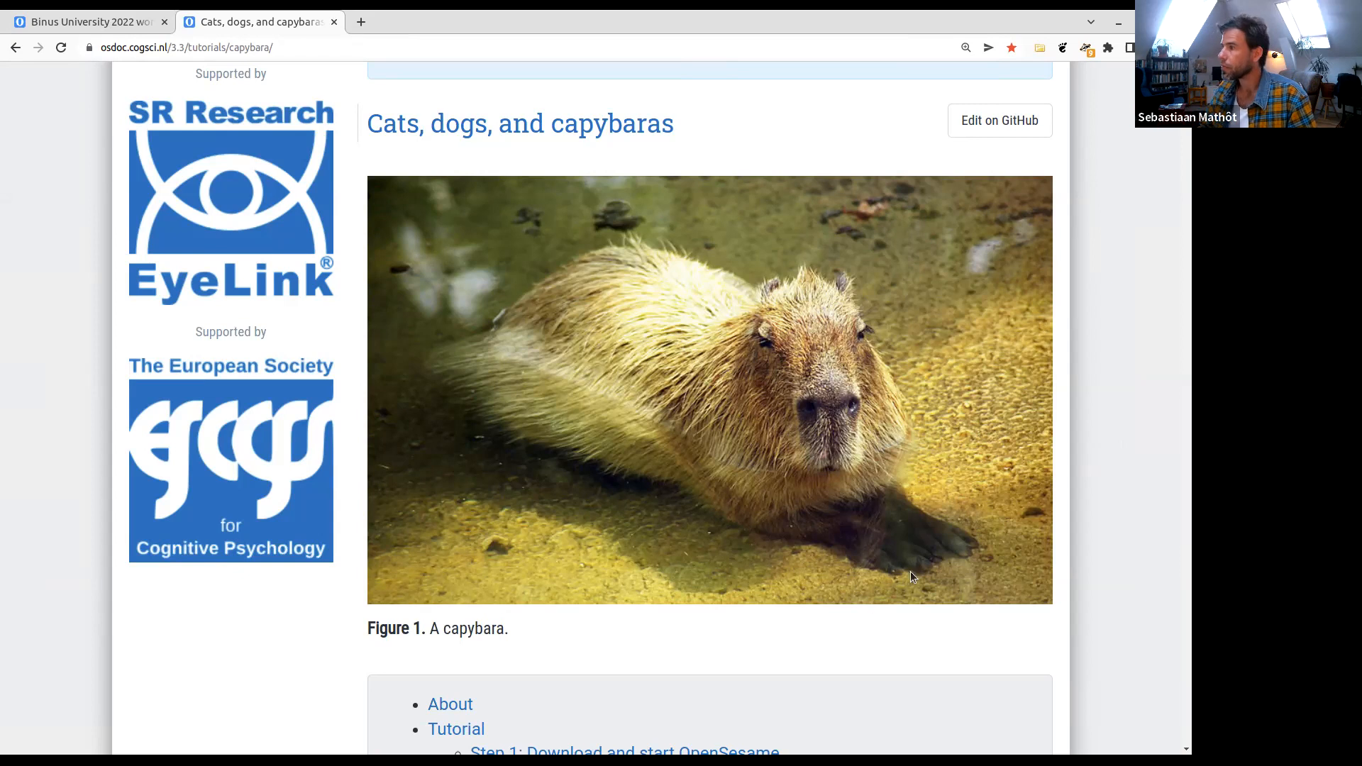
- Move the browser window off this display to reveal OpenSesame and narrow the Overview area
{"action": "left_click_drag", "start_coordinate": [954, 19], "coordinate": [1348, 234]}
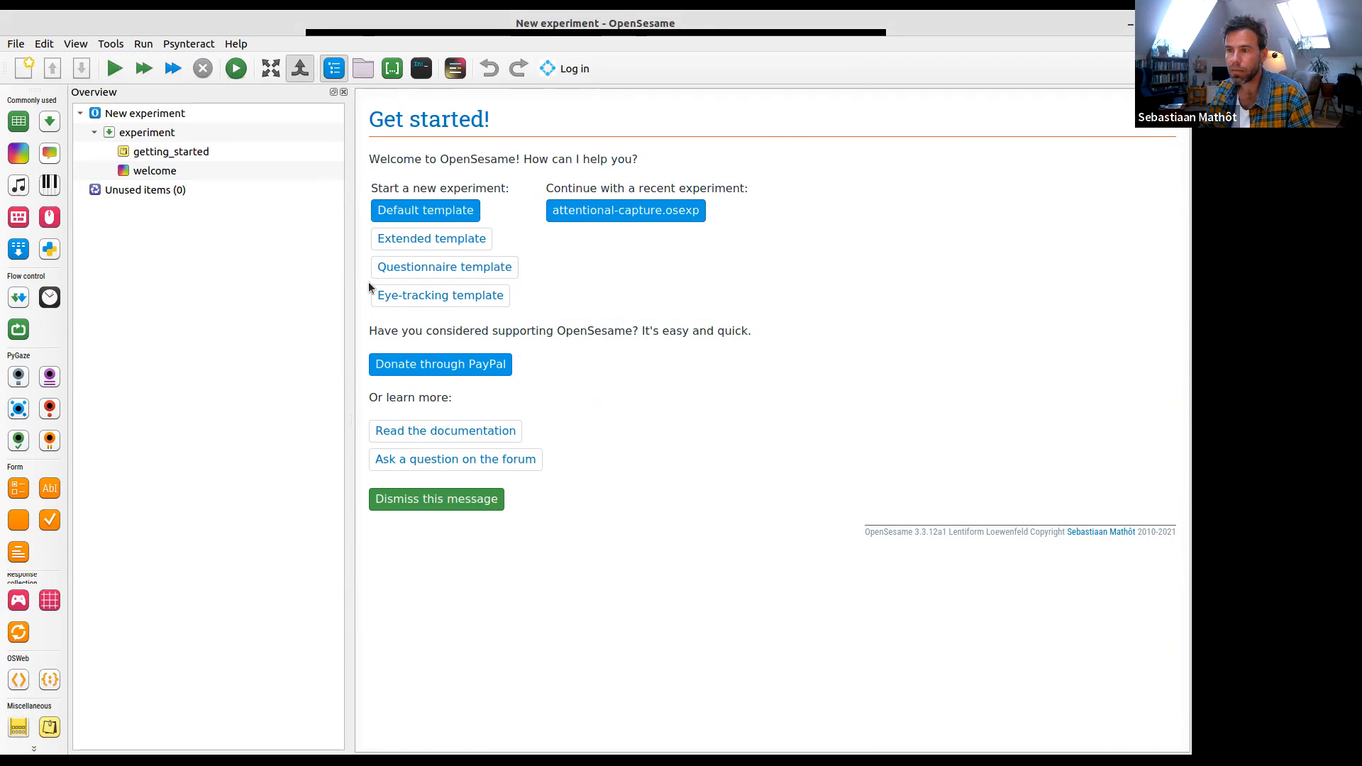
{"action": "left_click_drag", "start_coordinate": [348, 303], "coordinate": [266, 302]}
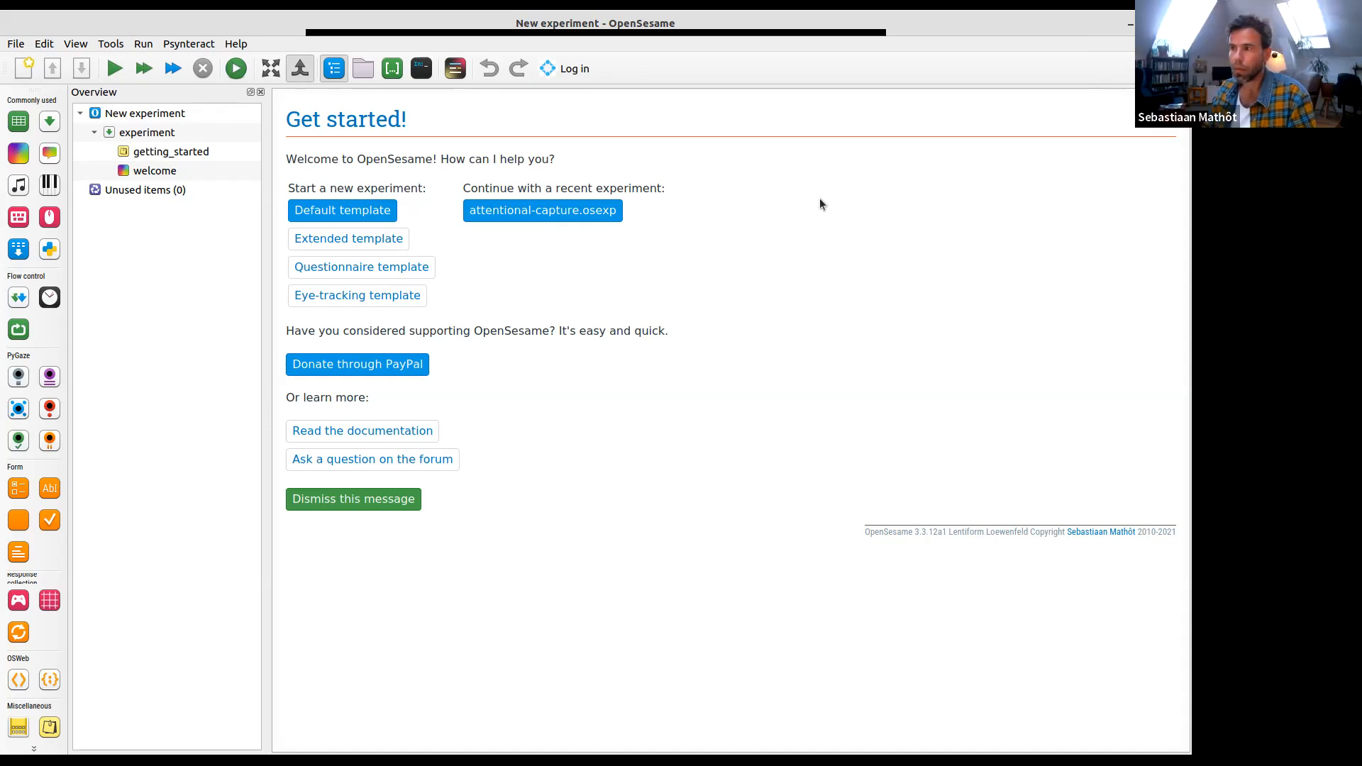
- Set the HP Inc. 27" display to 1440 × 900 in the desktop's display settings, keep the change and maximize OpenSesame again
{"action": "left_click_drag", "start_coordinate": [925, 14], "coordinate": [763, 270]}
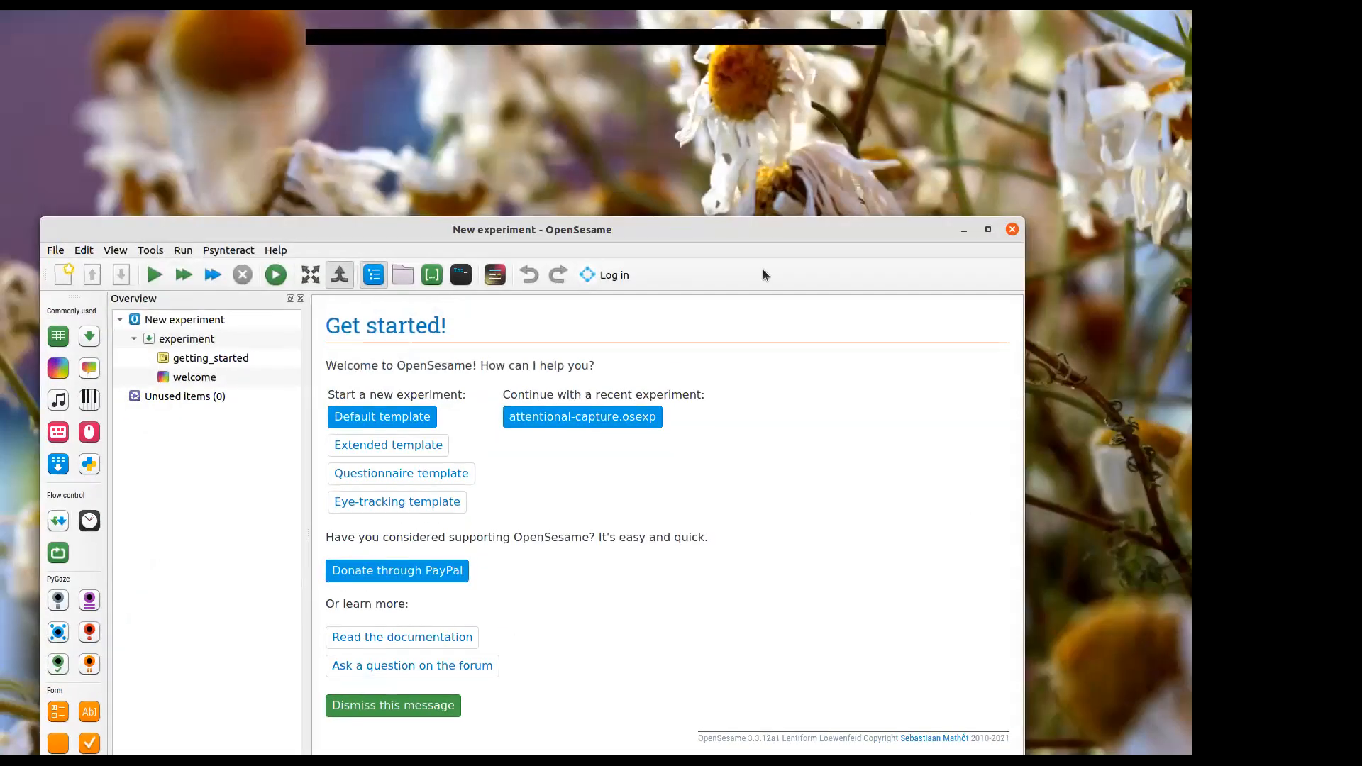
{"action": "right_click", "coordinate": [744, 137]}
{"action": "left_click", "coordinate": [781, 314]}
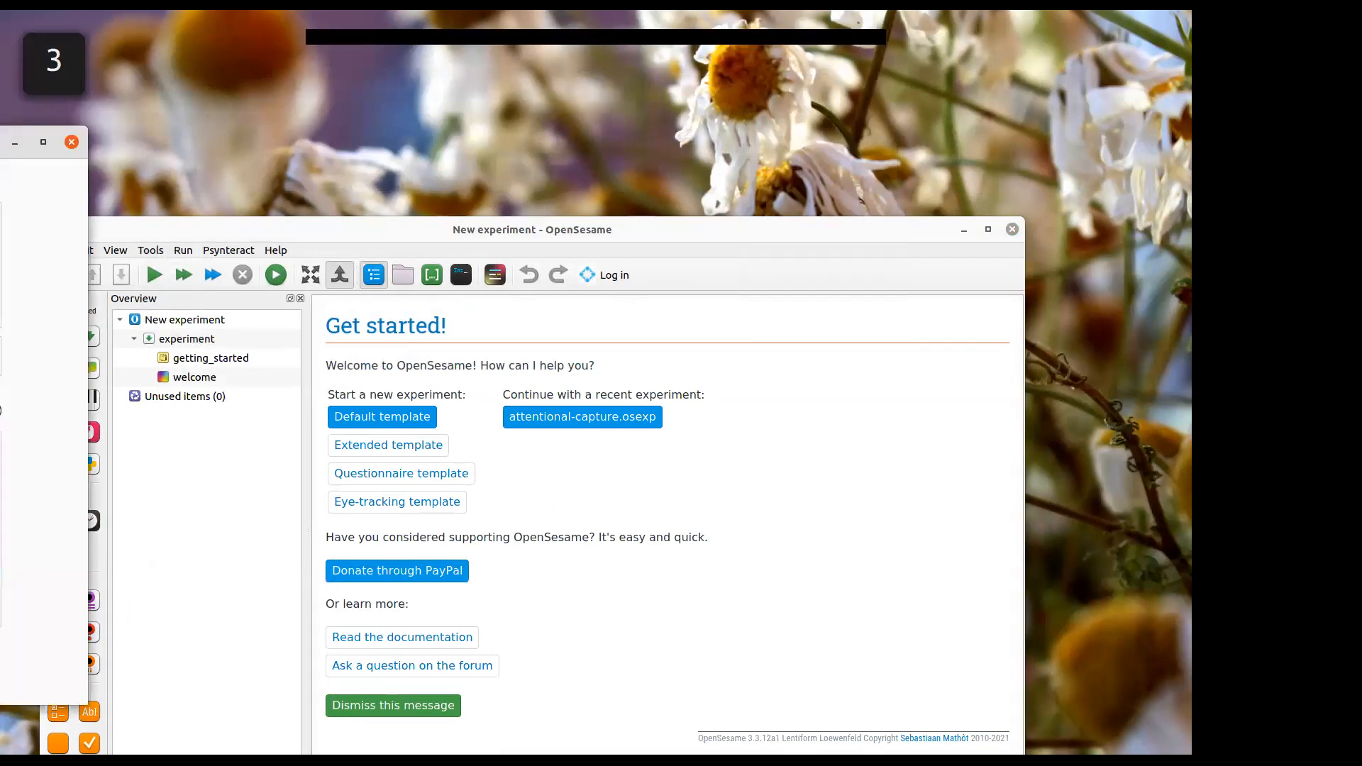
{"action": "left_click", "coordinate": [561, 270]}
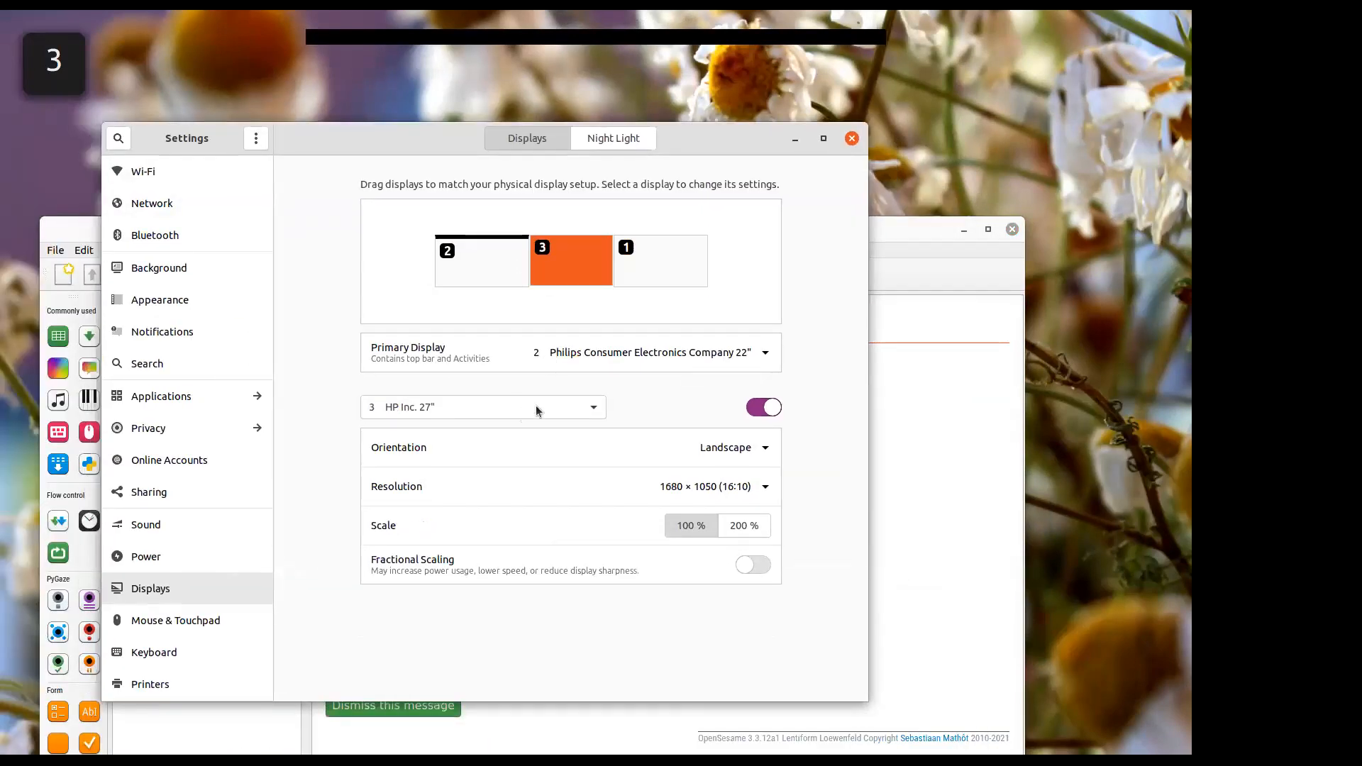
{"action": "left_click", "coordinate": [721, 483]}
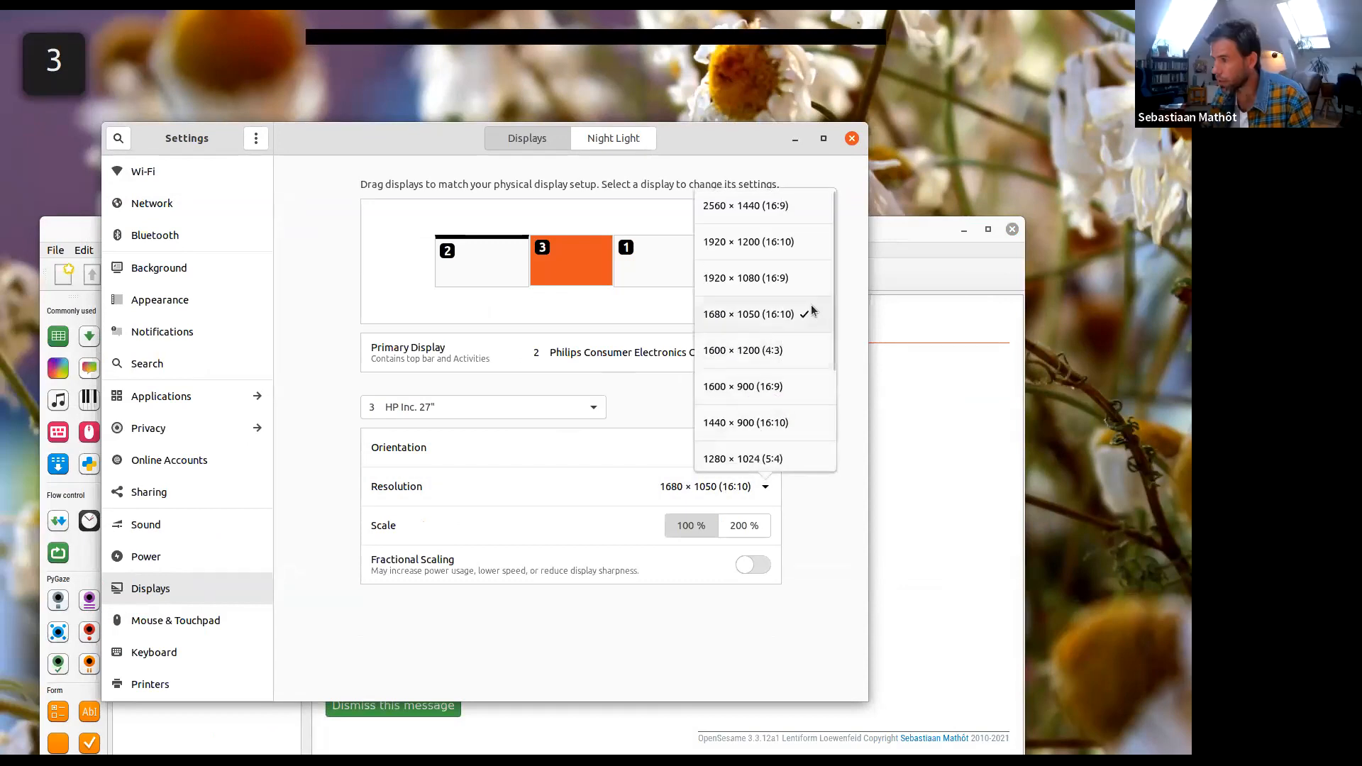
{"action": "left_click", "coordinate": [814, 421]}
{"action": "left_click", "coordinate": [680, 254]}
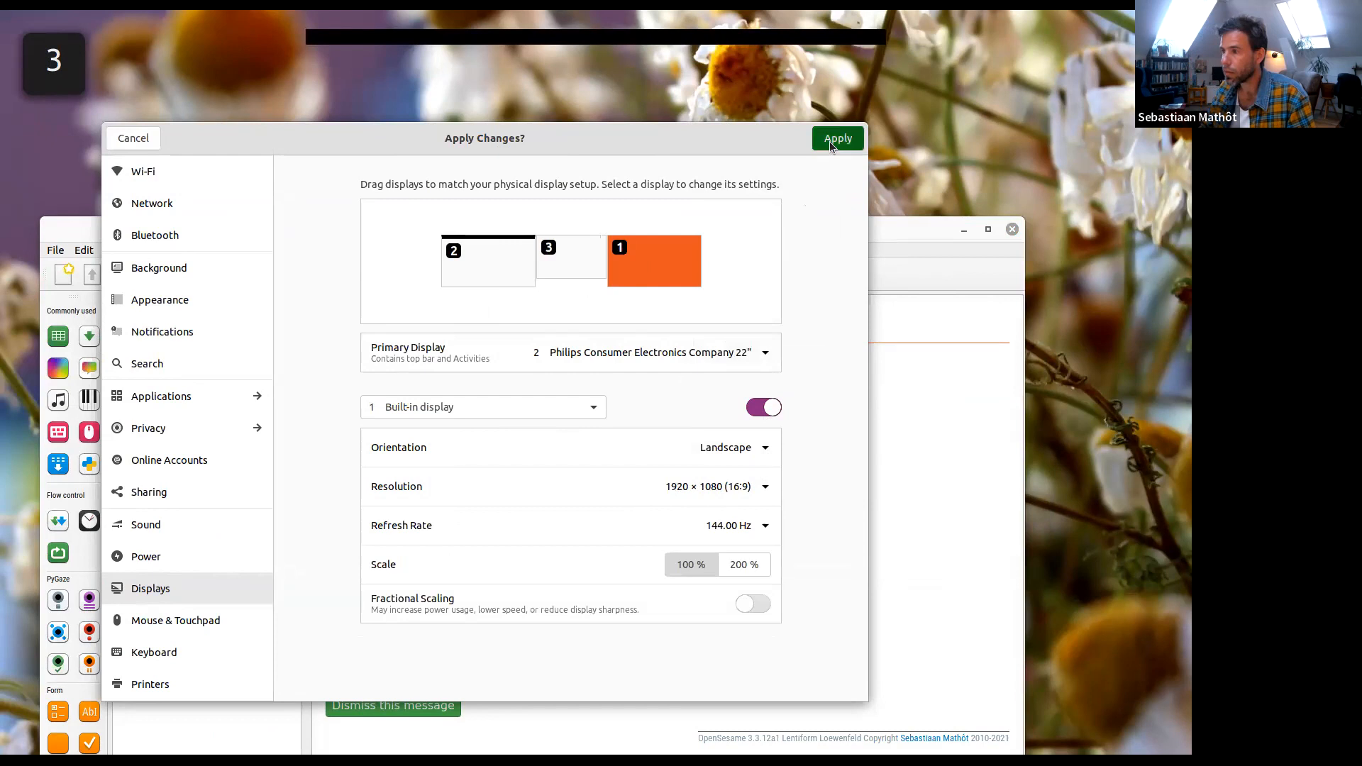
{"action": "left_click", "coordinate": [834, 139]}
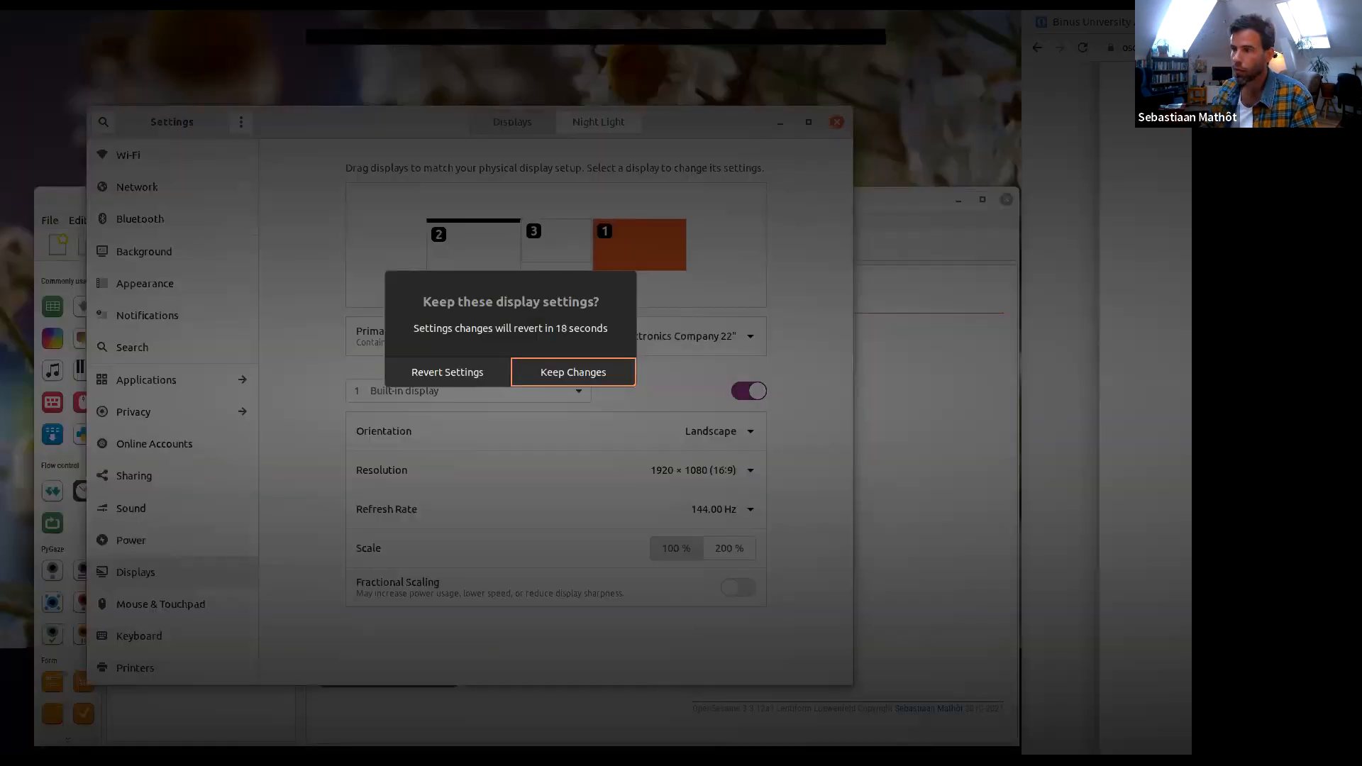
{"action": "left_click", "coordinate": [550, 372]}
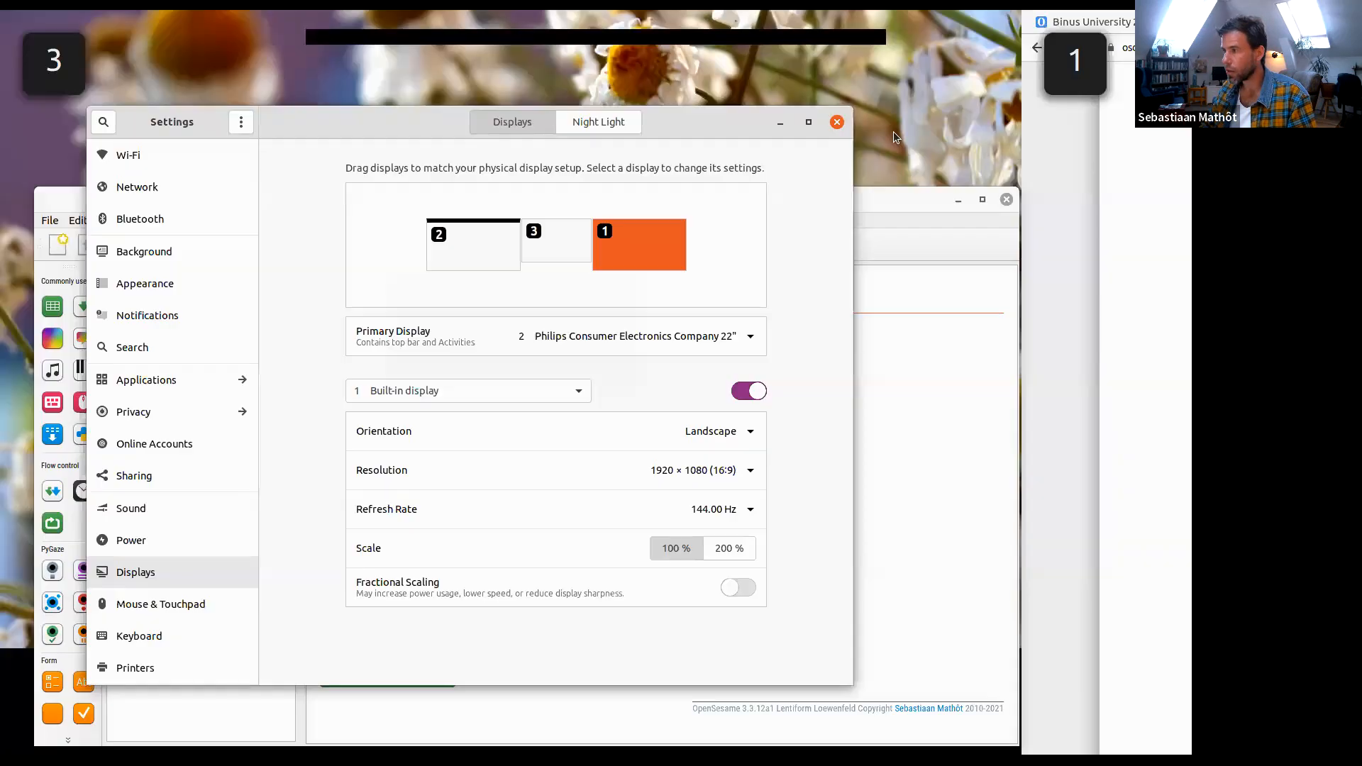
{"action": "left_click", "coordinate": [837, 122]}
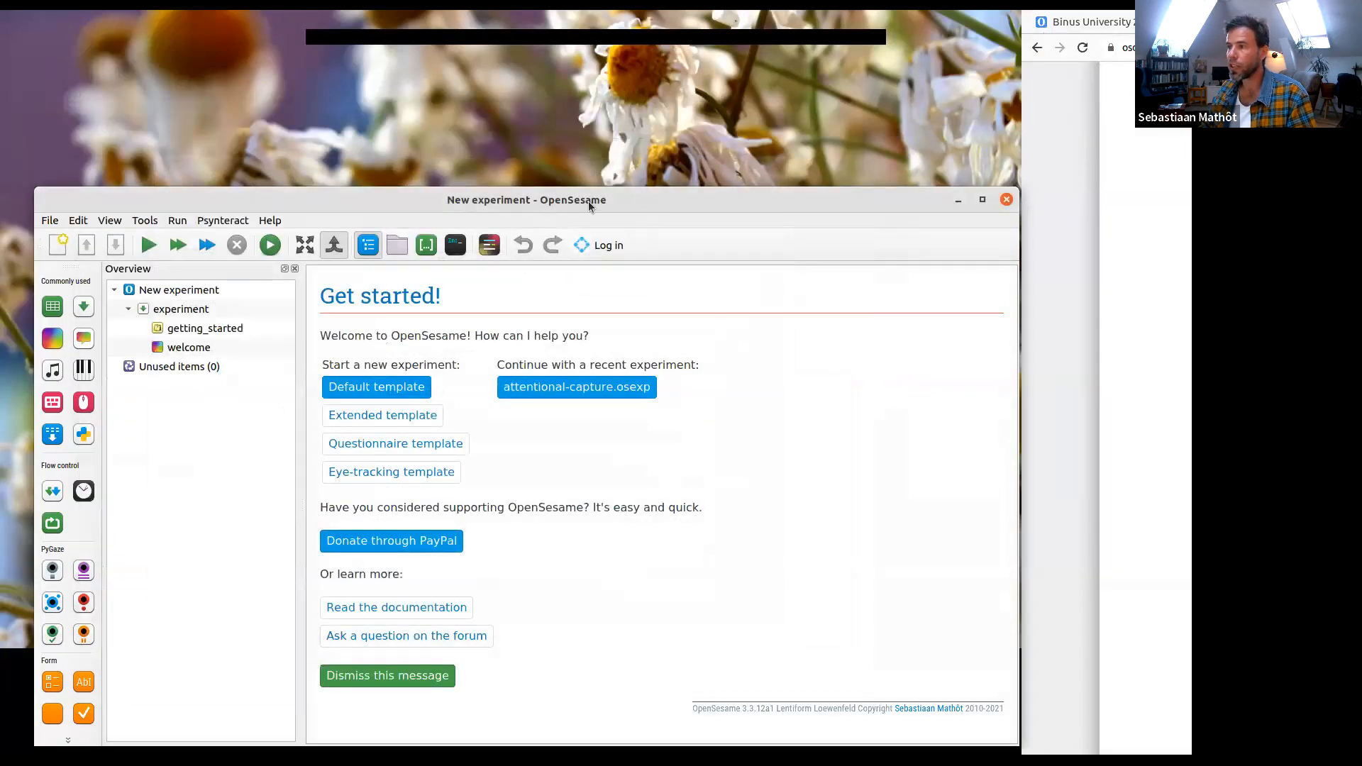
{"action": "left_click_drag", "start_coordinate": [589, 201], "coordinate": [550, 44]}
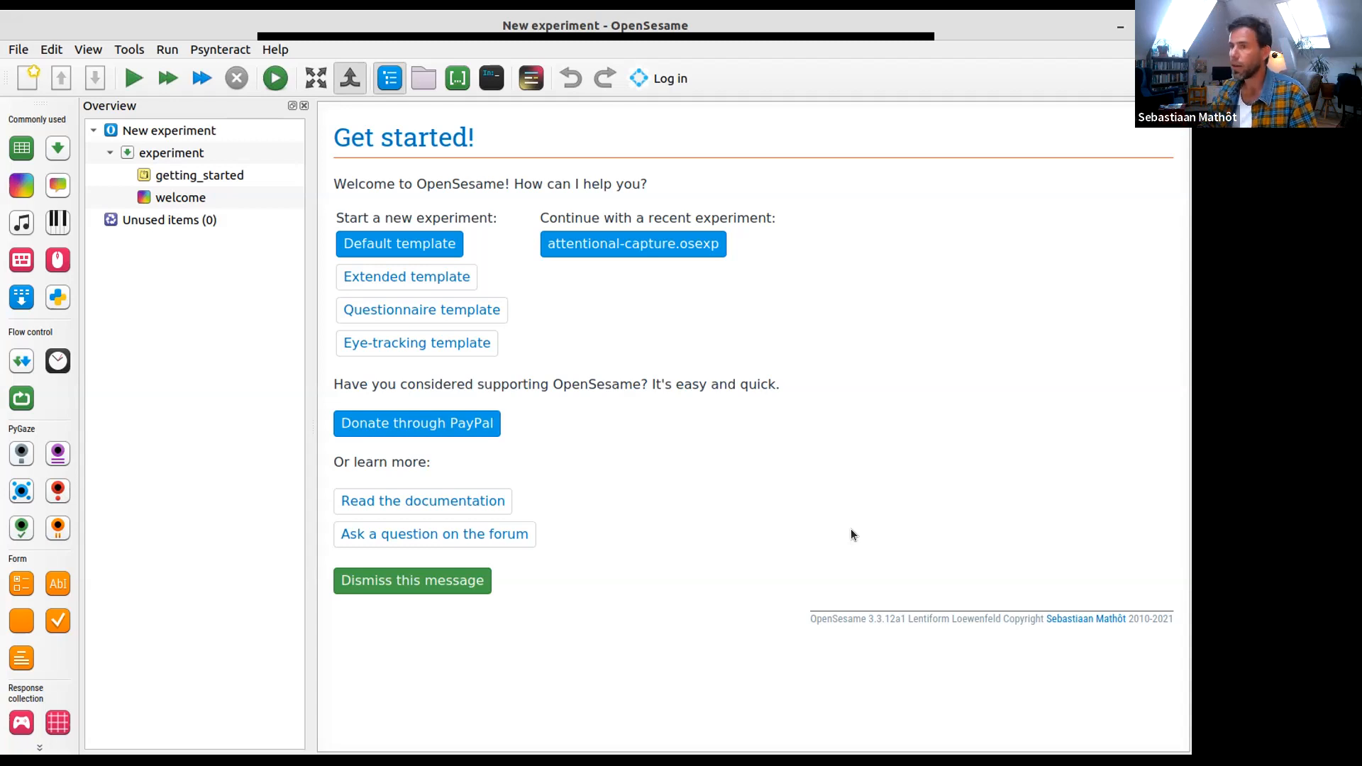
- Start a new experiment from the default template
{"action": "left_click", "coordinate": [190, 171]}
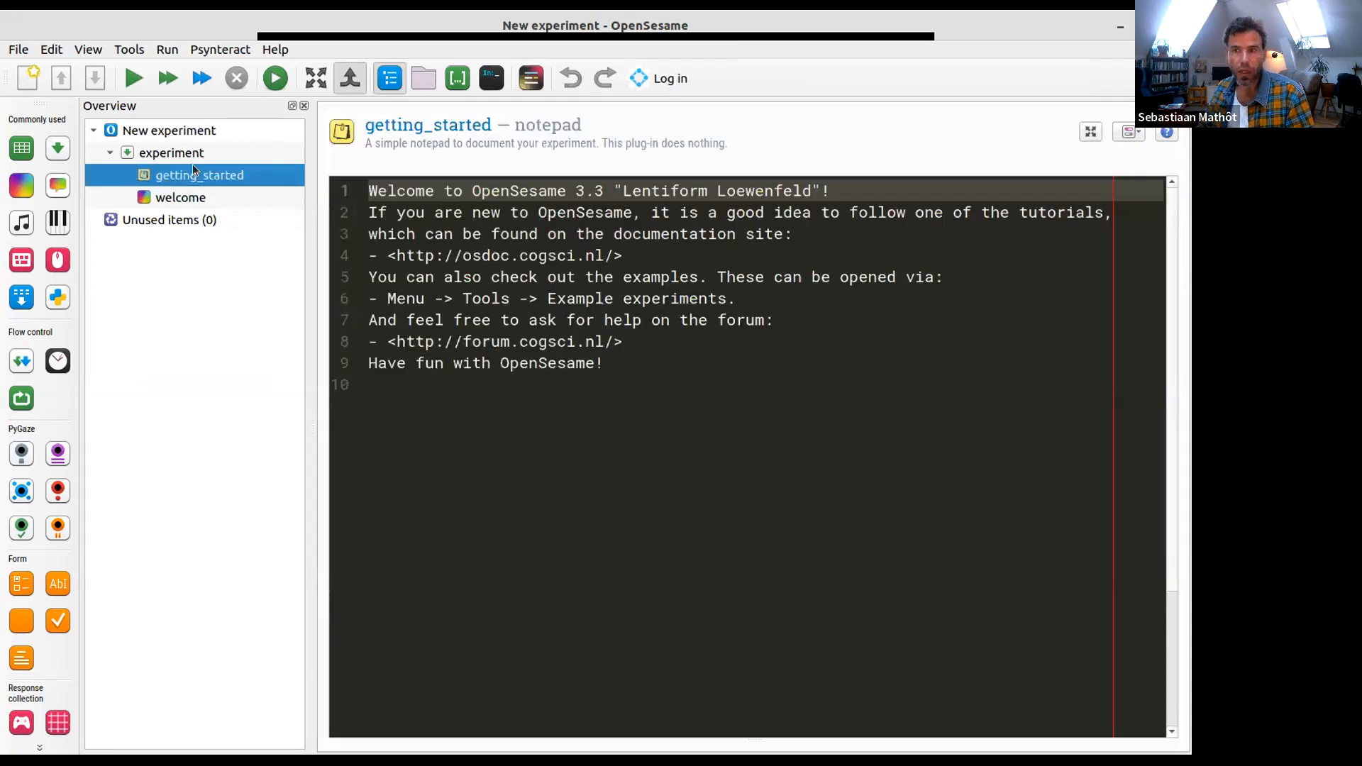
{"action": "left_click", "coordinate": [29, 83]}
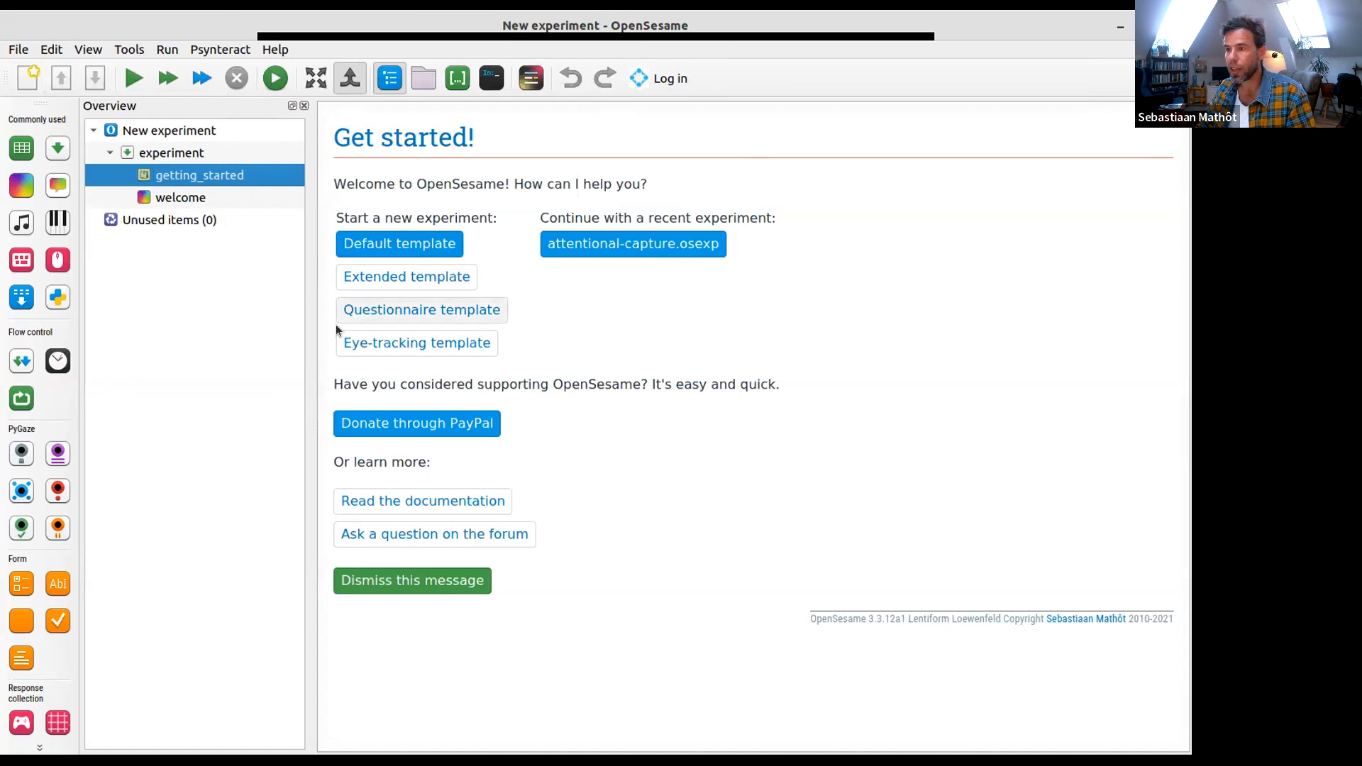
{"action": "left_click", "coordinate": [382, 245]}
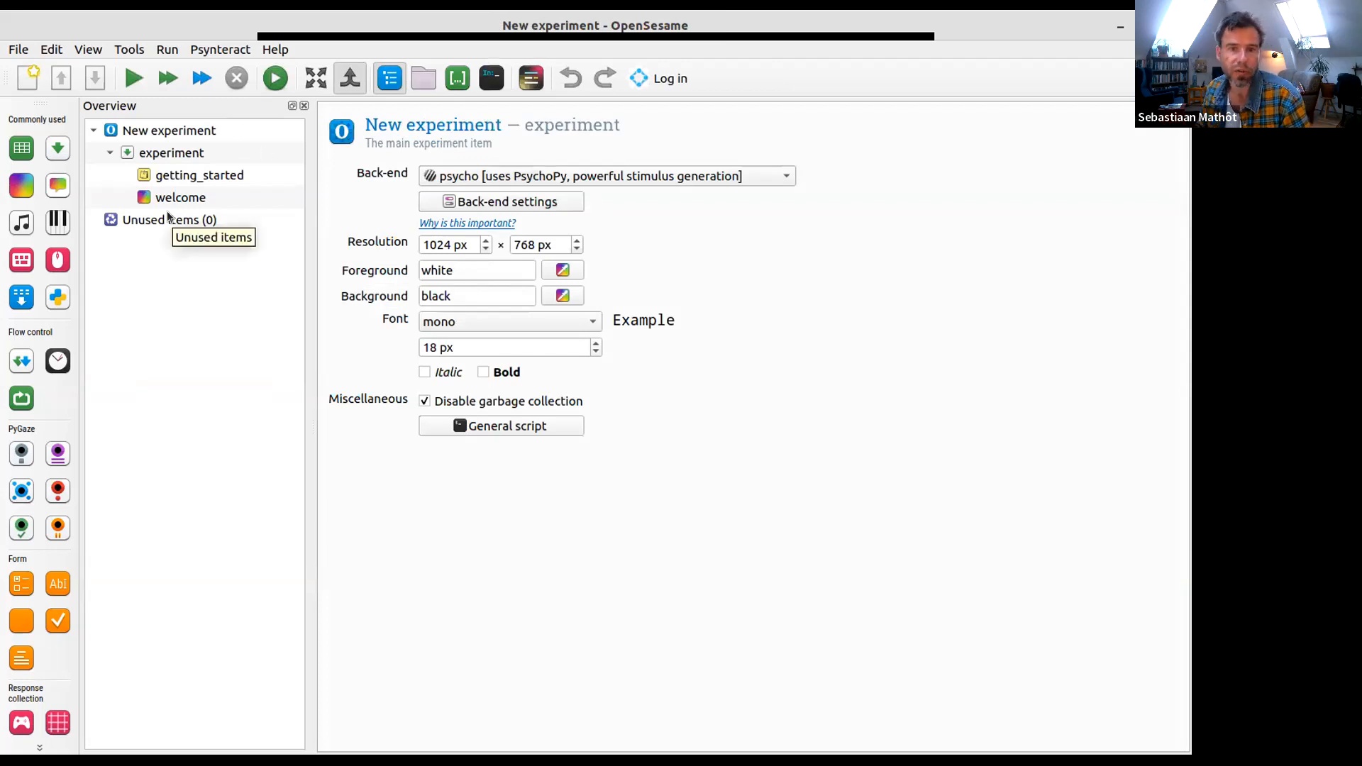
- Permanently delete all linked copies of the getting_started and welcome items from the experiment
{"action": "left_click", "coordinate": [193, 177]}
{"action": "right_click", "coordinate": [192, 177]}
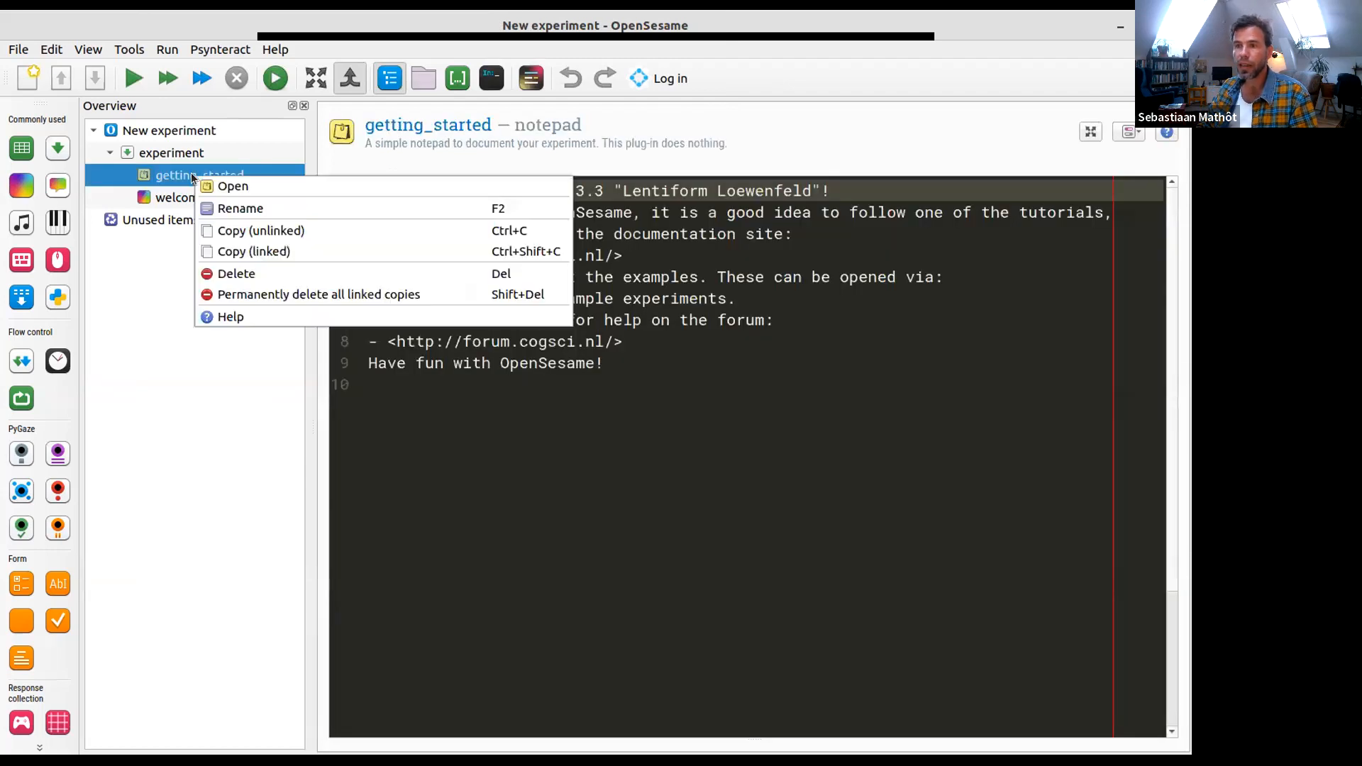
{"action": "left_click", "coordinate": [249, 292]}
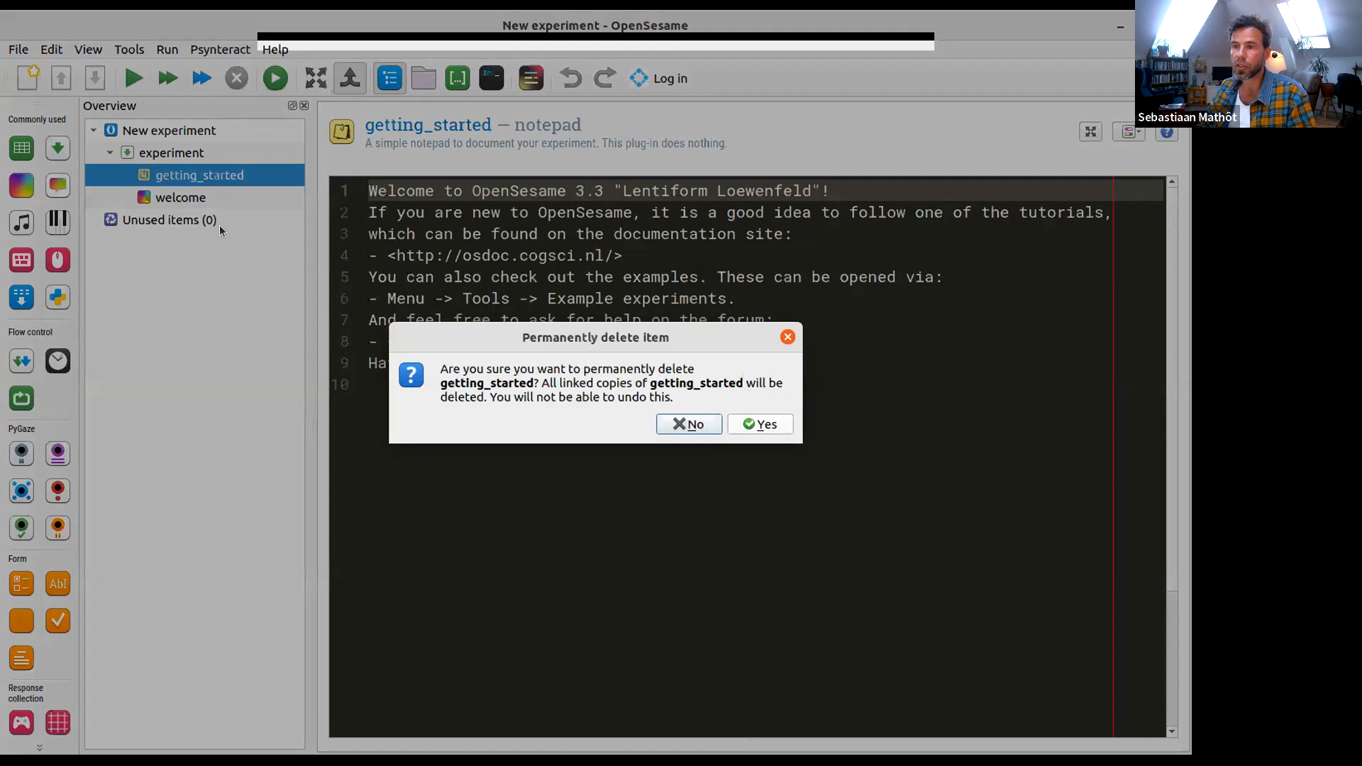
{"action": "key", "text": "alt+y"}
{"action": "right_click", "coordinate": [197, 175]}
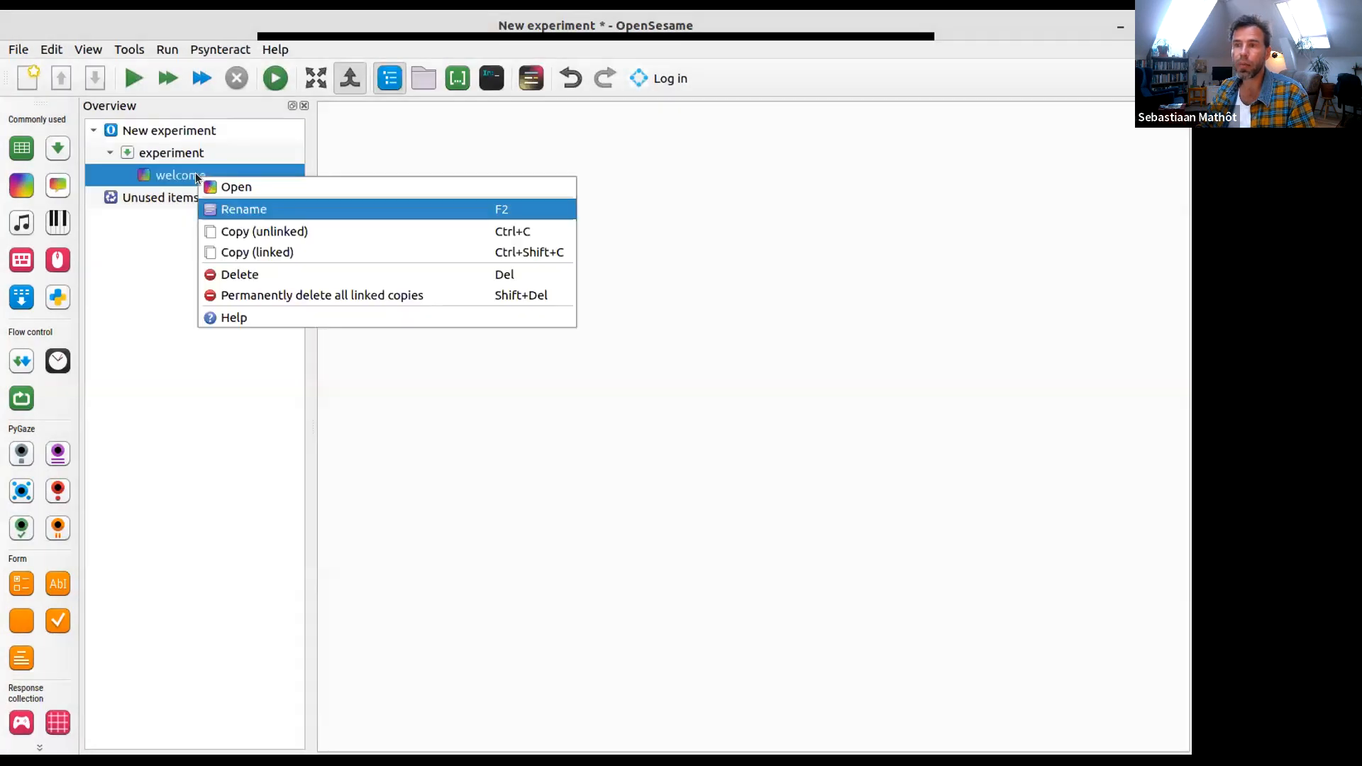
{"action": "left_click", "coordinate": [266, 294]}
{"action": "left_click", "coordinate": [774, 424]}
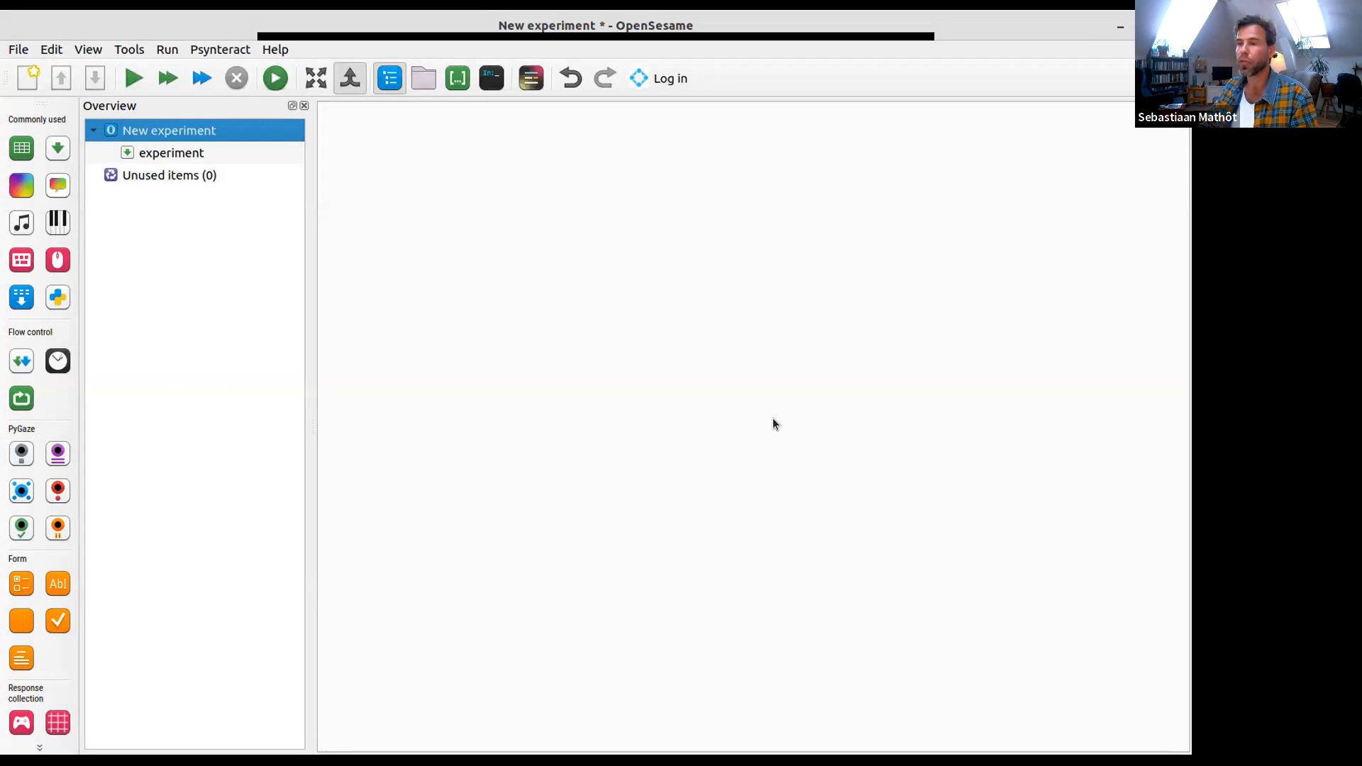
- Add a loop item to the empty experiment sequence
{"action": "left_click", "coordinate": [179, 154]}
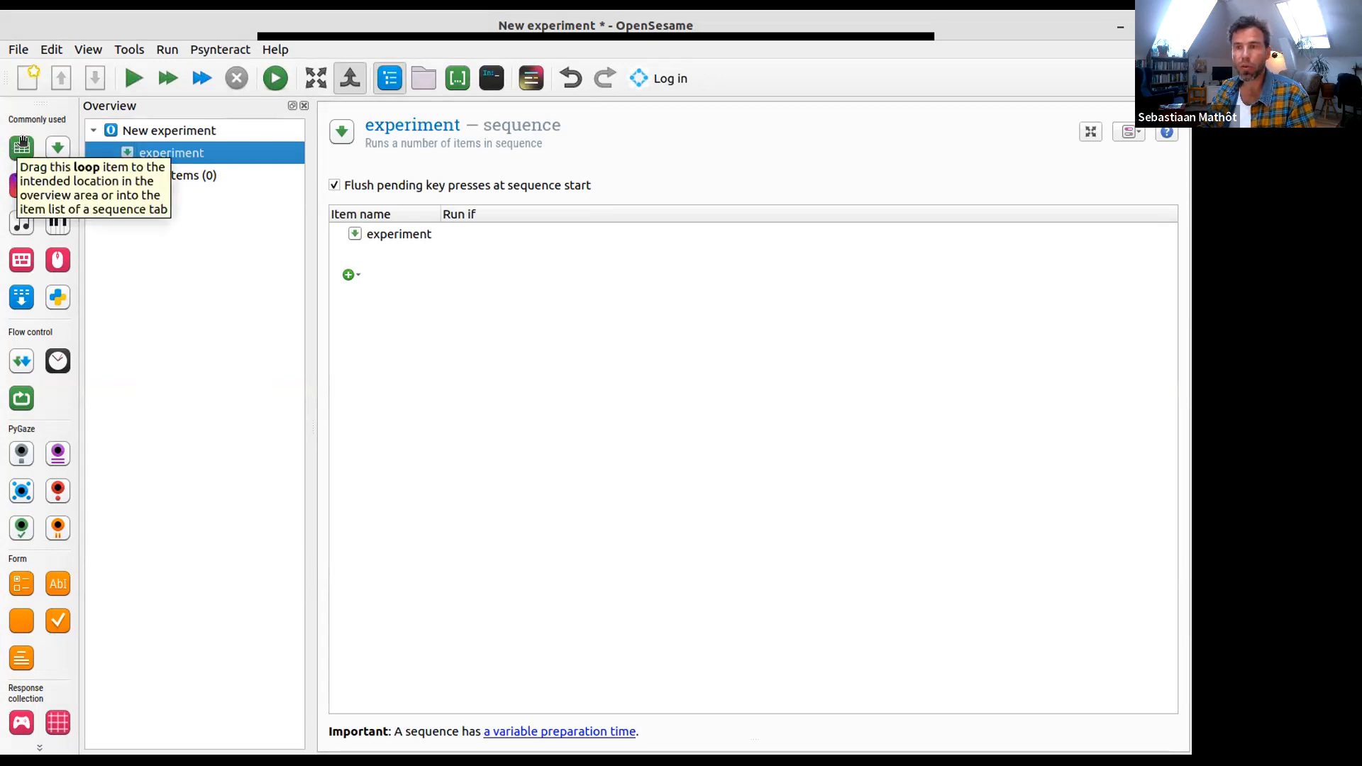
{"action": "left_click_drag", "start_coordinate": [24, 140], "coordinate": [186, 146]}
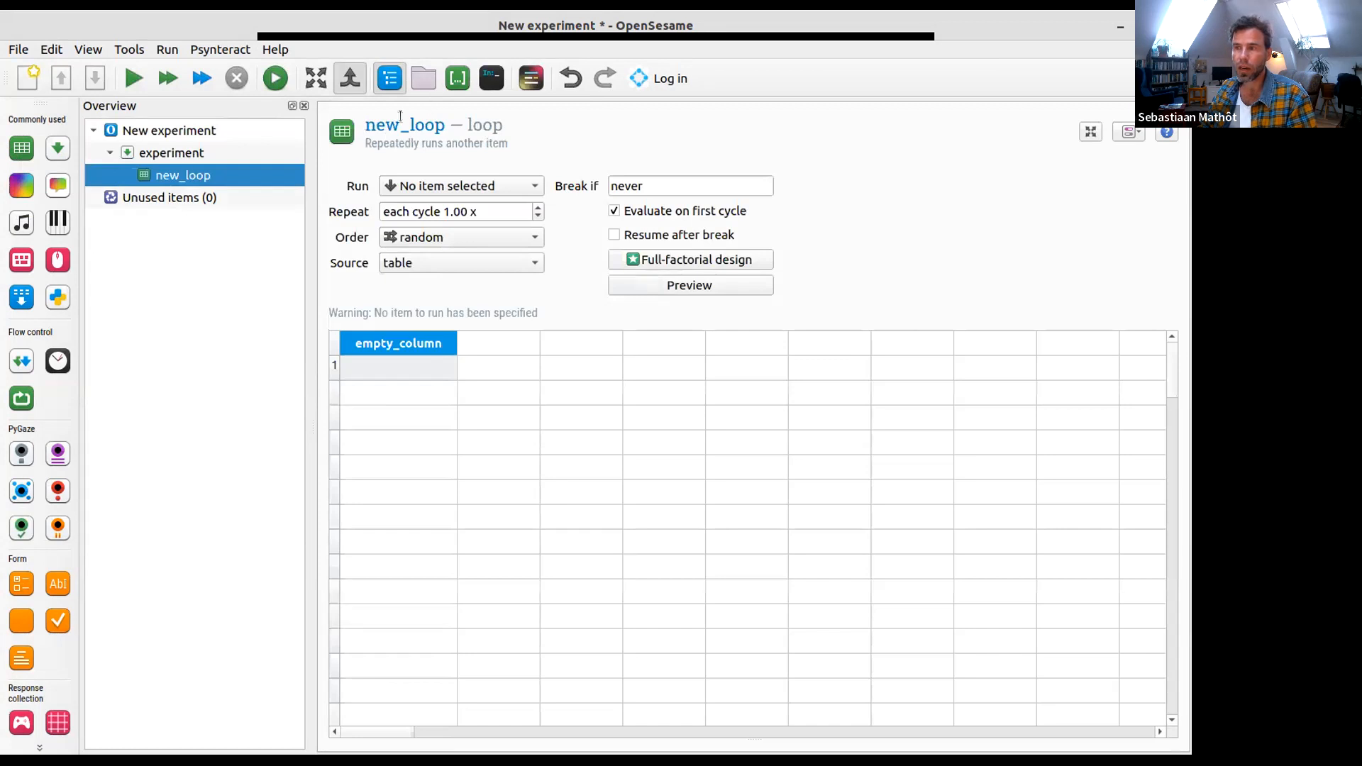
- Rename the new loop item to block_loop
{"action": "left_click", "coordinate": [383, 125]}
{"action": "type", "text": "block_loop"}
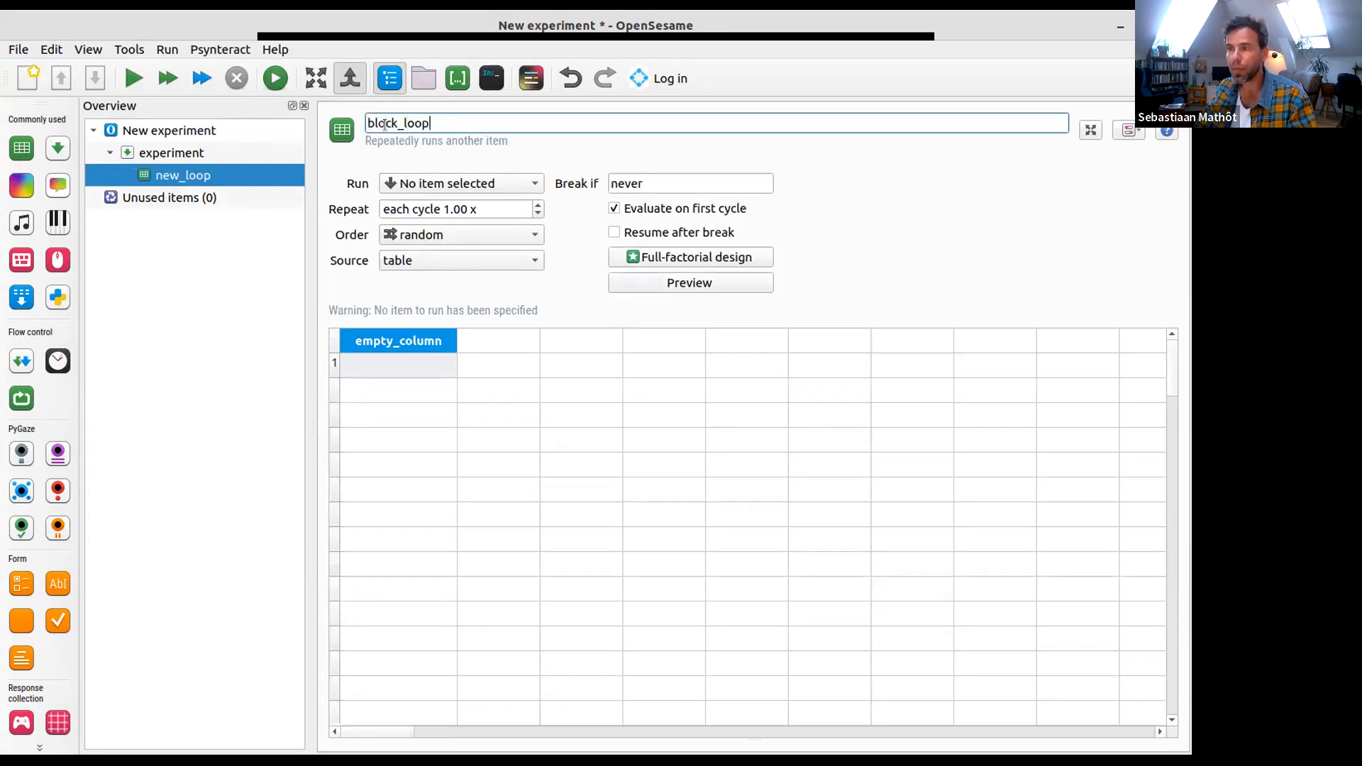
{"action": "key", "text": "Return"}
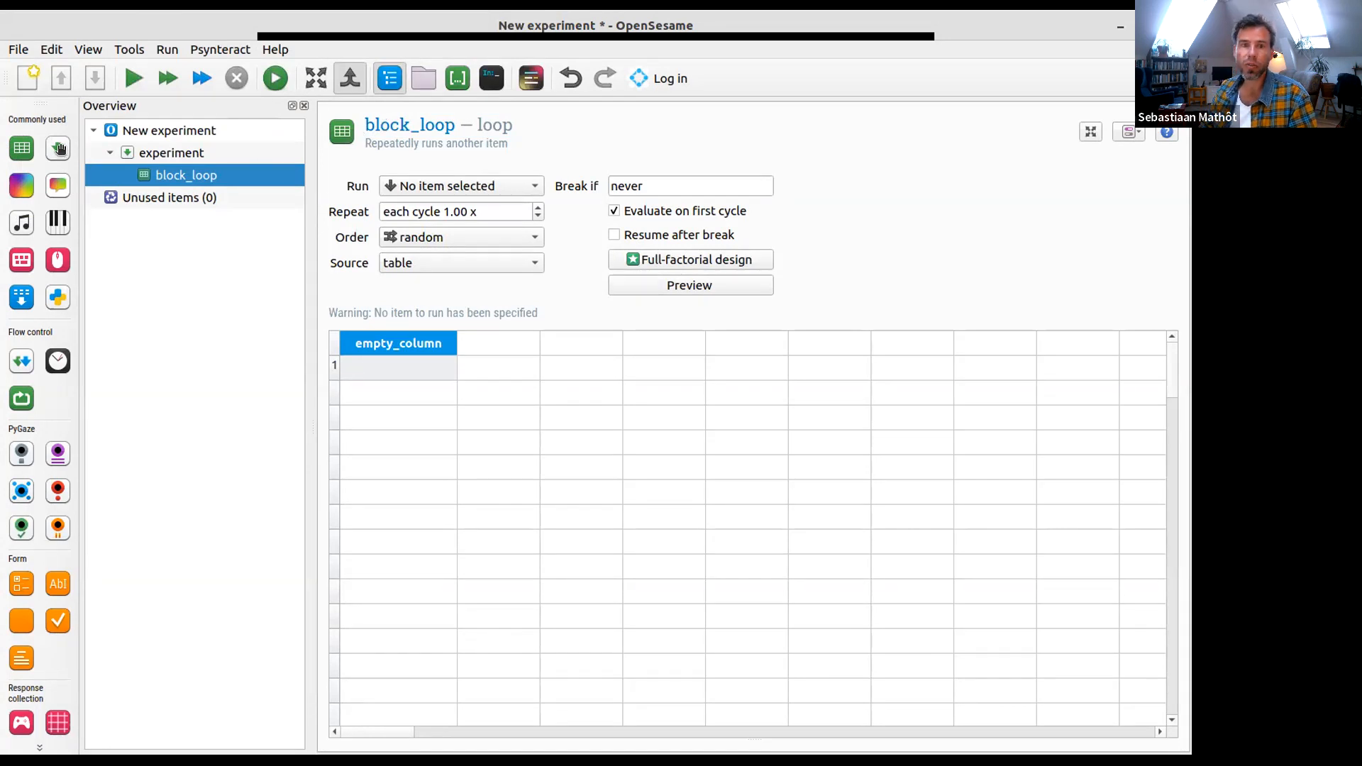
- Add a new sequence item after block_loop, and move it into block_loop so the loop runs it
{"action": "left_click_drag", "start_coordinate": [59, 148], "coordinate": [185, 174]}
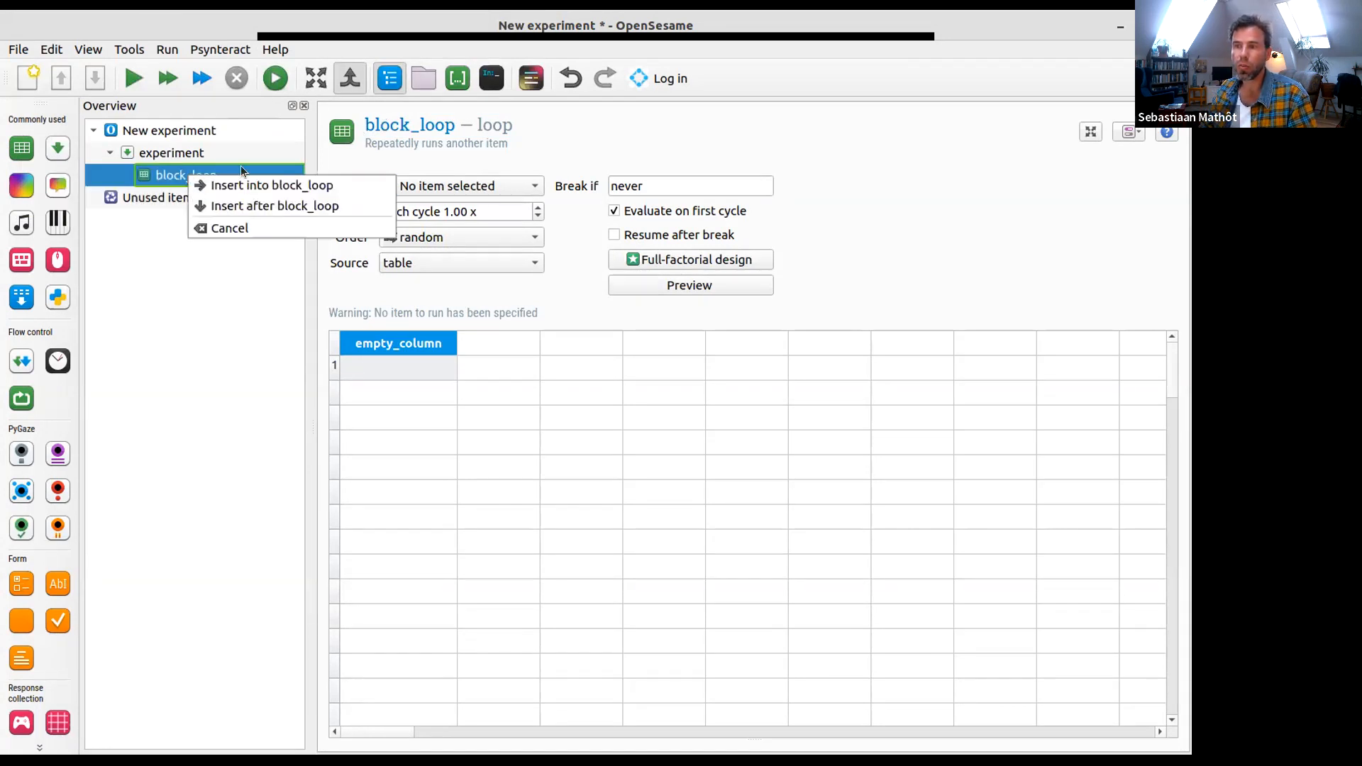
{"action": "left_click", "coordinate": [244, 206]}
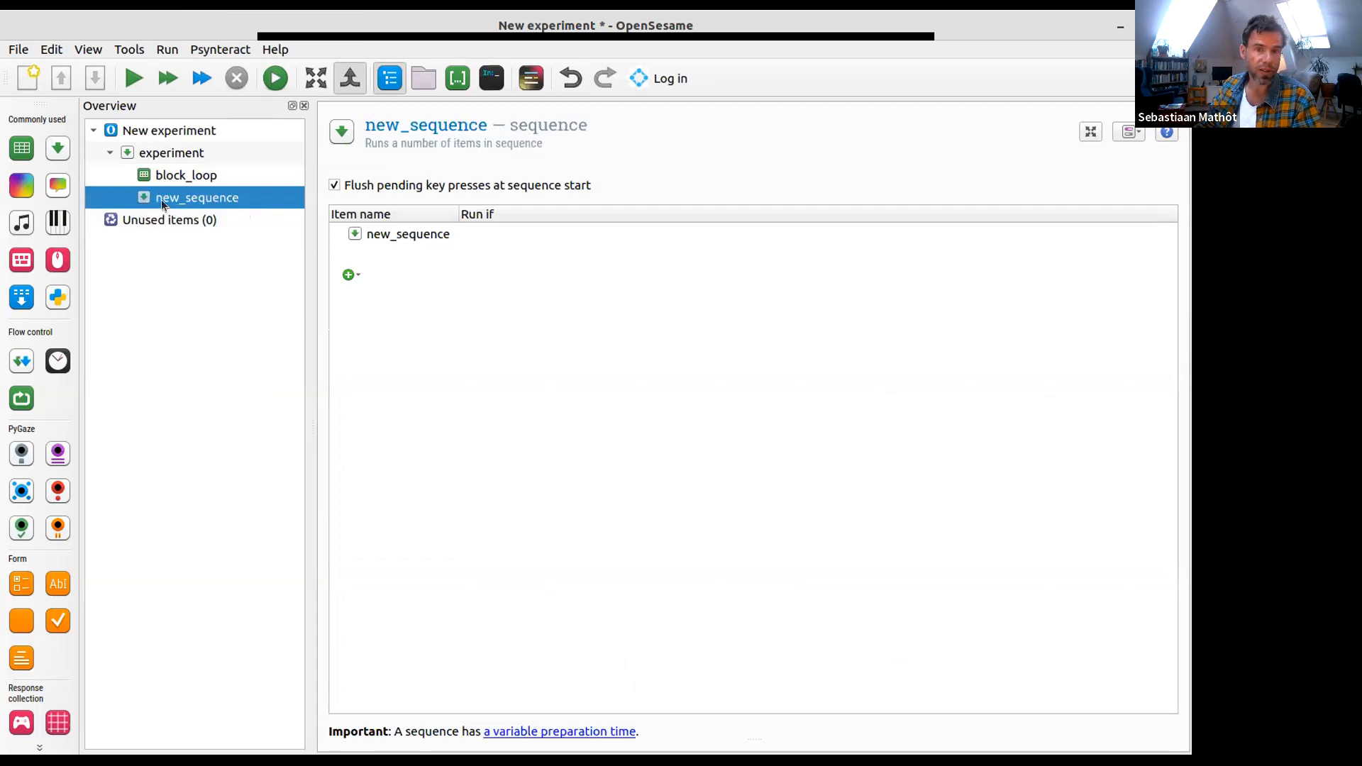
{"action": "left_click_drag", "start_coordinate": [161, 199], "coordinate": [190, 175]}
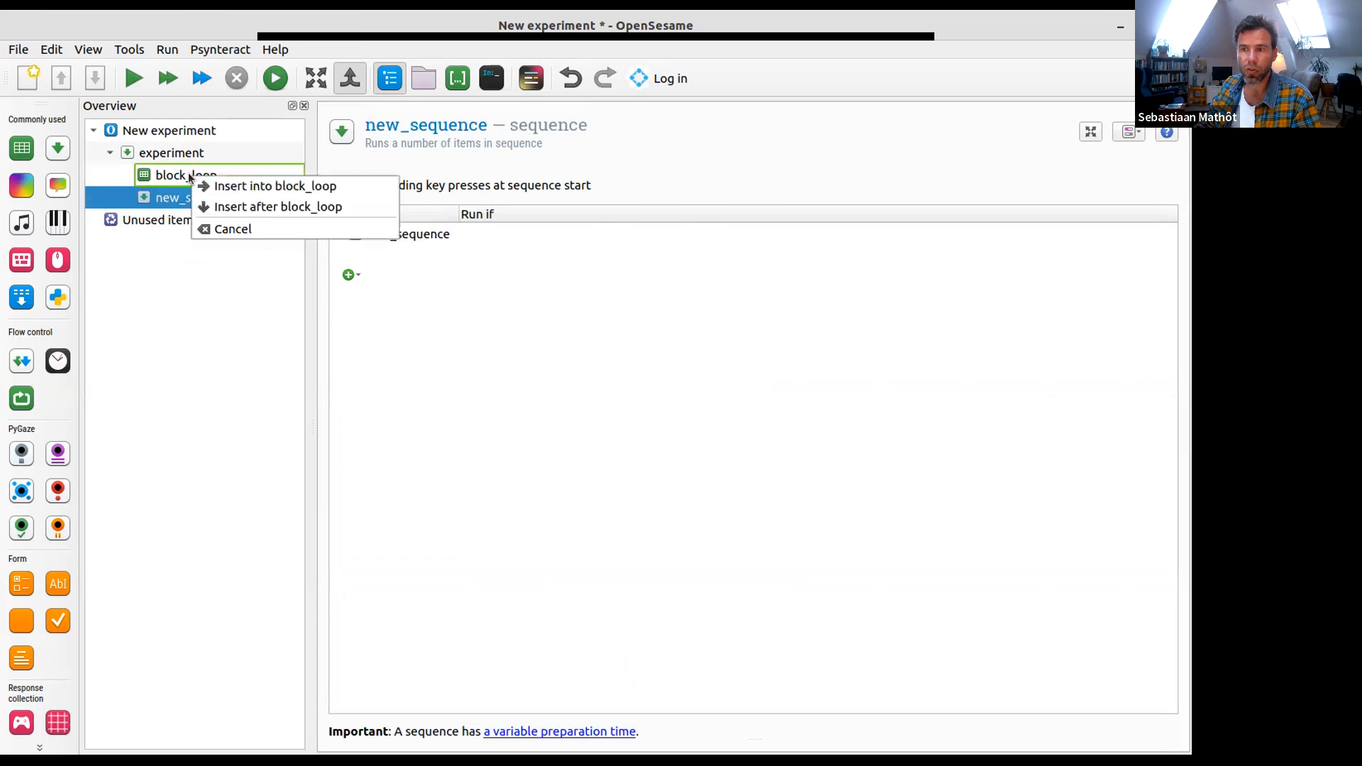
{"action": "left_click", "coordinate": [227, 185]}
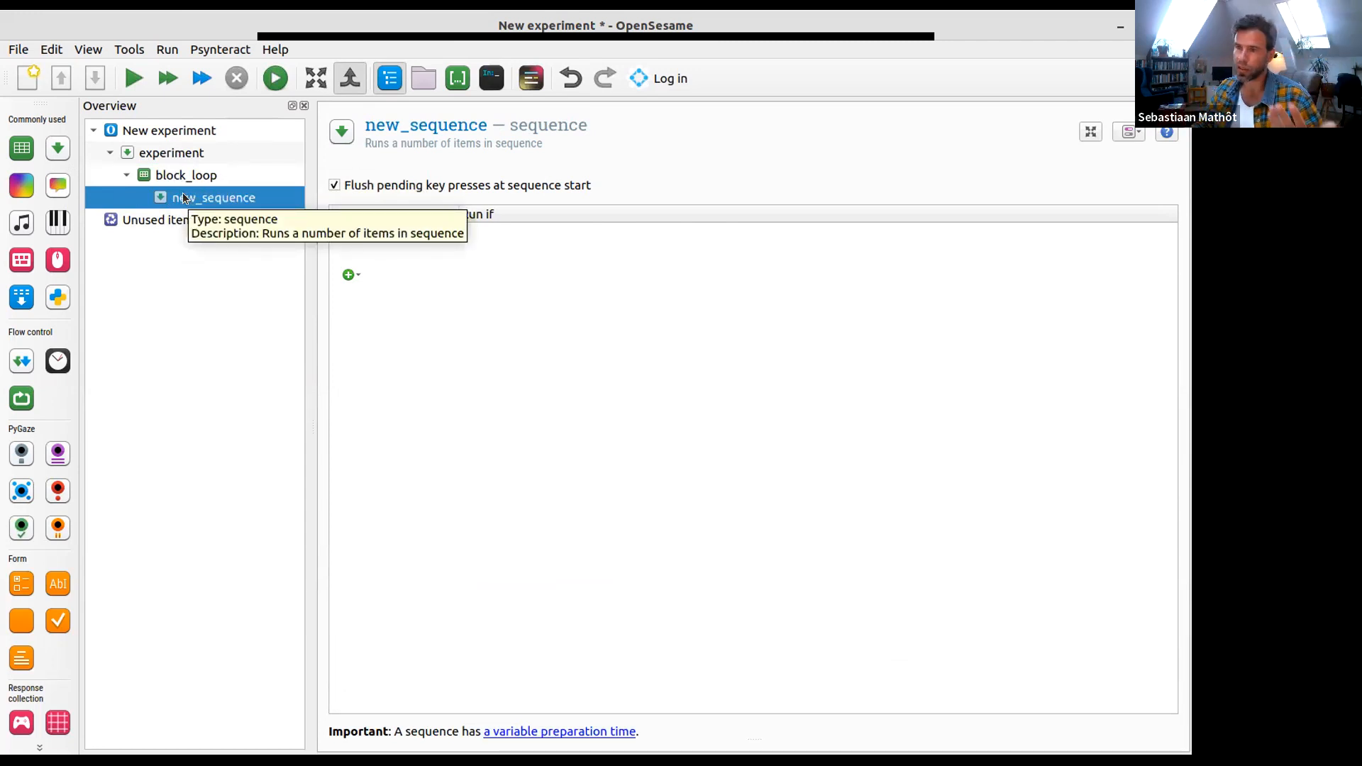
- Rename the sequence inside block_loop to trial_sequence
{"action": "left_click", "coordinate": [396, 124]}
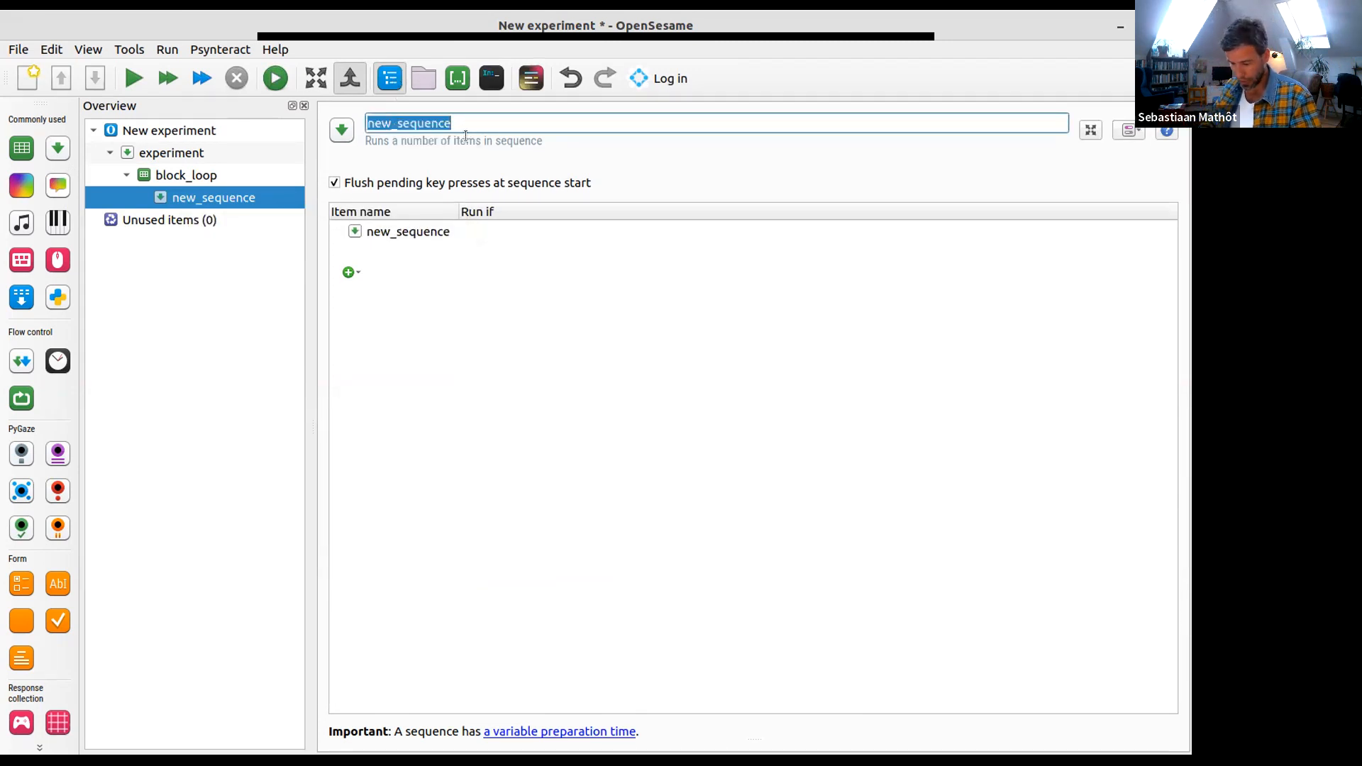
{"action": "type", "text": "trial_sequence"}
{"action": "key", "text": "Return"}
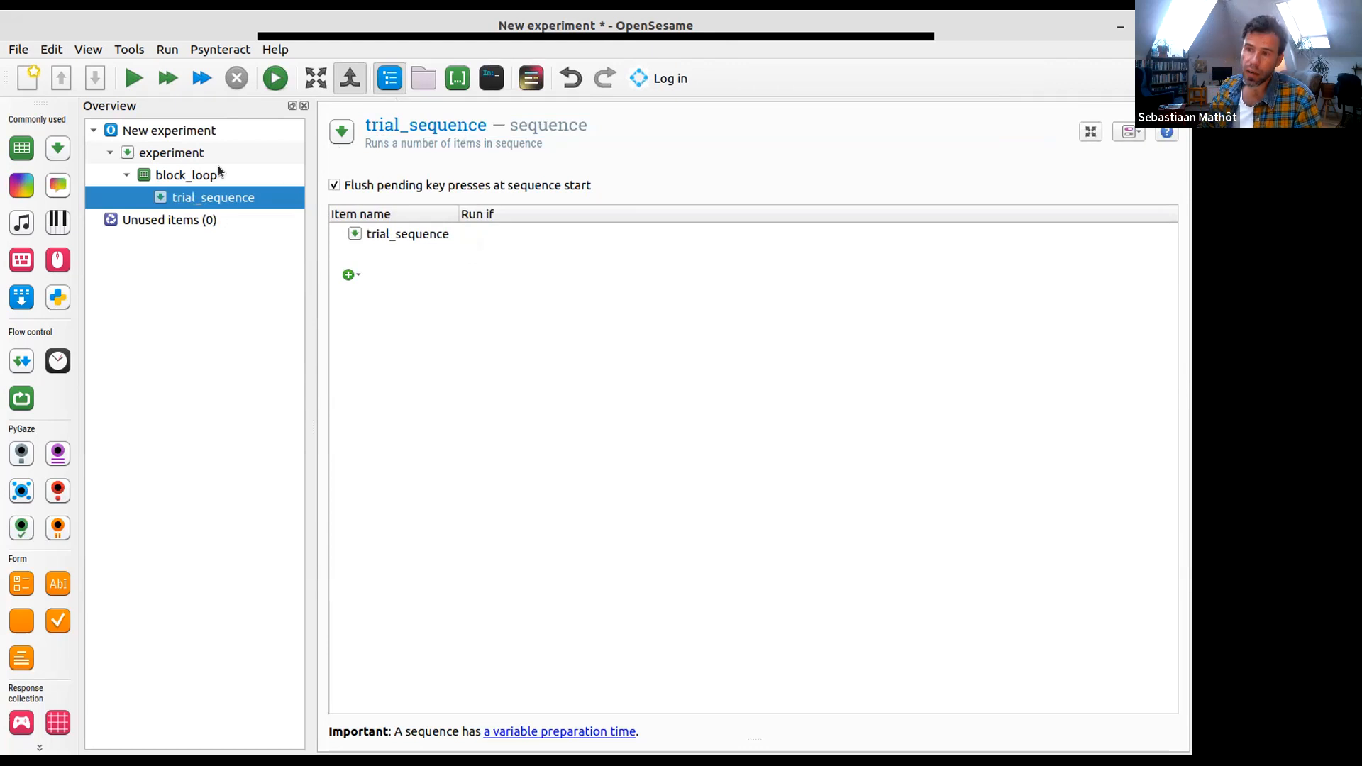
- Change the title of the main experiment item to Binus Day 2
{"action": "left_click", "coordinate": [281, 134]}
{"action": "left_click", "coordinate": [378, 124]}
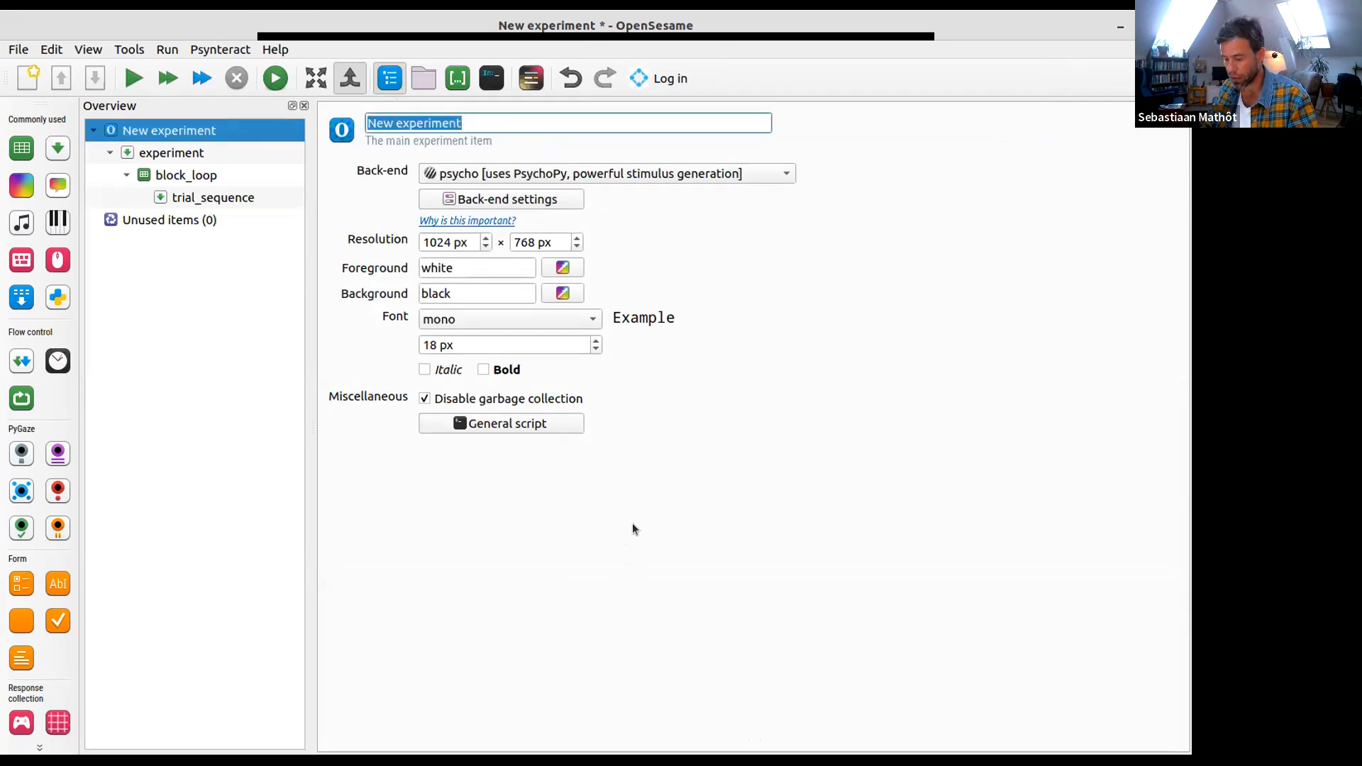
{"action": "type", "text": "Bonus"}
{"action": "key", "text": "BackSpace"}
{"action": "key", "text": "BackSpace"}
{"action": "key", "text": "BackSpace"}
{"action": "key", "text": "BackSpace"}
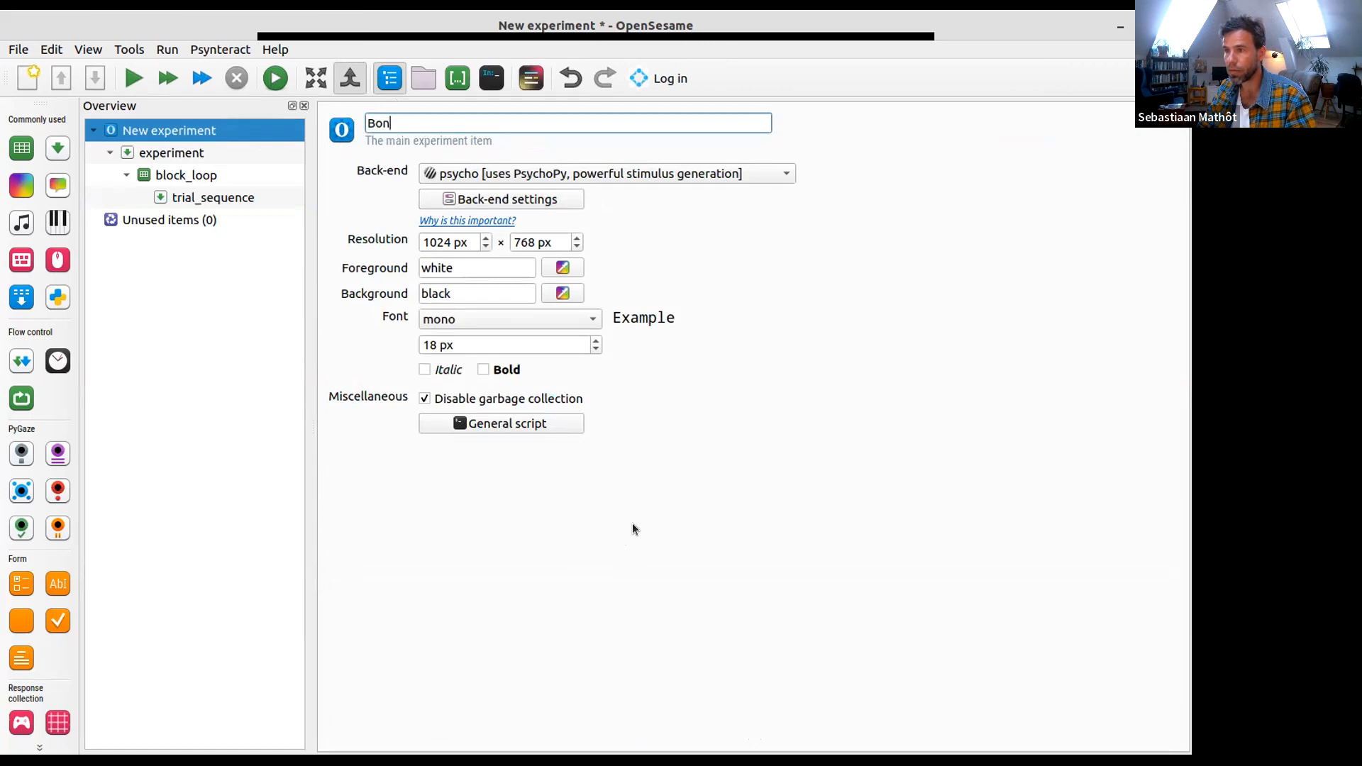
{"action": "type", "text": "inus Day 2"}
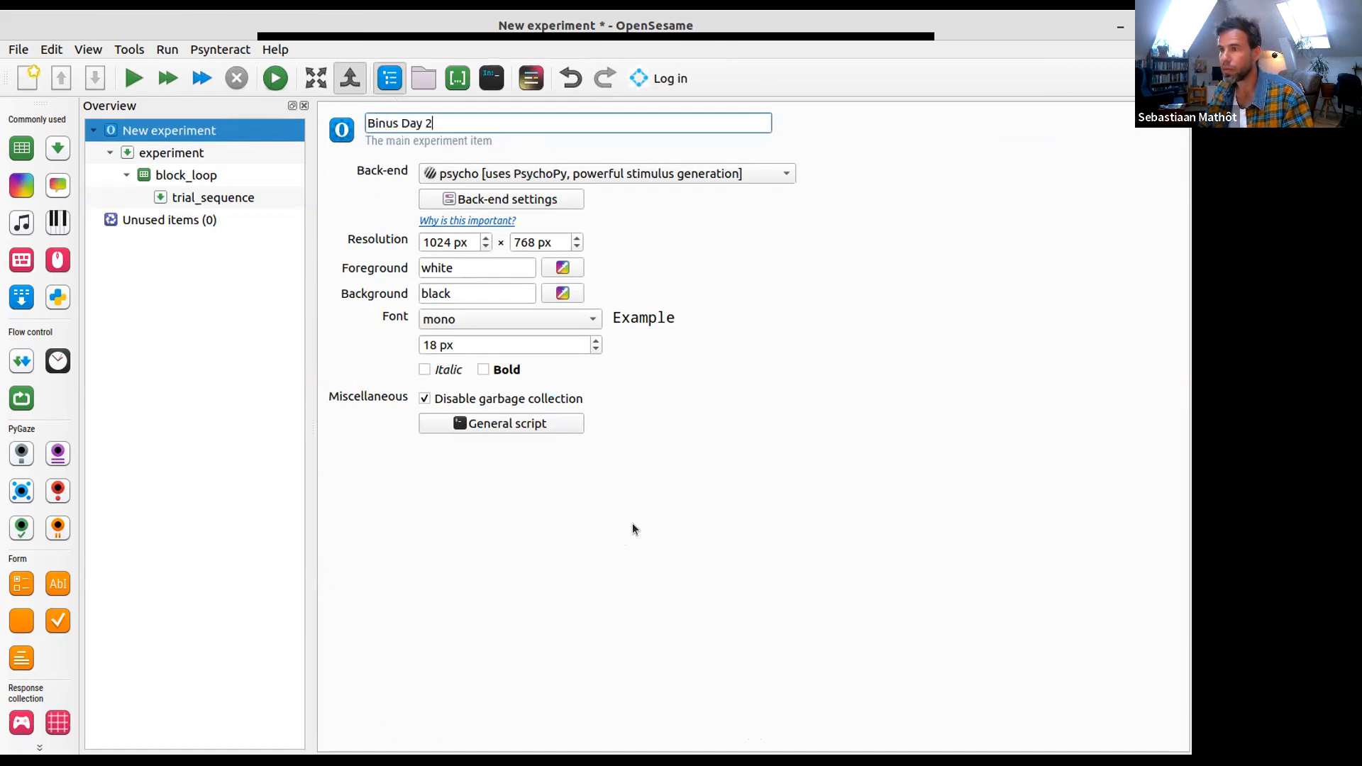
{"action": "key", "text": "Return"}
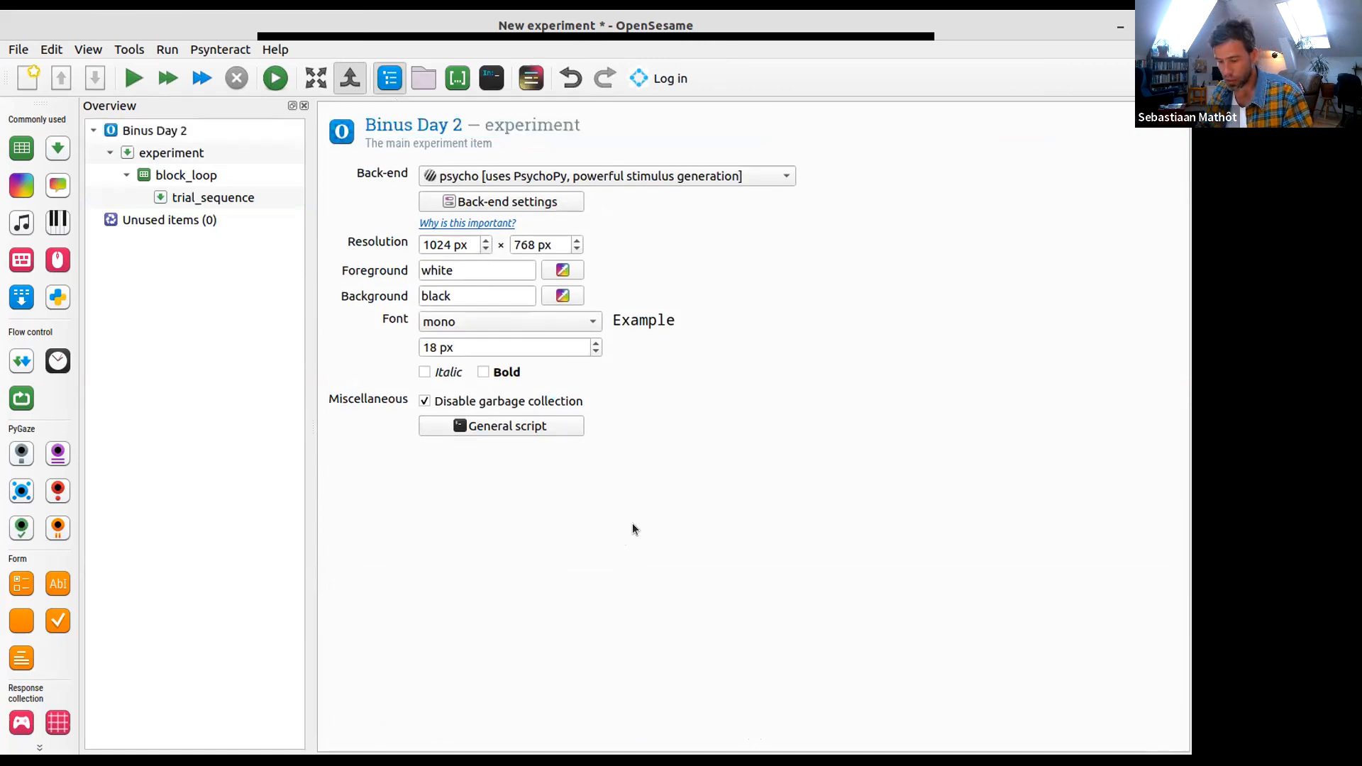
- Save the experiment as BinusDay2 in the Downloads folder
{"action": "key", "text": "ctrl+s"}
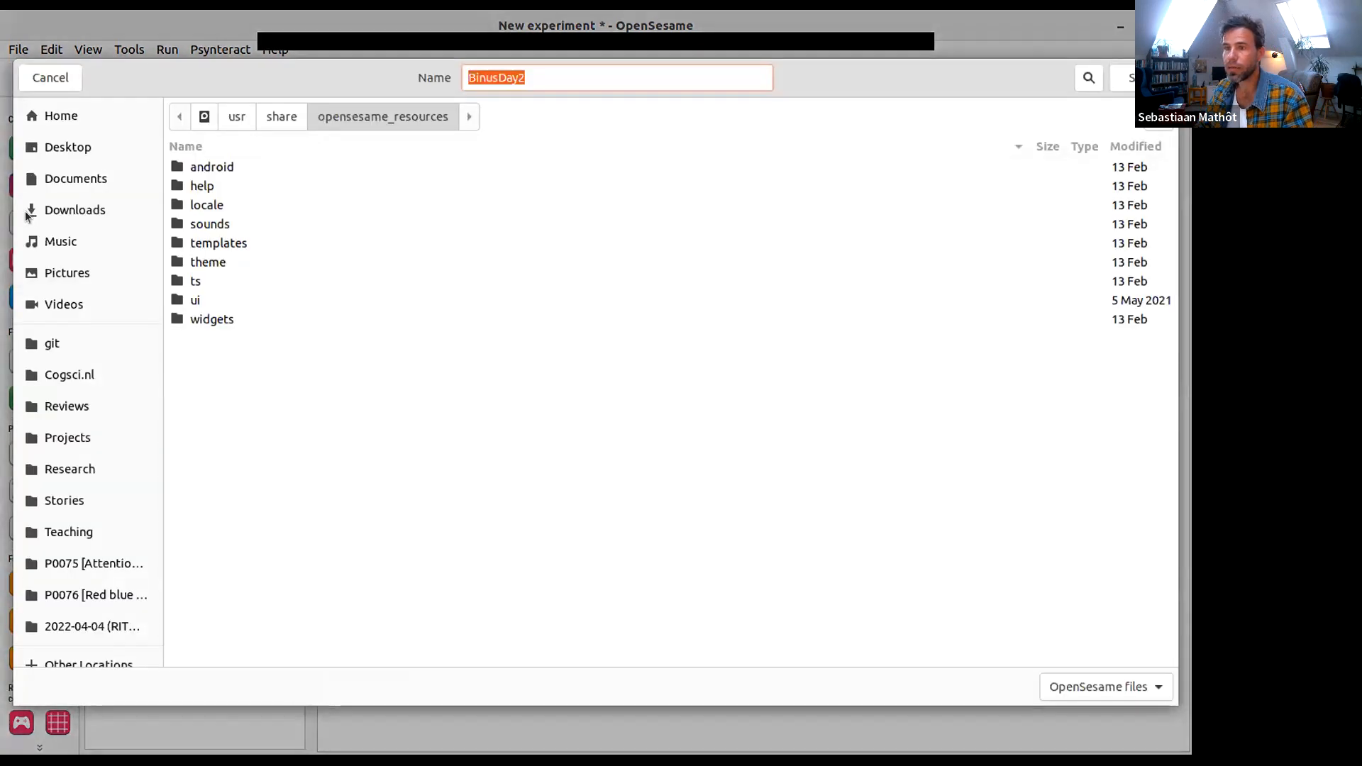
{"action": "left_click", "coordinate": [75, 210]}
{"action": "key", "text": "Return"}
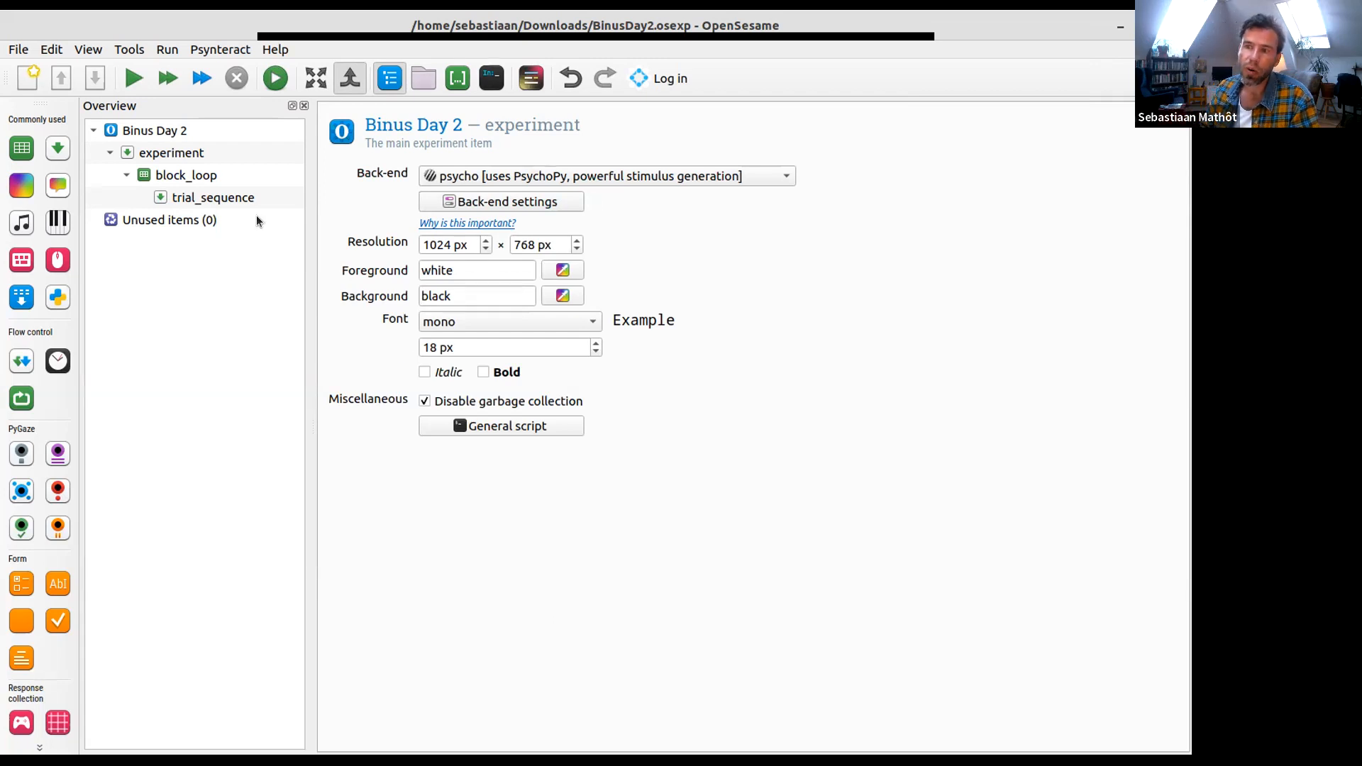
- Review the experiment structure by viewing block_loop, the experiment sequence and the main experiment properties, ending on block_loop
{"action": "left_click", "coordinate": [261, 191]}
{"action": "left_click", "coordinate": [204, 180]}
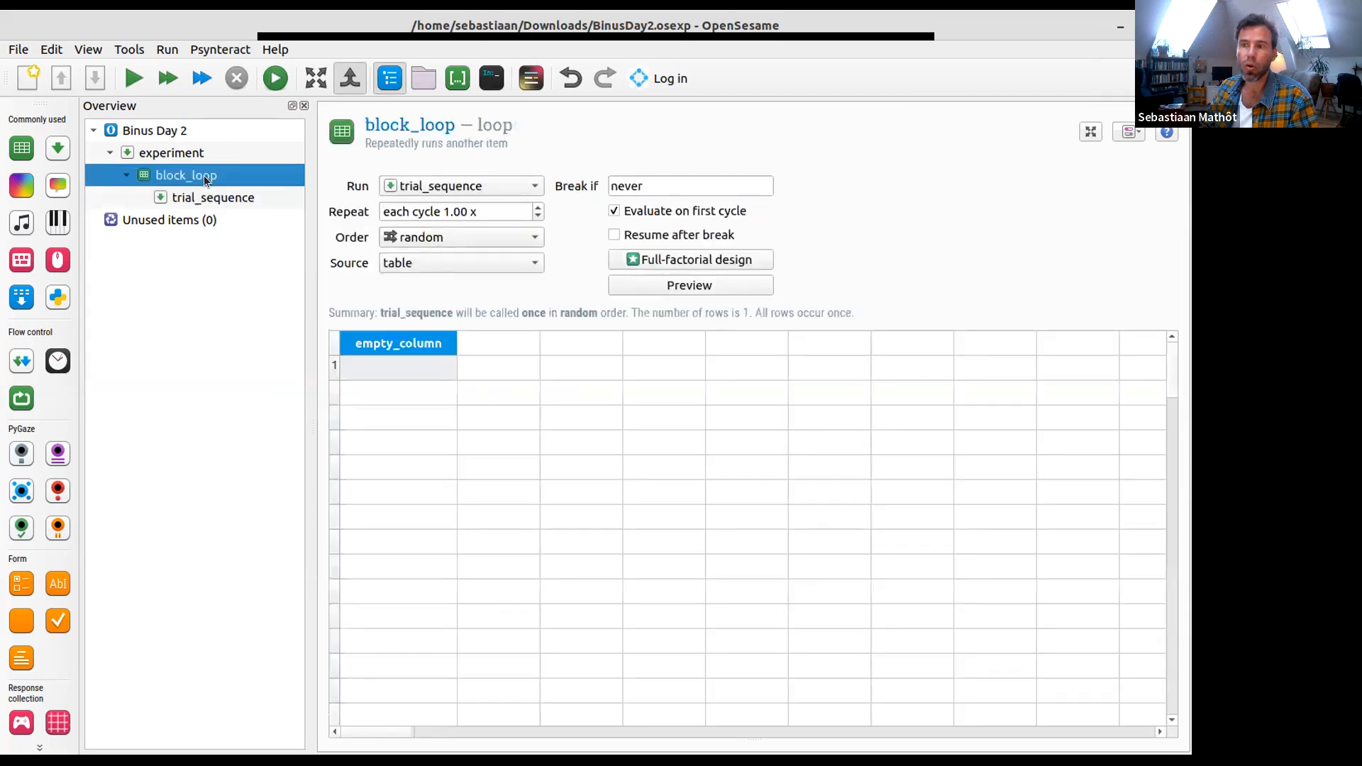
{"action": "left_click", "coordinate": [182, 154]}
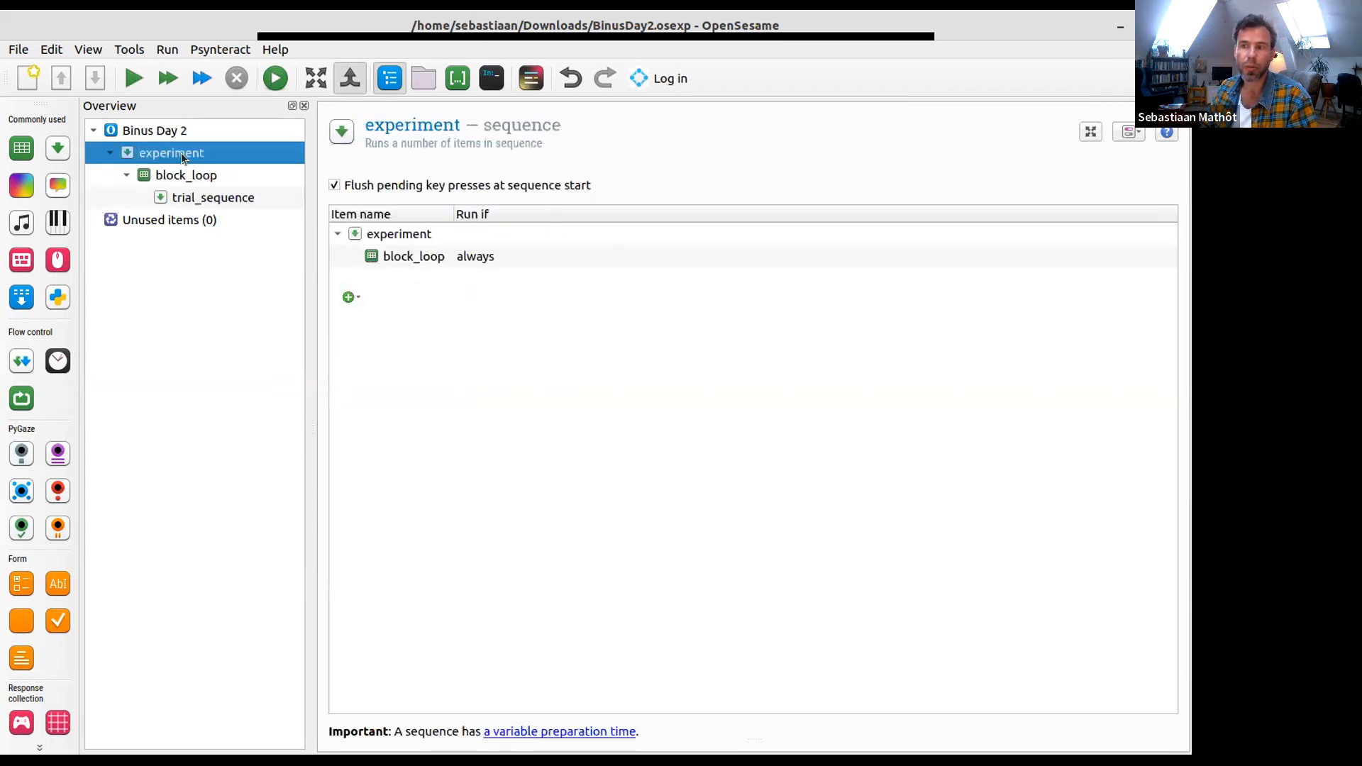
{"action": "left_click", "coordinate": [140, 128]}
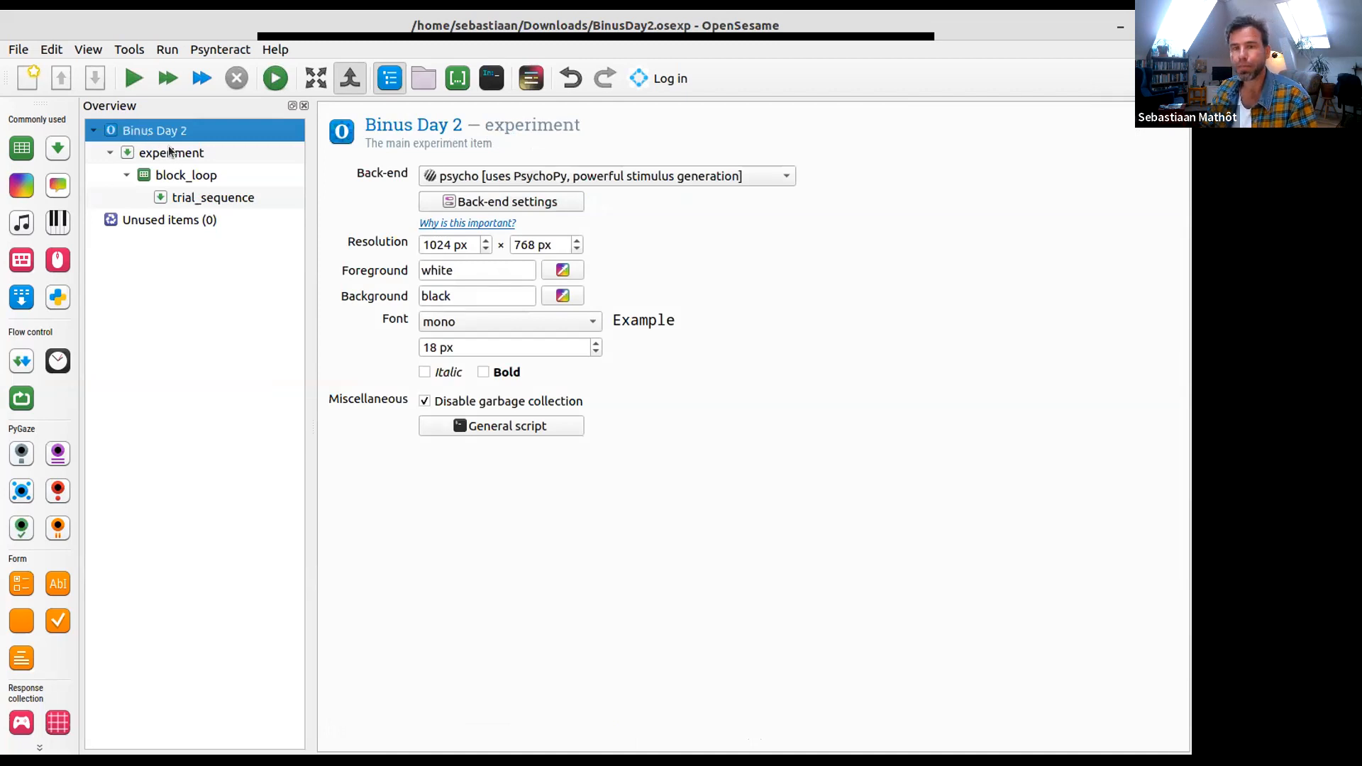
{"action": "left_click", "coordinate": [179, 170]}
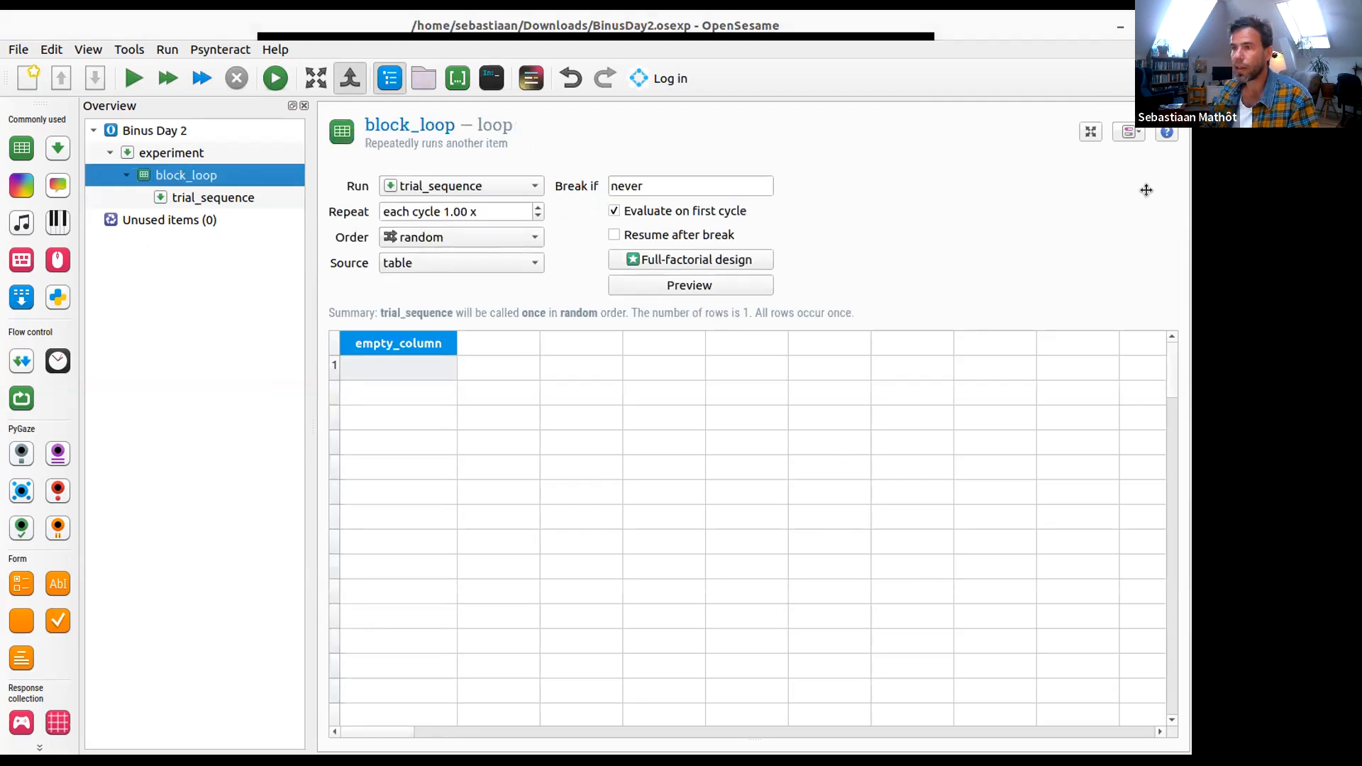
- Switch to the Cats, dogs, and capybaras tutorial in the maximized browser and go to Step 3: Import images and sound files
{"action": "key", "text": "alt+Tab"}
{"action": "double_click", "coordinate": [849, 71]}
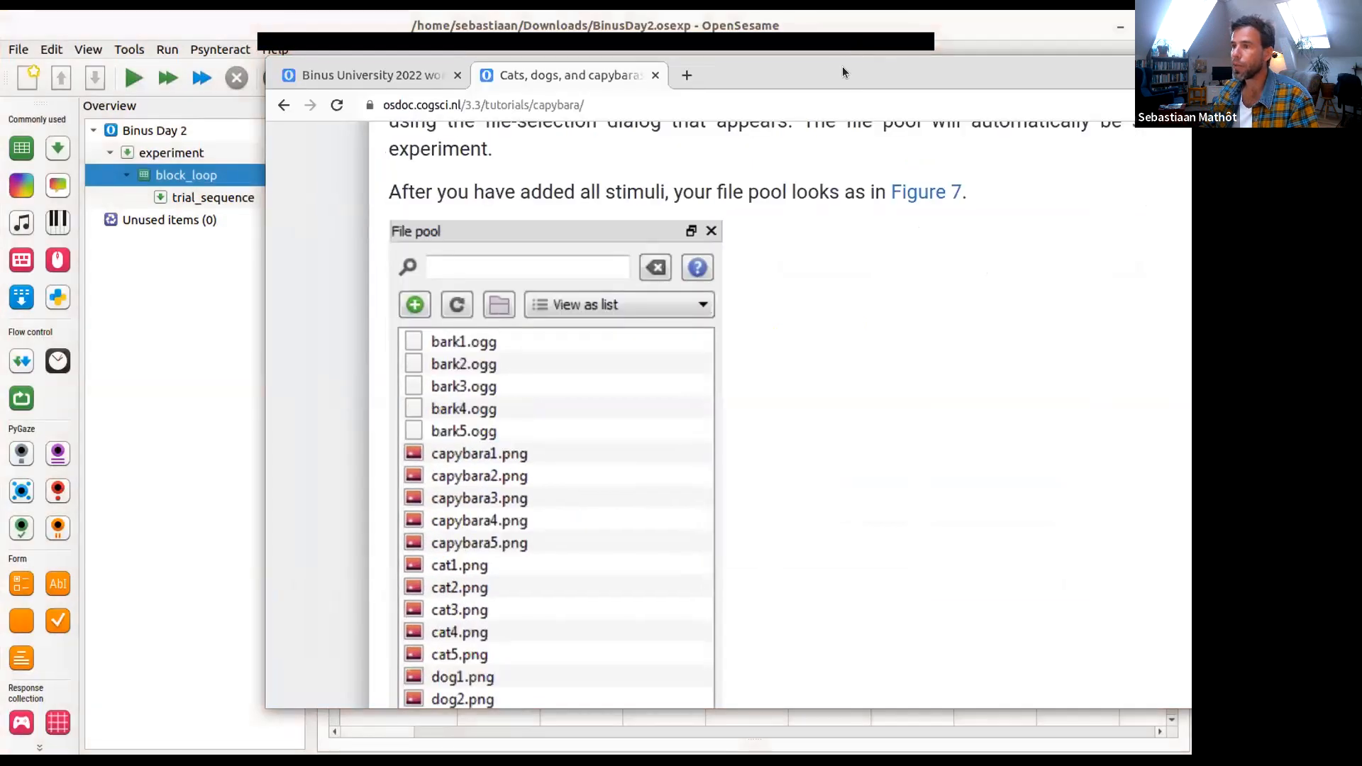
{"action": "scroll", "coordinate": [713, 423], "scroll_direction": "up", "scroll_amount": 3}
{"action": "scroll", "coordinate": [708, 441], "scroll_direction": "up", "scroll_amount": 4}
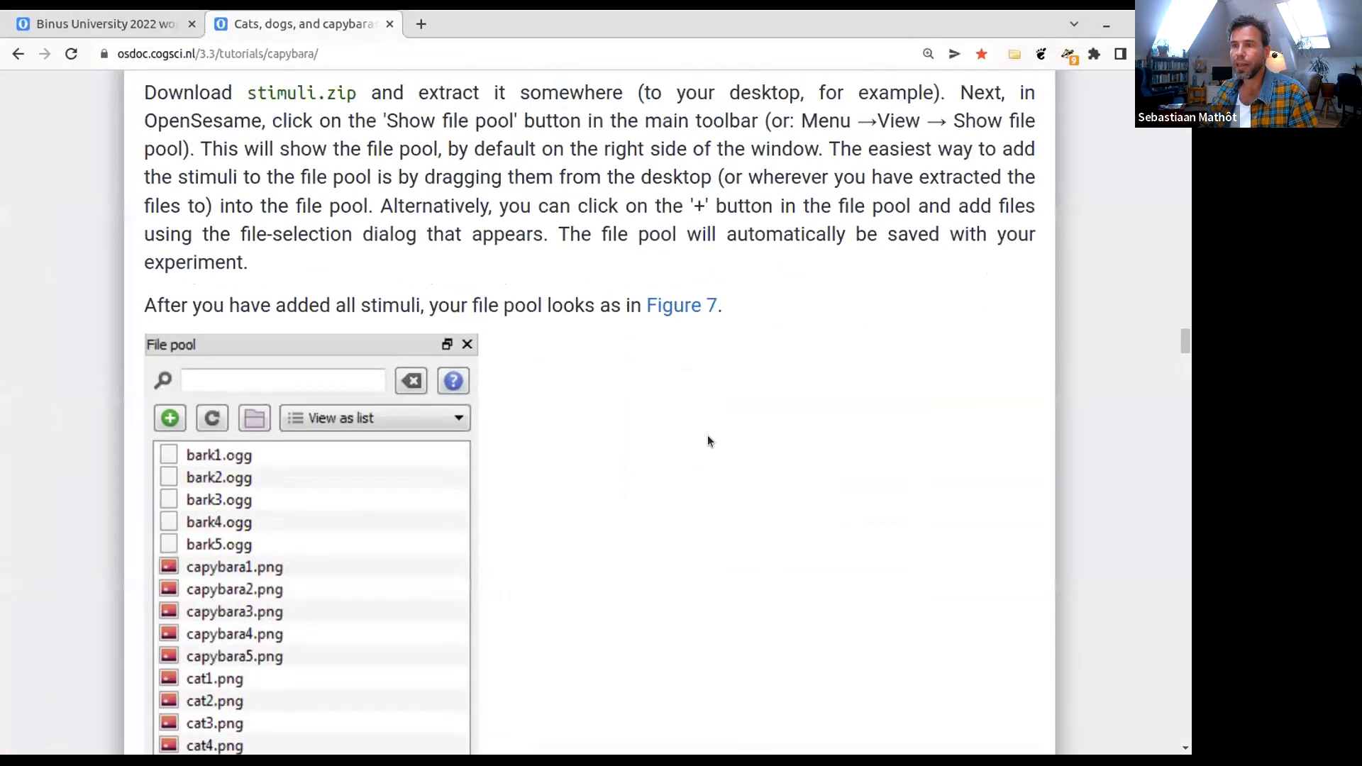
{"action": "scroll", "coordinate": [734, 453], "scroll_direction": "down", "scroll_amount": 1}
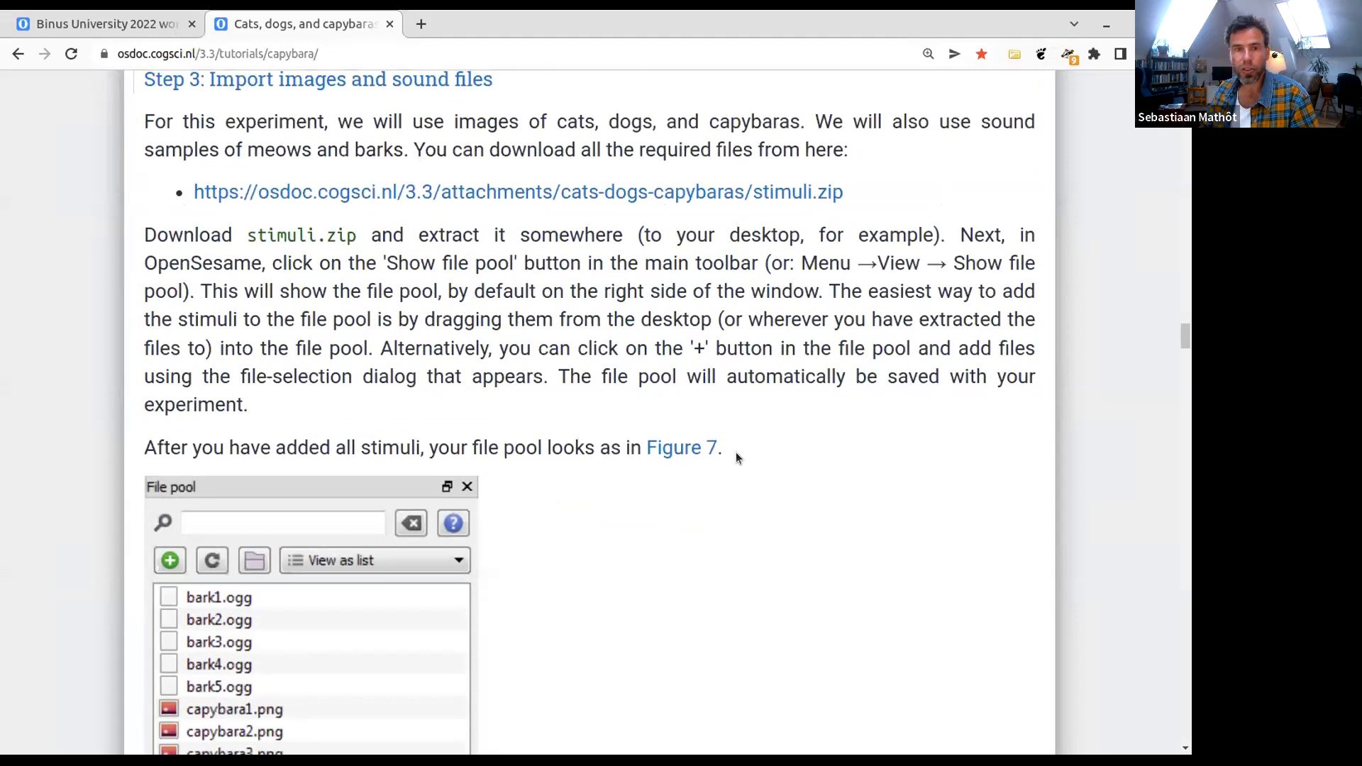
{"action": "key", "text": "Home"}
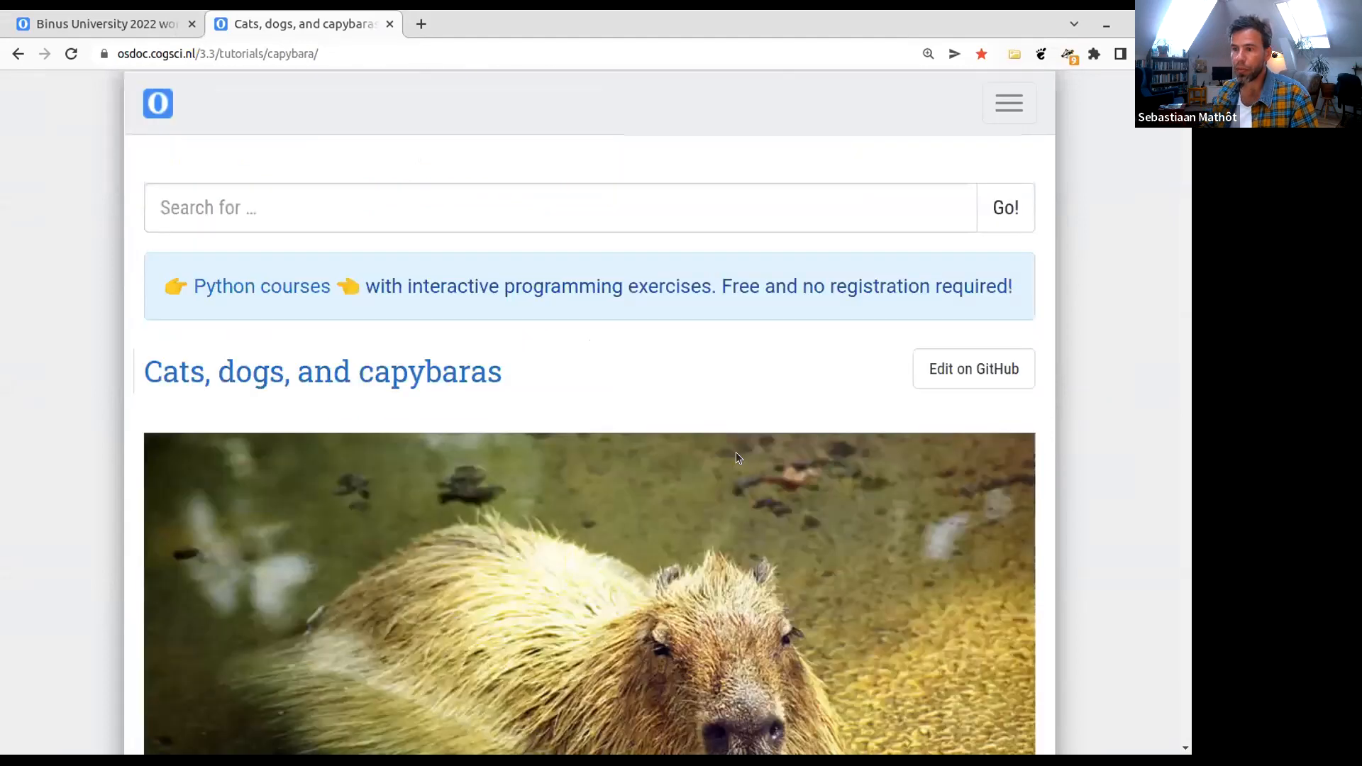
{"action": "scroll", "coordinate": [654, 462], "scroll_direction": "down", "scroll_amount": 5}
{"action": "scroll", "coordinate": [667, 481], "scroll_direction": "down", "scroll_amount": 7}
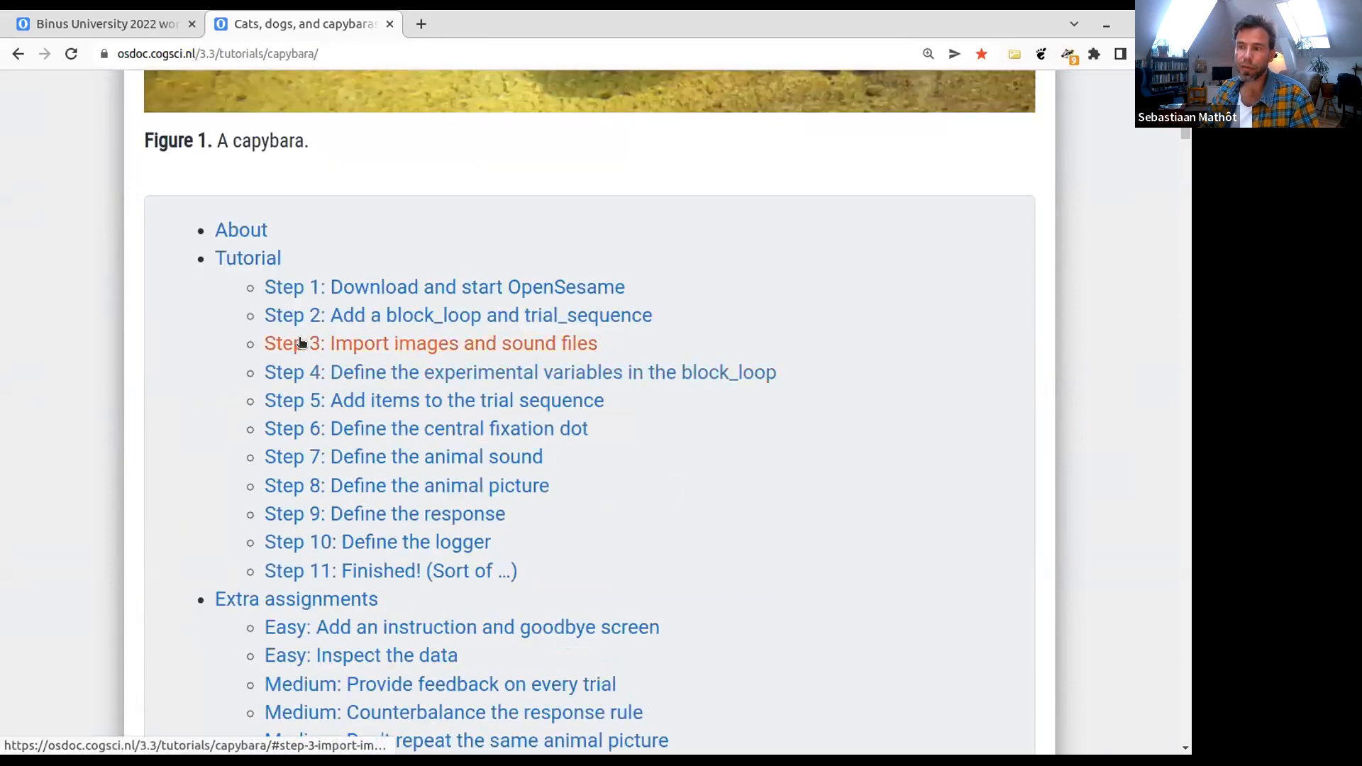
{"action": "left_click", "coordinate": [371, 343]}
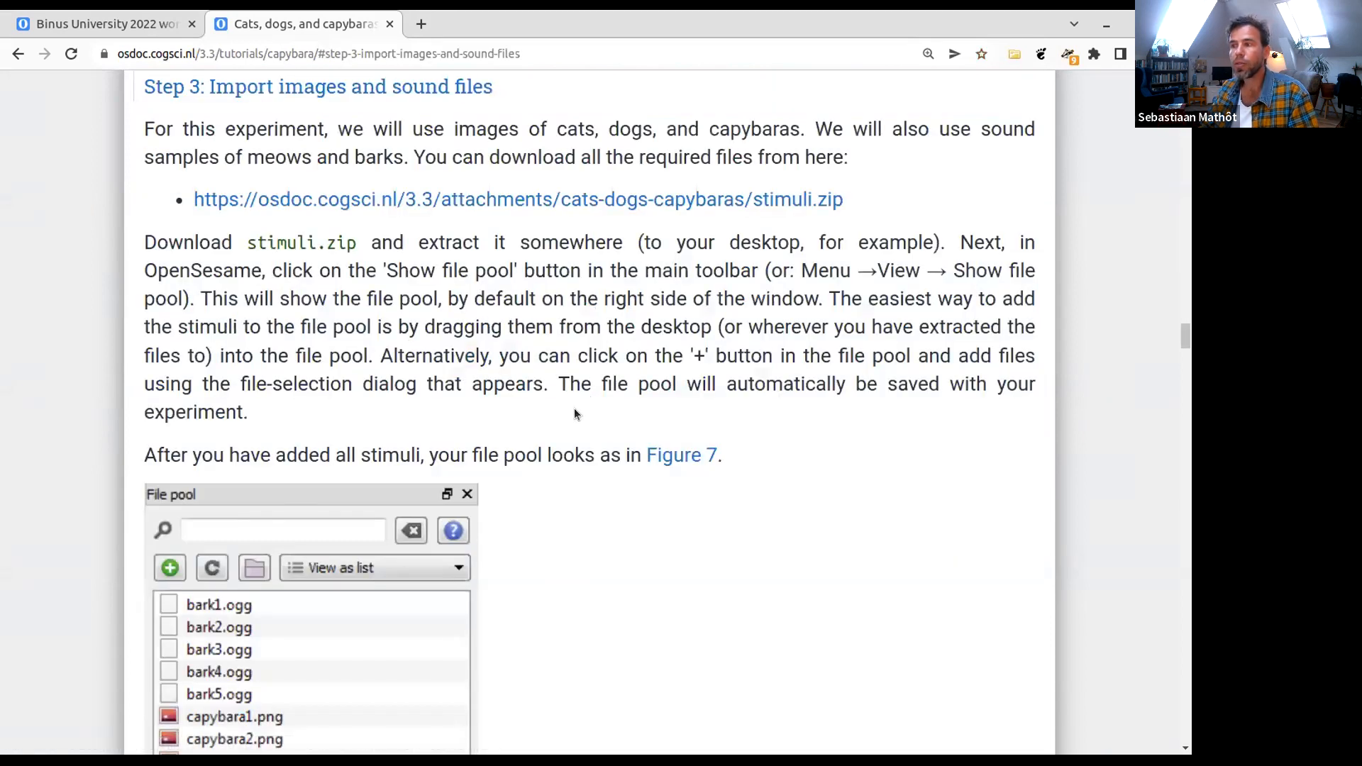
- Download stimuli.zip from the tutorial and show it in the Downloads folder, moving the file manager window clear of the screen edge
{"action": "left_click", "coordinate": [543, 199]}
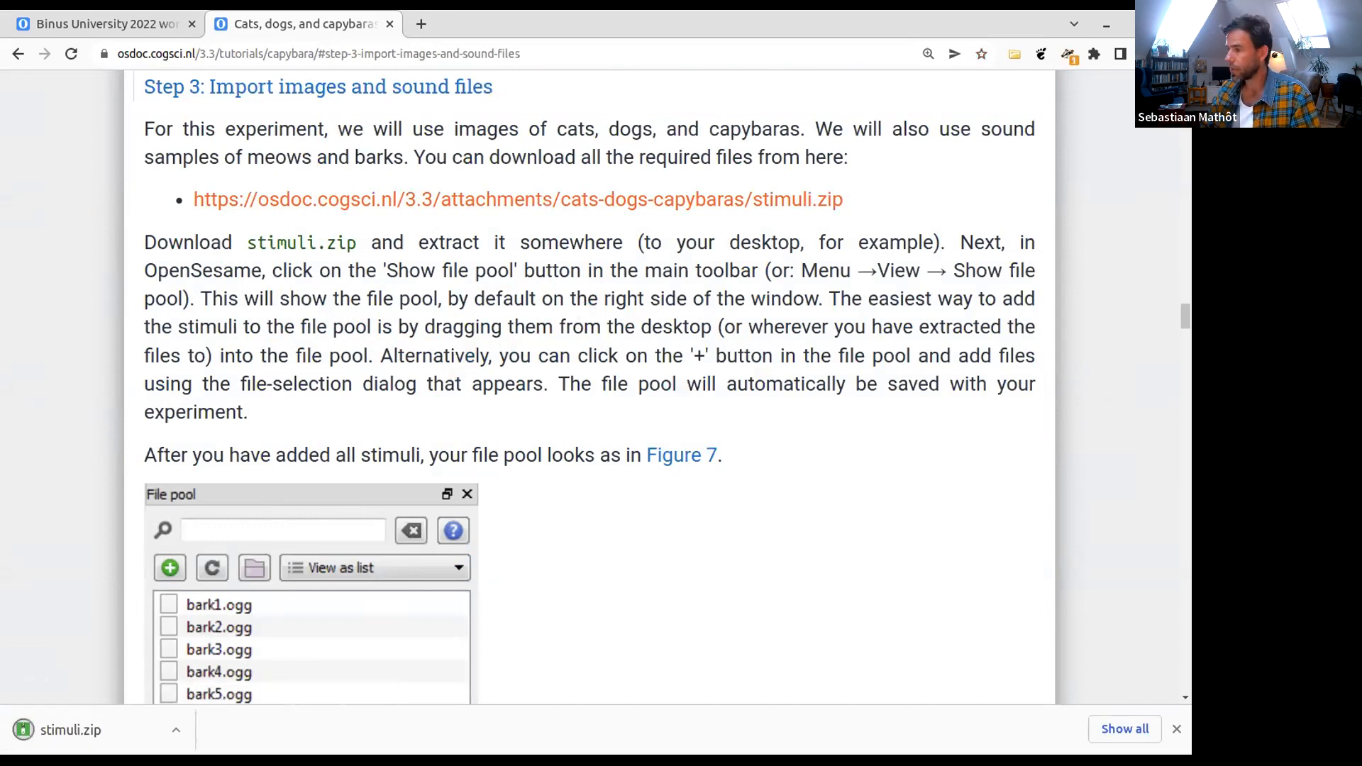
{"action": "left_click", "coordinate": [174, 727]}
{"action": "left_click", "coordinate": [207, 672]}
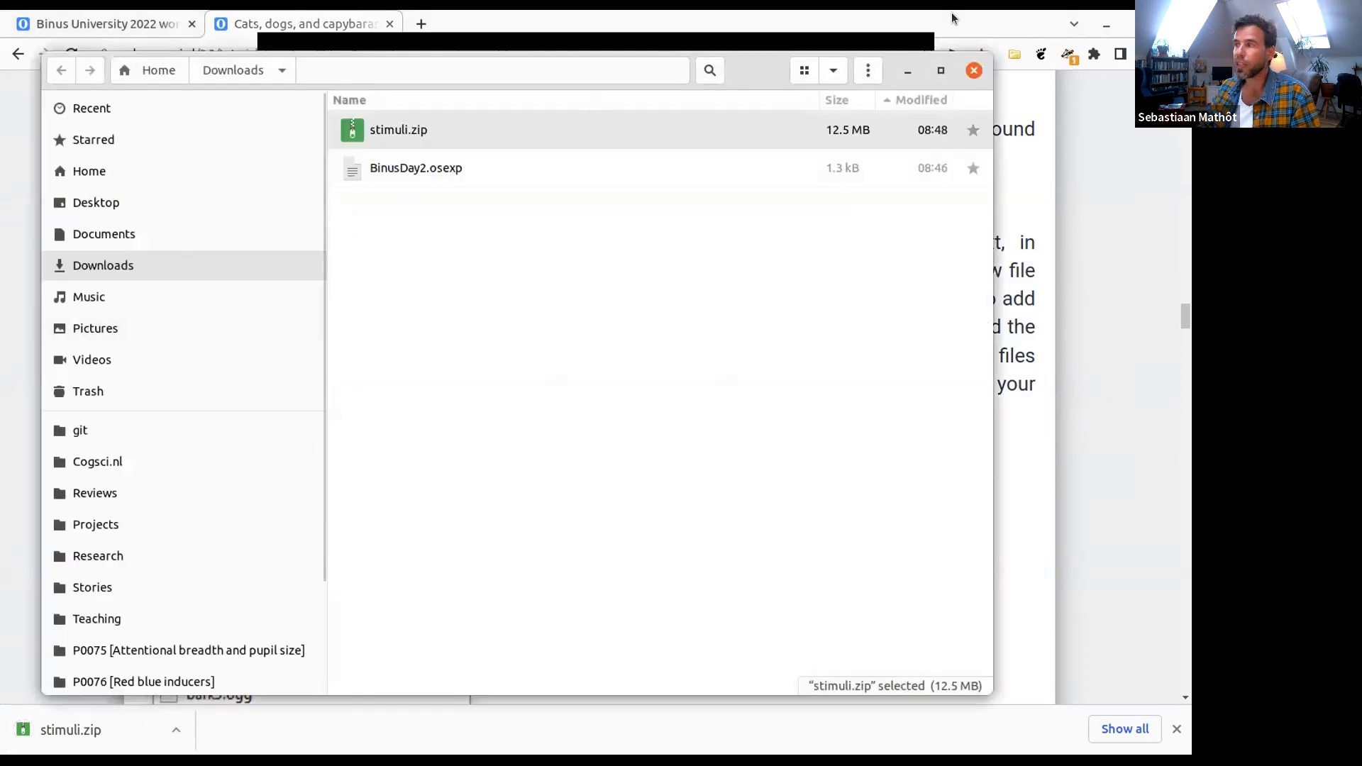
{"action": "left_click_drag", "start_coordinate": [986, 51], "coordinate": [815, 162]}
{"action": "left_click_drag", "start_coordinate": [567, 180], "coordinate": [852, 156]}
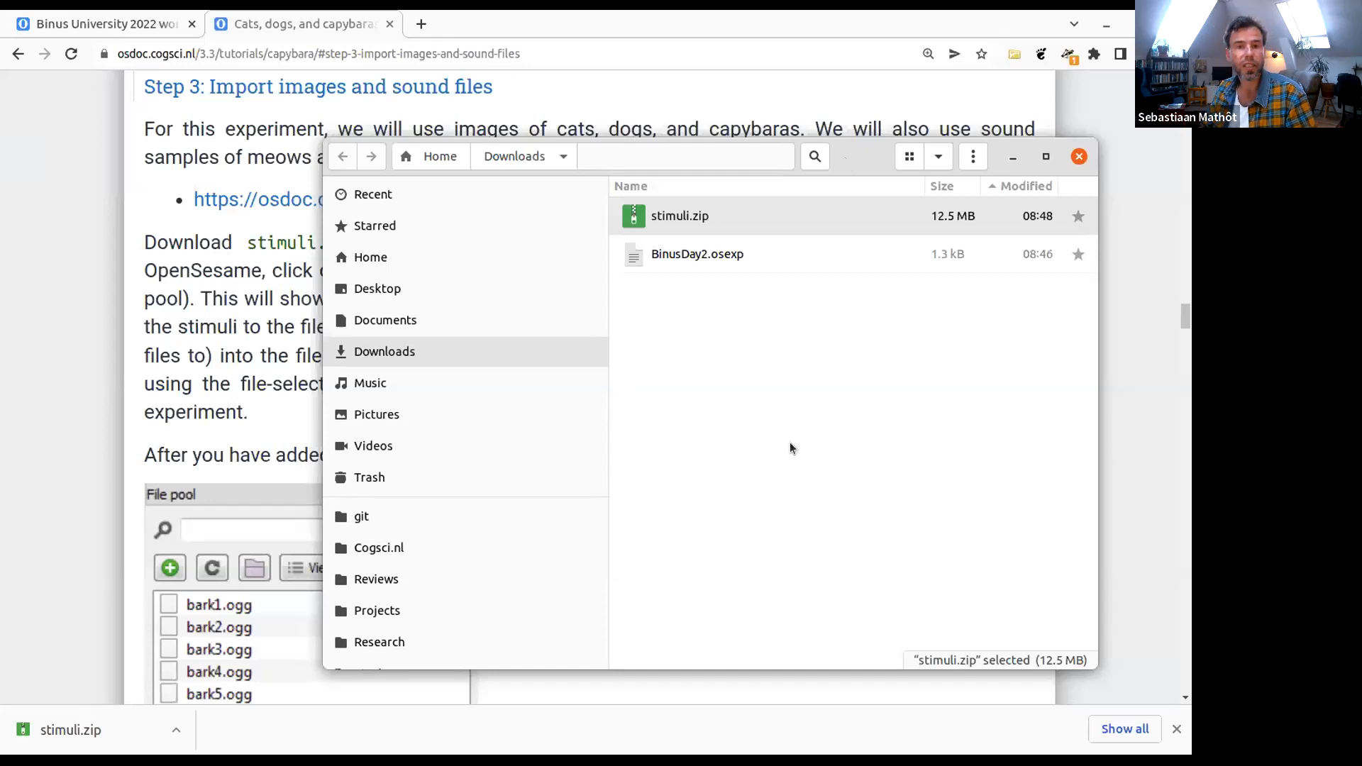
- Extract stimuli.zip in the Downloads folder and open the resulting stimuli folder
{"action": "right_click", "coordinate": [658, 216]}
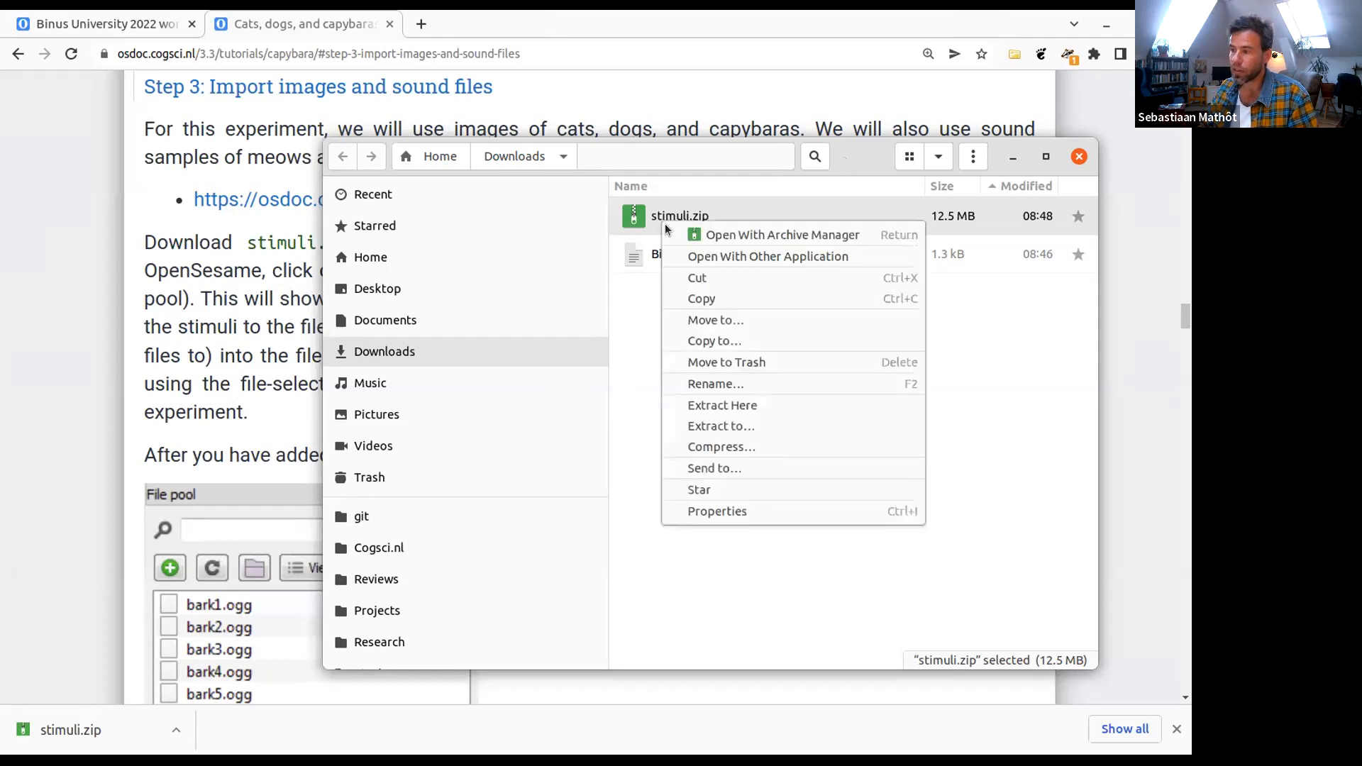
{"action": "left_click", "coordinate": [780, 405]}
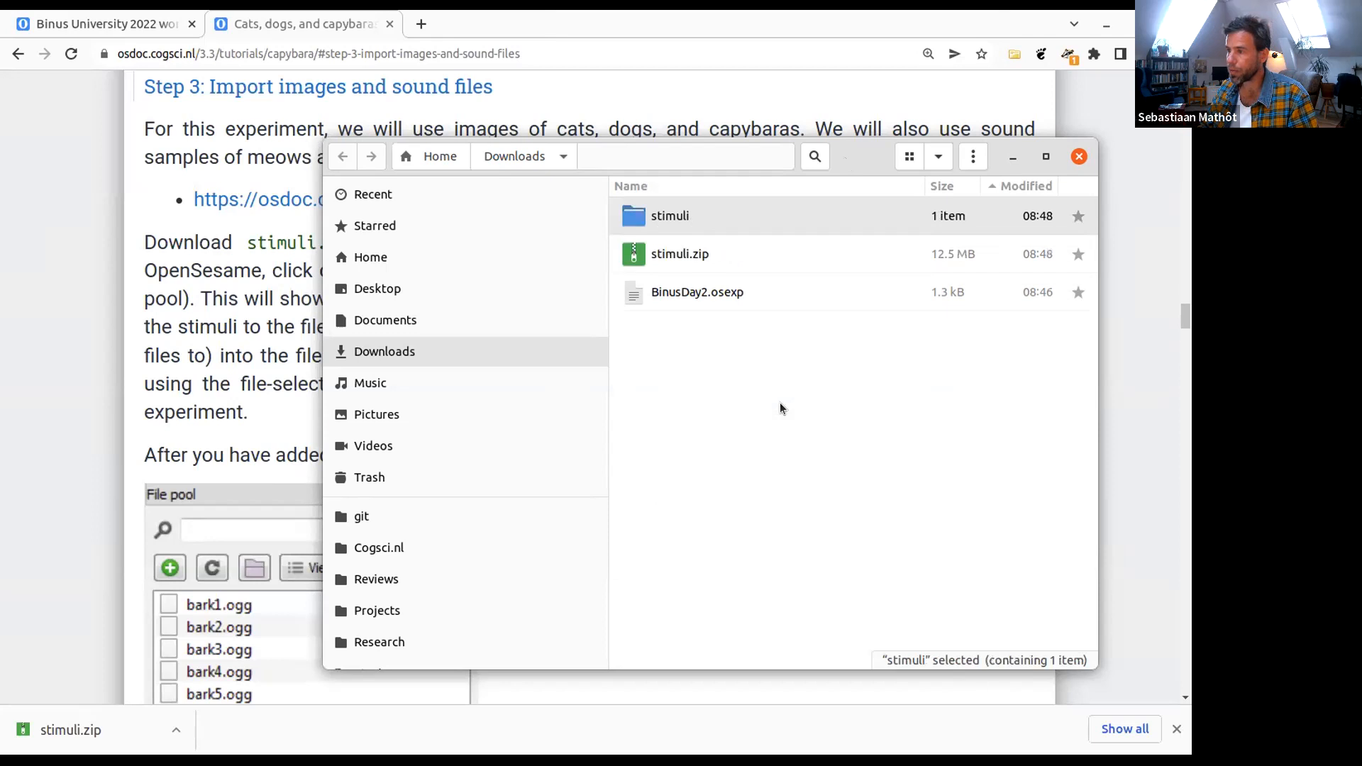
{"action": "double_click", "coordinate": [668, 217]}
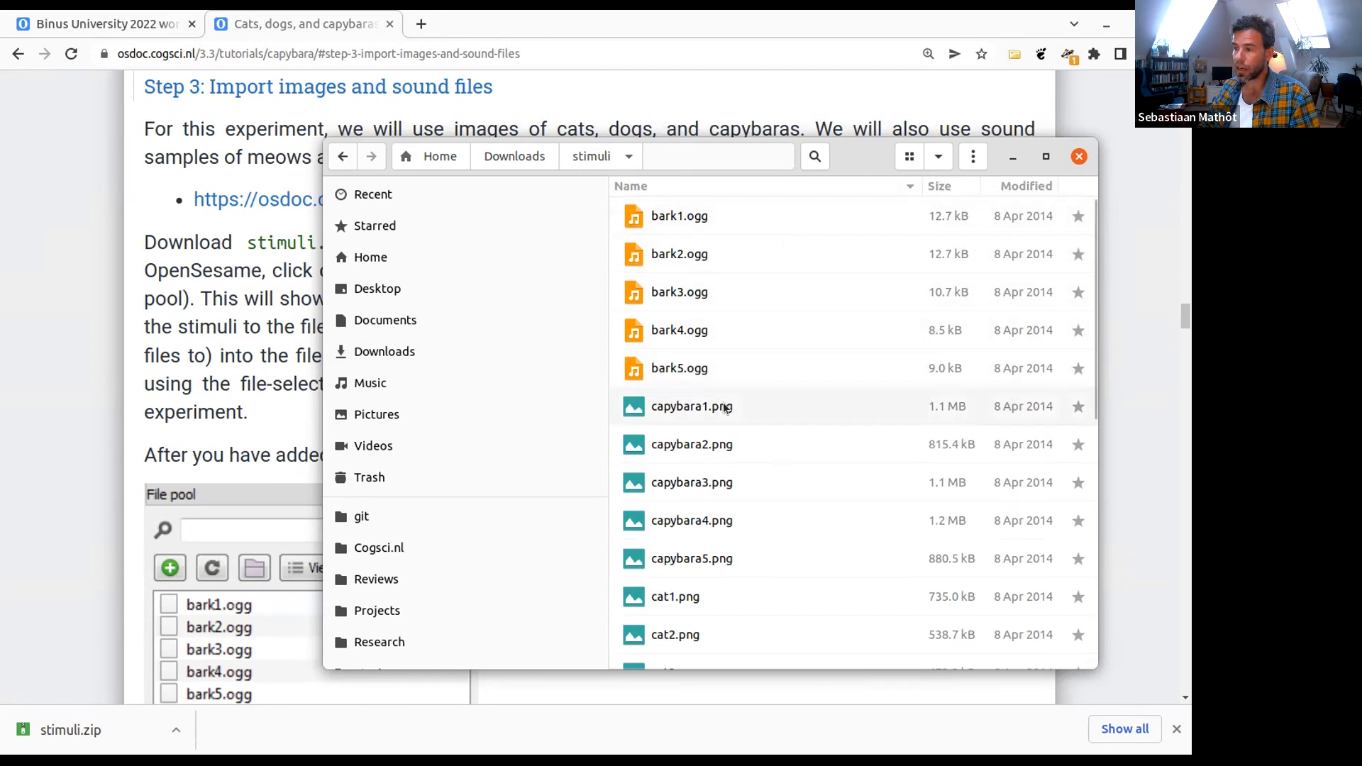
- Look through the bark and meow sound files in the stimuli folder and preview the images cat1.png and capybara5.png
{"action": "left_click", "coordinate": [735, 216]}
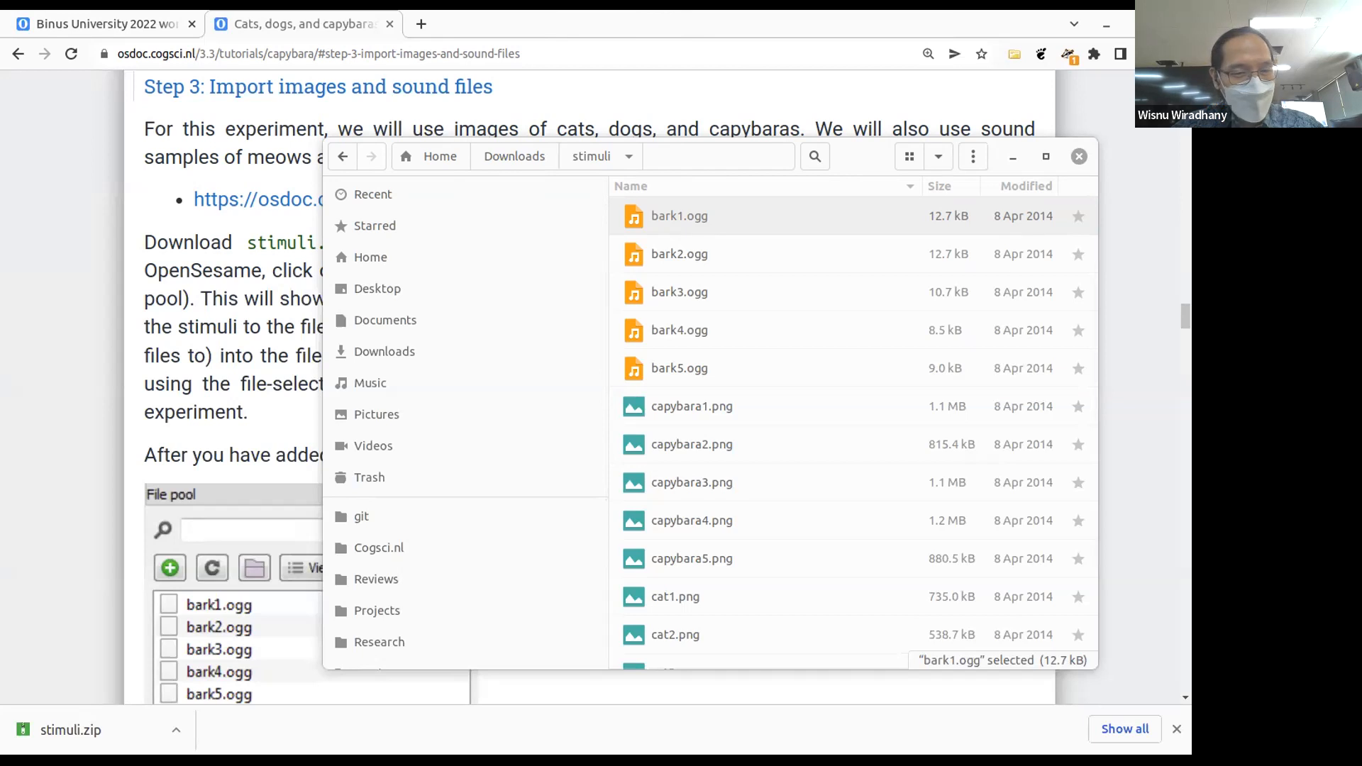
{"action": "scroll", "coordinate": [703, 555], "scroll_direction": "down", "scroll_amount": 5}
{"action": "scroll", "coordinate": [661, 560], "scroll_direction": "down", "scroll_amount": 3}
{"action": "left_click", "coordinate": [667, 503]}
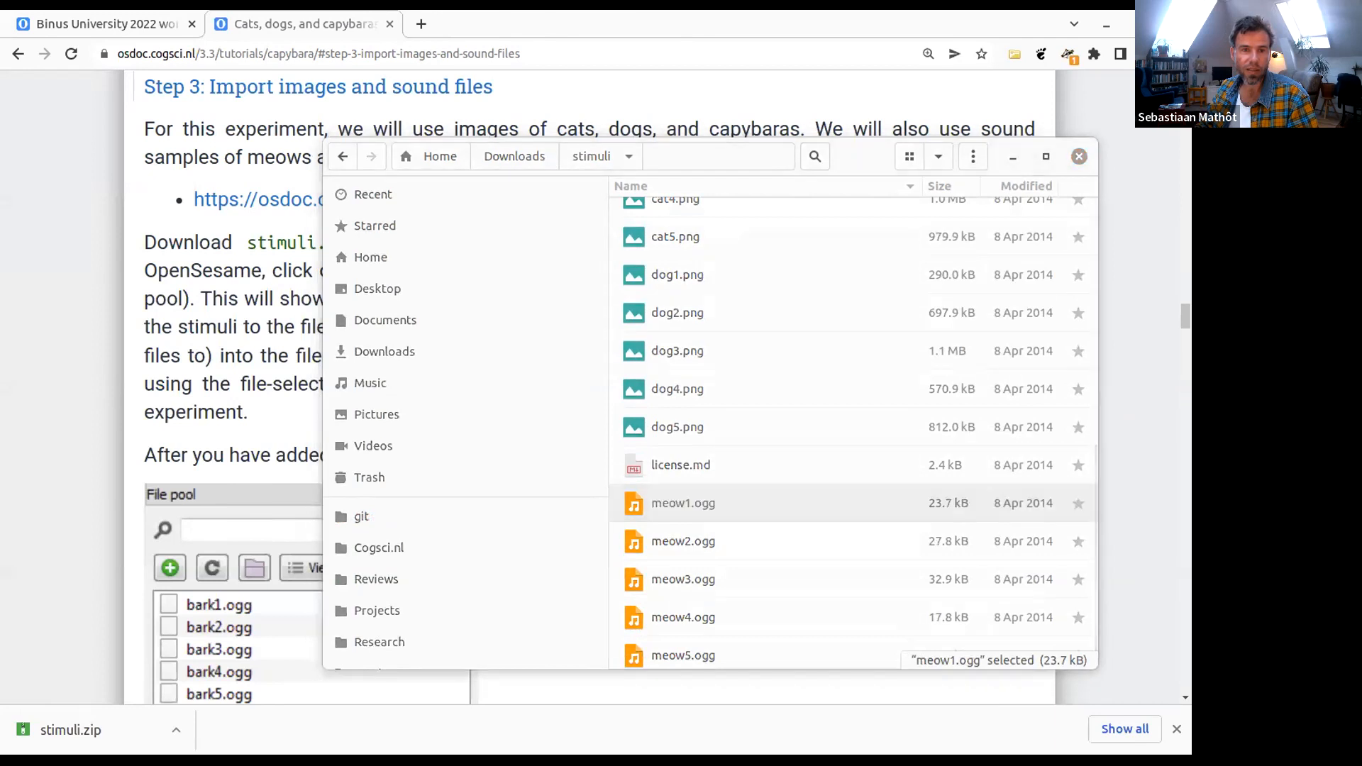
{"action": "scroll", "coordinate": [841, 509], "scroll_direction": "up", "scroll_amount": 5}
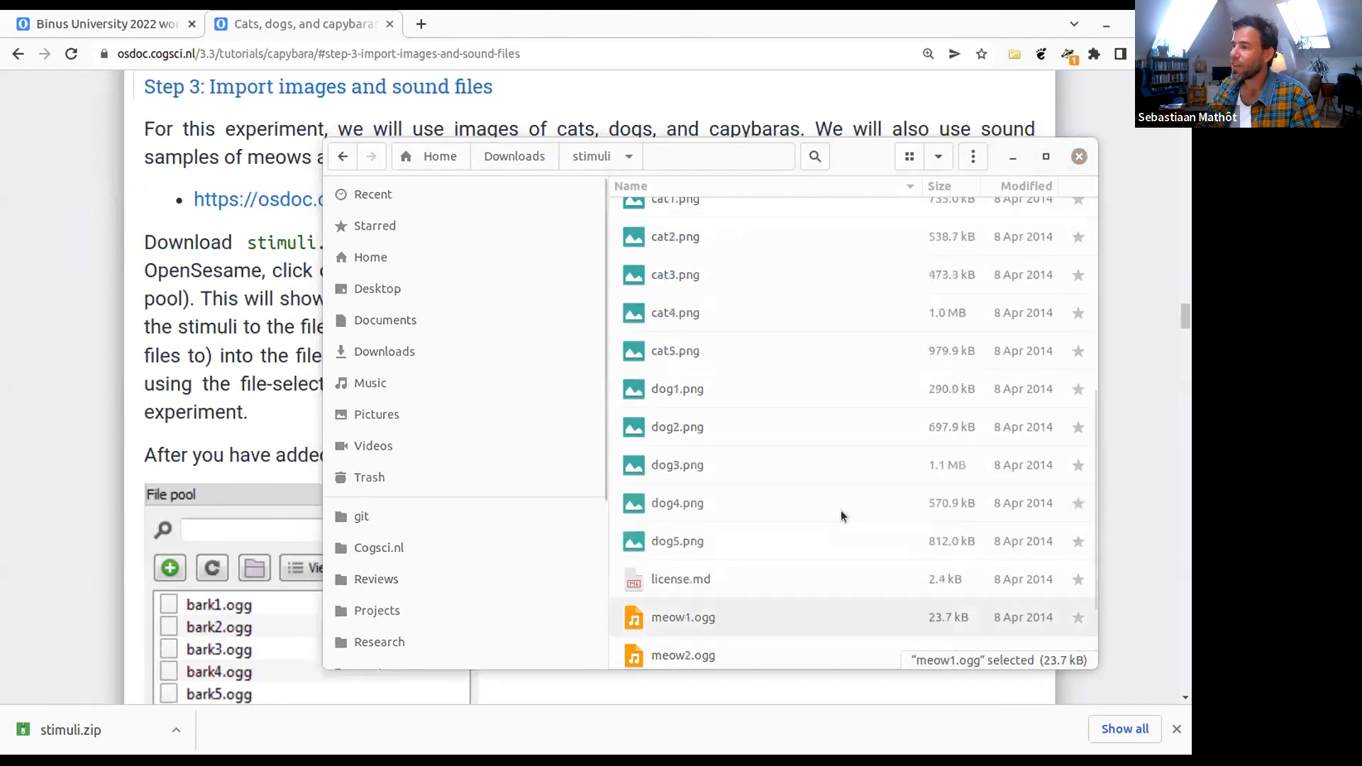
{"action": "double_click", "coordinate": [745, 255]}
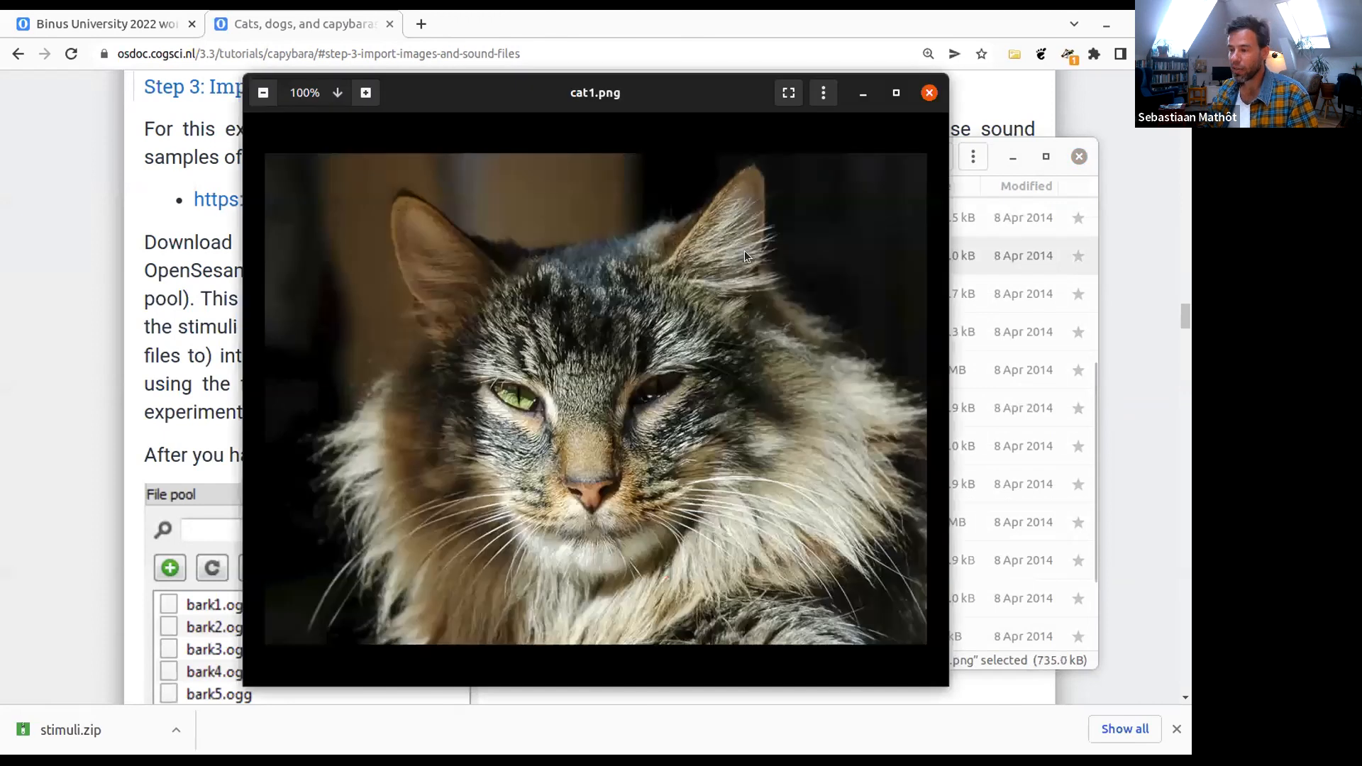
{"action": "key", "text": "Left"}
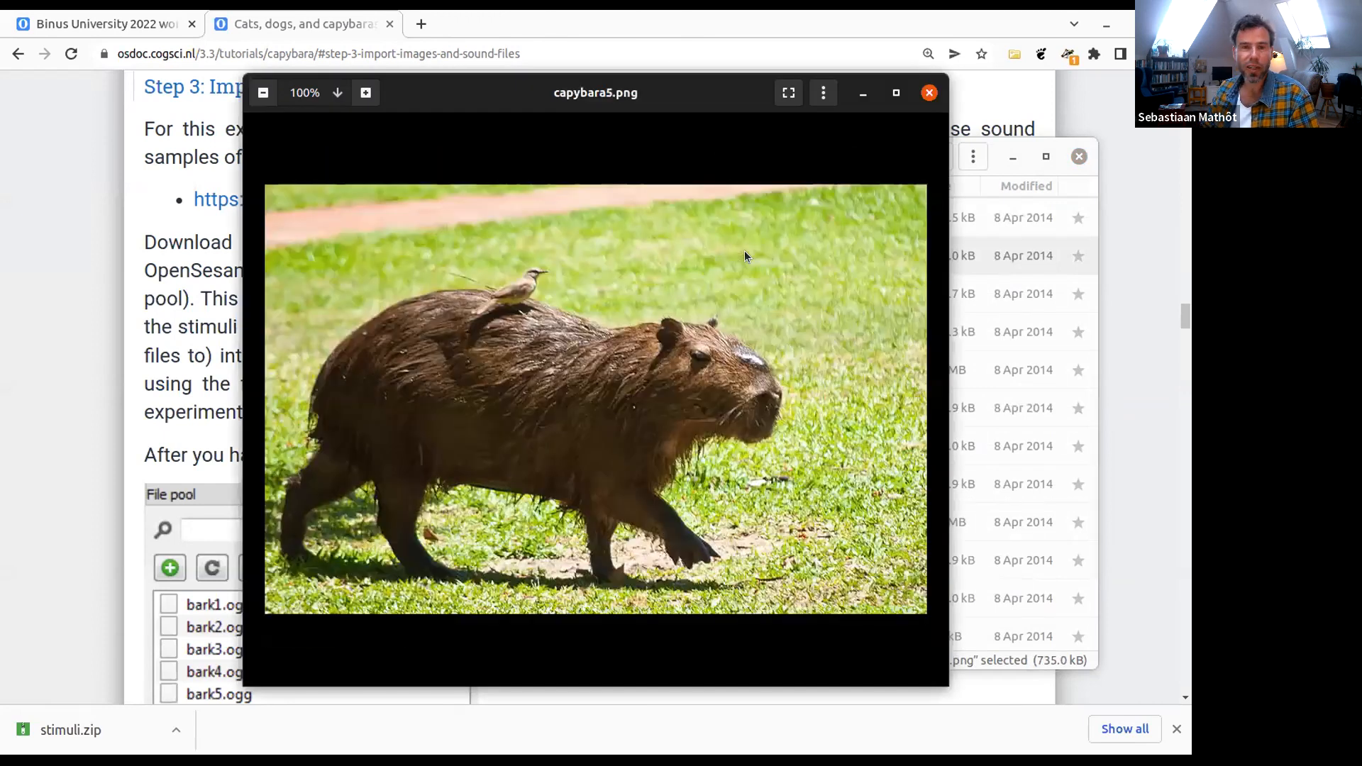
- Browse back through the remaining capybara images as far as capybara1.png and close the image viewer
{"action": "key", "text": "Left"}
{"action": "key", "text": "Left"}
{"action": "key", "text": "Left"}
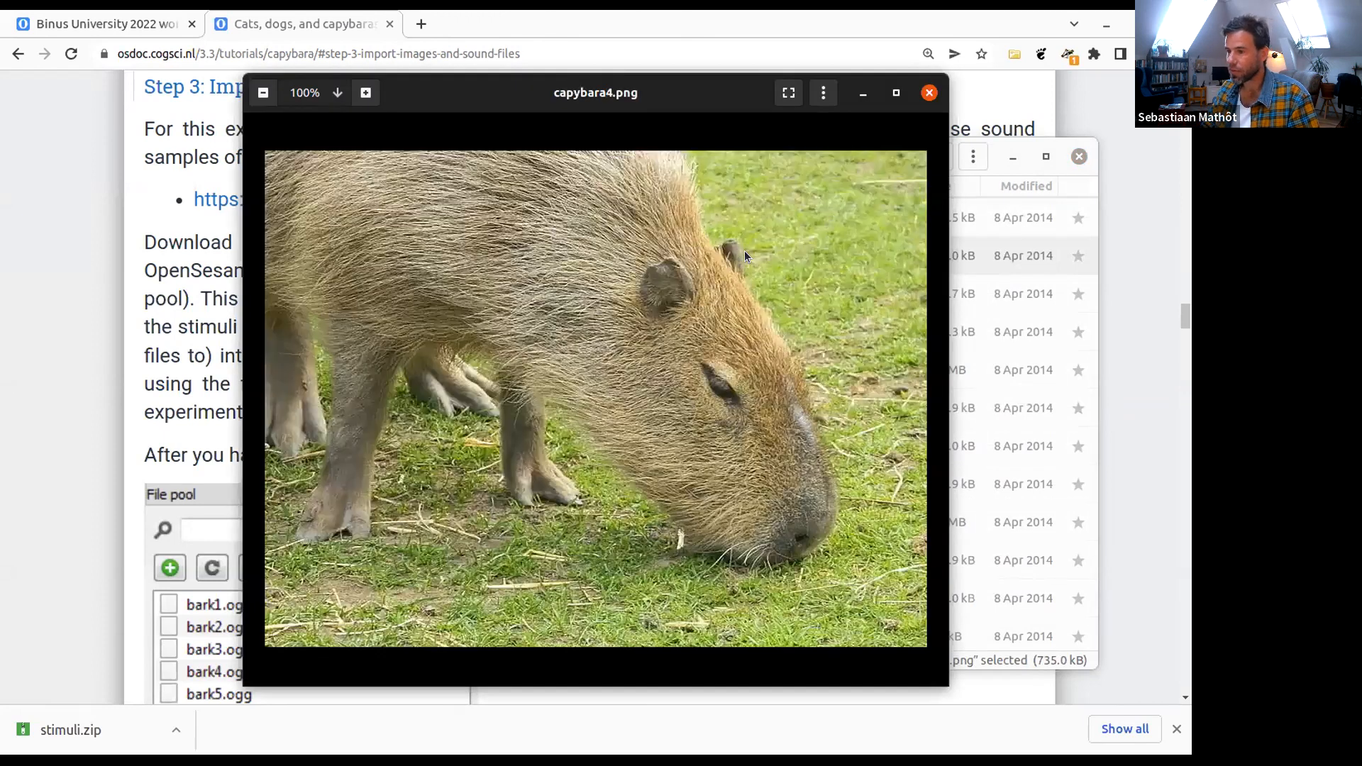
{"action": "key", "text": "Left"}
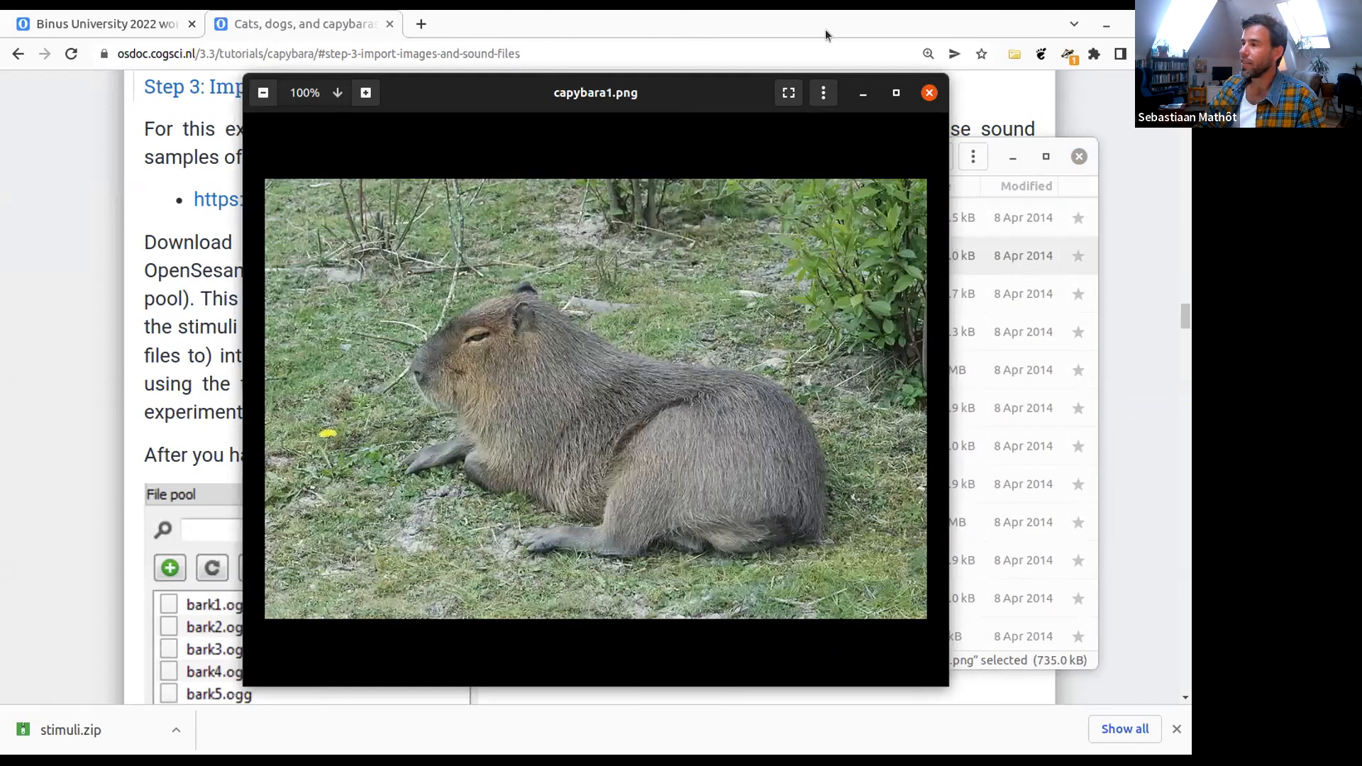
{"action": "left_click", "coordinate": [928, 92]}
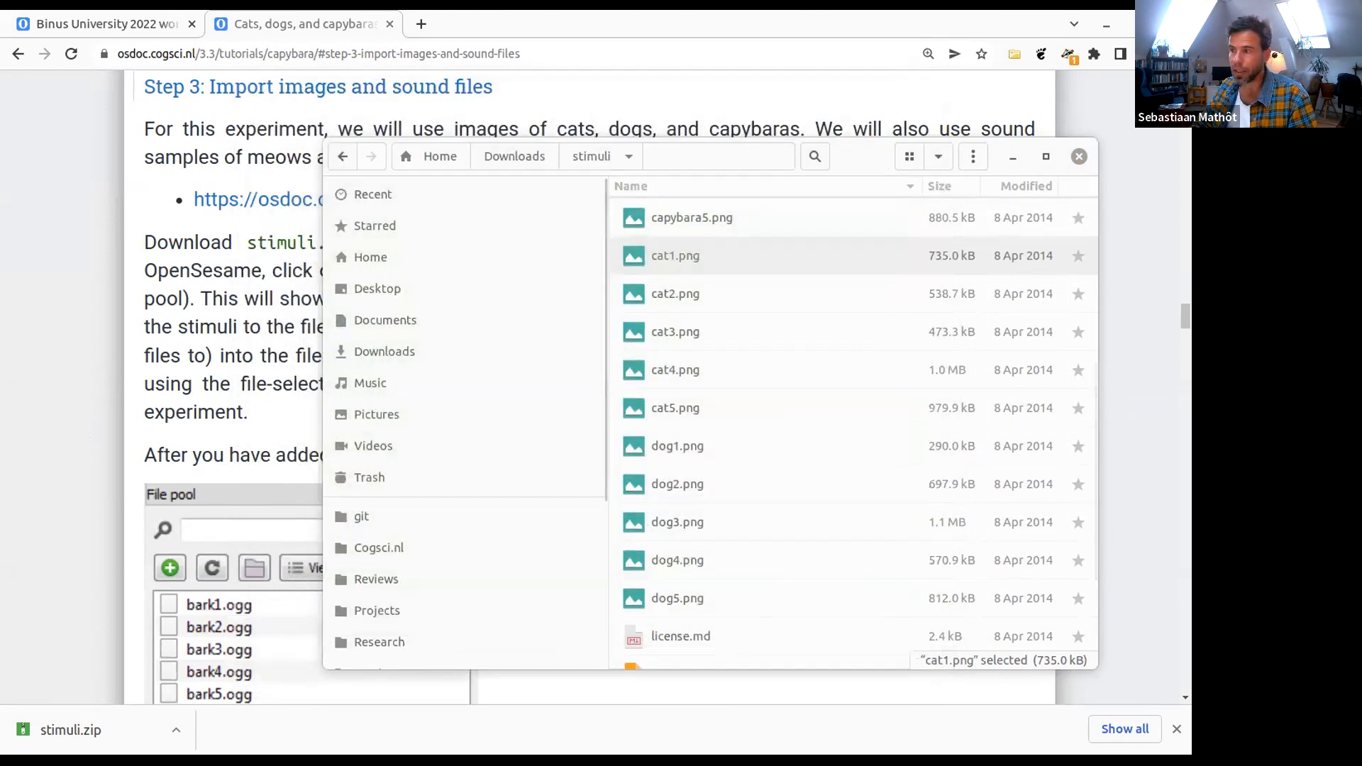
- Switch to OpenSesame, show the file pool and narrow it to give the block_loop controls more room
{"action": "key", "text": "alt+Tab"}
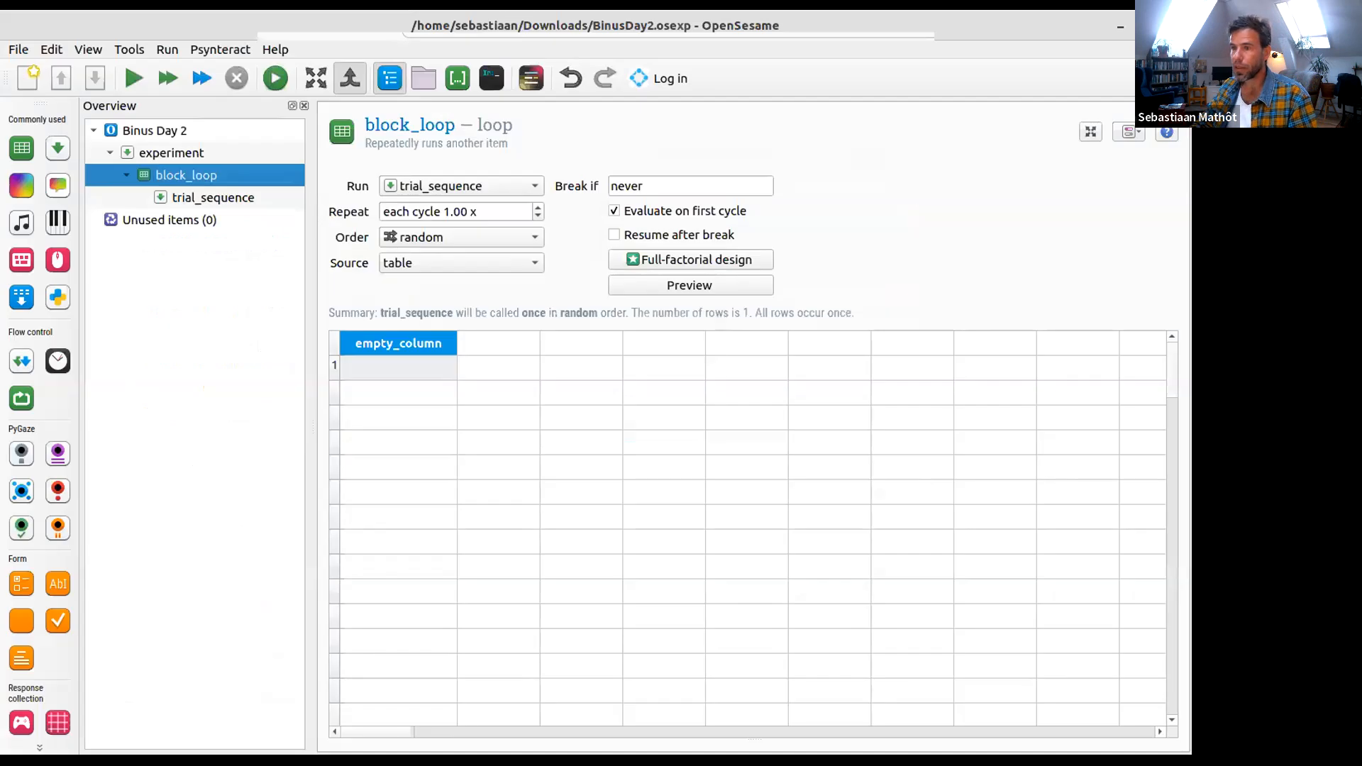
{"action": "left_click", "coordinate": [421, 84]}
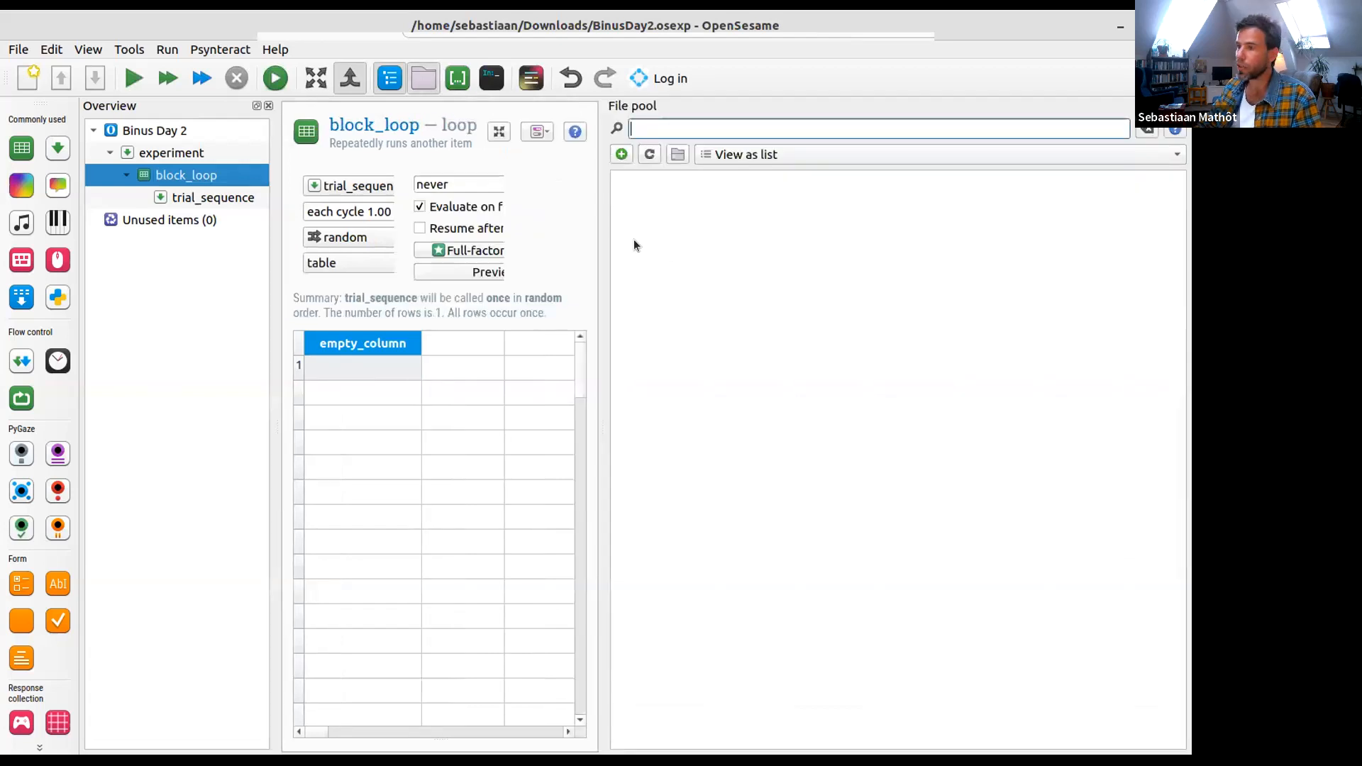
{"action": "left_click_drag", "start_coordinate": [598, 247], "coordinate": [774, 298]}
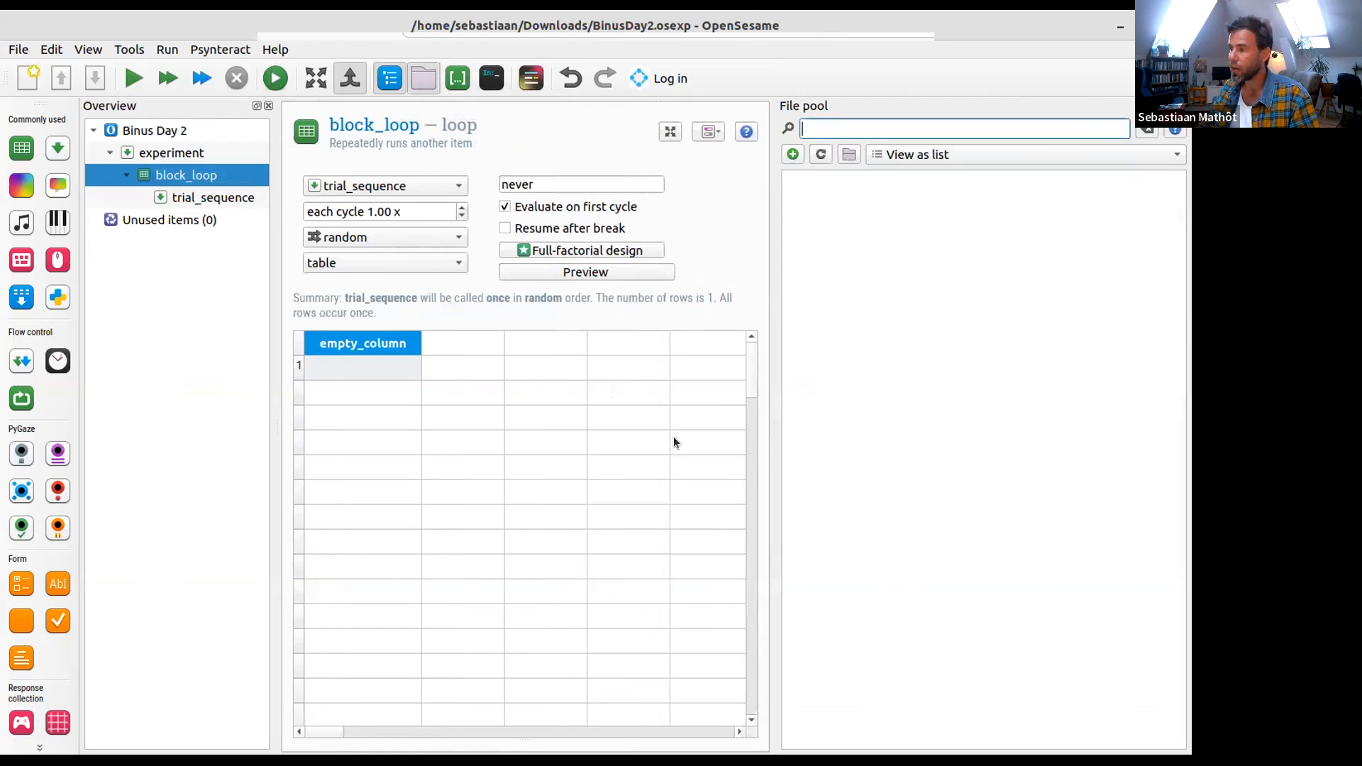
- Add all files from the extracted stimuli folder to the OpenSesame file pool and widen the block_loop area
{"action": "key", "text": "super"}
{"action": "left_click", "coordinate": [739, 487]}
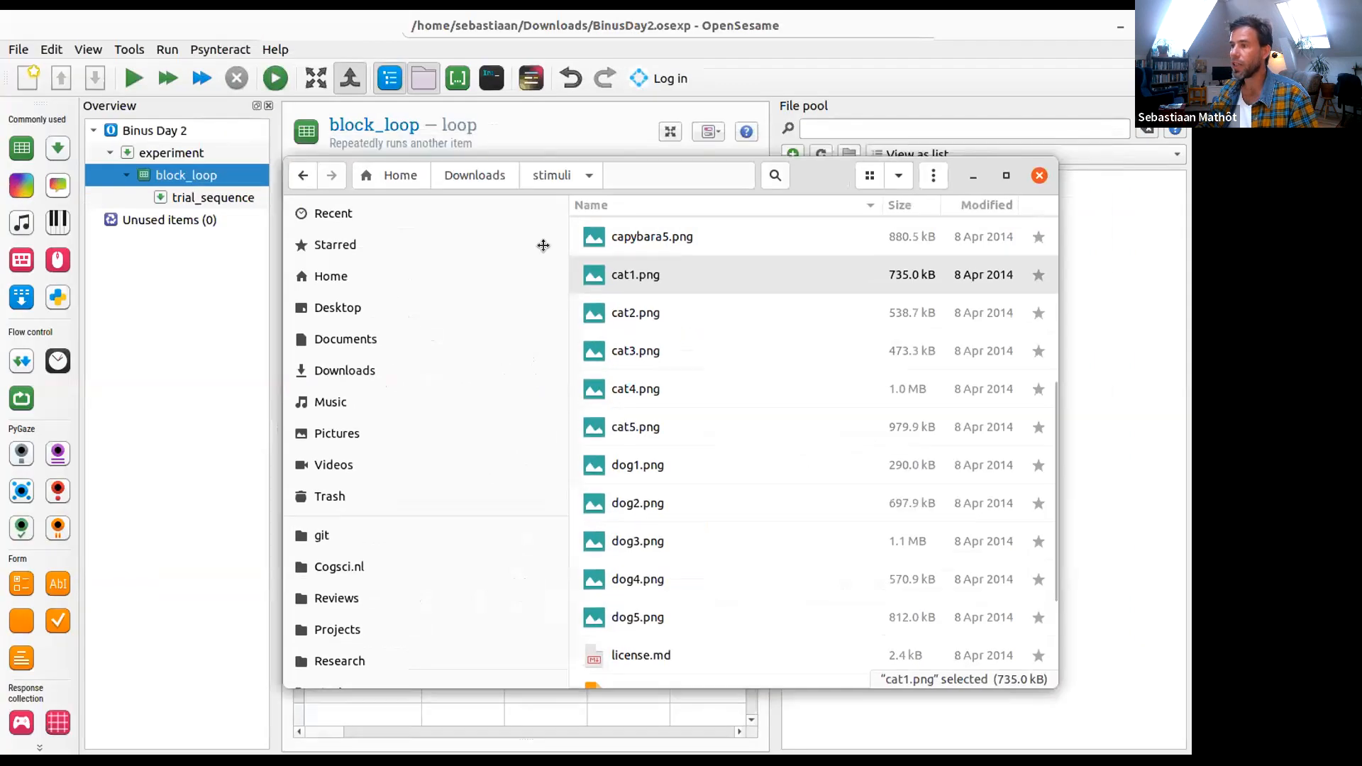
{"action": "scroll", "coordinate": [367, 288], "scroll_direction": "up", "scroll_amount": 2}
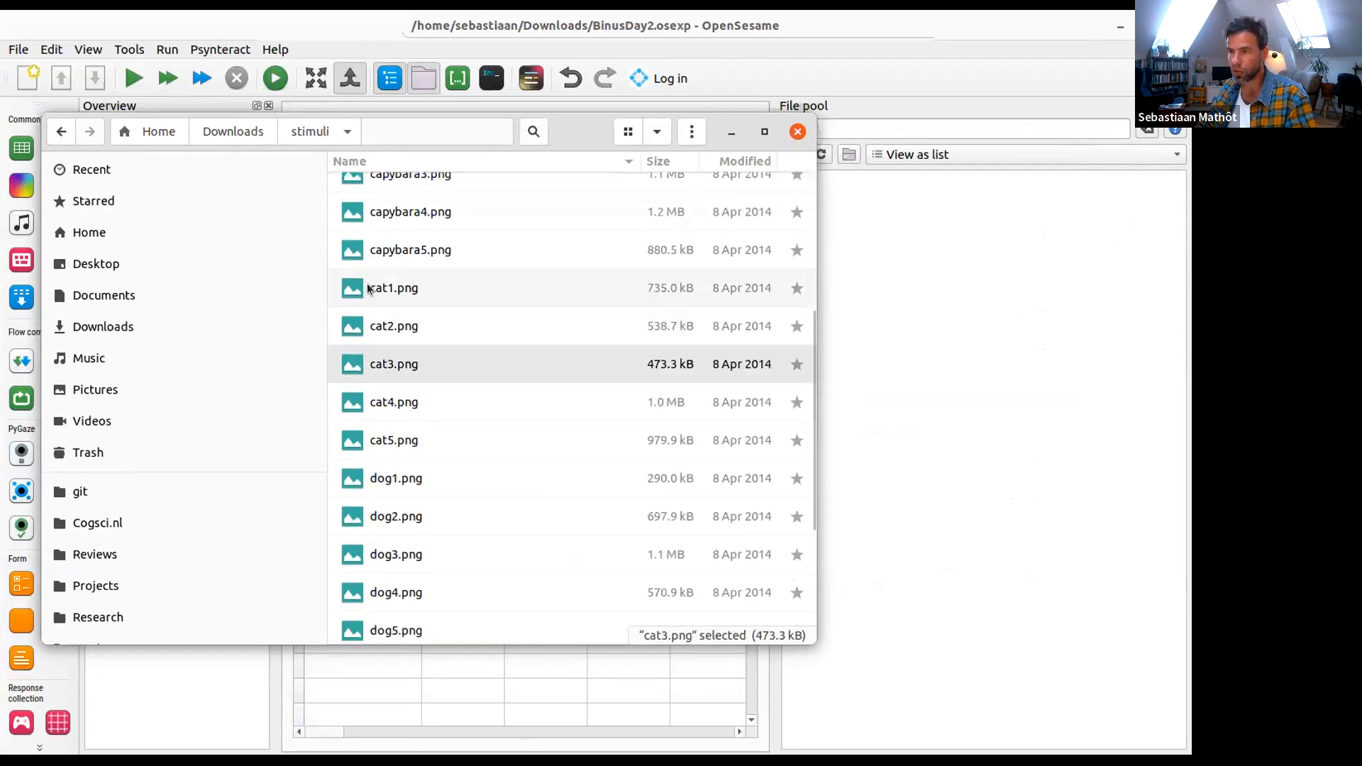
{"action": "key", "text": "ctrl+a"}
{"action": "left_click_drag", "start_coordinate": [449, 316], "coordinate": [942, 401]}
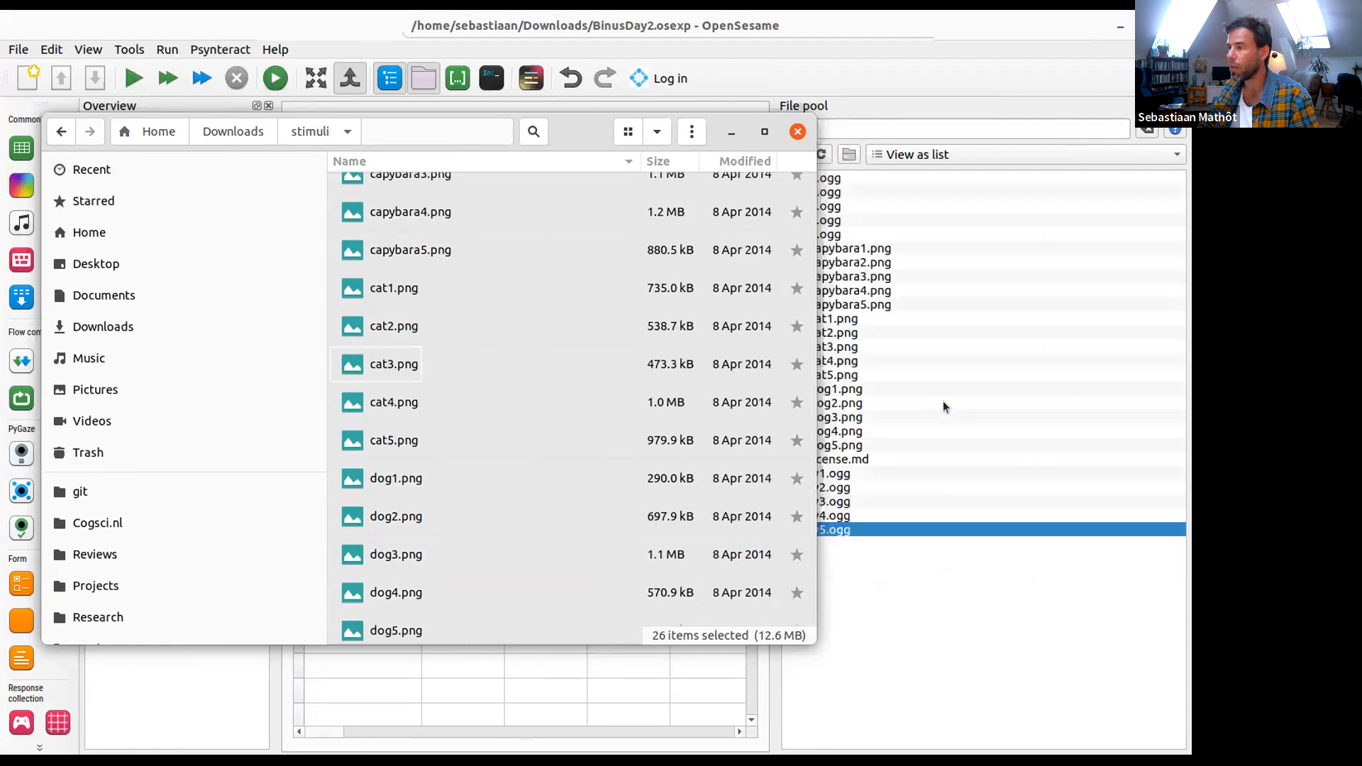
{"action": "left_click", "coordinate": [932, 627]}
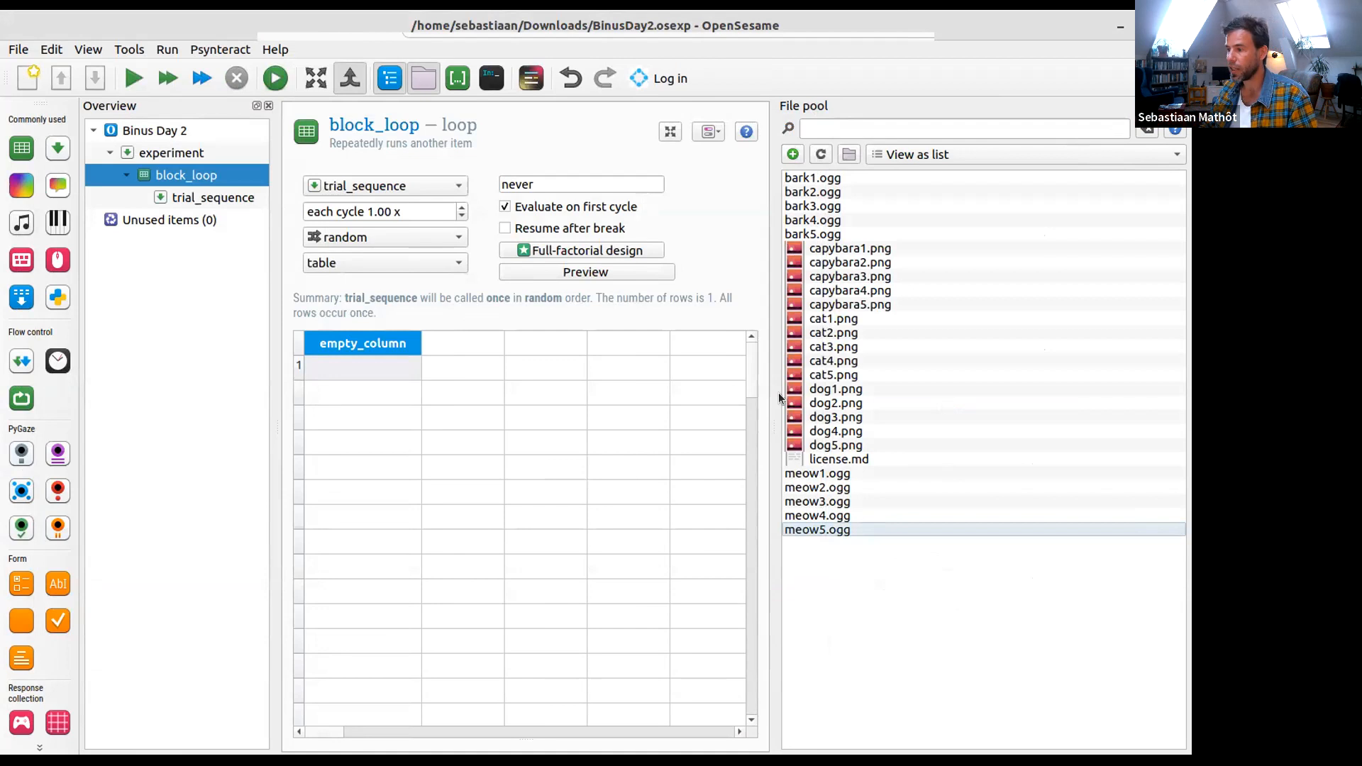
{"action": "left_click_drag", "start_coordinate": [776, 397], "coordinate": [836, 411]}
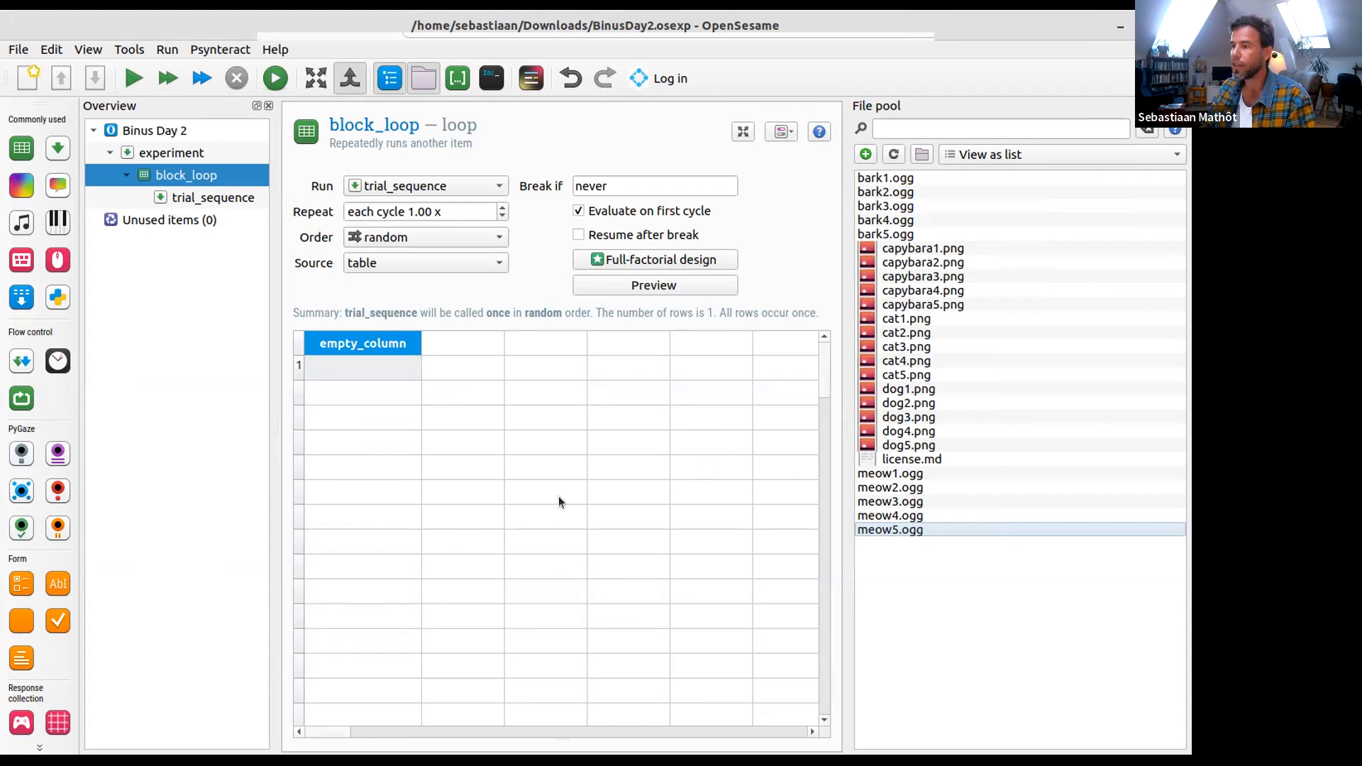
- Check Step 3 of the tutorial in the browser and return to the OpenSesame window
{"action": "key", "text": "super"}
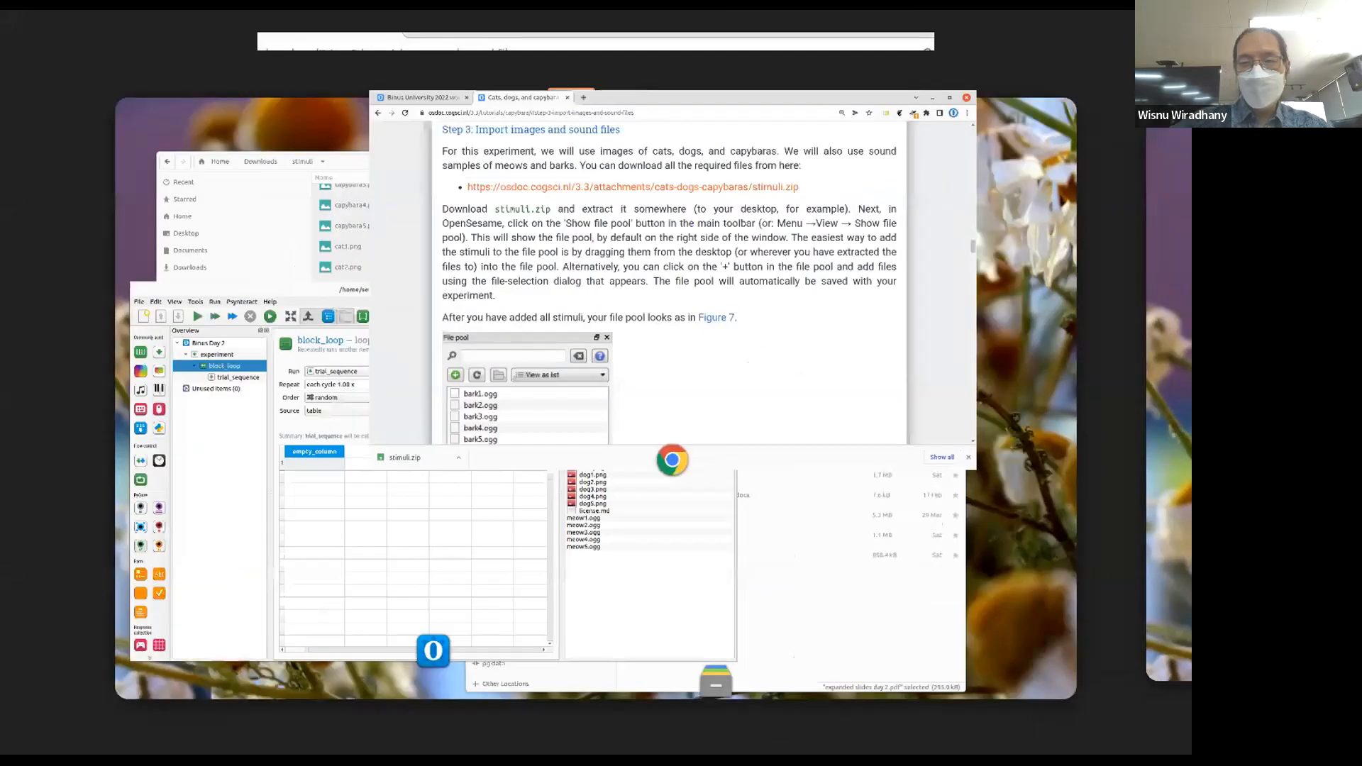
{"action": "left_click", "coordinate": [672, 280]}
{"action": "key", "text": "super"}
{"action": "left_click", "coordinate": [433, 472]}
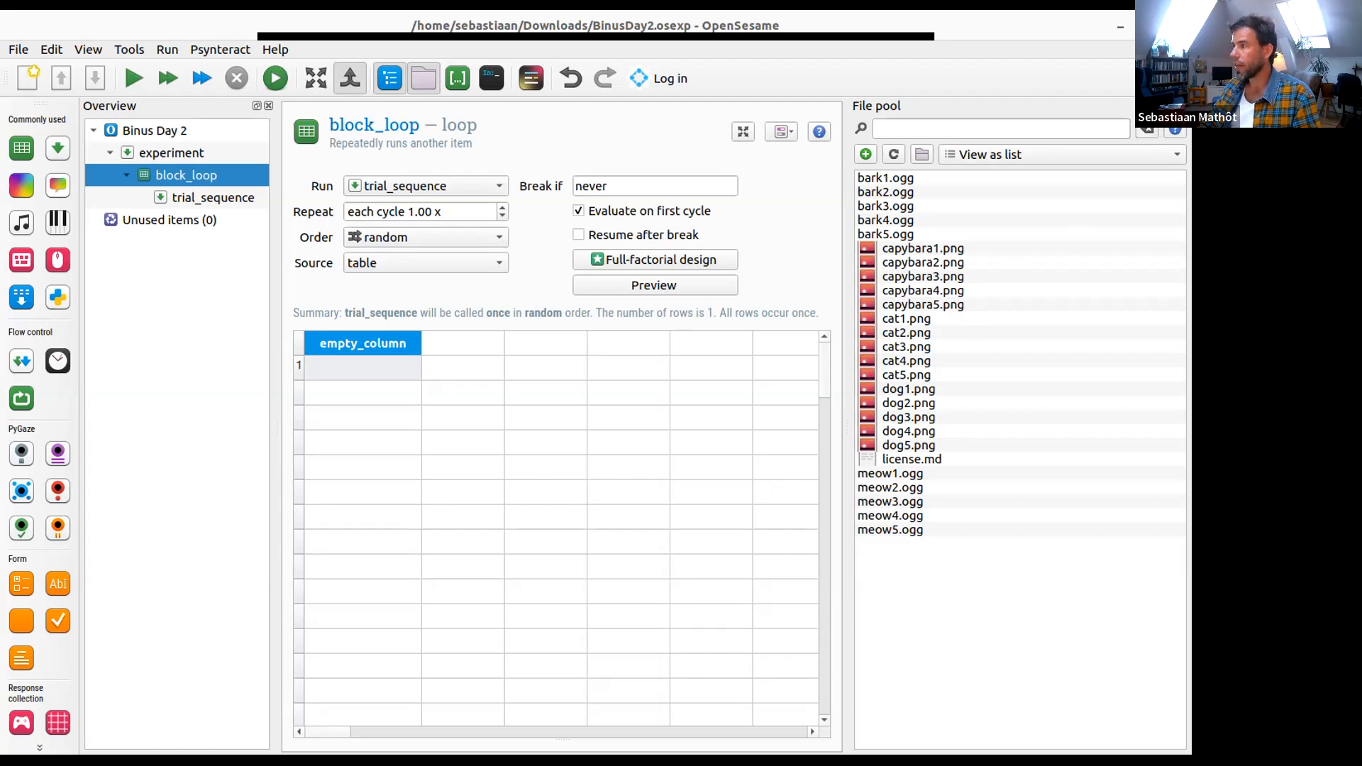
- Hide the file pool, show it again and make it narrower beside the block_loop table
{"action": "left_click", "coordinate": [1185, 106]}
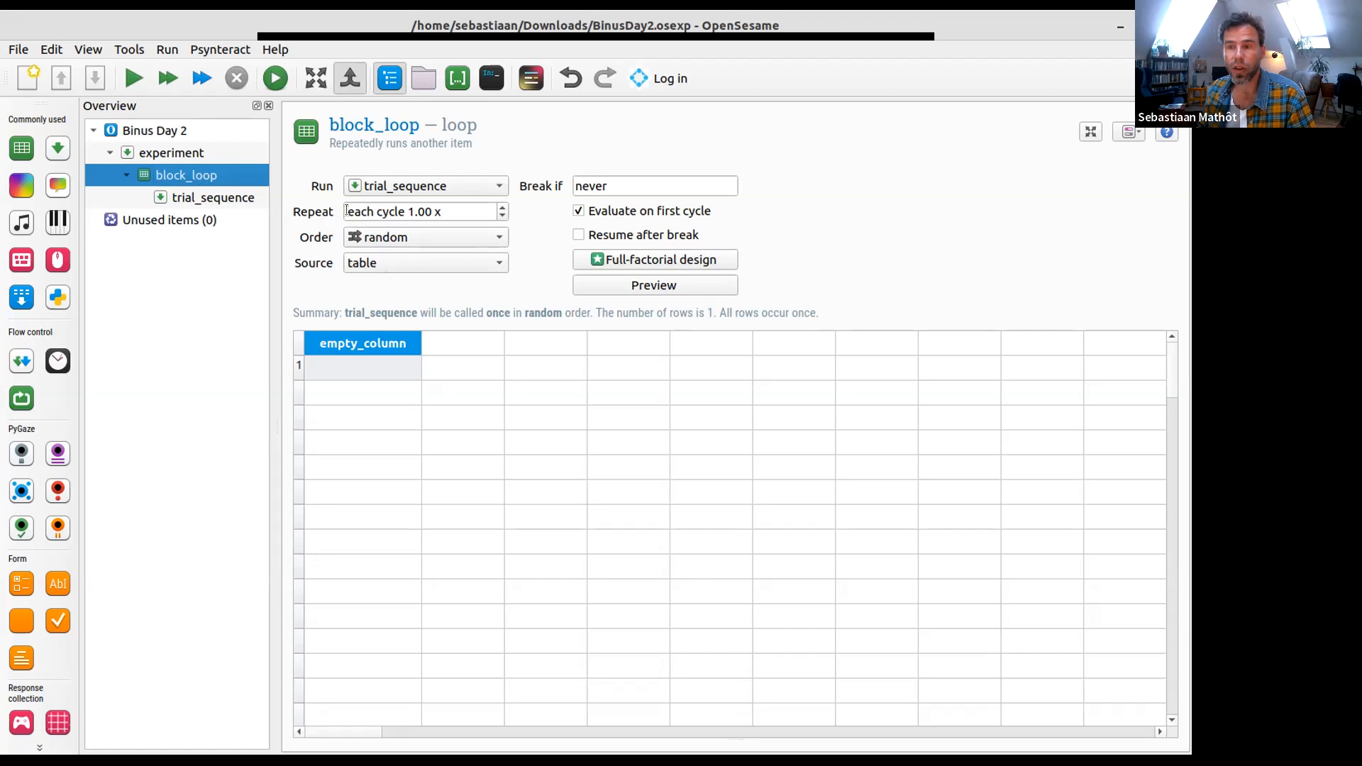
{"action": "left_click", "coordinate": [423, 83]}
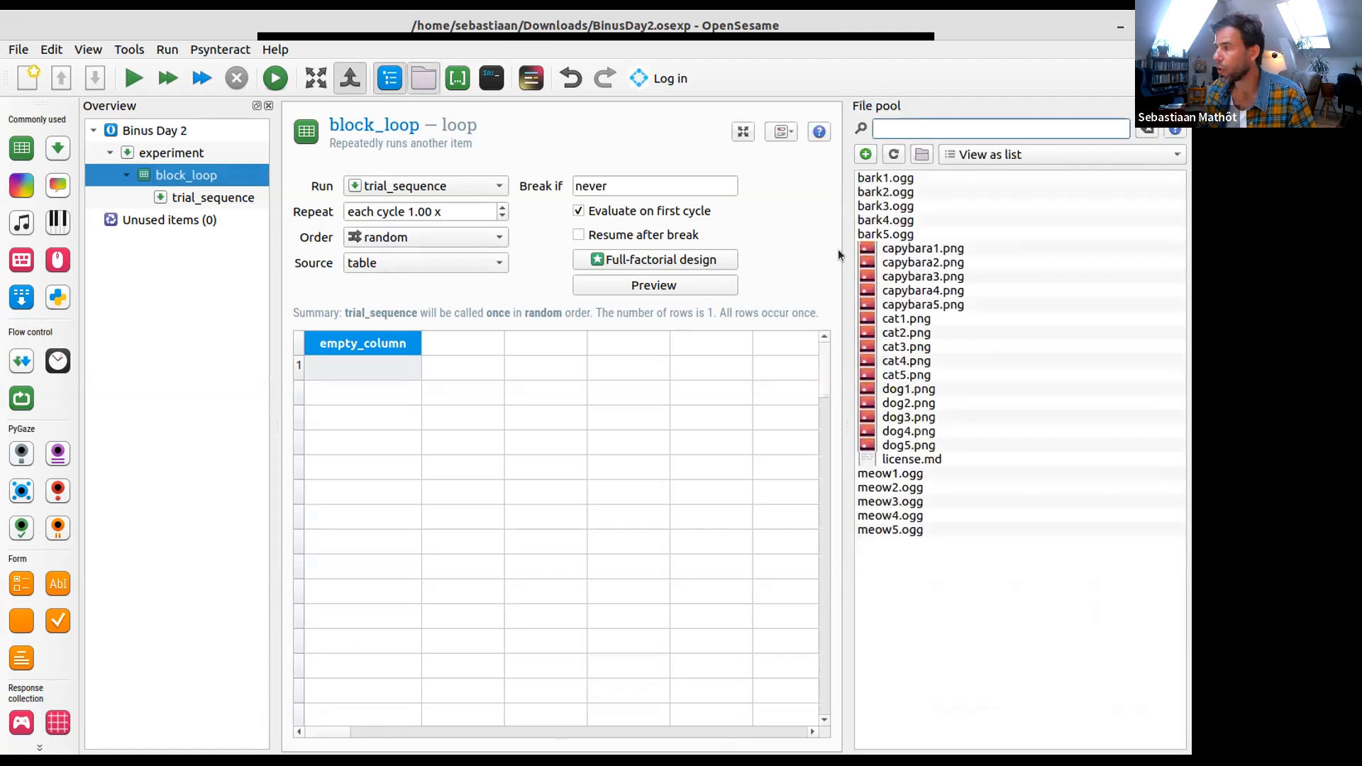
{"action": "left_click_drag", "start_coordinate": [843, 258], "coordinate": [901, 258]}
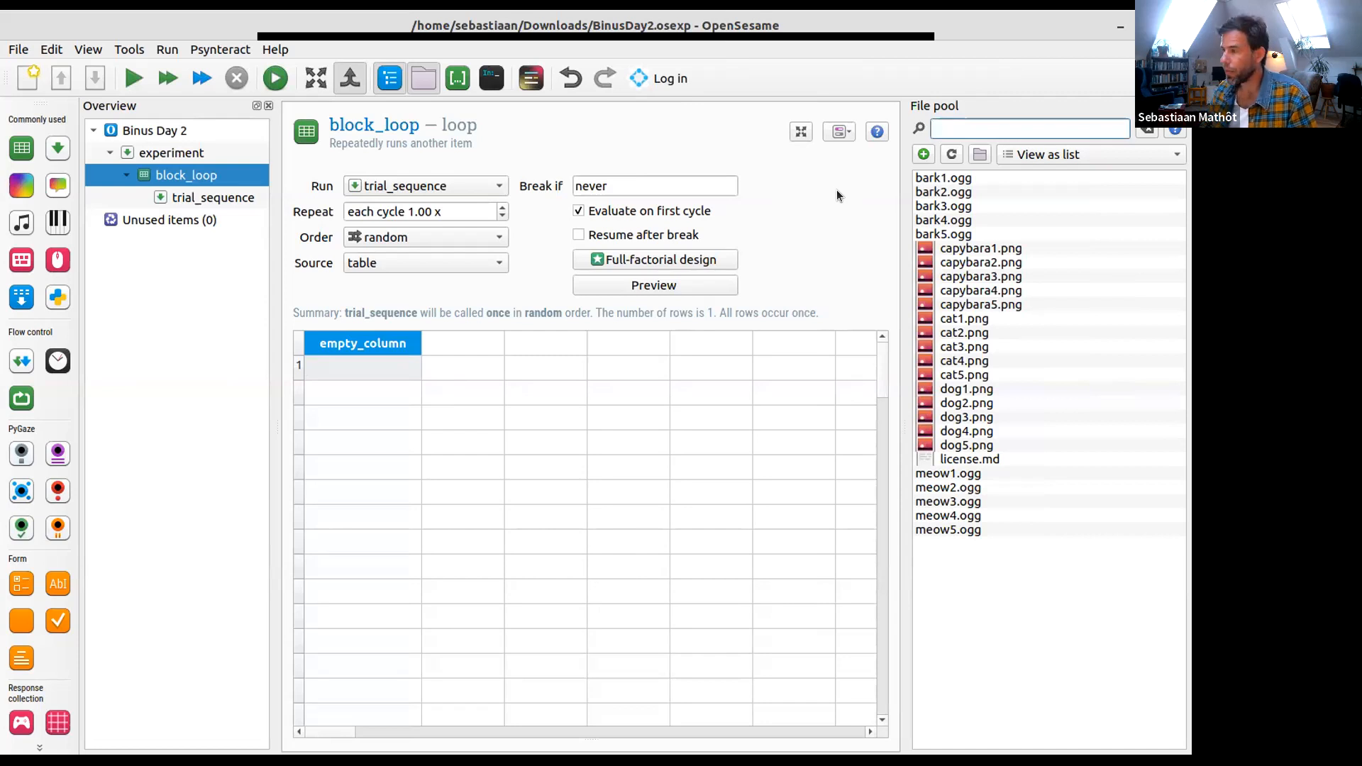
- Rename the empty_column variable in the block_loop table to animal
{"action": "double_click", "coordinate": [360, 343]}
{"action": "type", "text": "animal"}
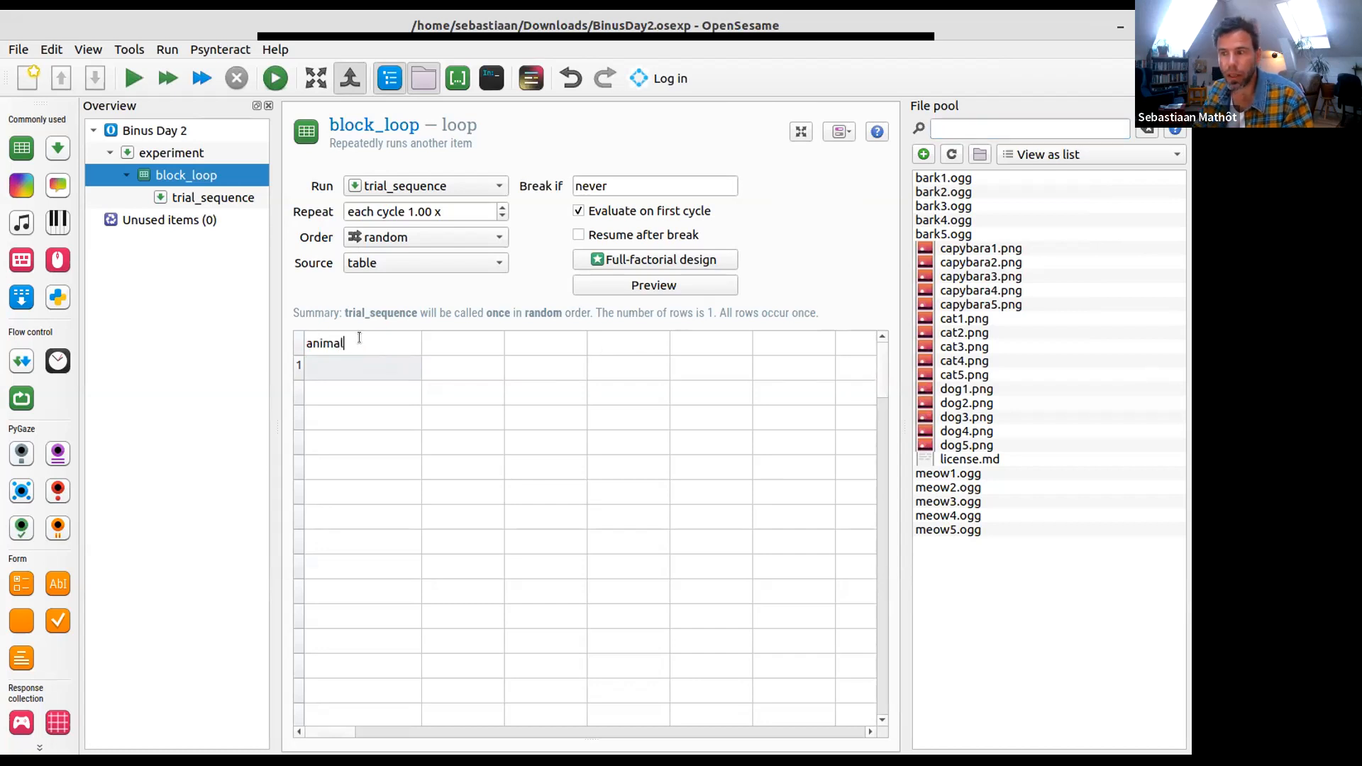
{"action": "key", "text": "Return"}
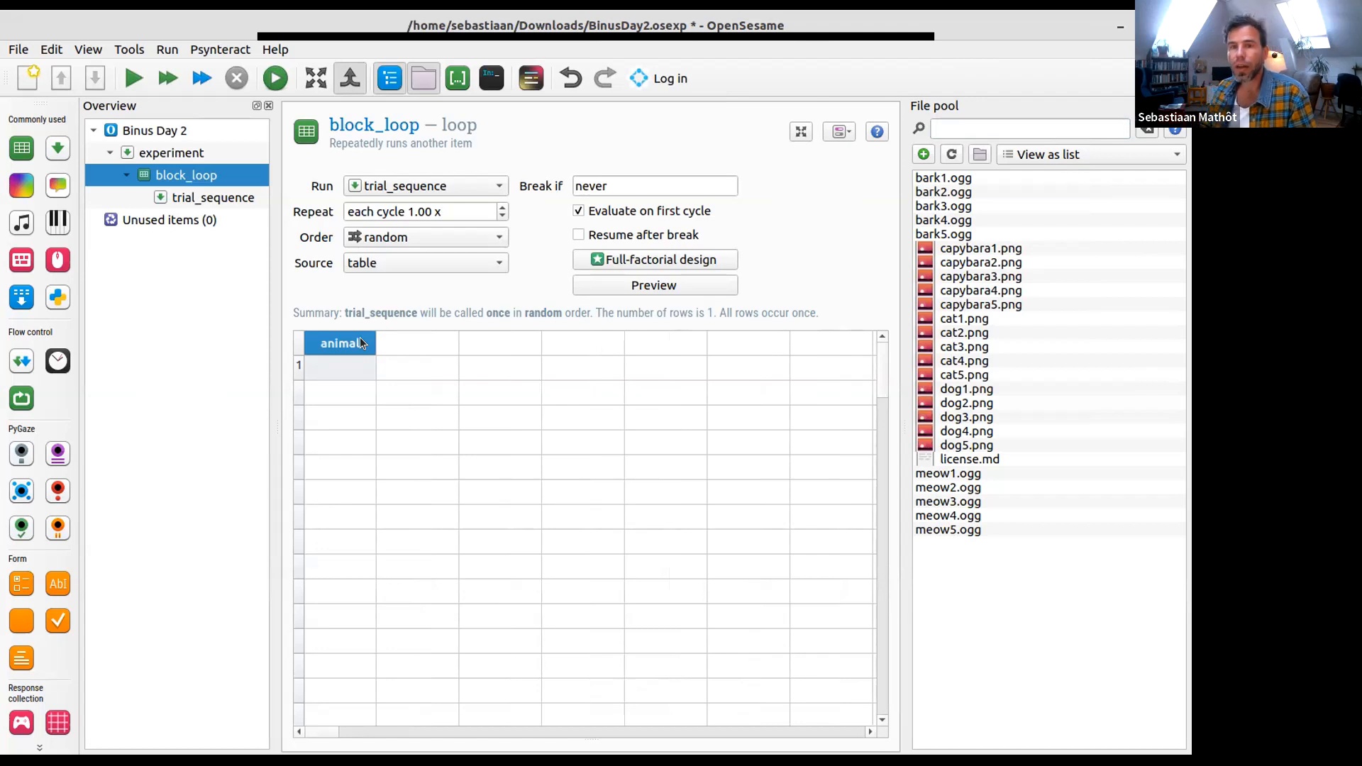
- Open the full-factorial design generator for block_loop and name the first factor animal
{"action": "left_click", "coordinate": [653, 259]}
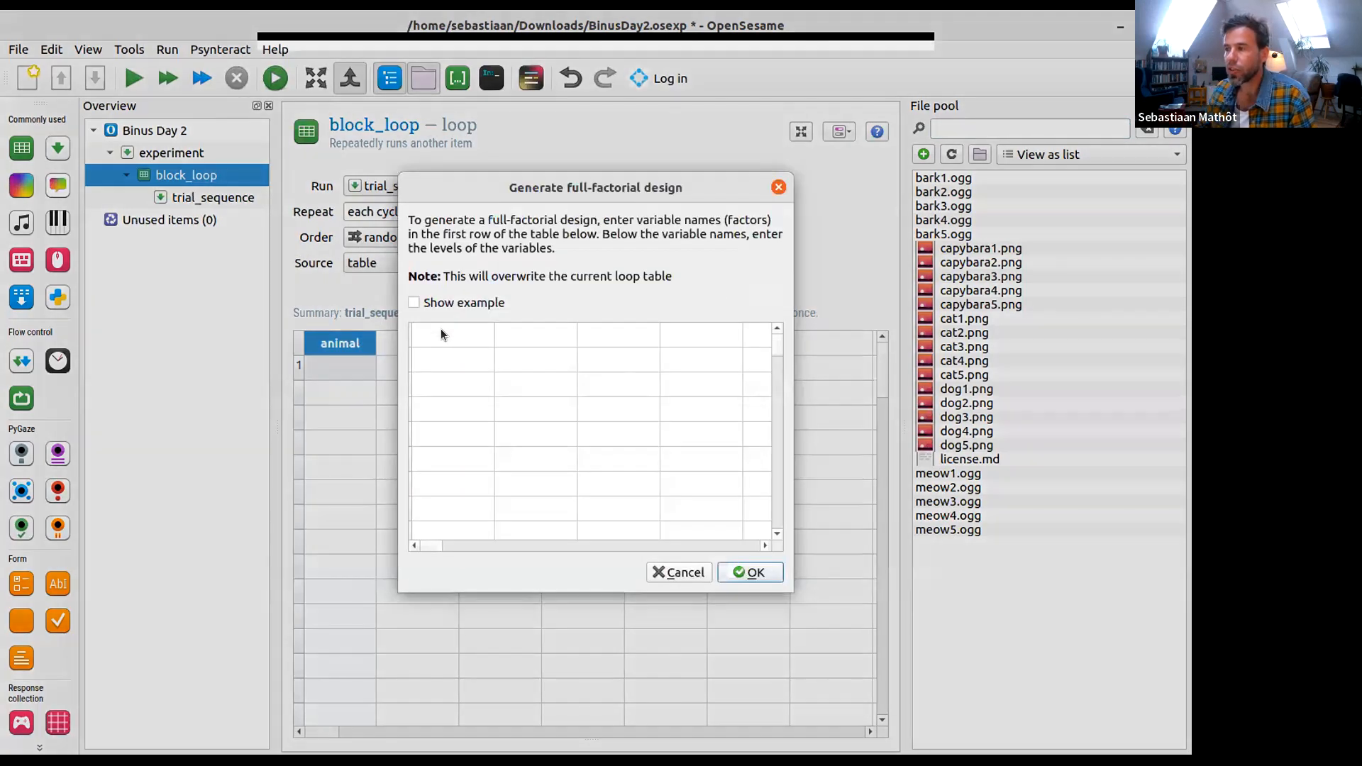
{"action": "left_click", "coordinate": [429, 334]}
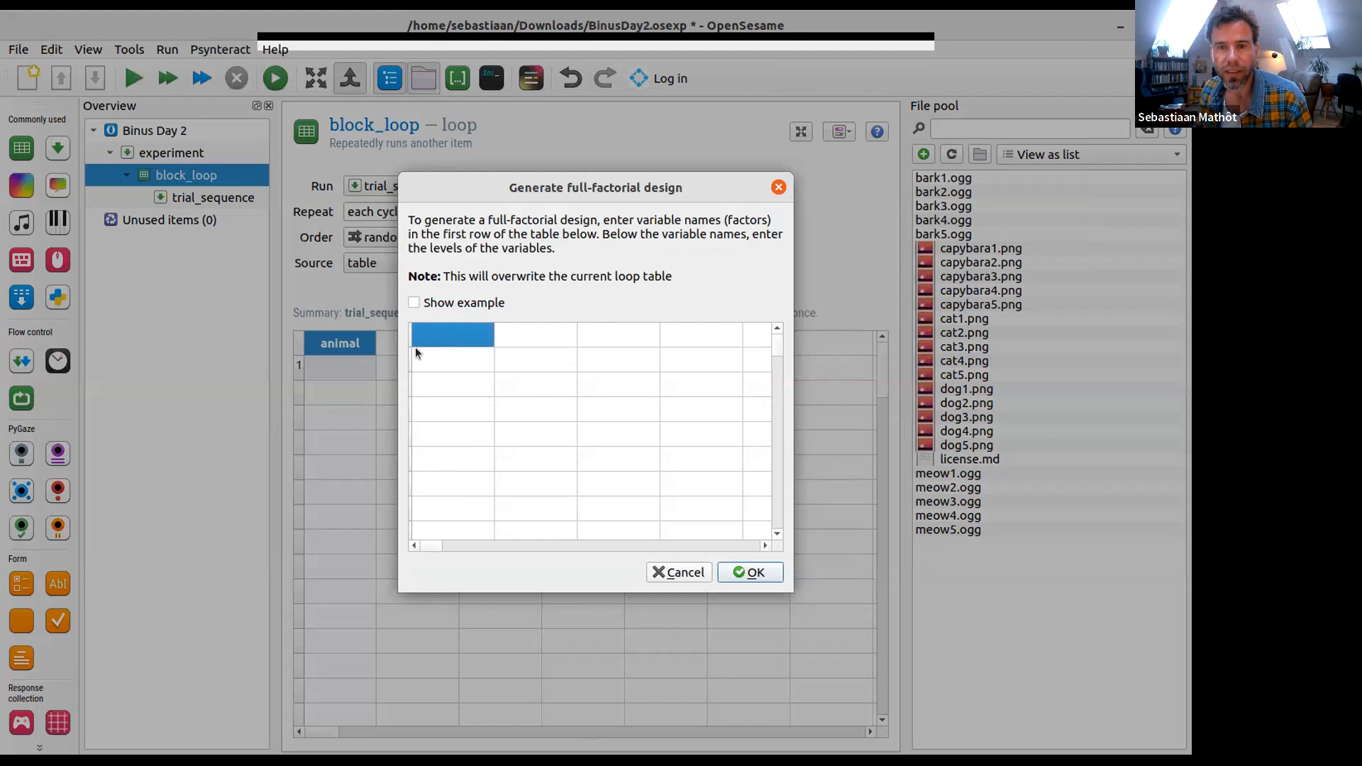
{"action": "type", "text": "animal"}
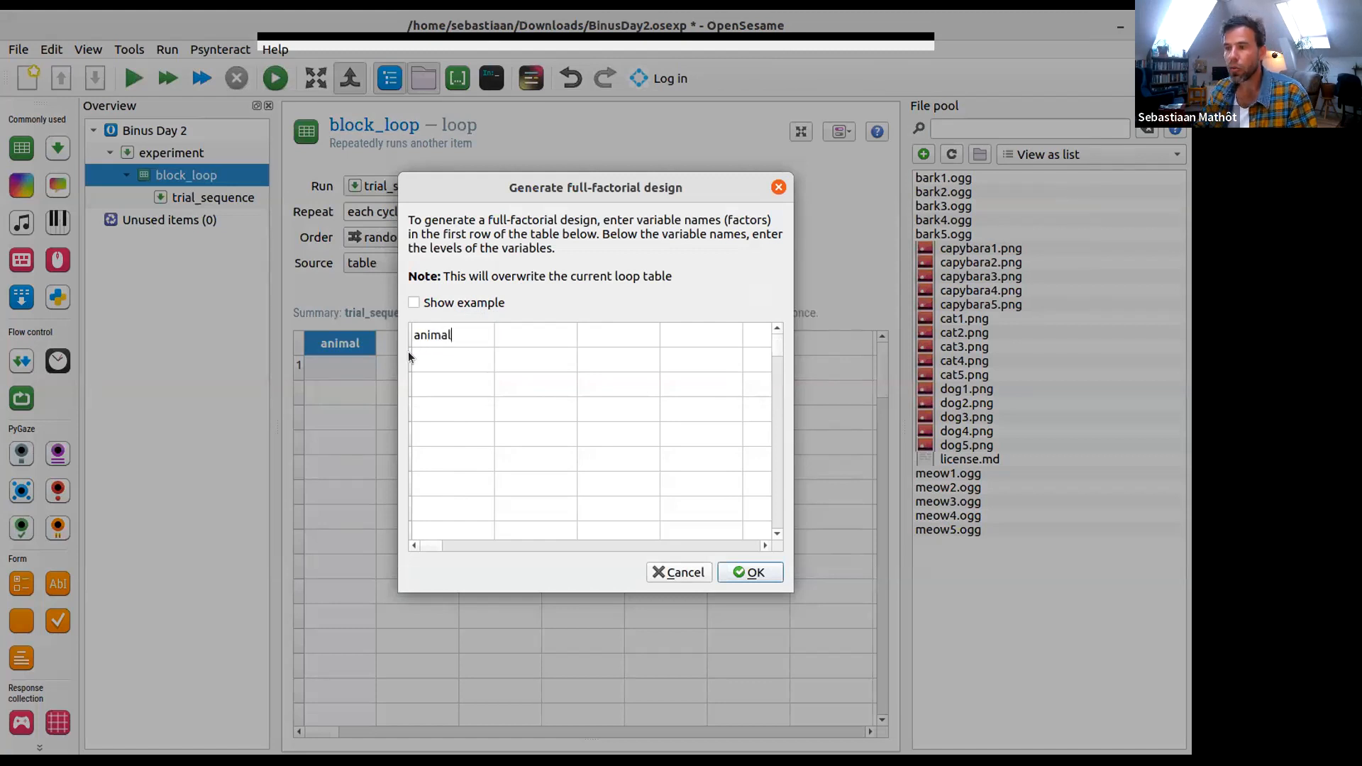
{"action": "key", "text": "Return"}
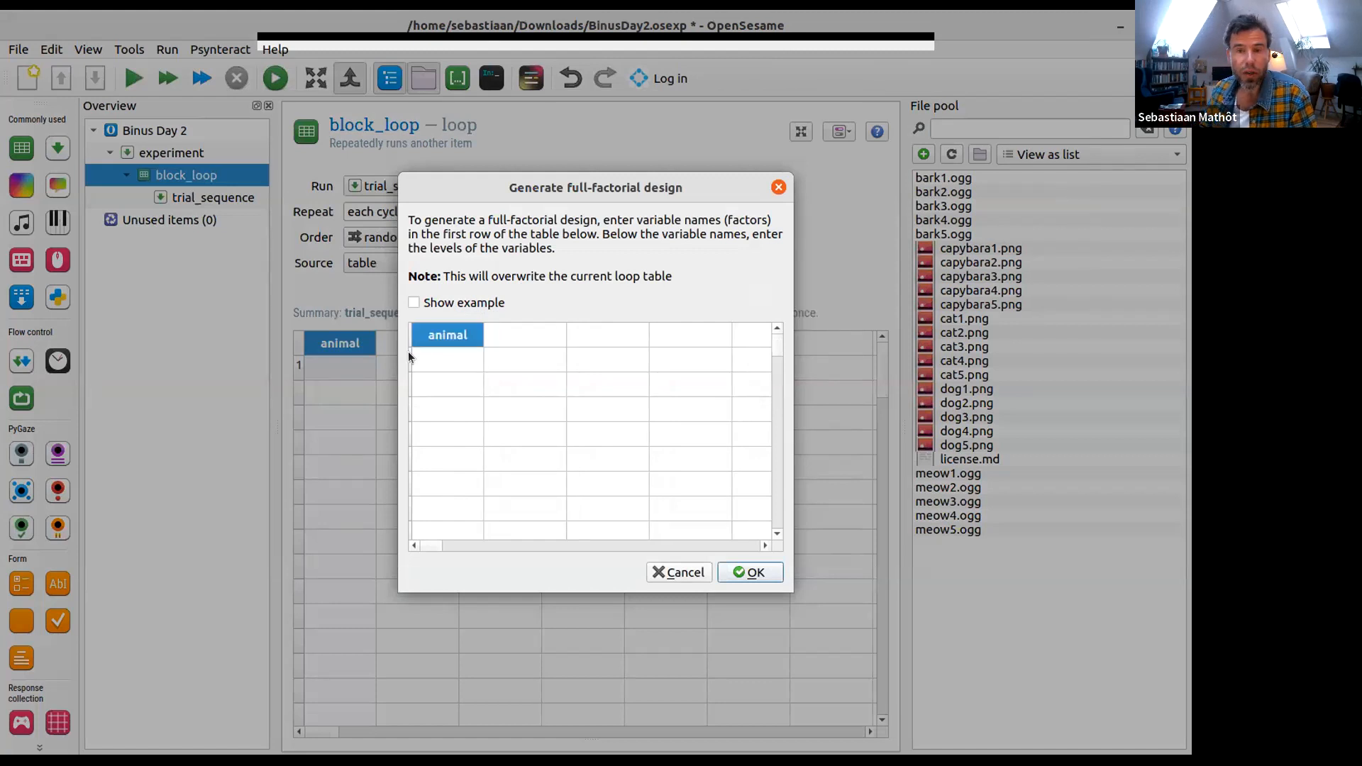
- Enter capybara, cat and dog as the levels of the animal factor
{"action": "key", "text": "Down"}
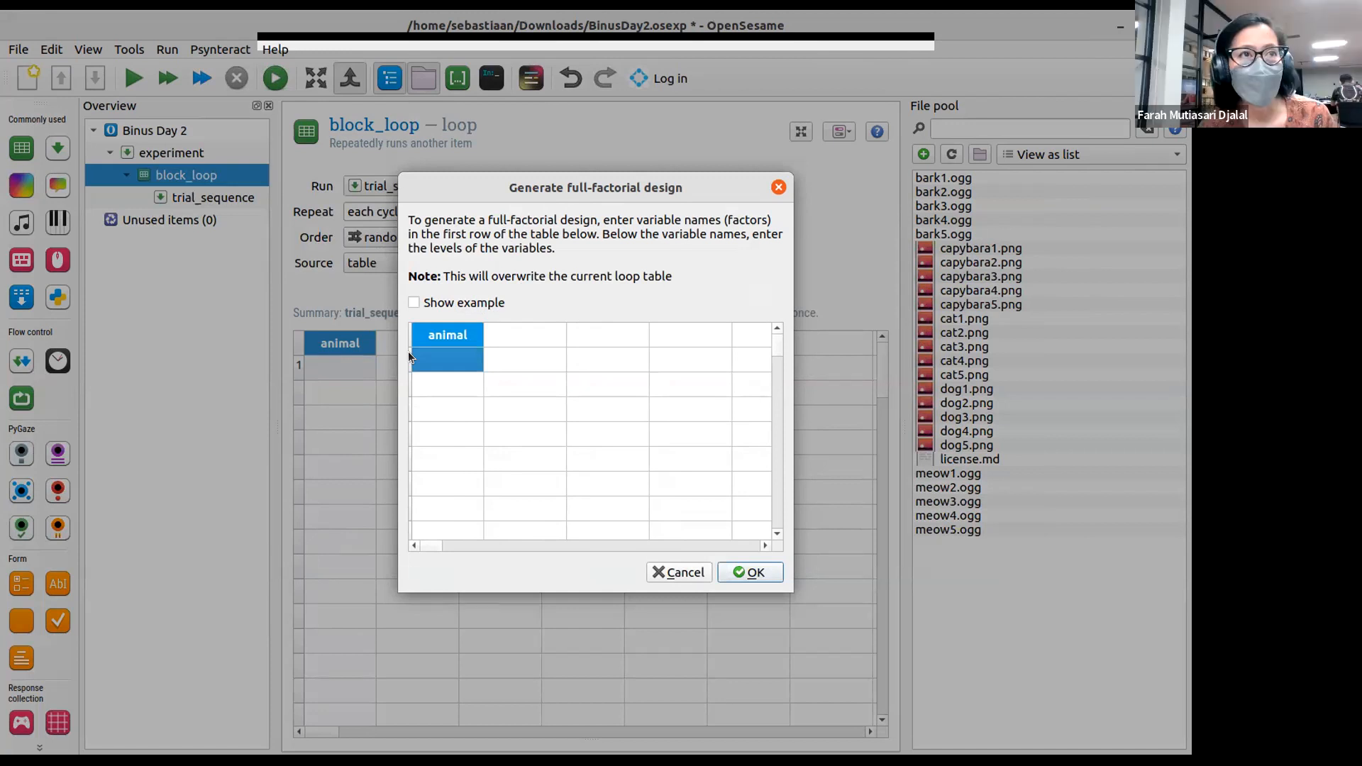
{"action": "type", "text": "capy"}
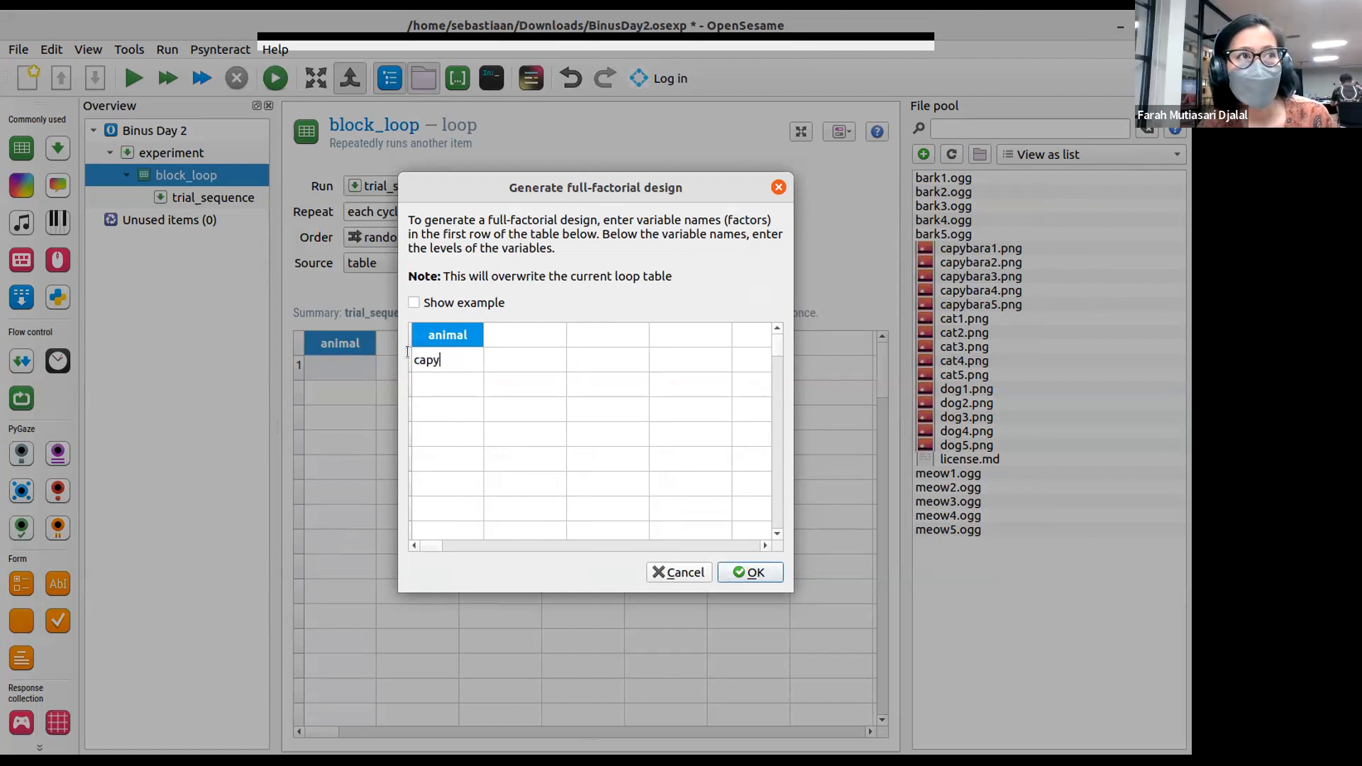
{"action": "type", "text": "bara"}
{"action": "key", "text": "Return"}
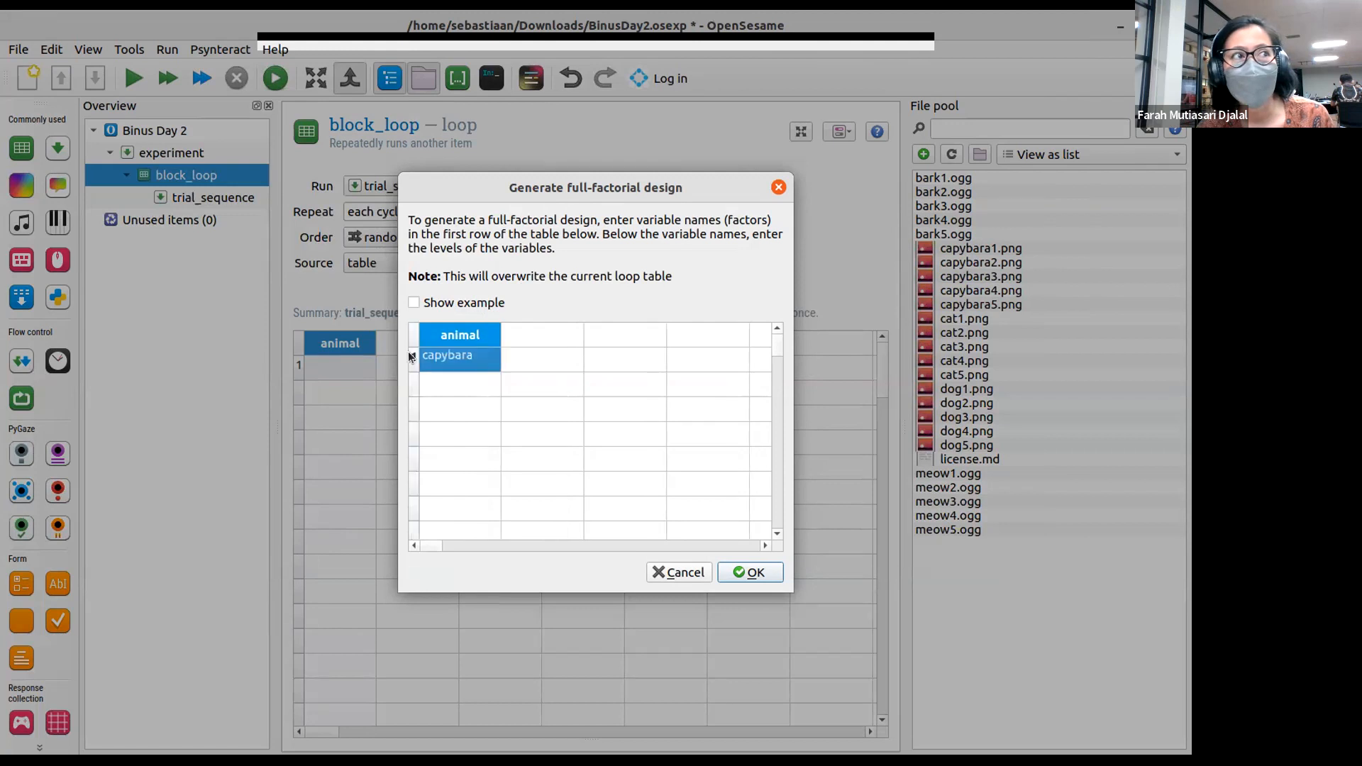
{"action": "key", "text": "Down"}
{"action": "type", "text": "cat"}
{"action": "key", "text": "Down"}
{"action": "type", "text": "dog"}
- Add a second factor named sound with the levels bark and meow
{"action": "key", "text": "Tab"}
{"action": "key", "text": "Up"}
{"action": "key", "text": "Up"}
{"action": "key", "text": "Up"}
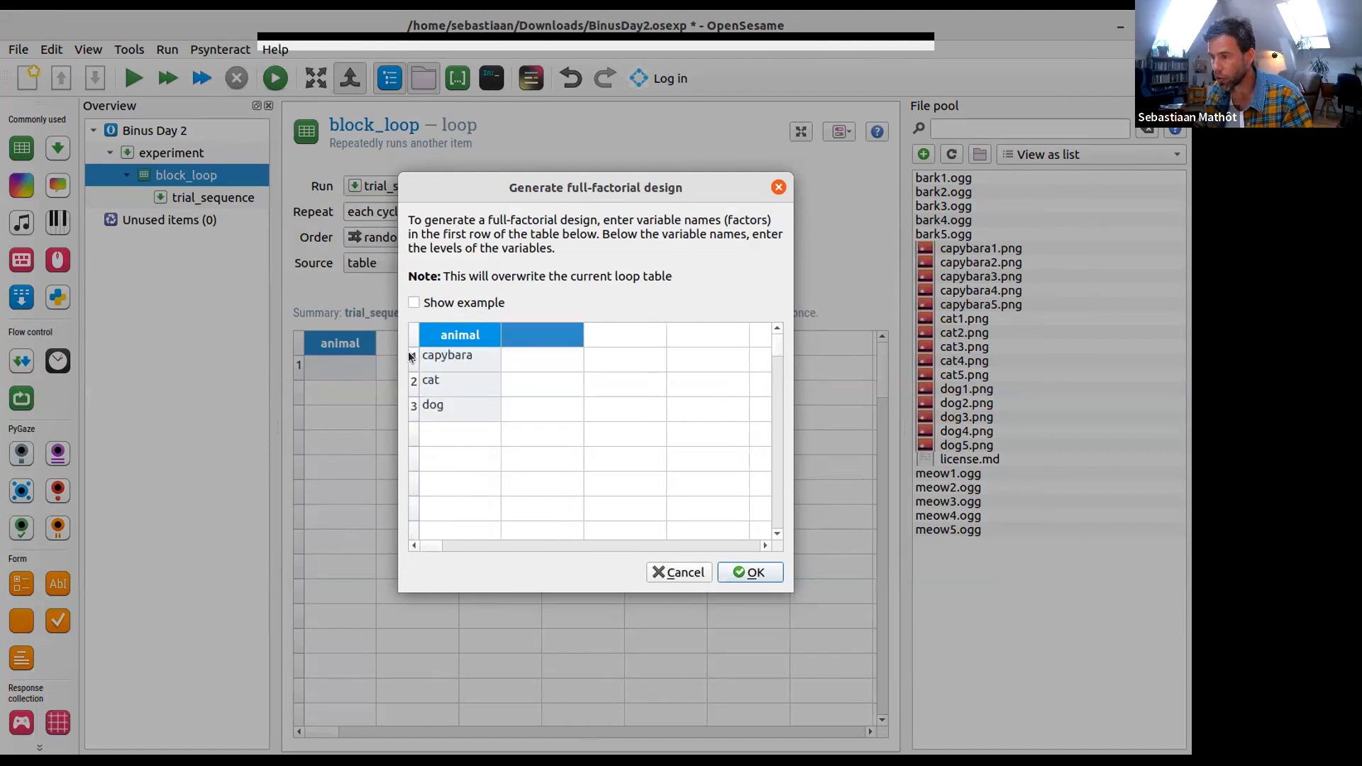
{"action": "type", "text": "sound"}
{"action": "key", "text": "Return"}
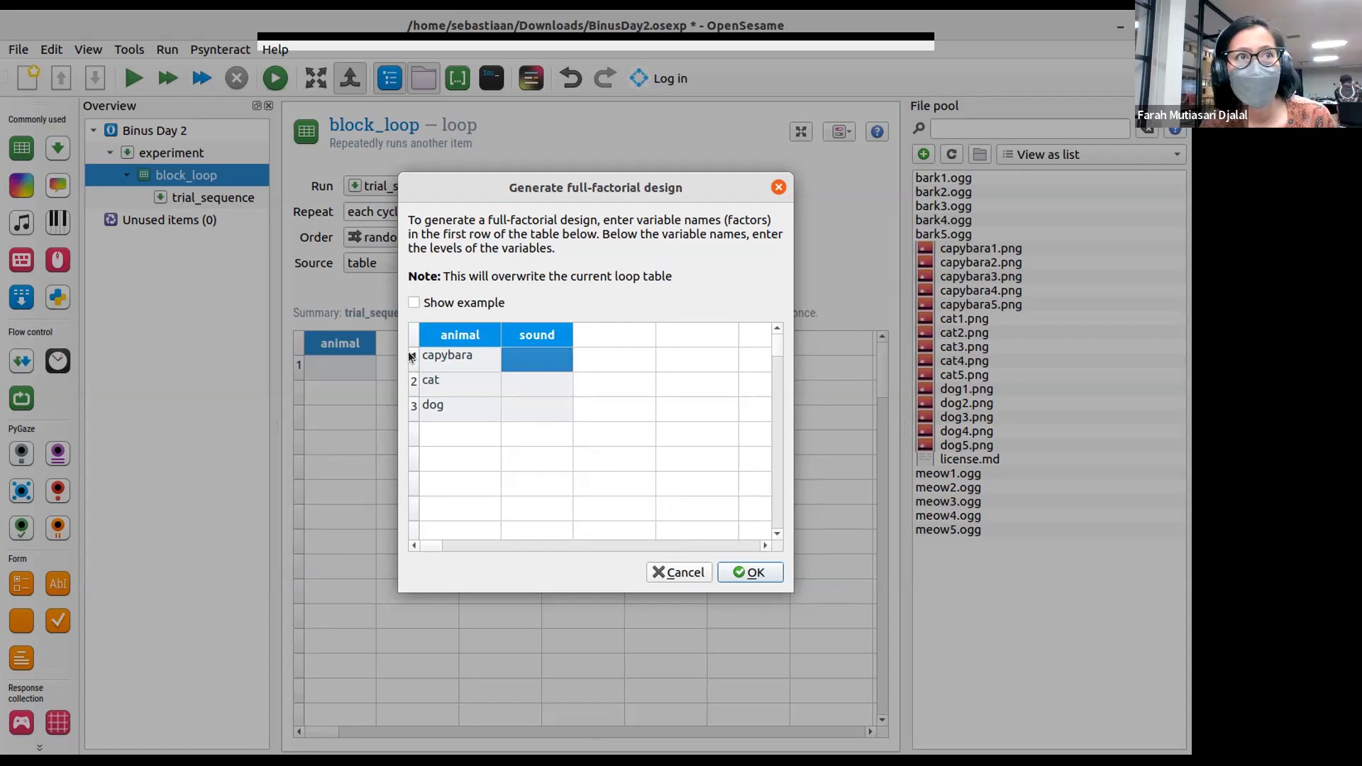
{"action": "type", "text": "bark"}
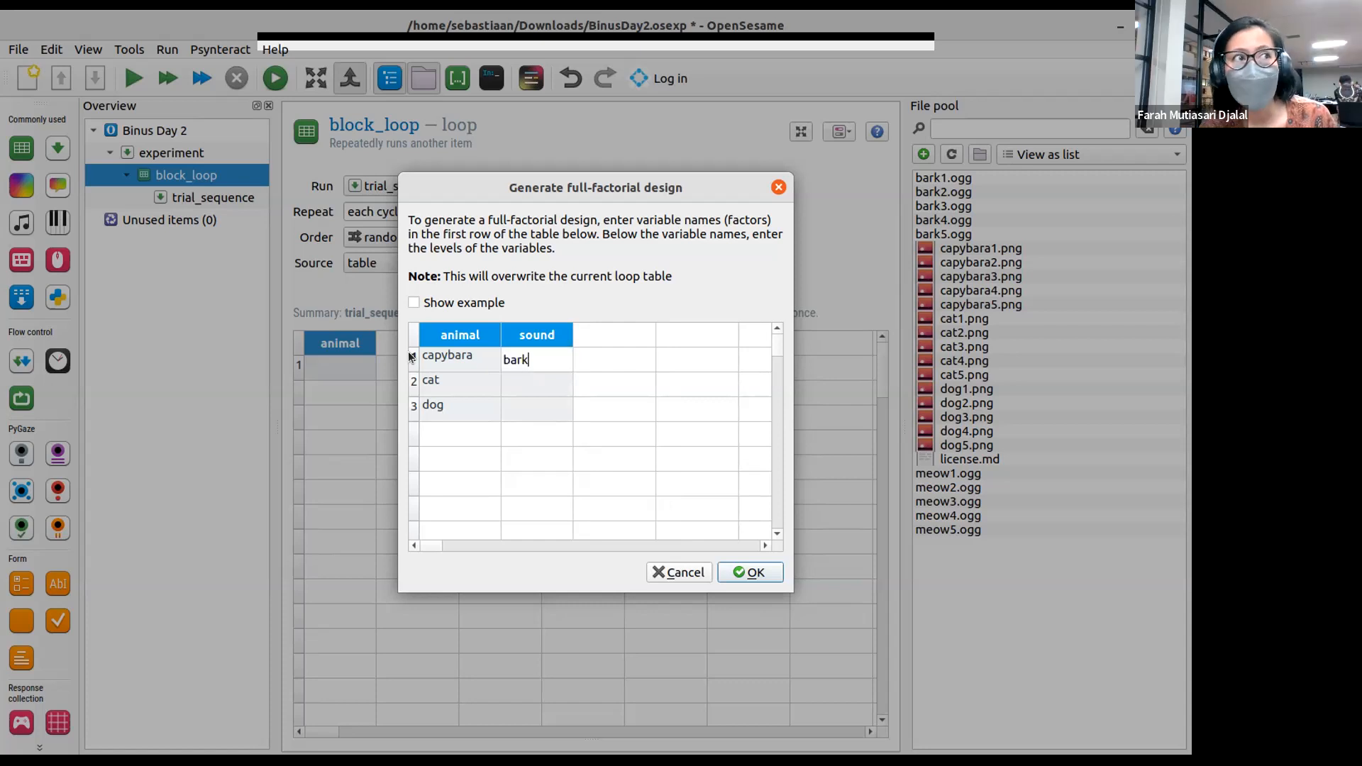
{"action": "key", "text": "Return"}
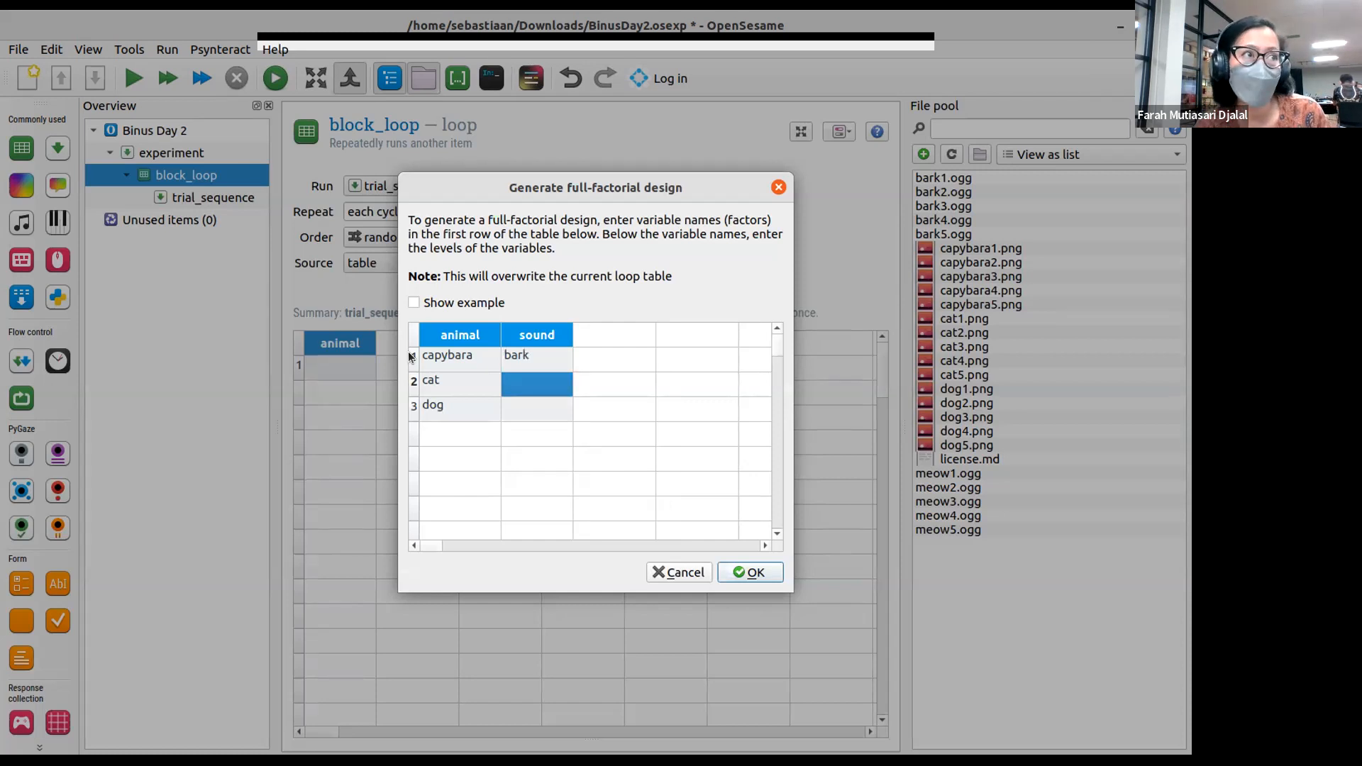
{"action": "type", "text": "meow"}
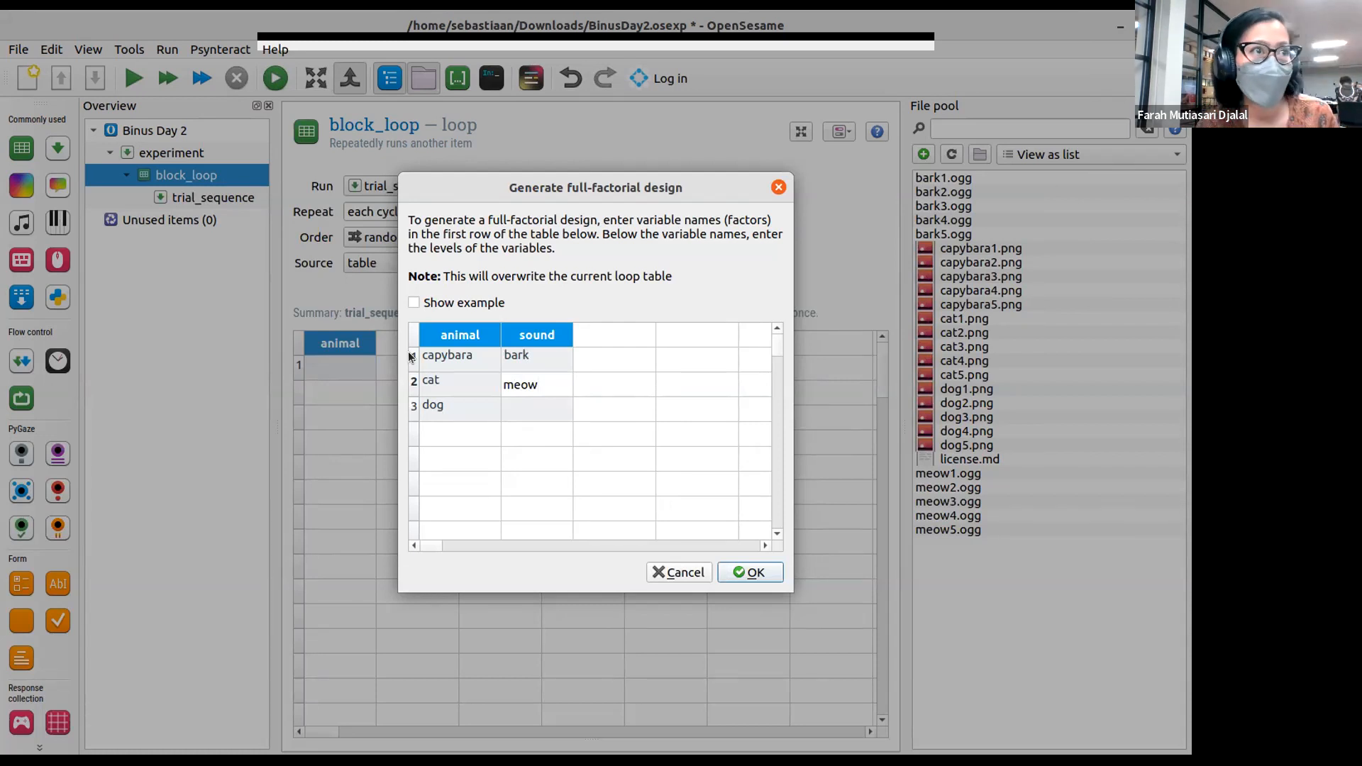
{"action": "key", "text": "Return"}
- Go over the animal and sound factors and their levels in the full-factorial design table
{"action": "key", "text": "Up"}
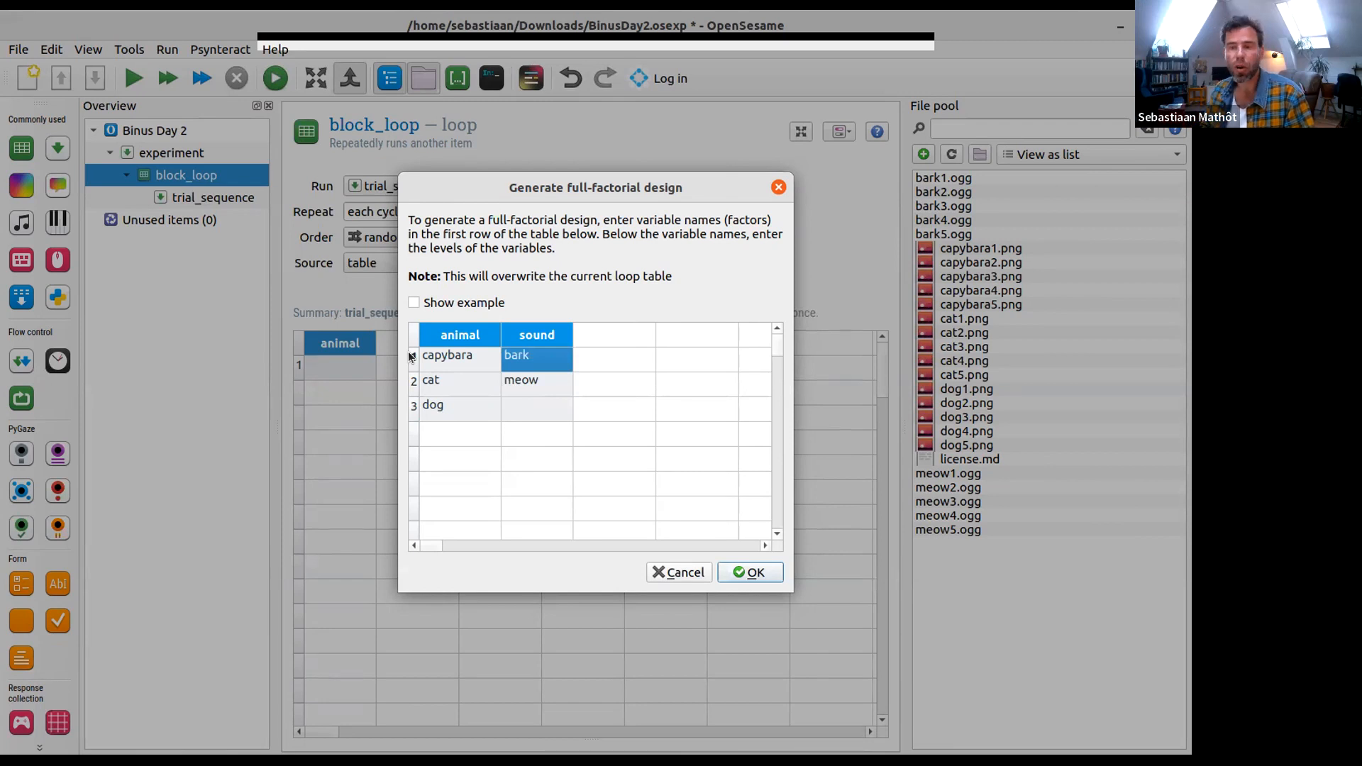
{"action": "key", "text": "Up"}
{"action": "key", "text": "Left"}
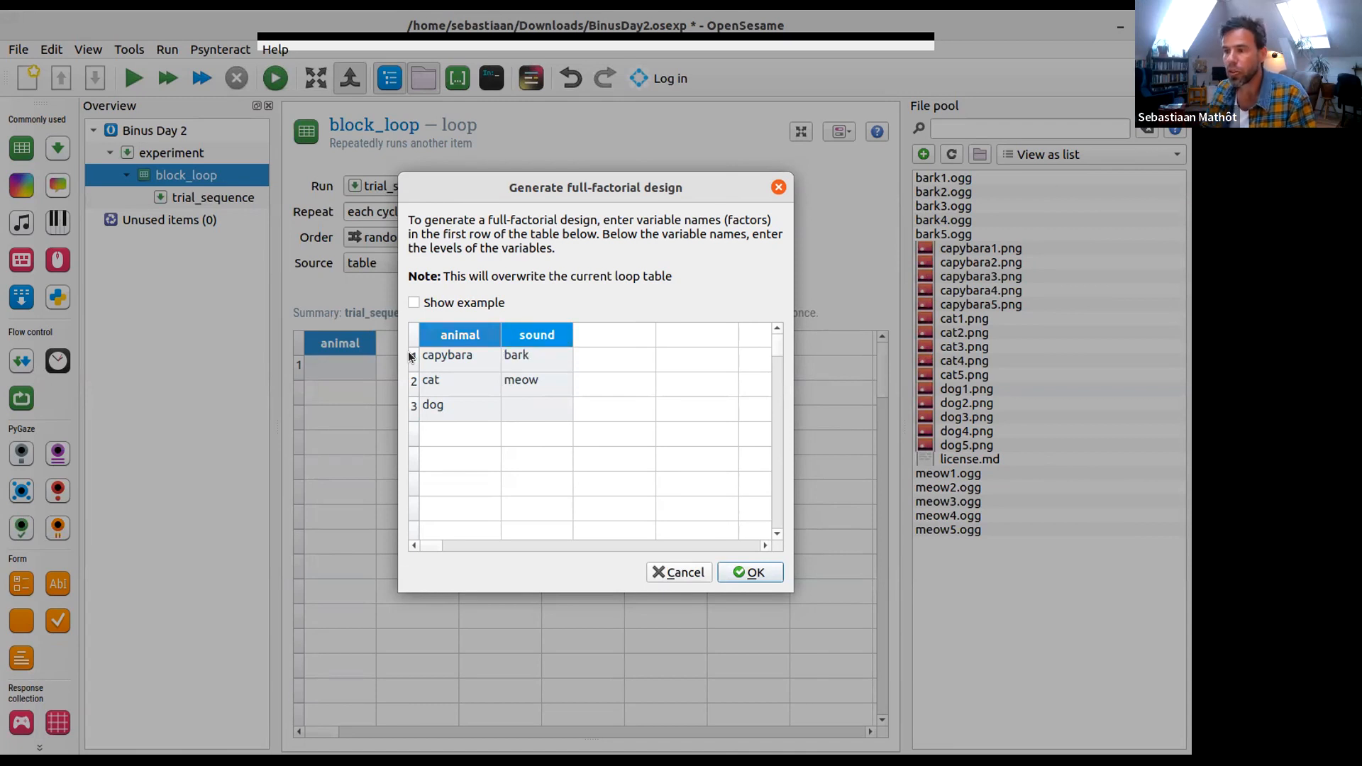
{"action": "key", "text": "Down"}
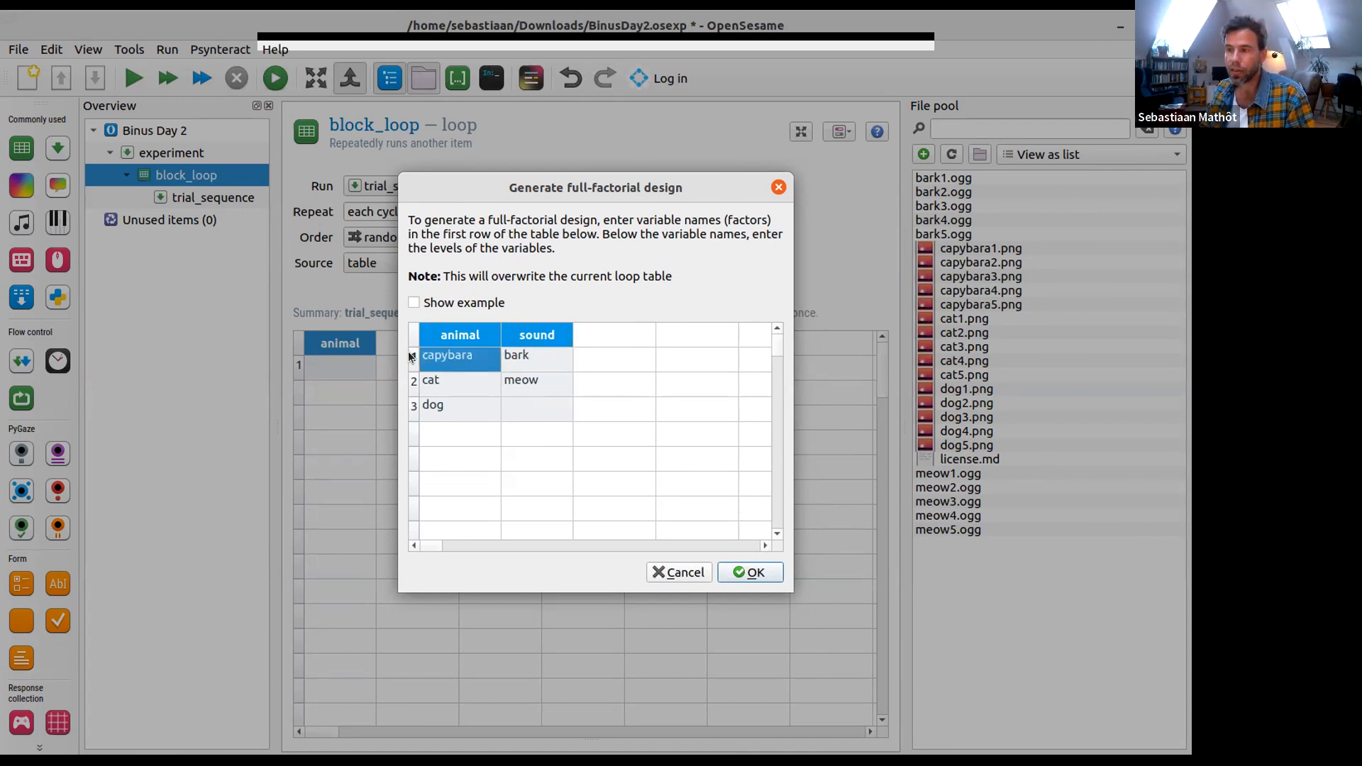
{"action": "key", "text": "Up"}
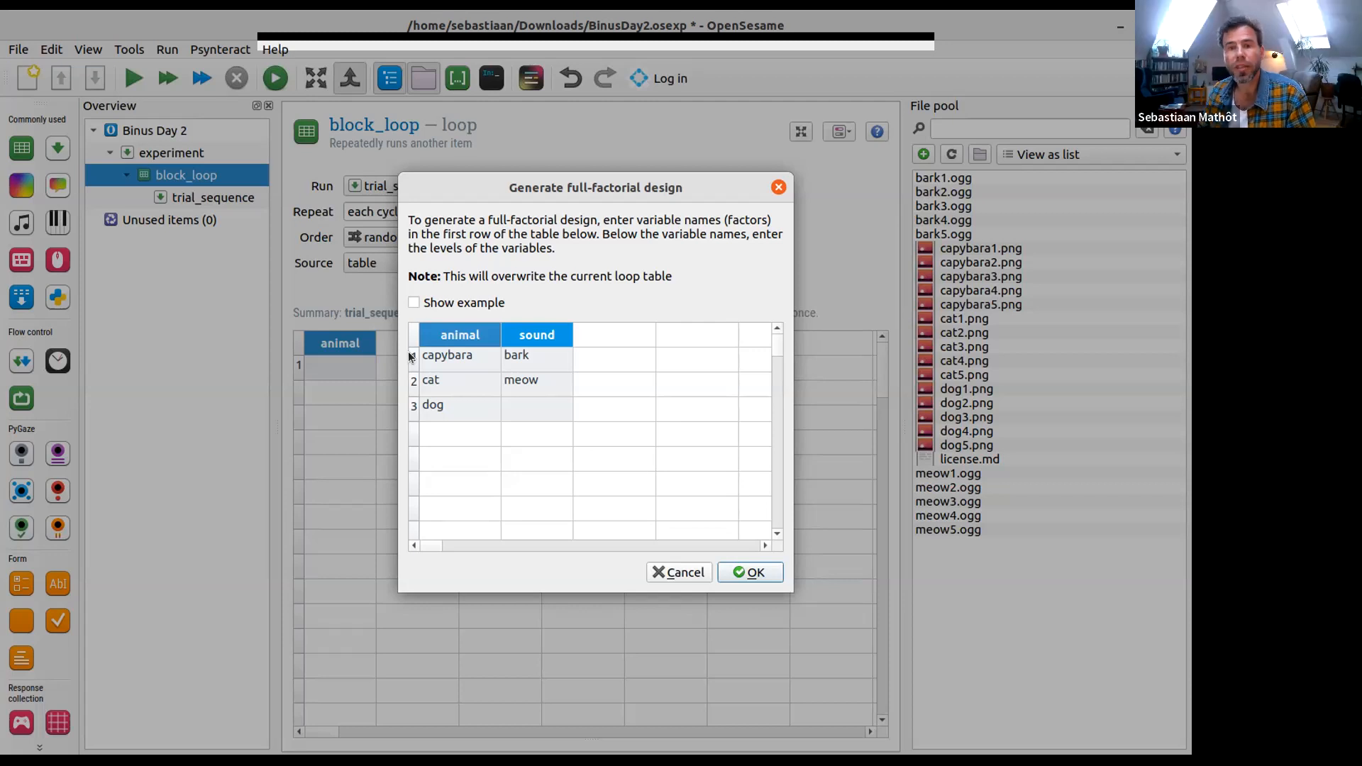
{"action": "left_click", "coordinate": [440, 409]}
{"action": "left_click", "coordinate": [522, 366]}
{"action": "left_click", "coordinate": [471, 386]}
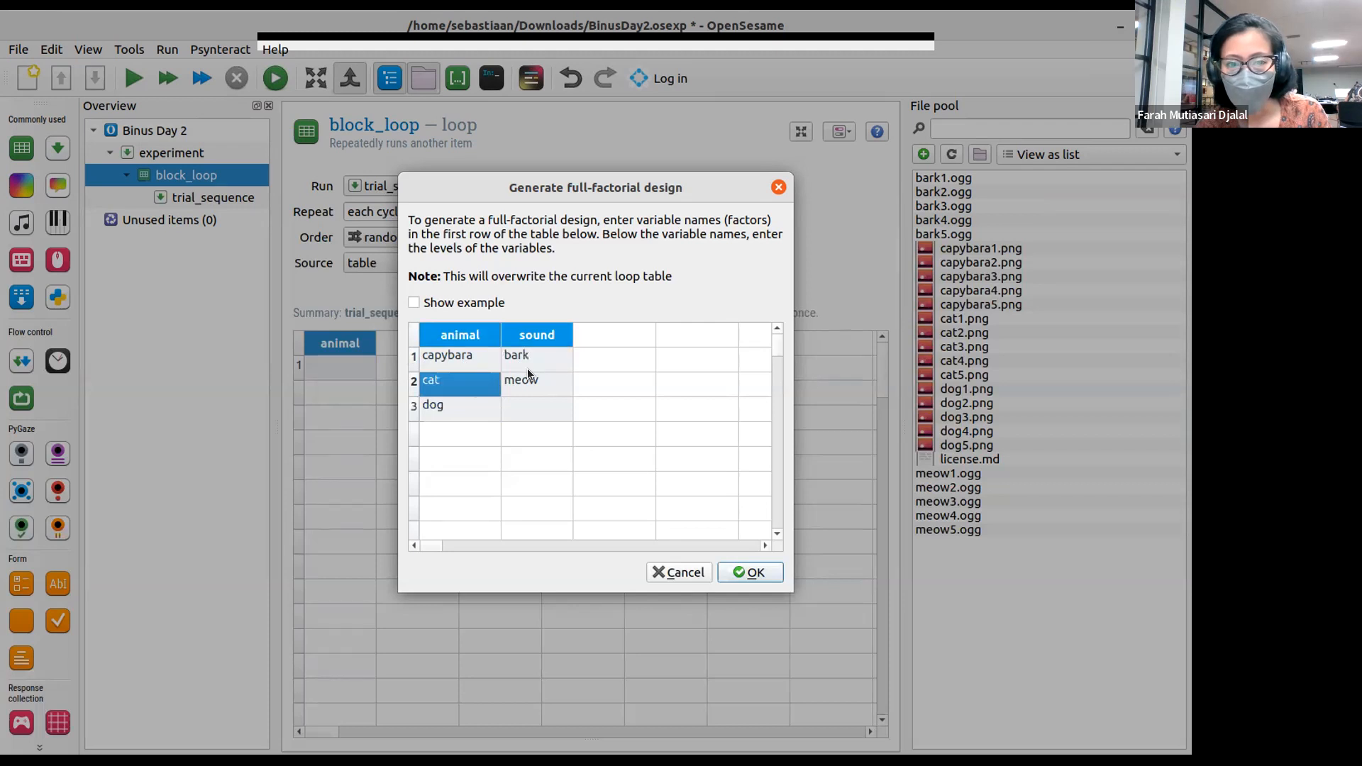
- Add a third factor named pic_nr to the full-factorial design with the levels 1, 2, 3, 4 and 5
{"action": "left_click", "coordinate": [526, 370]}
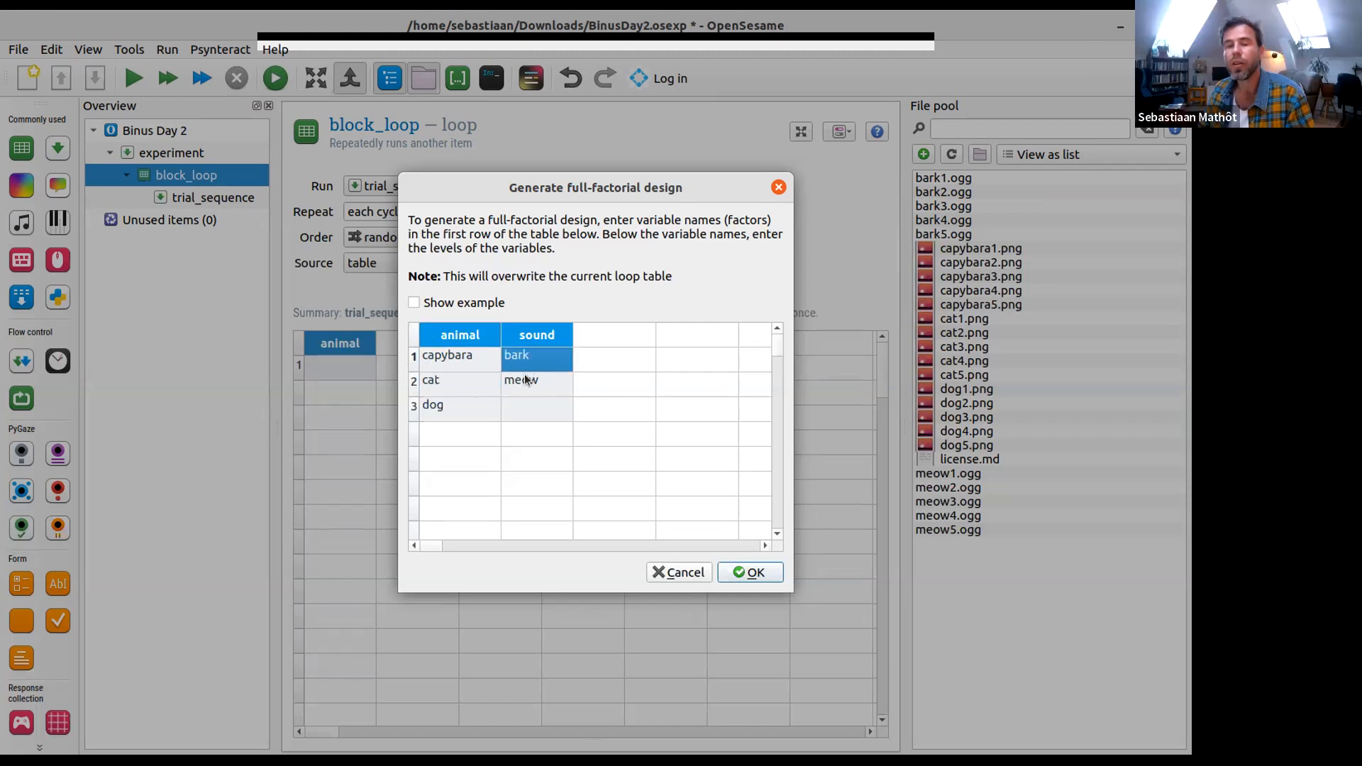
{"action": "left_click", "coordinate": [465, 331]}
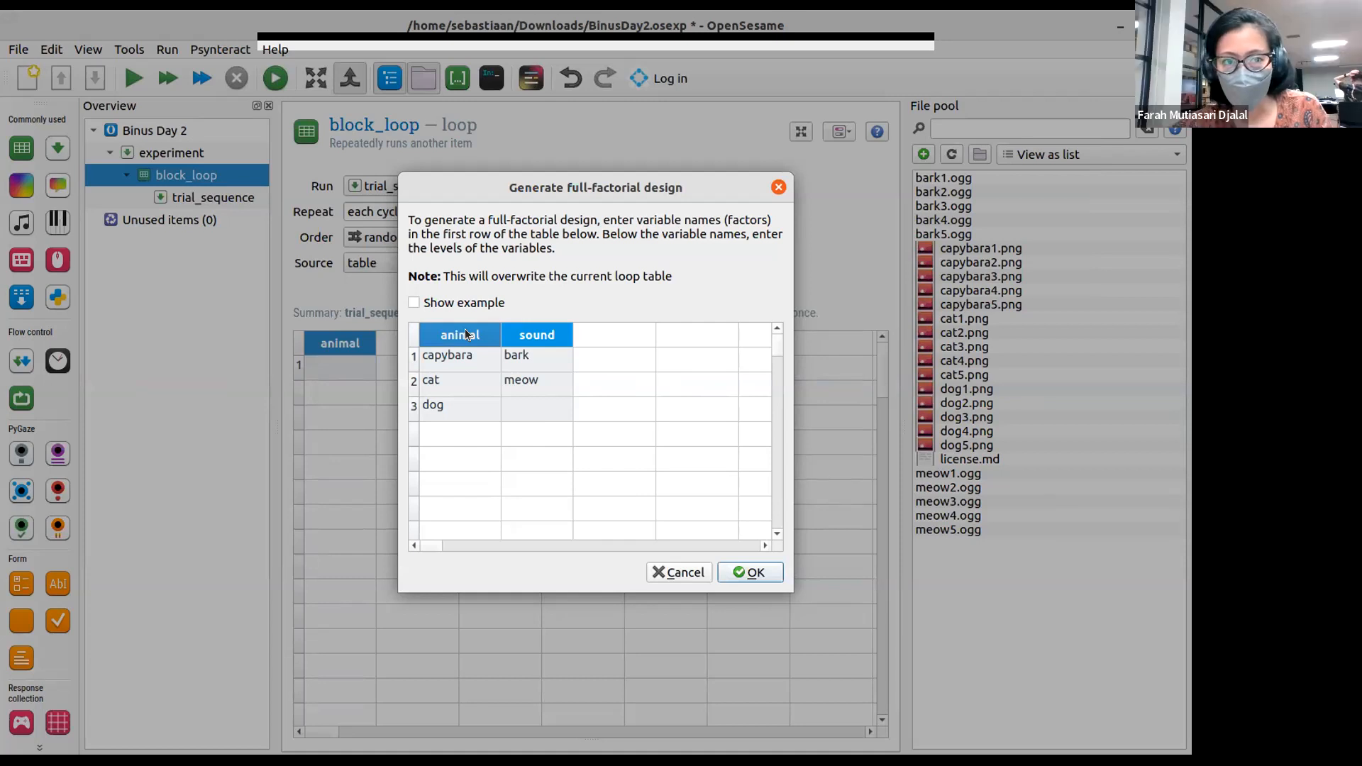
{"action": "left_click", "coordinate": [600, 335]}
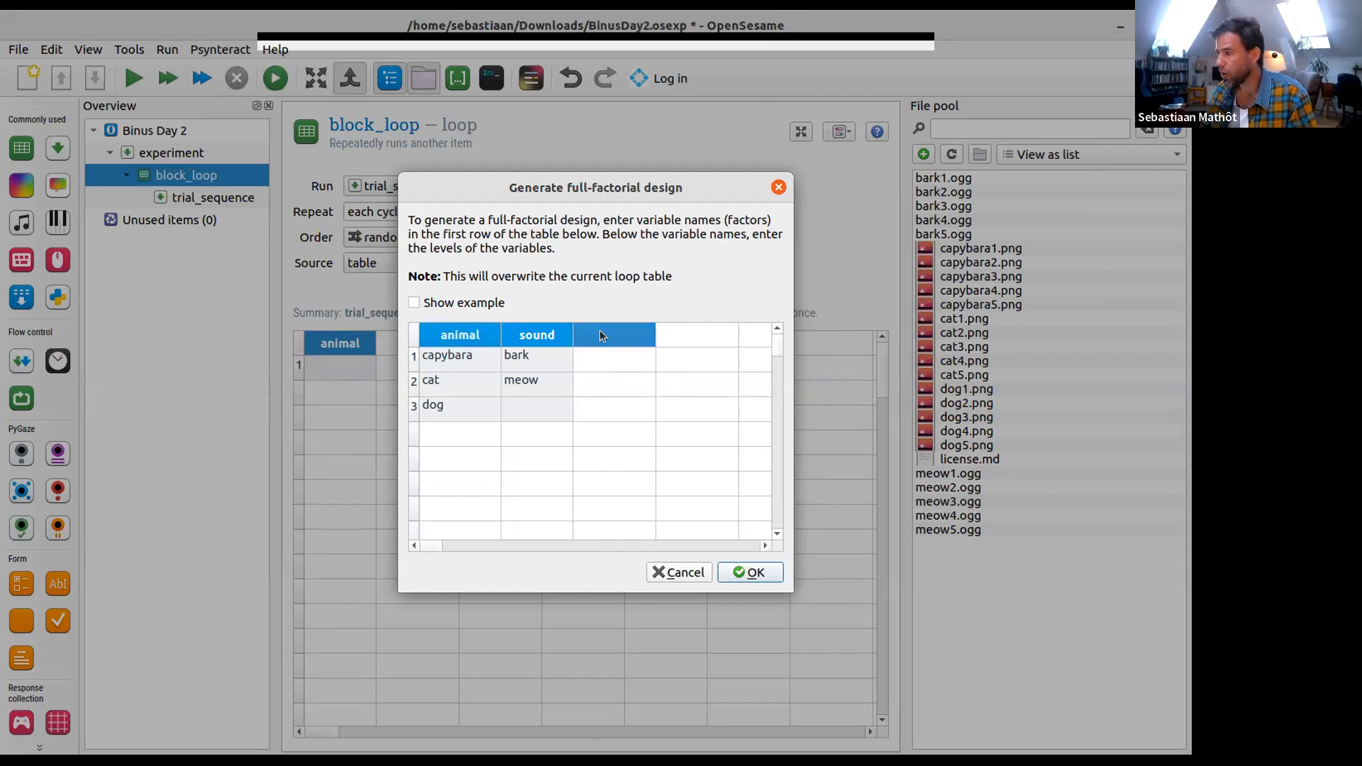
{"action": "type", "text": "pic_nr"}
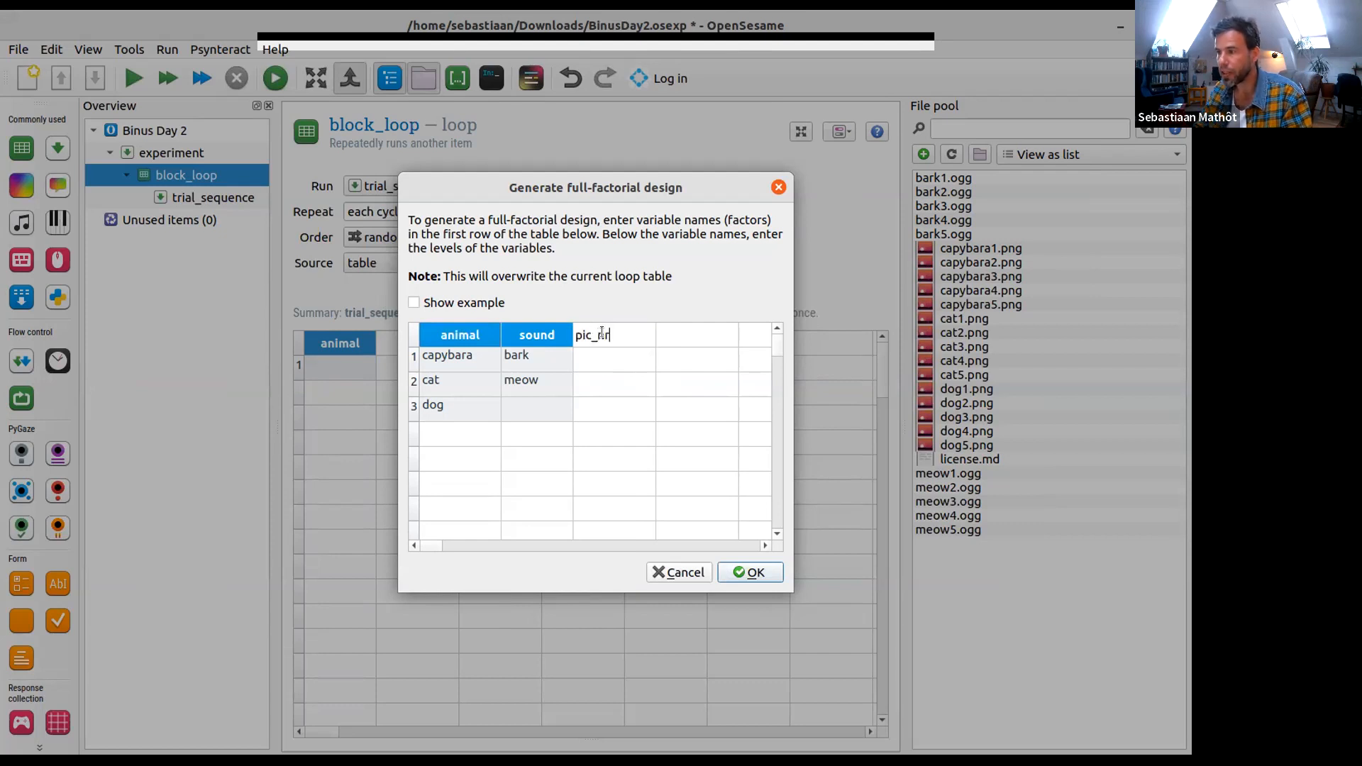
{"action": "key", "text": "Return"}
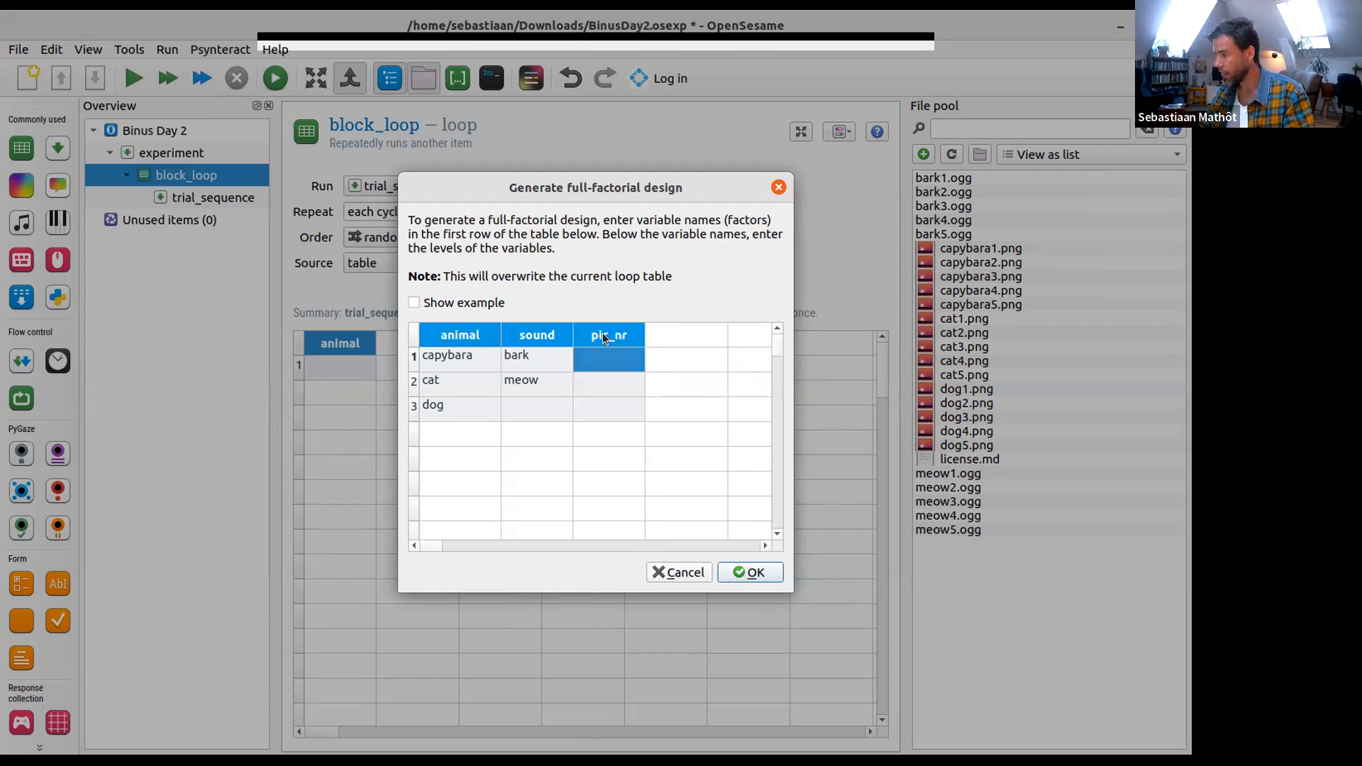
{"action": "type", "text": "1 2 3 4 5"}
- Add a fourth factor named sound_nr to the full-factorial design with the levels 1 to 5
{"action": "key", "text": "Tab"}
{"action": "key", "text": "Up"}
{"action": "key", "text": "Up"}
{"action": "key", "text": "Up"}
{"action": "key", "text": "Up"}
{"action": "key", "text": "Up"}
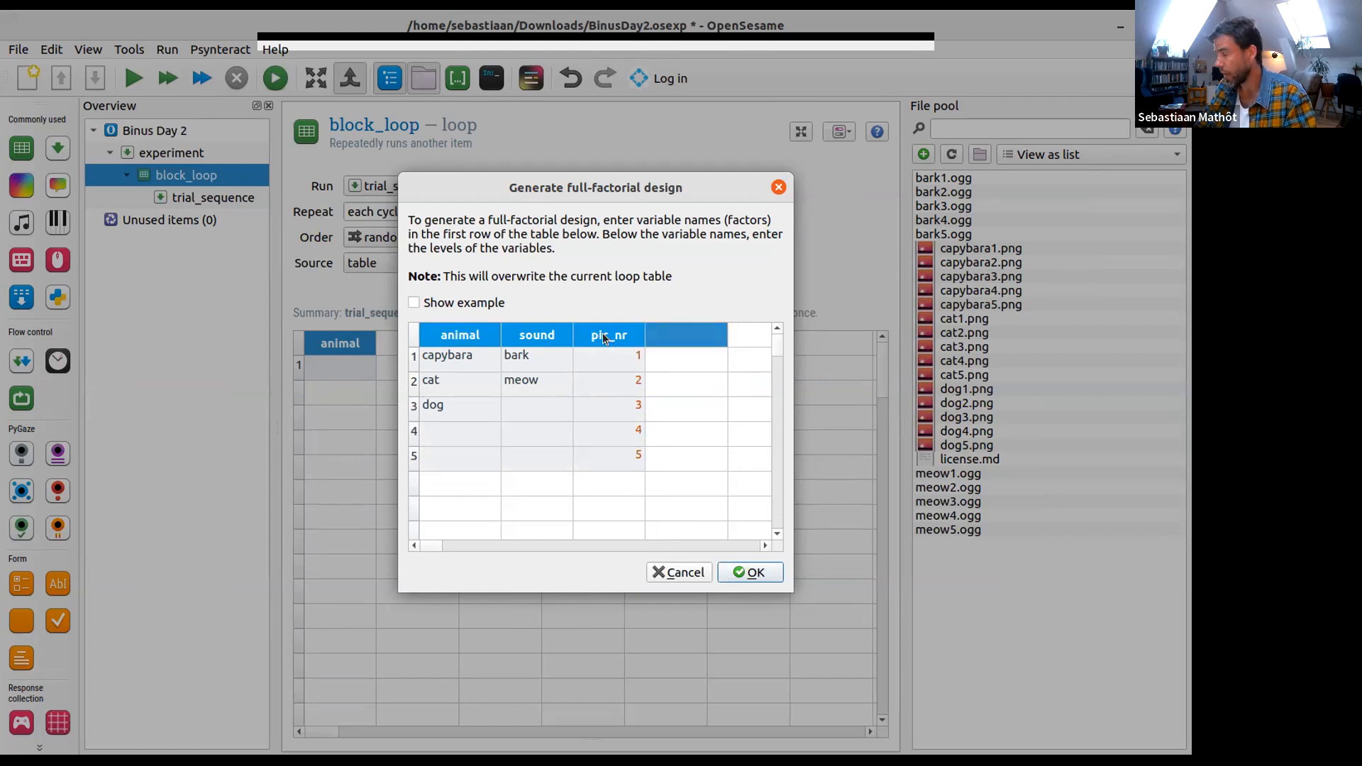
{"action": "type", "text": "sound_nr"}
{"action": "key", "text": "Return"}
{"action": "type", "text": "1 2 3 4 5"}
{"action": "key", "text": "Up"}
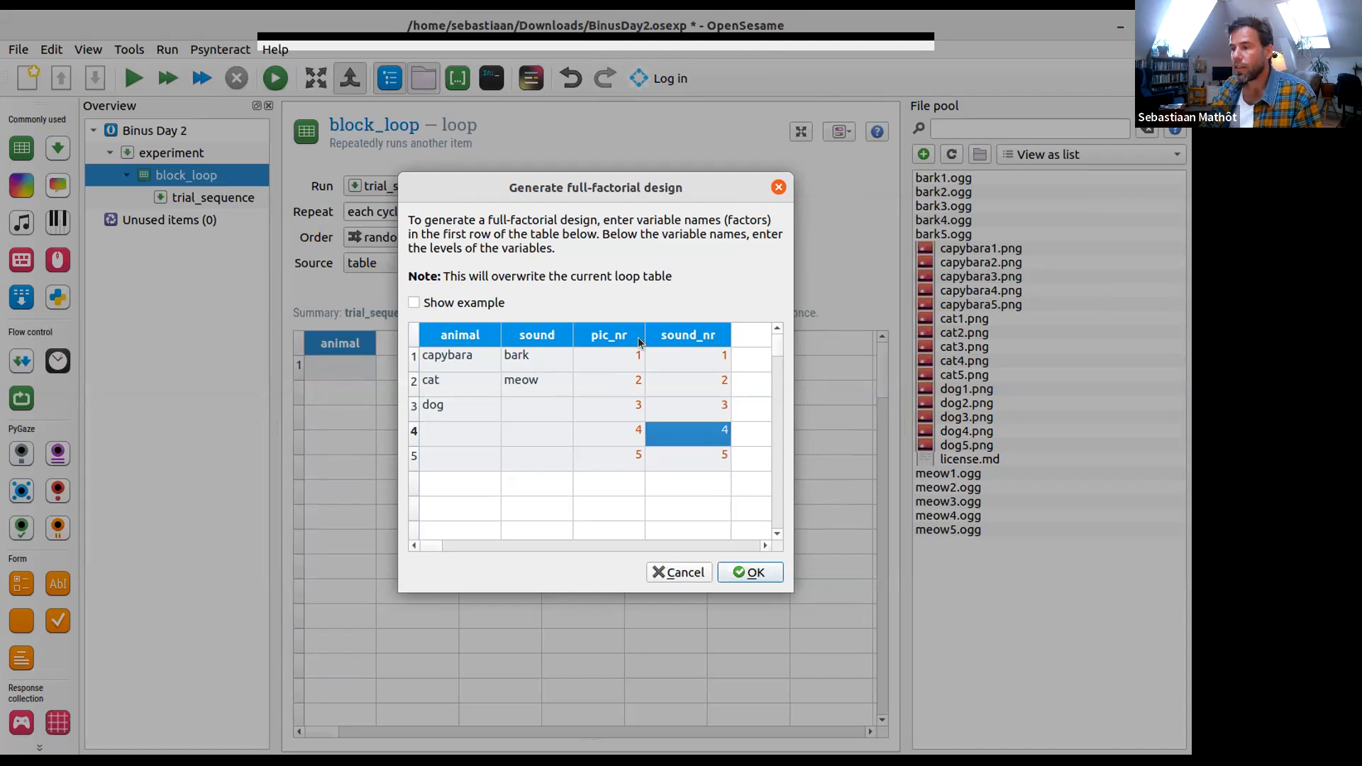
- Generate the block_loop table from the animal, sound, pic_nr and sound_nr factors and look through the resulting rows
{"action": "left_click", "coordinate": [692, 461]}
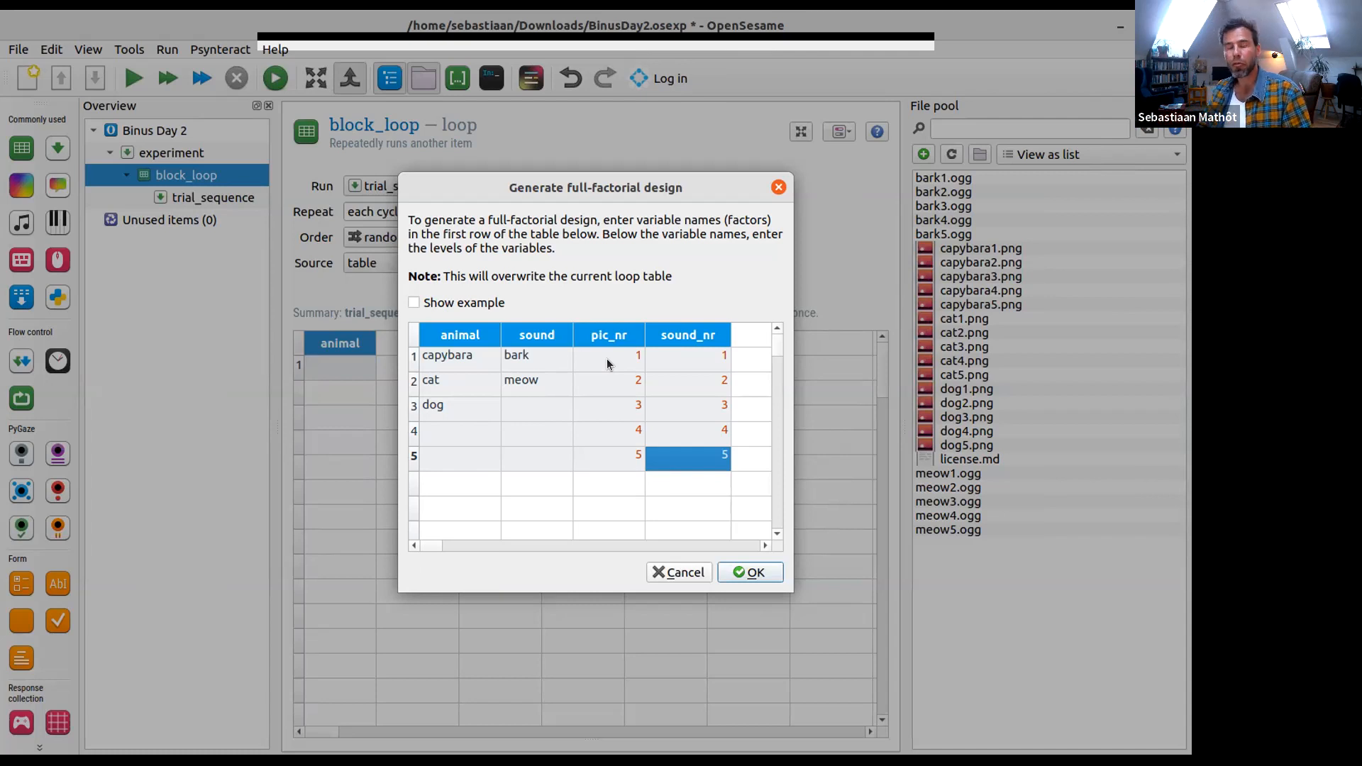
{"action": "left_click_drag", "start_coordinate": [423, 354], "coordinate": [514, 423]}
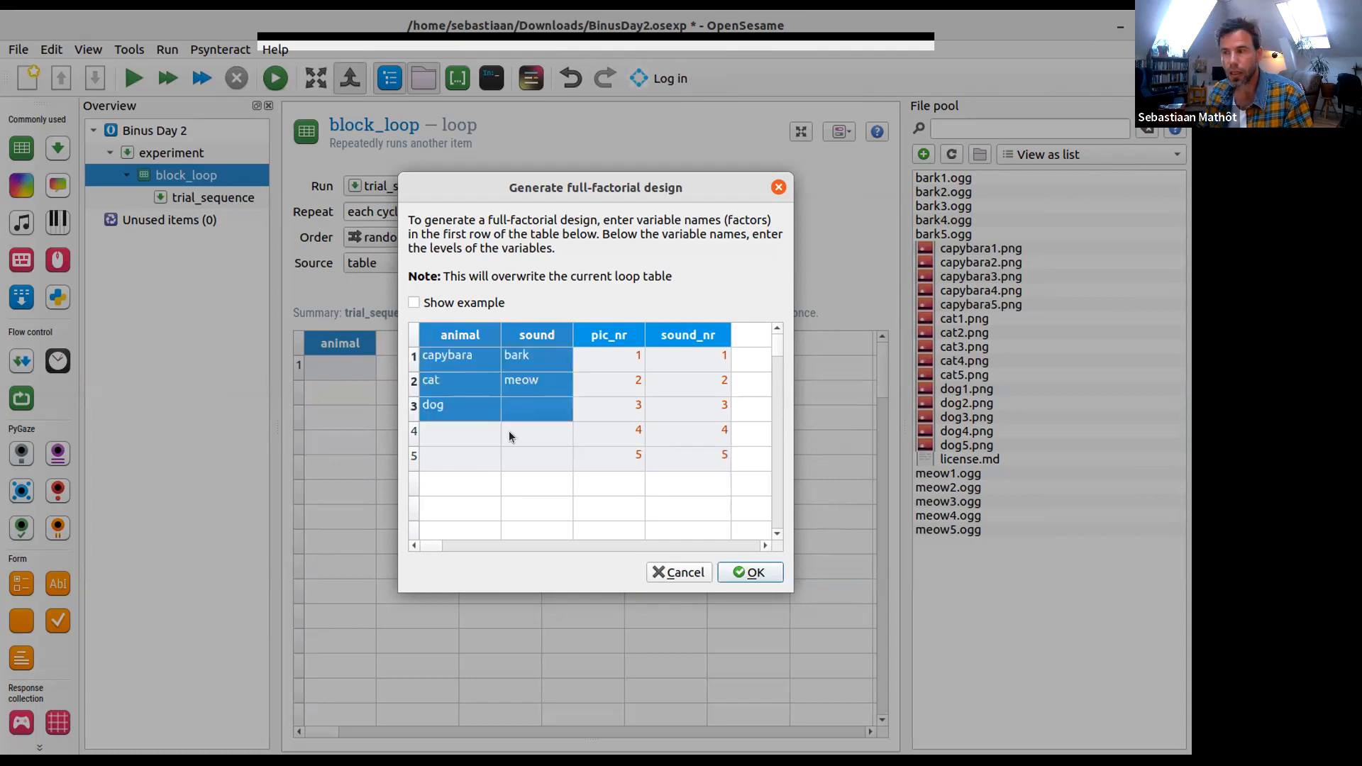
{"action": "left_click", "coordinate": [606, 334]}
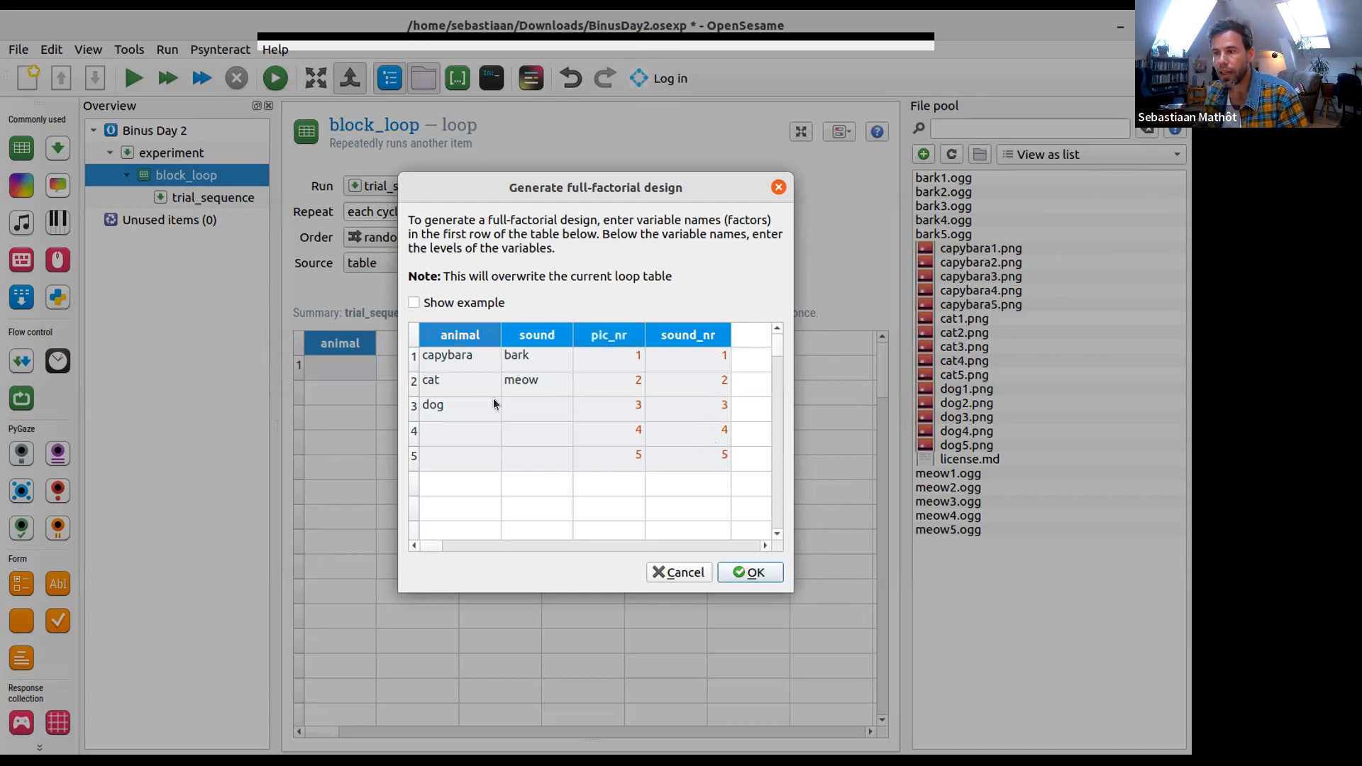
{"action": "left_click_drag", "start_coordinate": [454, 356], "coordinate": [528, 415]}
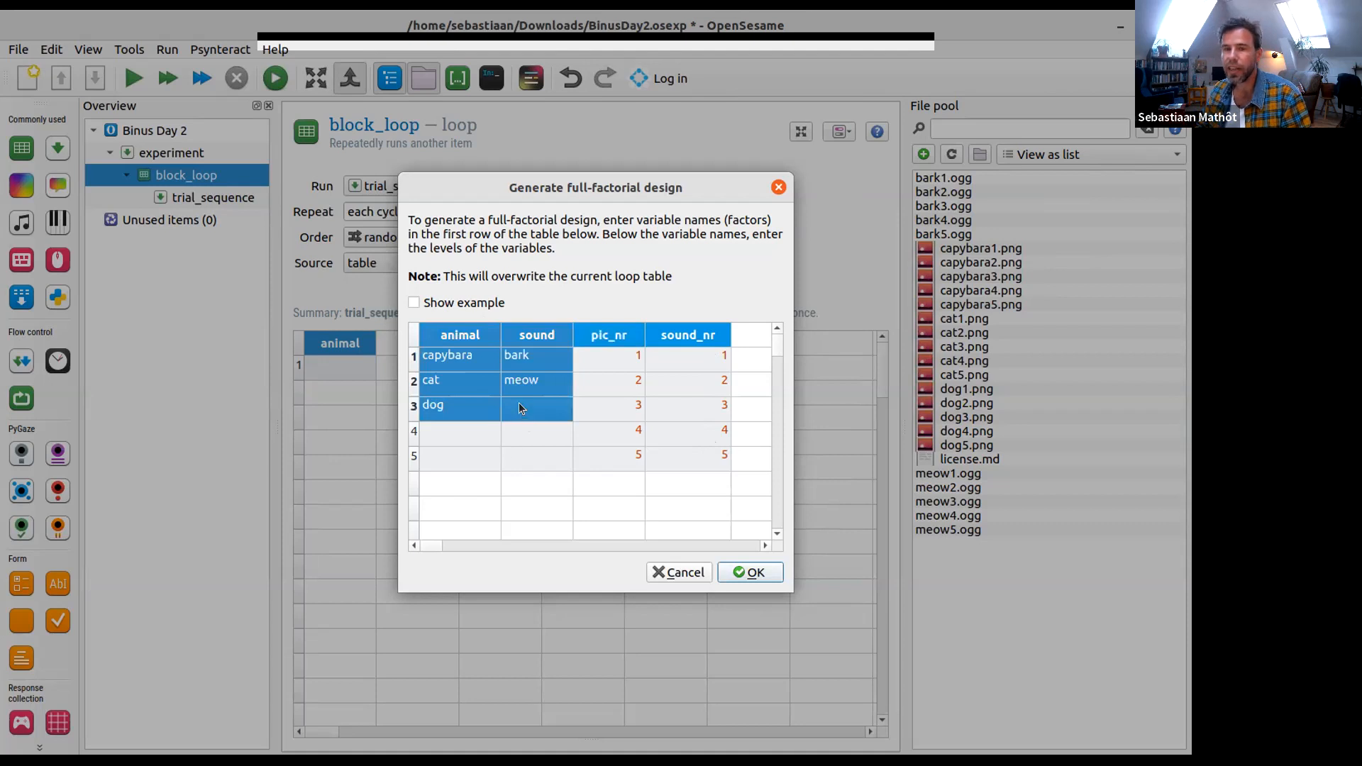
{"action": "left_click", "coordinate": [518, 402]}
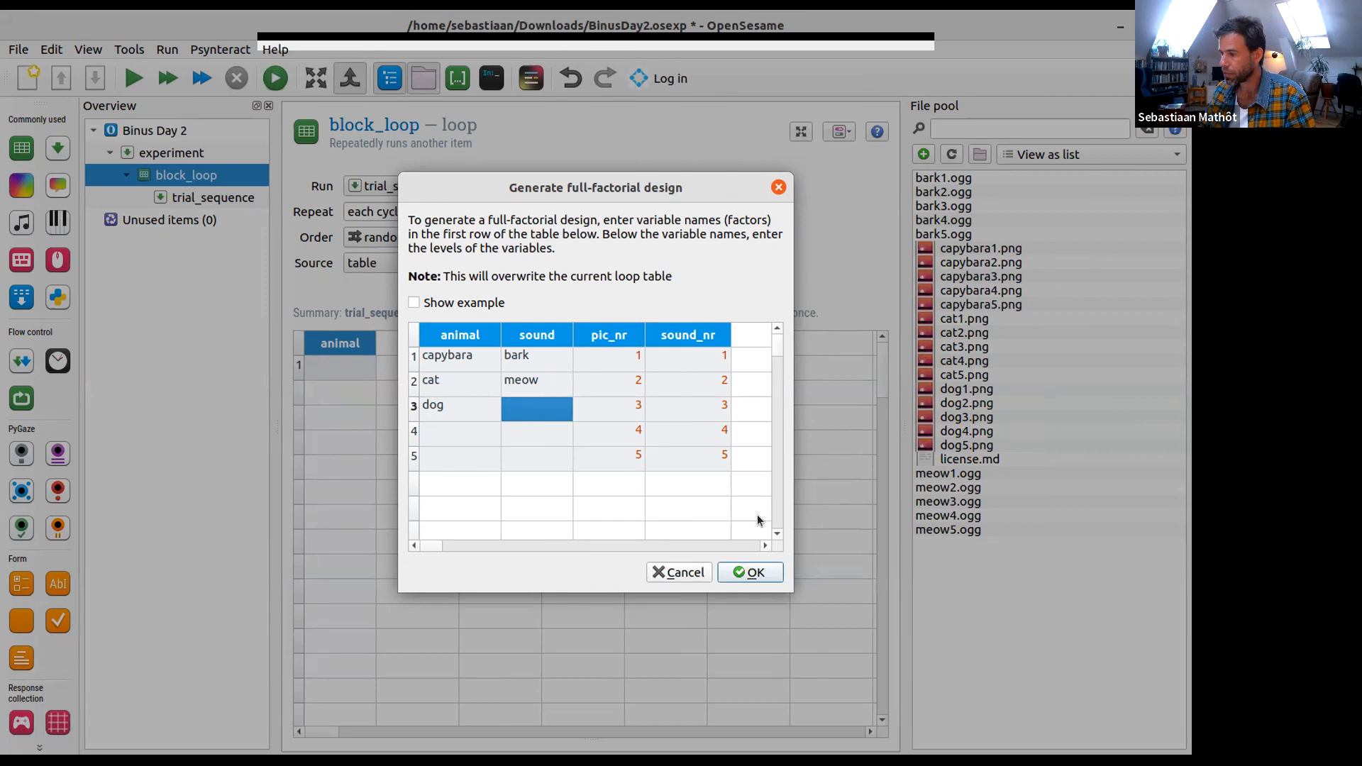
{"action": "left_click", "coordinate": [755, 573]}
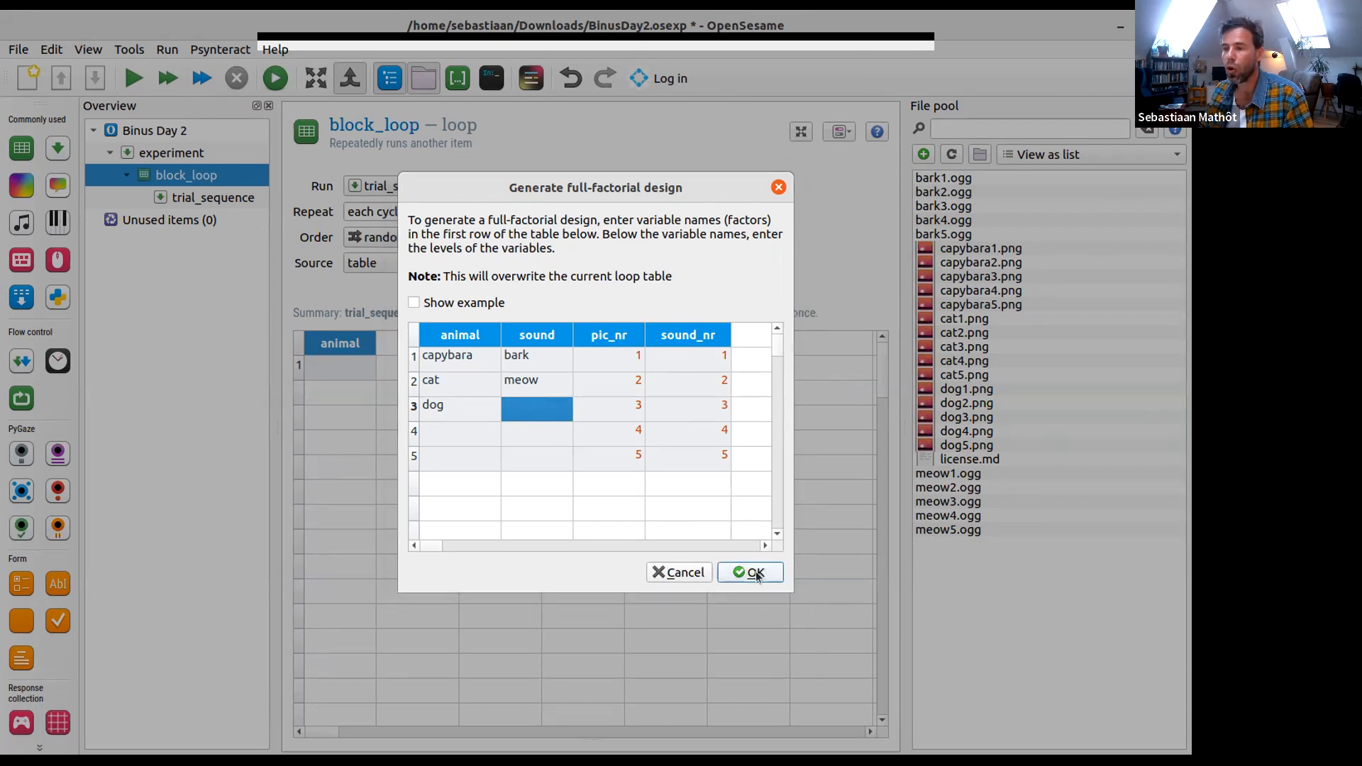
{"action": "scroll", "coordinate": [475, 423], "scroll_direction": "down", "scroll_amount": 4}
{"action": "scroll", "coordinate": [480, 427], "scroll_direction": "down", "scroll_amount": 20}
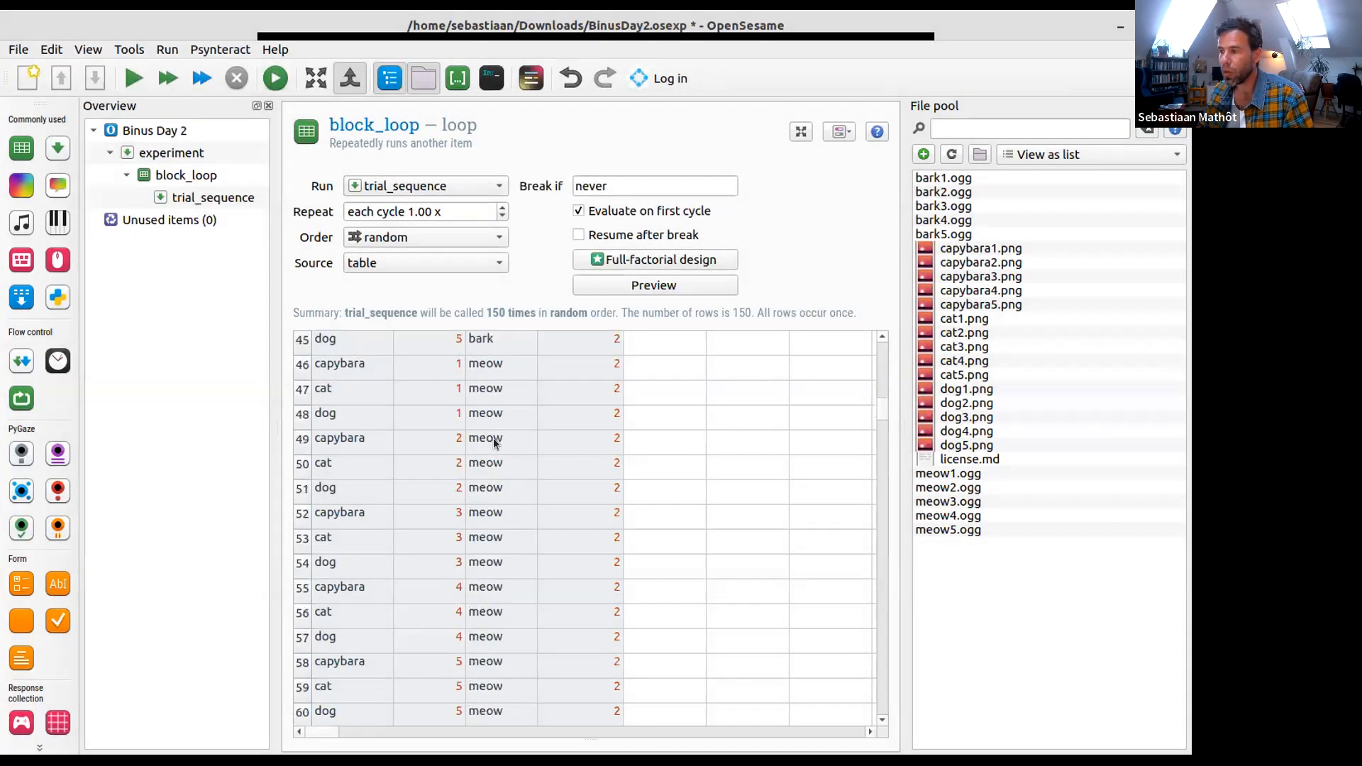
{"action": "scroll", "coordinate": [504, 450], "scroll_direction": "up", "scroll_amount": 7}
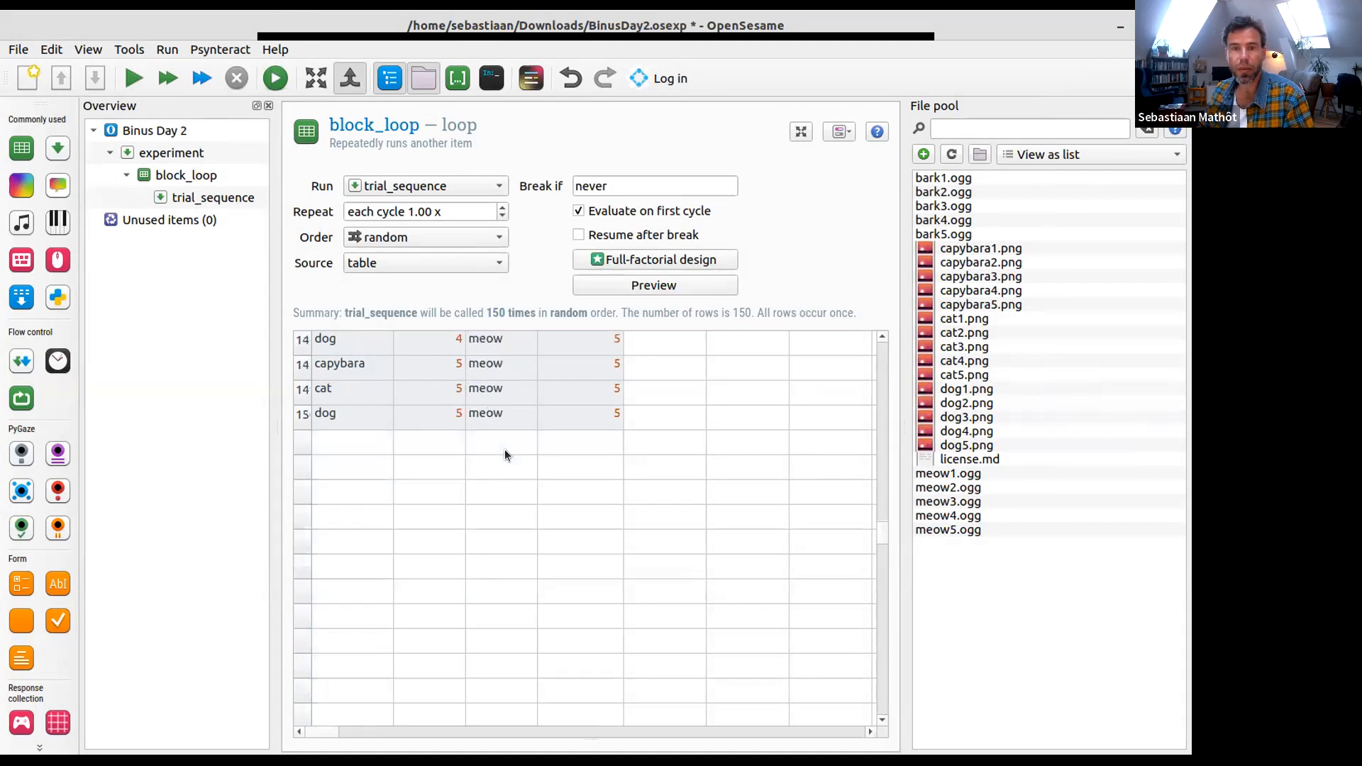
{"action": "scroll", "coordinate": [505, 449], "scroll_direction": "up", "scroll_amount": 16}
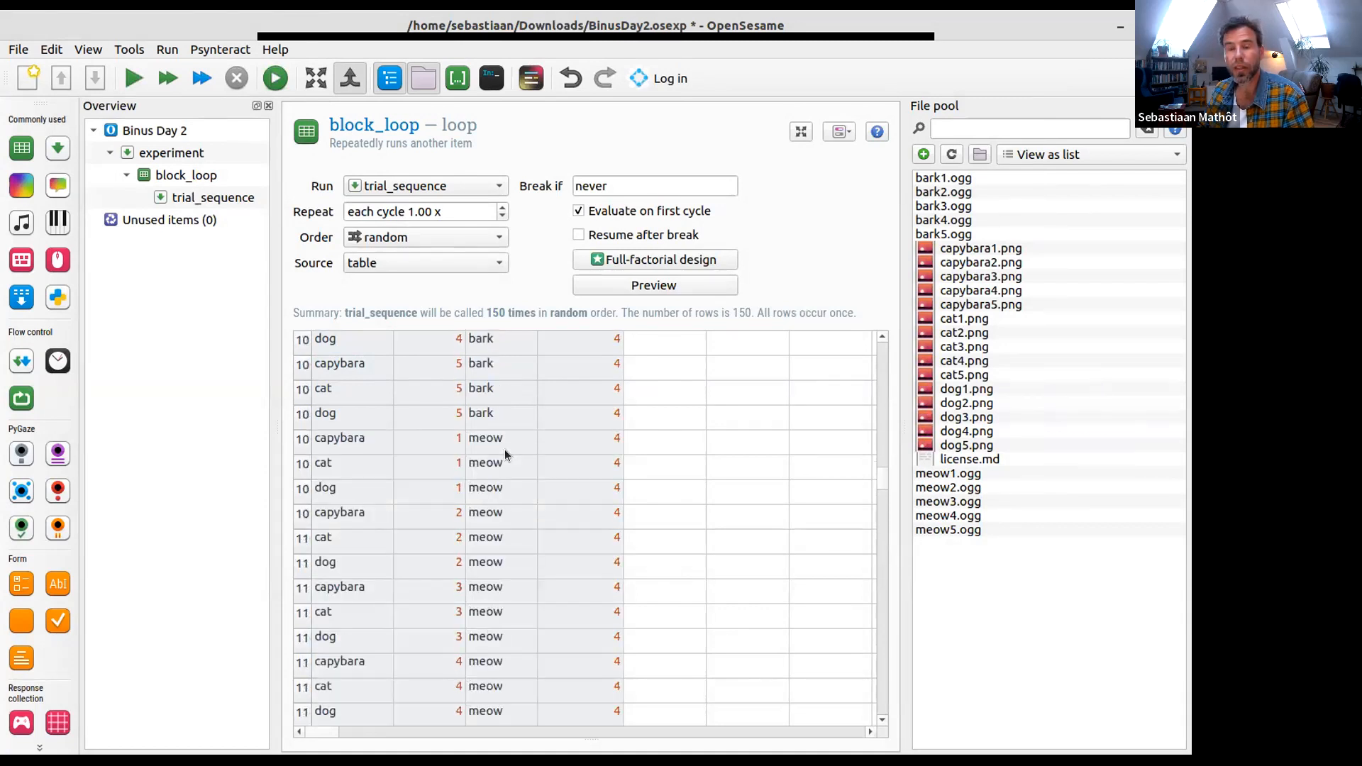
{"action": "scroll", "coordinate": [504, 449], "scroll_direction": "up", "scroll_amount": 19}
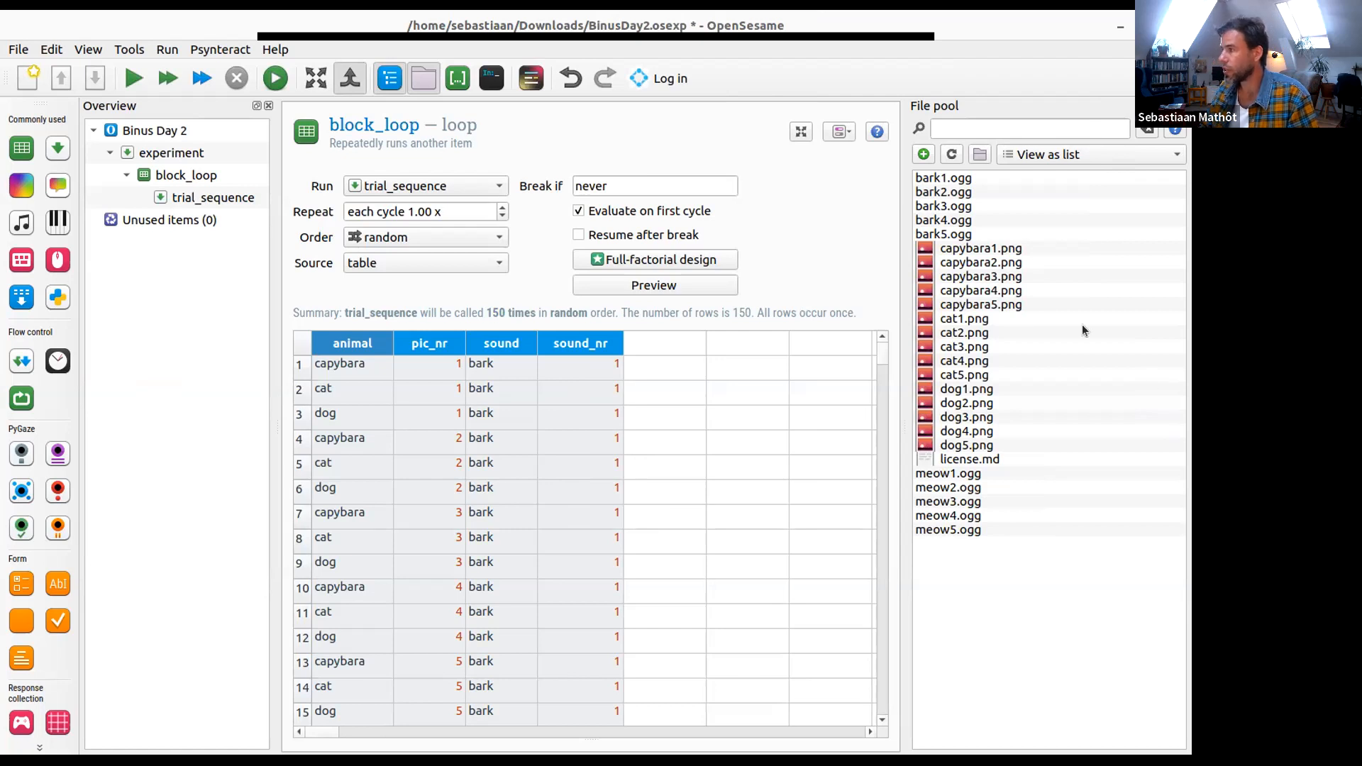
- Close the file pool and add a sketchpad named fixation_dot to trial_sequence
{"action": "left_click", "coordinate": [1180, 105]}
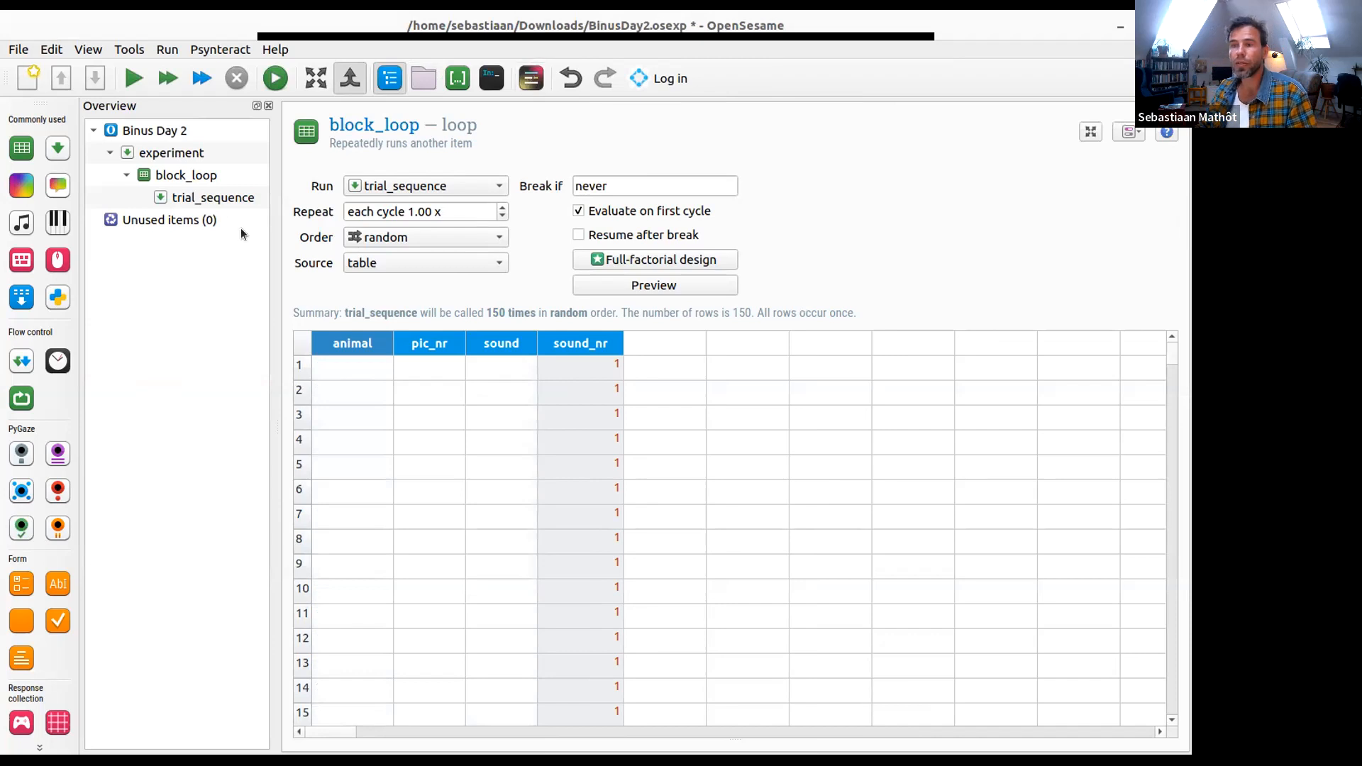
{"action": "left_click", "coordinate": [229, 199]}
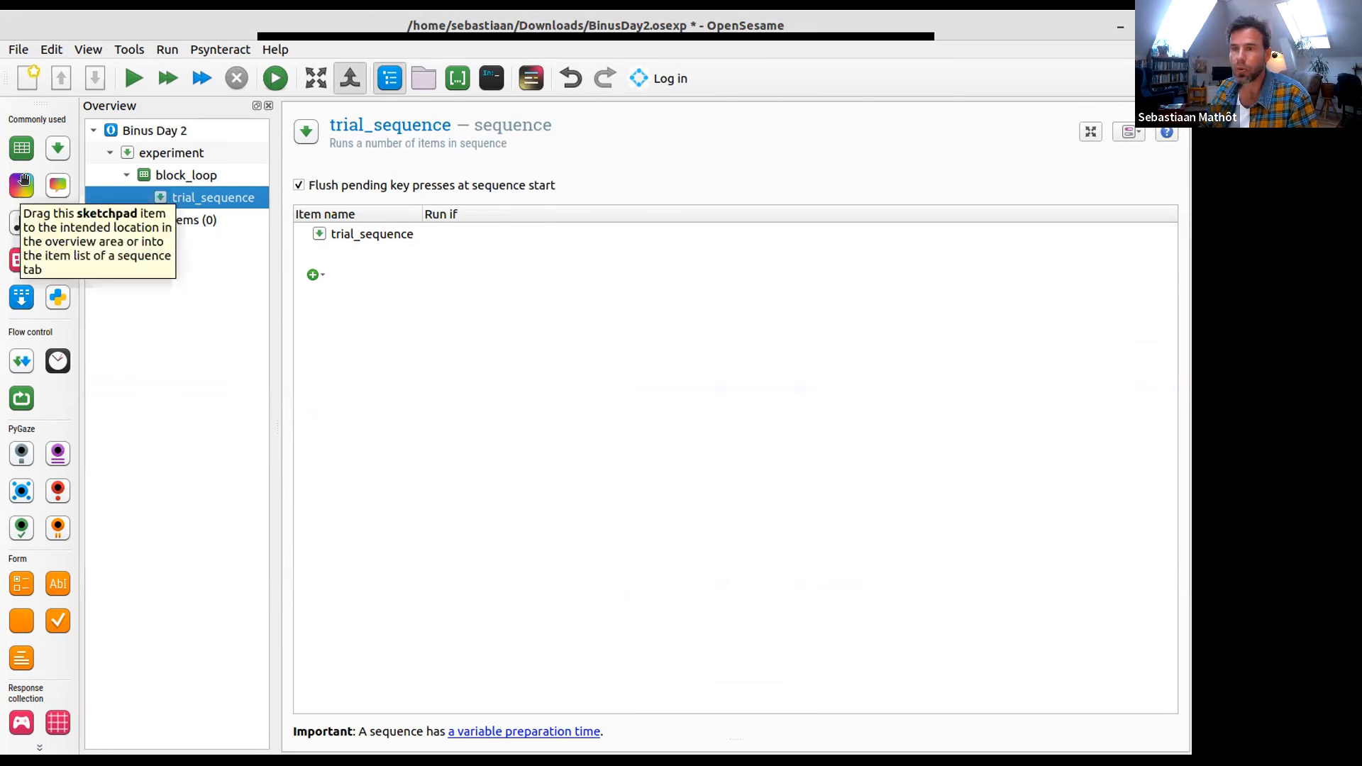
{"action": "mouse_move", "coordinate": [24, 178]}
{"action": "left_mouse_down"}
{"action": "mouse_move", "coordinate": [255, 257]}
{"action": "mouse_move", "coordinate": [369, 237]}
{"action": "left_mouse_up"}
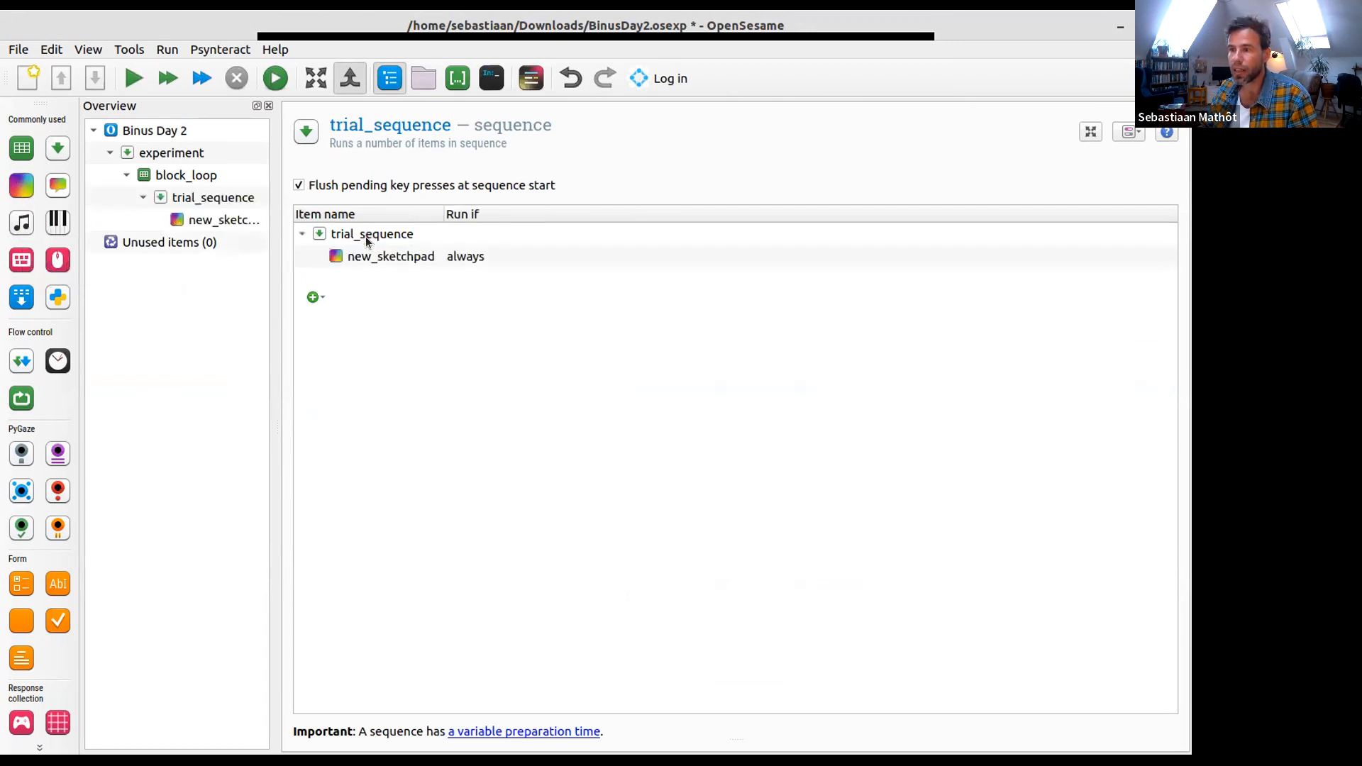
{"action": "type", "text": "fixation_dot"}
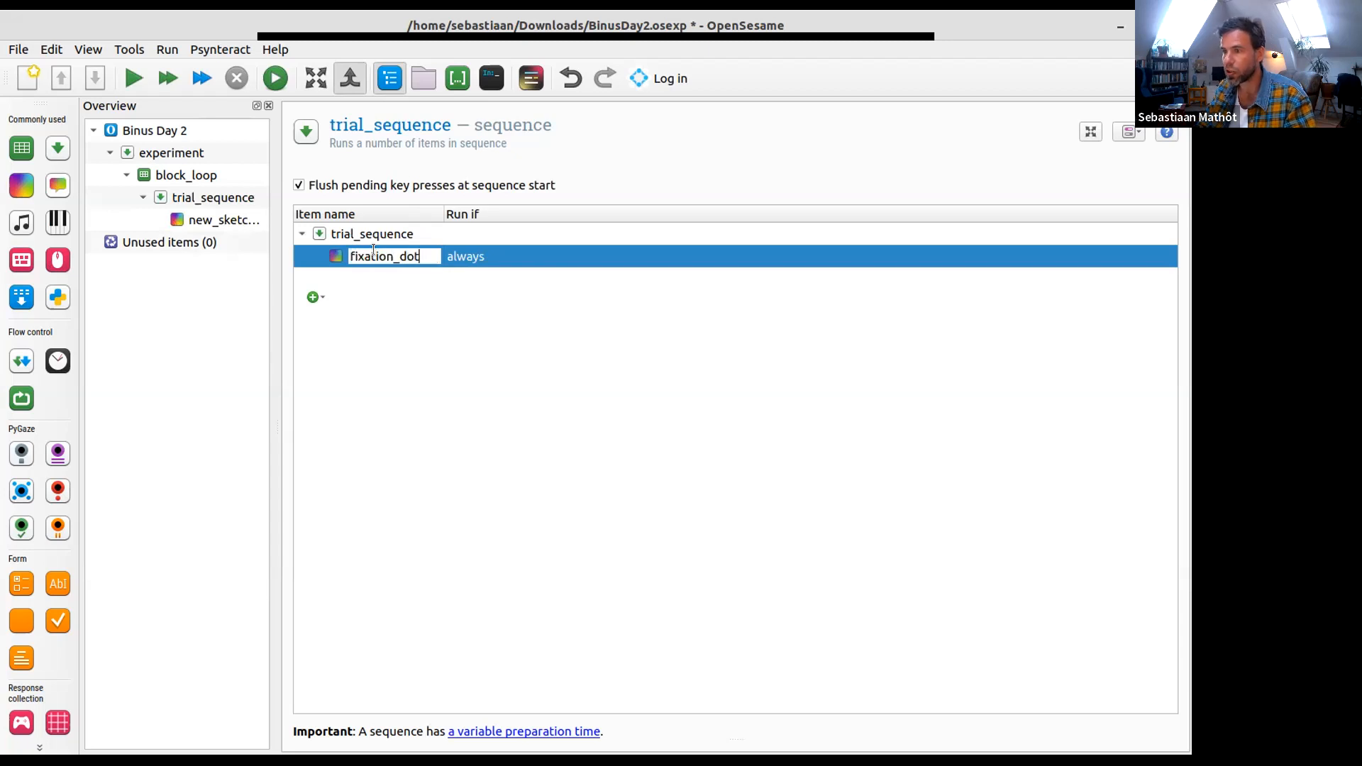
{"action": "key", "text": "Return"}
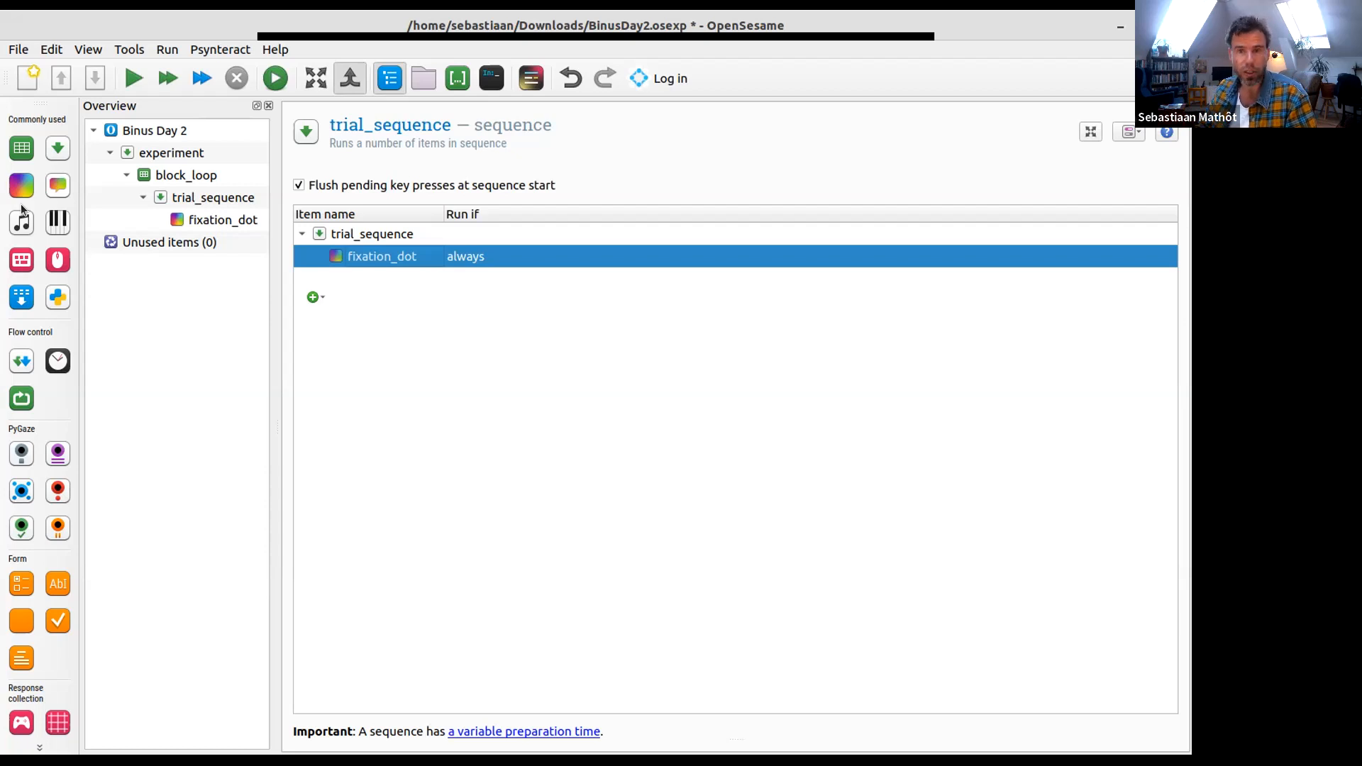
- Add a sampler named animal_sound after fixation_dot in trial_sequence
{"action": "left_click_drag", "start_coordinate": [19, 218], "coordinate": [415, 258]}
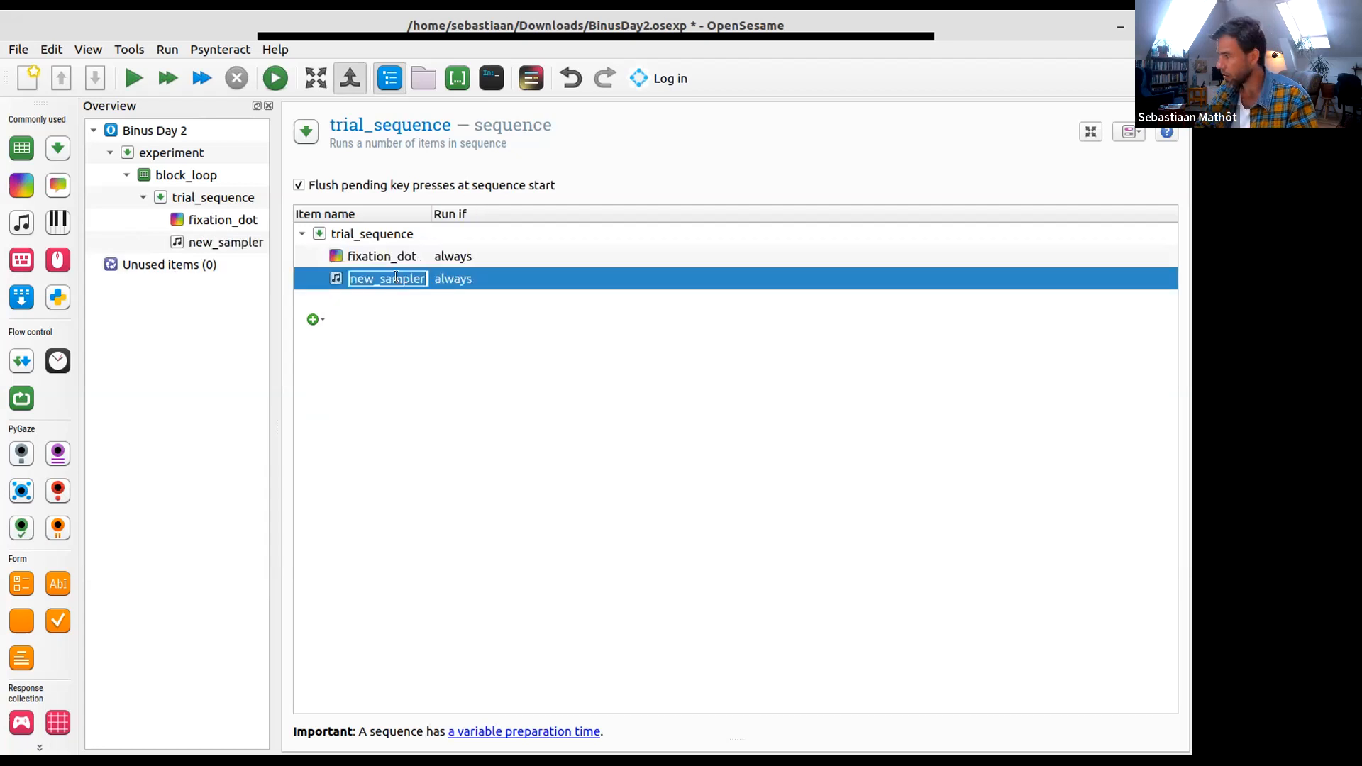
{"action": "type", "text": "animal_sound"}
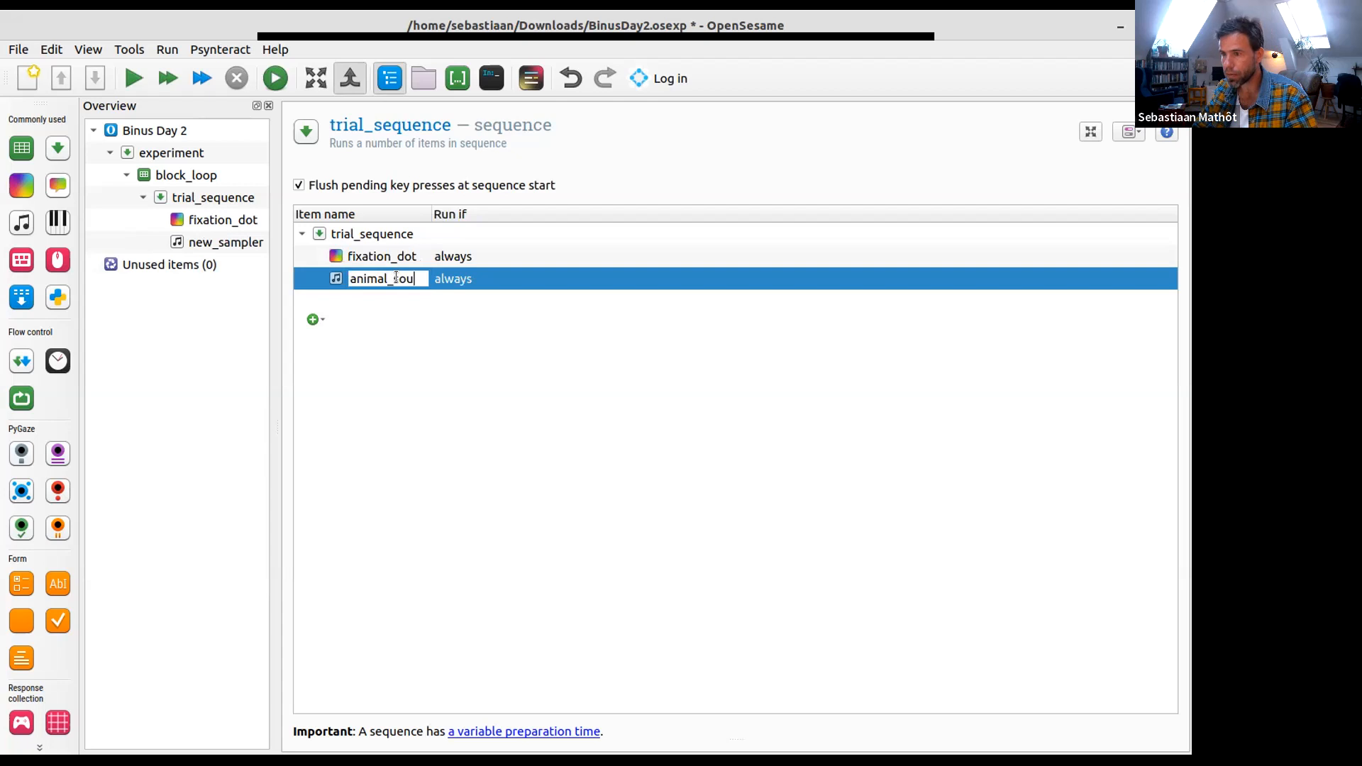
{"action": "key", "text": "Return"}
- Add a sketchpad named animal_picture after animal_sound and widen the overview area to fit the item names
{"action": "left_click_drag", "start_coordinate": [16, 186], "coordinate": [377, 297]}
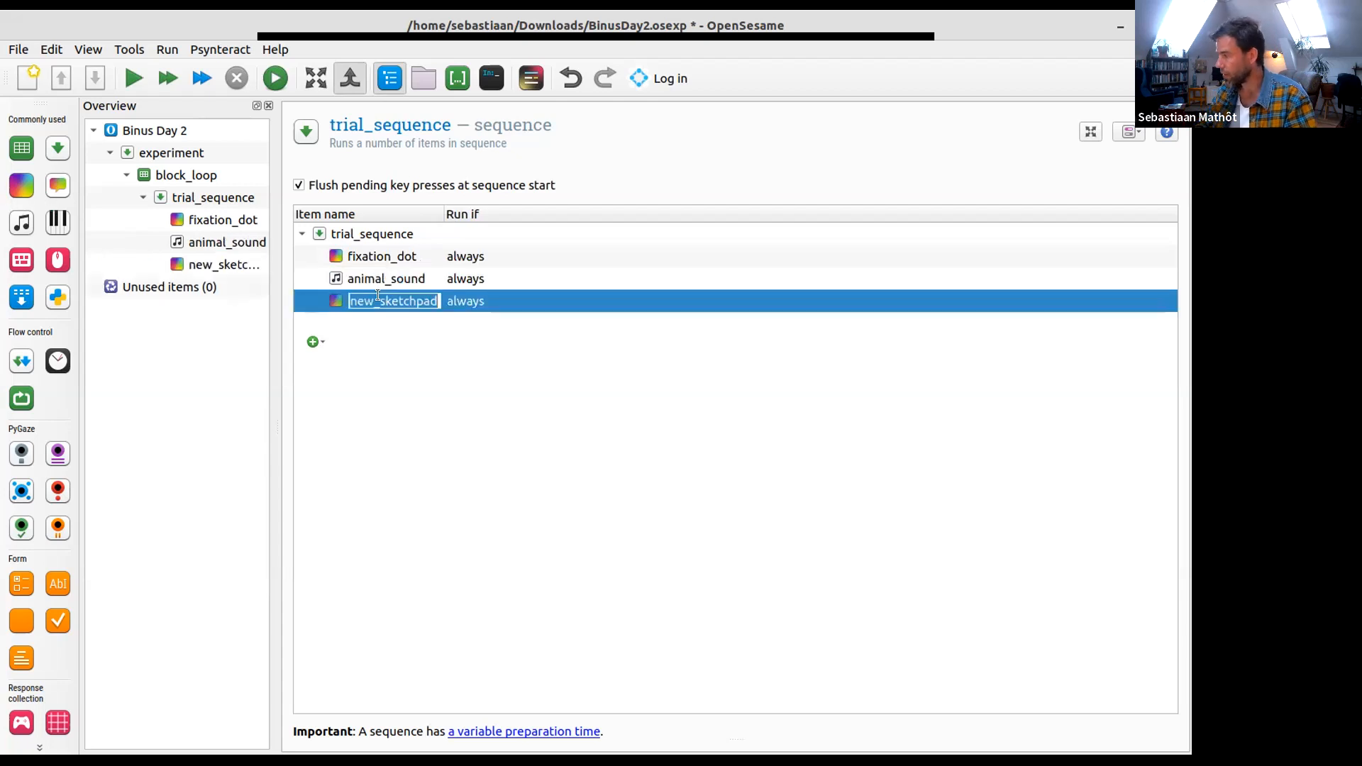
{"action": "type", "text": "animal_p"}
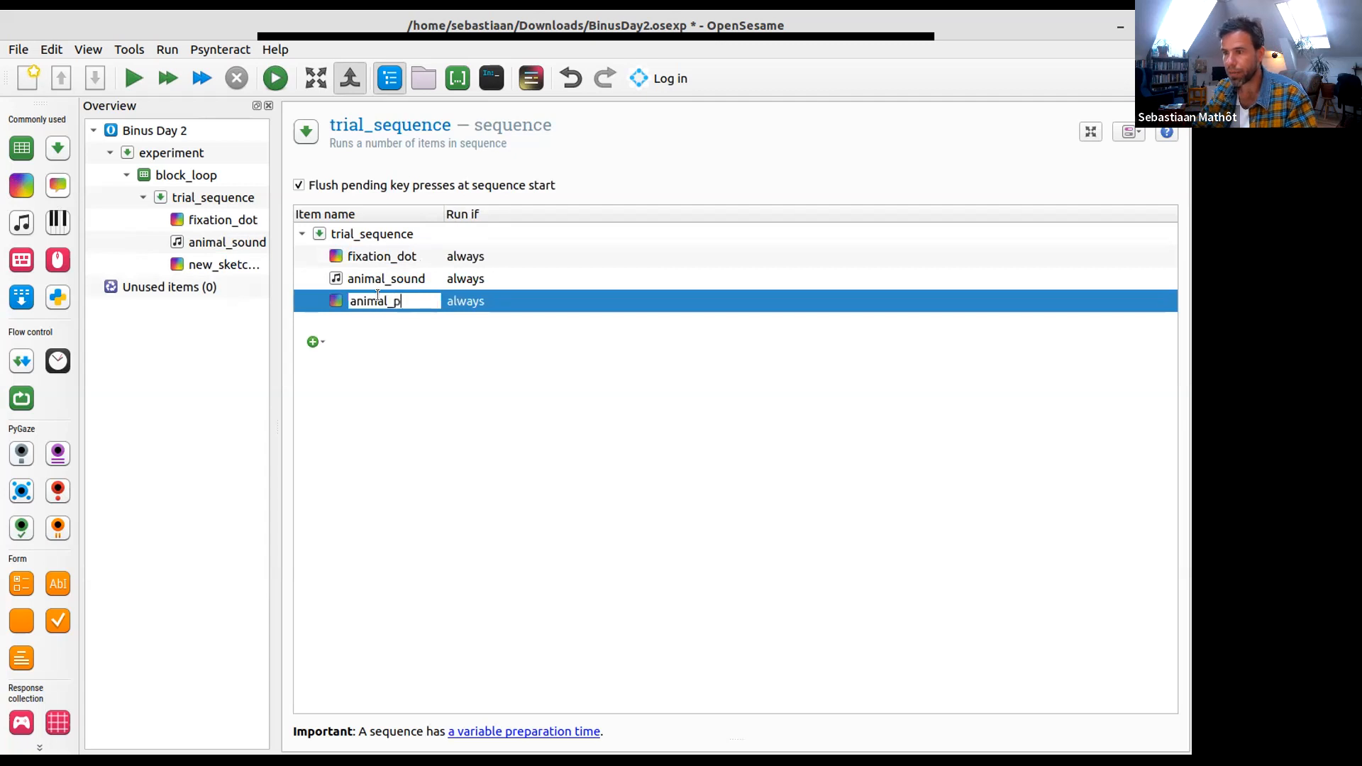
{"action": "type", "text": "icture"}
{"action": "key", "text": "Return"}
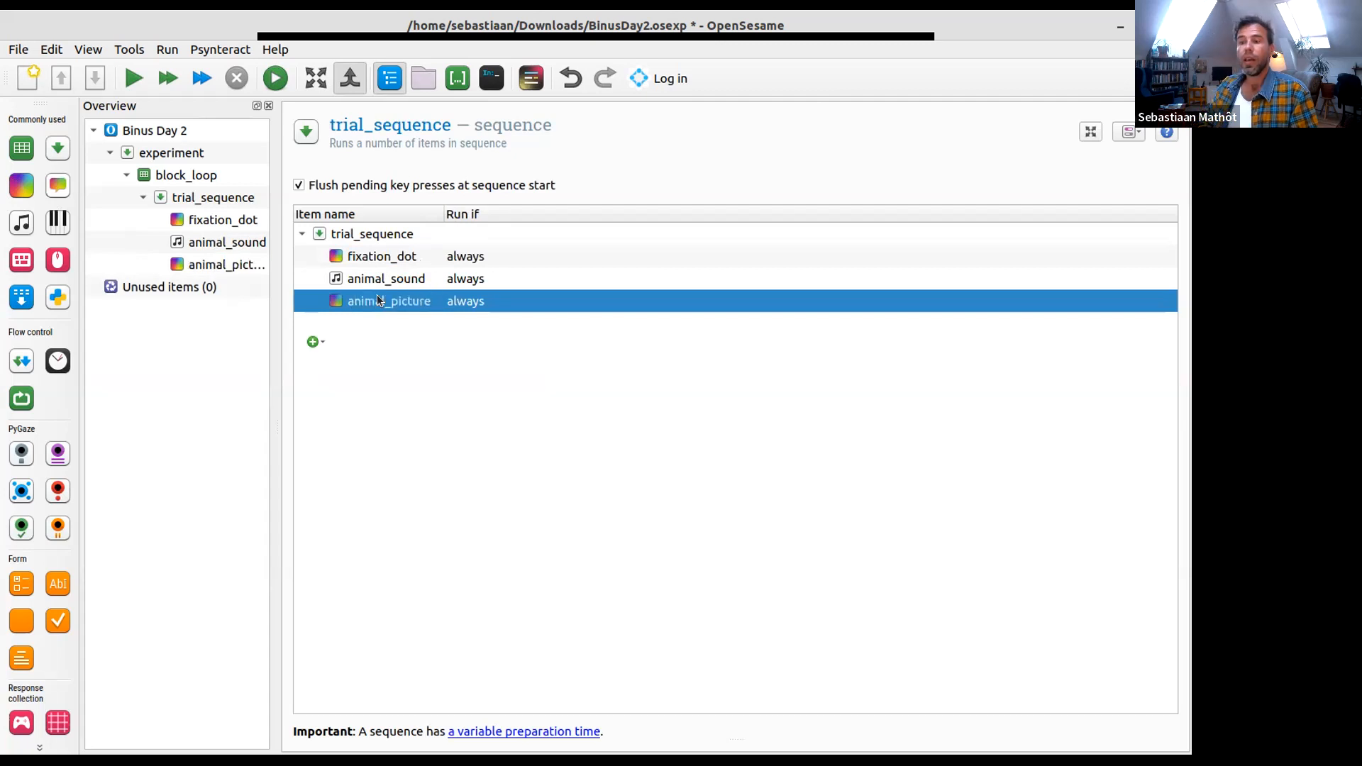
{"action": "left_click_drag", "start_coordinate": [275, 303], "coordinate": [305, 303]}
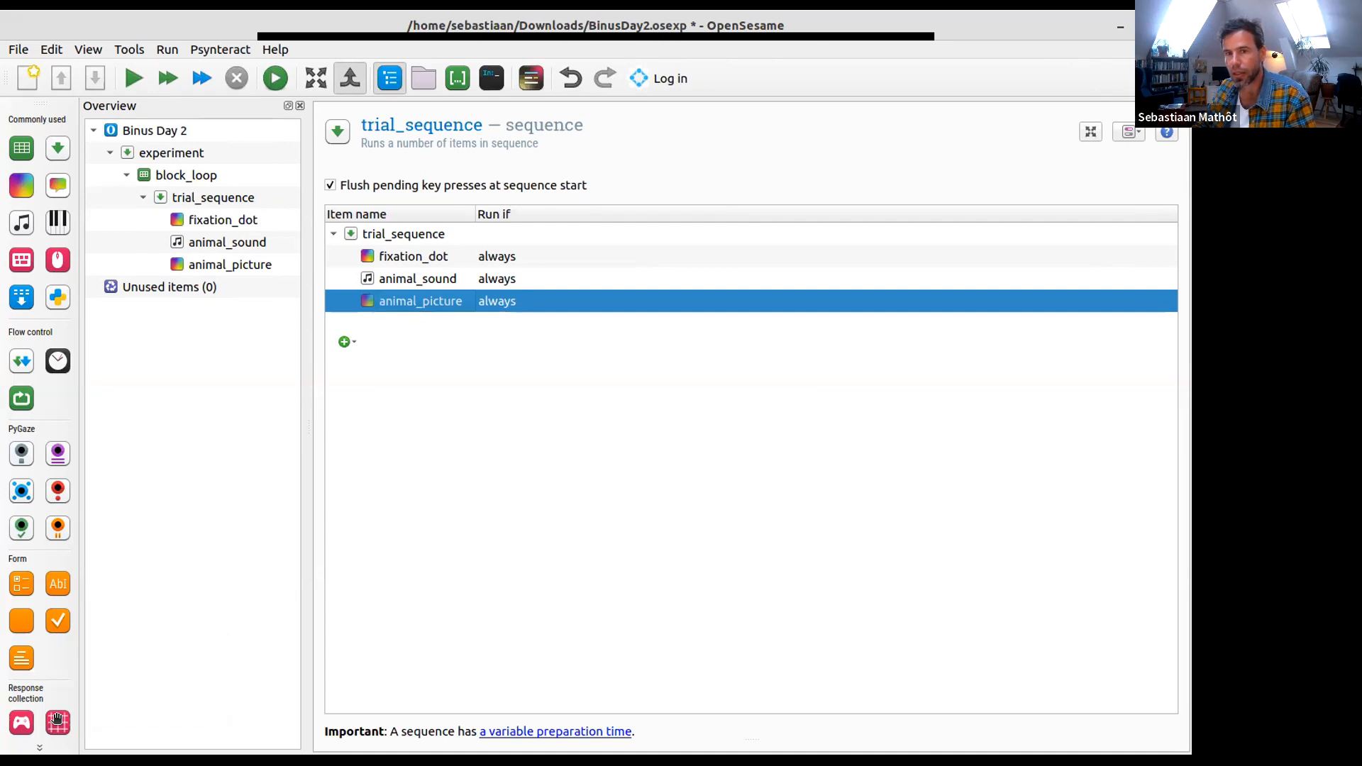
- Add a touch response item after animal_picture in trial_sequence and name it touch_response
{"action": "left_click_drag", "start_coordinate": [57, 719], "coordinate": [203, 269]}
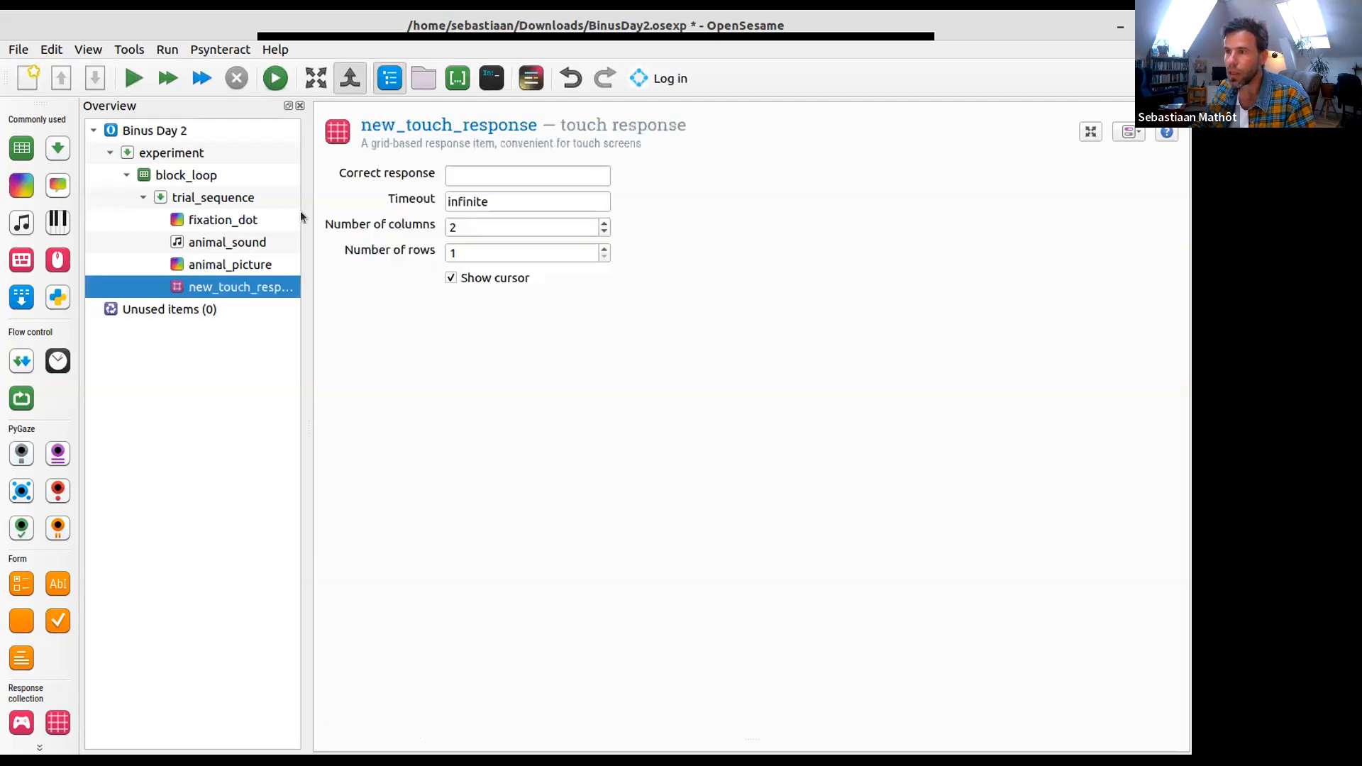
{"action": "left_click", "coordinate": [222, 202]}
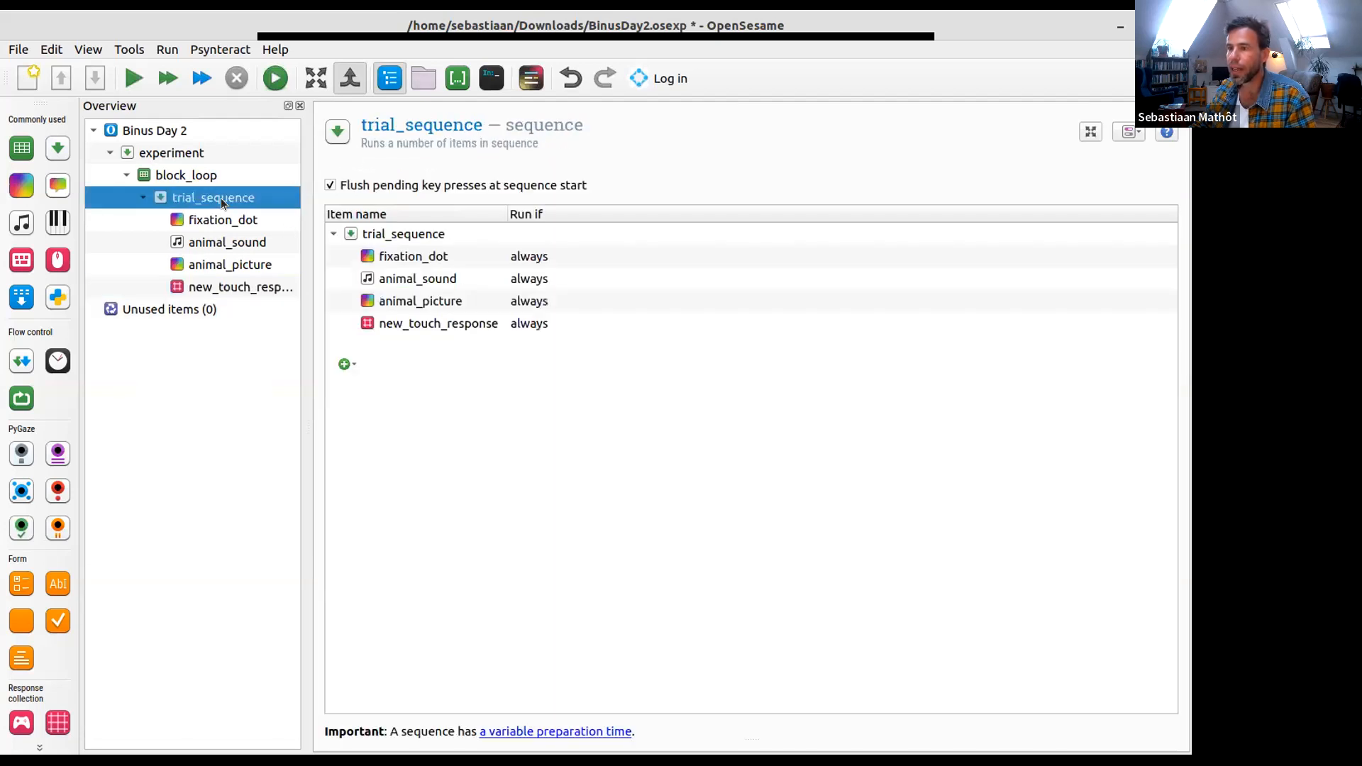
{"action": "double_click", "coordinate": [401, 323]}
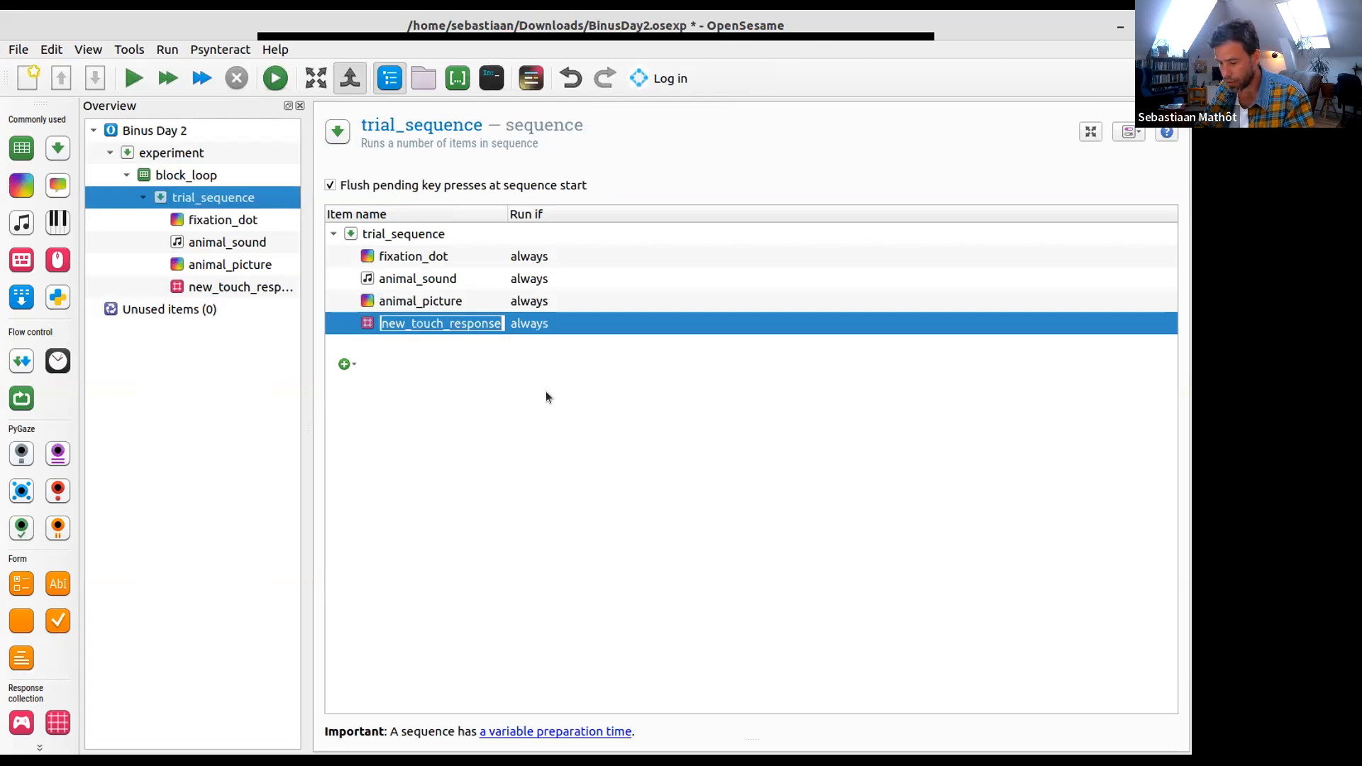
{"action": "type", "text": "touch_response"}
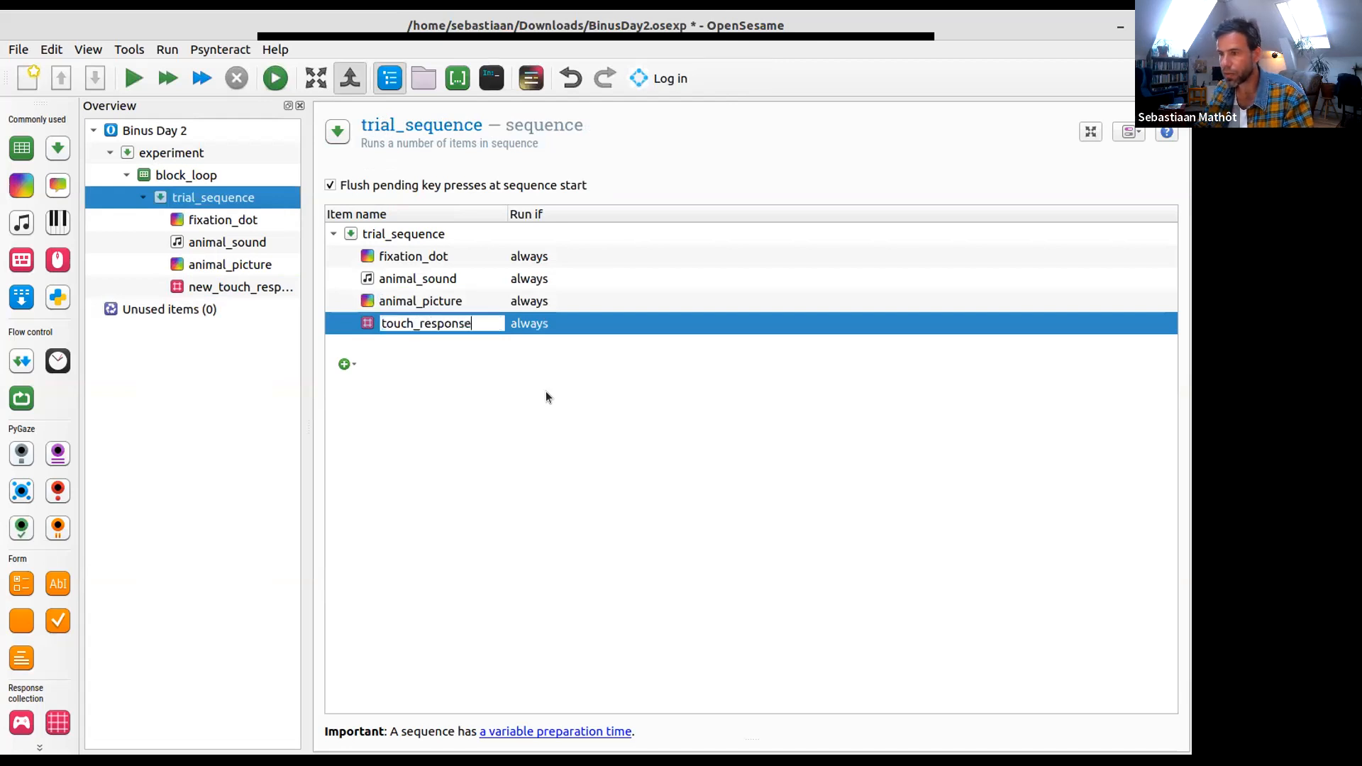
{"action": "key", "text": "Return"}
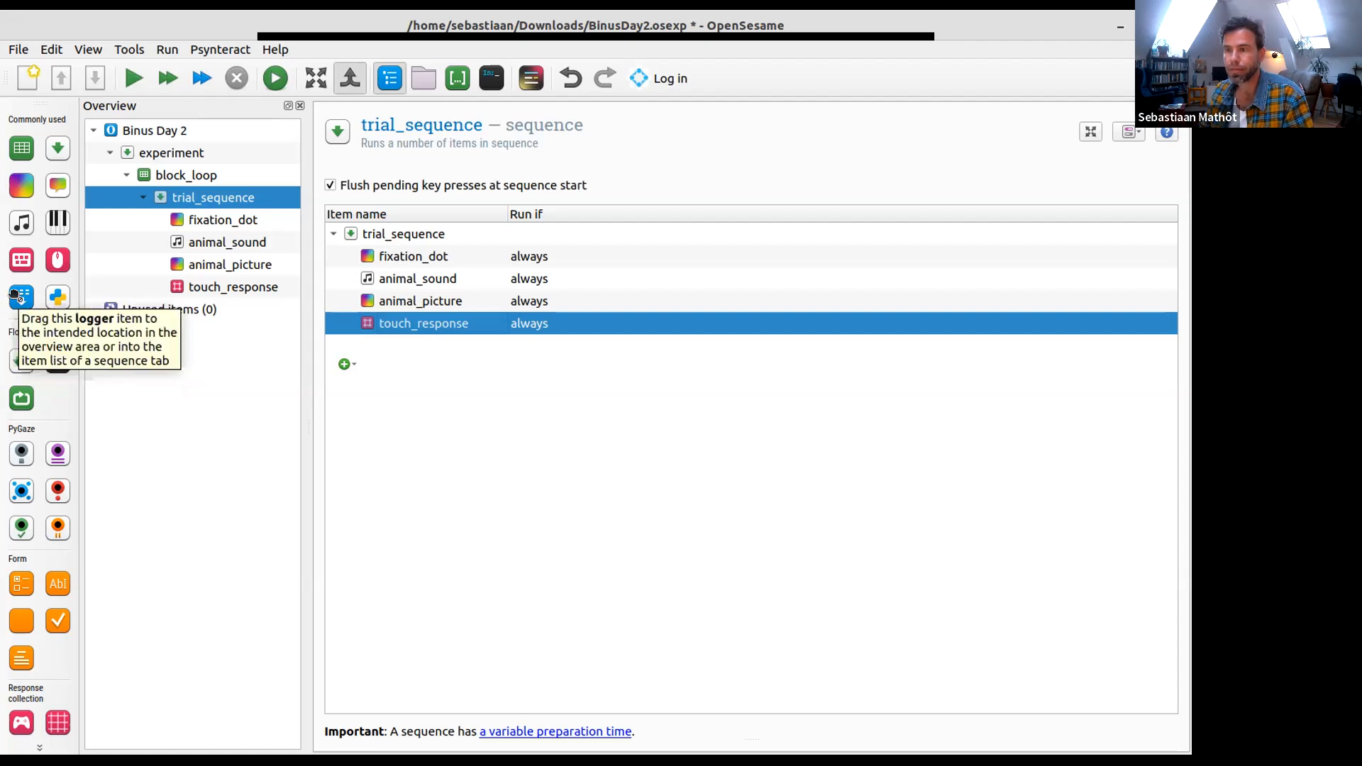
- Add a logger named logger at the end of trial_sequence and save the experiment
{"action": "left_click_drag", "start_coordinate": [14, 297], "coordinate": [449, 325]}
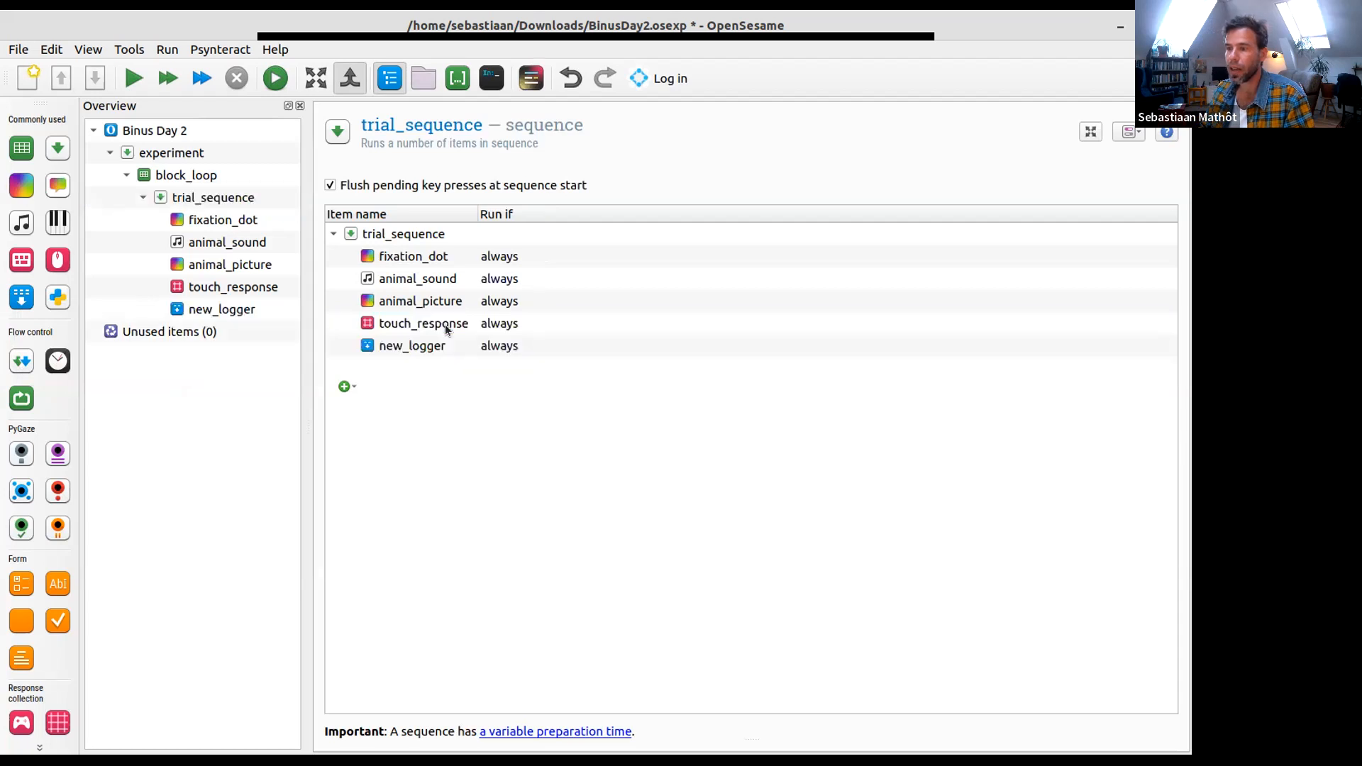
{"action": "double_click", "coordinate": [428, 341]}
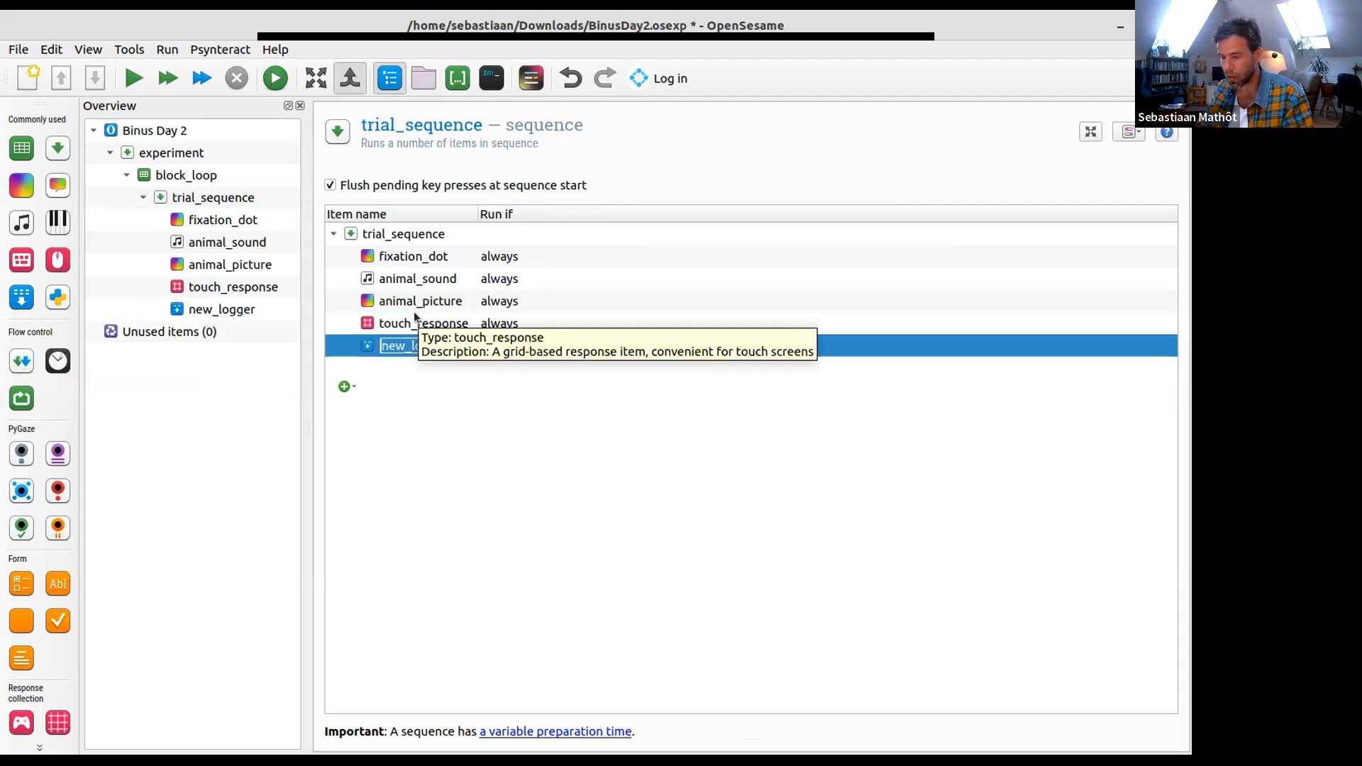
{"action": "type", "text": "logger"}
{"action": "key", "text": "Return"}
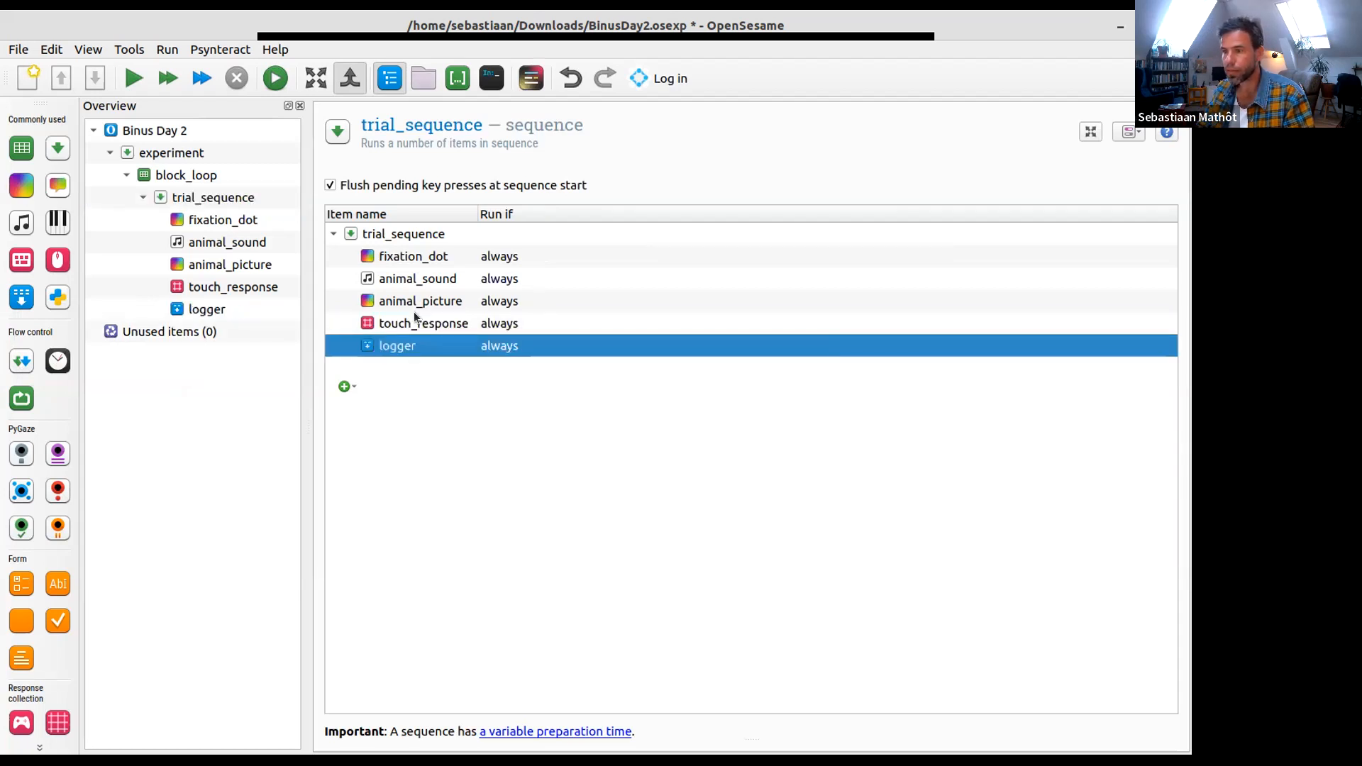
{"action": "left_click", "coordinate": [87, 82]}
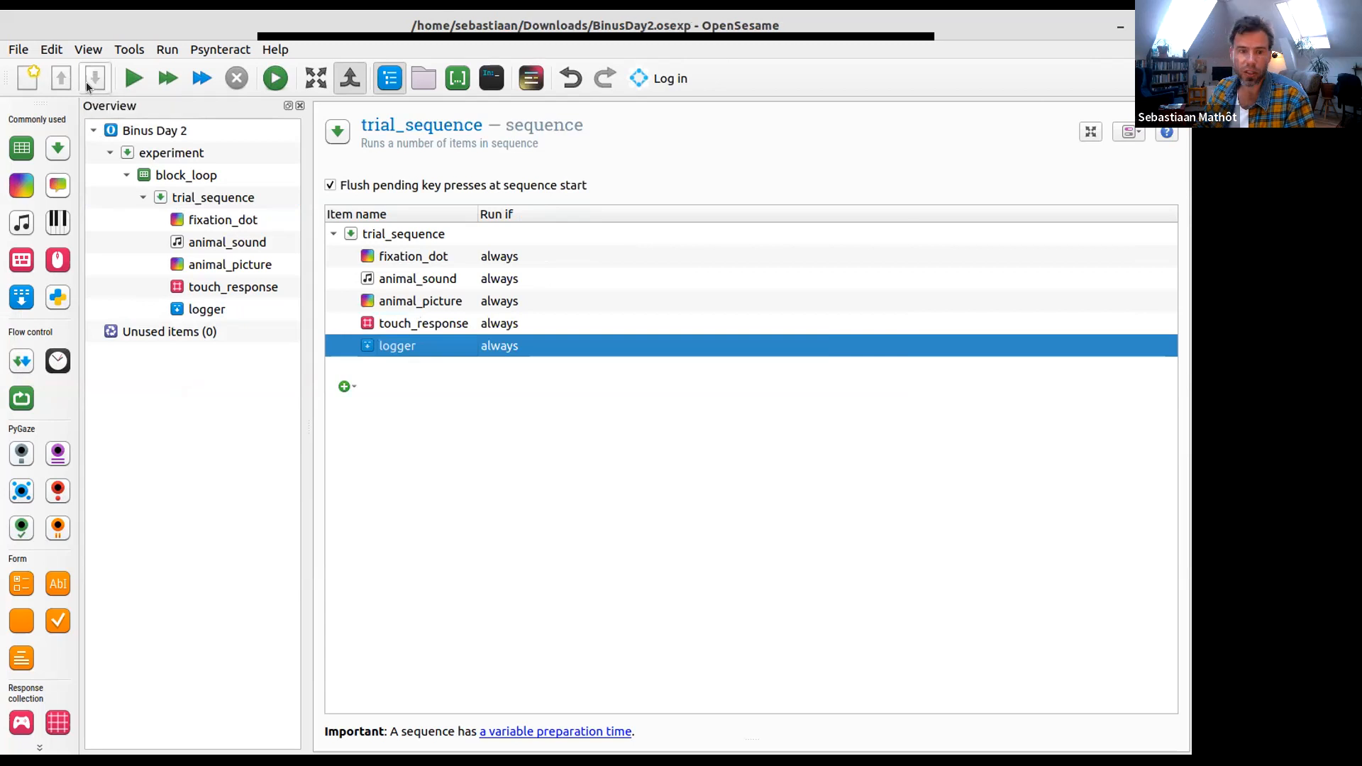
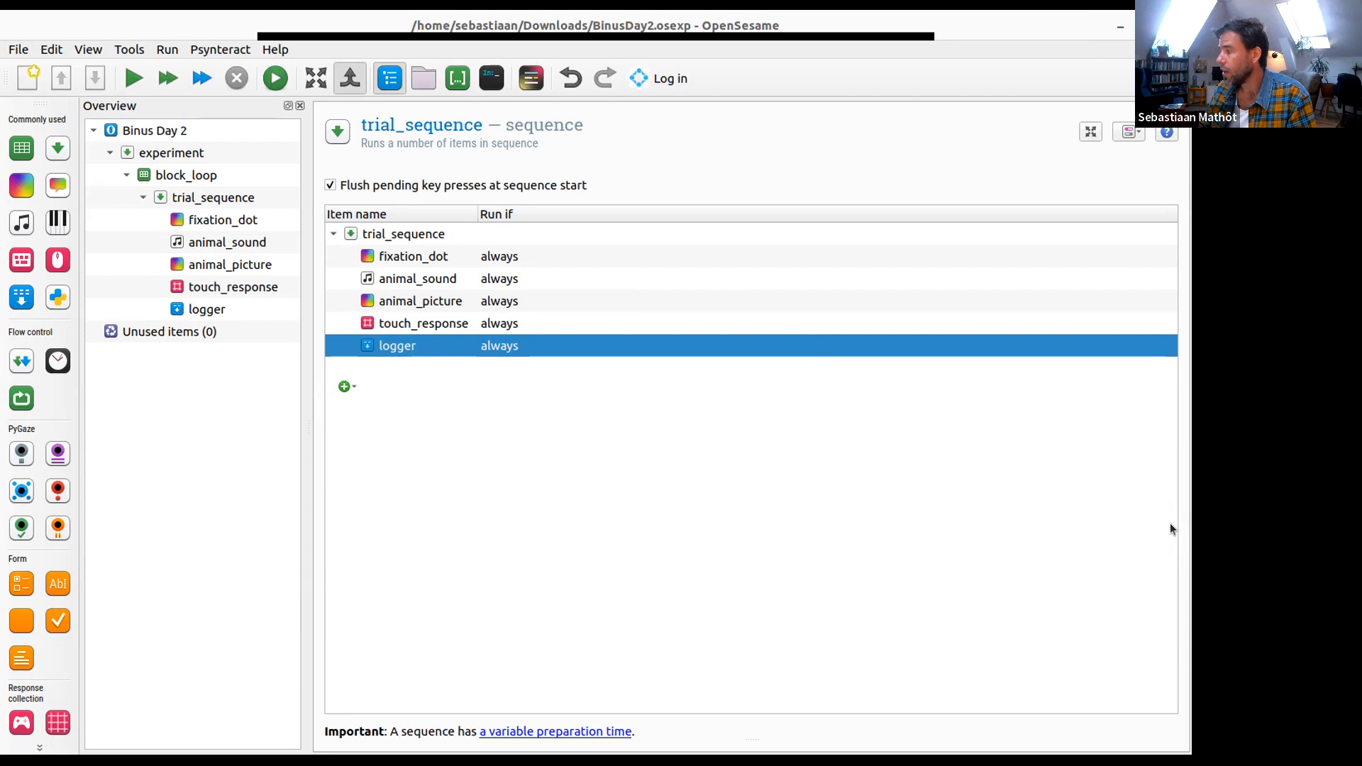
- Draw a white fixation dot in the fixation_dot sketchpad and move it to the centre of the display
{"action": "left_click", "coordinate": [205, 221]}
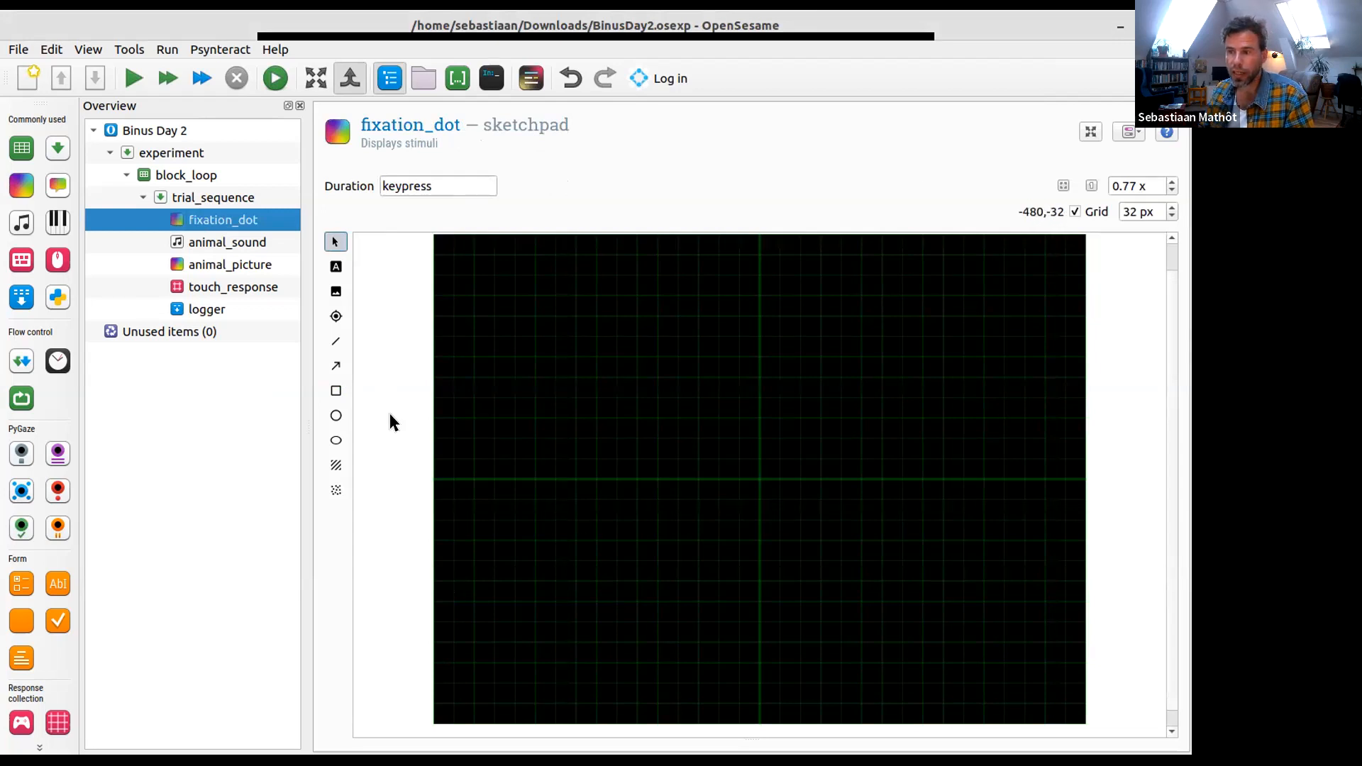
{"action": "left_click", "coordinate": [336, 317]}
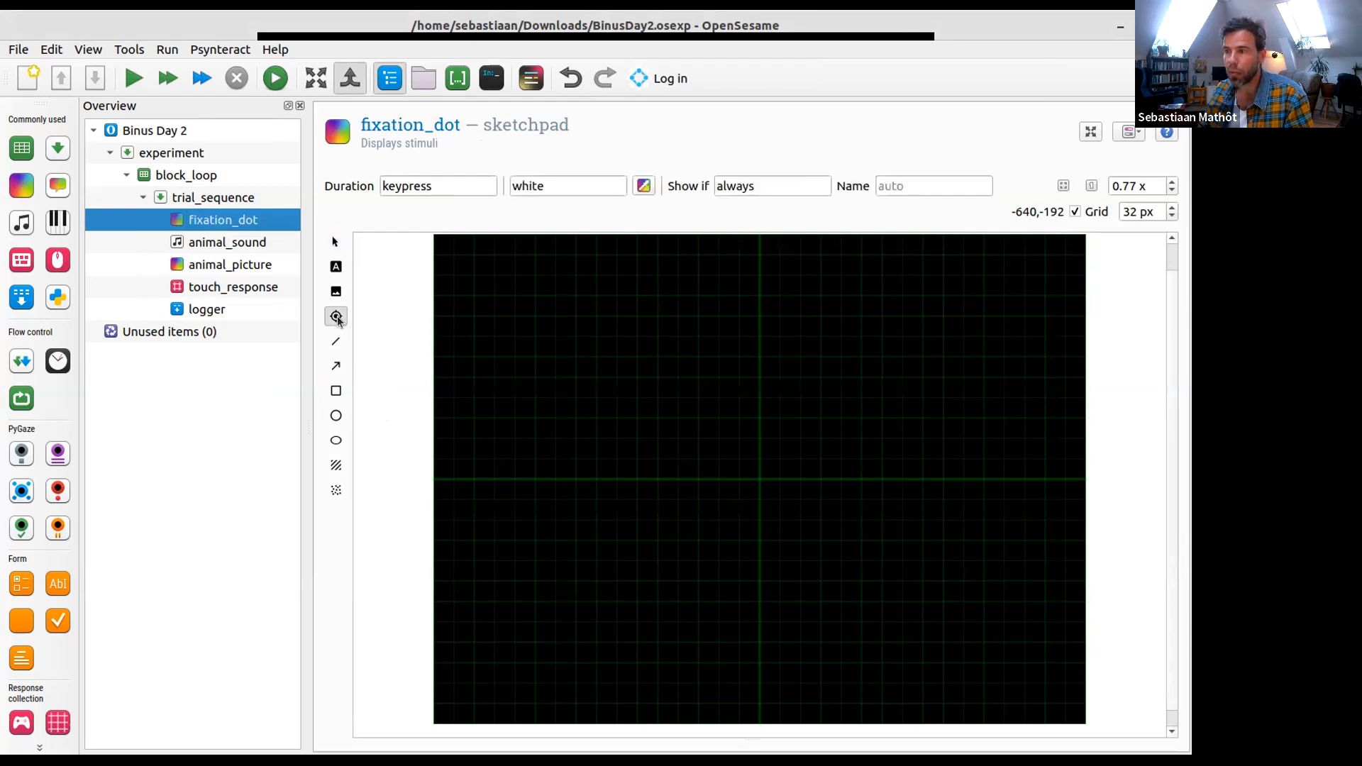
{"action": "left_click", "coordinate": [759, 460]}
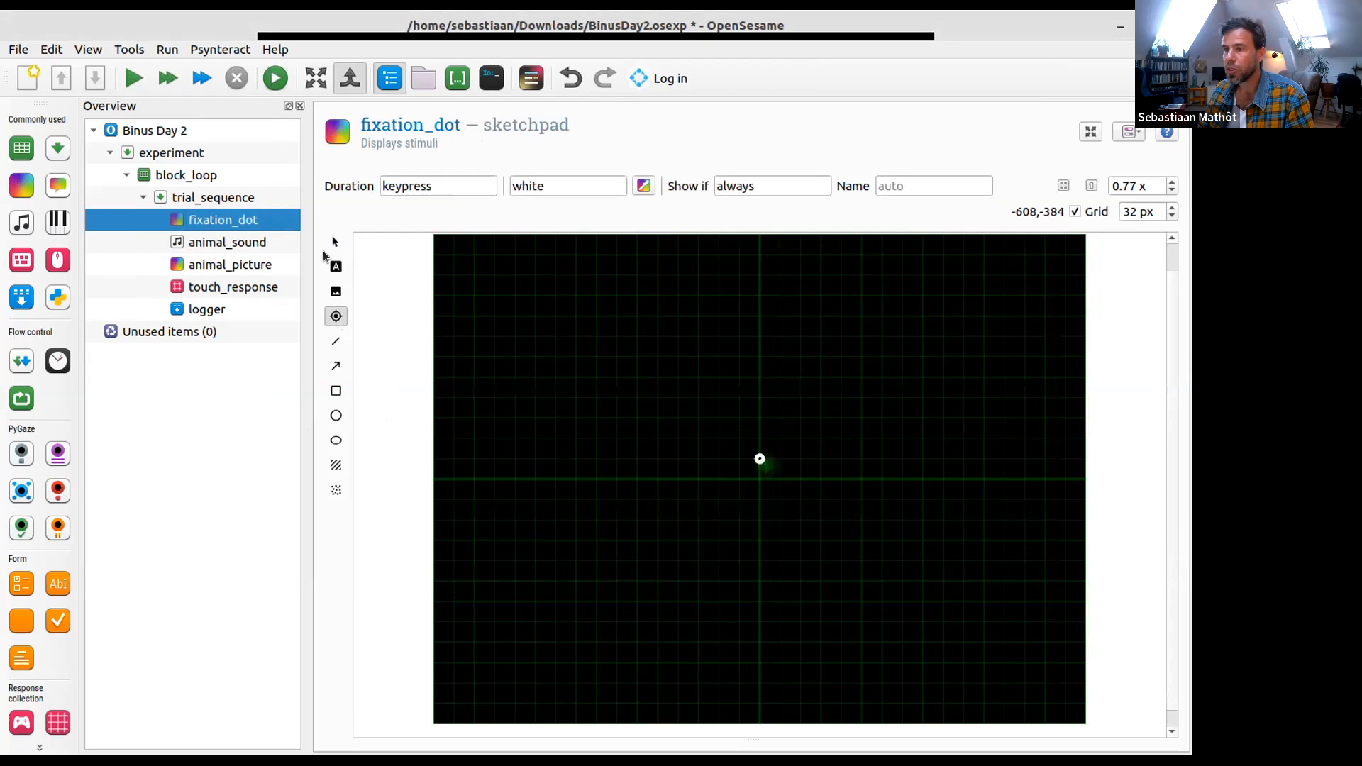
{"action": "left_click", "coordinate": [335, 242]}
{"action": "left_click_drag", "start_coordinate": [761, 462], "coordinate": [758, 478]}
{"action": "left_click", "coordinate": [523, 430]}
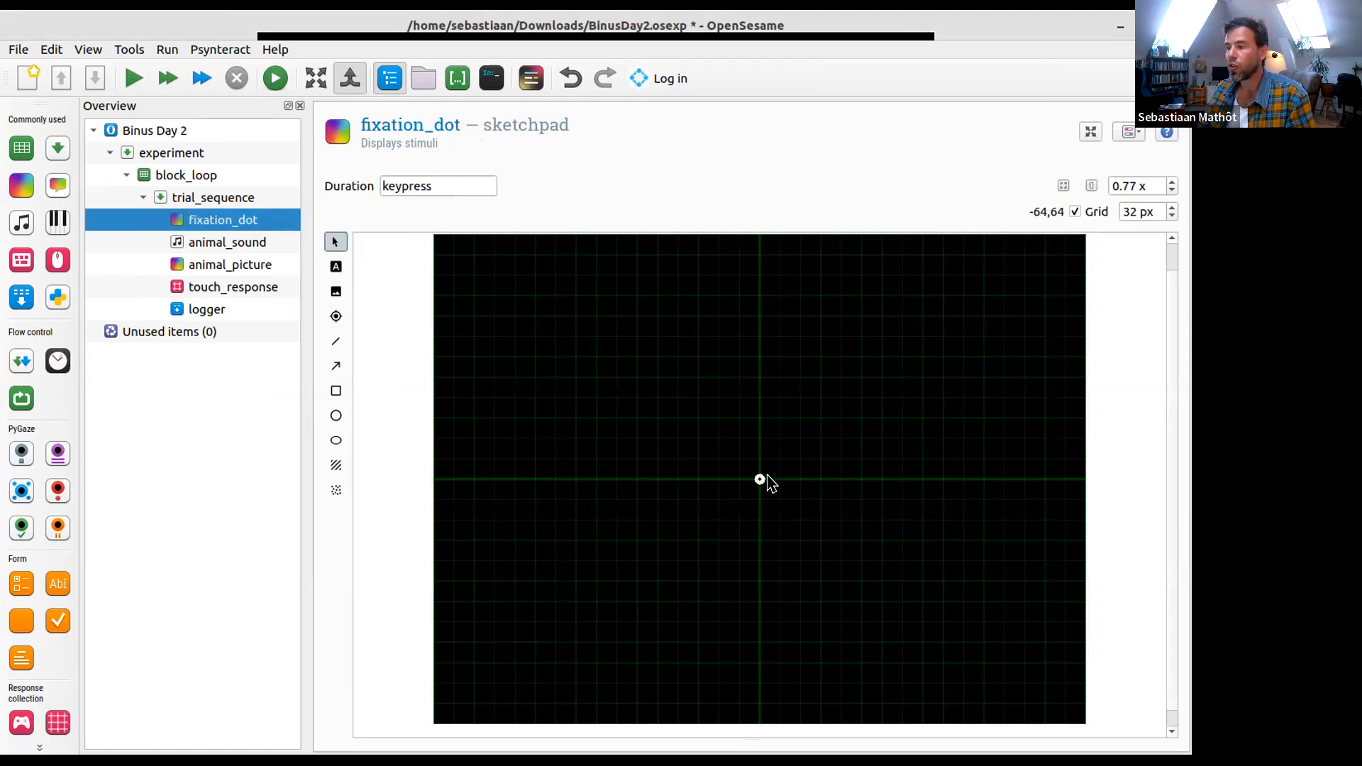
- Set the fixation_dot sketchpad's duration to 495 ms
{"action": "mouse_move", "coordinate": [759, 485]}
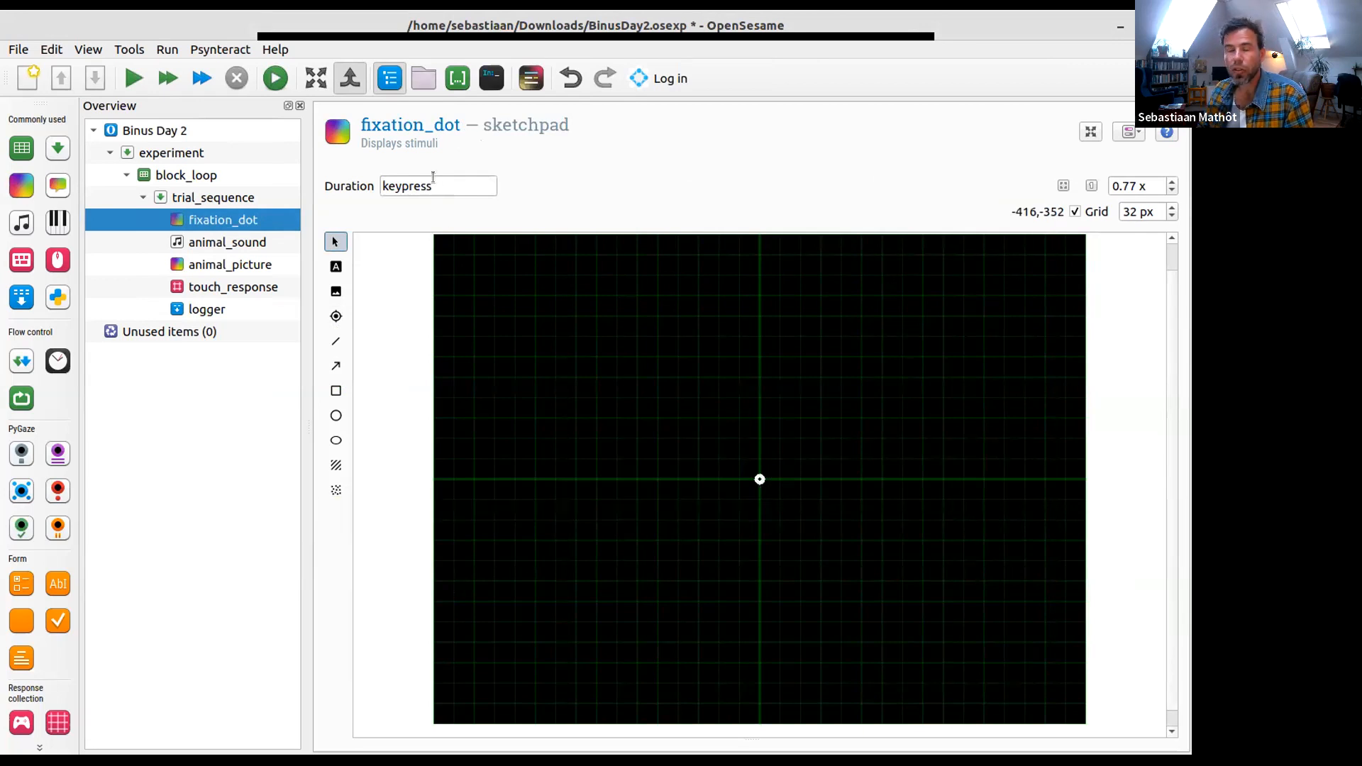
{"action": "mouse_move", "coordinate": [418, 191]}
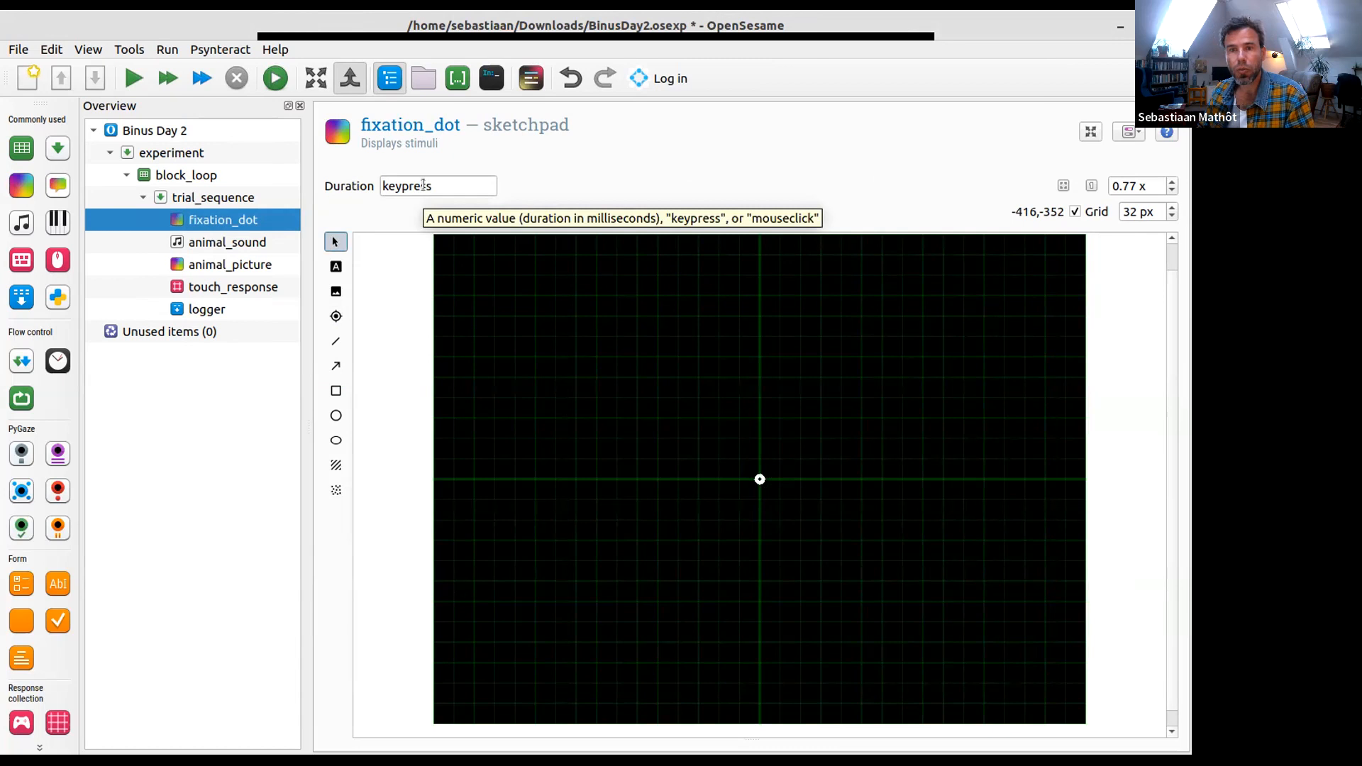
{"action": "double_click", "coordinate": [422, 185]}
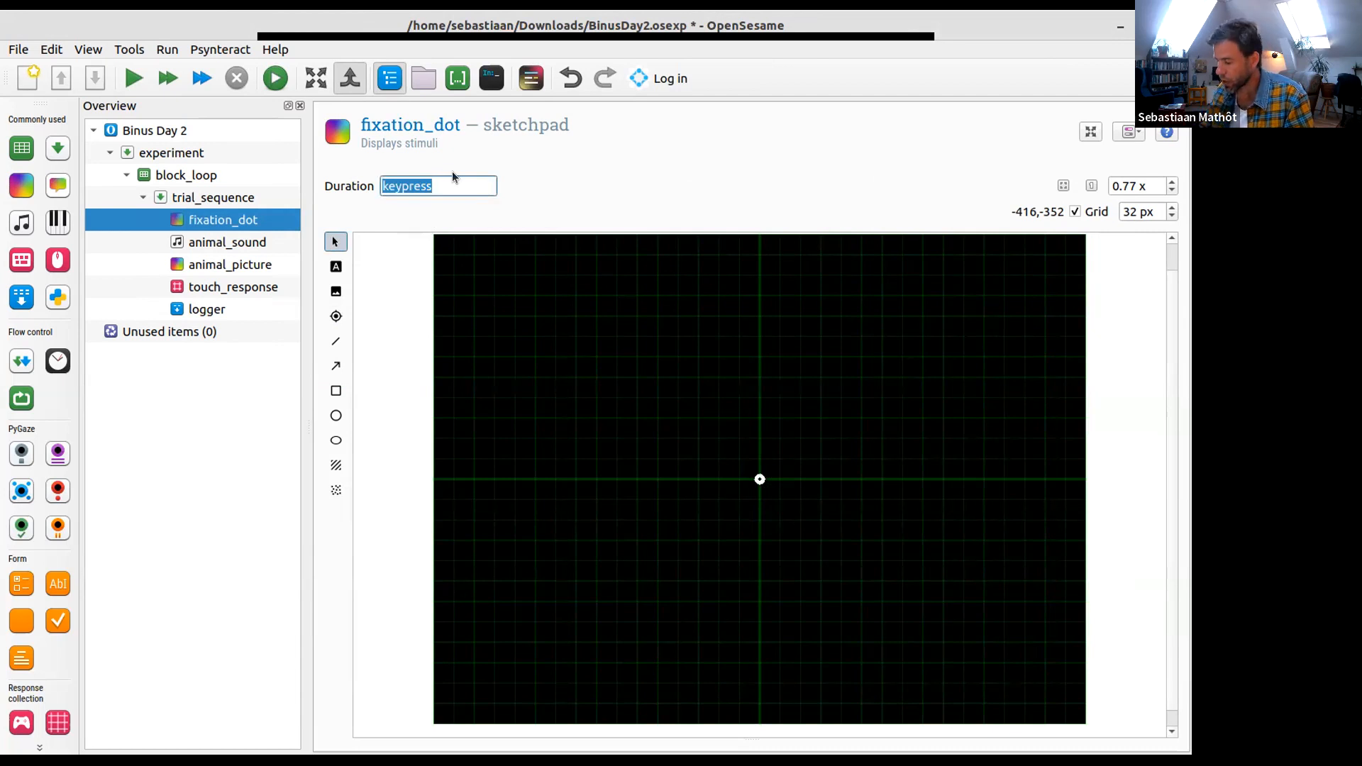
{"action": "type", "text": "495"}
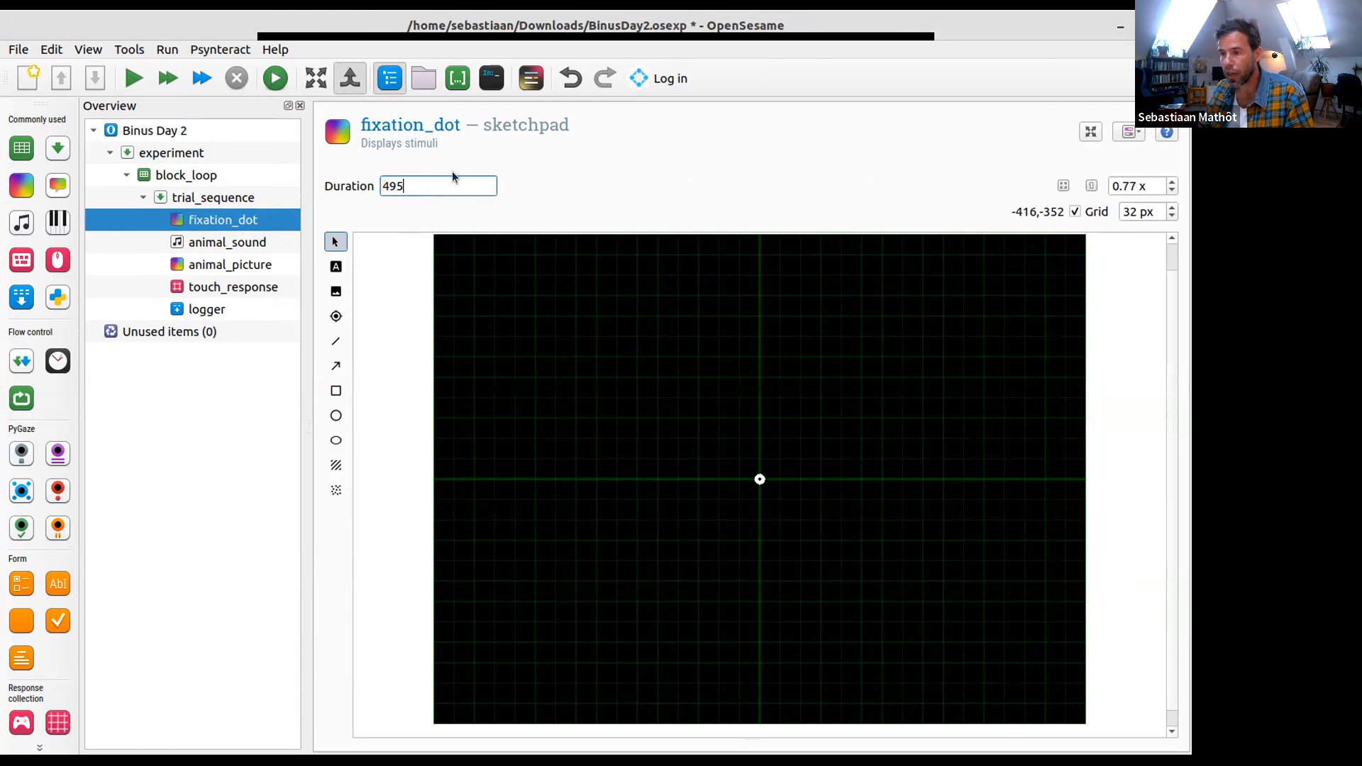
{"action": "key", "text": "Return"}
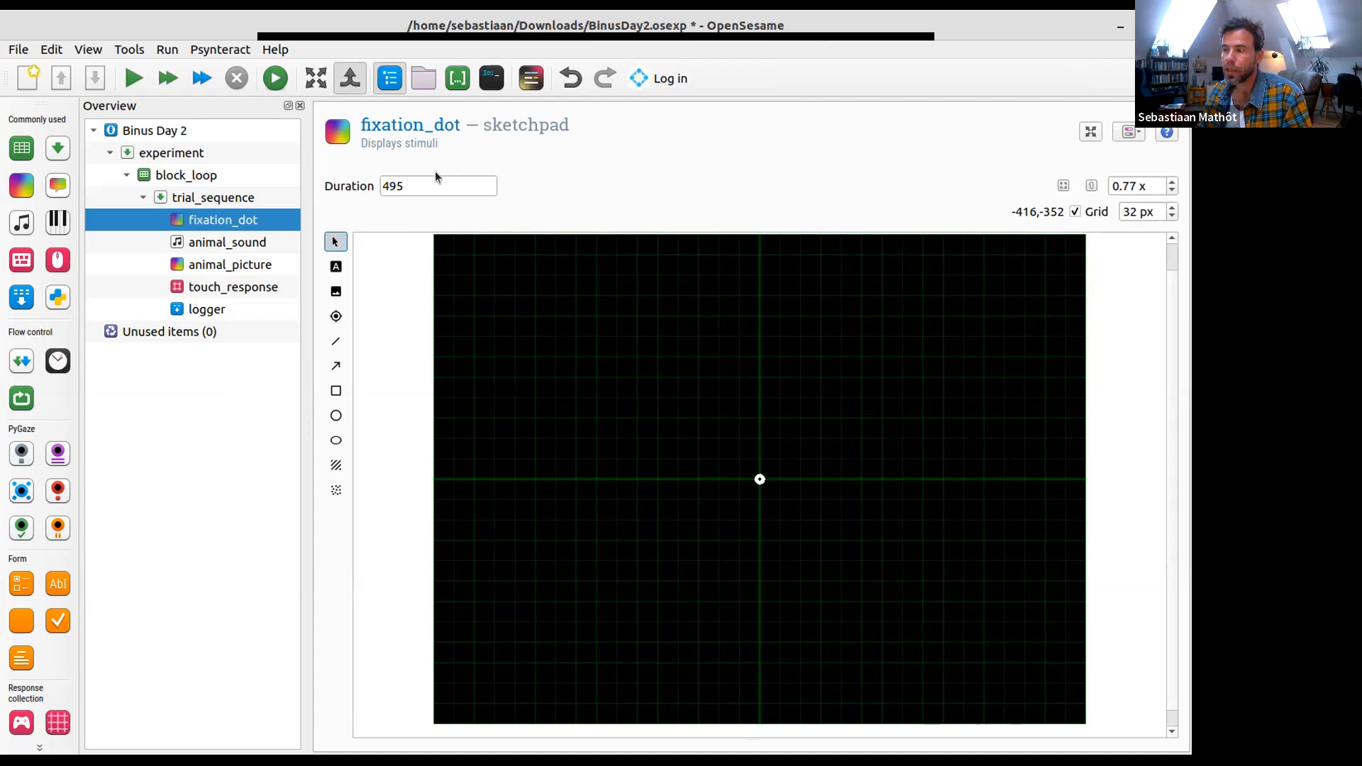
- Choose bark1.ogg from the file pool as the sound file of the animal_sound sampler
{"action": "left_click", "coordinate": [239, 242]}
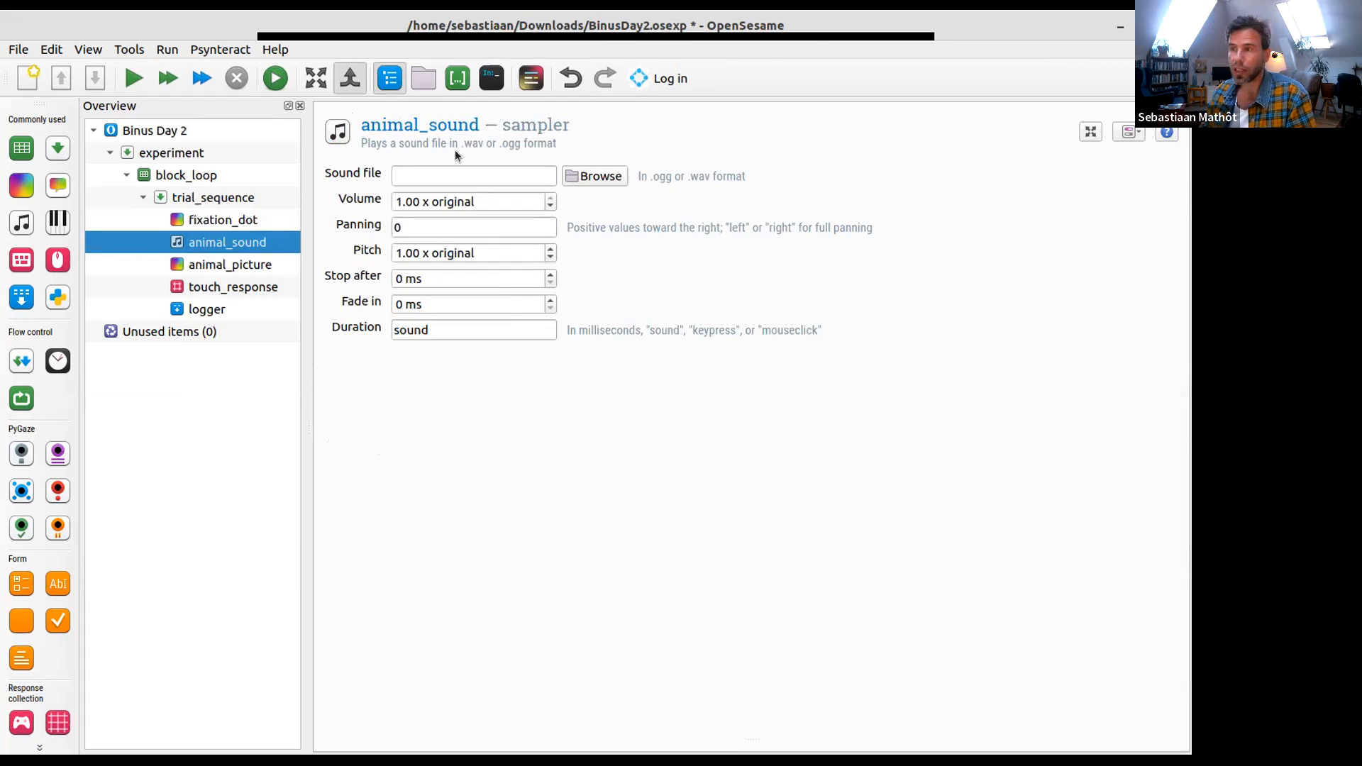
{"action": "left_click", "coordinate": [588, 176]}
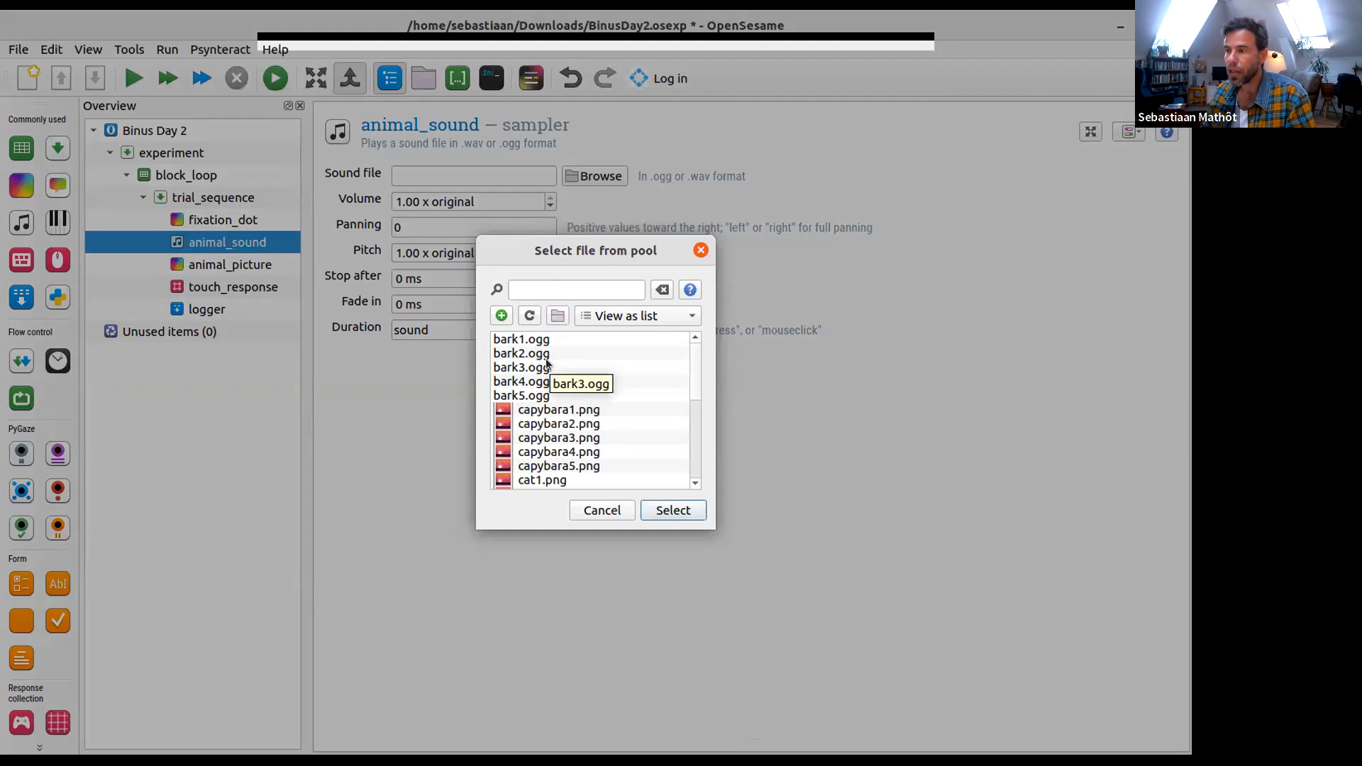
{"action": "left_click", "coordinate": [556, 340]}
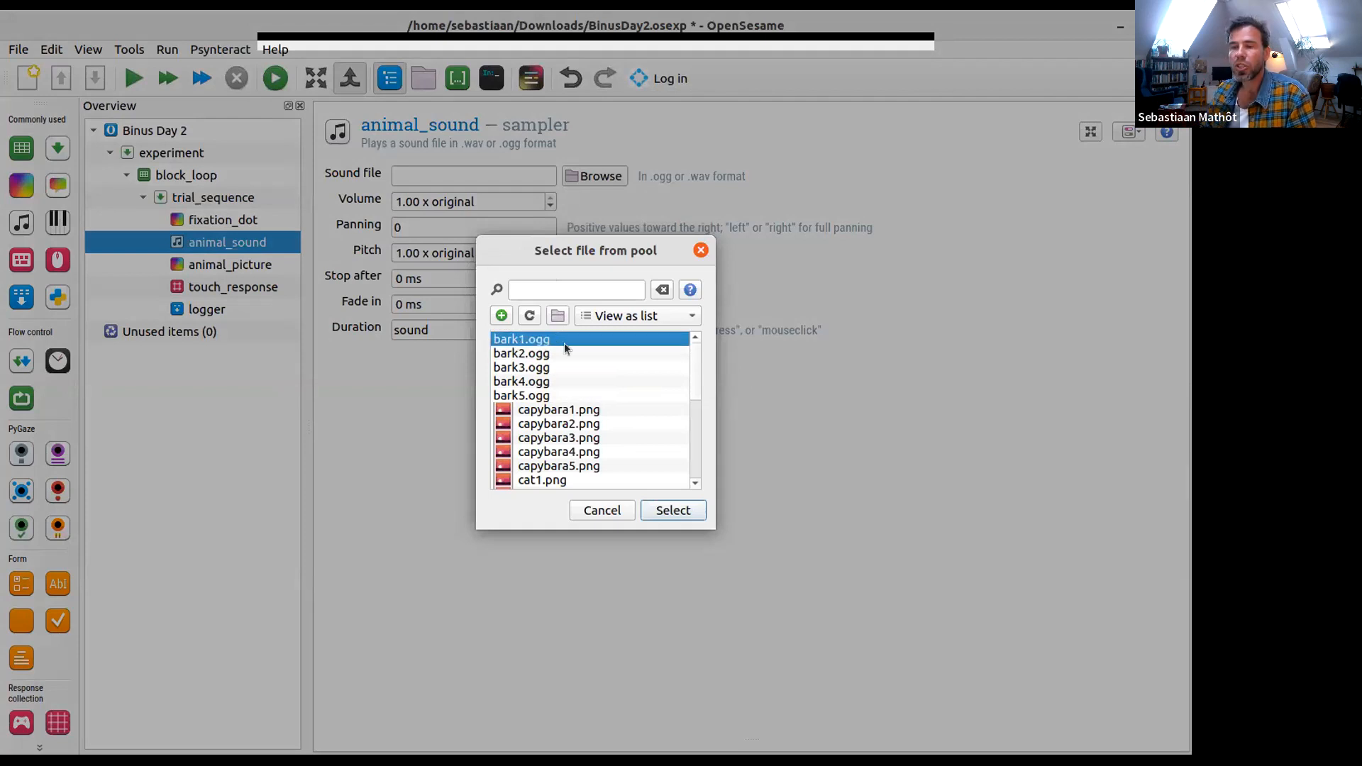
{"action": "left_click", "coordinate": [671, 511]}
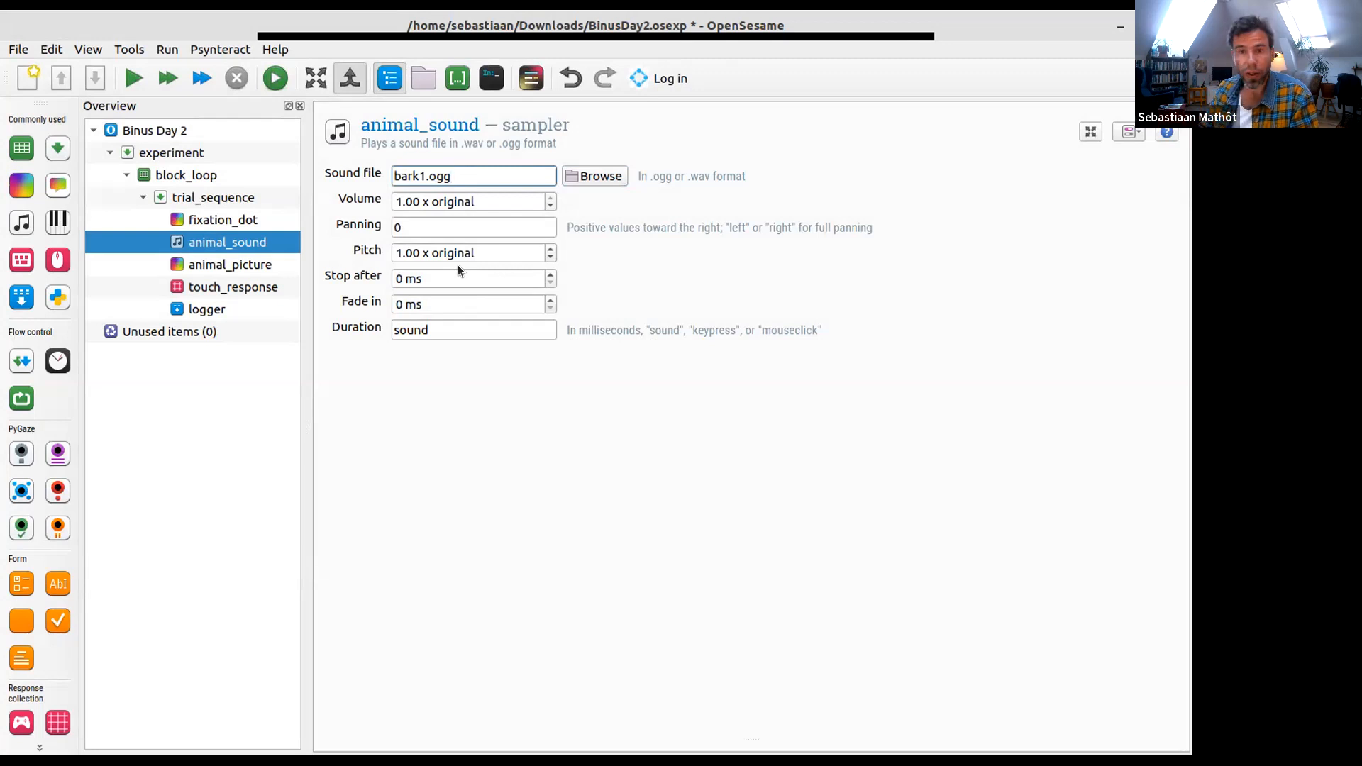
{"action": "key", "text": "ctrl+a"}
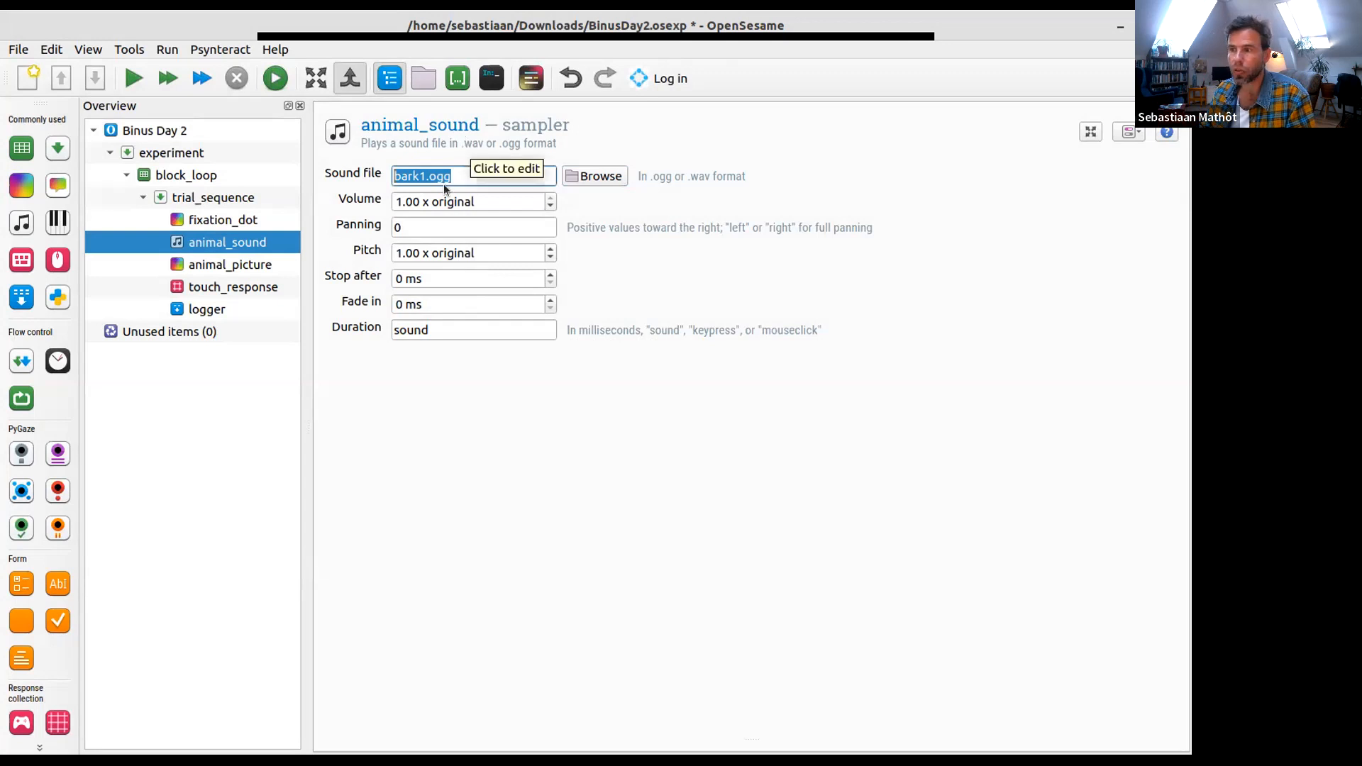
{"action": "left_click", "coordinate": [459, 168]}
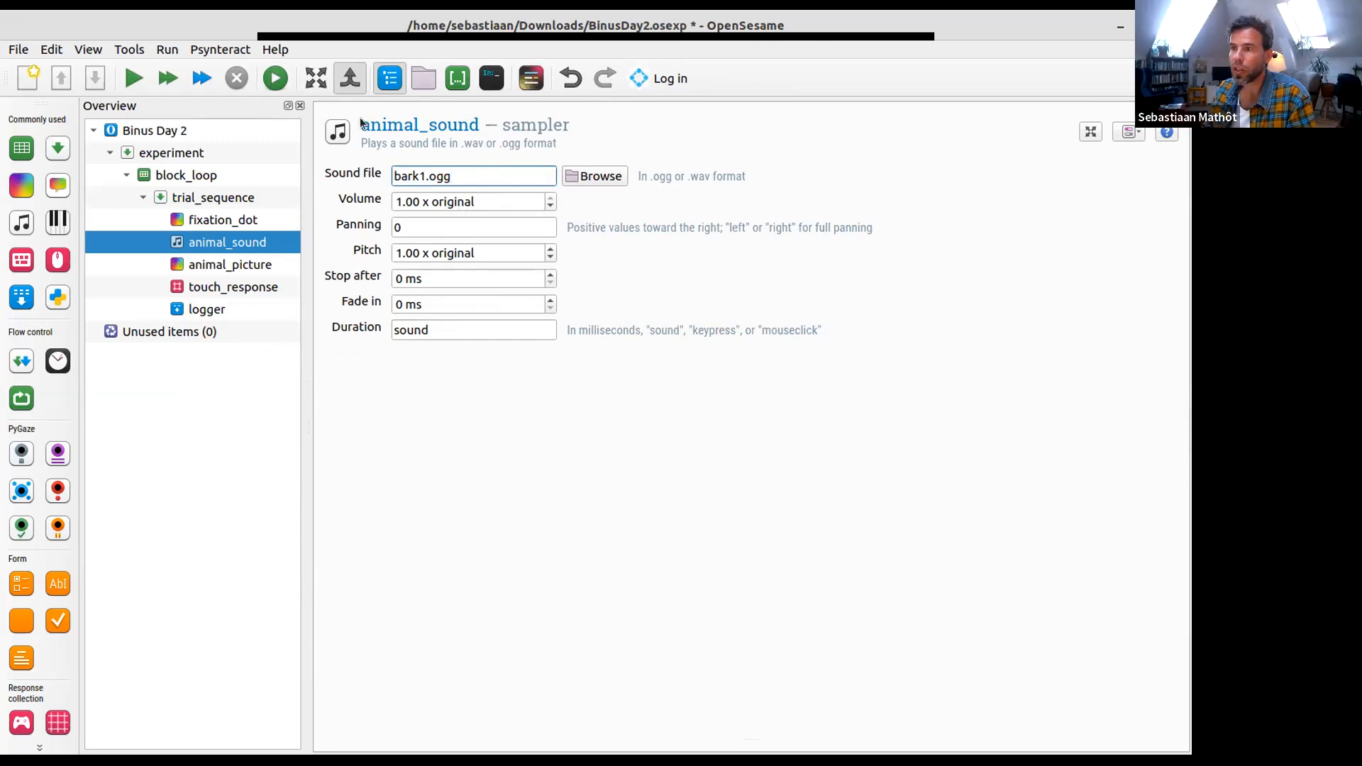
- Show the animal_sound settings docked beside the block_loop table, with the overview hidden and the panes resized to fit both
{"action": "left_click", "coordinate": [316, 80]}
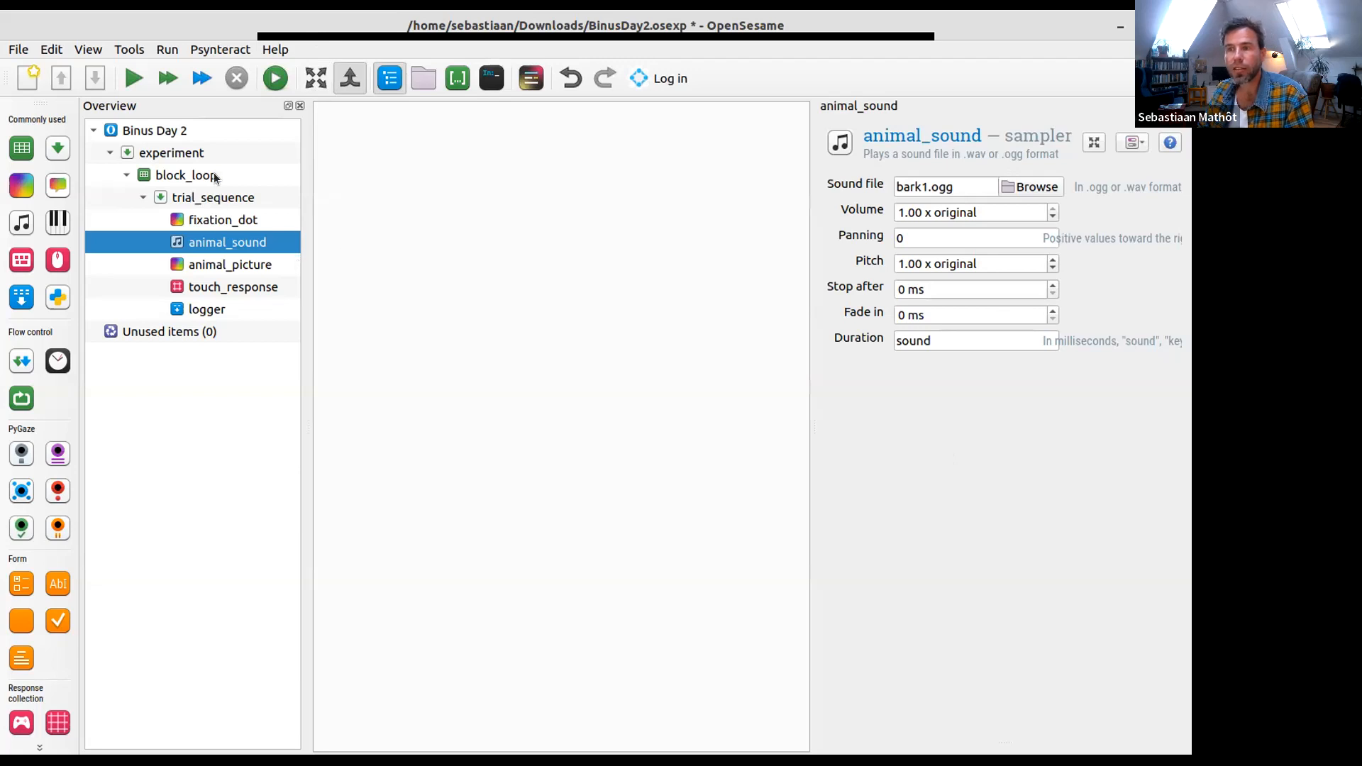
{"action": "left_click", "coordinate": [186, 175]}
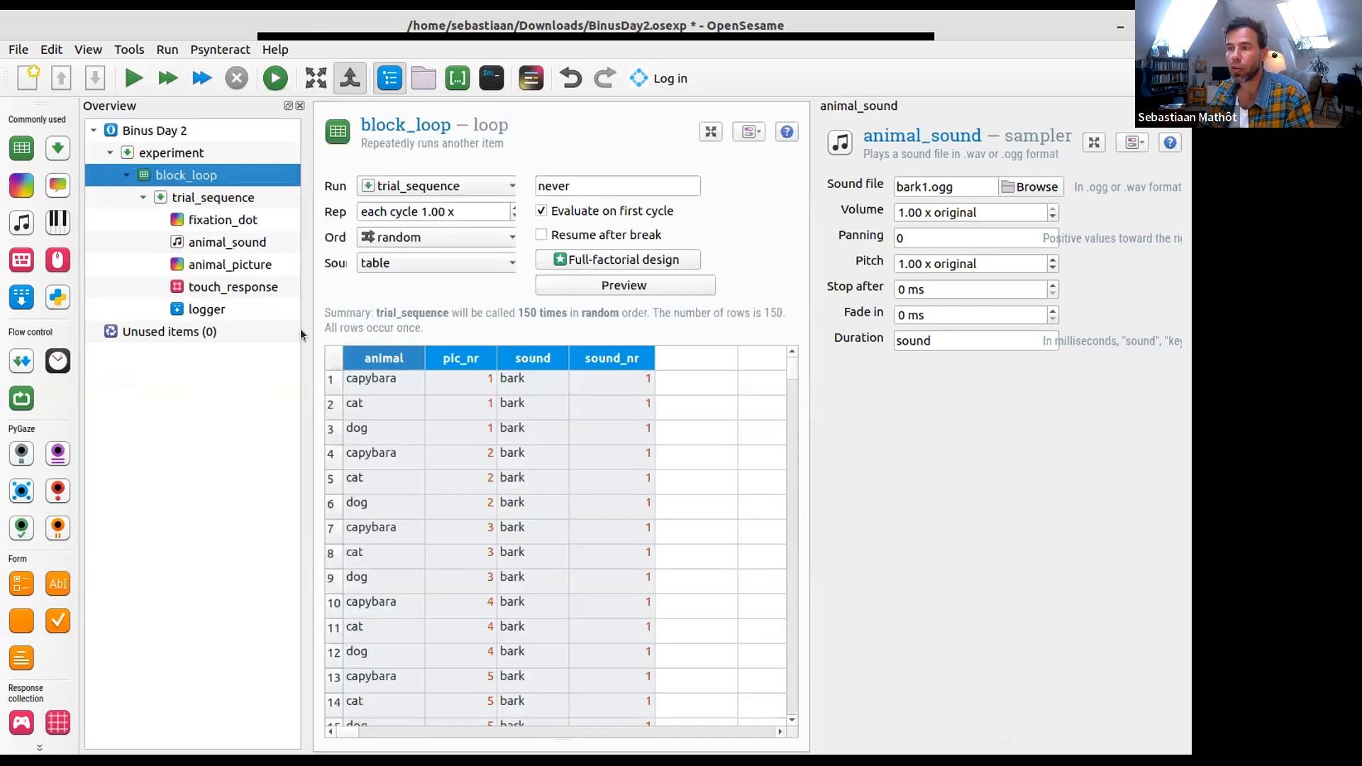
{"action": "left_click_drag", "start_coordinate": [307, 166], "coordinate": [200, 176]}
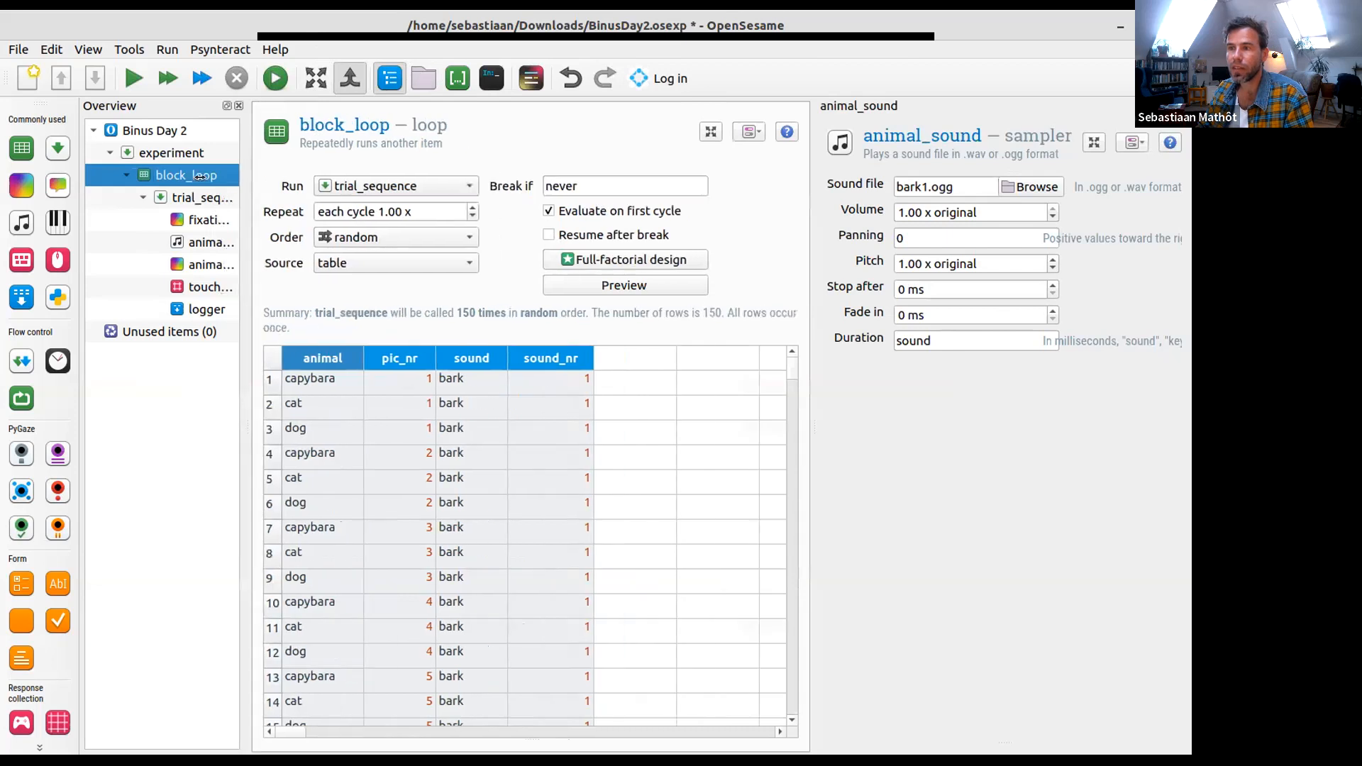
{"action": "left_click", "coordinate": [391, 78]}
{"action": "left_click_drag", "start_coordinate": [809, 234], "coordinate": [596, 251]}
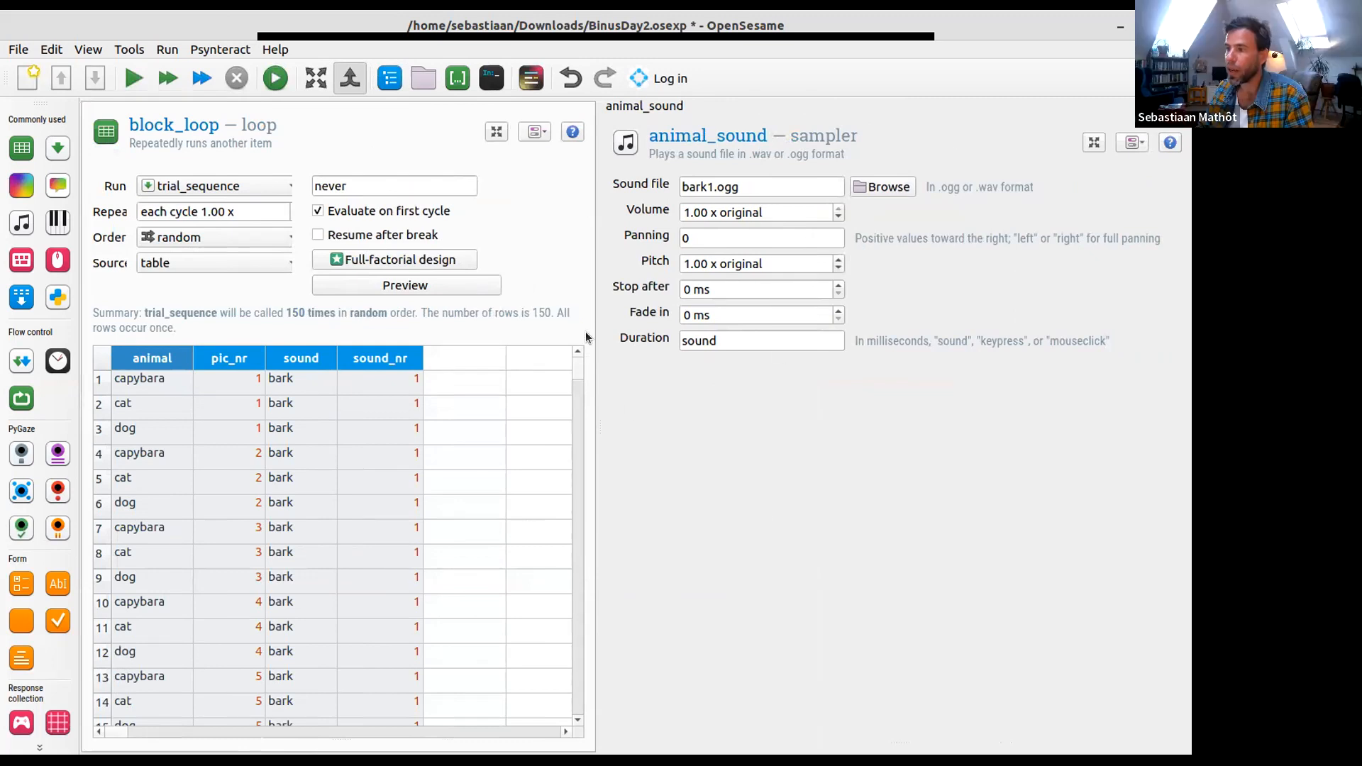
{"action": "left_click_drag", "start_coordinate": [595, 327], "coordinate": [666, 340]}
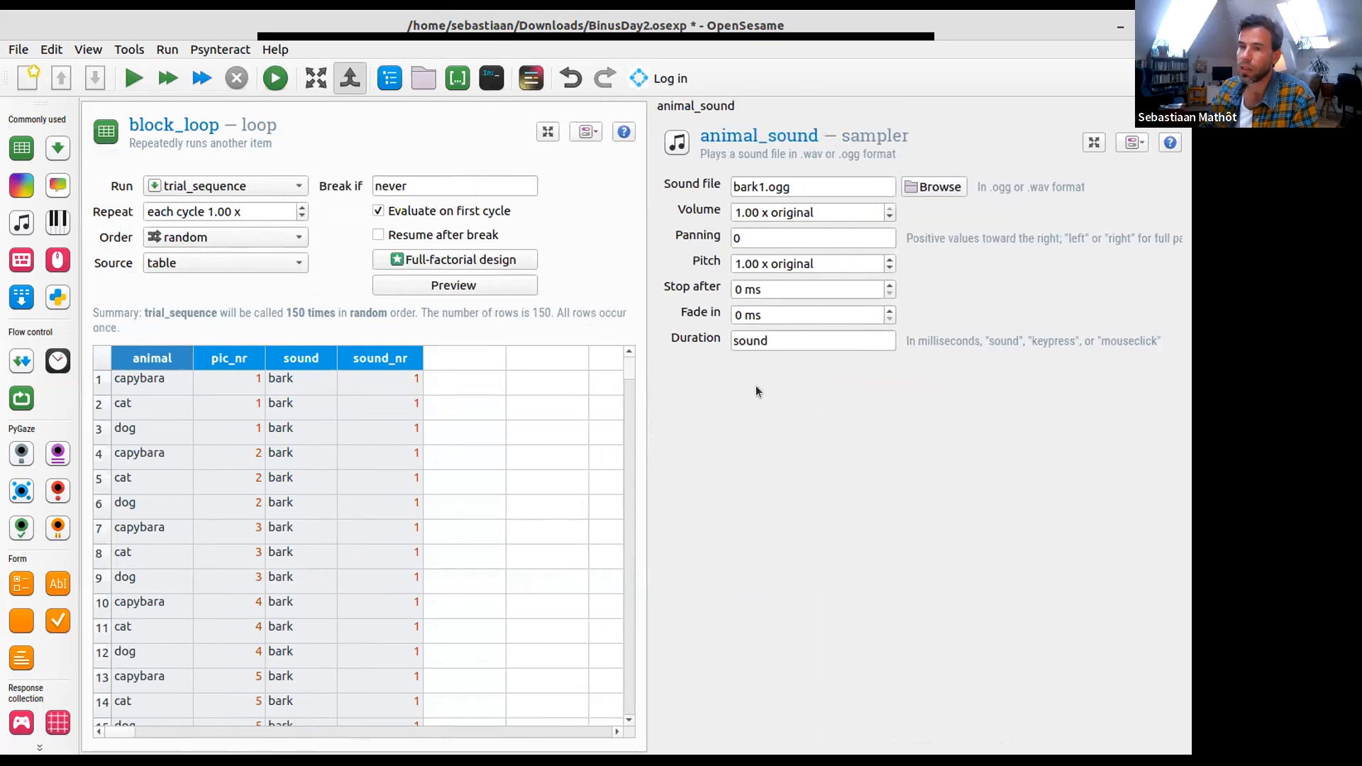
- Replace the fixed number in animal_sound's sound file name with the sound_nr variable, giving bark[sound_nr].ogg
{"action": "left_click", "coordinate": [756, 185]}
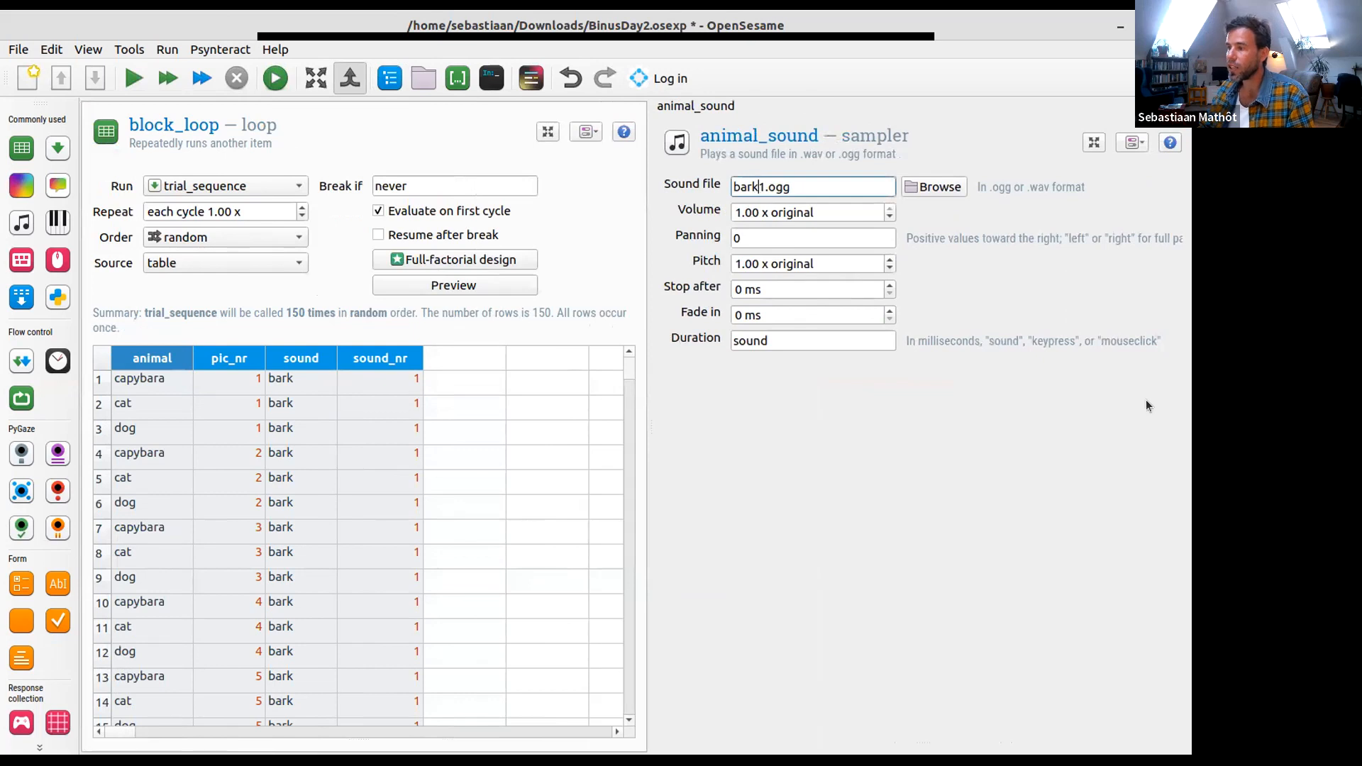
{"action": "key", "text": "shift+Right"}
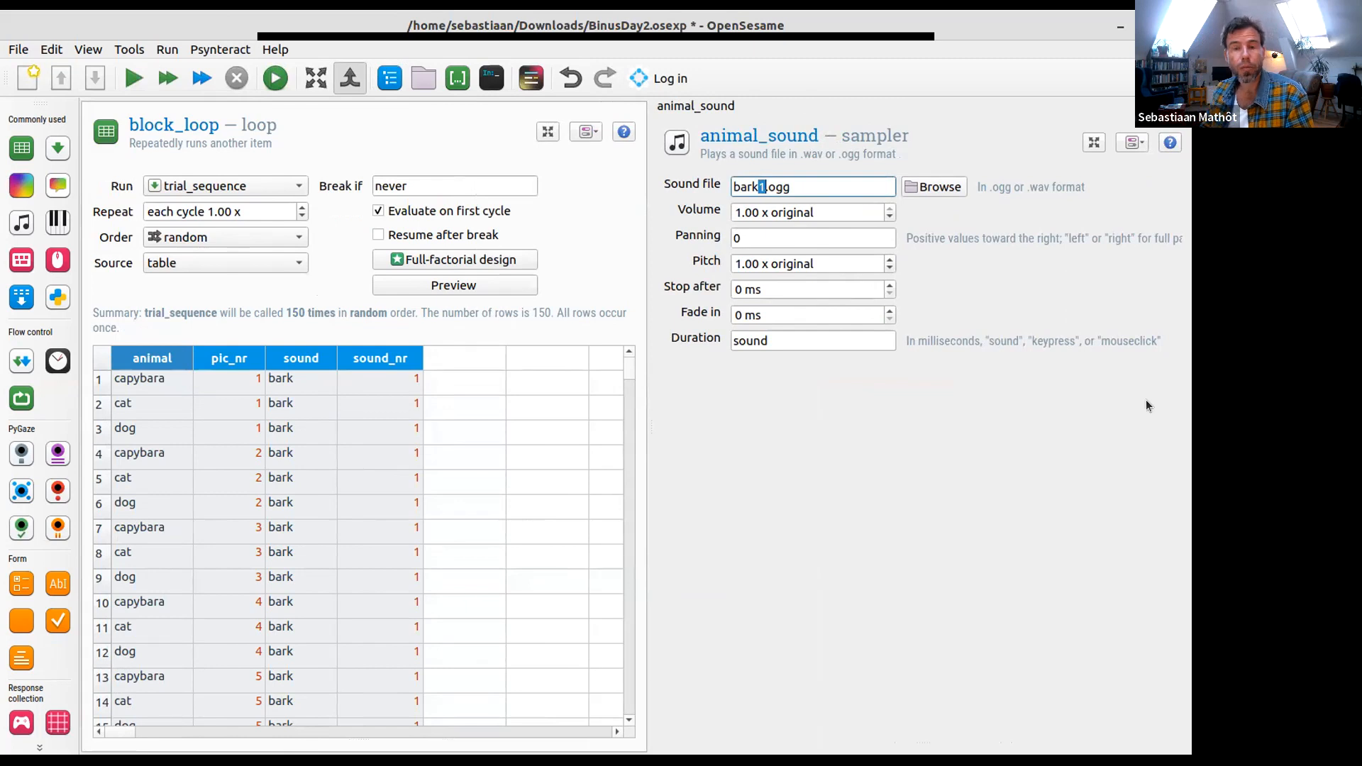
{"action": "type", "text": "[]"}
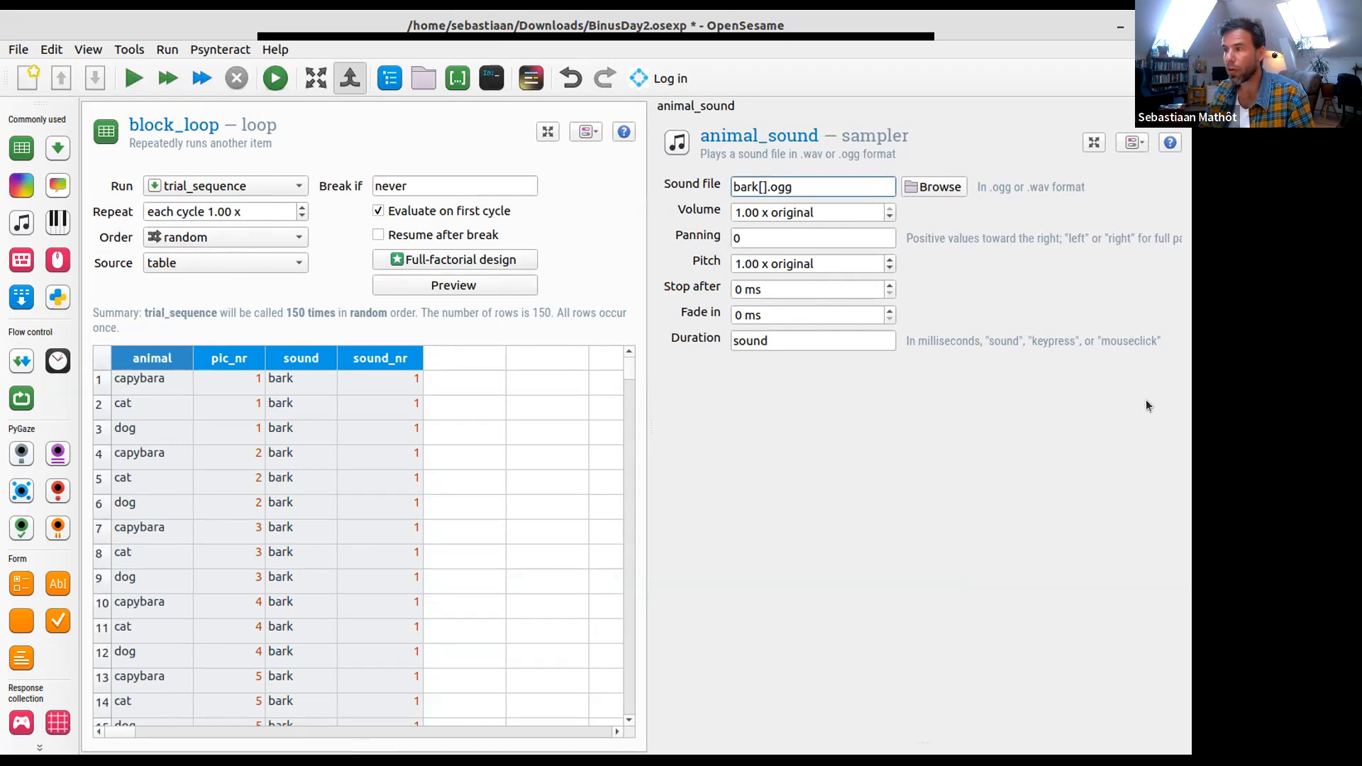
{"action": "key", "text": "shift+Left"}
{"action": "key", "text": "shift+Left"}
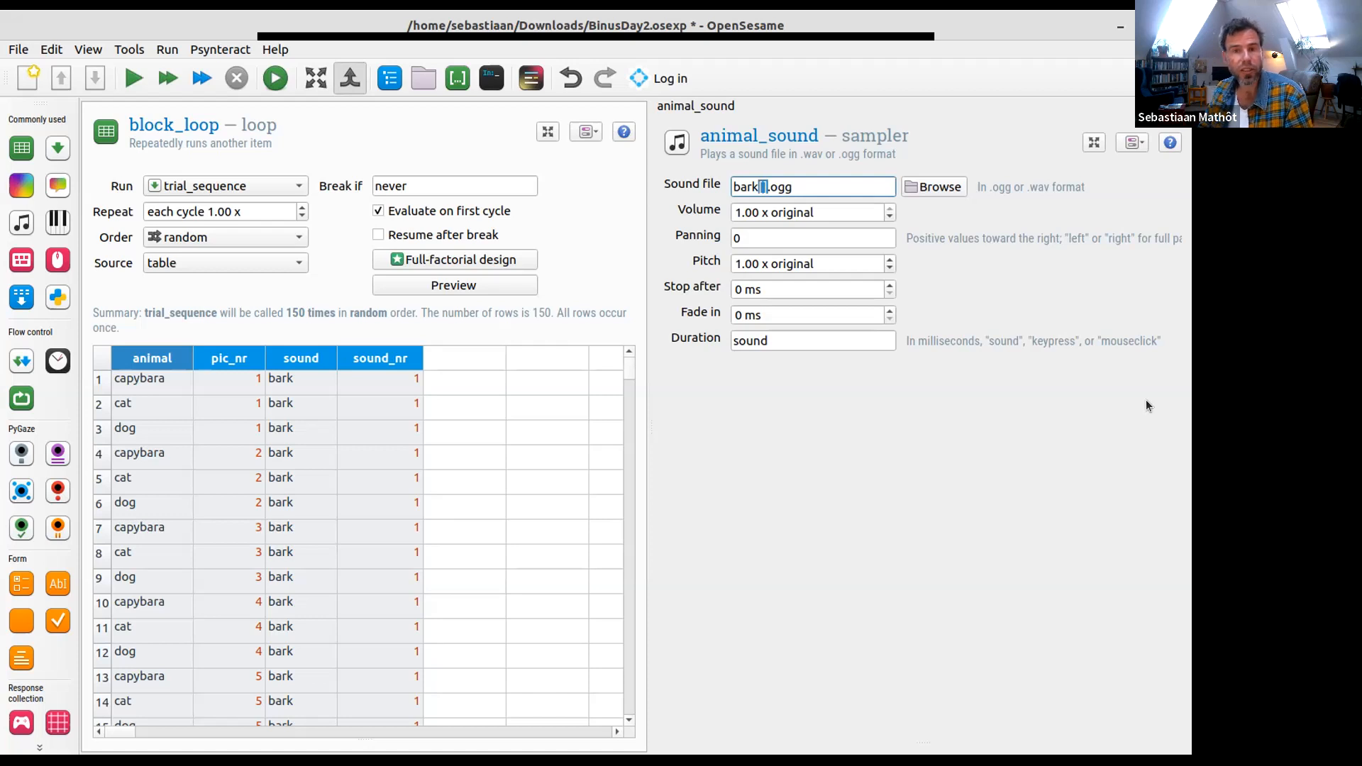
{"action": "key", "text": "Right"}
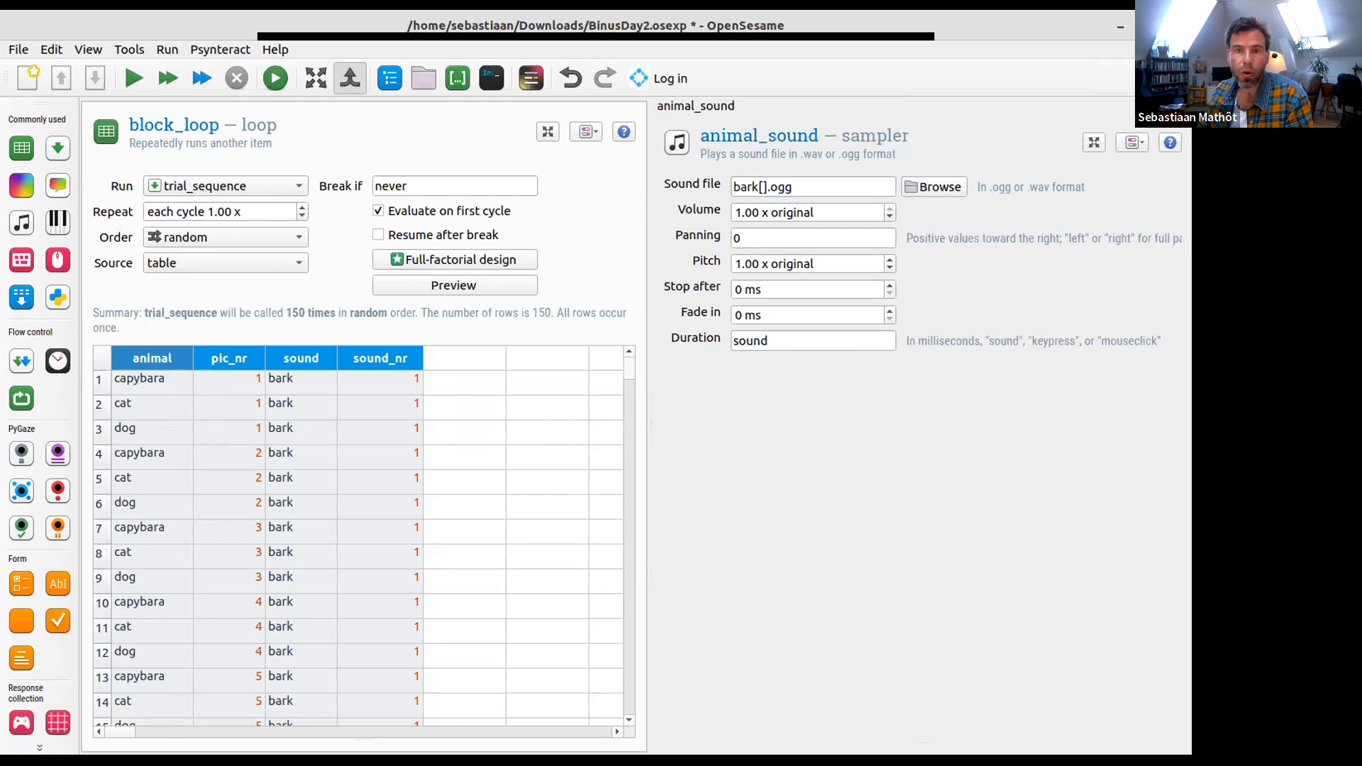
{"action": "left_click", "coordinate": [905, 375]}
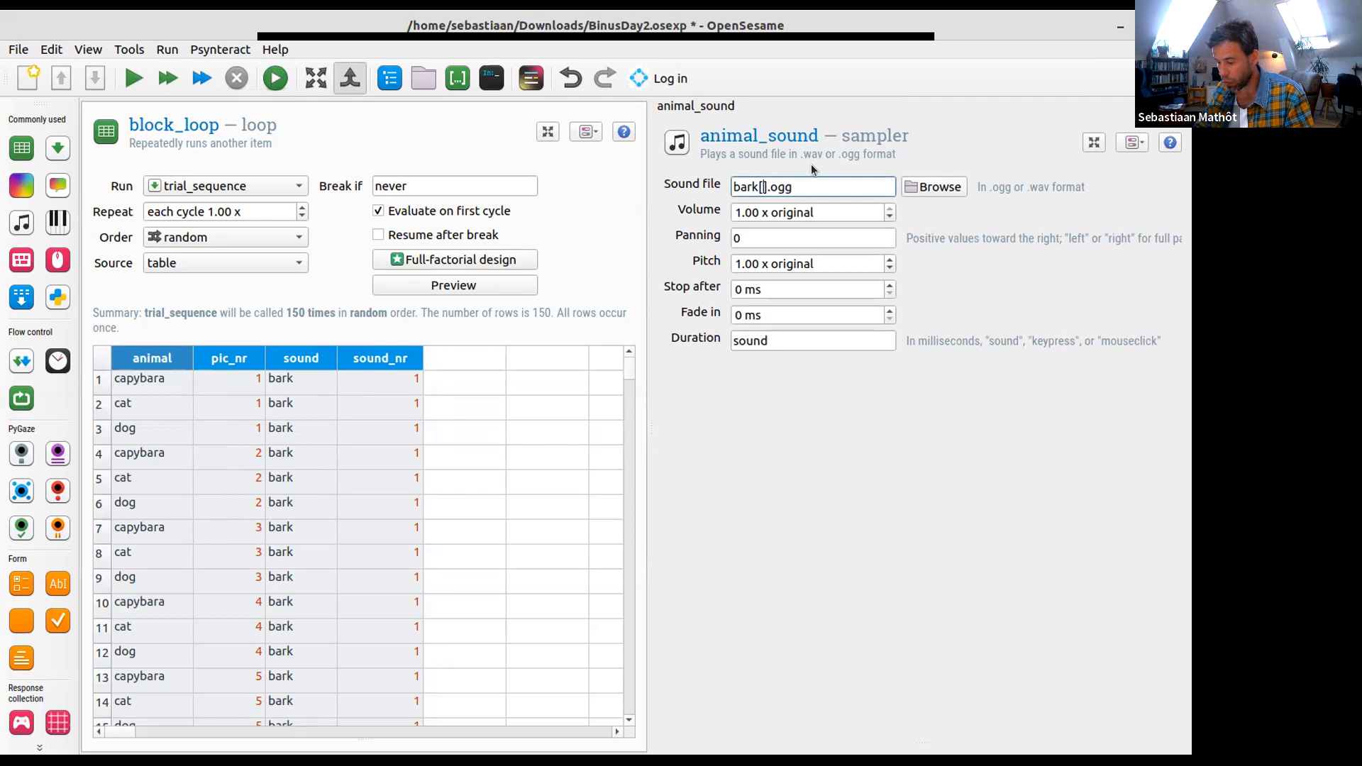
{"action": "type", "text": "sound_nr"}
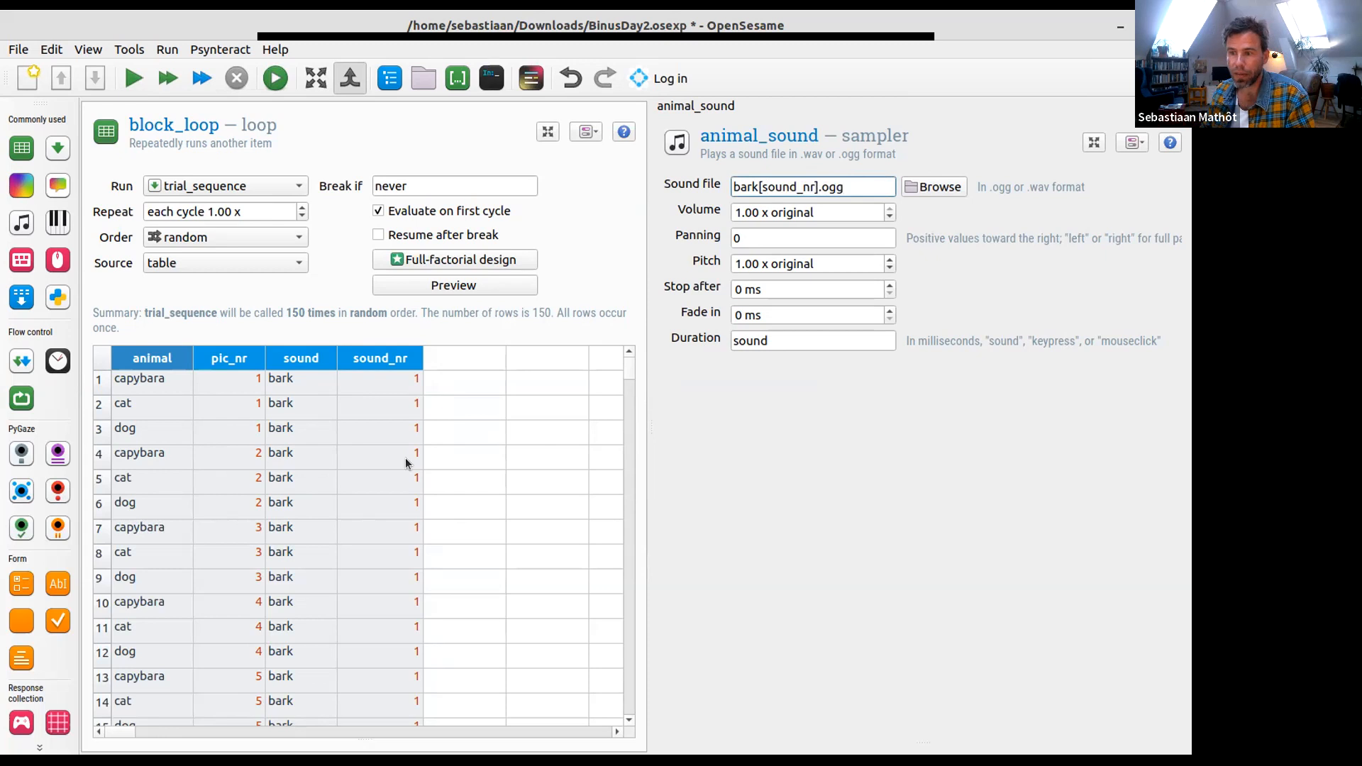
- Check the sound columns in the block_loop table and replace bark with the sound variable, making the sound file [sound][sound_nr].ogg
{"action": "scroll", "coordinate": [441, 509], "scroll_direction": "down", "scroll_amount": 17}
{"action": "scroll", "coordinate": [427, 533], "scroll_direction": "down", "scroll_amount": 7}
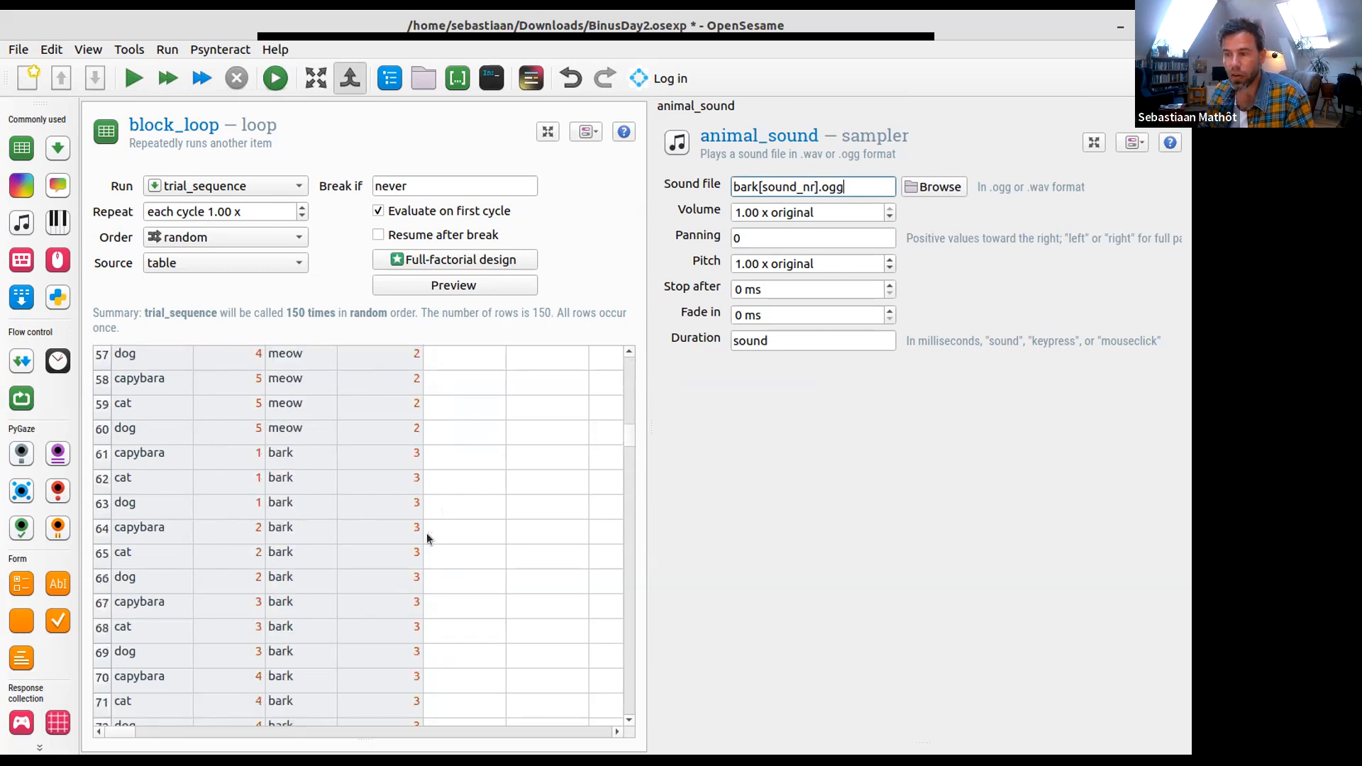
{"action": "left_click", "coordinate": [416, 486]}
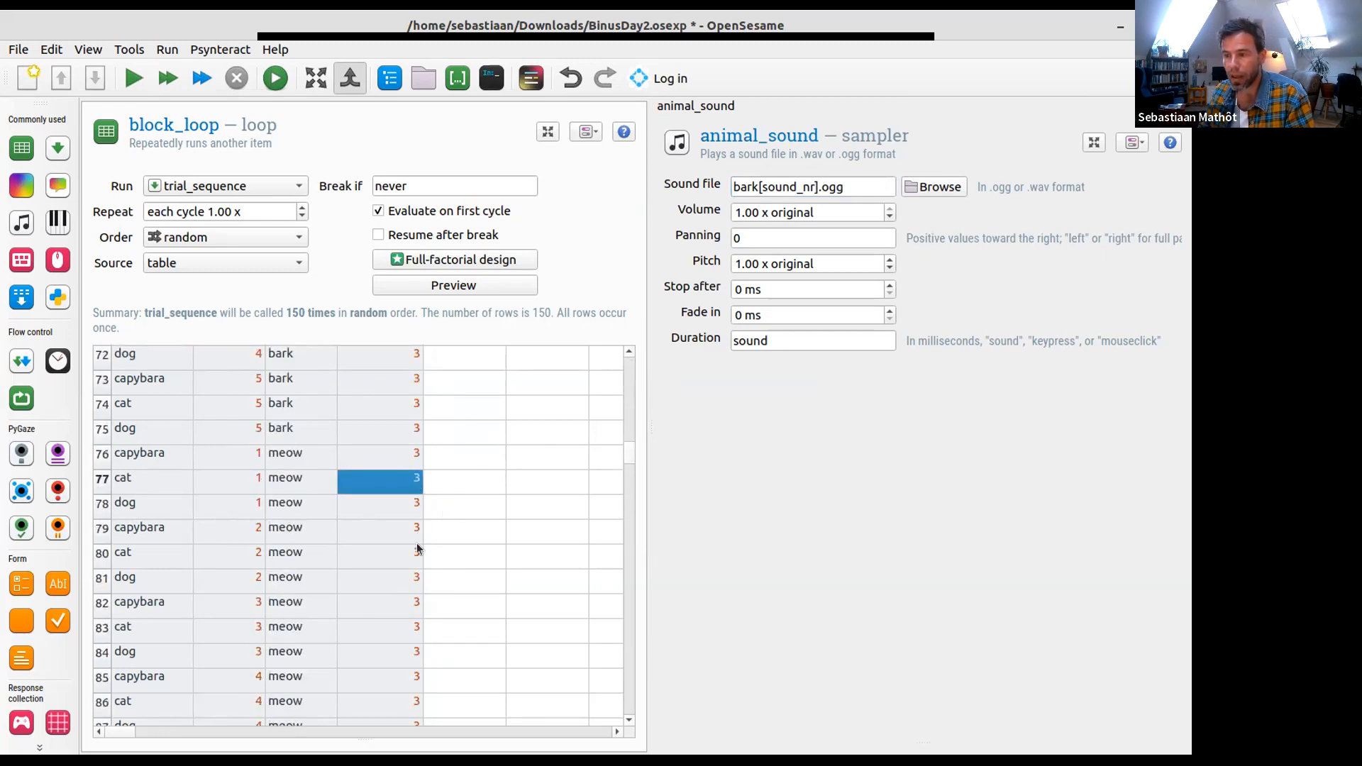
{"action": "left_click", "coordinate": [407, 400]}
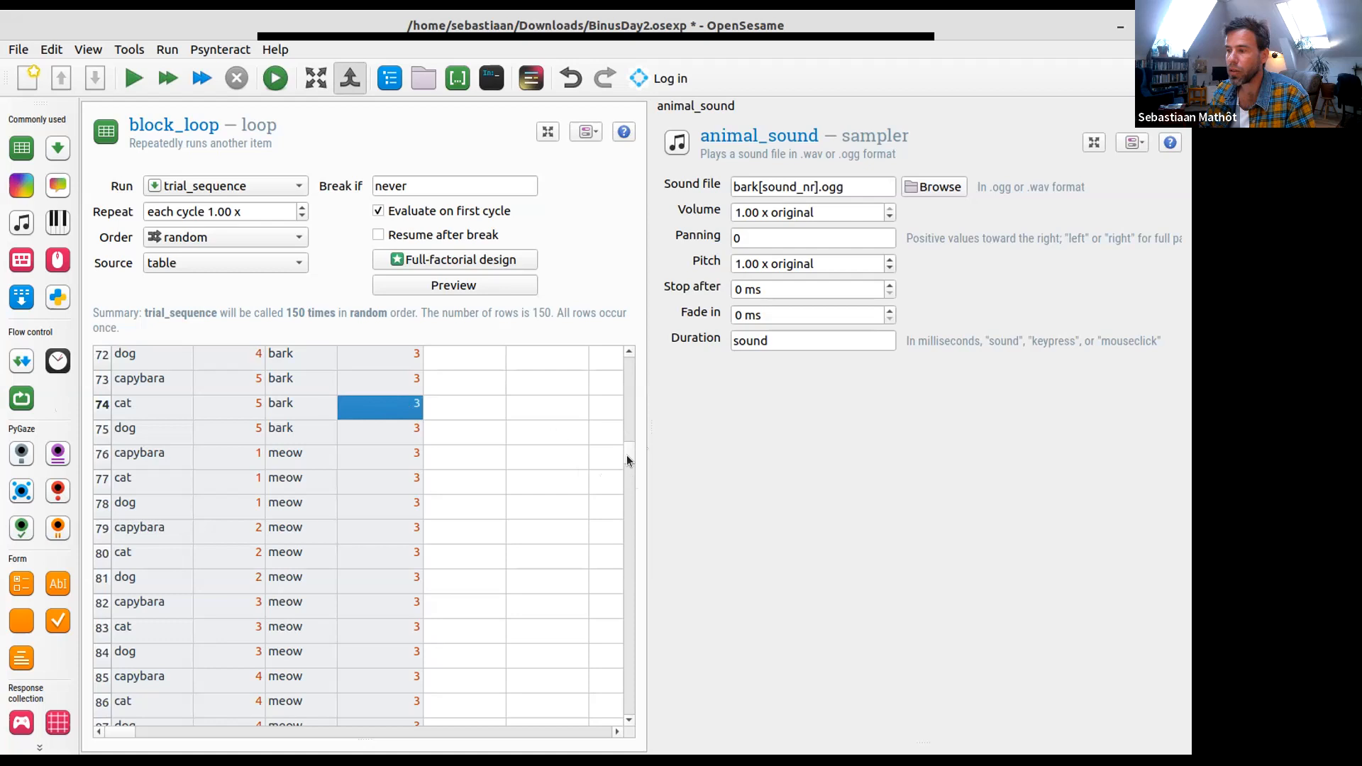
{"action": "left_click_drag", "start_coordinate": [624, 450], "coordinate": [637, 313]}
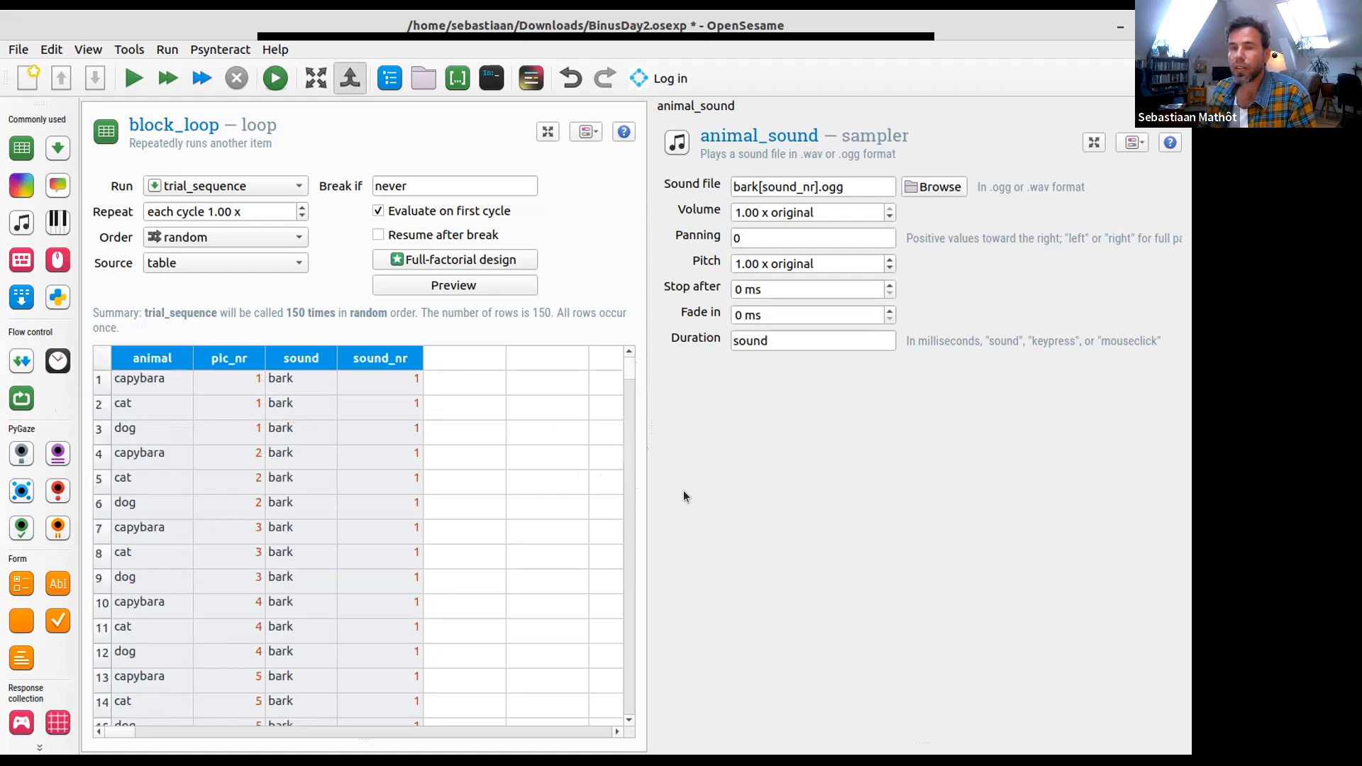
{"action": "left_click", "coordinate": [793, 187]}
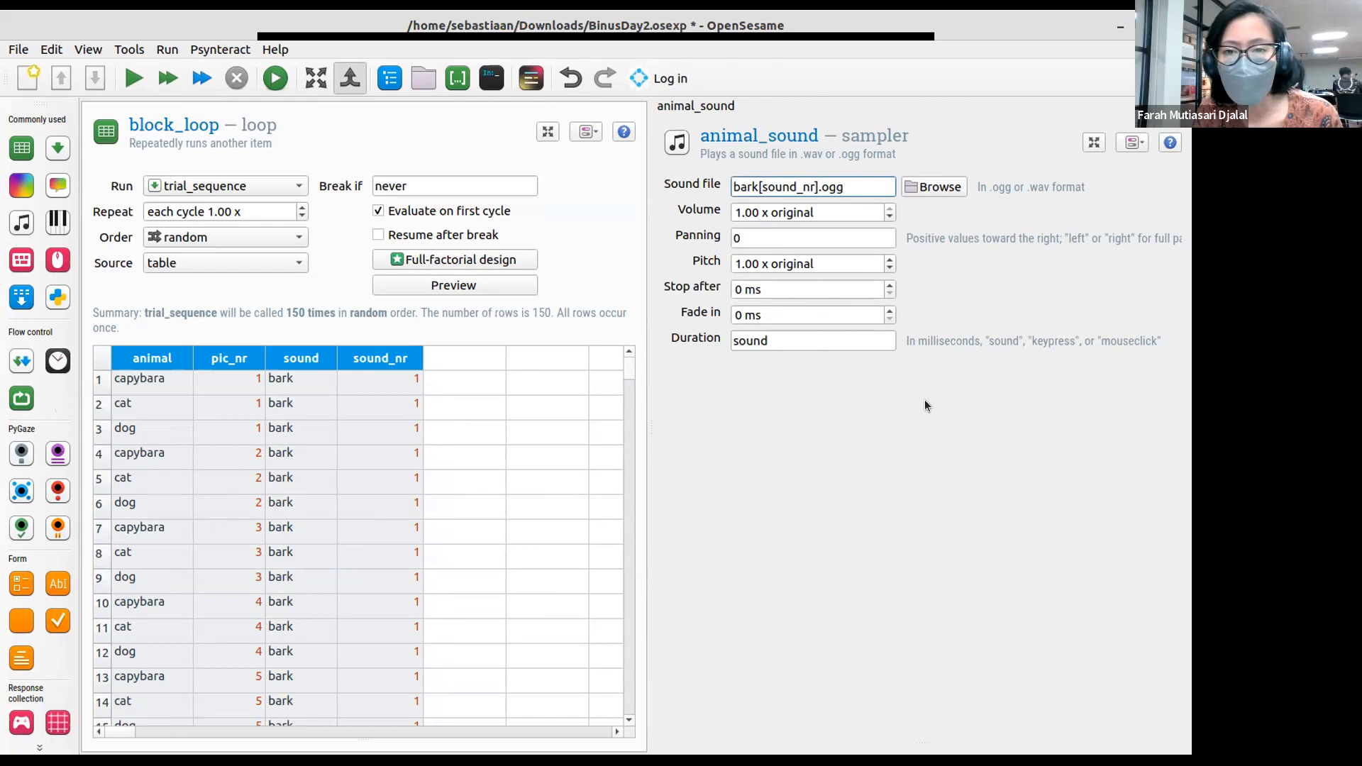
{"action": "key", "text": "ctrl+shift+Left"}
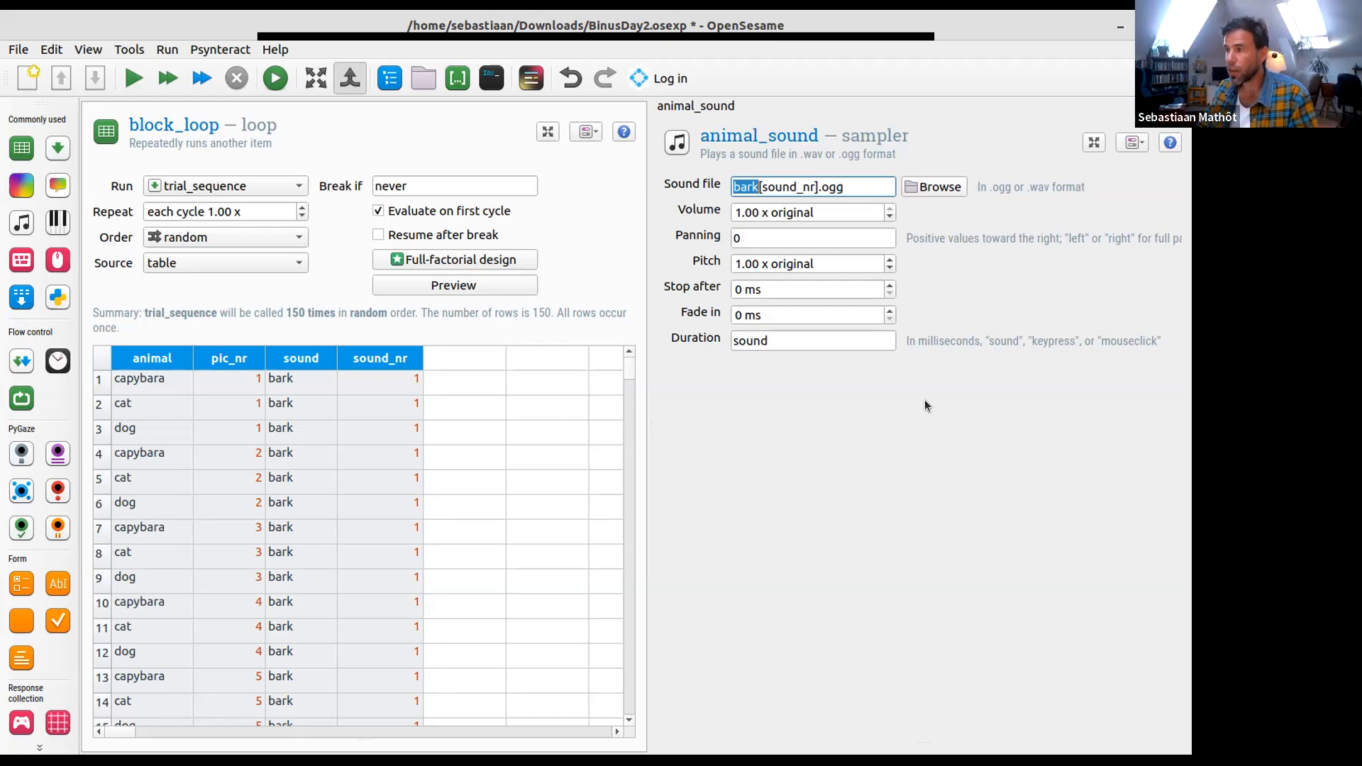
{"action": "type", "text": "[sound]["}
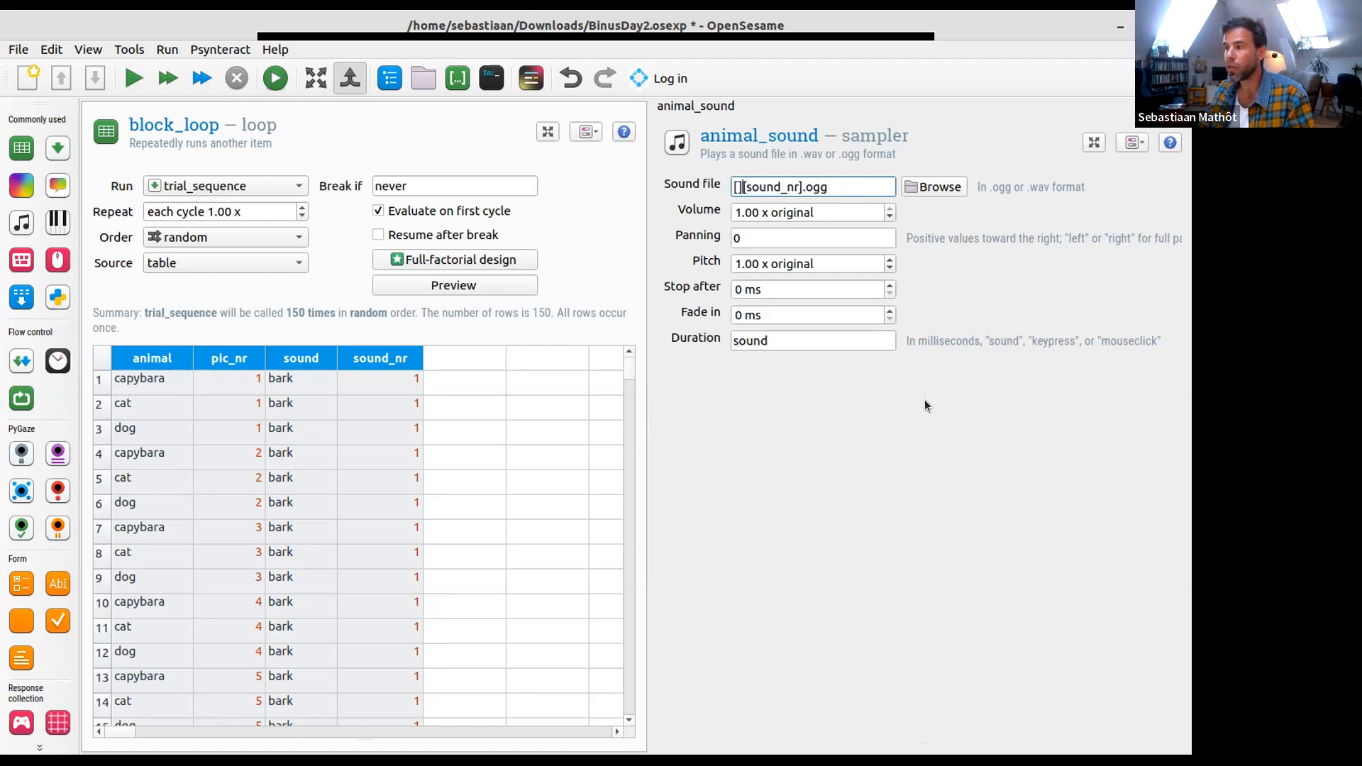
{"action": "type", "text": "sound"}
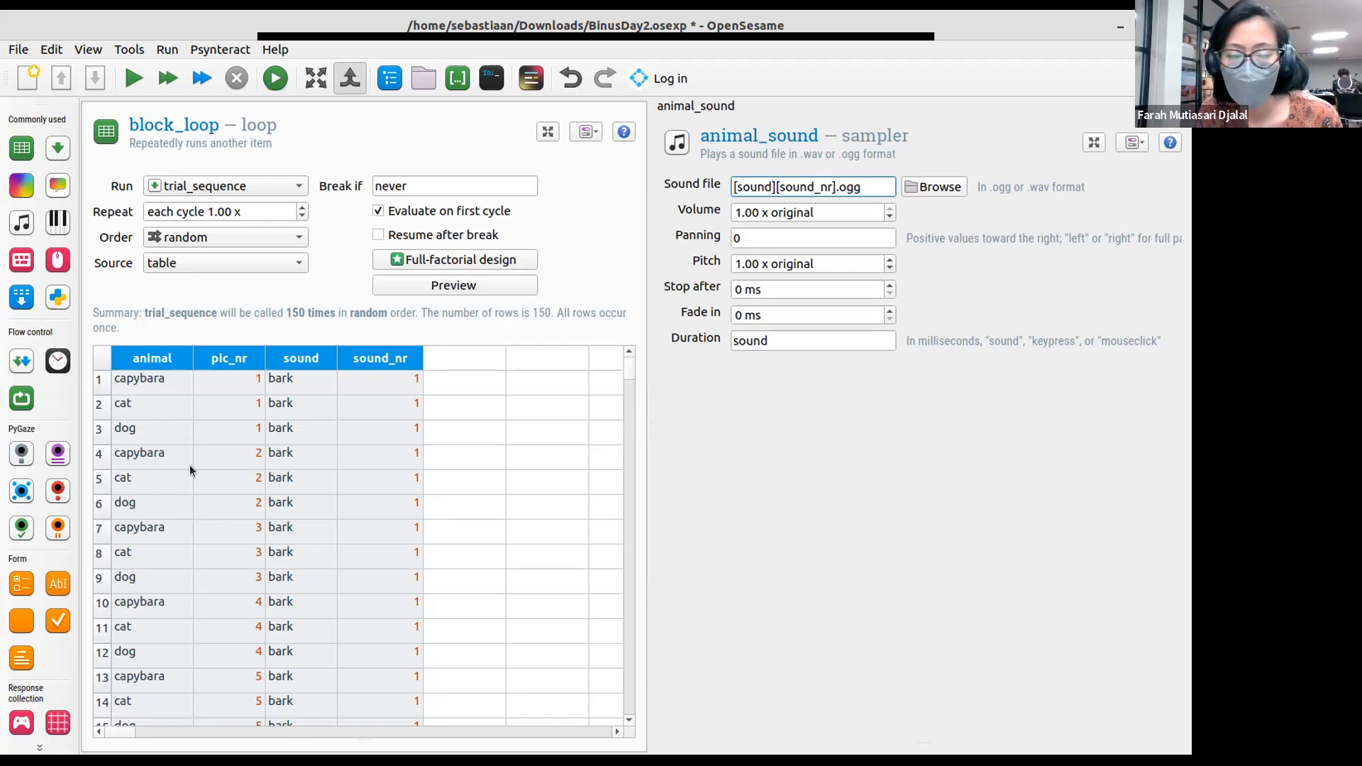
- Compare sample rows of the block_loop table, such as rows 5 and 30, with the variables and .ogg extension in animal_sound's sound file name
{"action": "left_click", "coordinate": [156, 488]}
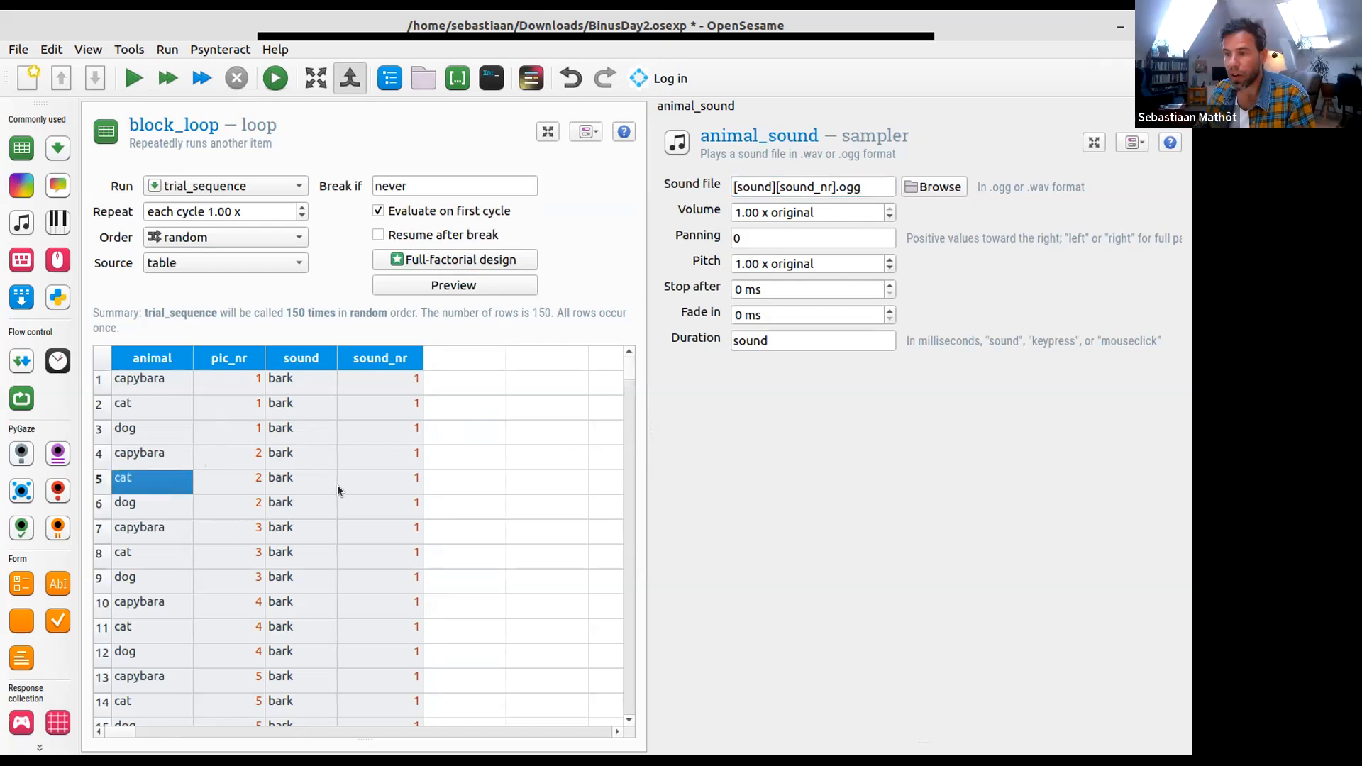
{"action": "left_click", "coordinate": [111, 480]}
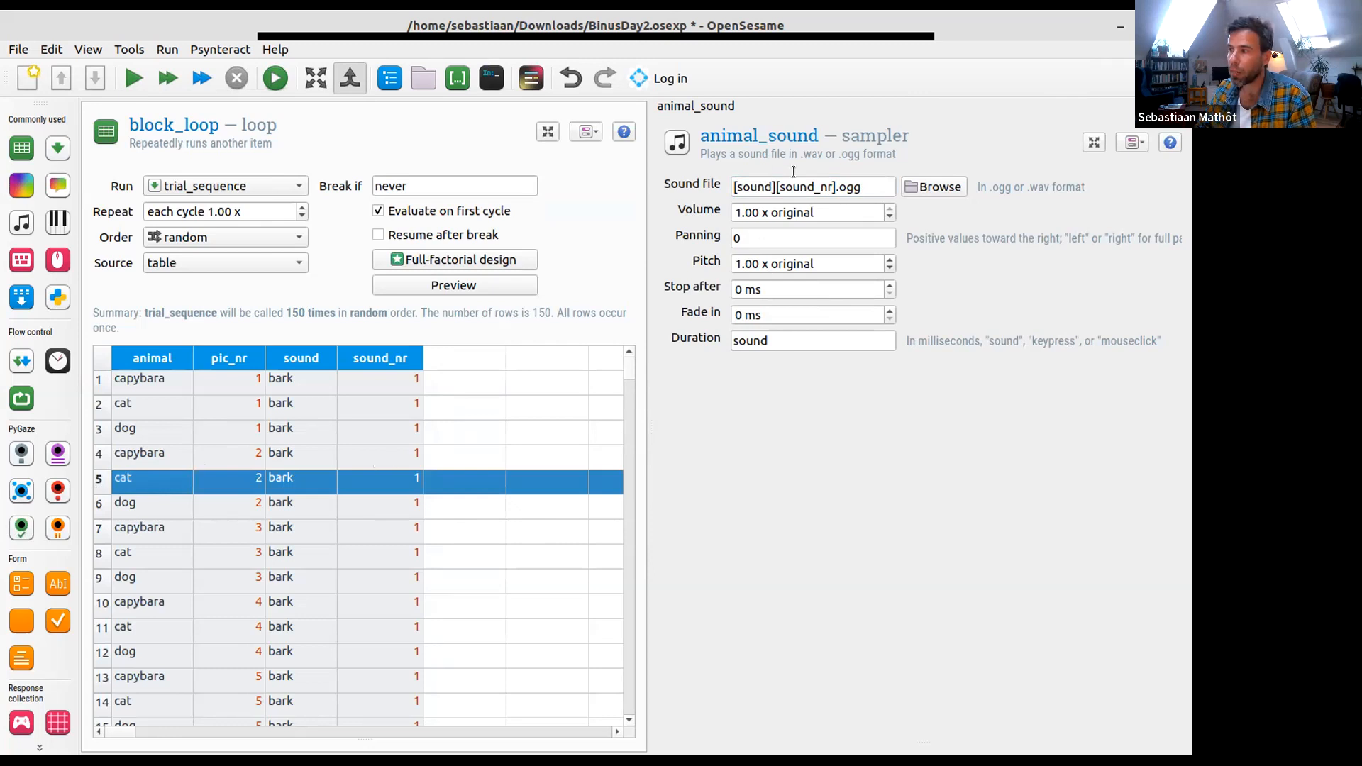
{"action": "scroll", "coordinate": [298, 539], "scroll_direction": "down", "scroll_amount": 9}
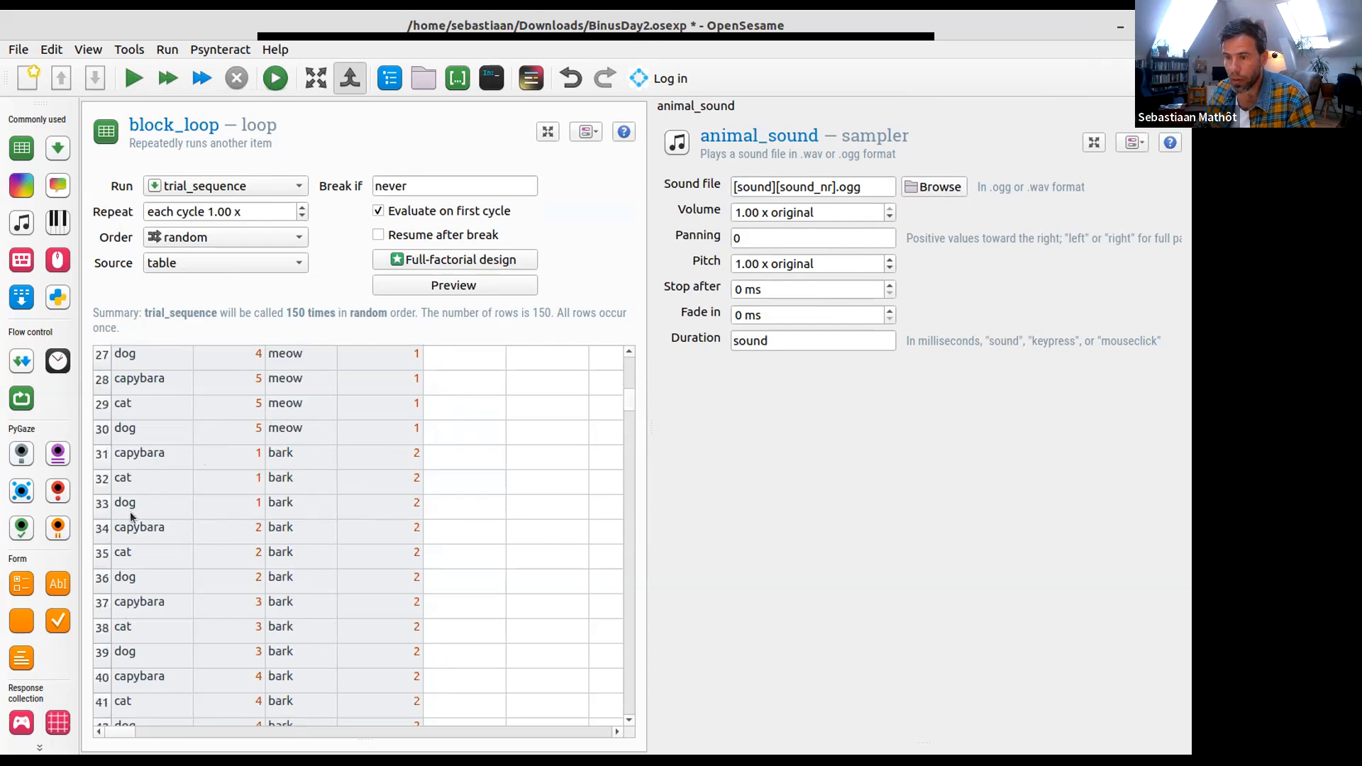
{"action": "left_click", "coordinate": [109, 428]}
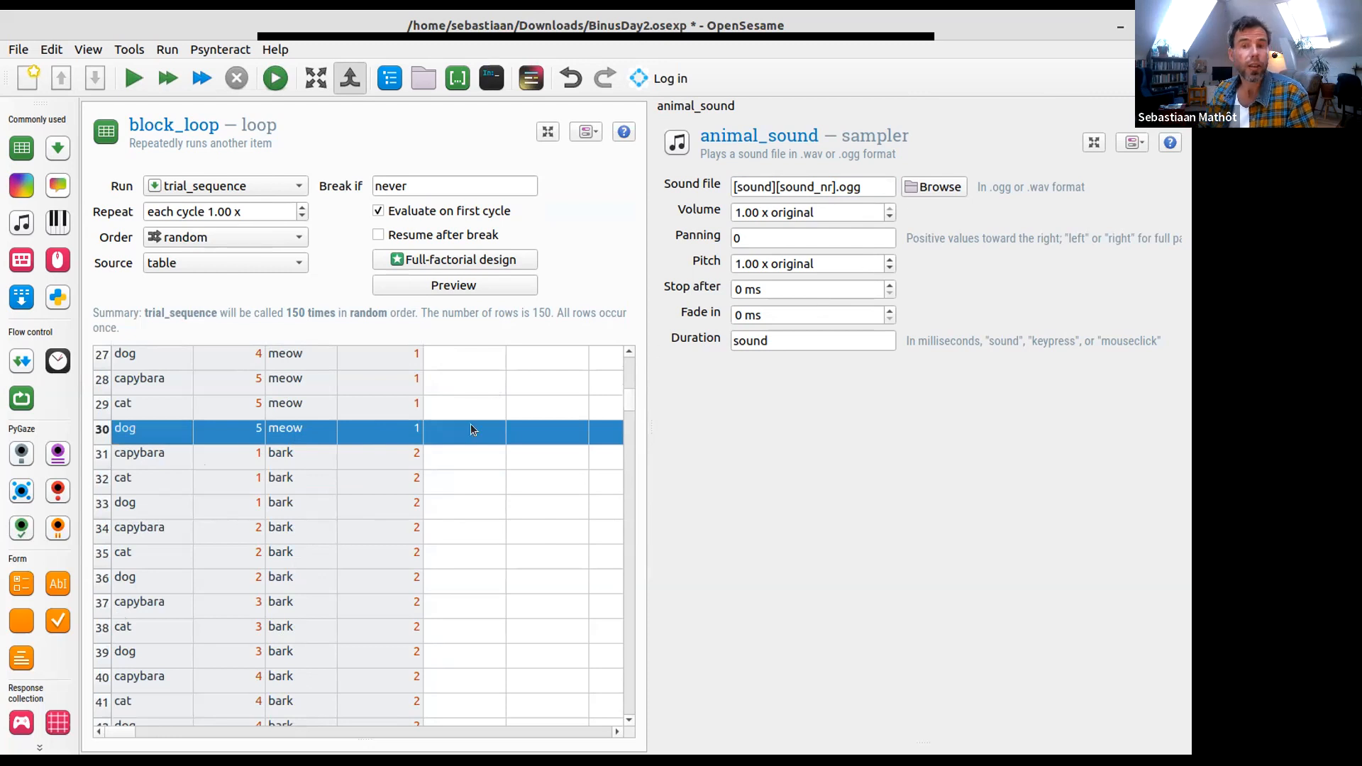
{"action": "left_click", "coordinate": [409, 438]}
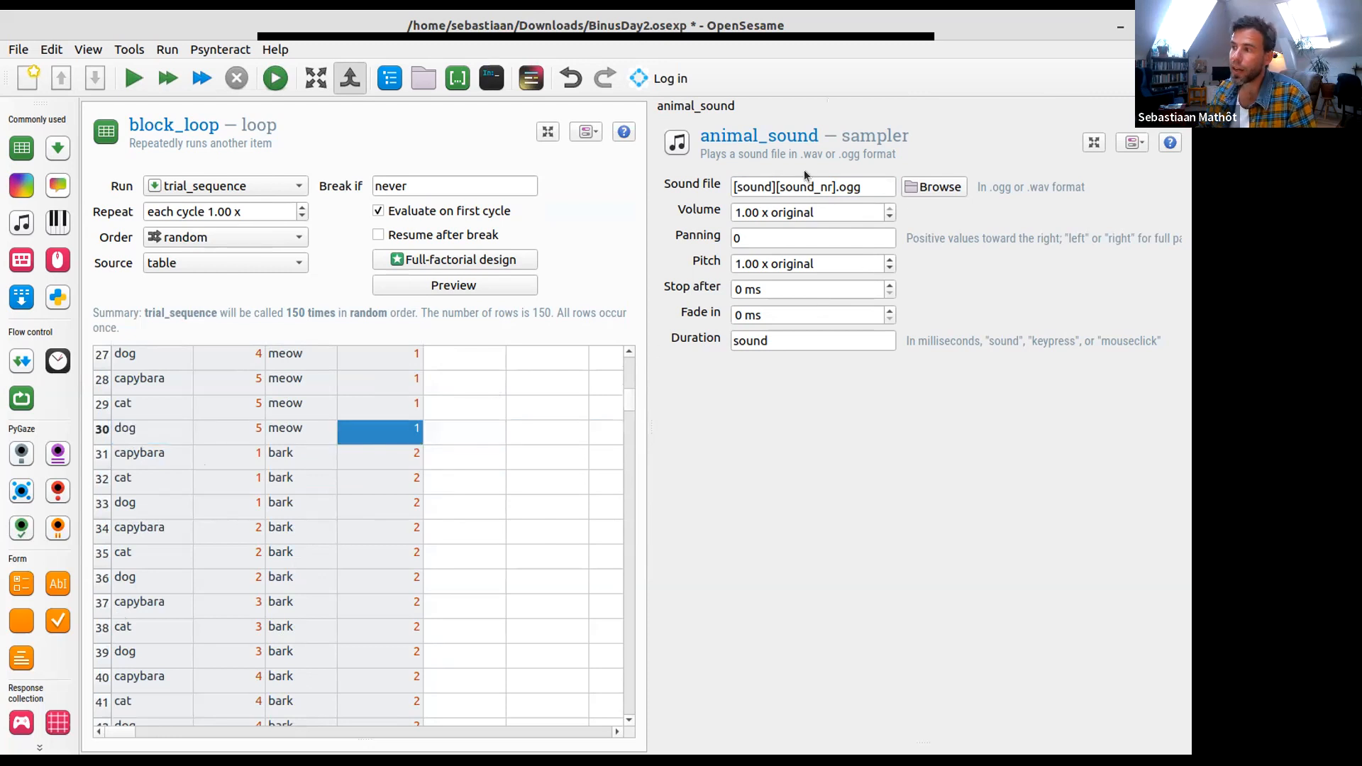
{"action": "left_click", "coordinate": [868, 181]}
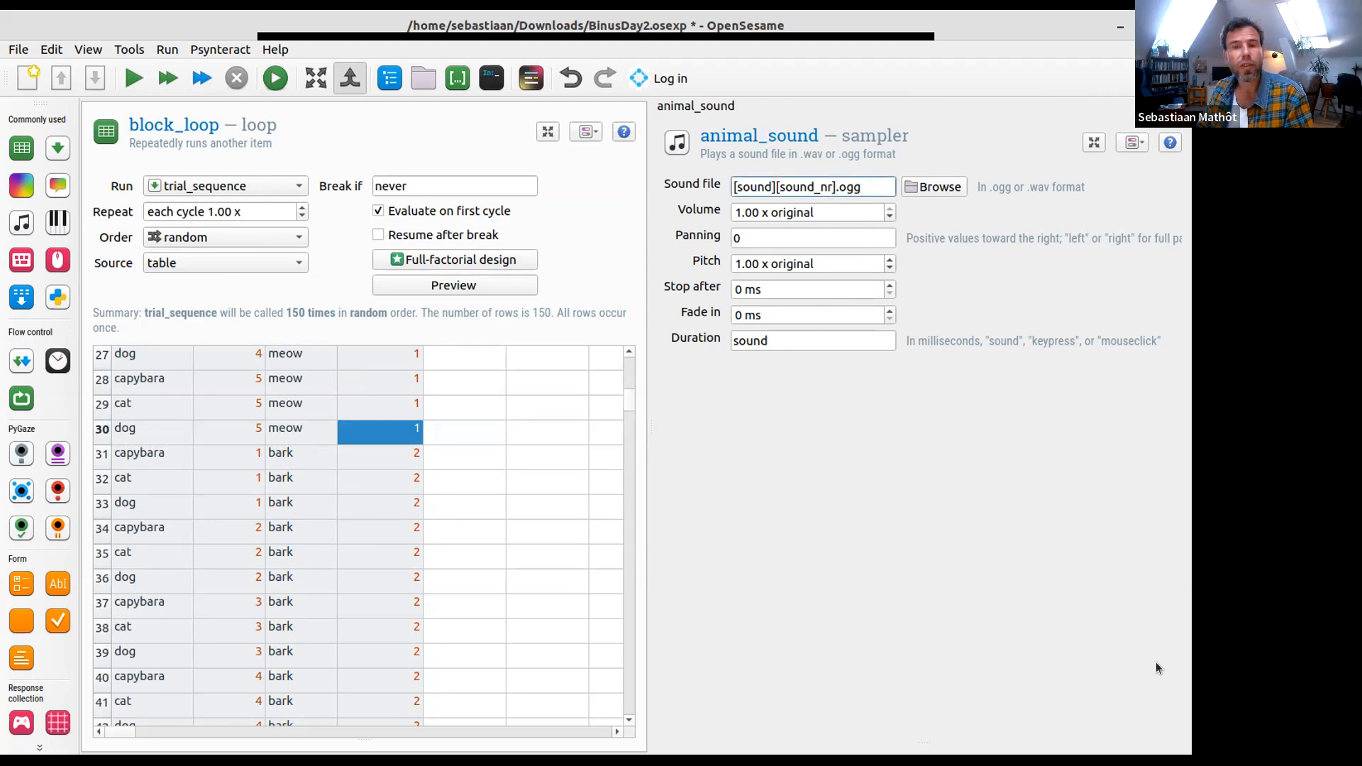
{"action": "key", "text": "shift+Left"}
{"action": "key", "text": "shift+Left"}
{"action": "key", "text": "shift+Left"}
{"action": "key", "text": "shift+Left"}
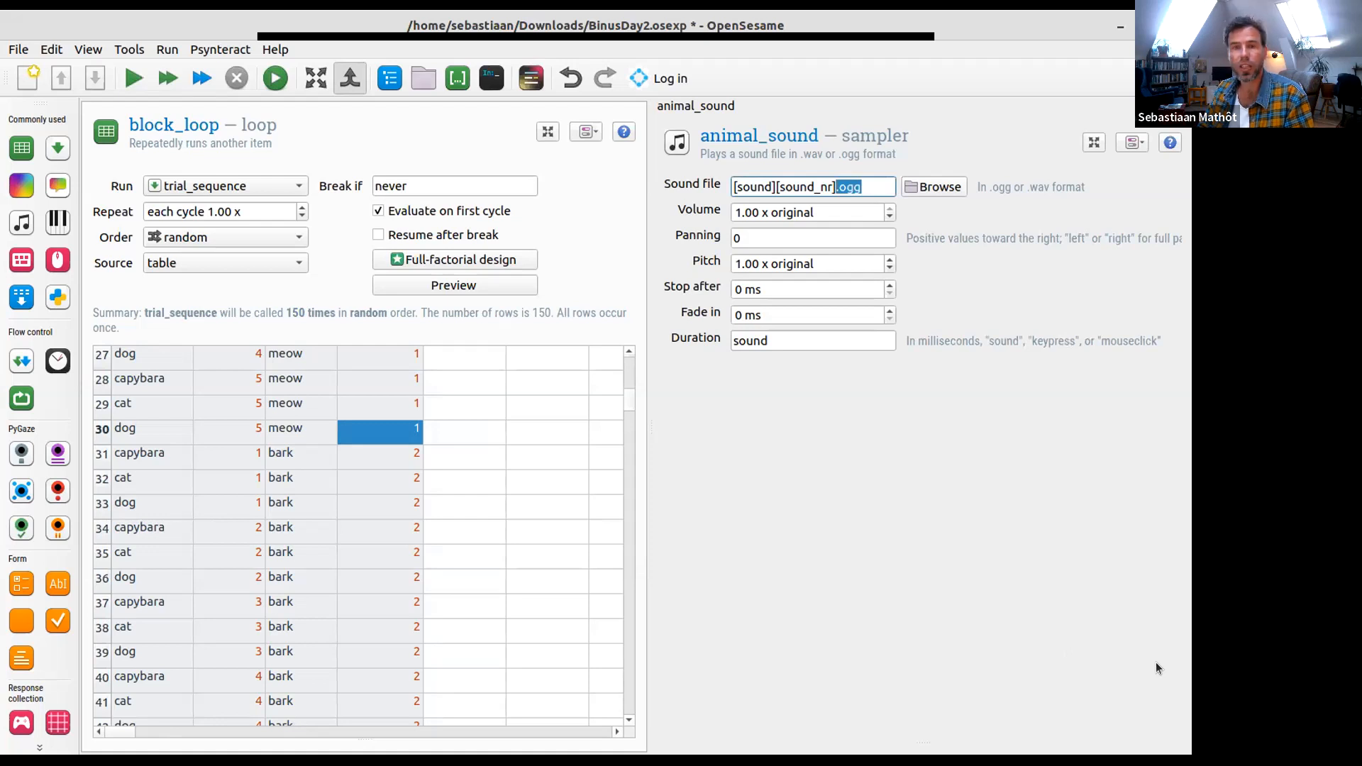
{"action": "key", "text": "Right"}
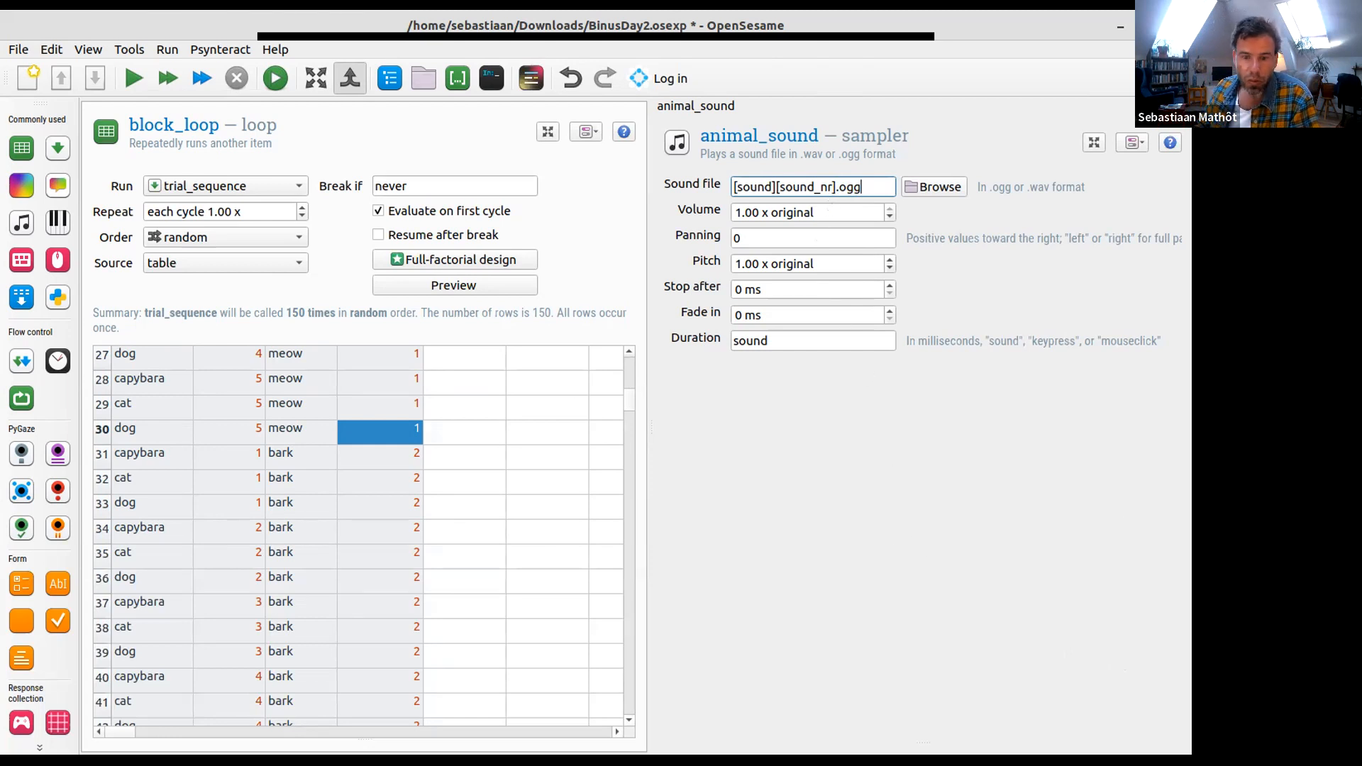
{"action": "key", "text": "alt+Tab"}
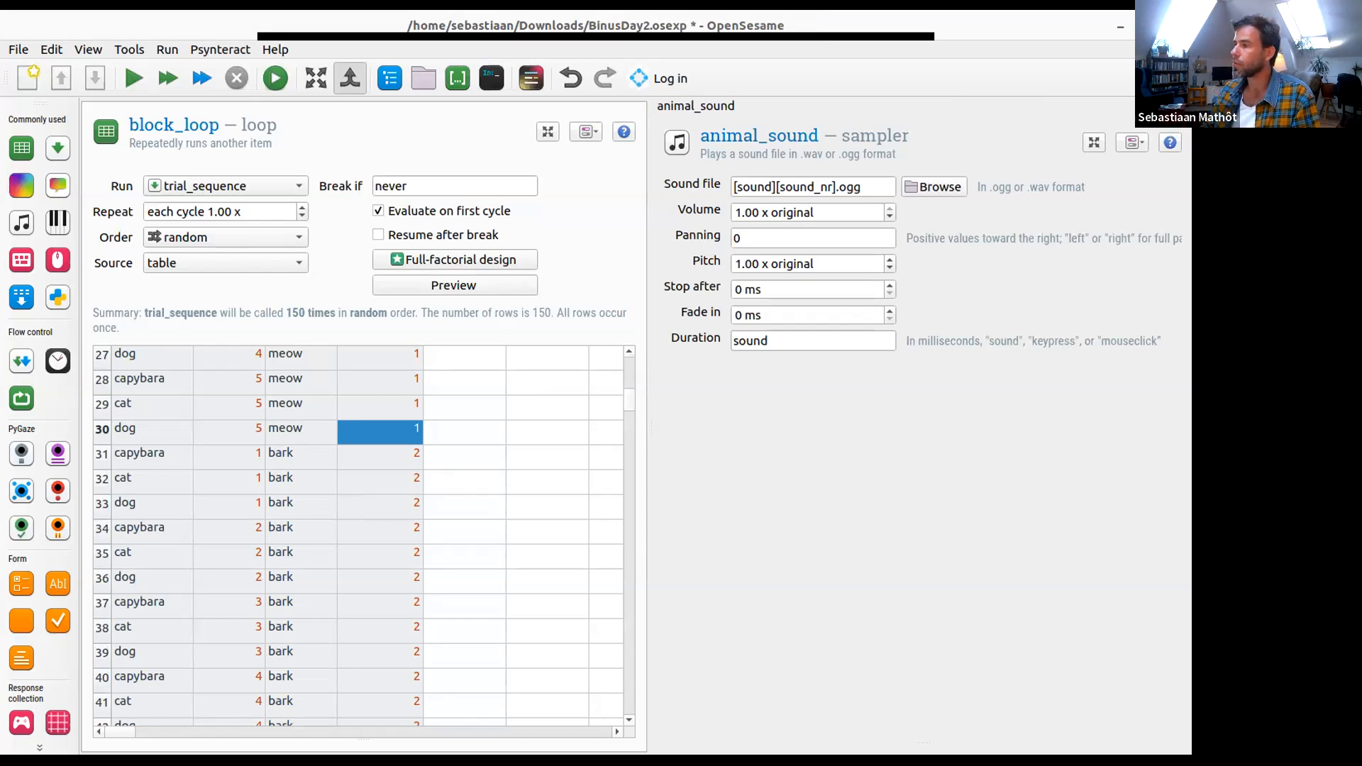
- Review animal_sound's volume, pitch, stop after, fade in and duration settings
{"action": "left_click", "coordinate": [818, 212]}
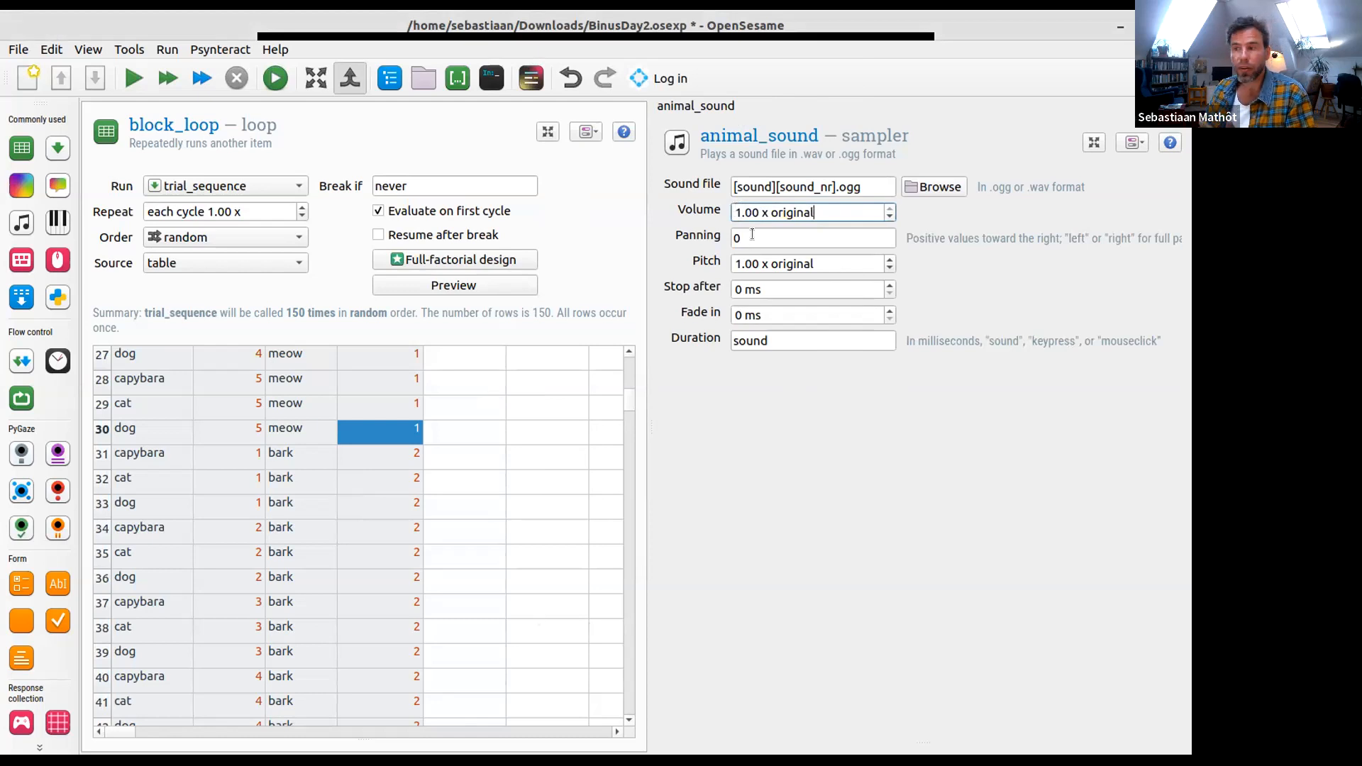
{"action": "left_click_drag", "start_coordinate": [823, 263], "coordinate": [671, 270]}
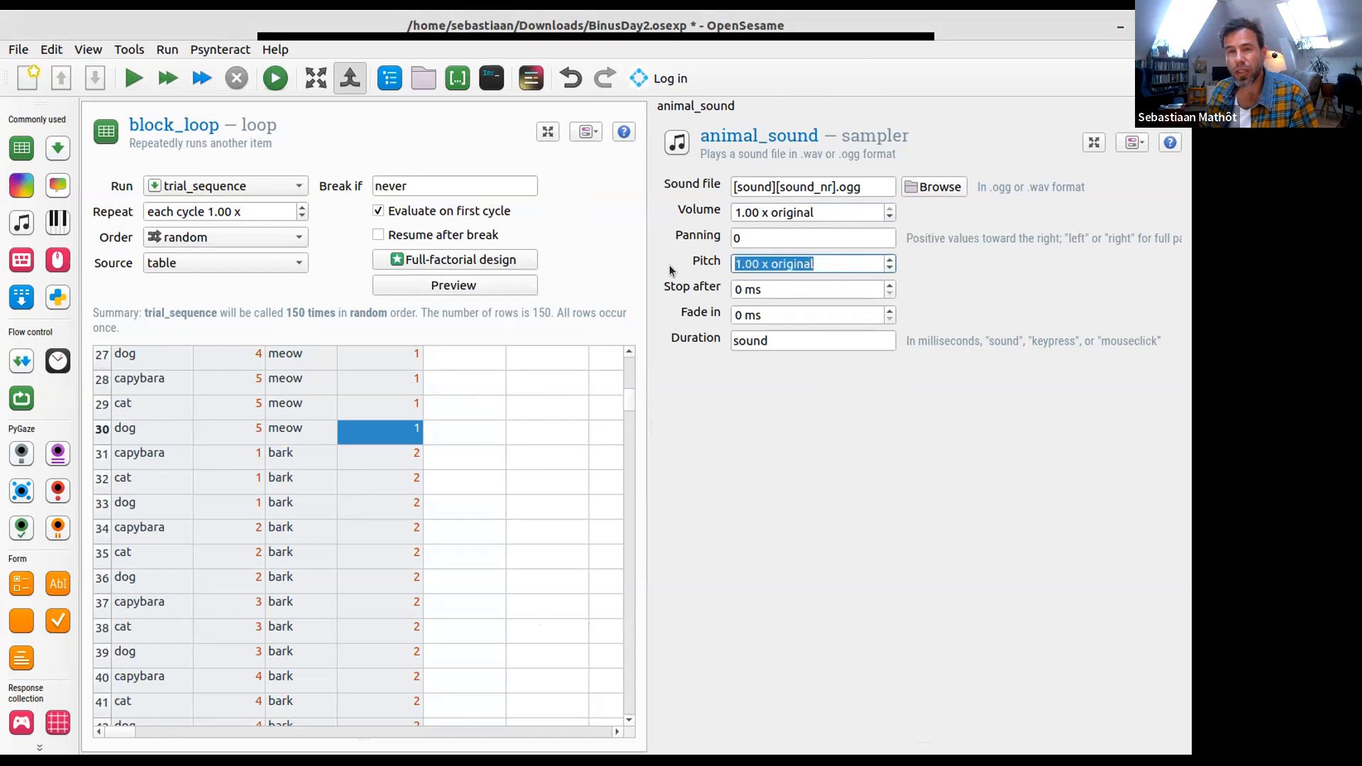
{"action": "left_click", "coordinate": [768, 289]}
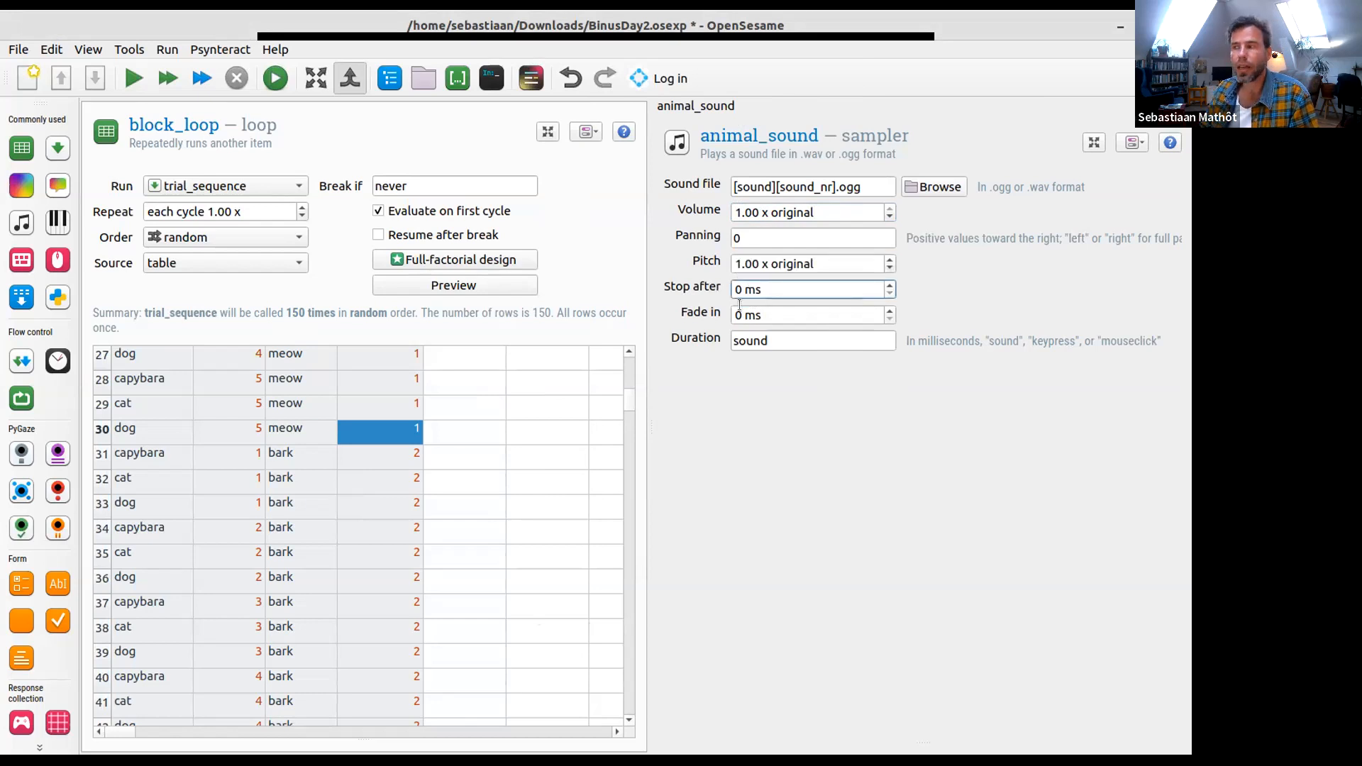
{"action": "left_click", "coordinate": [792, 310]}
{"action": "double_click", "coordinate": [792, 310]}
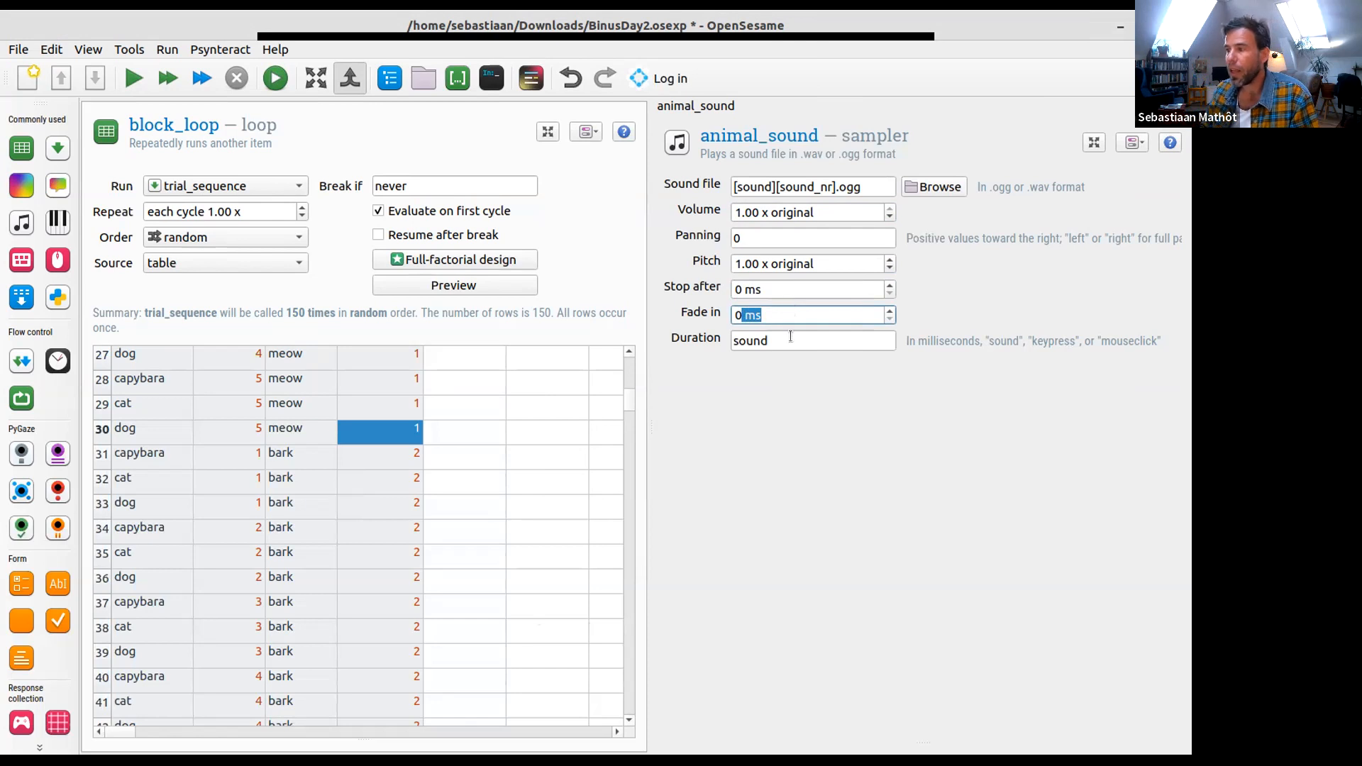
{"action": "double_click", "coordinate": [793, 341]}
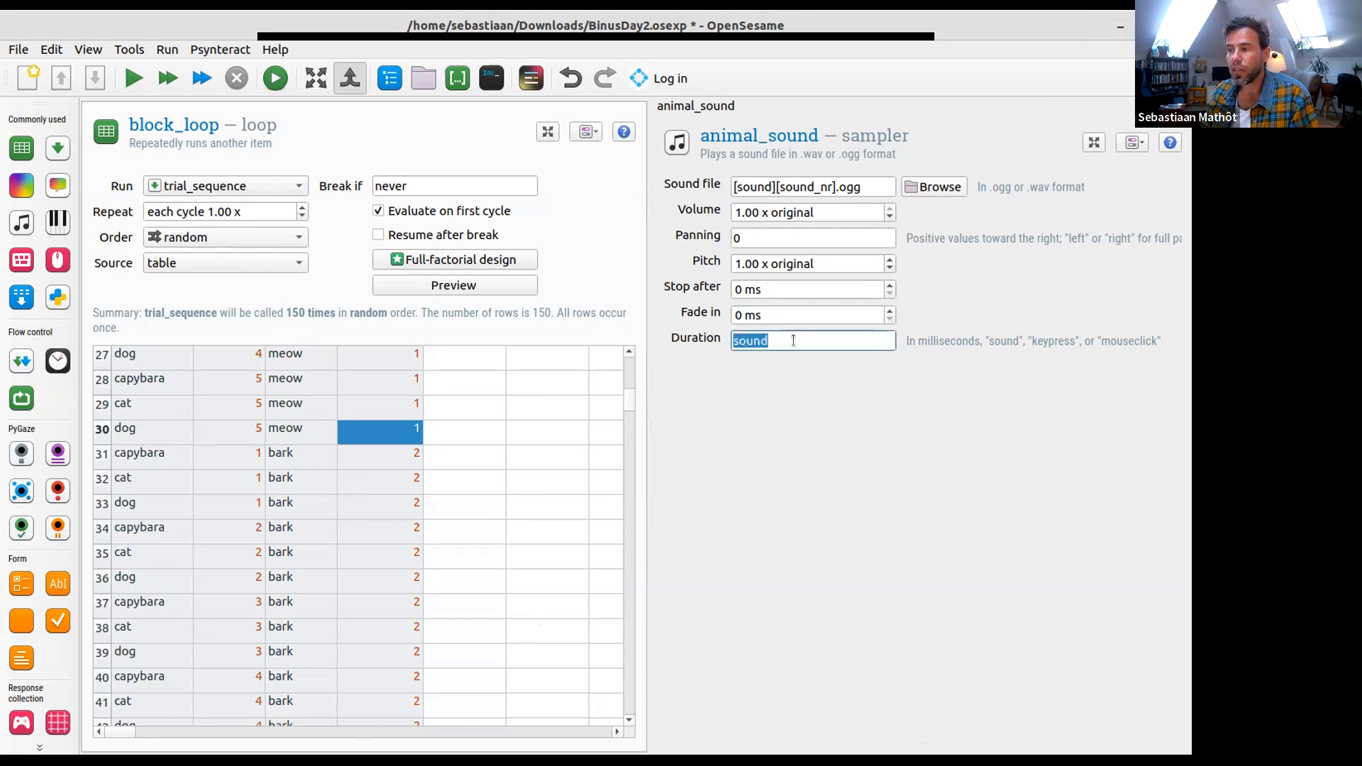
{"action": "double_click", "coordinate": [794, 289]}
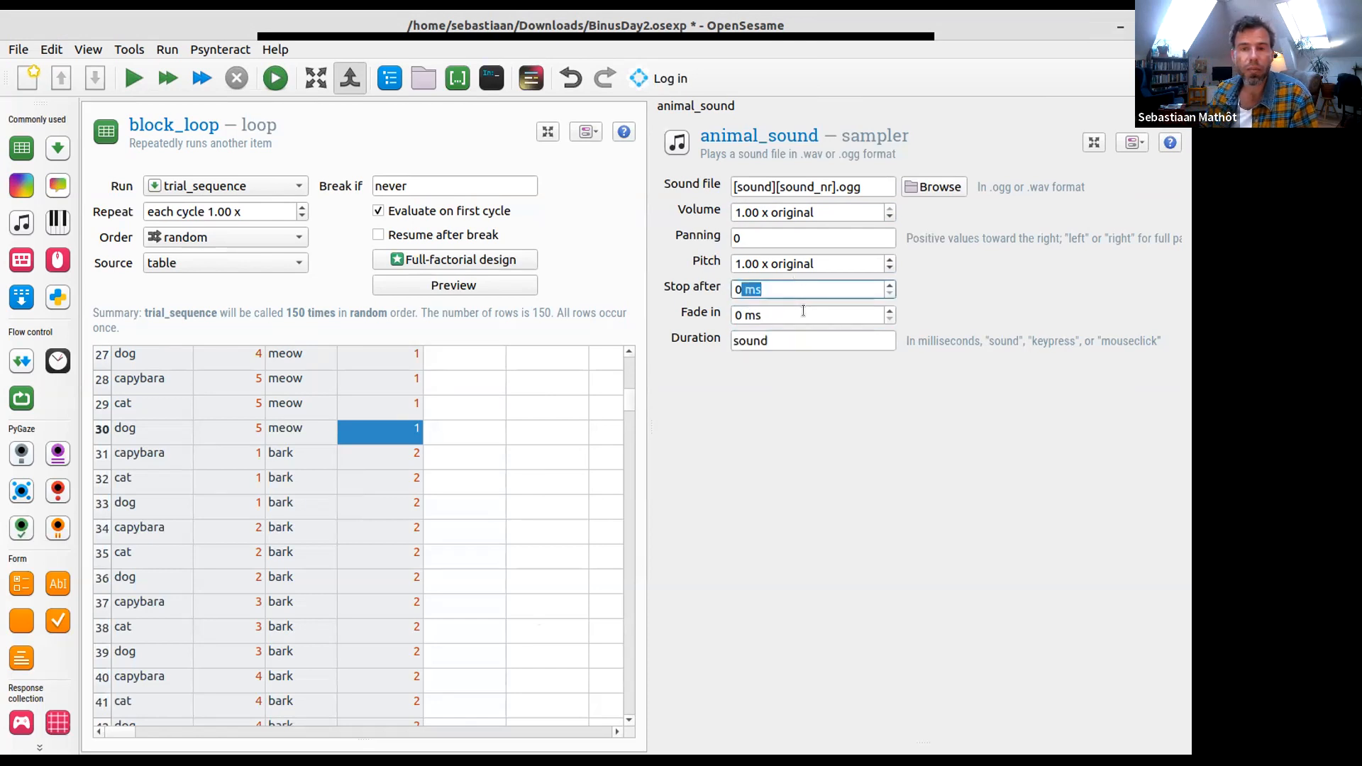
{"action": "double_click", "coordinate": [815, 339]}
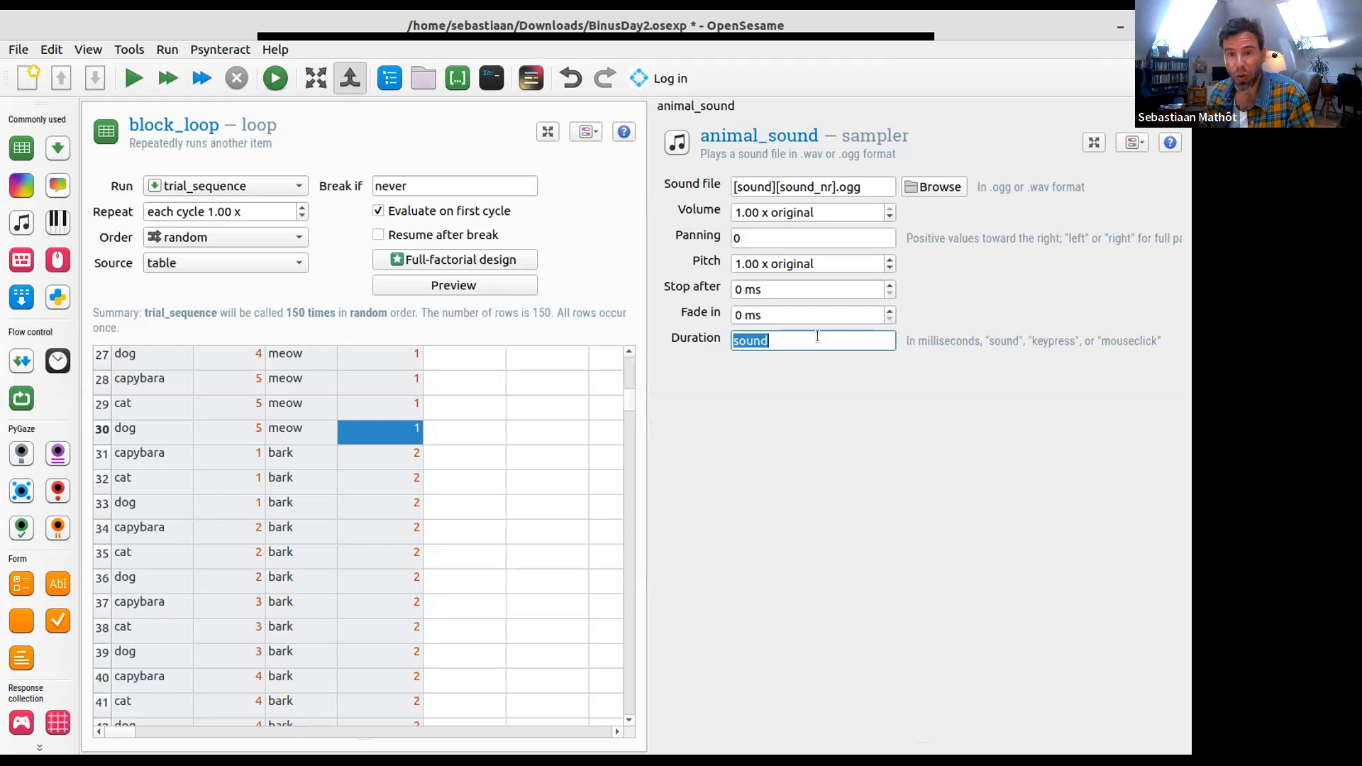
{"action": "left_click", "coordinate": [768, 288]}
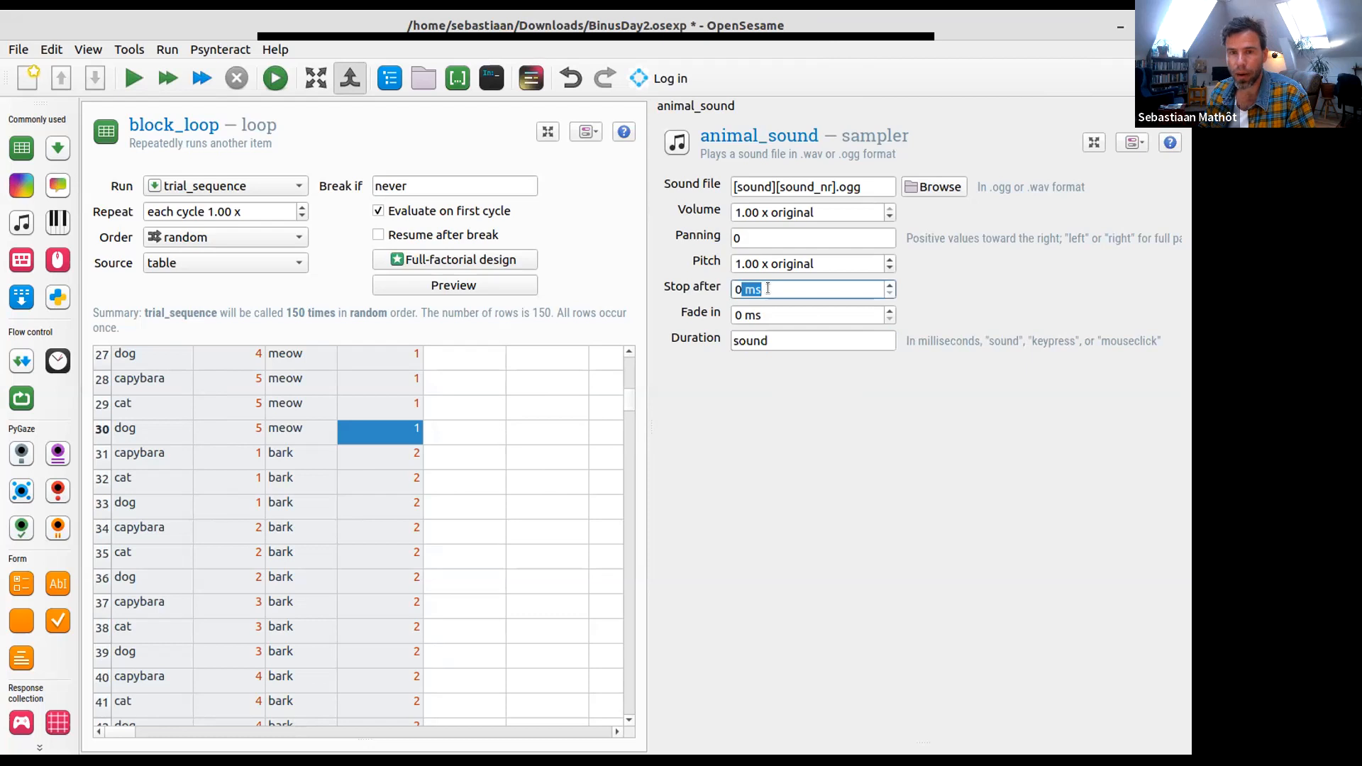
- Set the duration of the animal_sound sampler to 0
{"action": "double_click", "coordinate": [787, 338]}
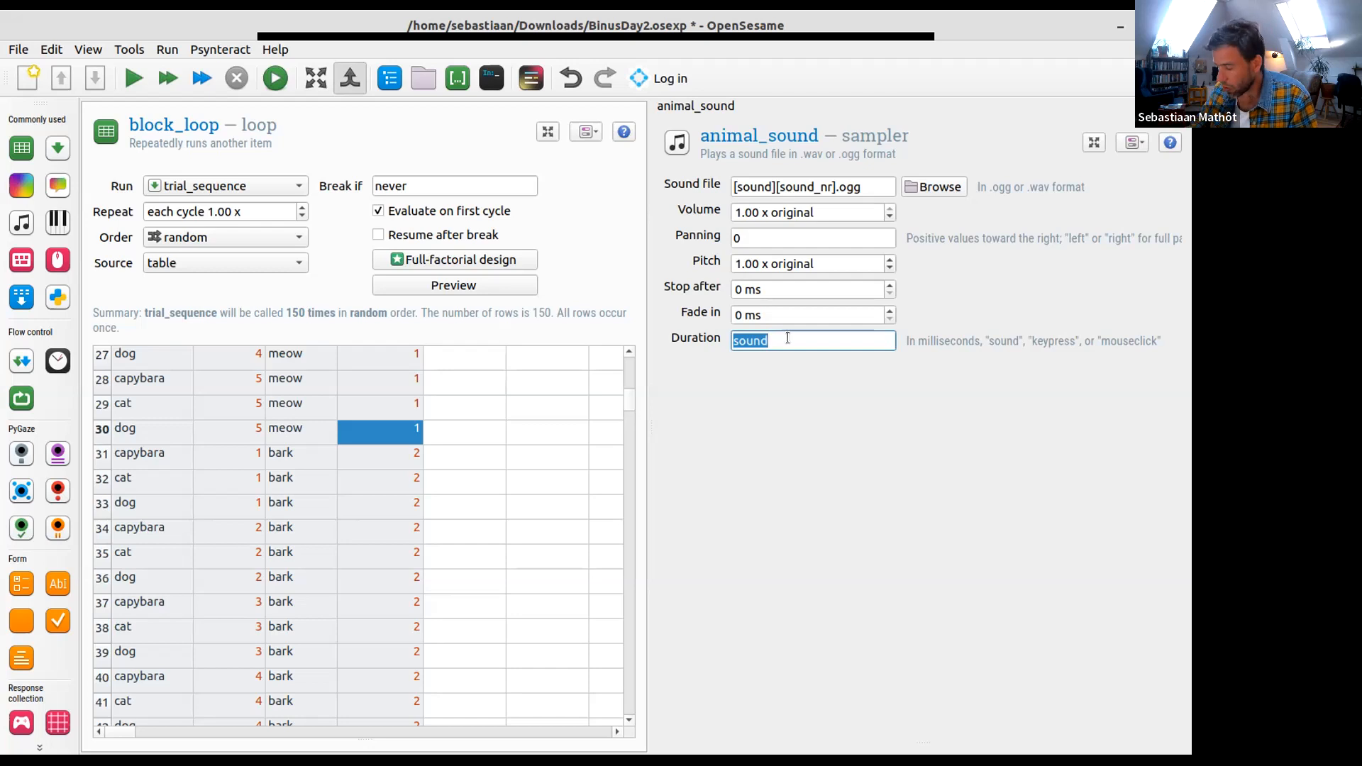
{"action": "type", "text": "0"}
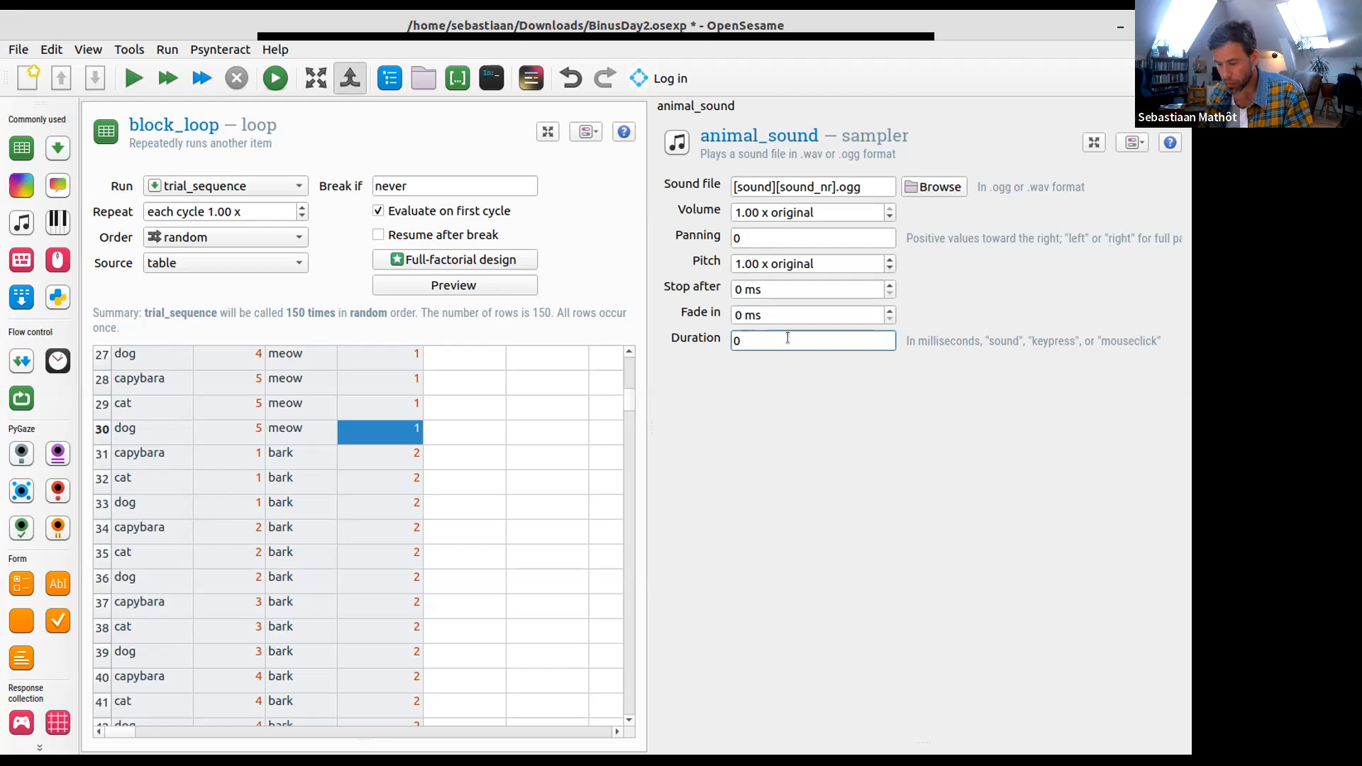
{"action": "left_click", "coordinate": [802, 319]}
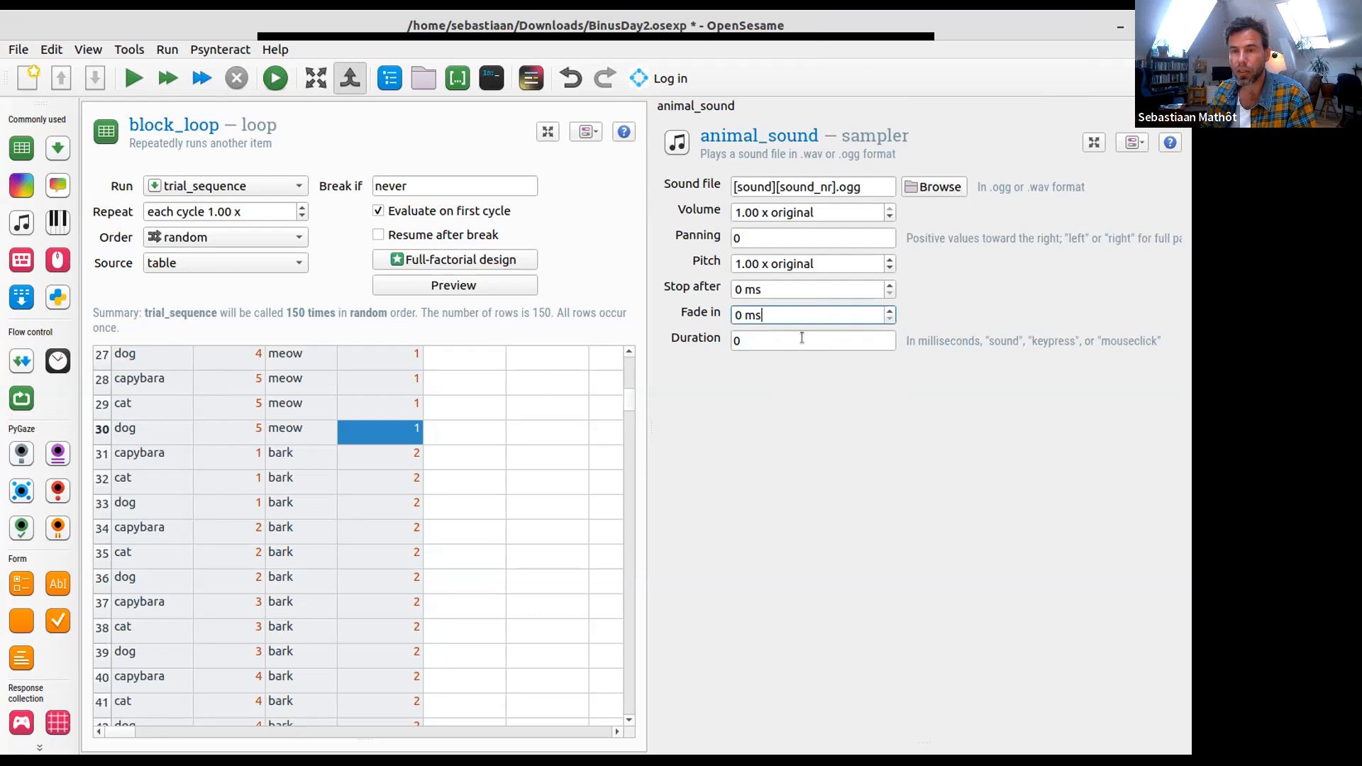
{"action": "left_click", "coordinate": [802, 338]}
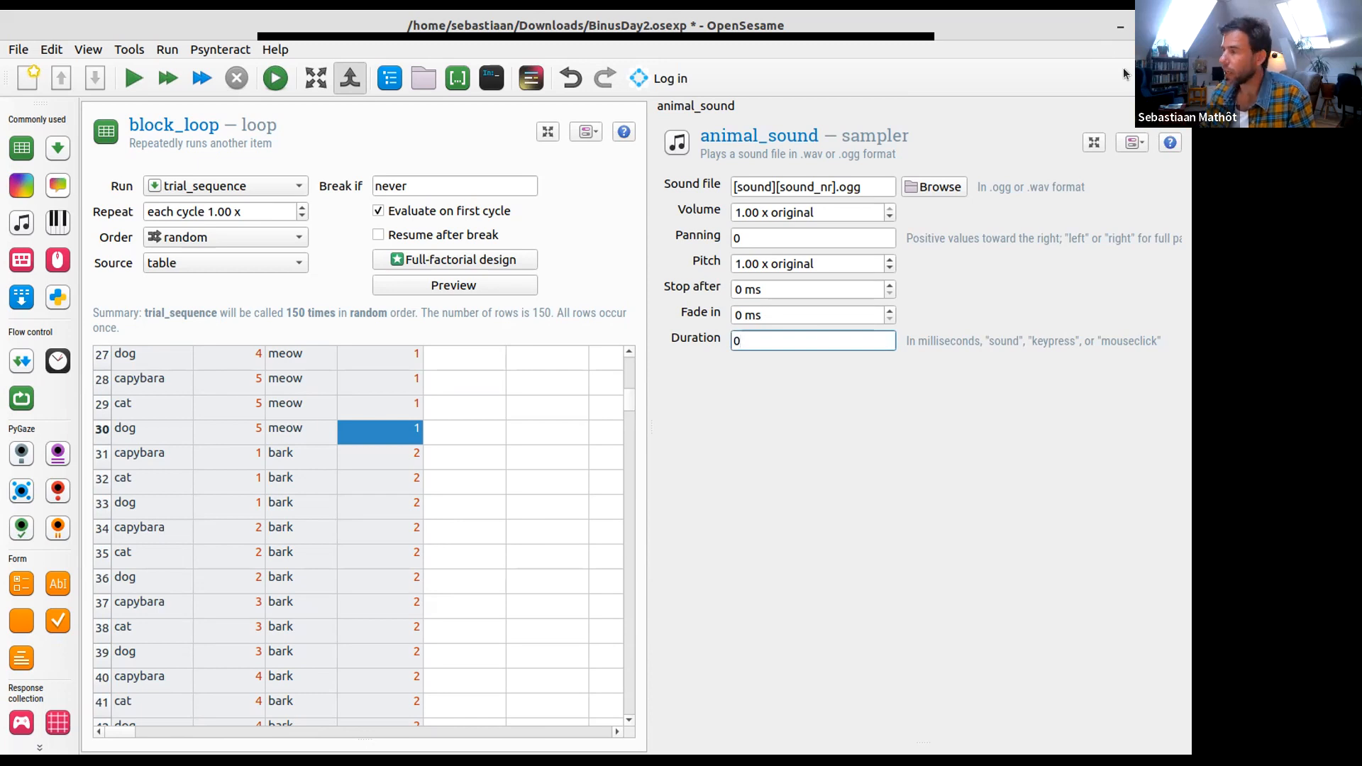
- Close the docked animal_sound settings and show the experiment overview again
{"action": "left_click", "coordinate": [1181, 106]}
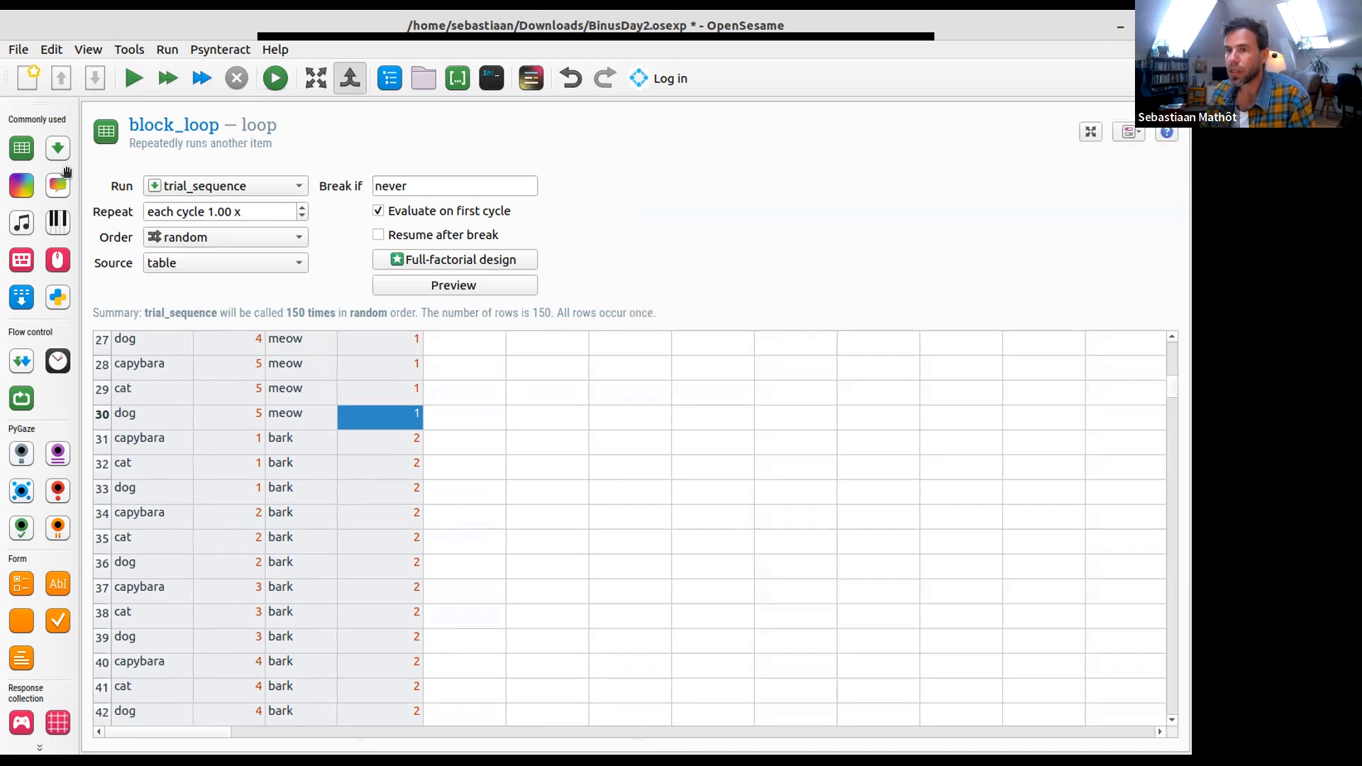
{"action": "left_click", "coordinate": [390, 78]}
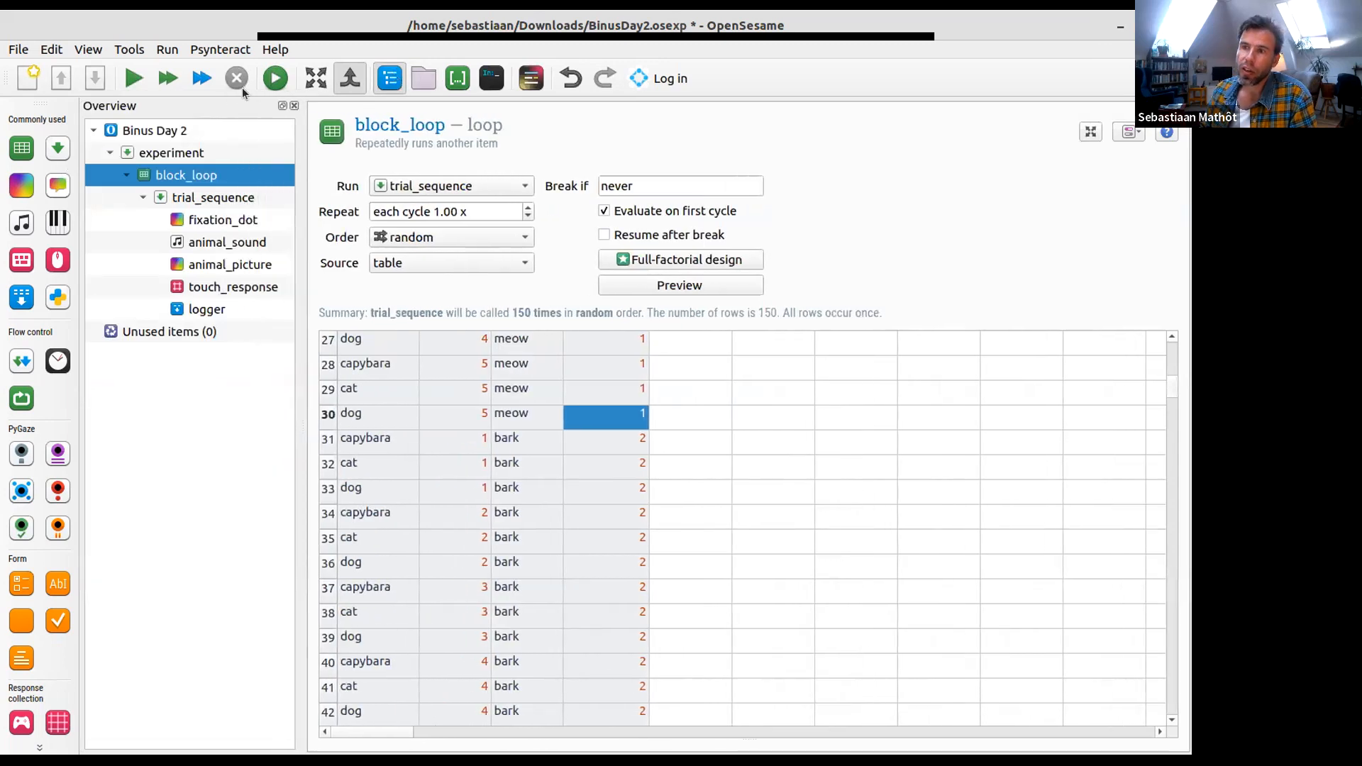
{"action": "left_click", "coordinate": [389, 74]}
{"action": "left_click", "coordinate": [389, 74]}
{"action": "left_click", "coordinate": [388, 74]}
{"action": "left_click", "coordinate": [389, 74]}
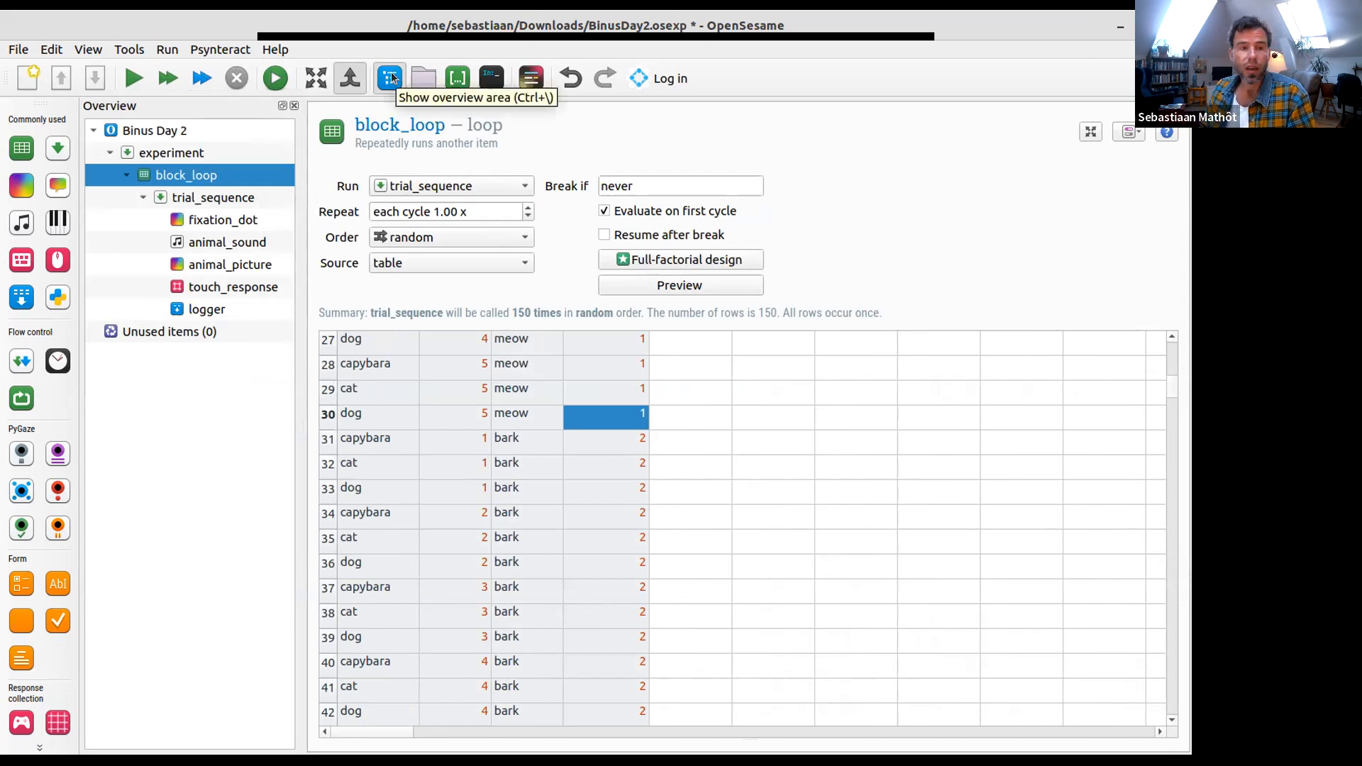
- Place the image capybara1.png from the file pool at the centre (0,0) of the animal_picture sketchpad
{"action": "left_click", "coordinate": [257, 267]}
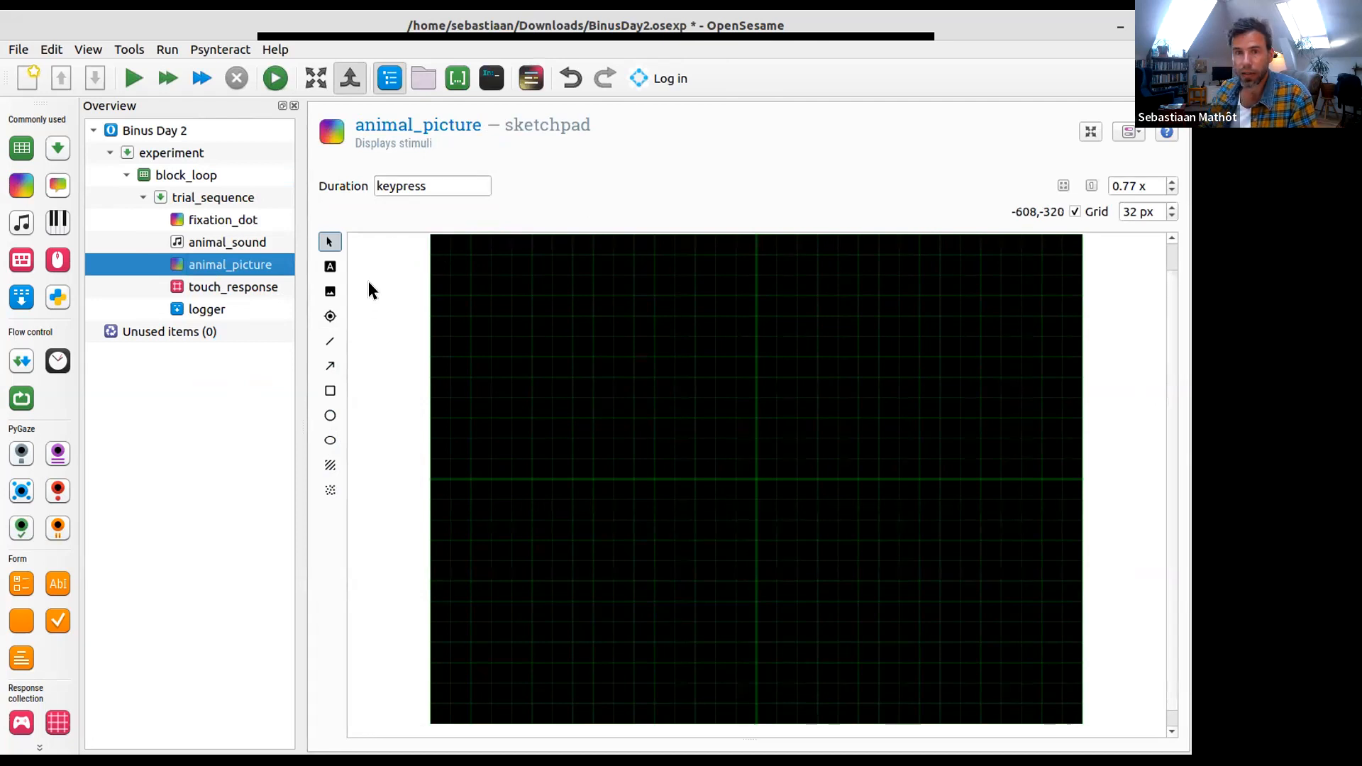
{"action": "left_click", "coordinate": [330, 292]}
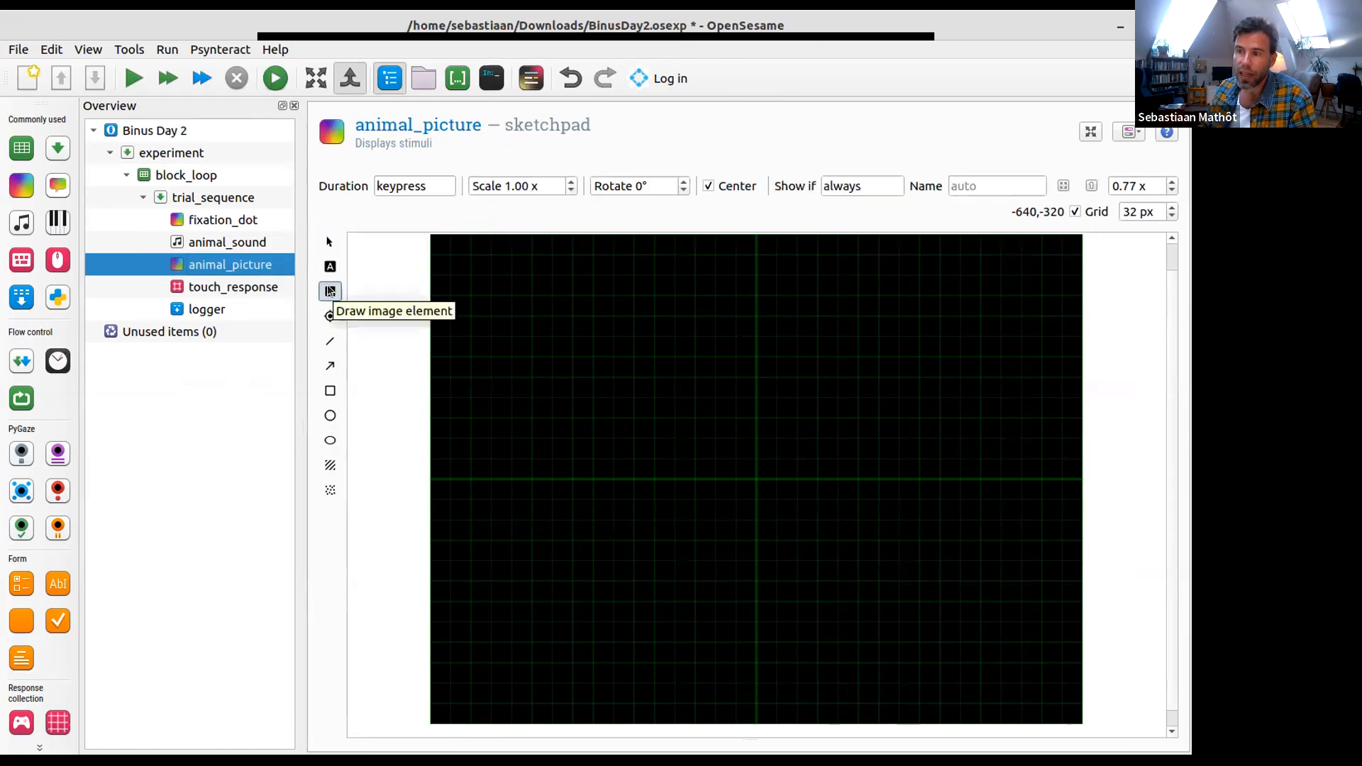
{"action": "left_click", "coordinate": [754, 474]}
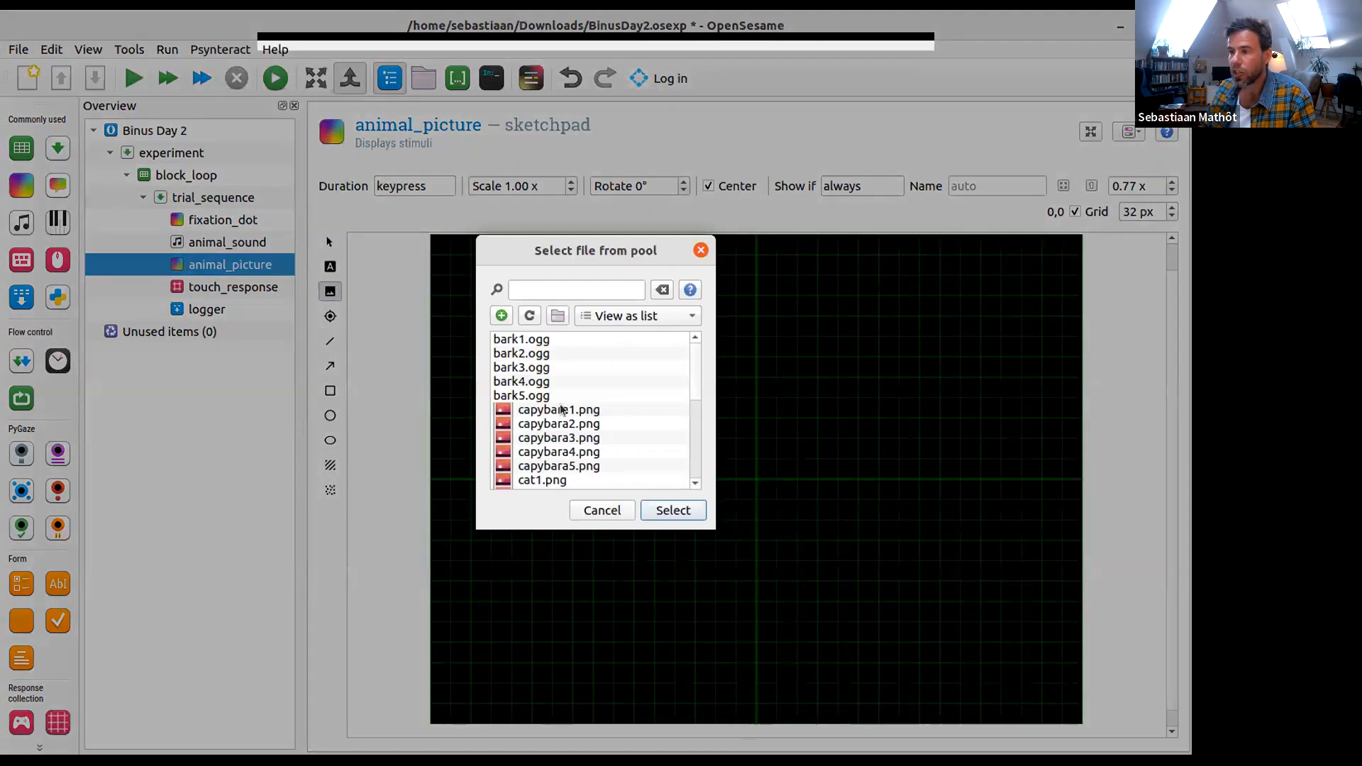
{"action": "left_click", "coordinate": [559, 409]}
{"action": "left_click", "coordinate": [653, 510]}
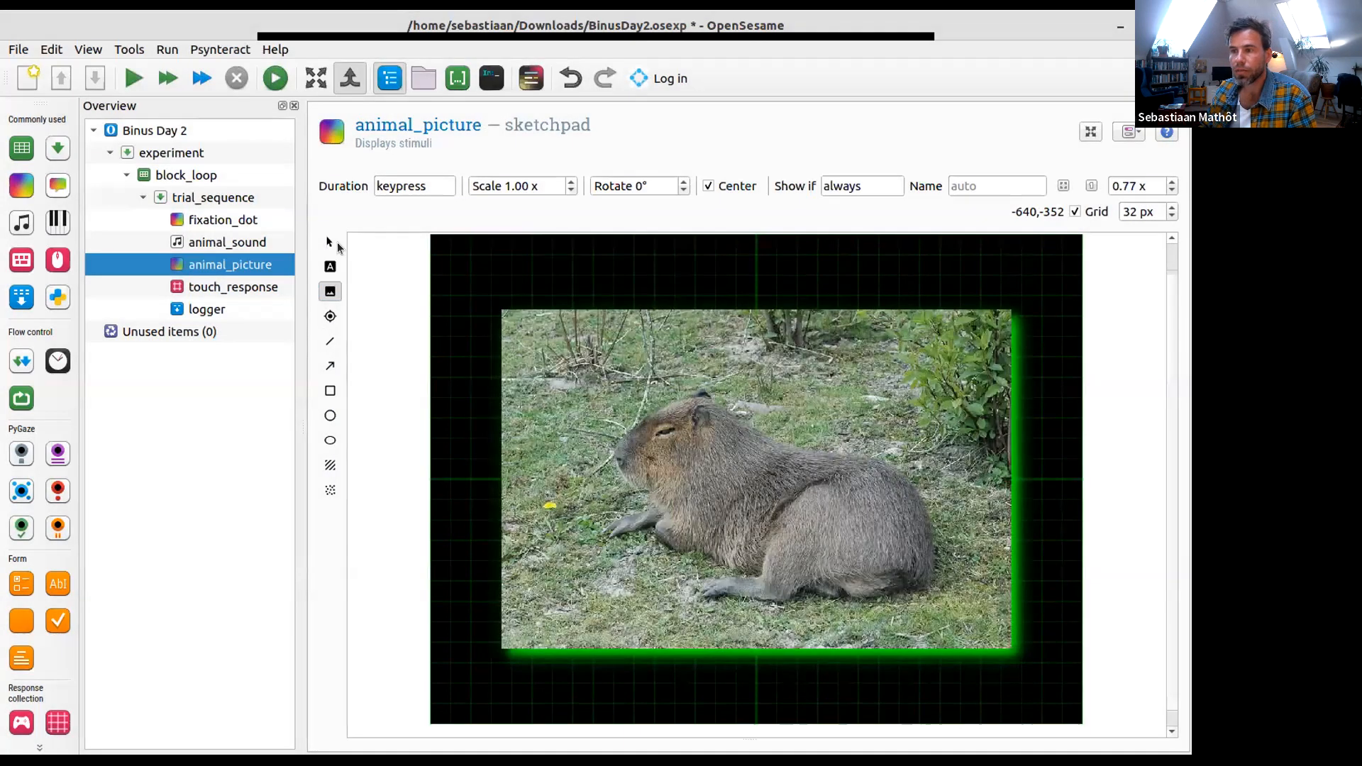
{"action": "left_click", "coordinate": [337, 247]}
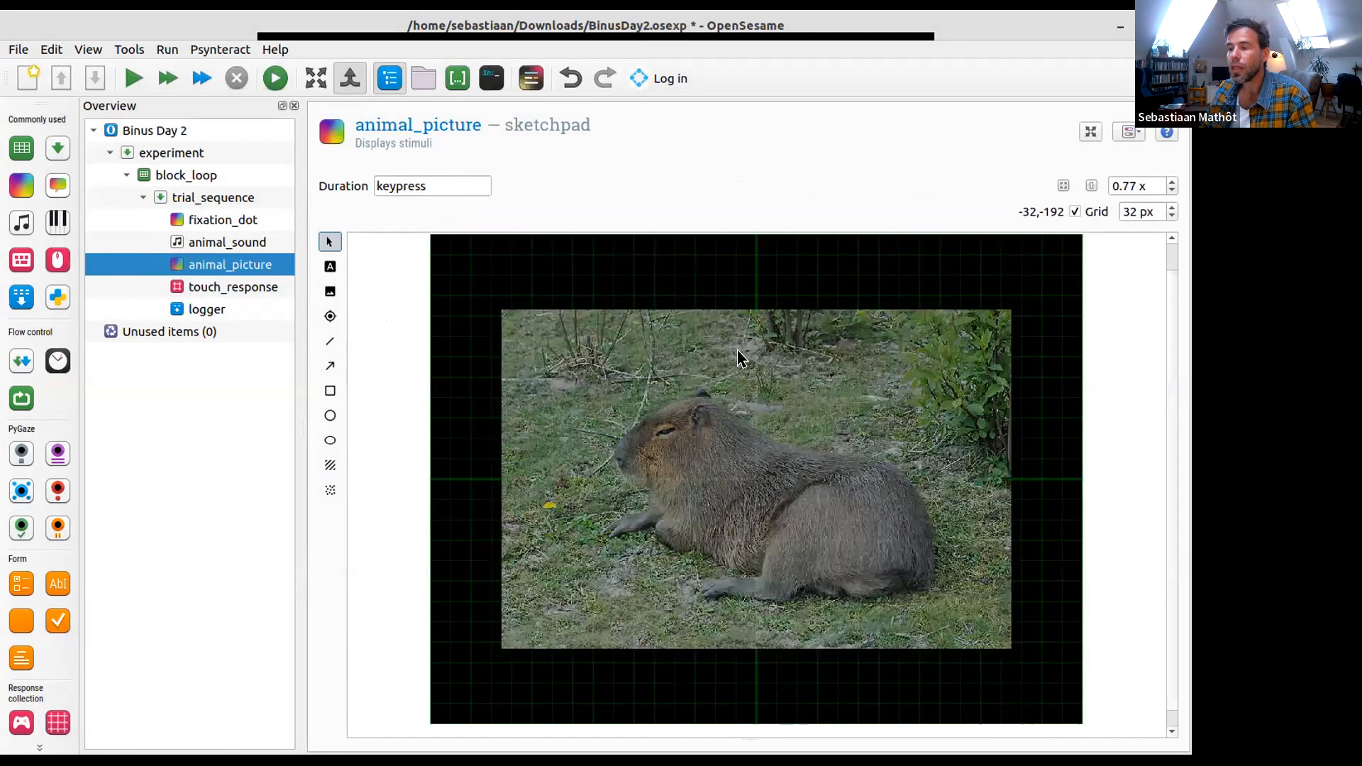
{"action": "left_click", "coordinate": [783, 312]}
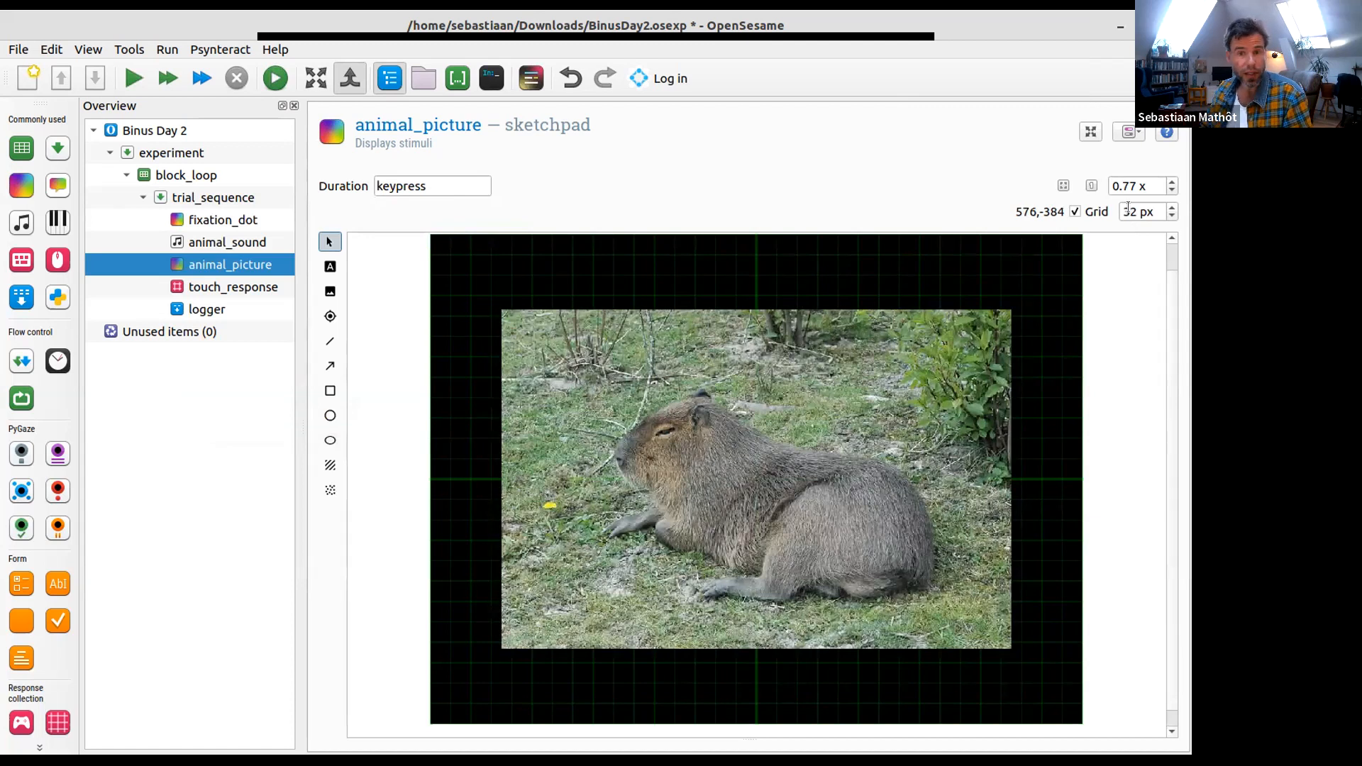
- Show animal_picture's script in split view below the canvas, with the overview hidden and the script text enlarged, and highlight the draw command
{"action": "left_click", "coordinate": [1129, 132]}
{"action": "left_click", "coordinate": [1154, 189]}
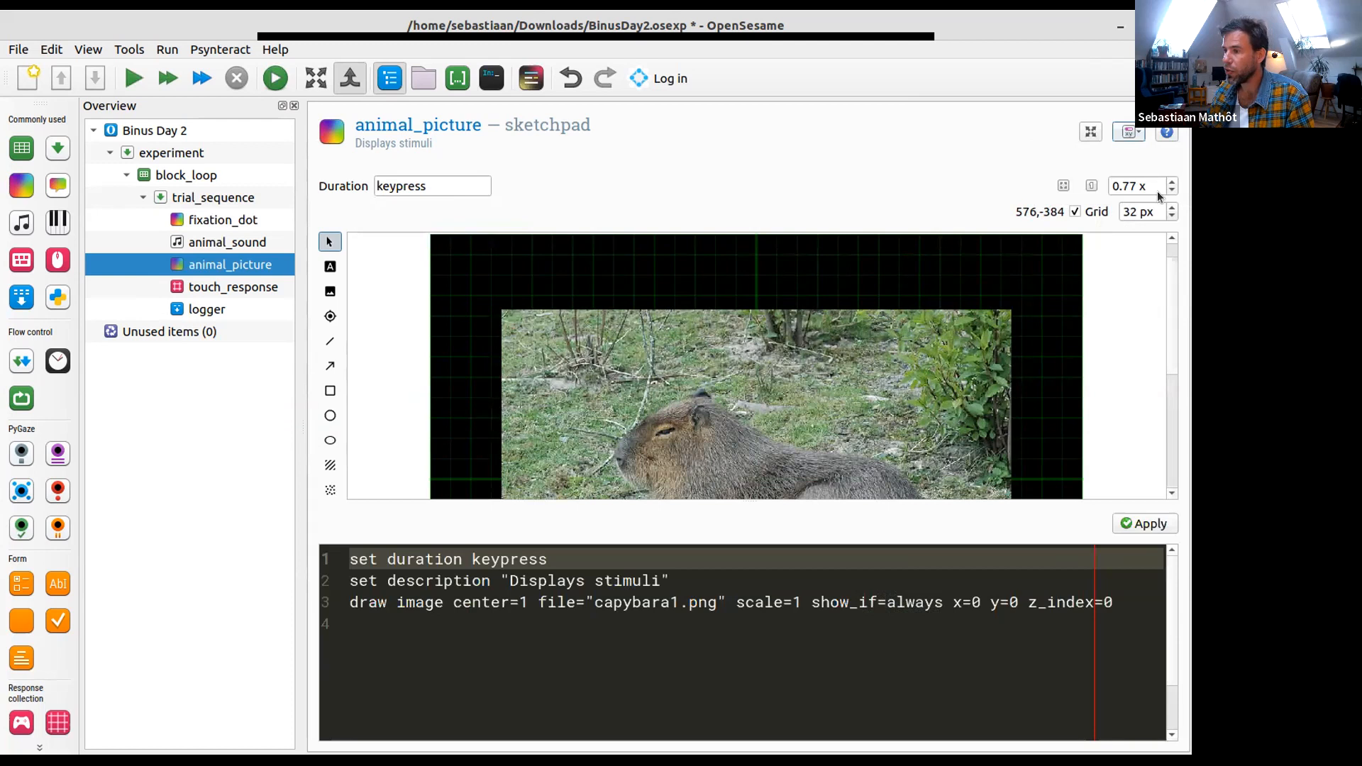
{"action": "scroll", "coordinate": [1118, 336], "scroll_direction": "down", "scroll_amount": 1}
{"action": "left_click", "coordinate": [596, 631]}
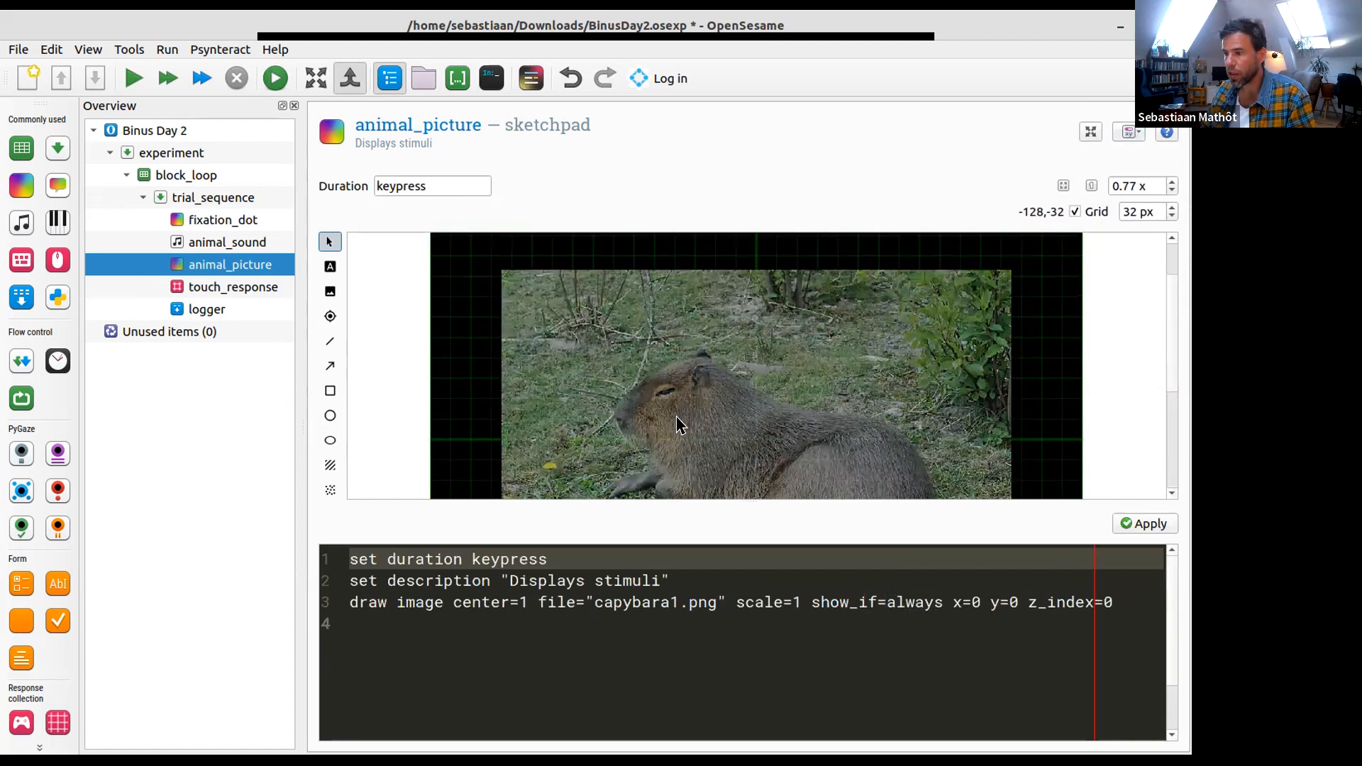
{"action": "scroll", "coordinate": [1091, 320], "scroll_direction": "down", "scroll_amount": 2}
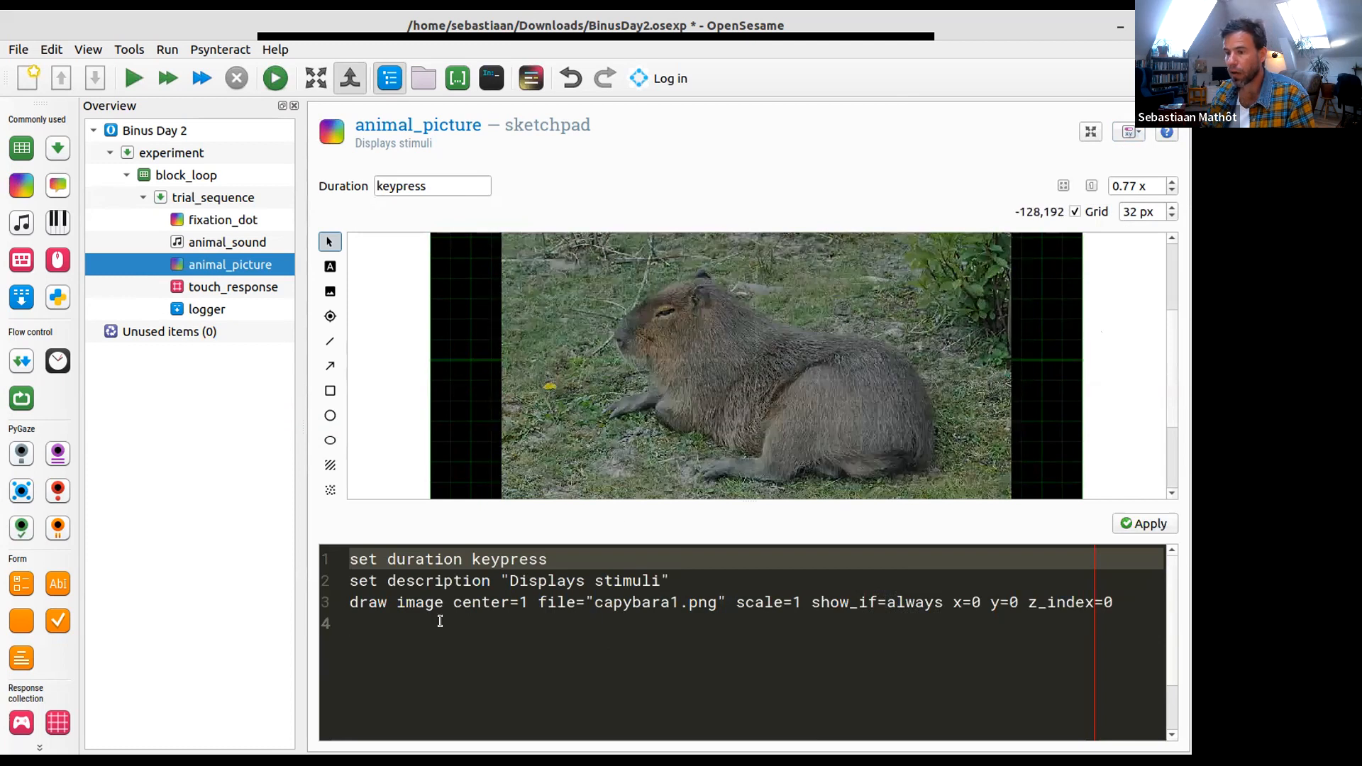
{"action": "left_click", "coordinate": [383, 602]}
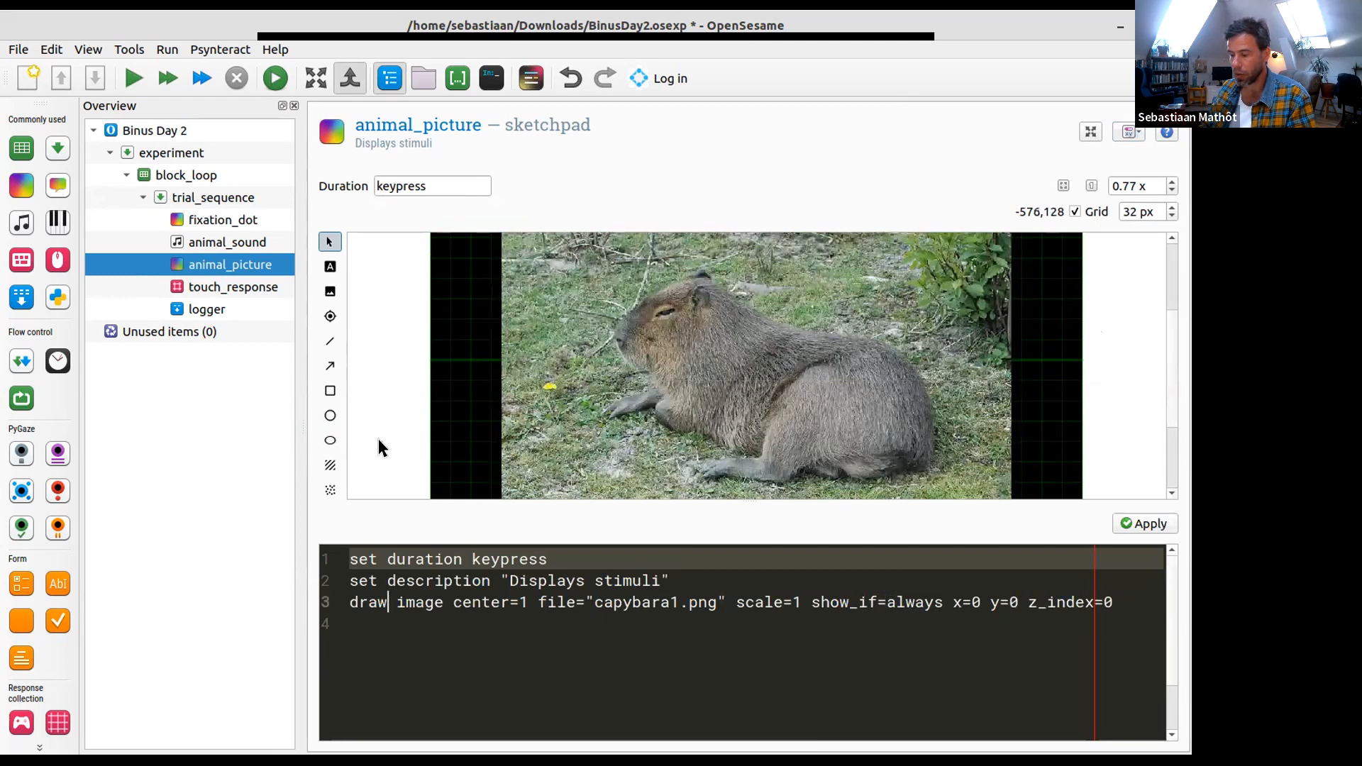
{"action": "left_click", "coordinate": [390, 78]}
{"action": "scroll", "coordinate": [429, 669], "scroll_direction": "up", "scroll_amount": 3}
{"action": "double_click", "coordinate": [144, 619]}
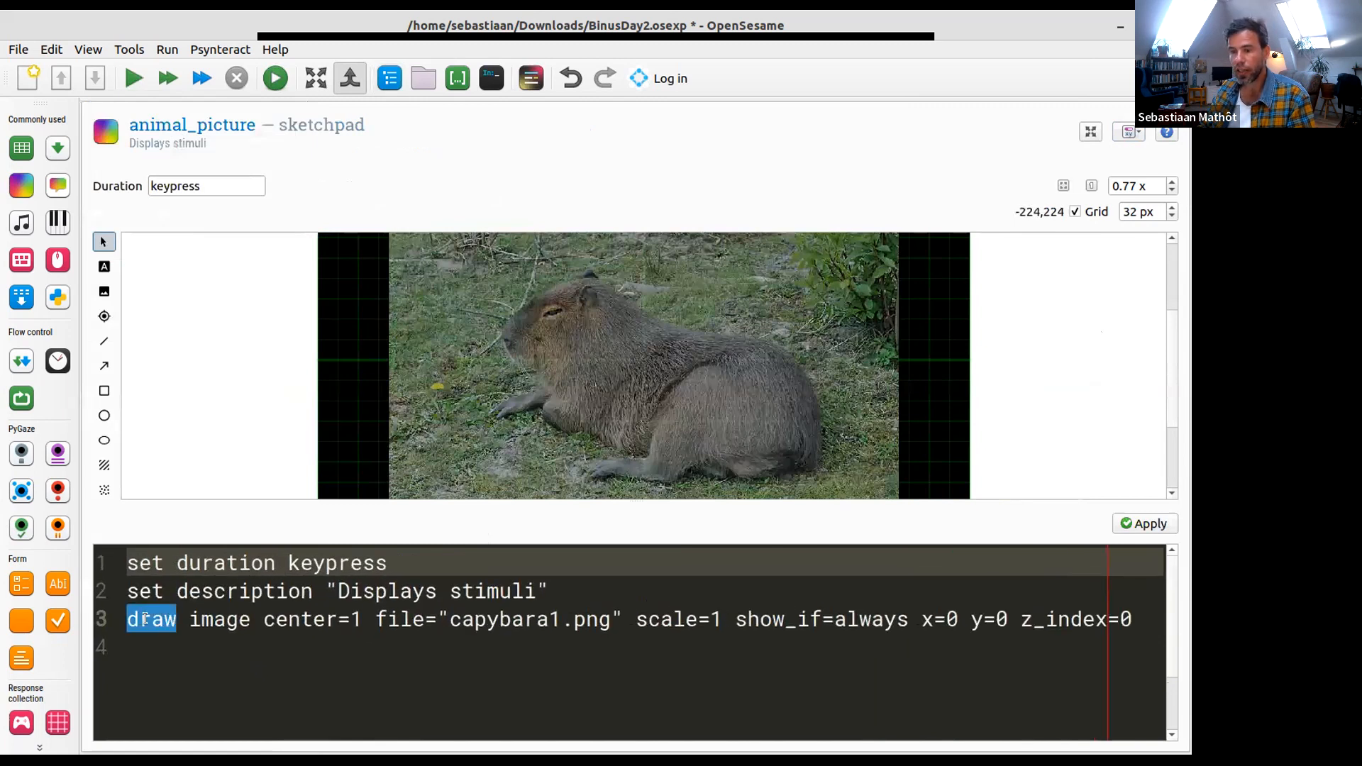
- Examine the arguments of the draw image command, highlighting the file argument and its file name capybara1.png
{"action": "double_click", "coordinate": [206, 620]}
{"action": "triple_click", "coordinate": [283, 619]}
{"action": "left_click", "coordinate": [433, 594]}
{"action": "left_click", "coordinate": [375, 620]}
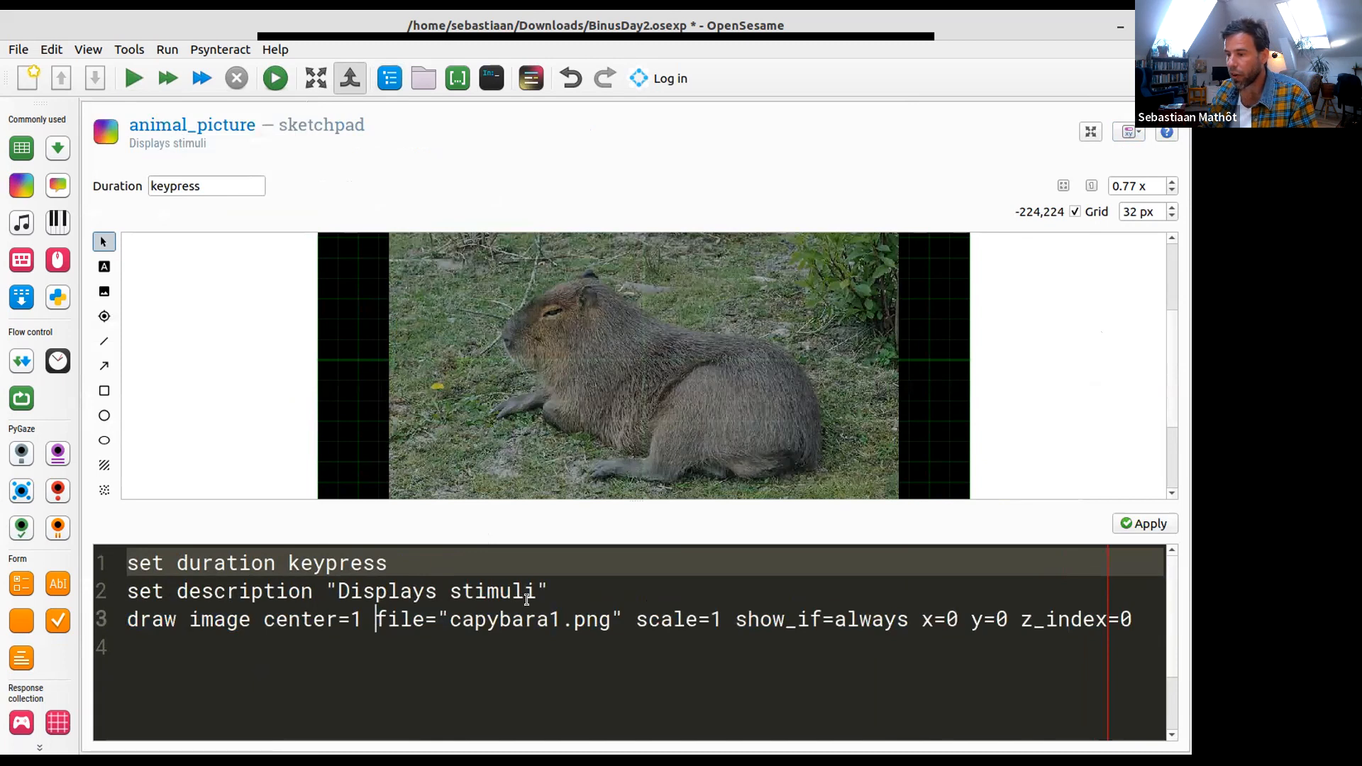
{"action": "left_click", "coordinate": [624, 619], "text": "shift"}
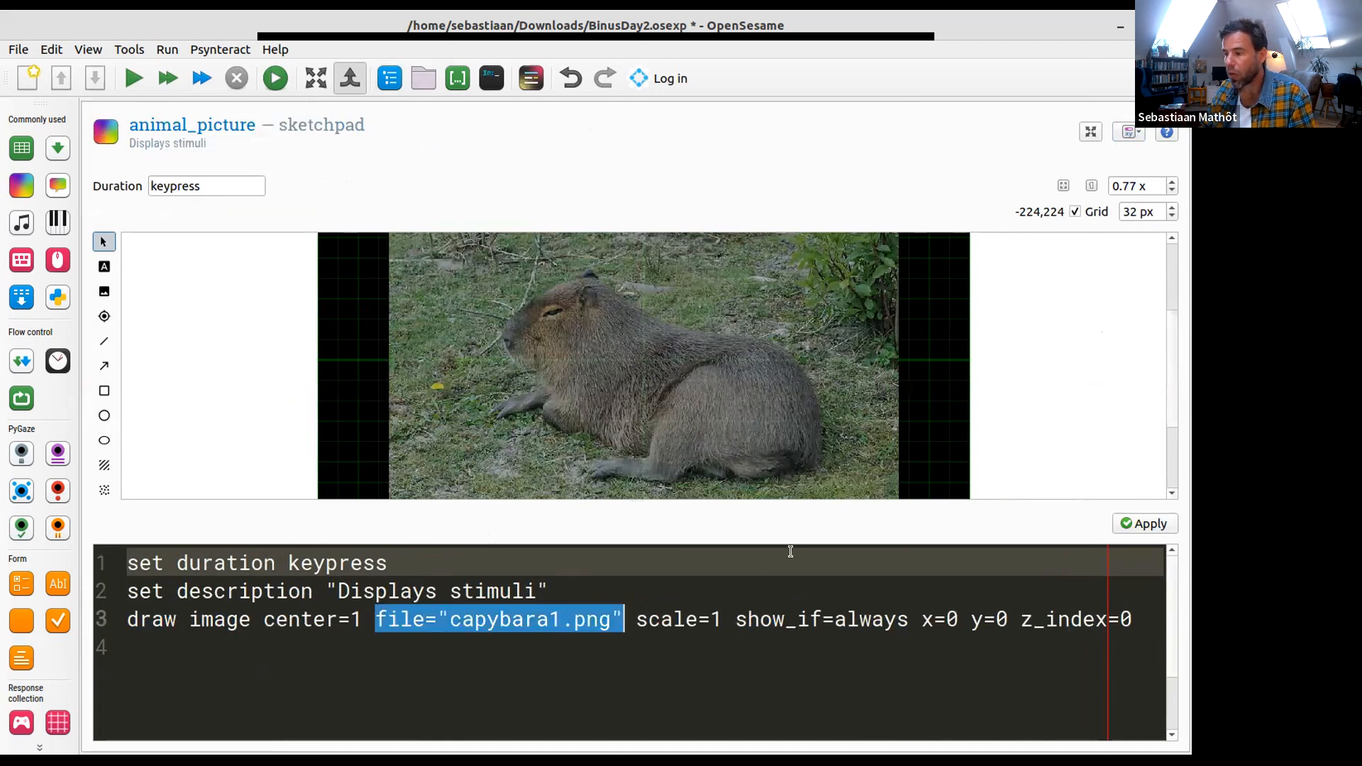
{"action": "left_click", "coordinate": [714, 619]}
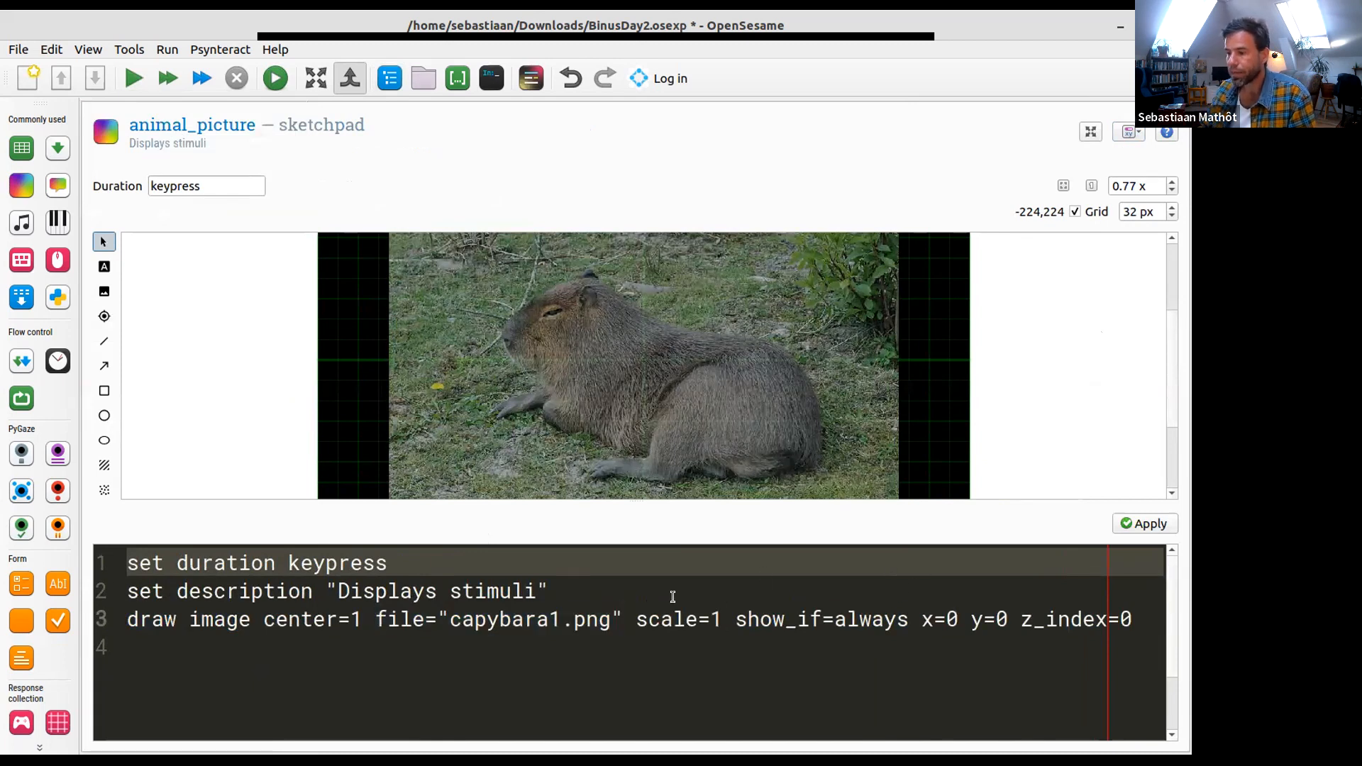
{"action": "double_click", "coordinate": [596, 619]}
{"action": "left_click", "coordinate": [452, 620]}
{"action": "left_click_drag", "start_coordinate": [449, 620], "coordinate": [626, 632]}
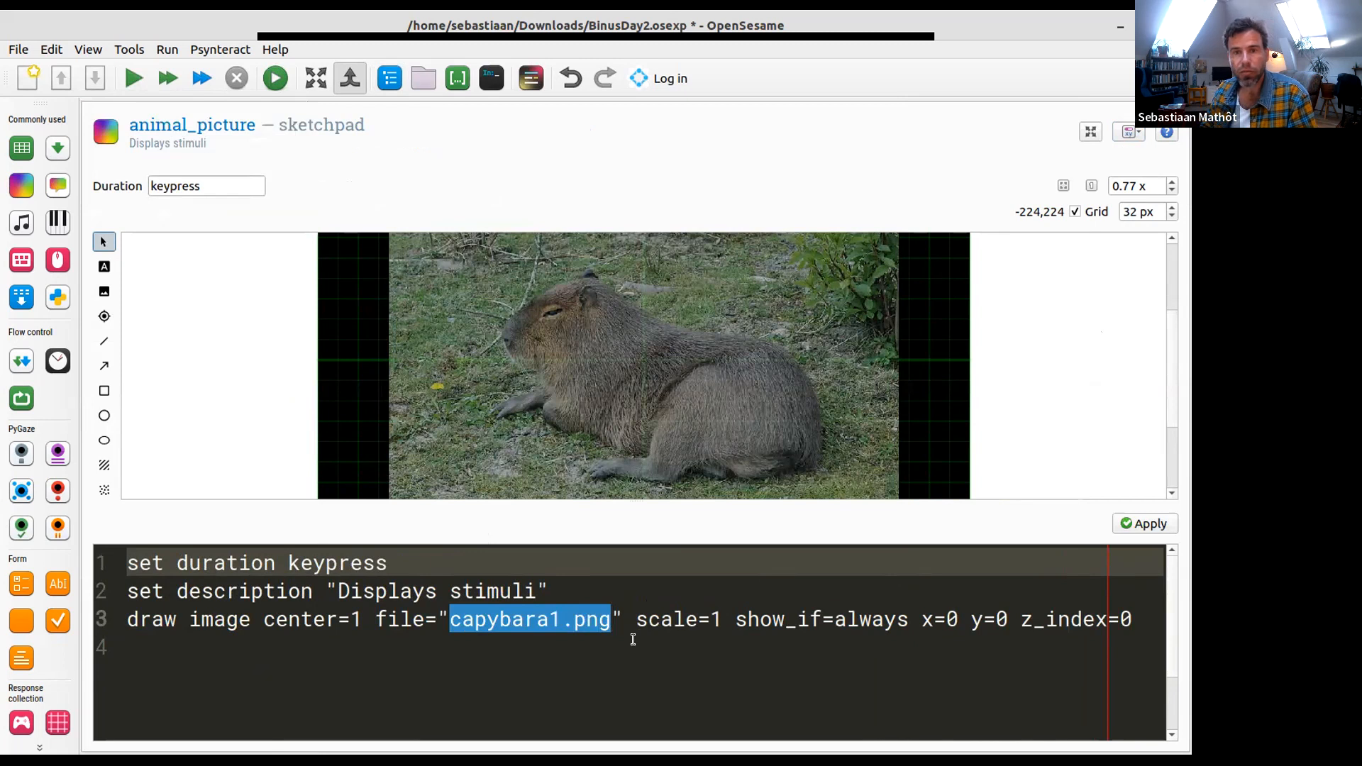
- Enclose the file name capybara1.png in square brackets in the draw command and select the name between them
{"action": "key", "text": "Right"}
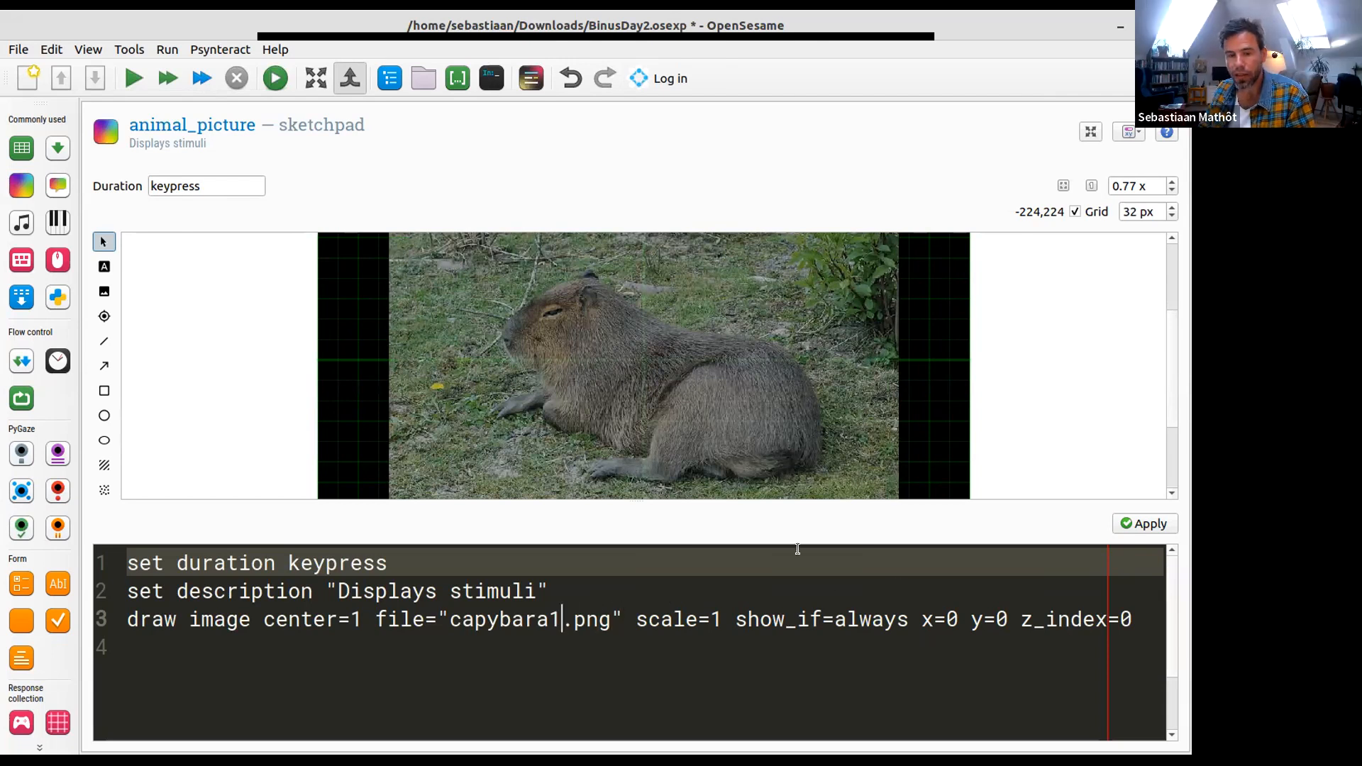
{"action": "key", "text": "Right"}
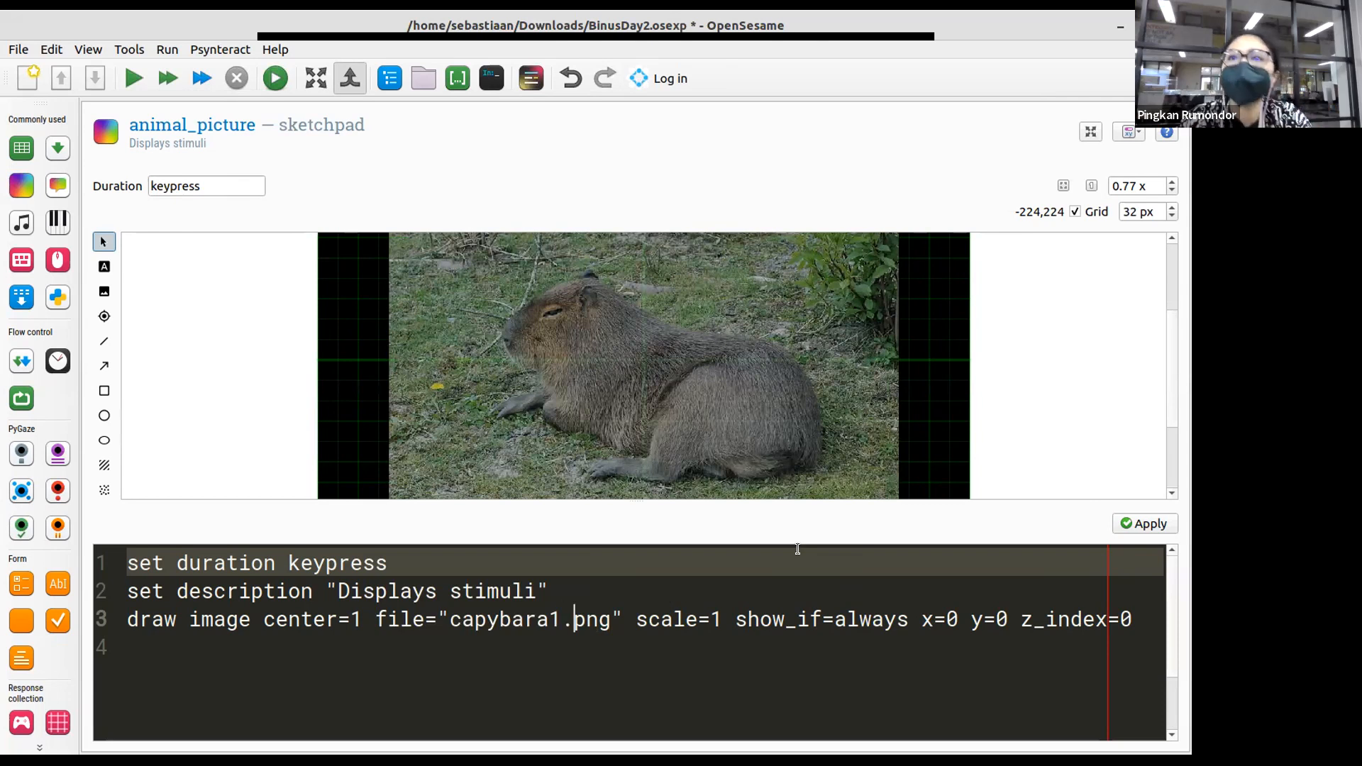
{"action": "key", "text": "ctrl+shift+Right"}
{"action": "key", "text": "ctrl+shift+Left"}
{"action": "key", "text": "ctrl+shift+Left"}
{"action": "type", "text": "["}
{"action": "key", "text": "Left"}
{"action": "key", "text": "ctrl+shift+Left"}
{"action": "key", "text": "ctrl+shift+Left"}
{"action": "key", "text": "ctrl+shift+Left"}
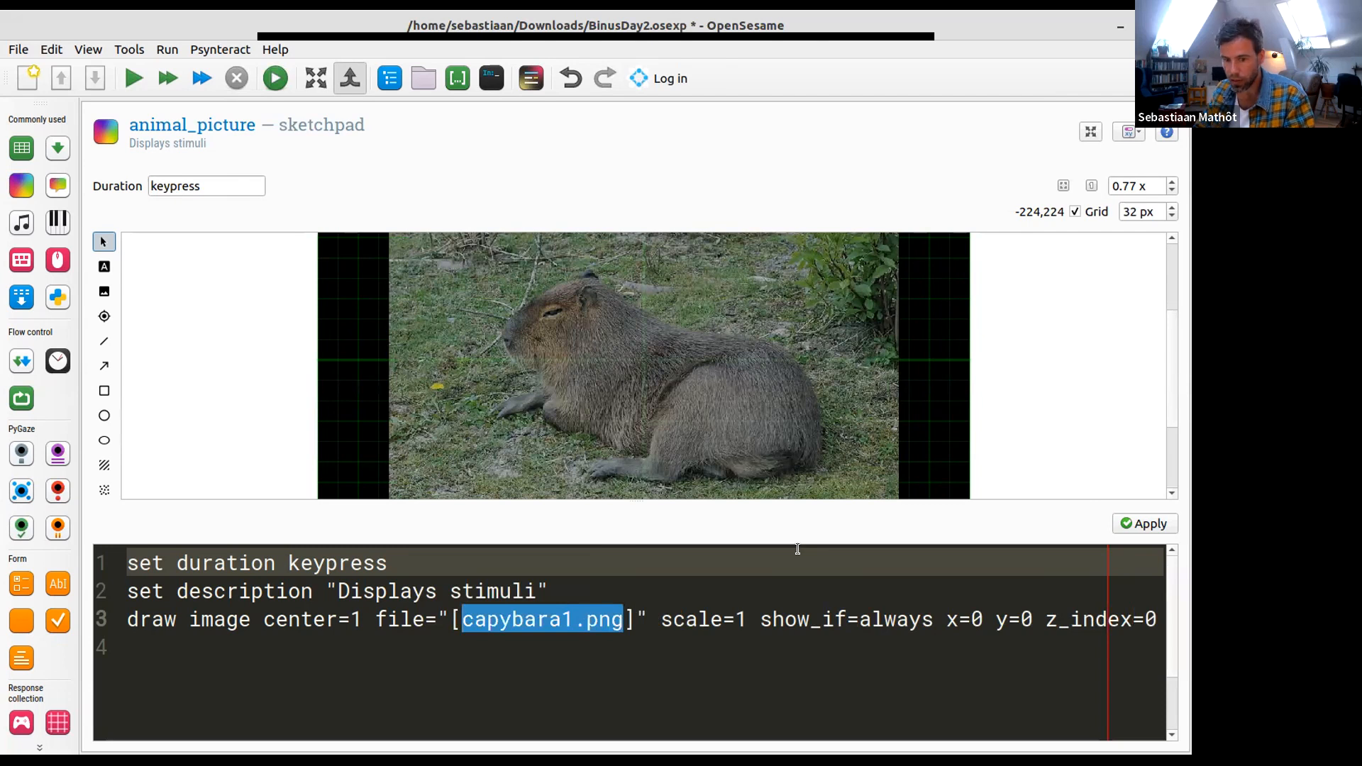
- Replace the bracketed file name in the draw command with the variable references [animal][pic_nr]
{"action": "type", "text": "animal"}
{"action": "key", "text": "Right"}
{"action": "type", "text": "[a"}
{"action": "key", "text": "BackSpace"}
{"action": "type", "text": "pic_"}
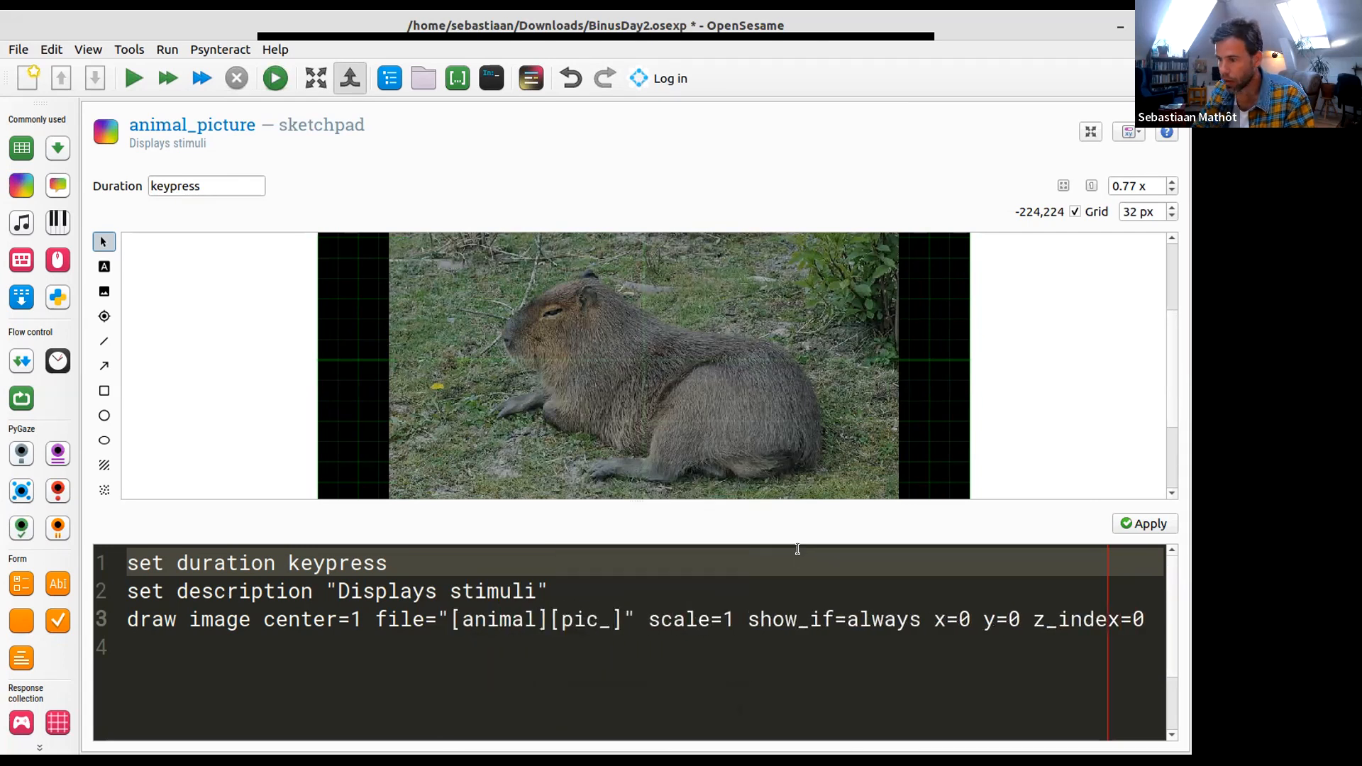
{"action": "type", "text": "nr"}
{"action": "key", "text": "Right"}
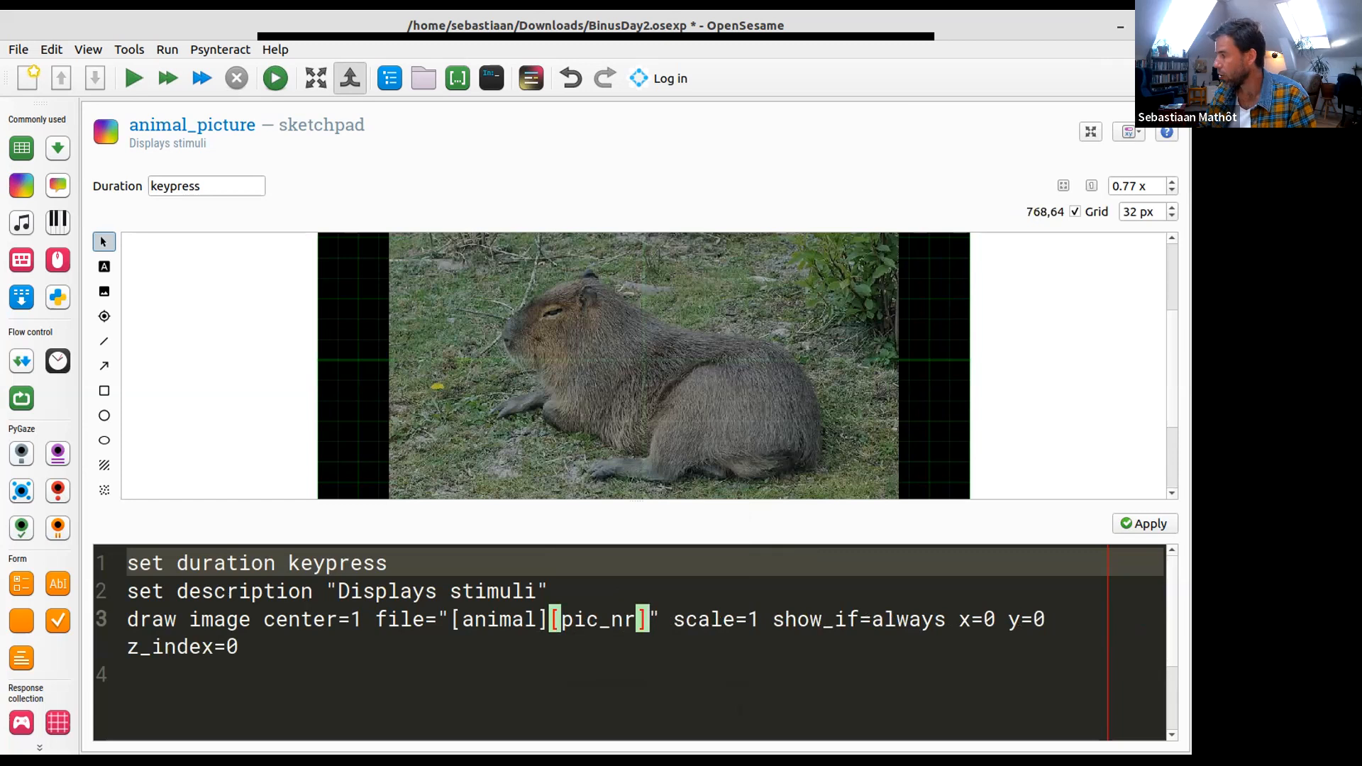
{"action": "key", "text": "alt+Tab"}
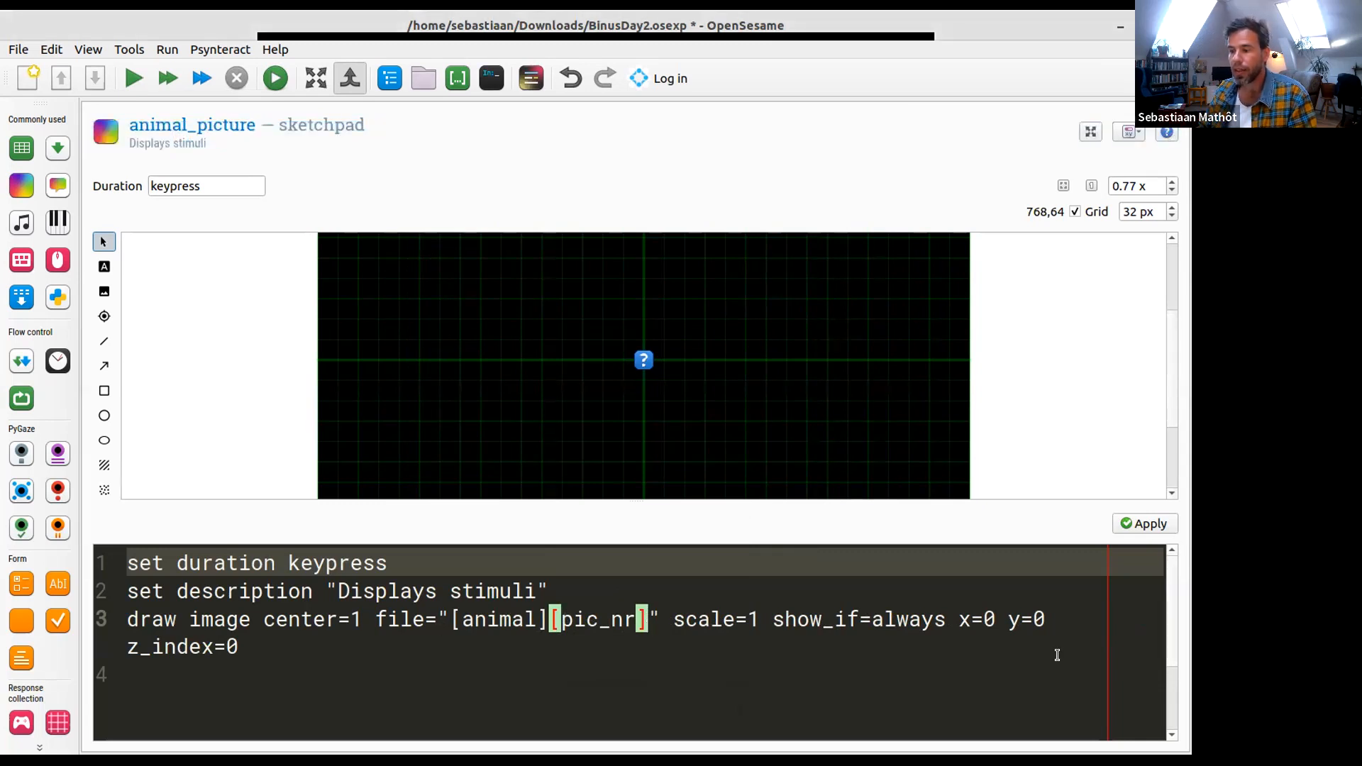
- Append the extension .png after [animal][pic_nr] in the draw command's file argument and apply the script
{"action": "key", "text": "ctrl+shift+Left"}
{"action": "key", "text": "ctrl+shift+Left"}
{"action": "key", "text": "ctrl+shift+Left"}
{"action": "key", "text": "ctrl+shift+Left"}
{"action": "key", "text": "shift+Left"}
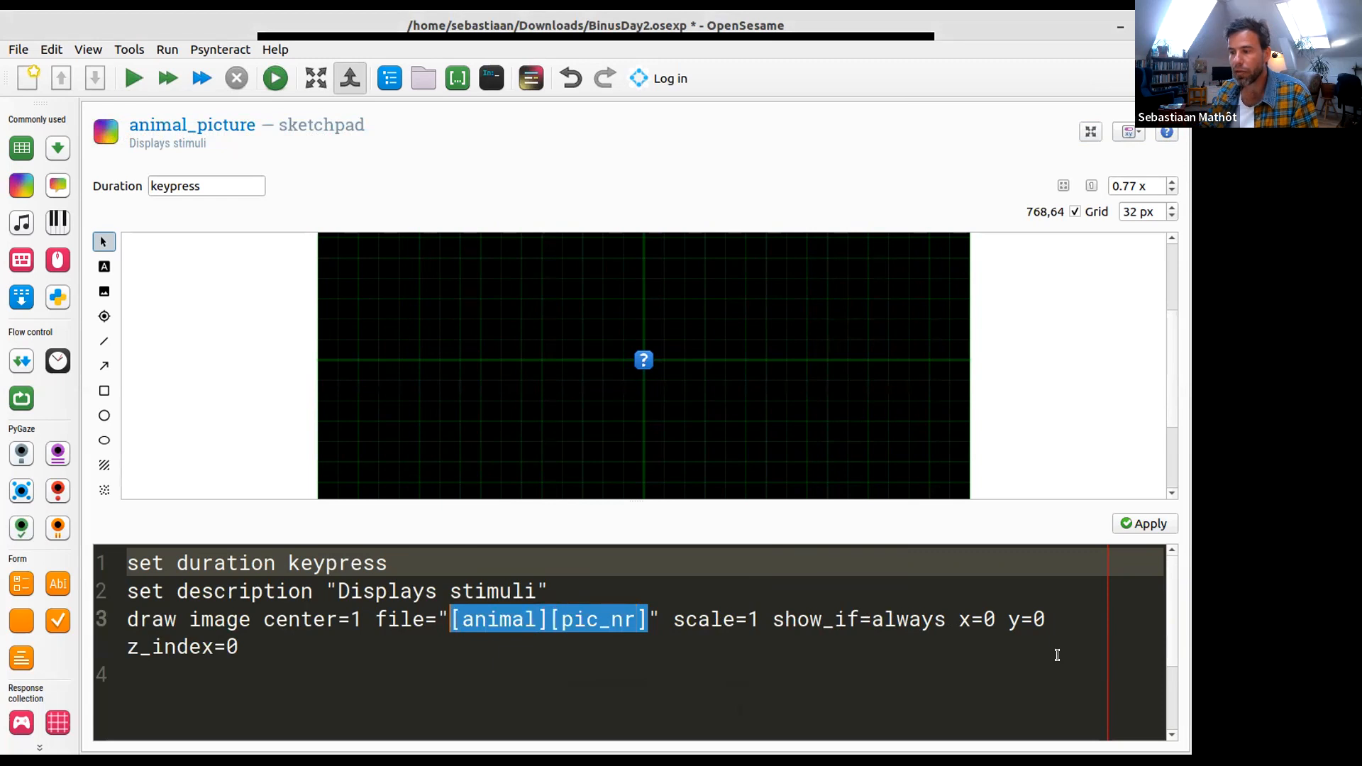
{"action": "key", "text": "Left"}
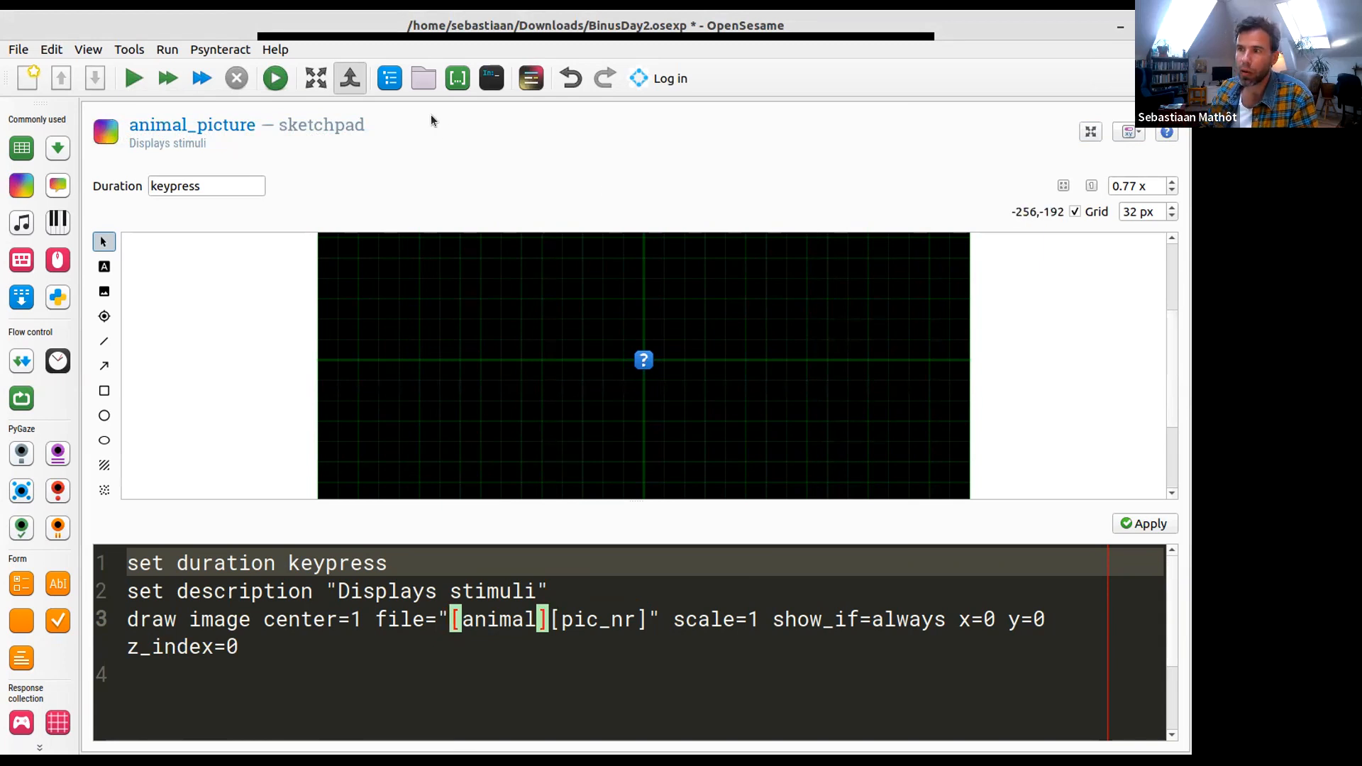
{"action": "left_click", "coordinate": [642, 619]}
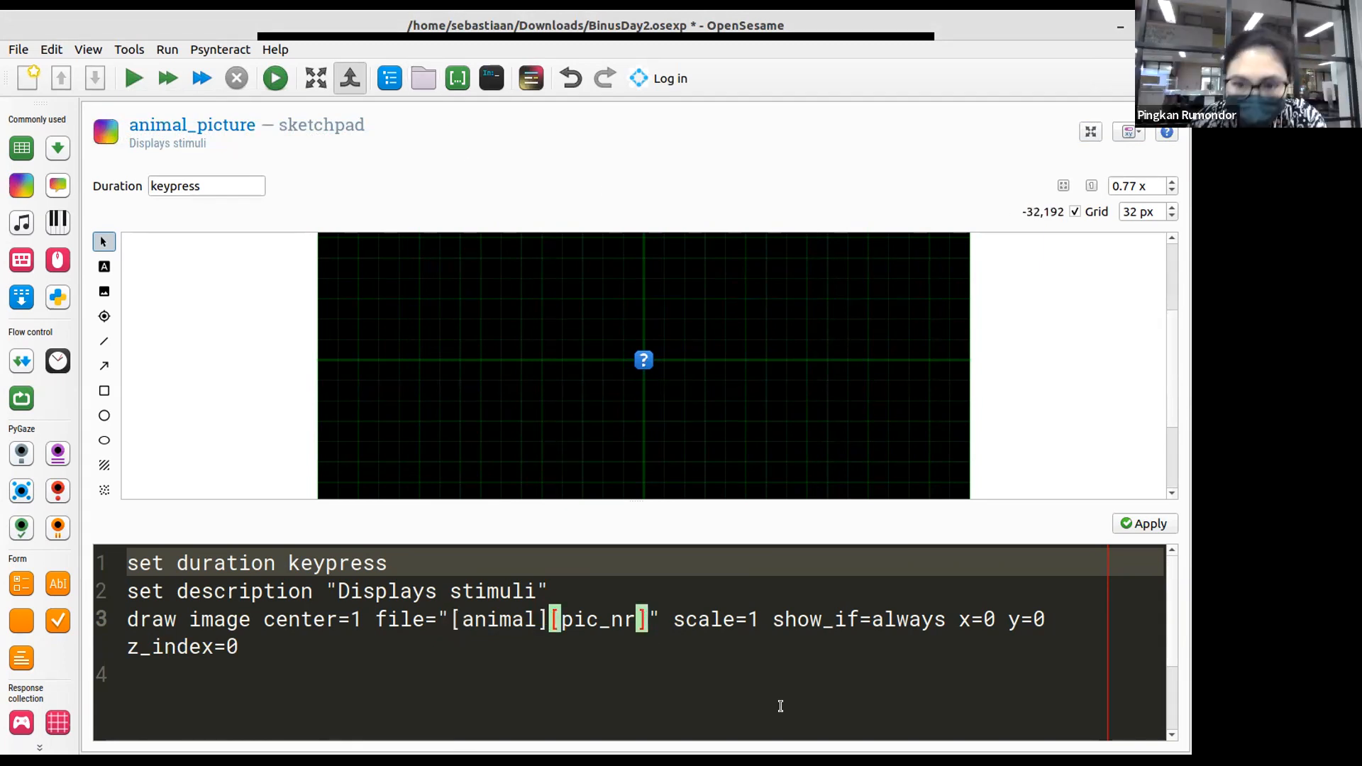
{"action": "type", "text": ".png"}
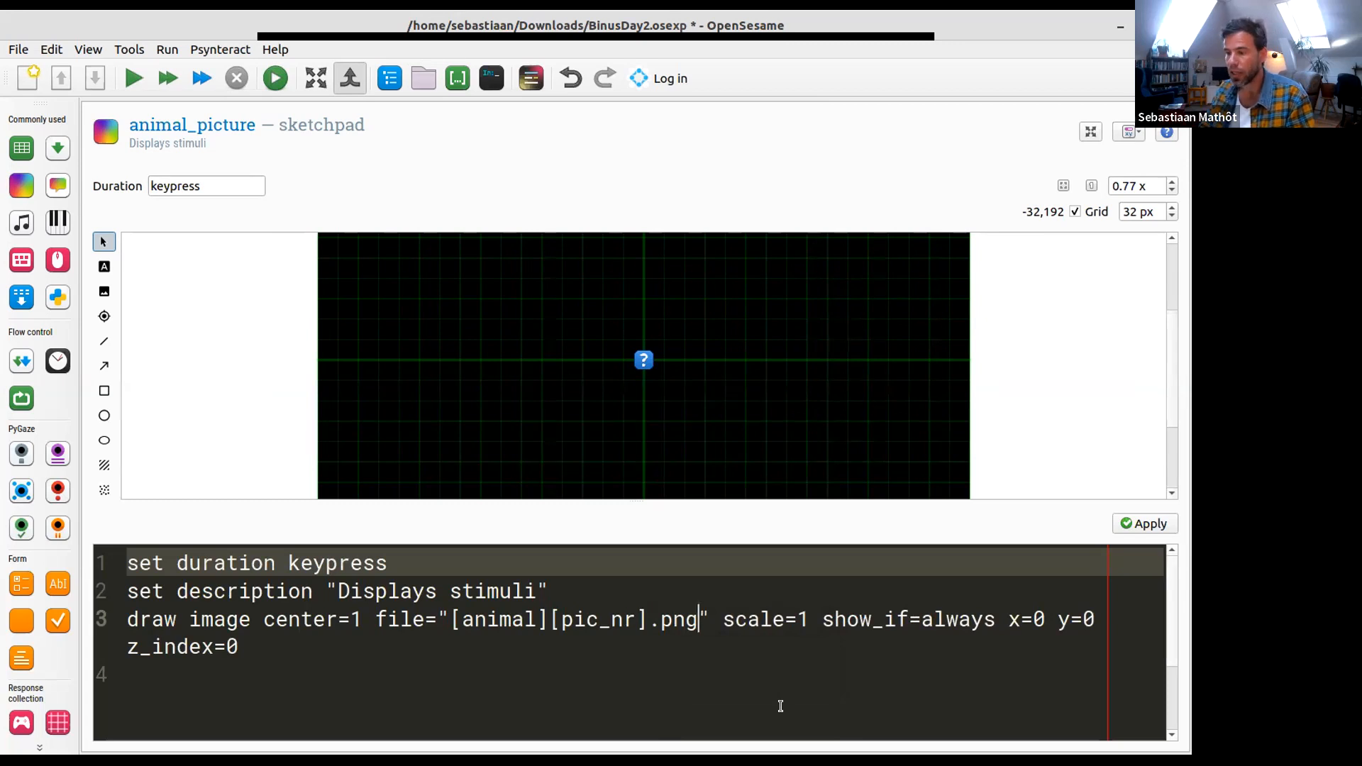
{"action": "key", "text": "Left"}
{"action": "key", "text": "Left"}
{"action": "key", "text": "Left"}
{"action": "key", "text": "Left"}
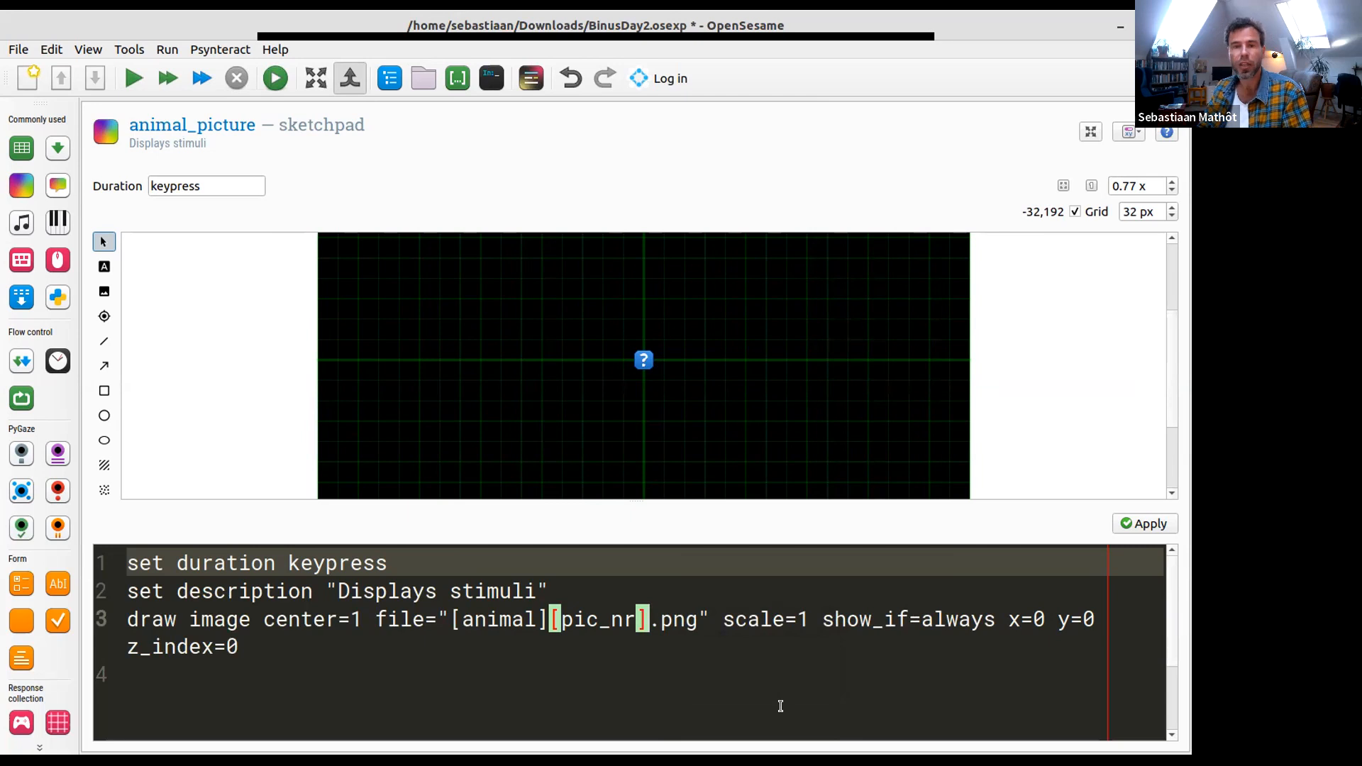
{"action": "key", "text": "Right"}
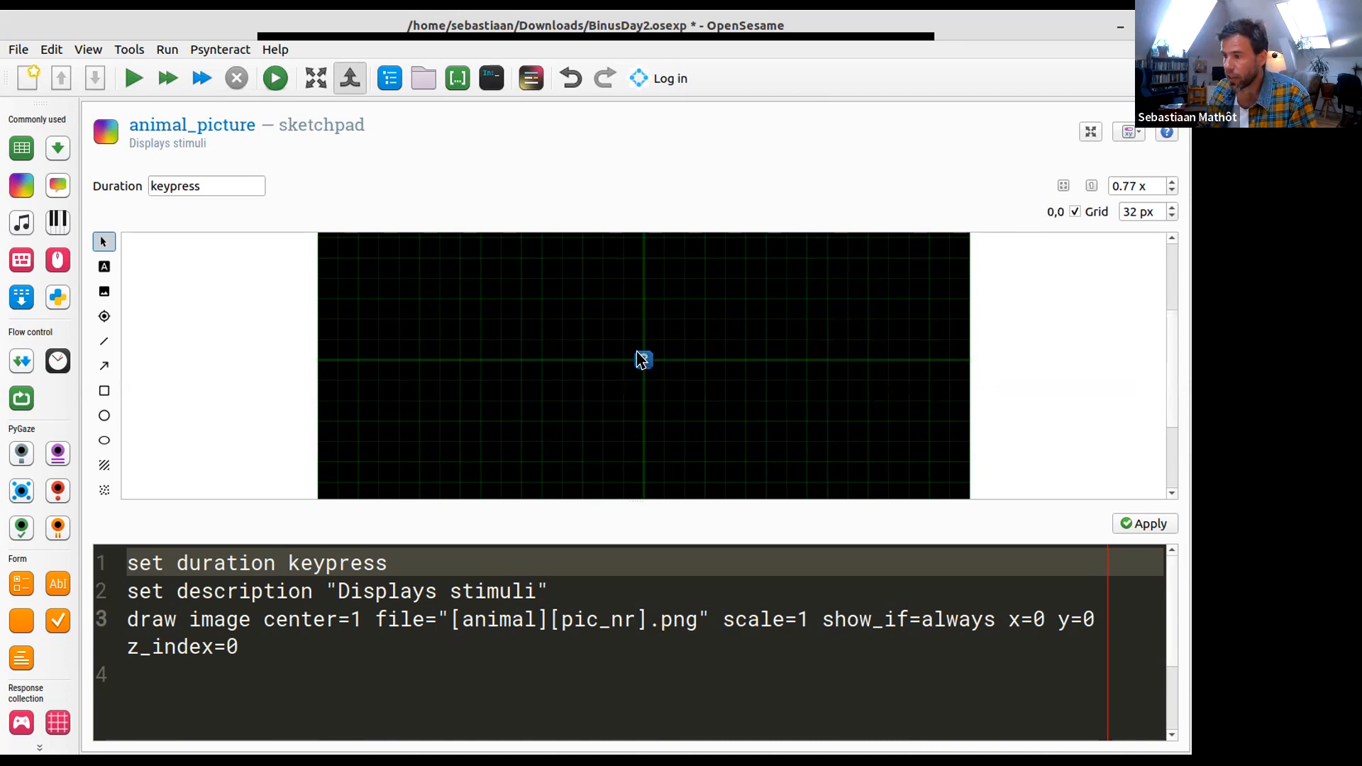
{"action": "left_click", "coordinate": [1143, 523]}
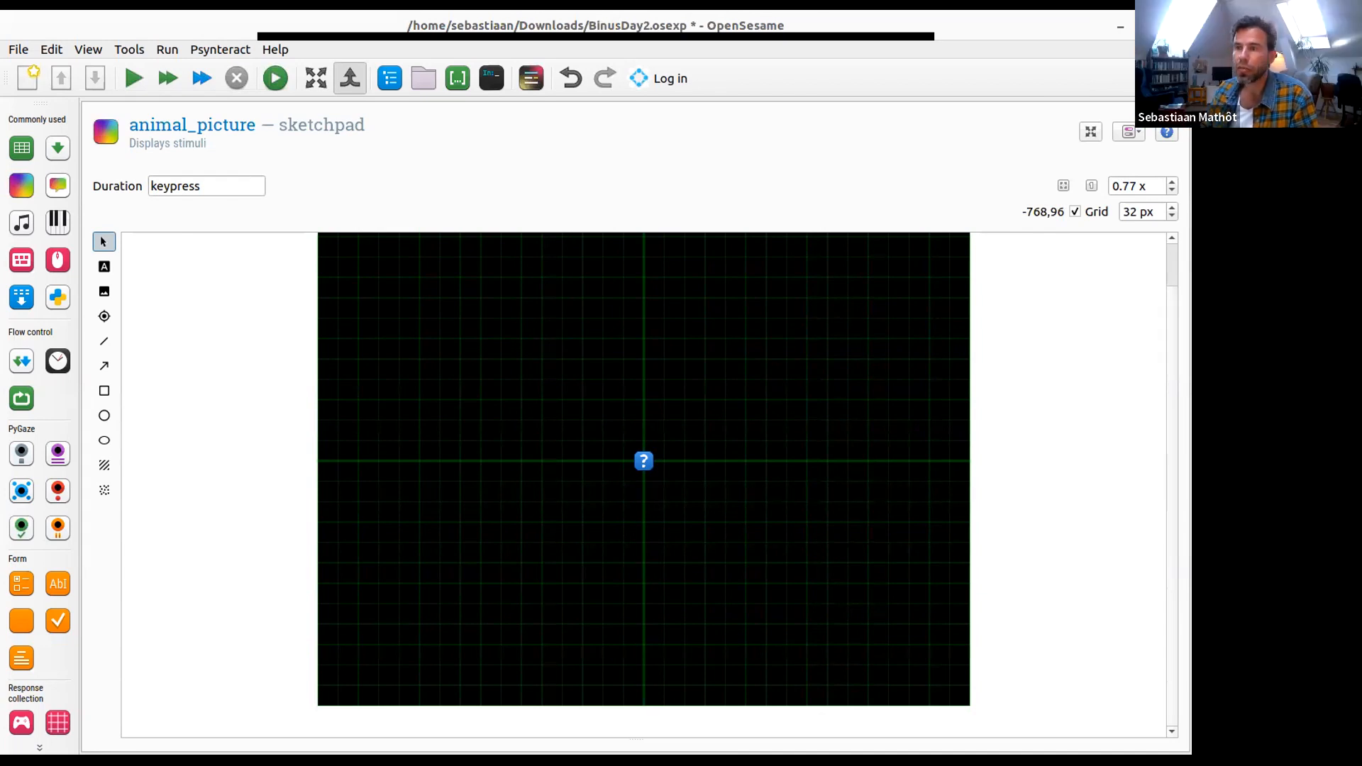
- Review the file names in the file pool and switch back to a slightly widened experiment overview
{"action": "left_click", "coordinate": [425, 82]}
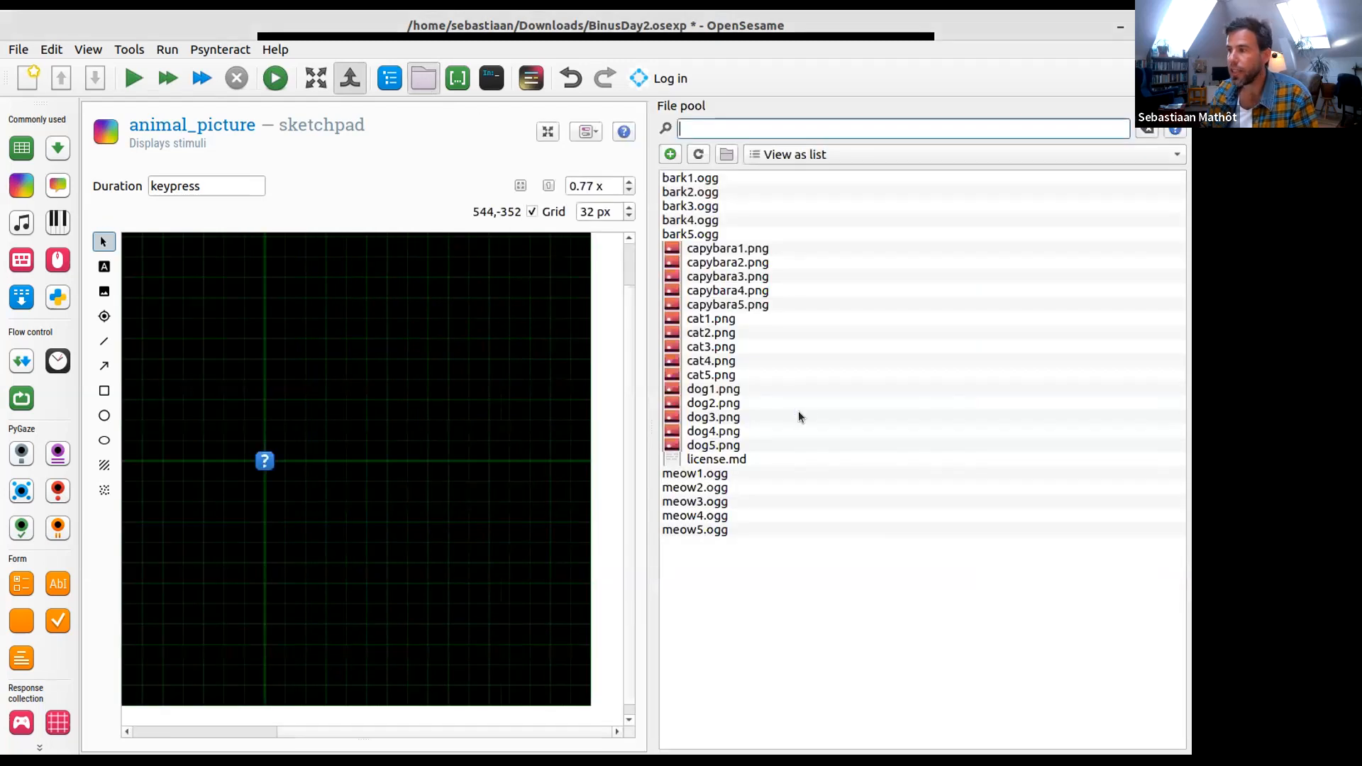
{"action": "mouse_move", "coordinate": [644, 175]}
{"action": "left_mouse_down"}
{"action": "mouse_move", "coordinate": [800, 209]}
{"action": "mouse_move", "coordinate": [850, 241]}
{"action": "left_mouse_up"}
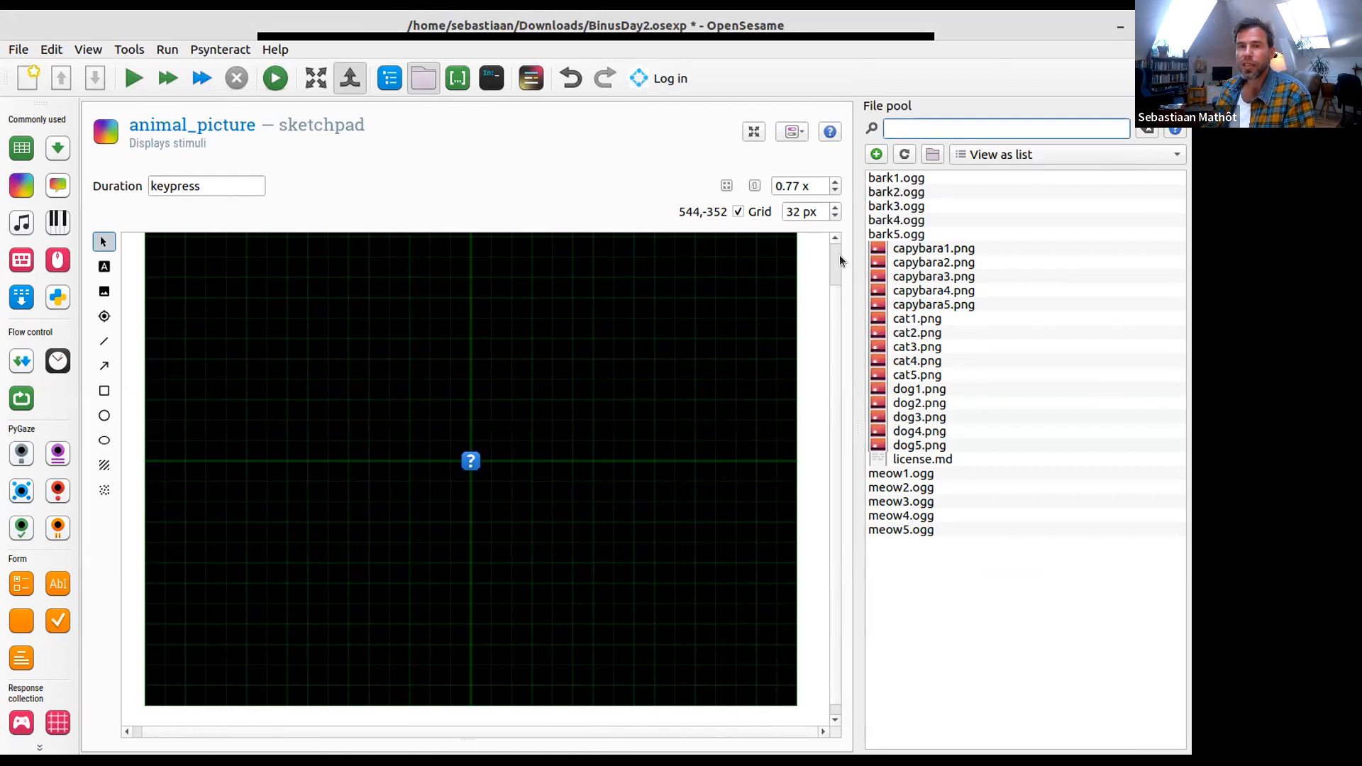
{"action": "left_click", "coordinate": [389, 79]}
{"action": "left_click", "coordinate": [423, 80]}
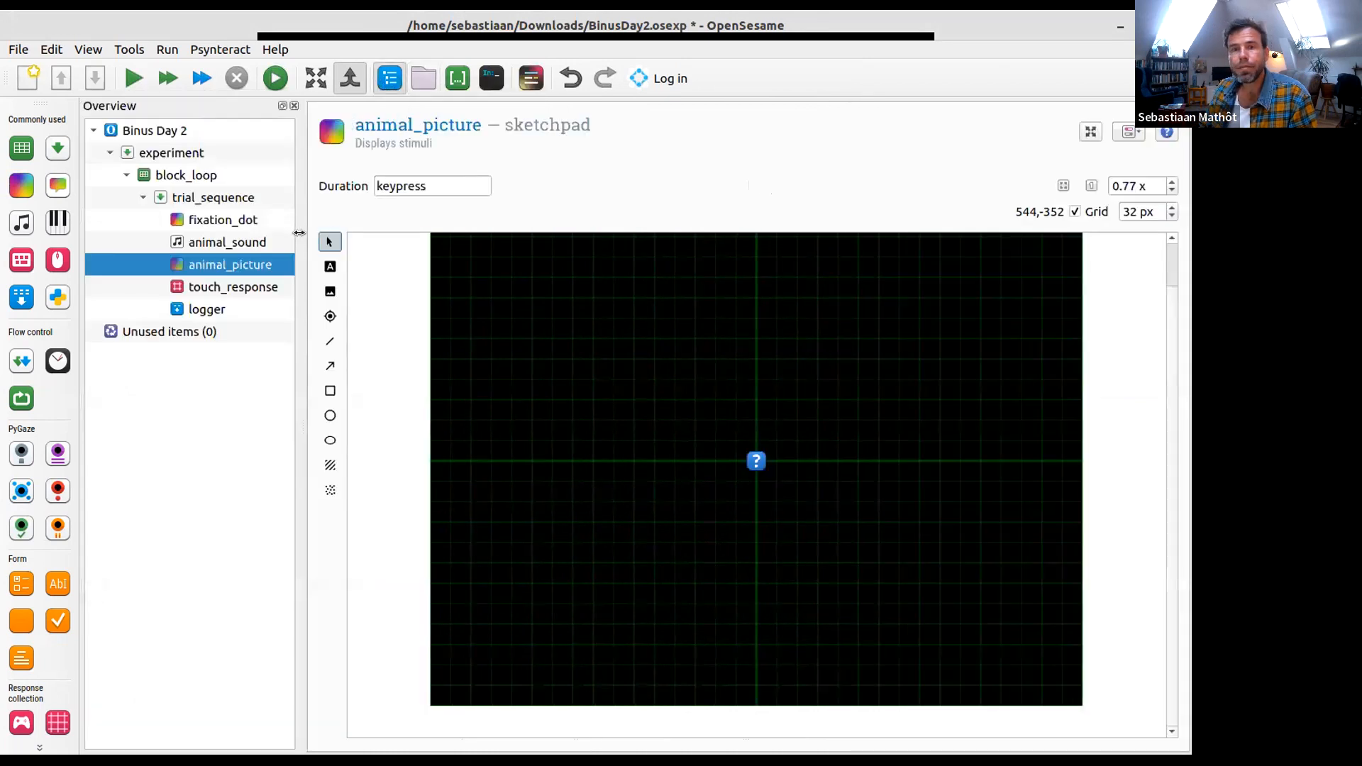
{"action": "left_click_drag", "start_coordinate": [299, 233], "coordinate": [322, 223]}
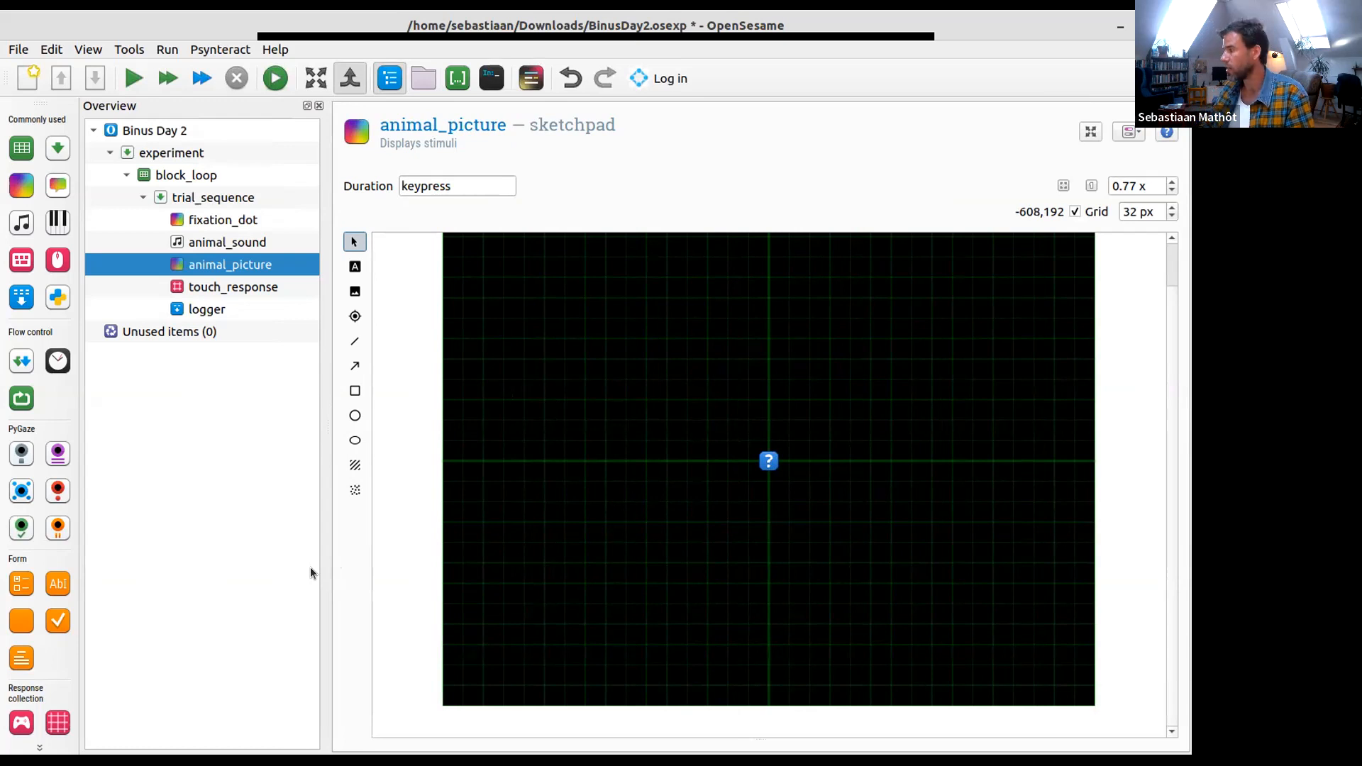
- Draw a filled circle with a radius of about 128 px centred at (-352, 0) and colour it #c061cb
{"action": "left_click", "coordinate": [355, 415]}
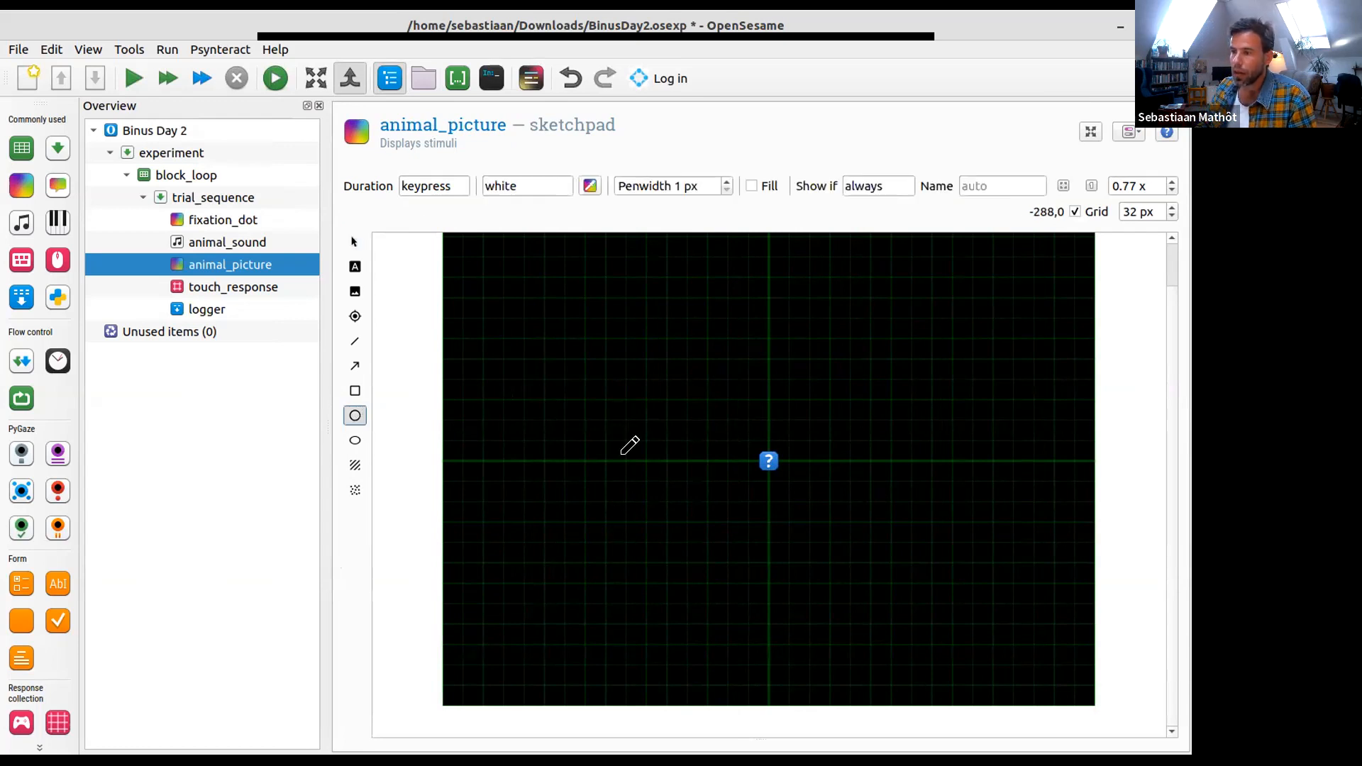
{"action": "left_click", "coordinate": [540, 458]}
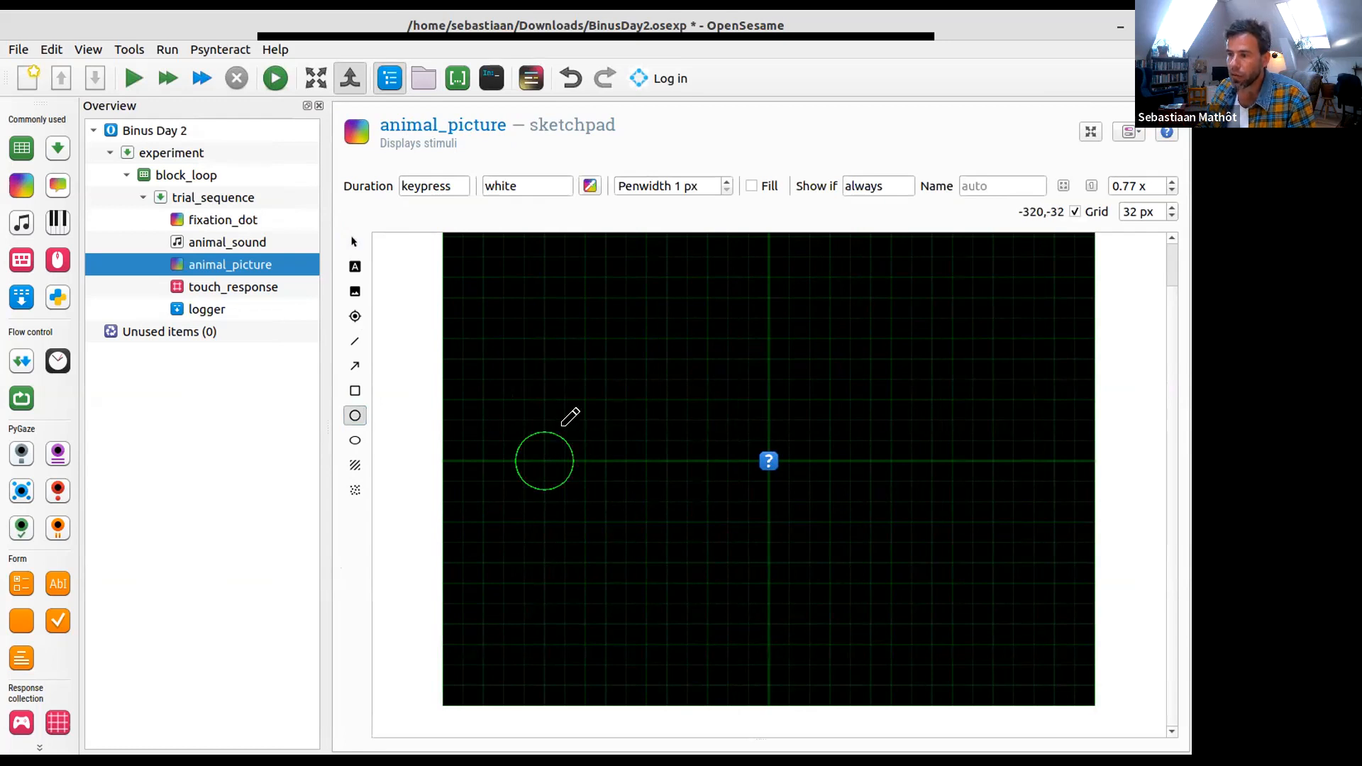
{"action": "left_click", "coordinate": [546, 368]}
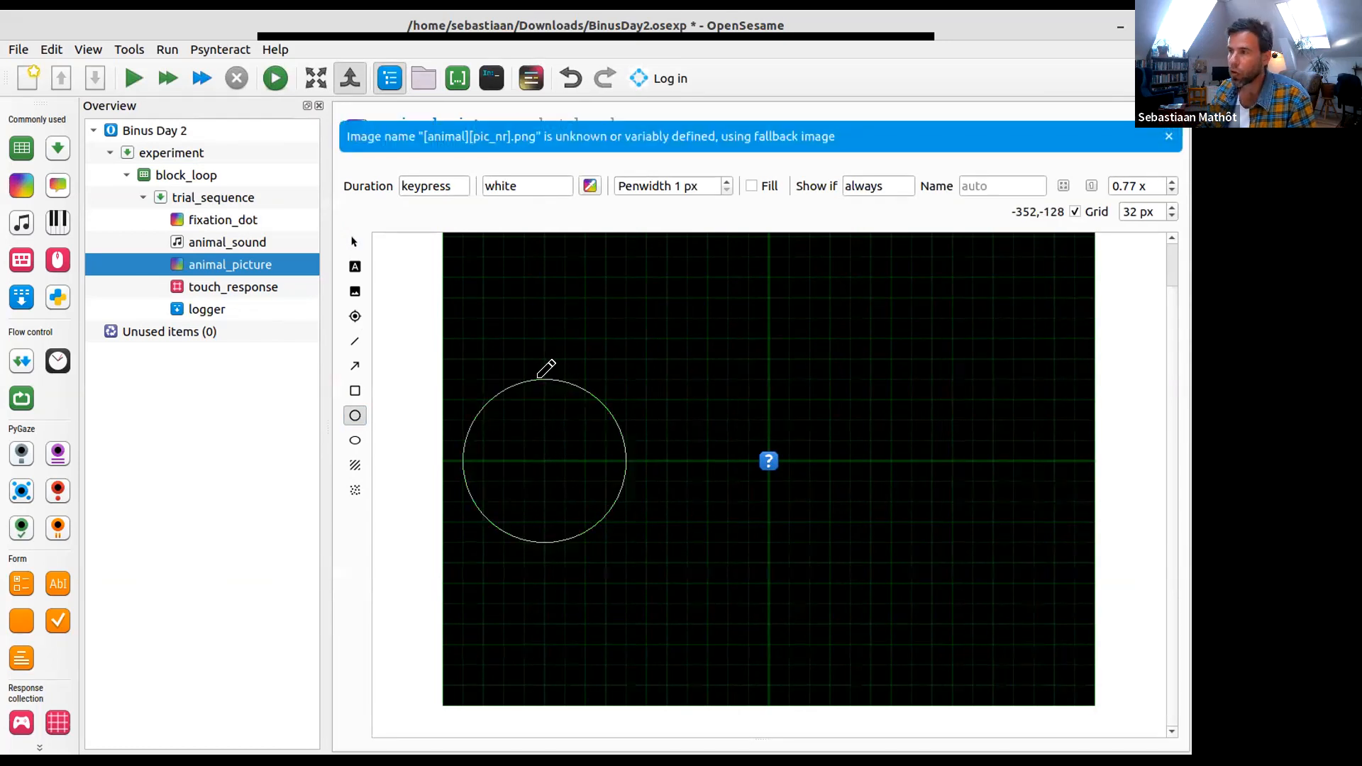
{"action": "left_click", "coordinate": [751, 187]}
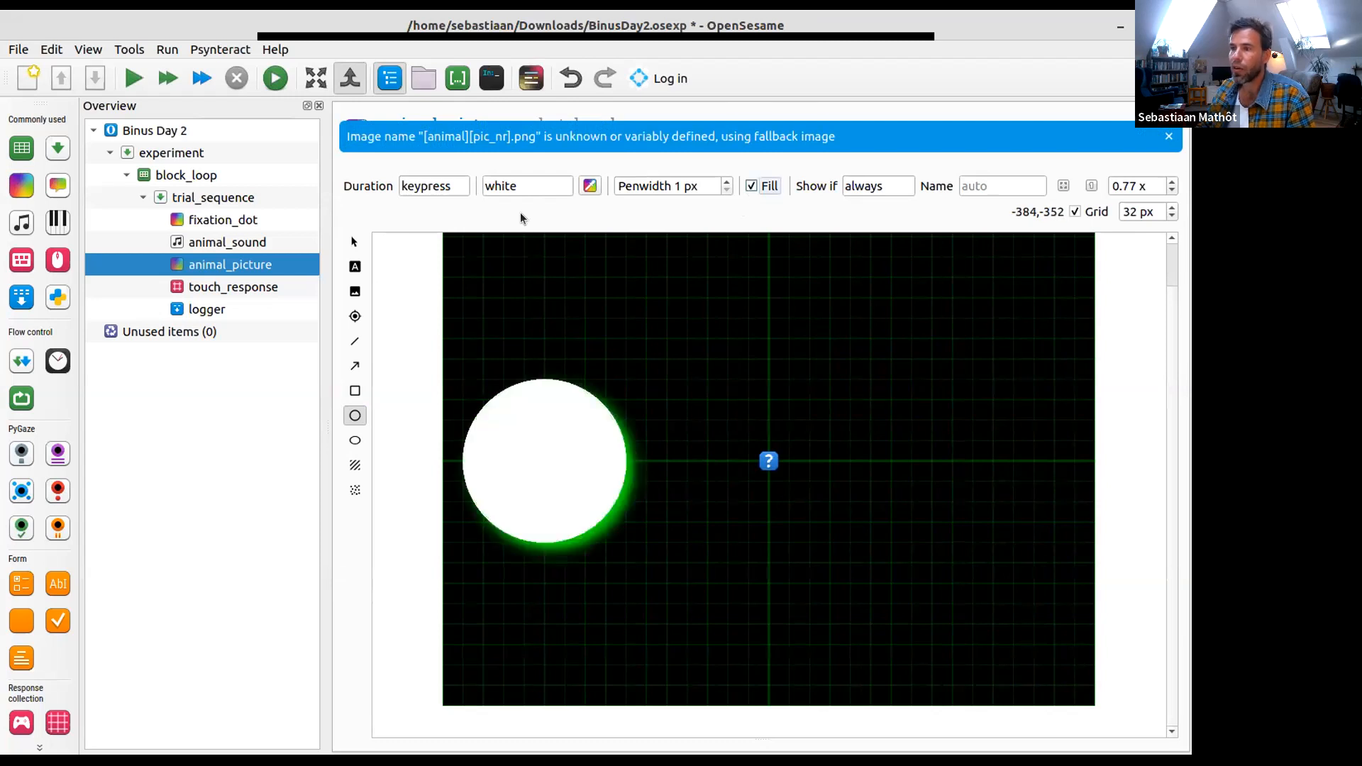
{"action": "left_click", "coordinate": [590, 186]}
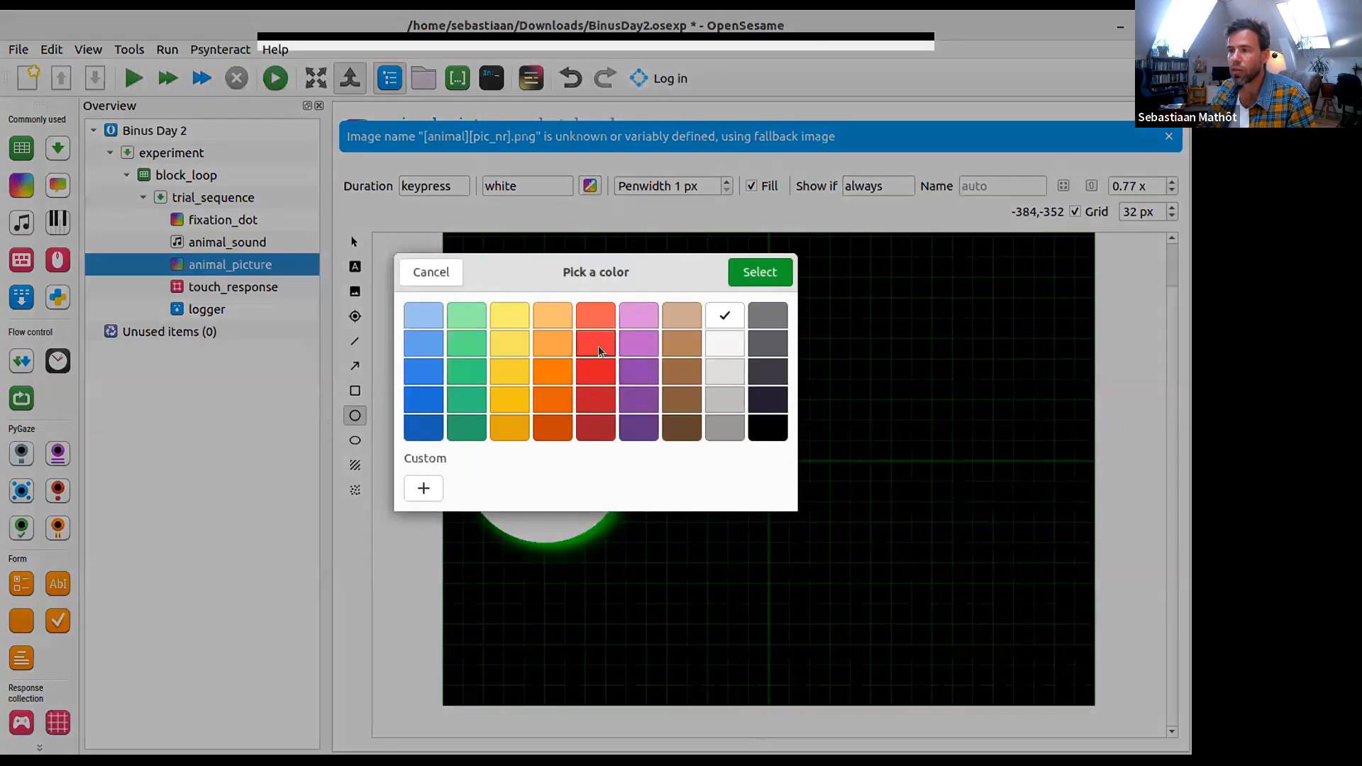
{"action": "left_click", "coordinate": [637, 345]}
{"action": "left_click", "coordinate": [744, 282]}
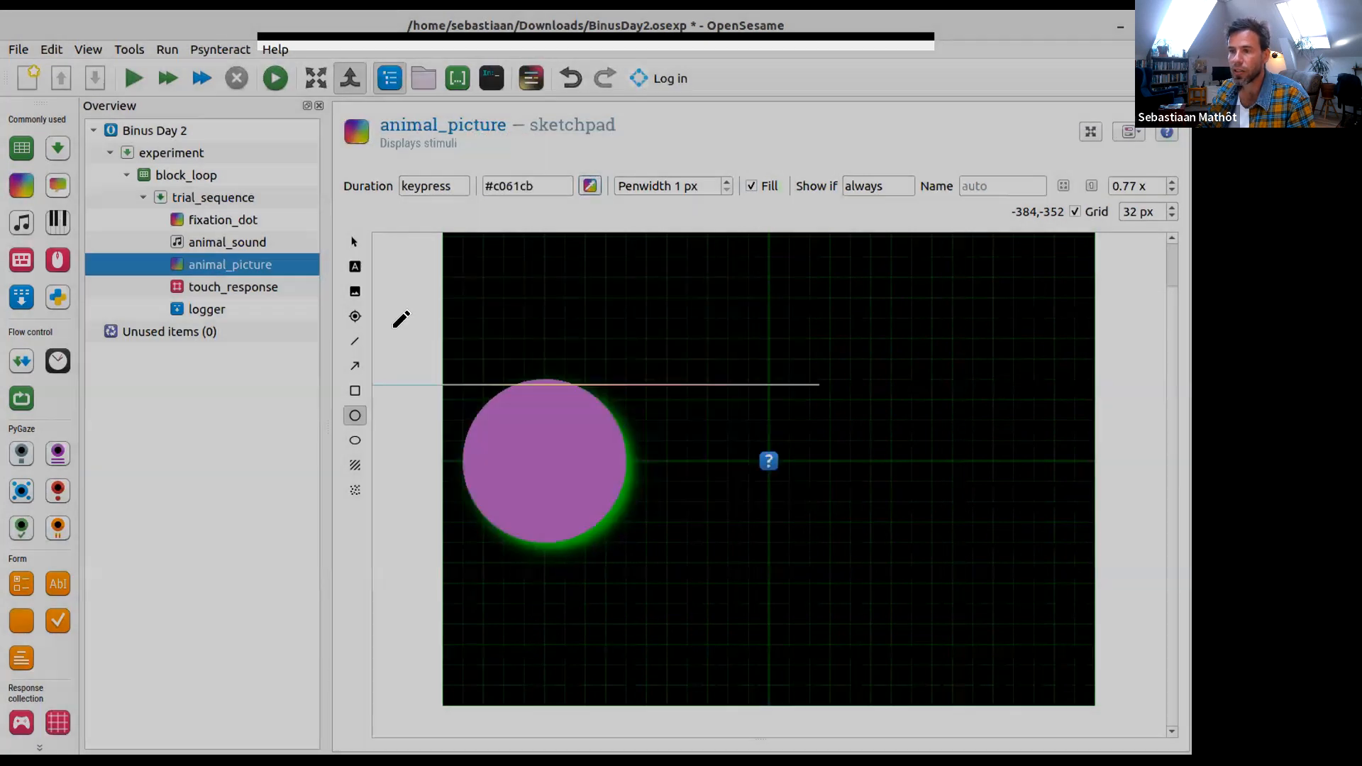
- Add the text "Dog!" at the centre of the purple circle at (-352, 0)
{"action": "left_click", "coordinate": [355, 268]}
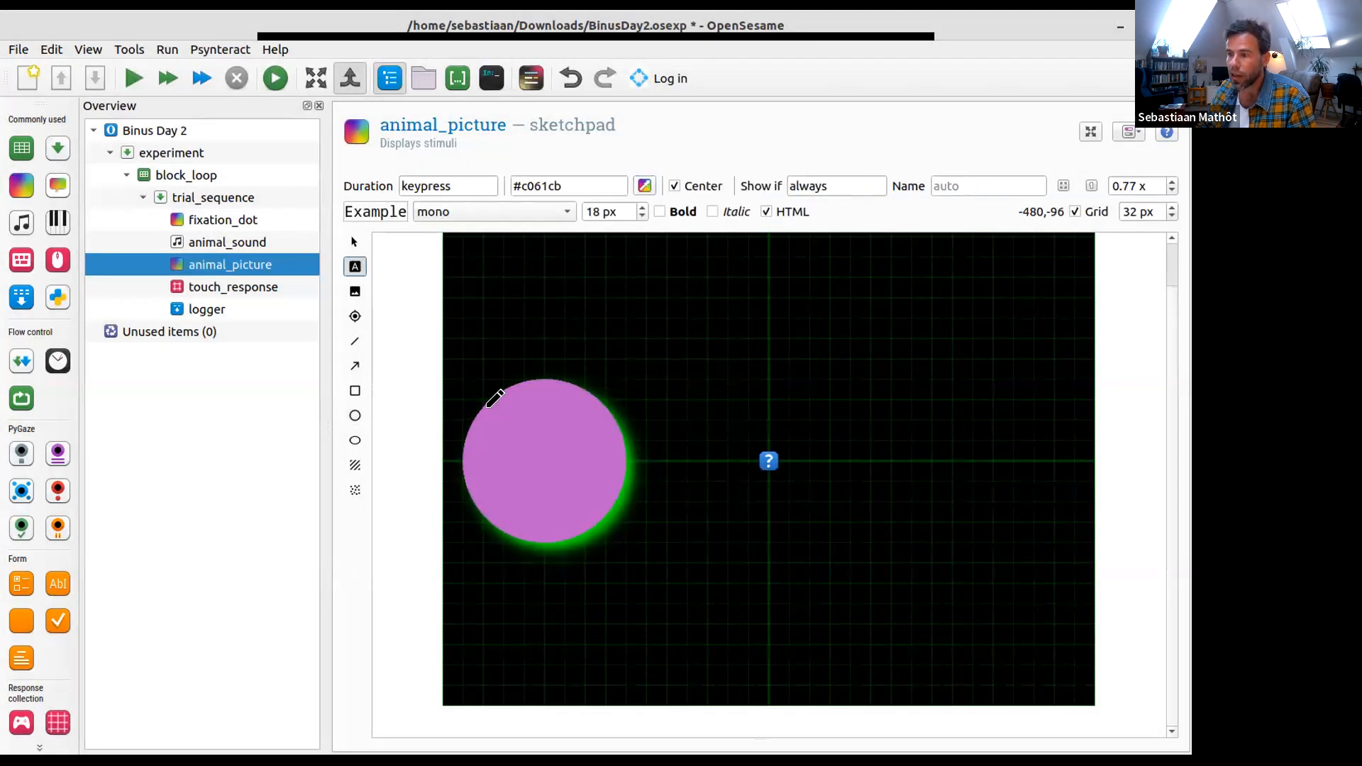
{"action": "left_click", "coordinate": [543, 453]}
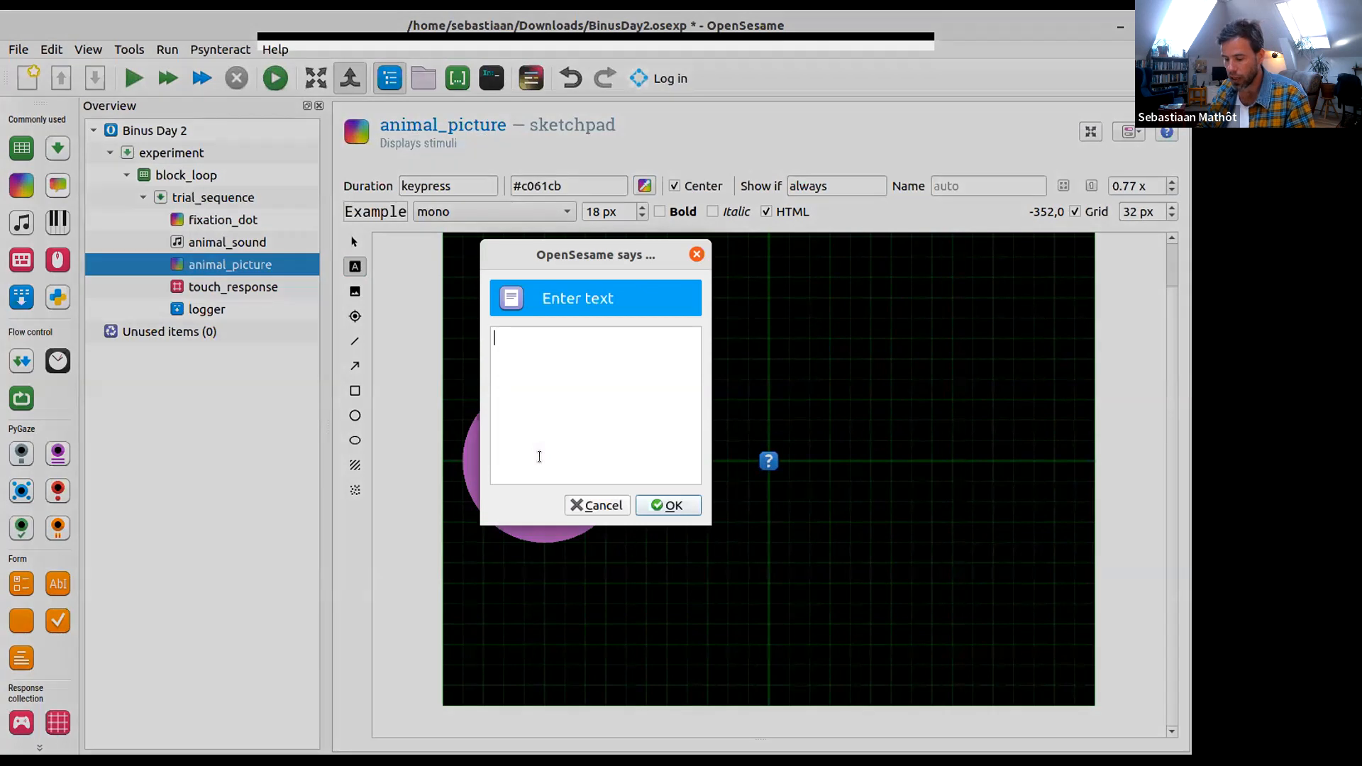
{"action": "type", "text": "Dog!"}
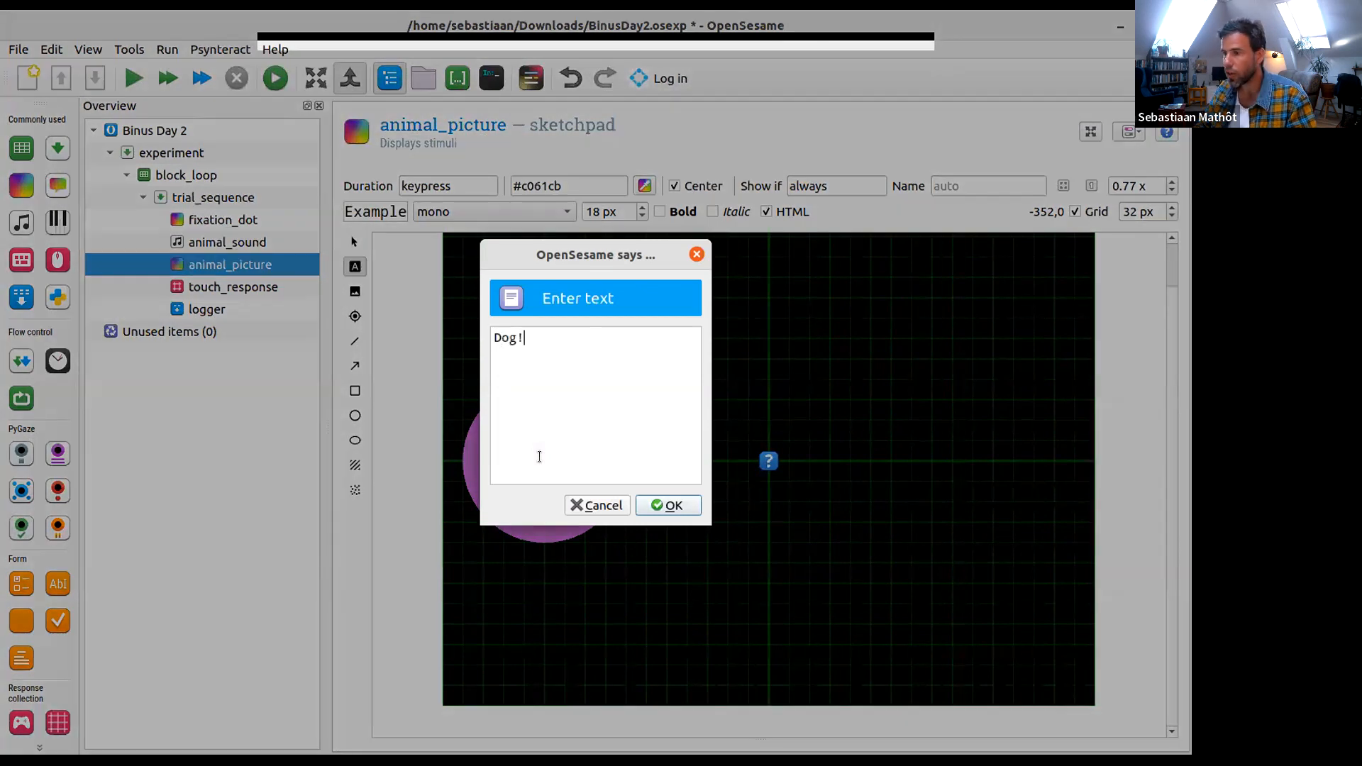
{"action": "left_click", "coordinate": [666, 505]}
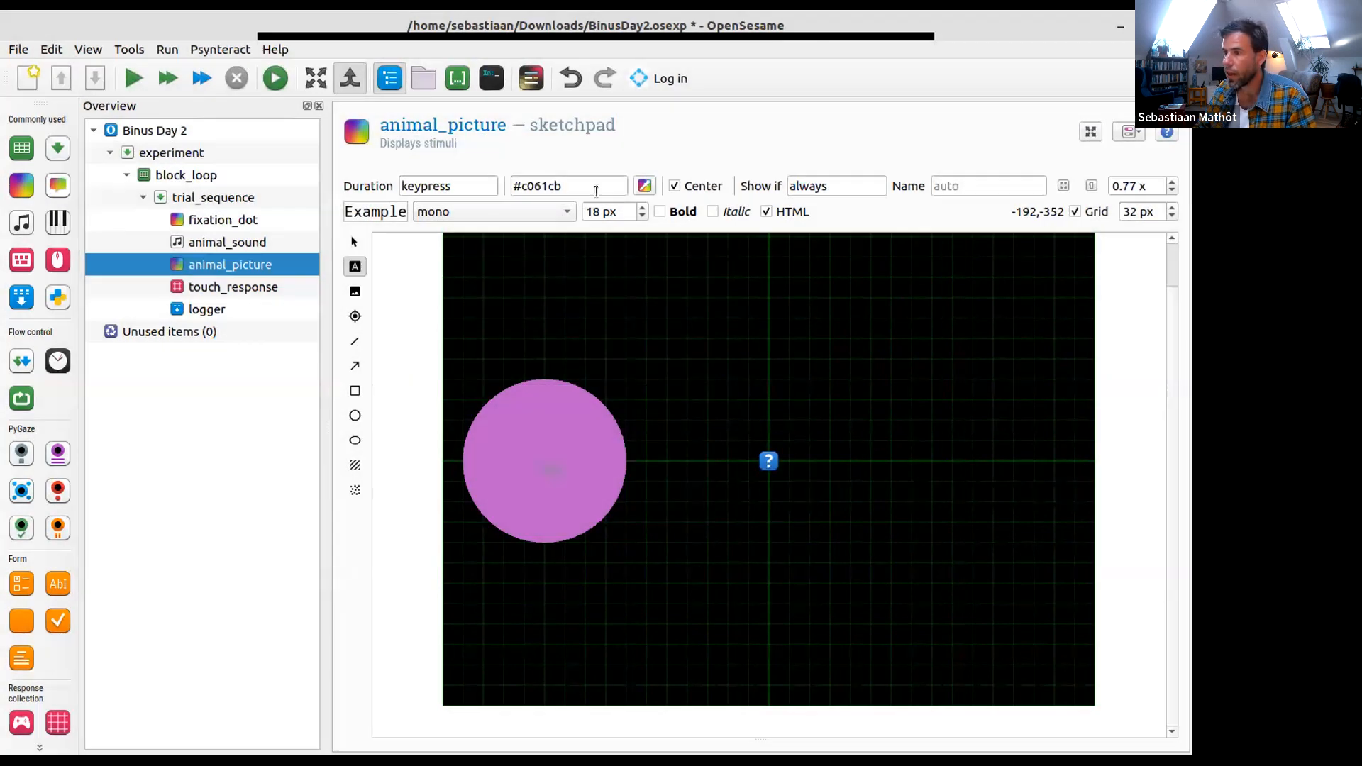
- Set the "Dog!" text's colour to #dc8add and its font size to 64 px, and deselect it
{"action": "left_click", "coordinate": [645, 186]}
{"action": "left_click", "coordinate": [638, 315]}
{"action": "left_click", "coordinate": [741, 269]}
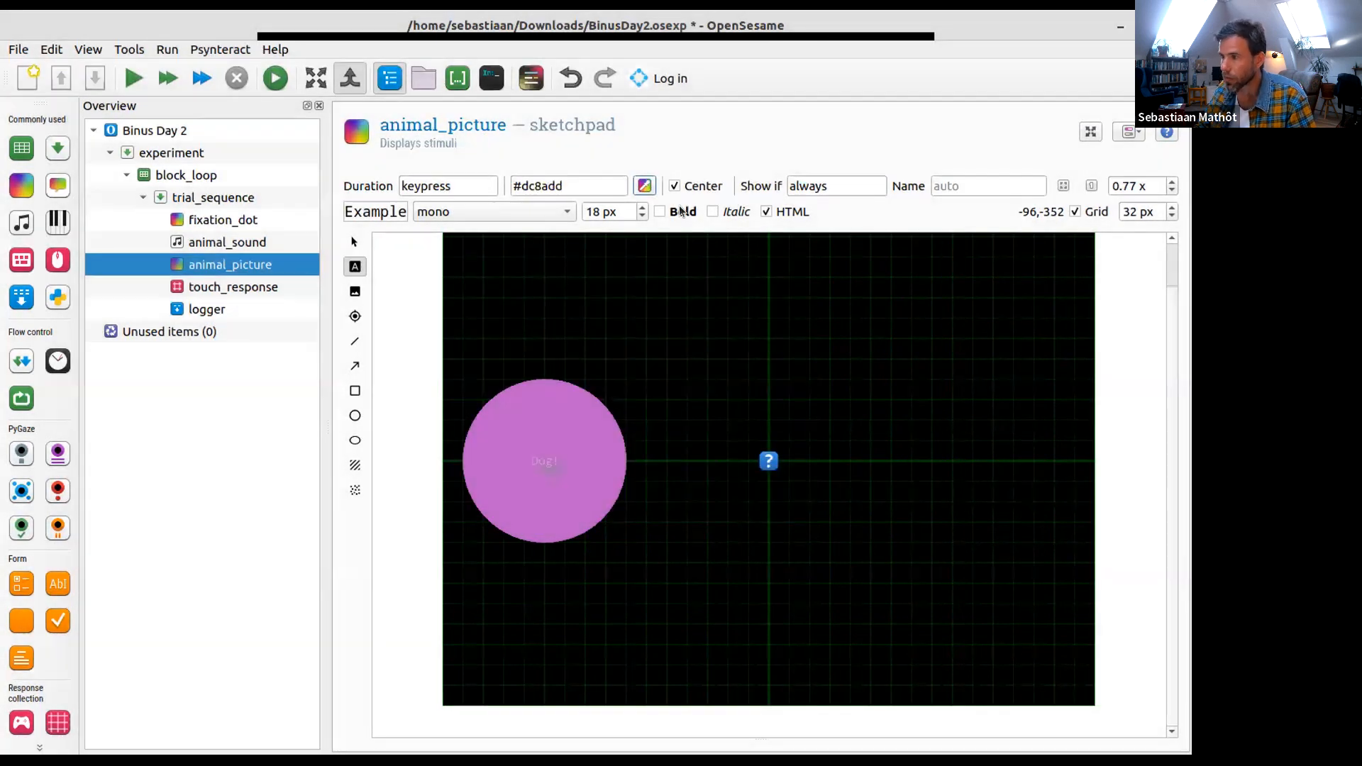
{"action": "double_click", "coordinate": [593, 211]}
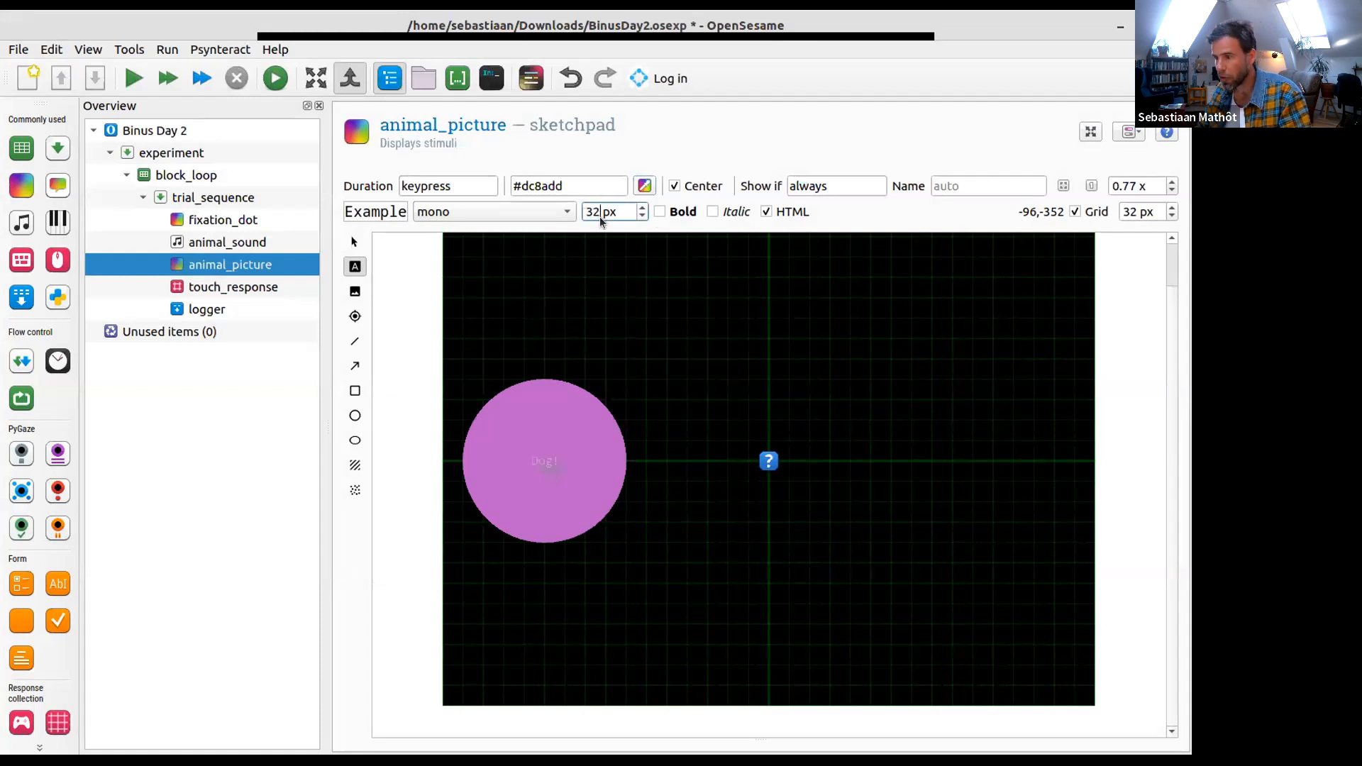
{"action": "double_click", "coordinate": [630, 211]}
{"action": "type", "text": "64"}
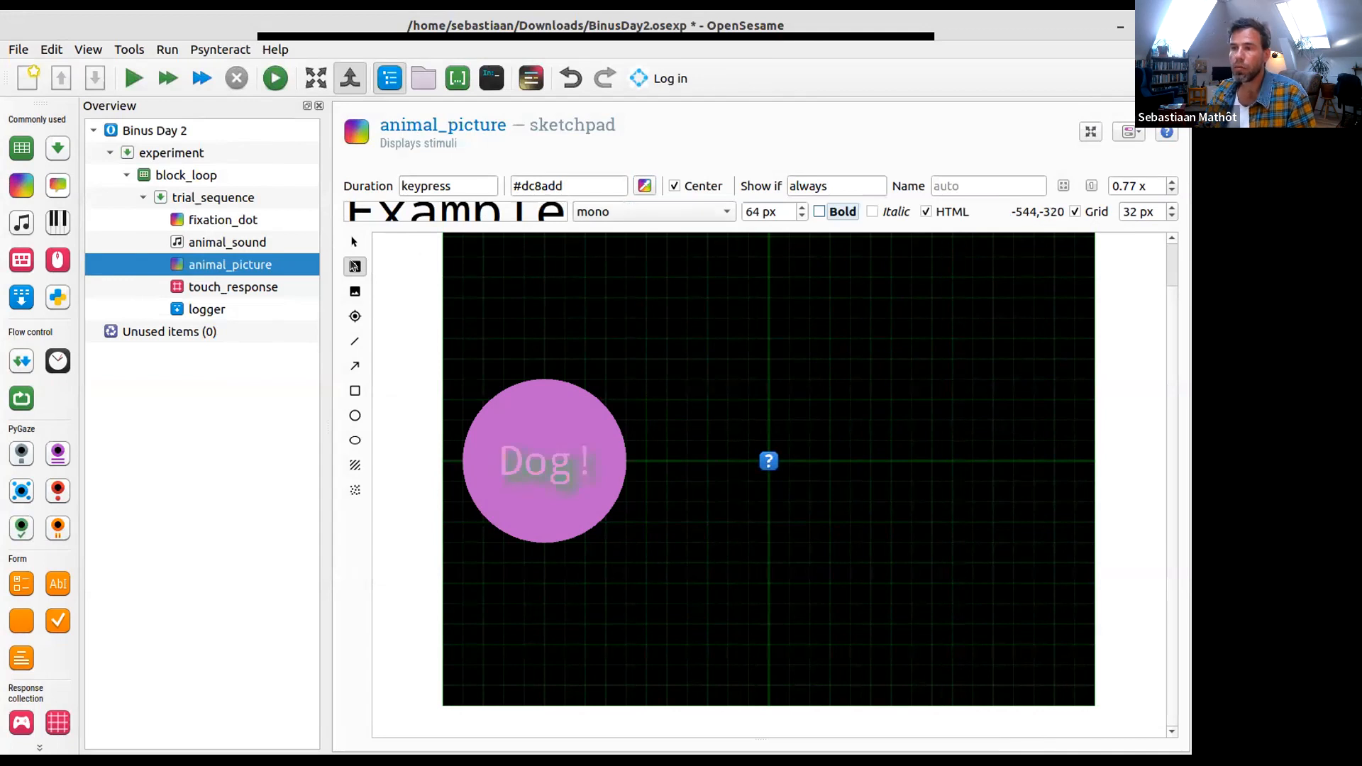
{"action": "left_click", "coordinate": [354, 242]}
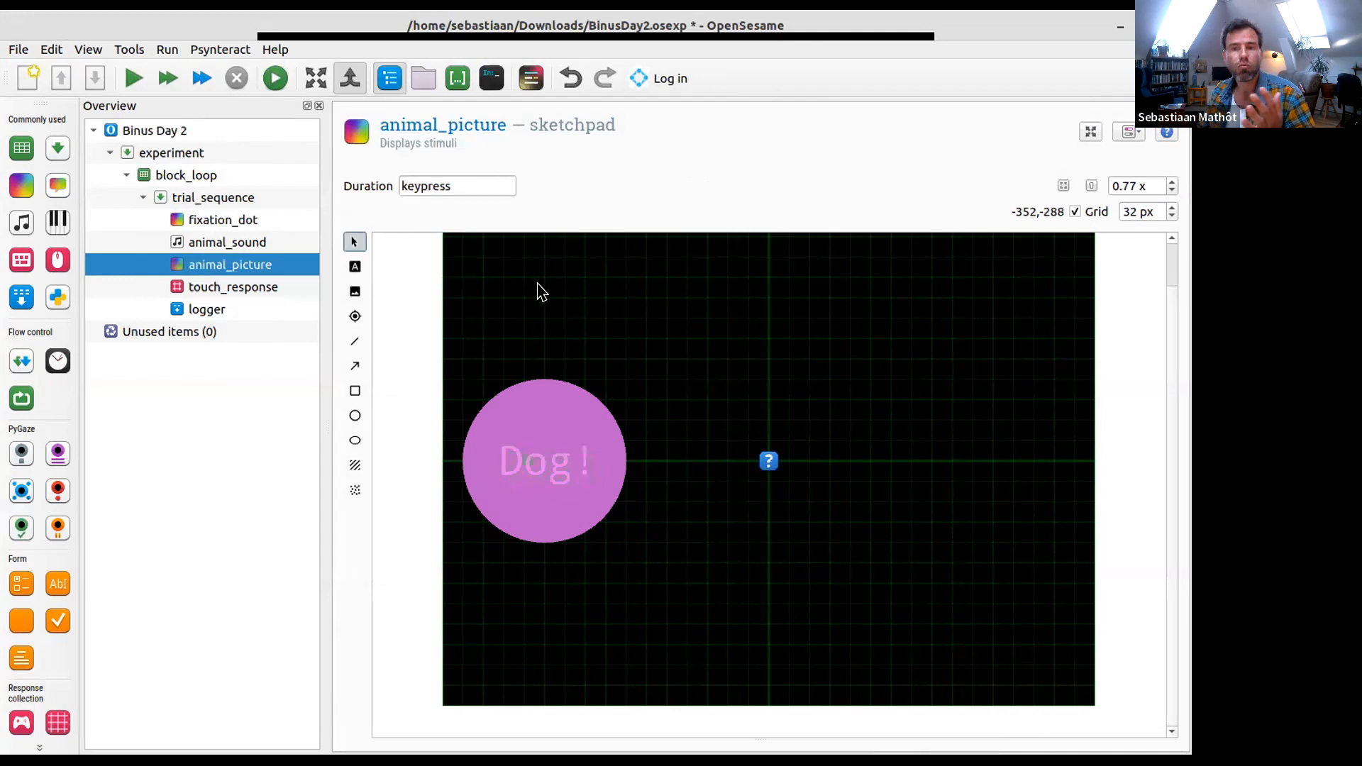
- Draw a filled circle with a radius of about 128 px centred at (352, 0) and colour it #2ec27e
{"action": "left_click", "coordinate": [357, 417]}
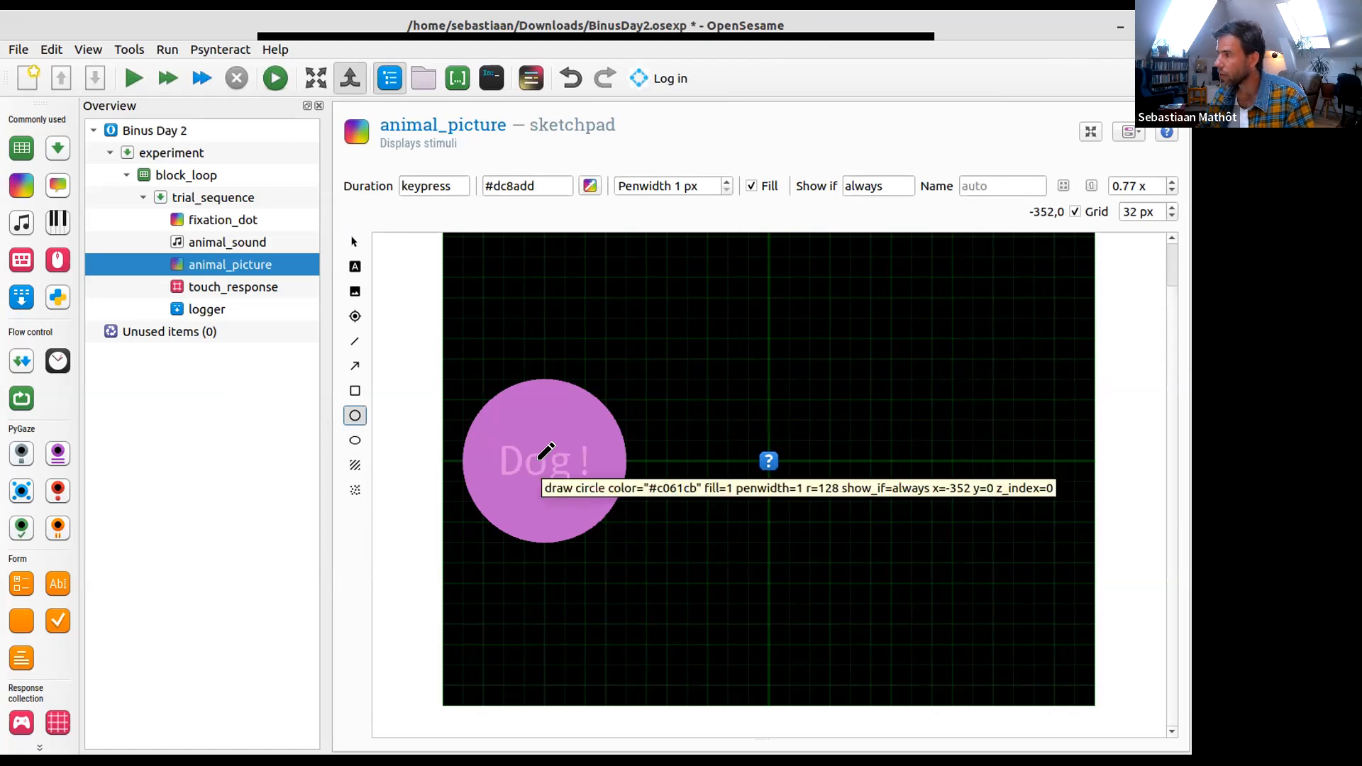
{"action": "left_click", "coordinate": [994, 461]}
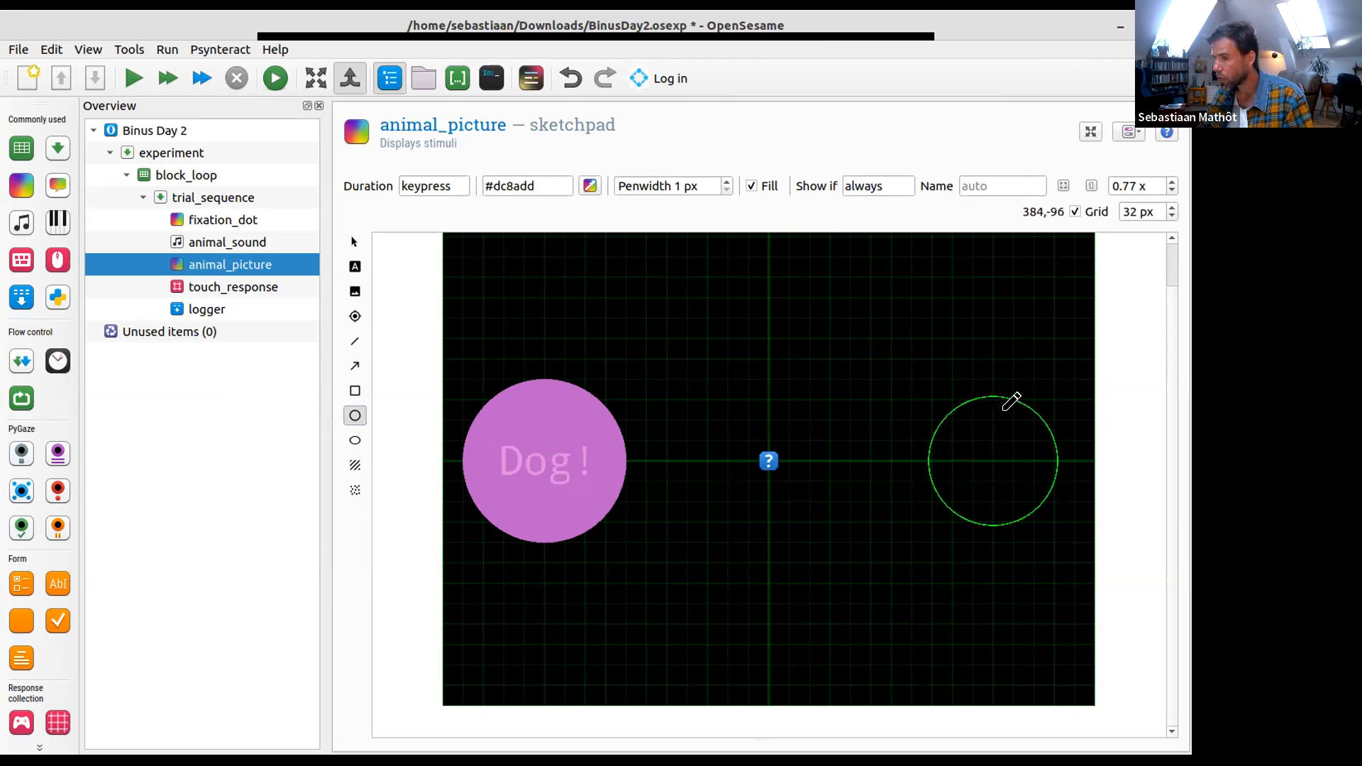
{"action": "left_click", "coordinate": [1000, 366]}
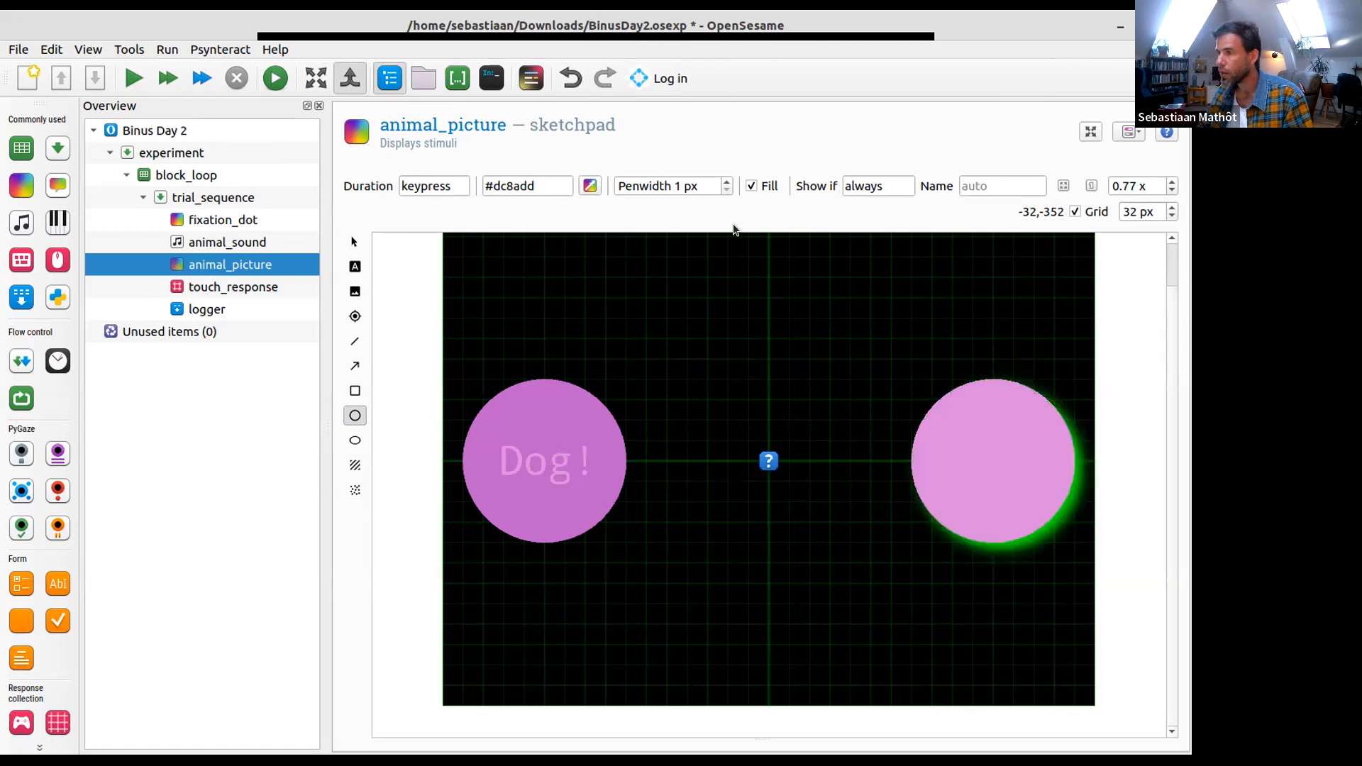
{"action": "left_click", "coordinate": [591, 186]}
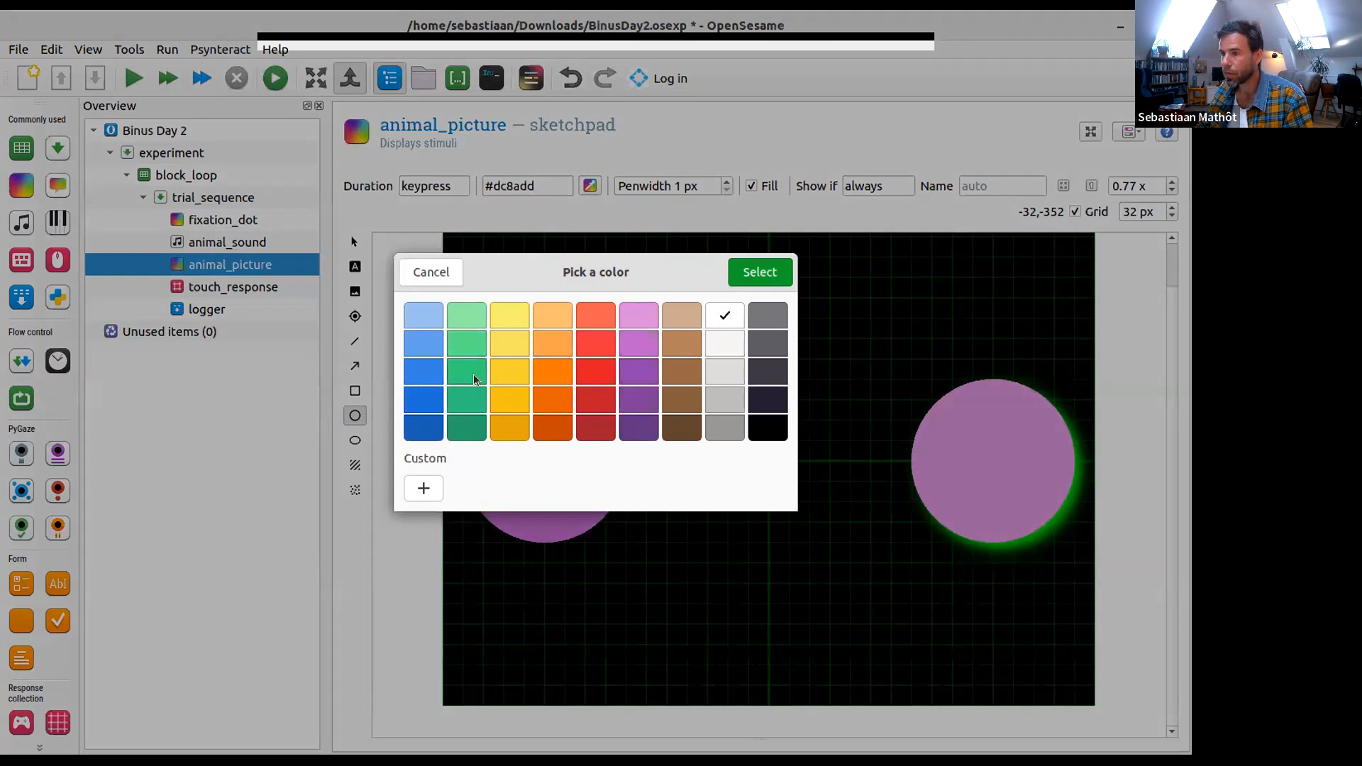
{"action": "left_click", "coordinate": [466, 395]}
{"action": "left_click", "coordinate": [759, 272]}
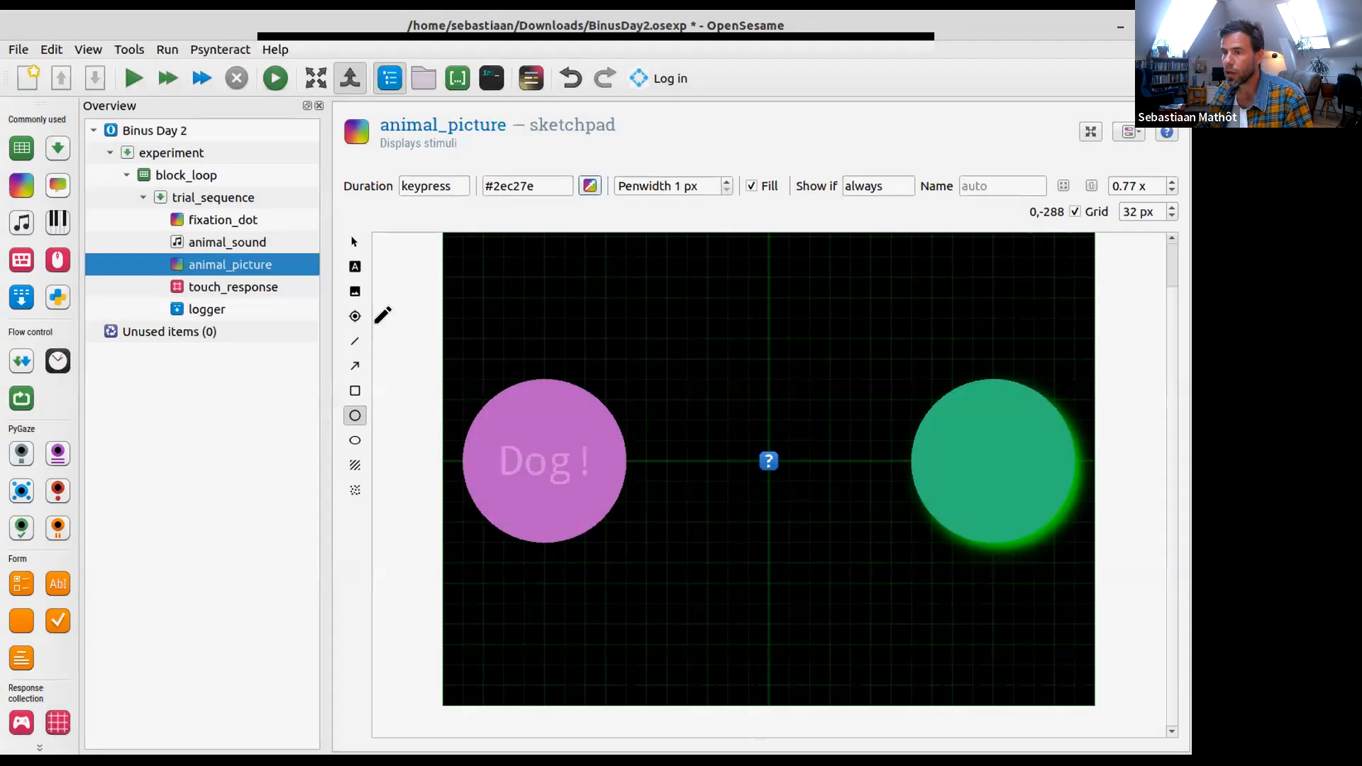
- Add the text "Cat!" at the centre of the green circle at (352, 0) and colour it the lightest green
{"action": "left_click", "coordinate": [355, 266]}
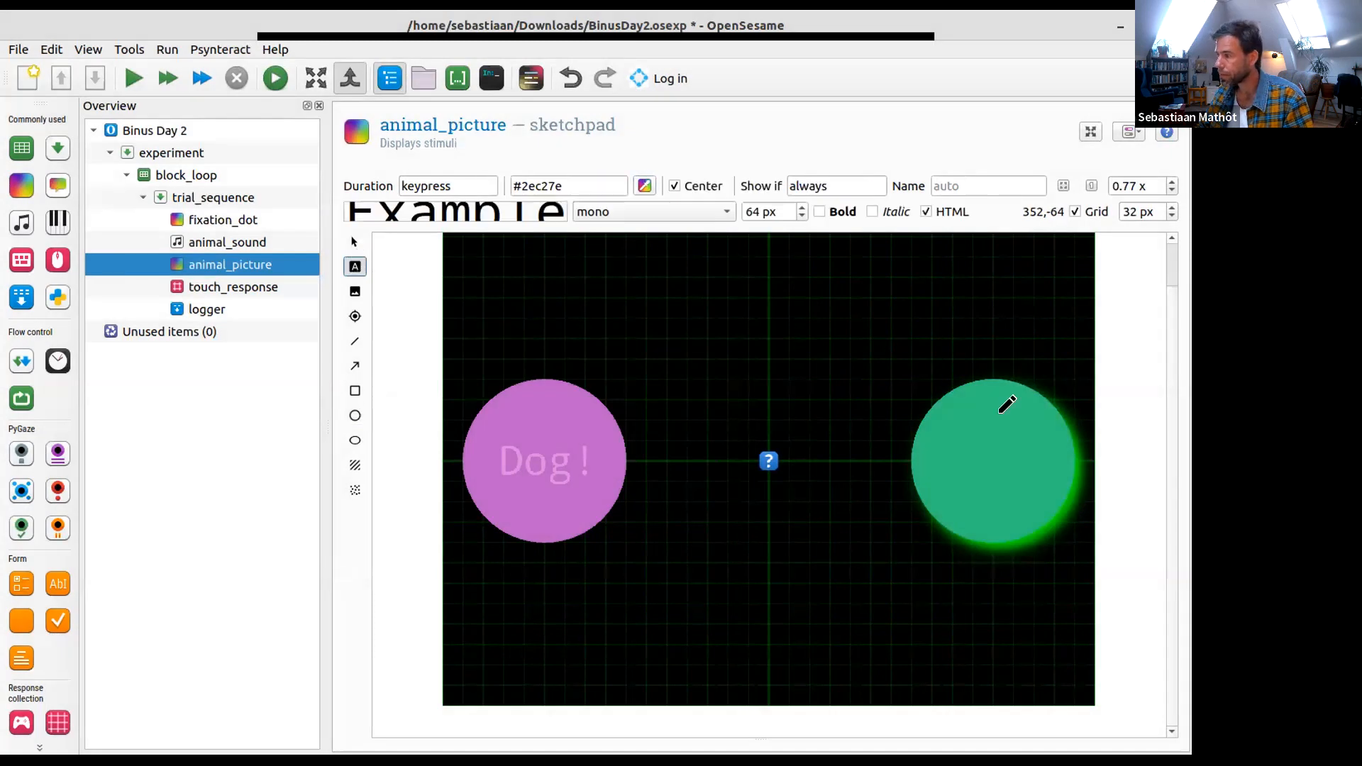
{"action": "left_click", "coordinate": [989, 454]}
{"action": "type", "text": "Cat!"}
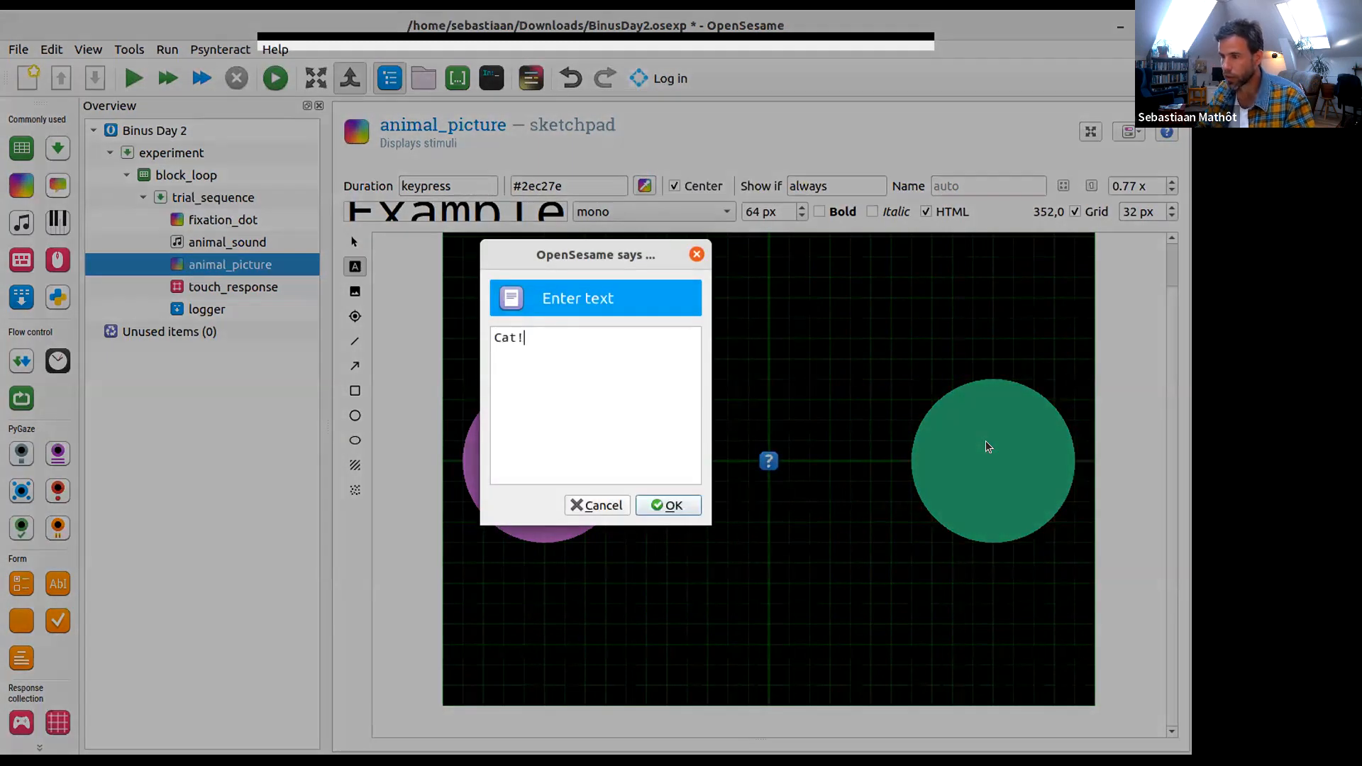
{"action": "left_click", "coordinate": [653, 507]}
{"action": "left_click", "coordinate": [644, 186]}
{"action": "left_click", "coordinate": [761, 270]}
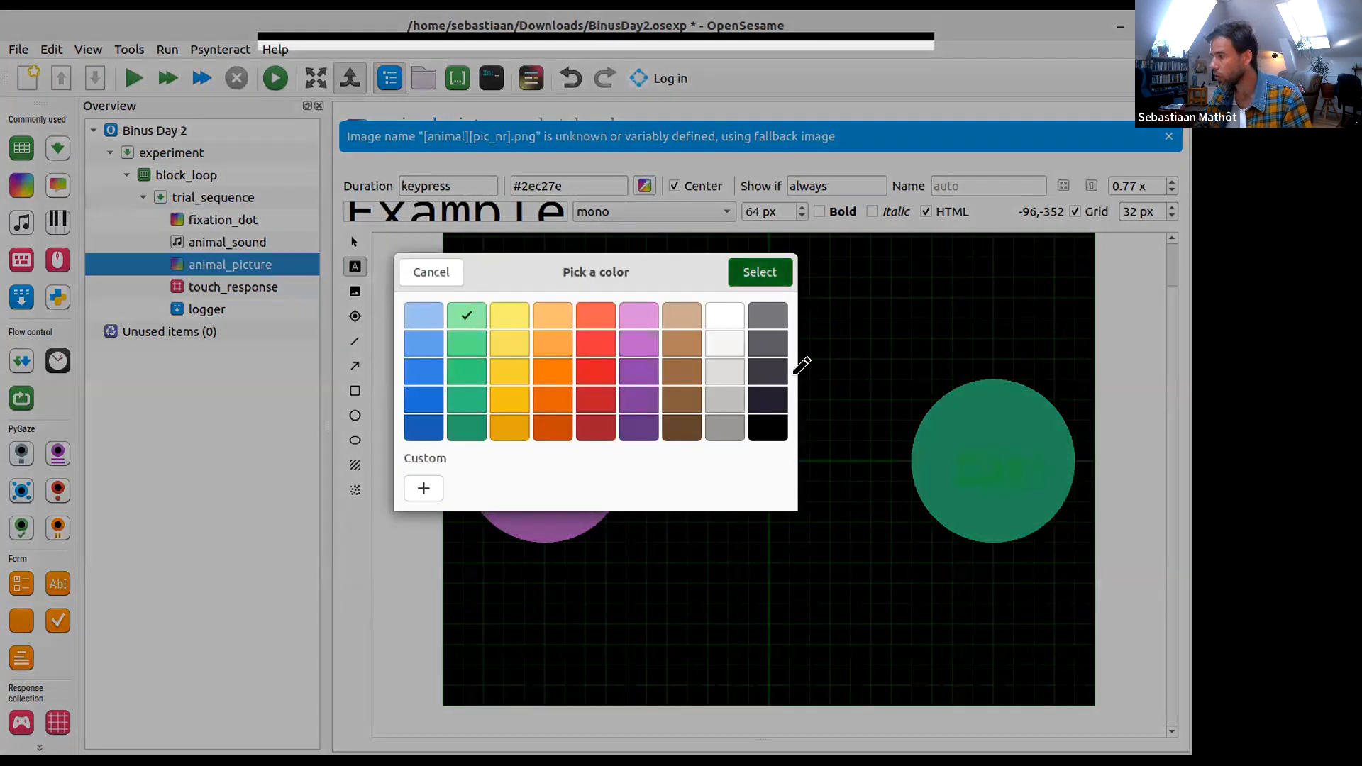
{"action": "left_click", "coordinate": [354, 242]}
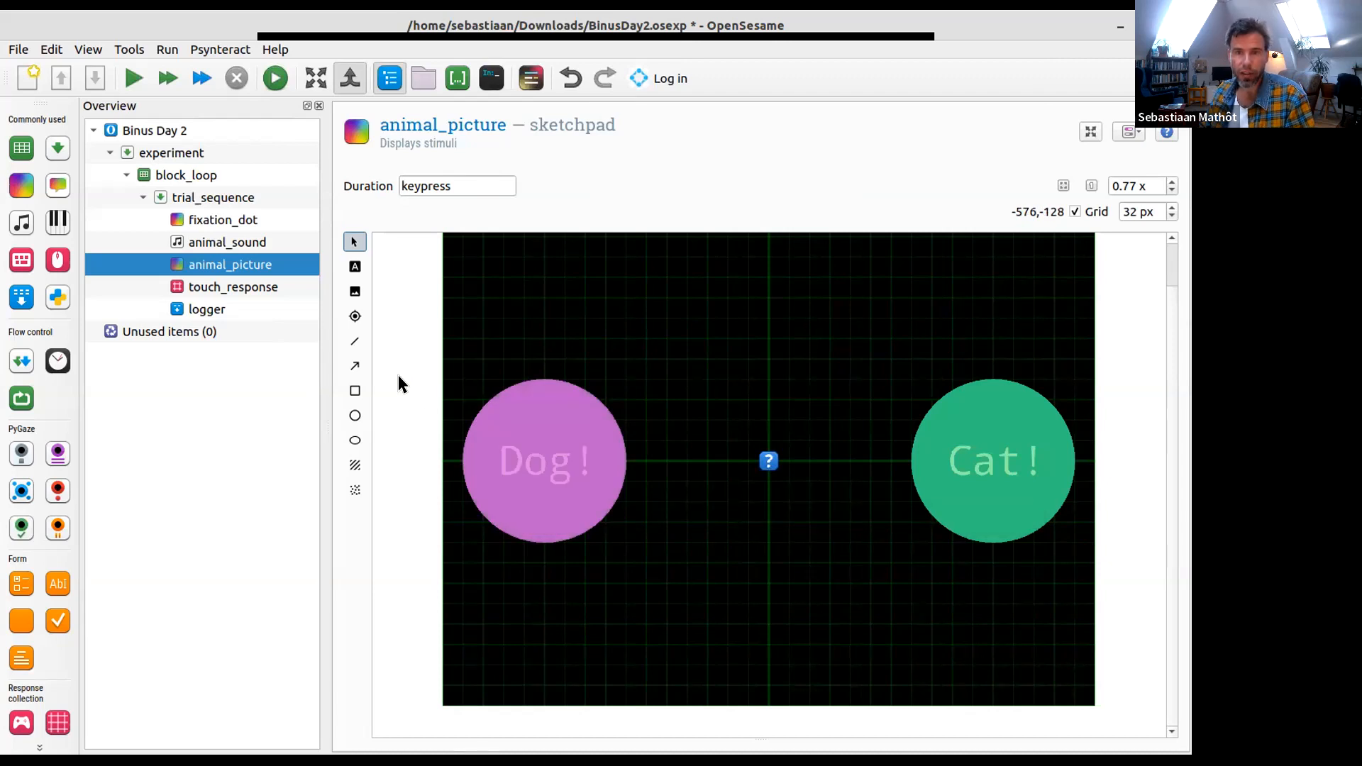
- Name the purple circle behind the "Dog!" text dog_target
{"action": "left_click", "coordinate": [557, 396]}
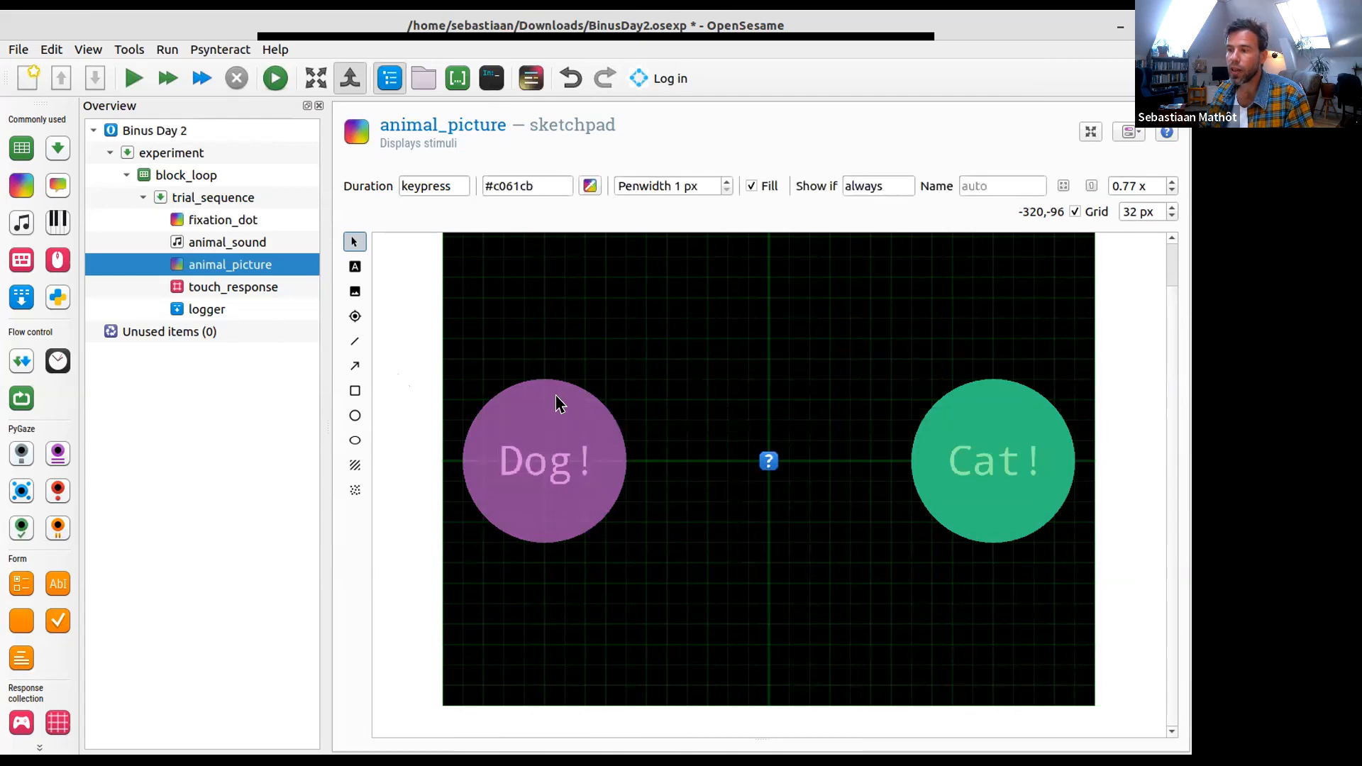
{"action": "left_click", "coordinate": [981, 174]}
{"action": "type", "text": "dog"}
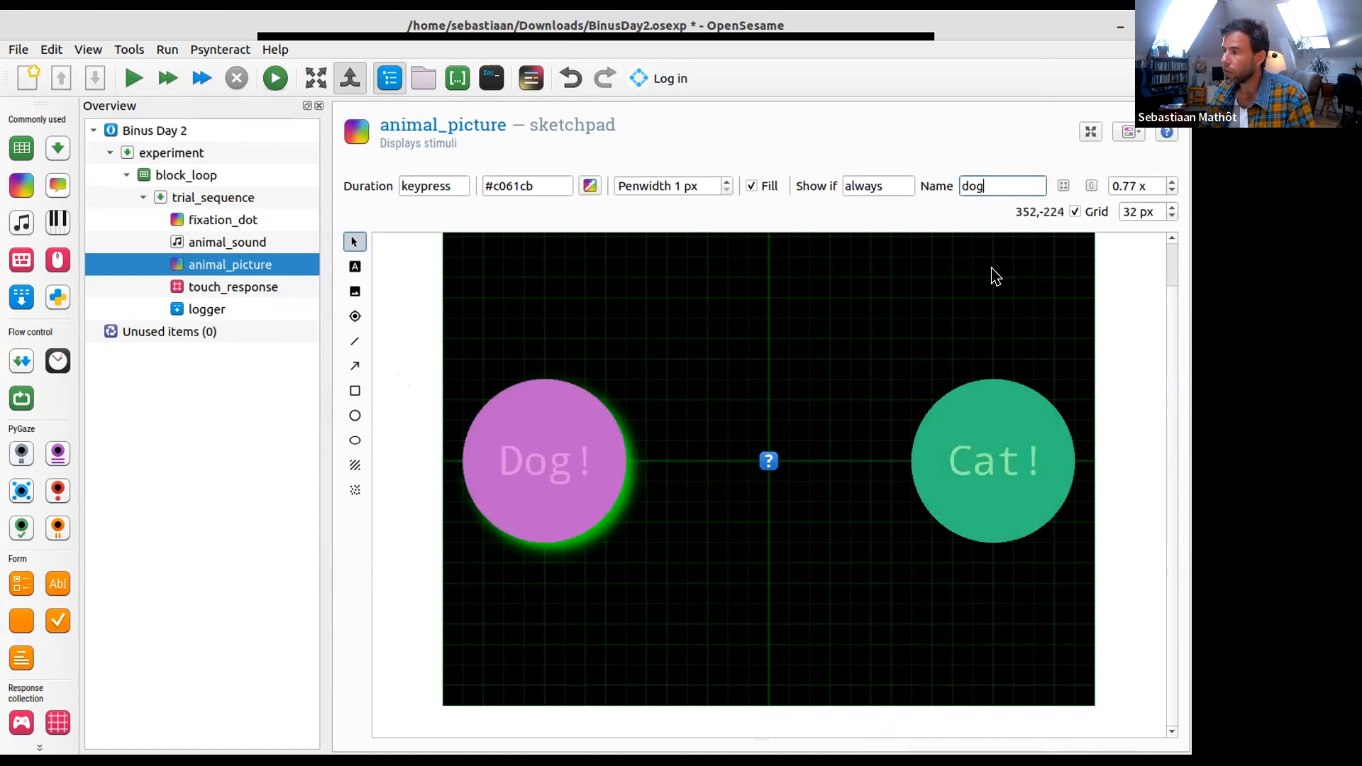
{"action": "type", "text": "_target"}
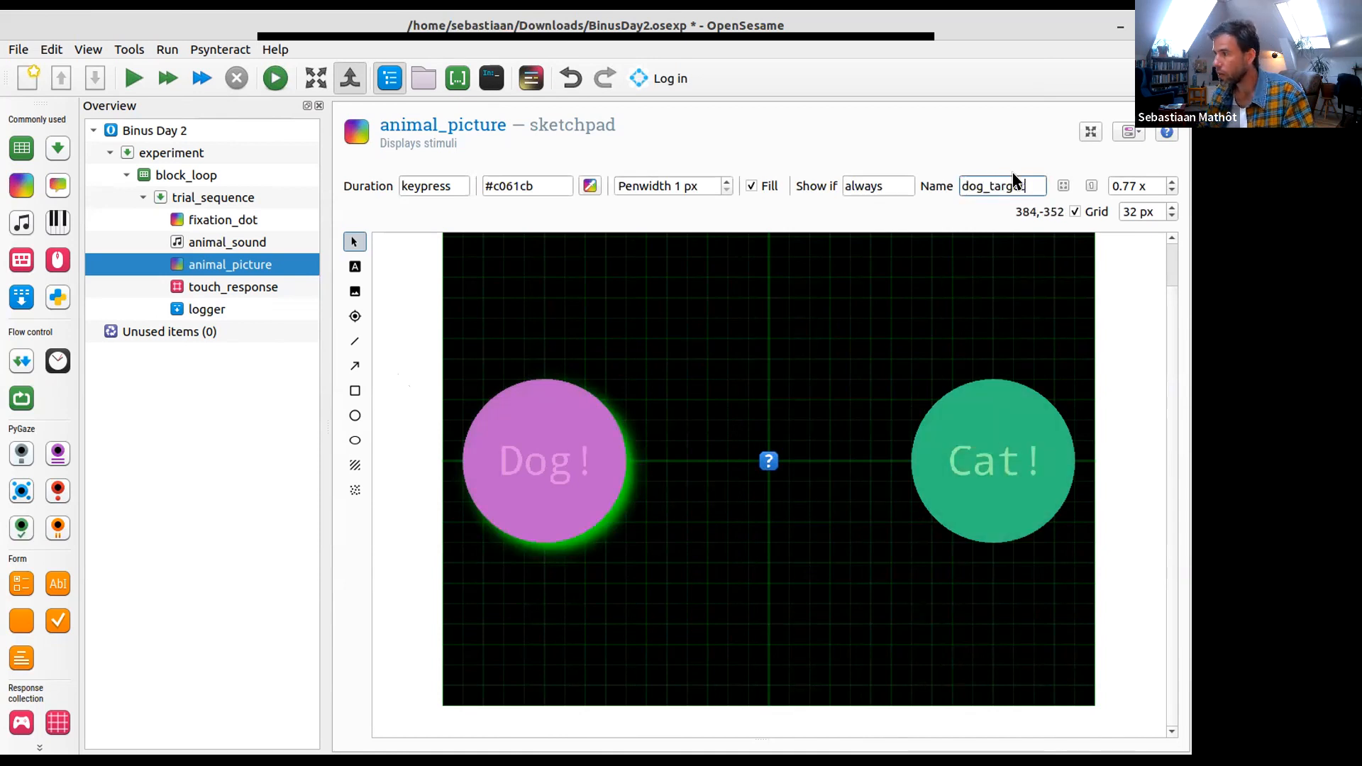
- Name the green circle behind the "Cat!" text cat_target and check the names of both circles
{"action": "left_click", "coordinate": [1006, 397]}
{"action": "left_click", "coordinate": [1005, 179]}
{"action": "type", "text": "cat_target"}
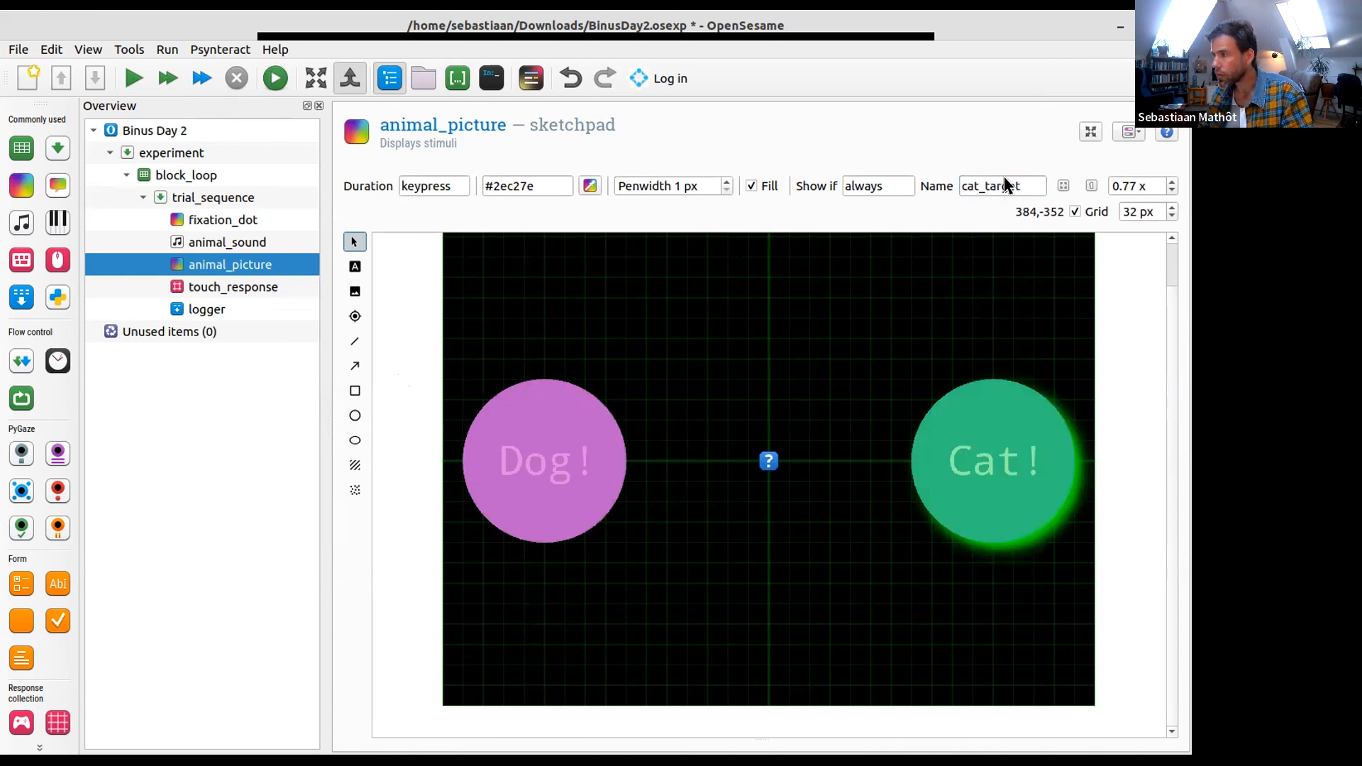
{"action": "left_click", "coordinate": [1105, 345]}
{"action": "left_click", "coordinate": [1027, 395]}
{"action": "left_click", "coordinate": [552, 403]}
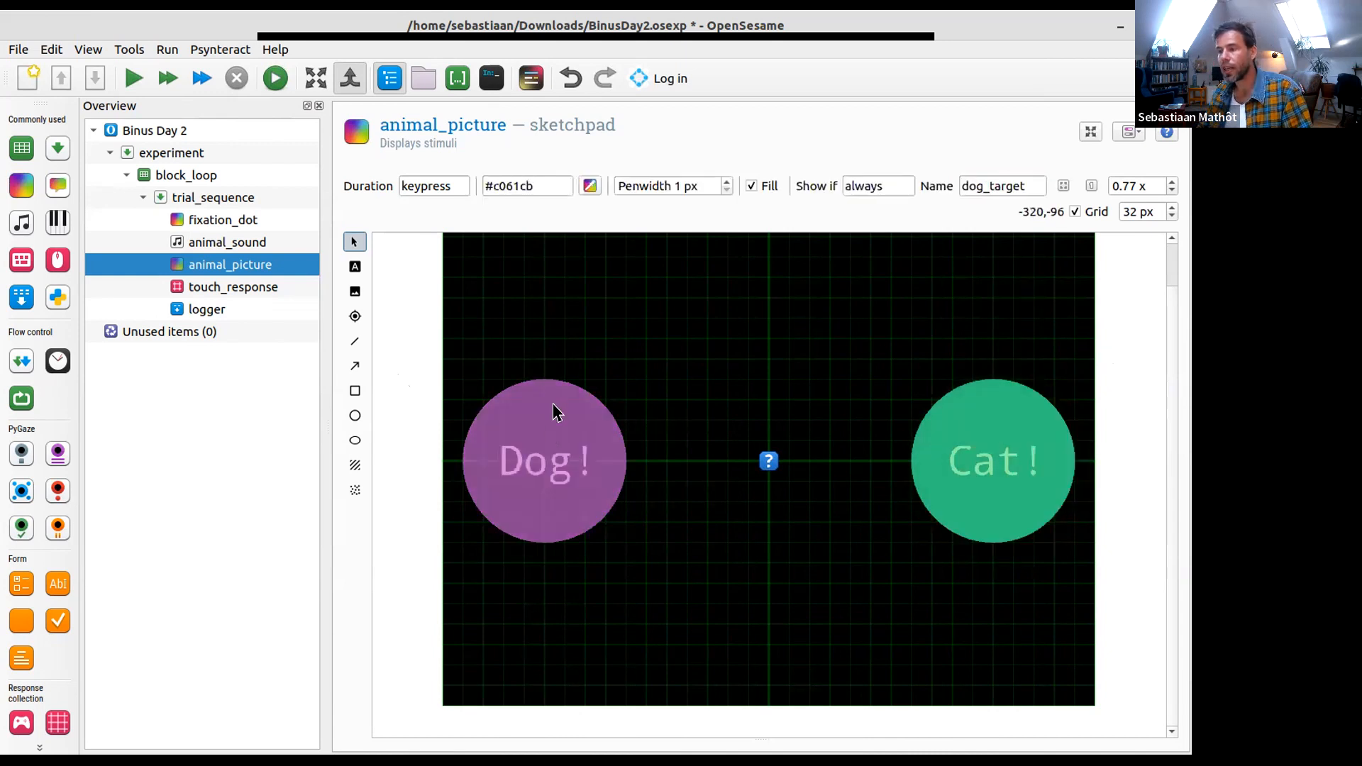
{"action": "left_click", "coordinate": [428, 370]}
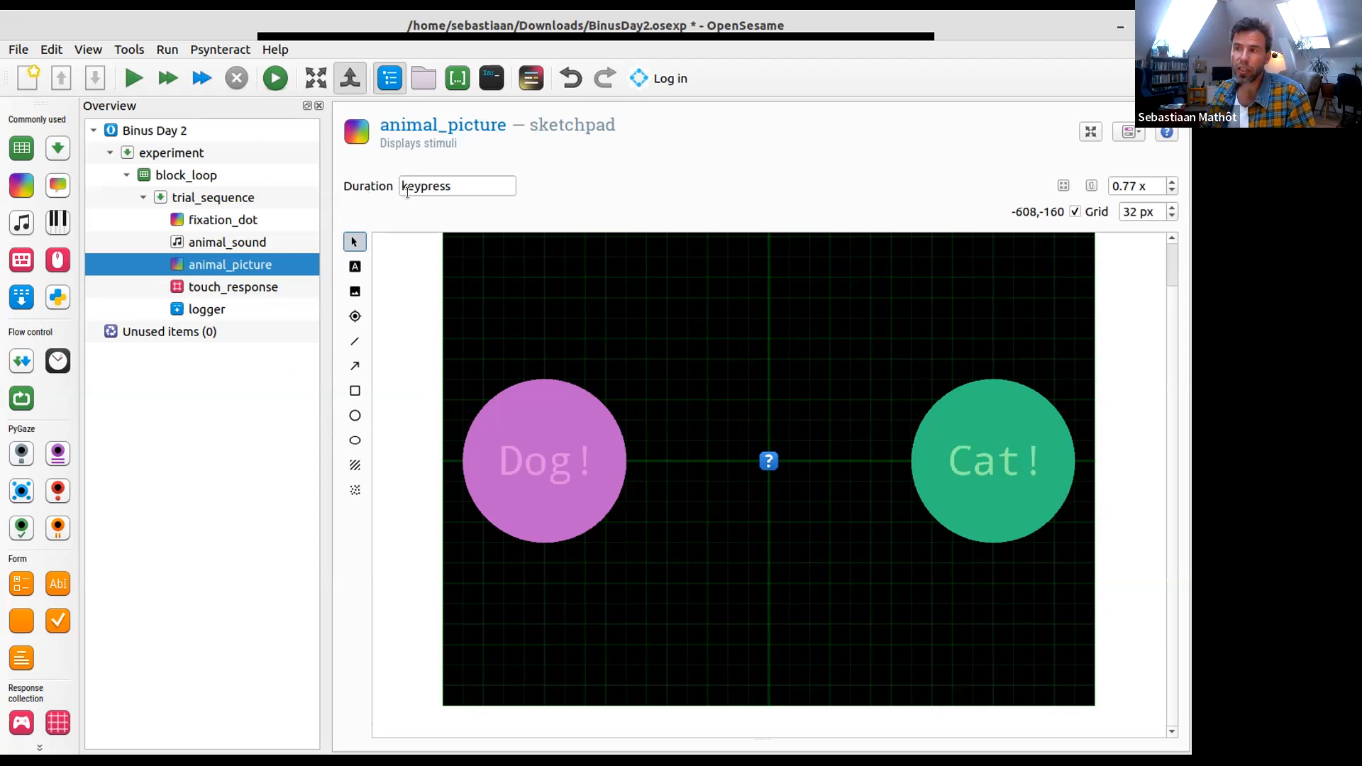
- Set the animal_picture duration to 0 and save the experiment
{"action": "mouse_move", "coordinate": [409, 182]}
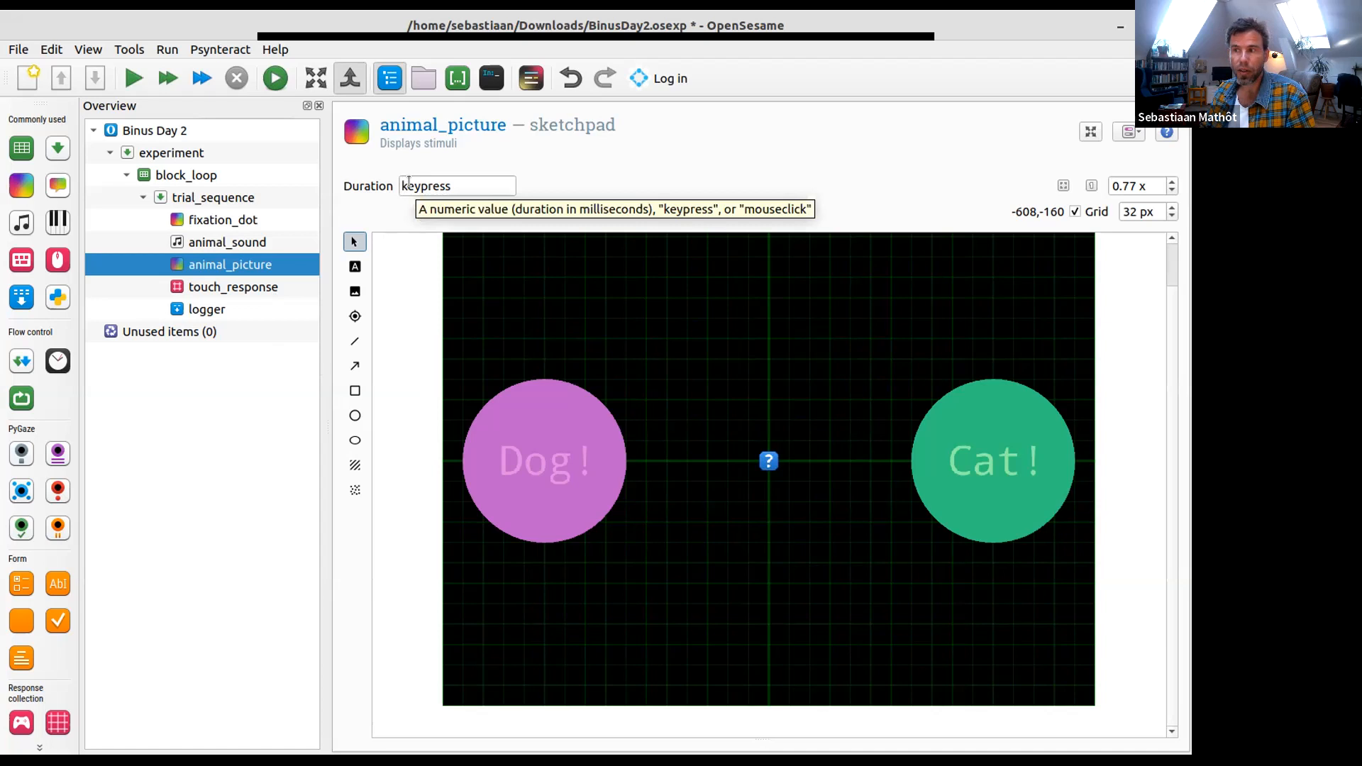
{"action": "double_click", "coordinate": [409, 184]}
{"action": "type", "text": "0"}
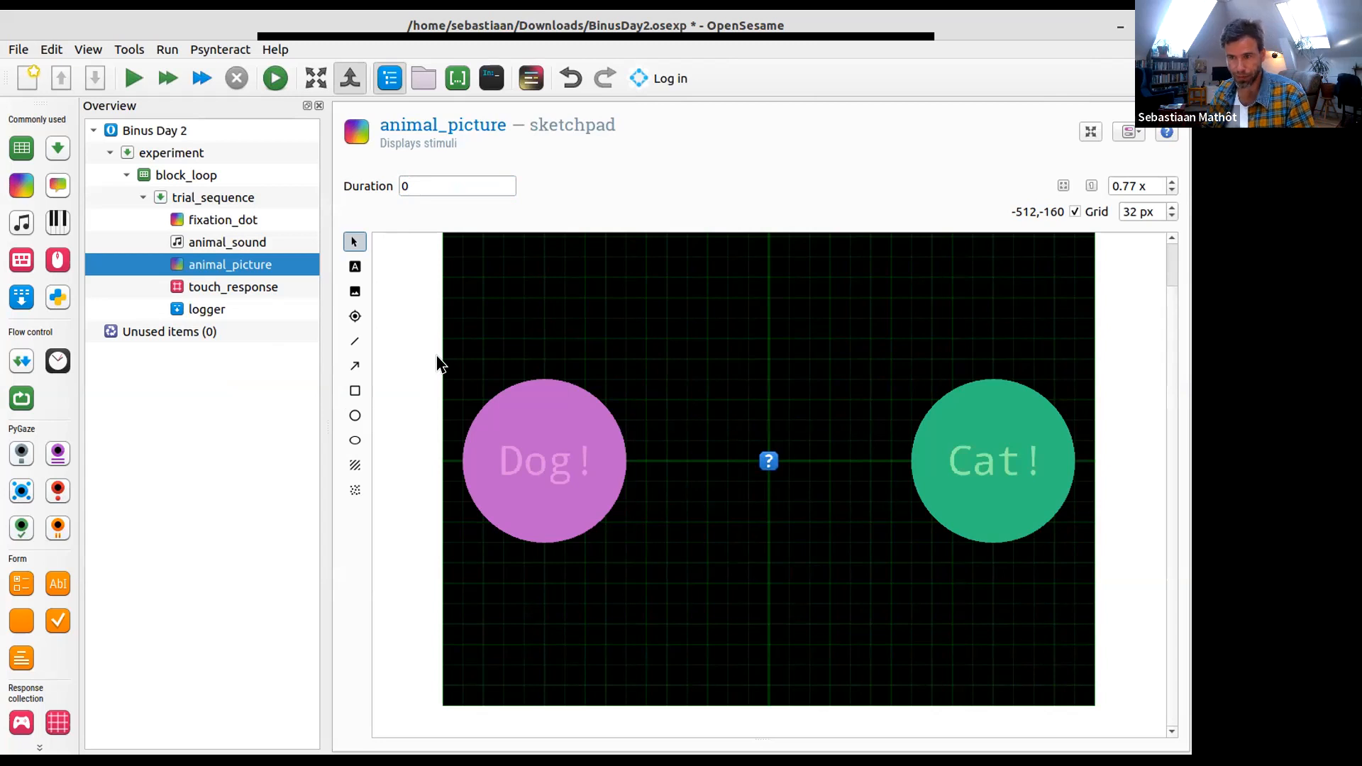
{"action": "left_click", "coordinate": [95, 75]}
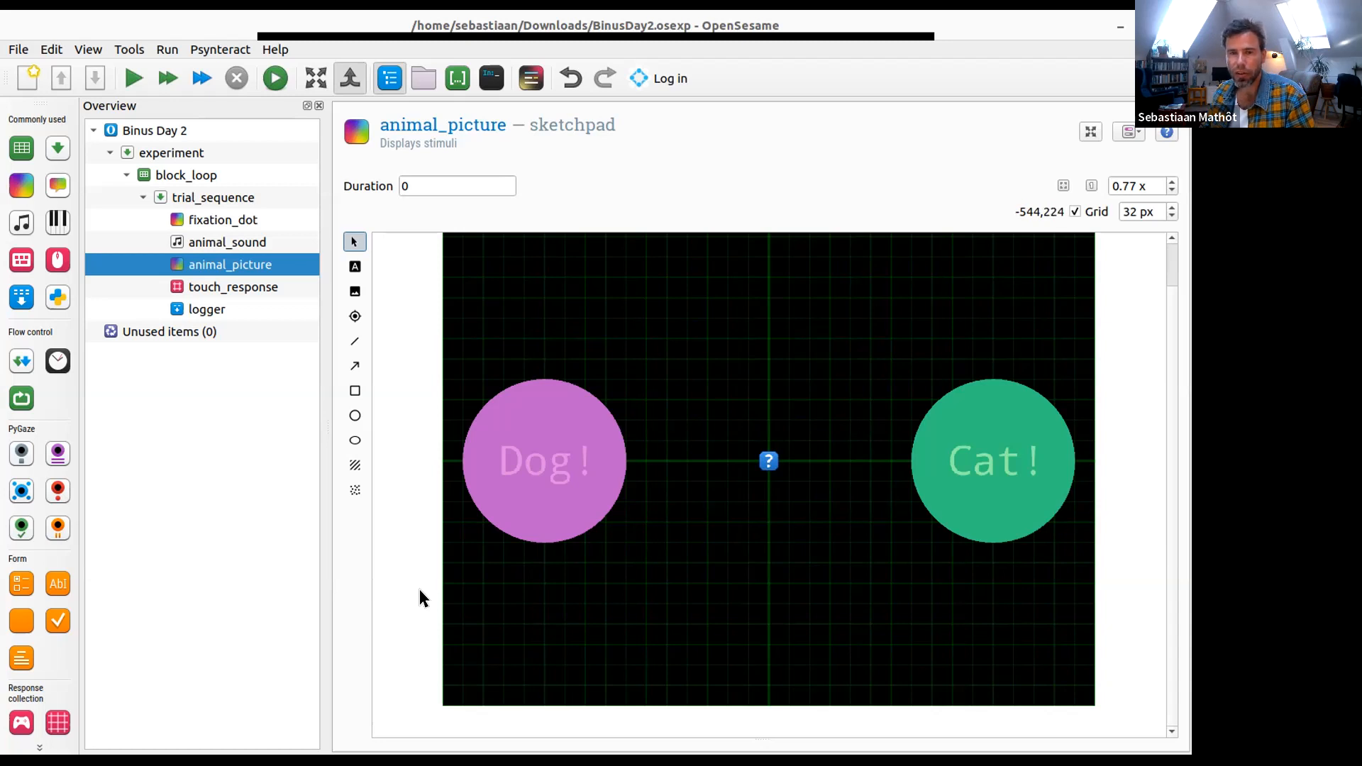
- Try a response grid of 3 columns and 3 rows in the touch_response item
{"action": "left_click", "coordinate": [270, 289]}
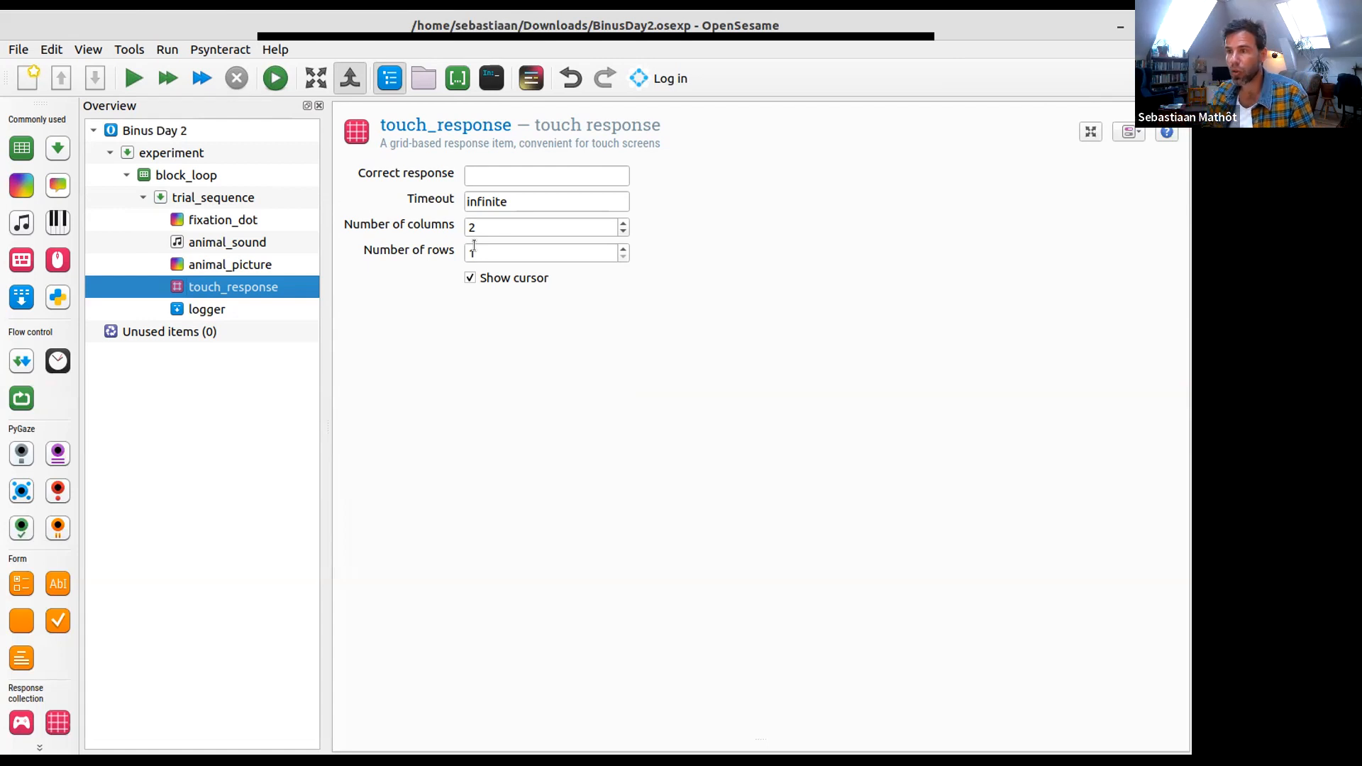
{"action": "scroll", "coordinate": [473, 248], "scroll_direction": "up", "scroll_amount": 1}
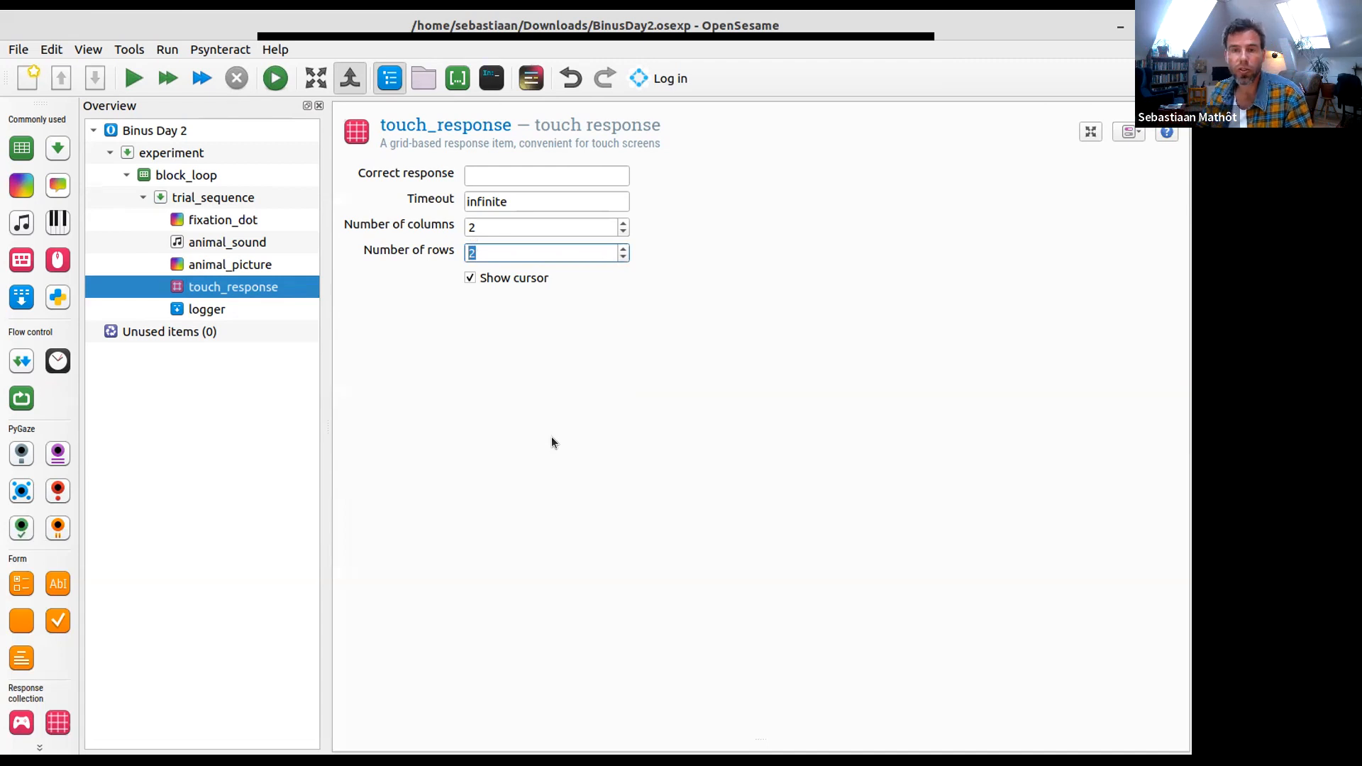
{"action": "key", "text": "shift+Tab"}
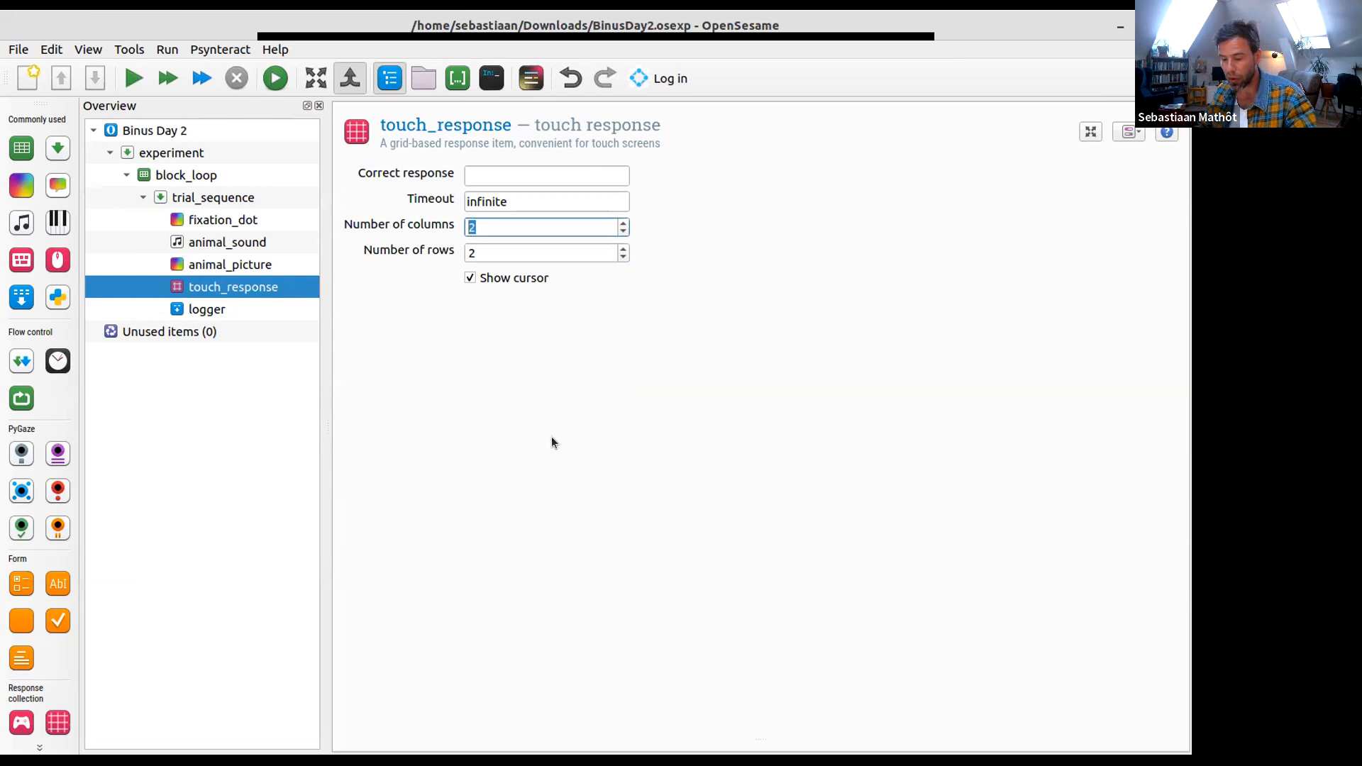
{"action": "type", "text": "3"}
{"action": "key", "text": "Tab"}
{"action": "type", "text": "3"}
{"action": "key", "text": "Tab"}
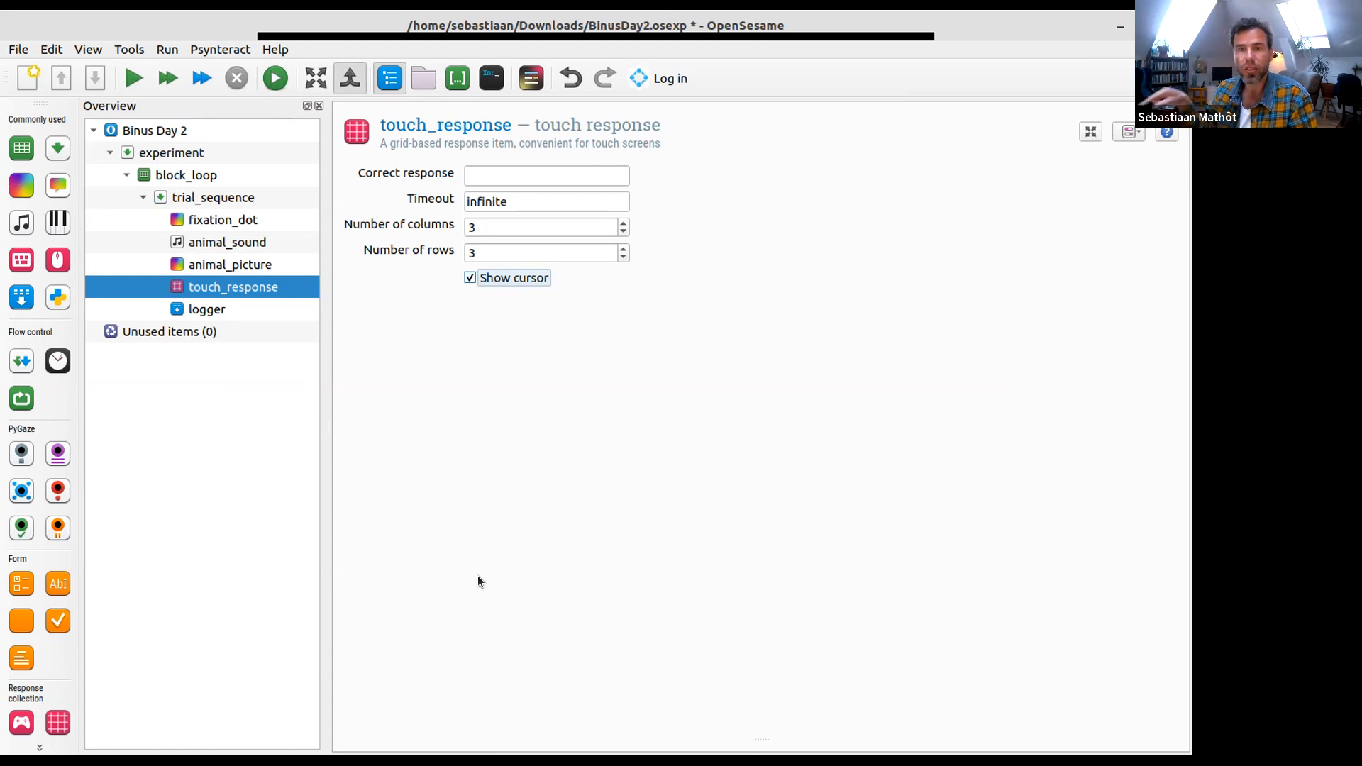
- Set the touch_response grid to 2 columns and 1 row
{"action": "left_click", "coordinate": [509, 229]}
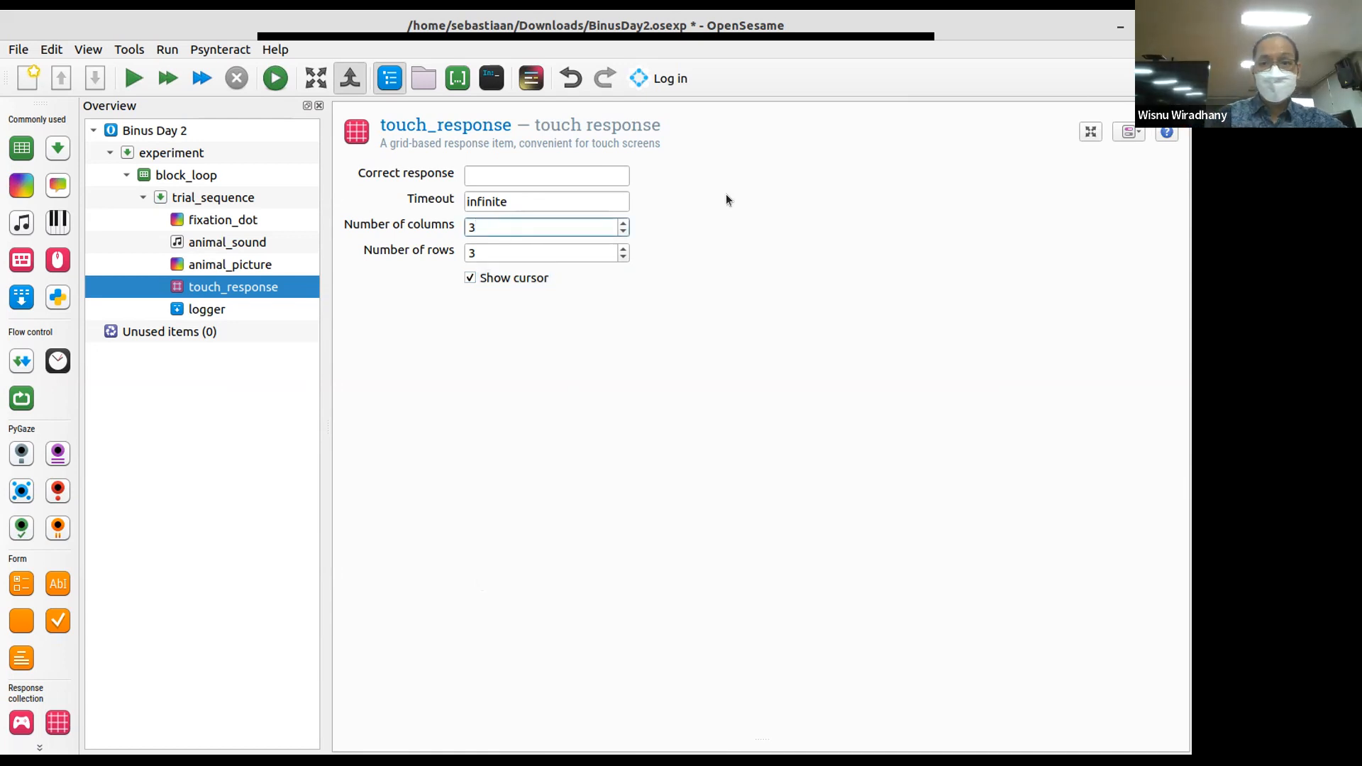
{"action": "key", "text": "BackSpace"}
{"action": "type", "text": "2"}
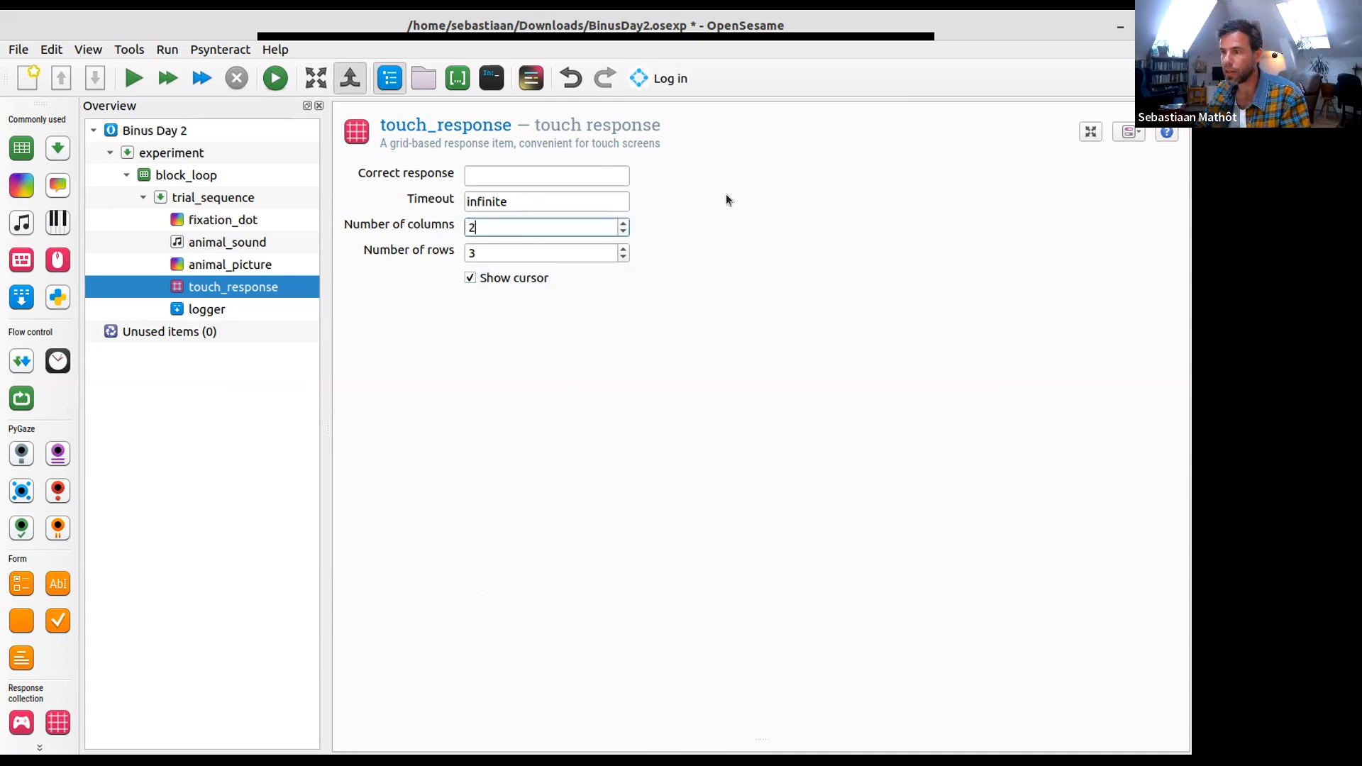
{"action": "key", "text": "Tab"}
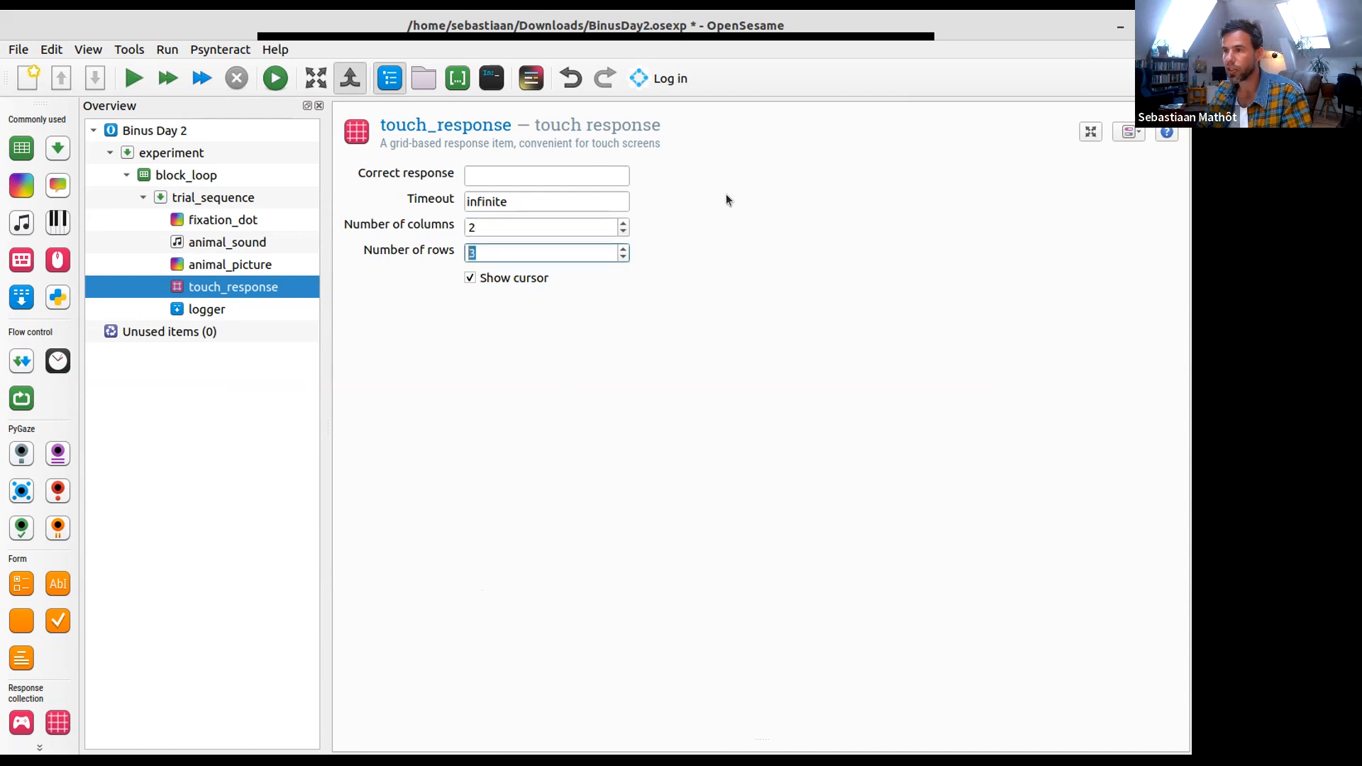
{"action": "type", "text": "1"}
{"action": "key", "text": "Tab"}
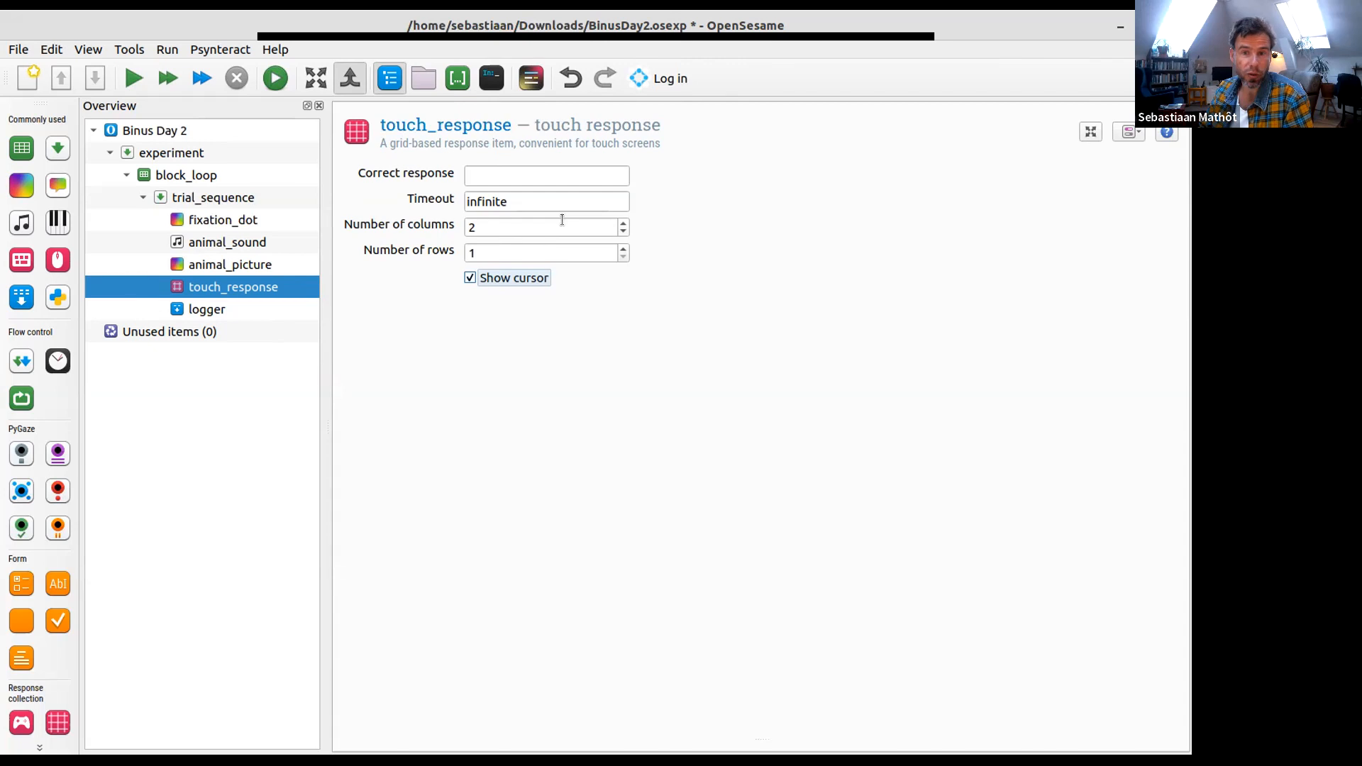
- Set the touch_response timeout to 3000 ms
{"action": "double_click", "coordinate": [557, 205]}
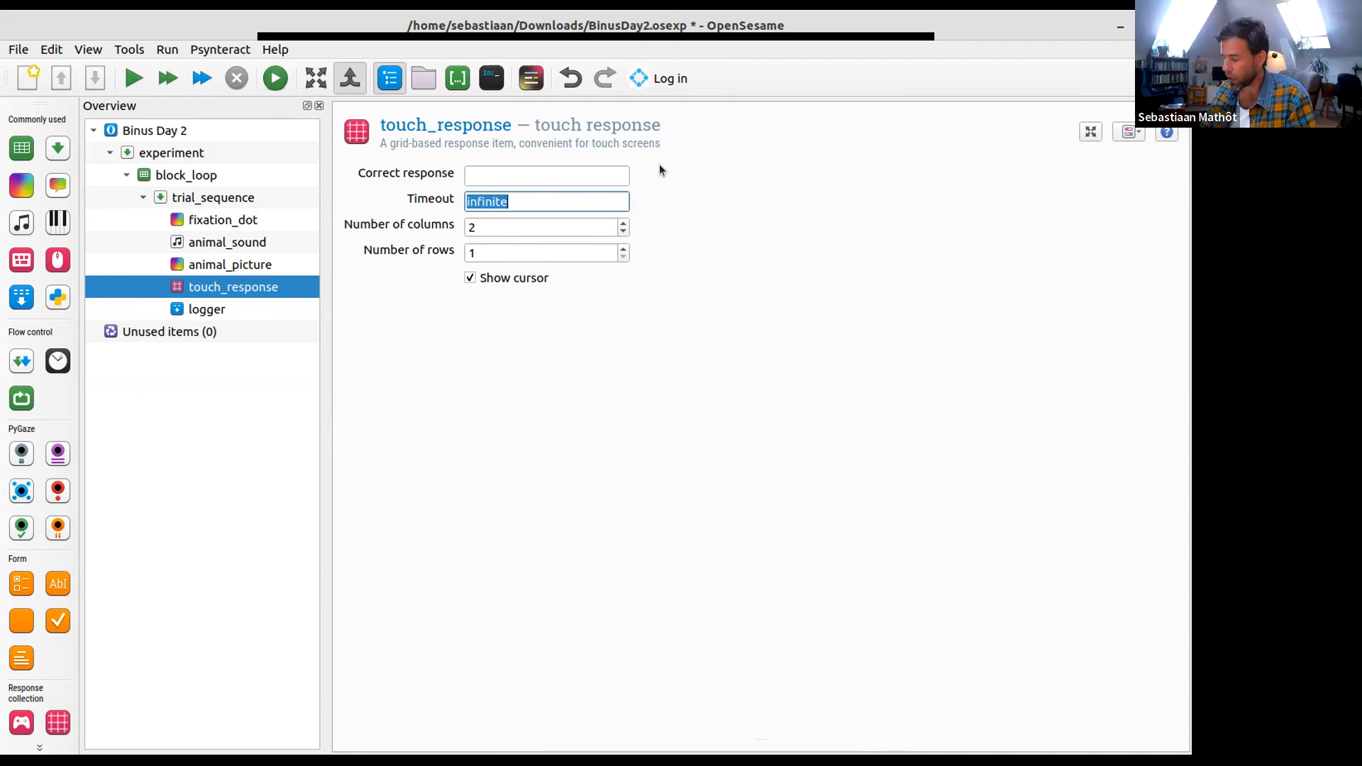
{"action": "type", "text": "3000"}
{"action": "key", "text": "Tab"}
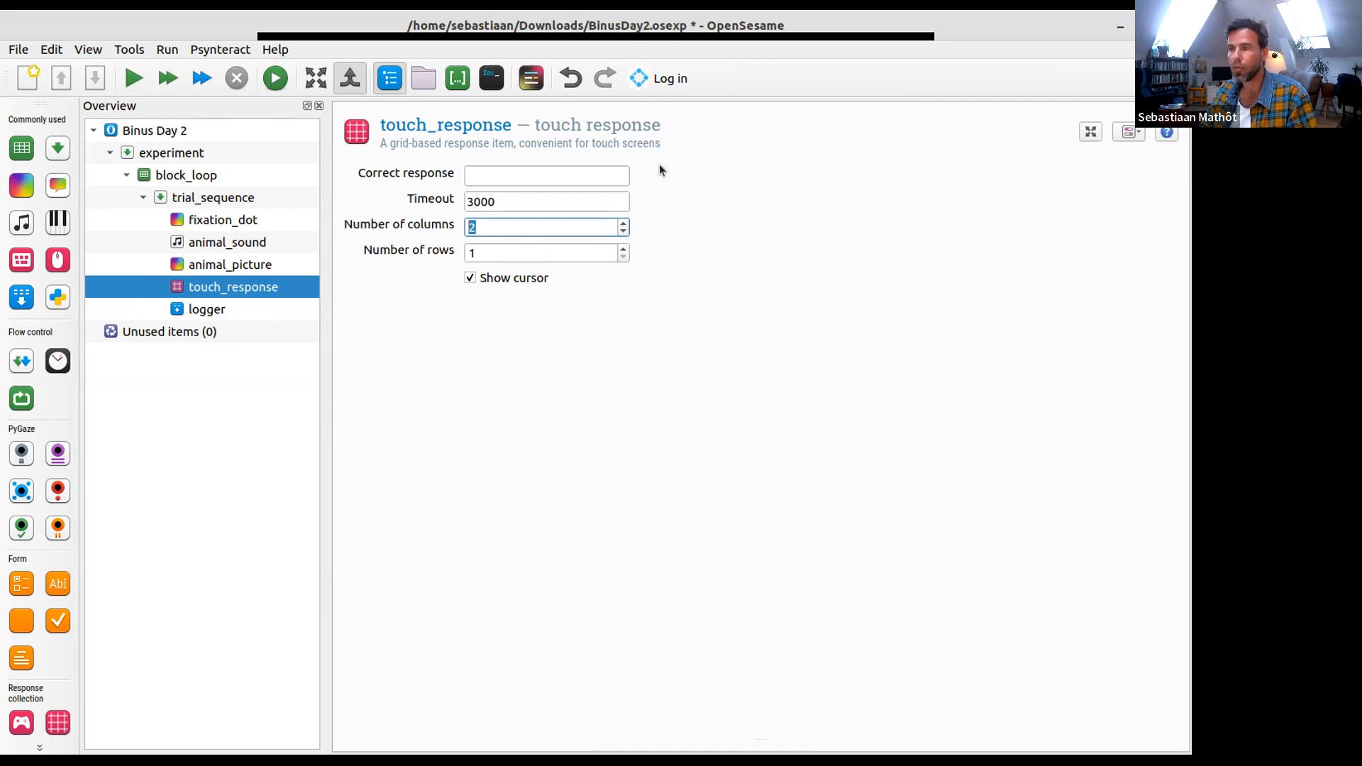
- Set the touch_response timeout to 2500 ms
{"action": "key", "text": "shift+Tab"}
{"action": "type", "text": "2500"}
{"action": "key", "text": "Tab"}
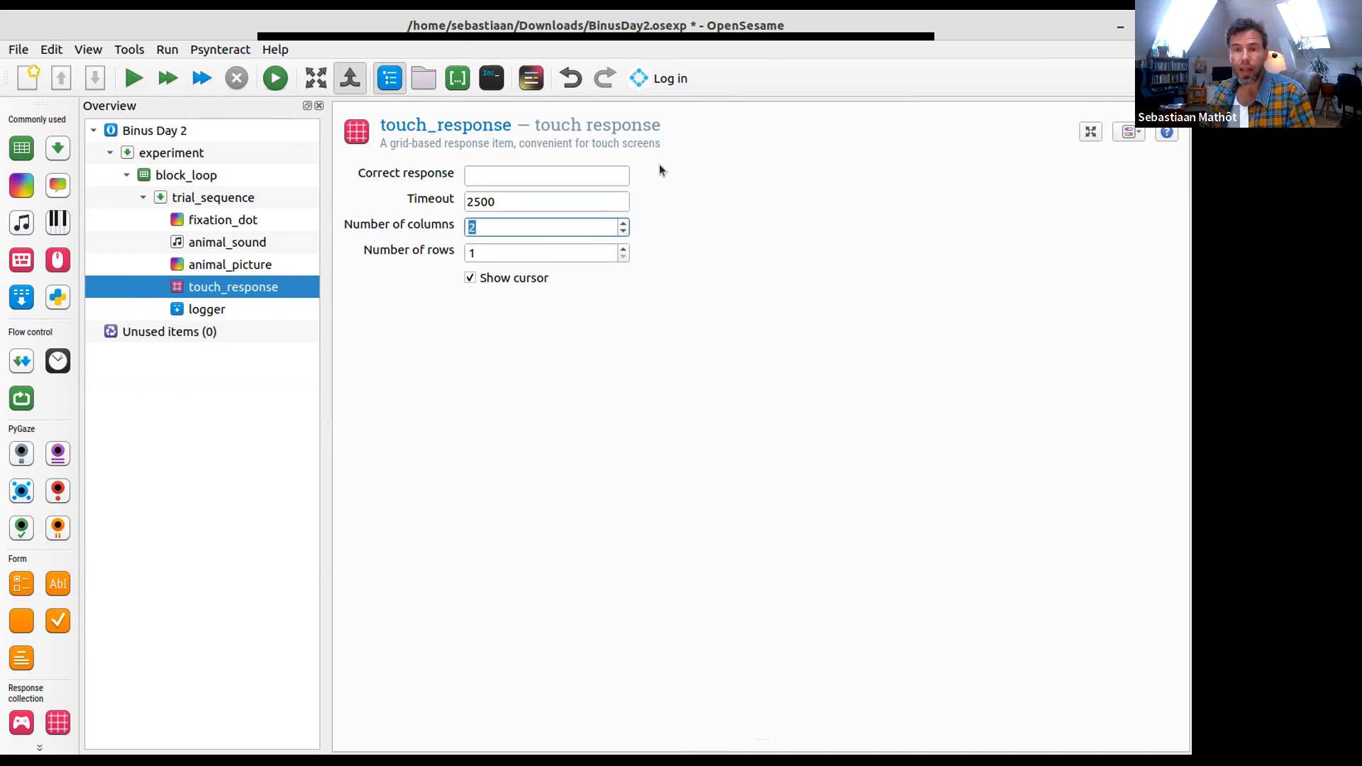
{"action": "left_click", "coordinate": [515, 200]}
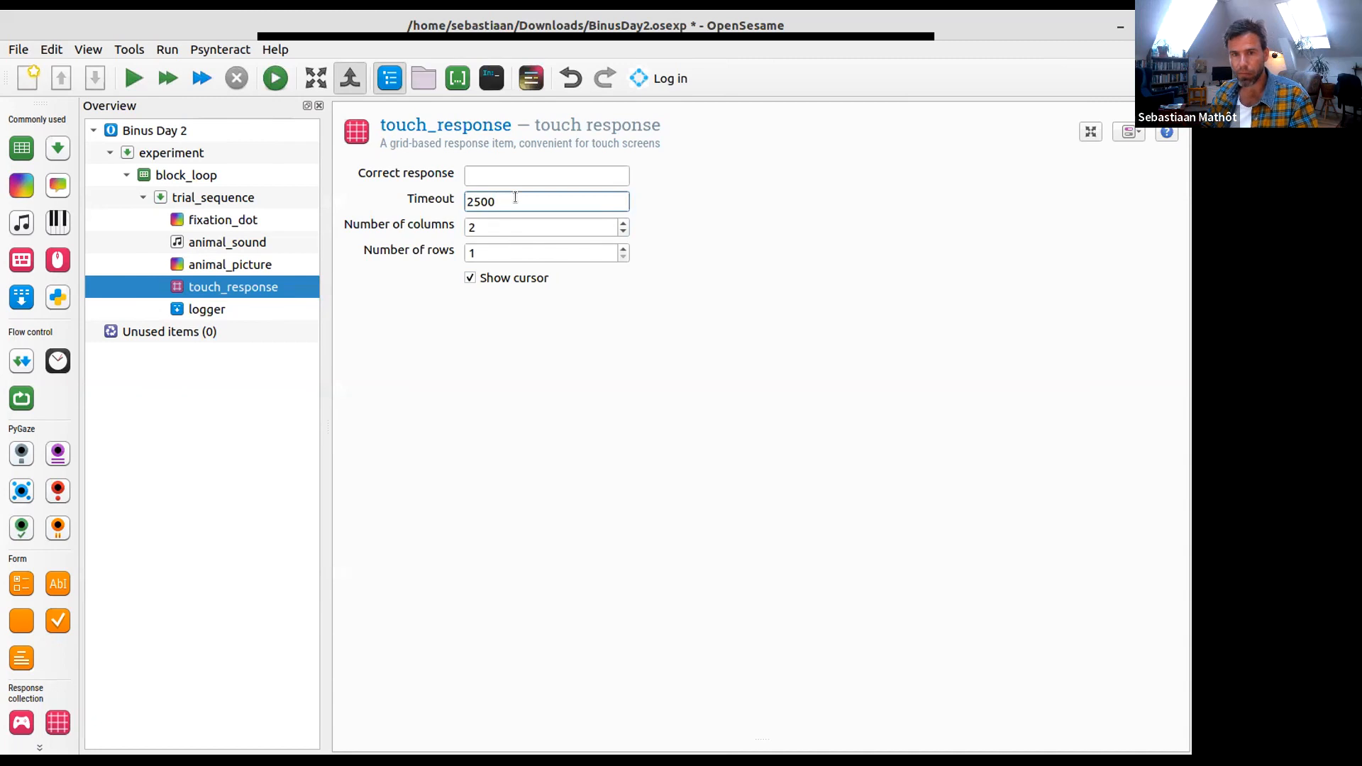
{"action": "key", "text": "Tab"}
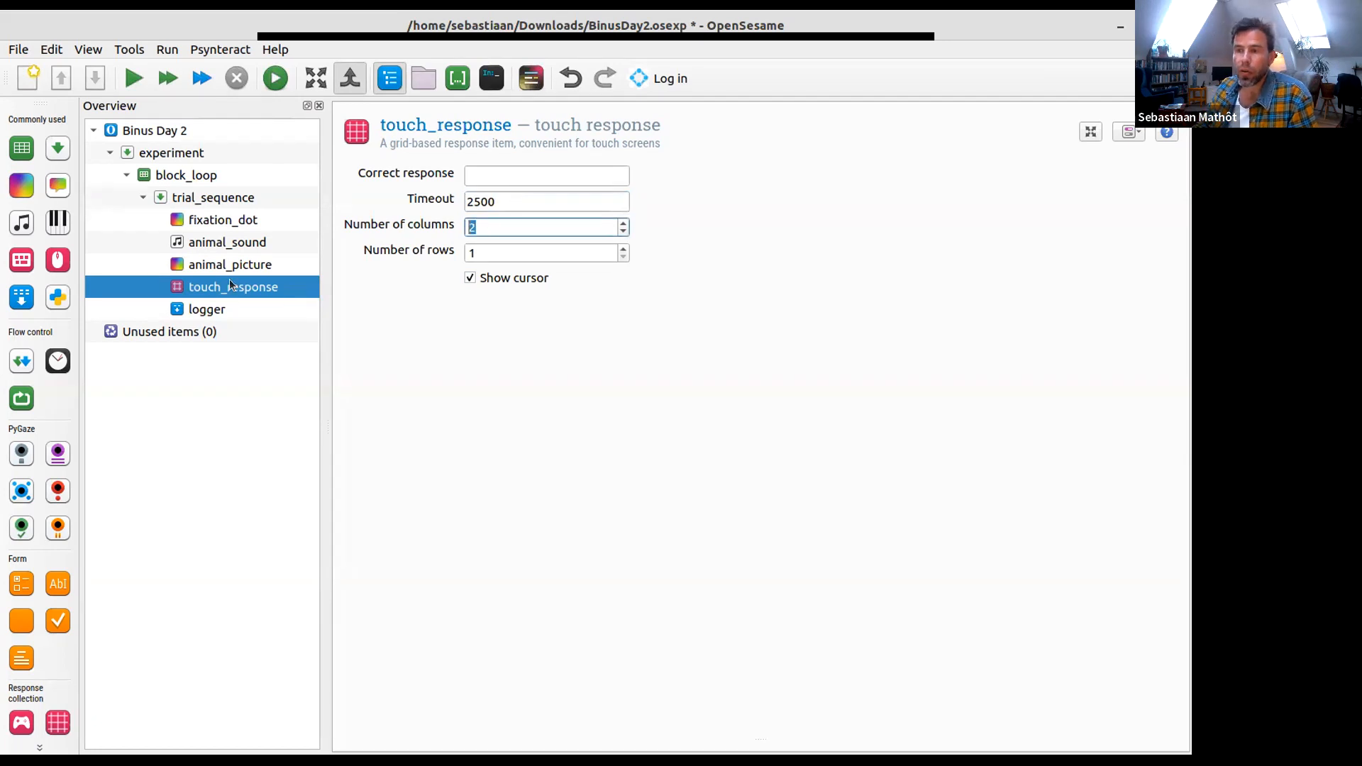
- Review the logger and touch_response settings and the first rows of the block_loop table
{"action": "left_click", "coordinate": [206, 313]}
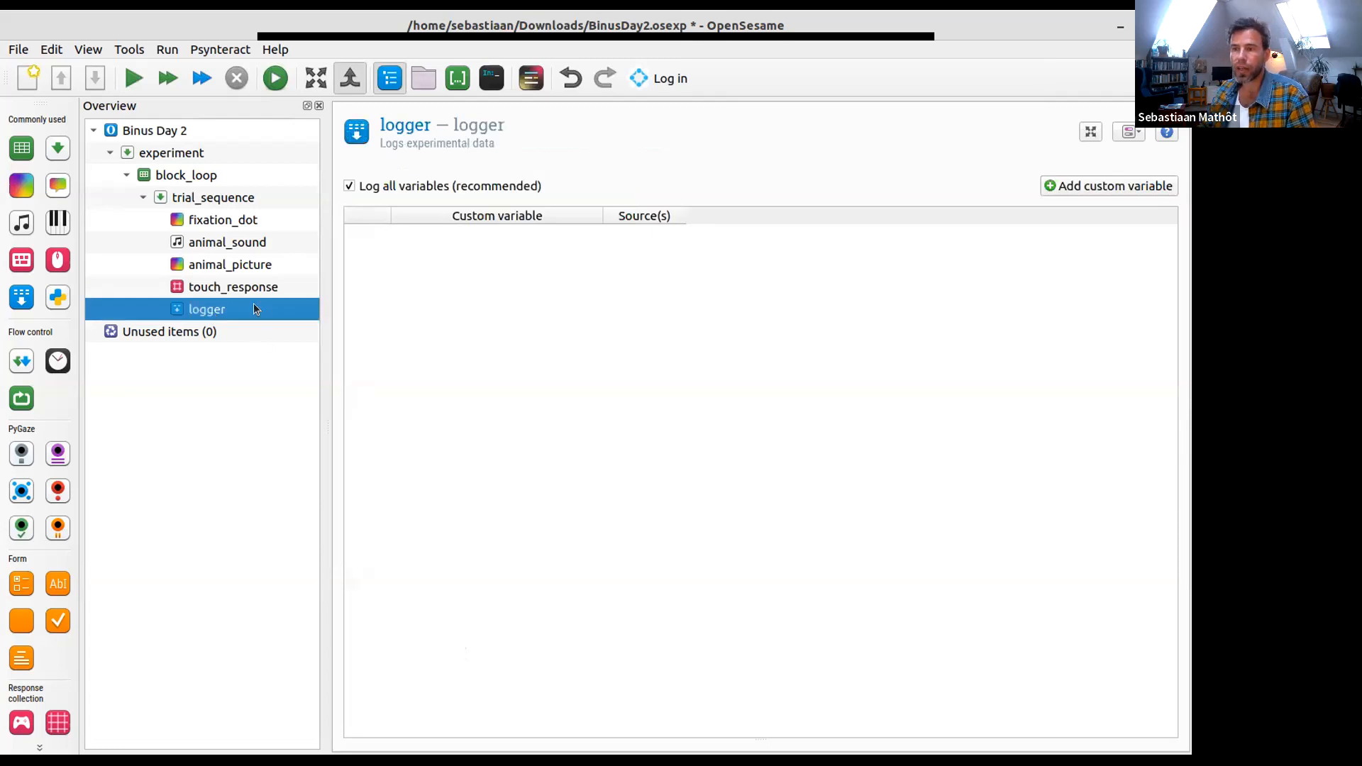
{"action": "left_click", "coordinate": [310, 295]}
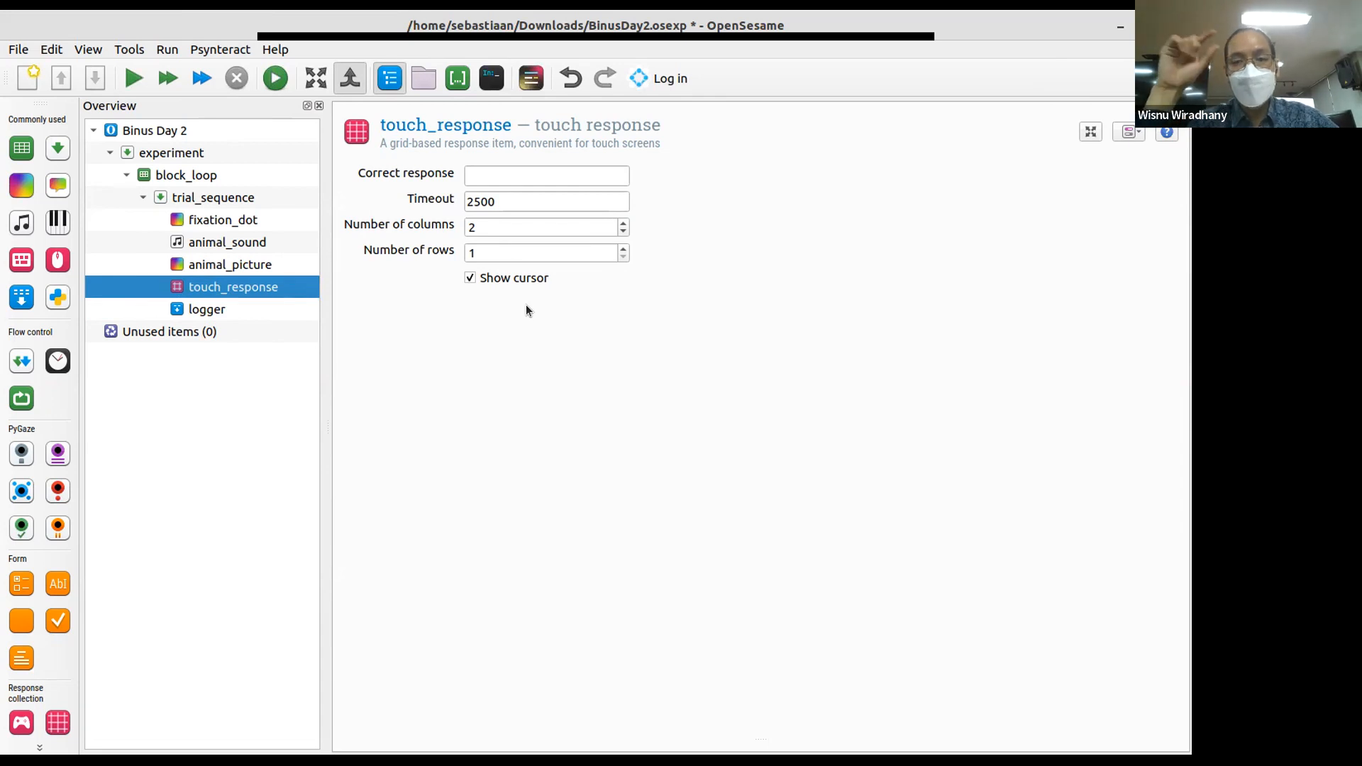
{"action": "left_click", "coordinate": [222, 175]}
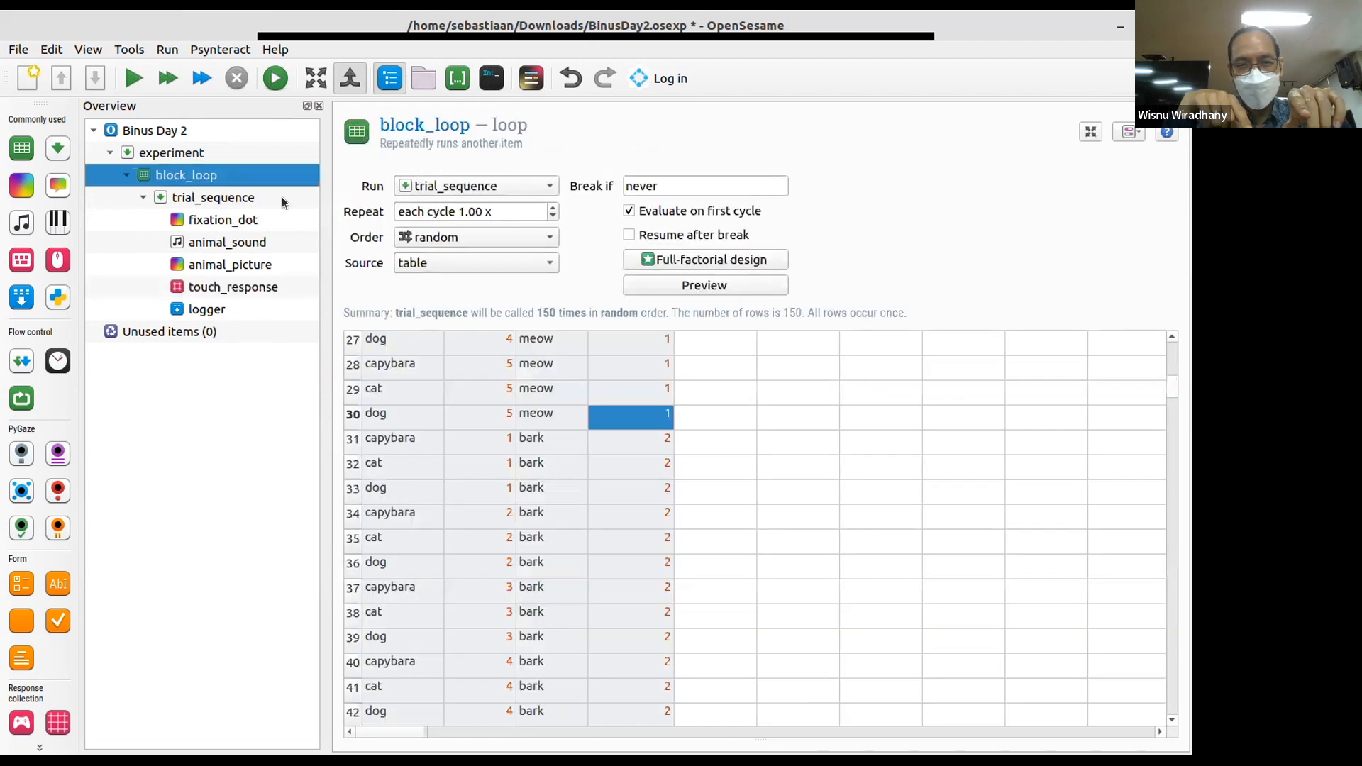
{"action": "left_click_drag", "start_coordinate": [1173, 372], "coordinate": [1172, 354]}
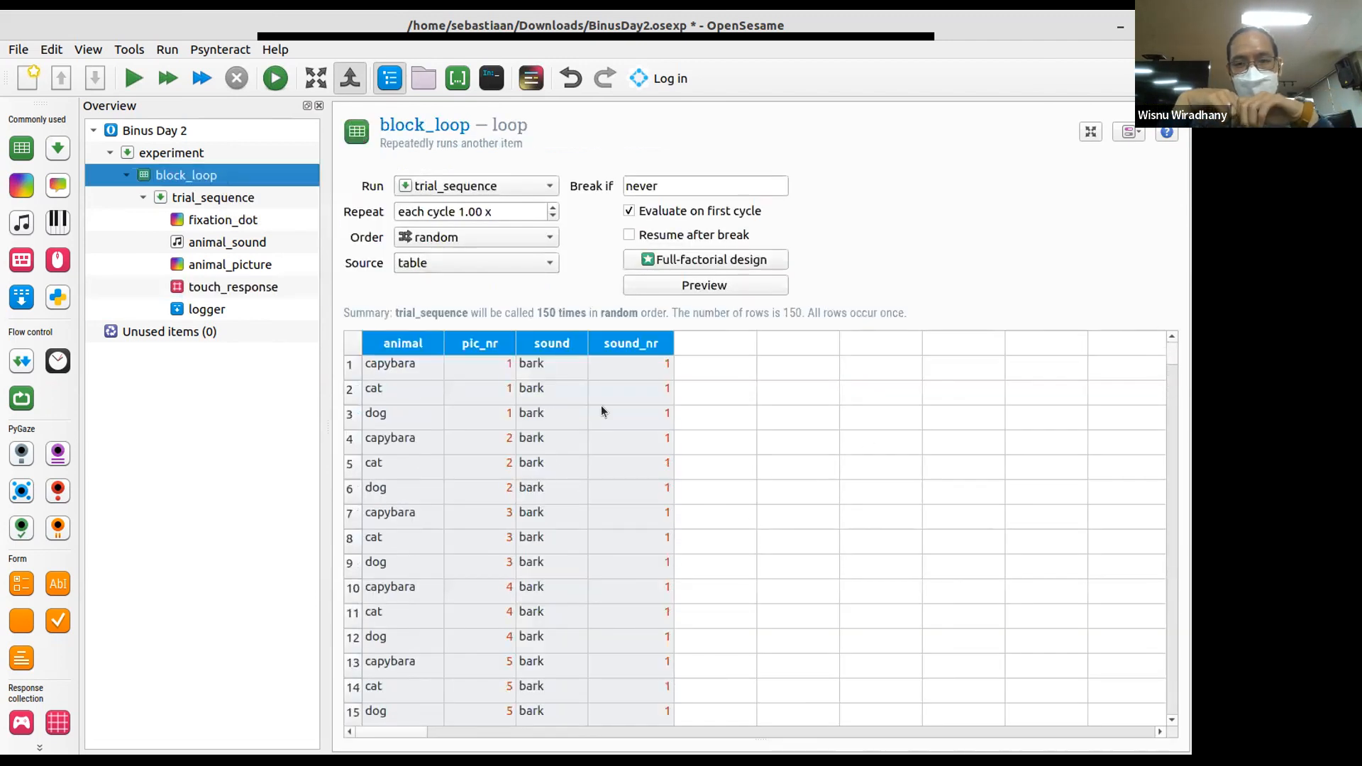
- Add a column named correct_response to the block_loop table after sound_nr
{"action": "left_click", "coordinate": [722, 335]}
{"action": "type", "text": "correct_response"}
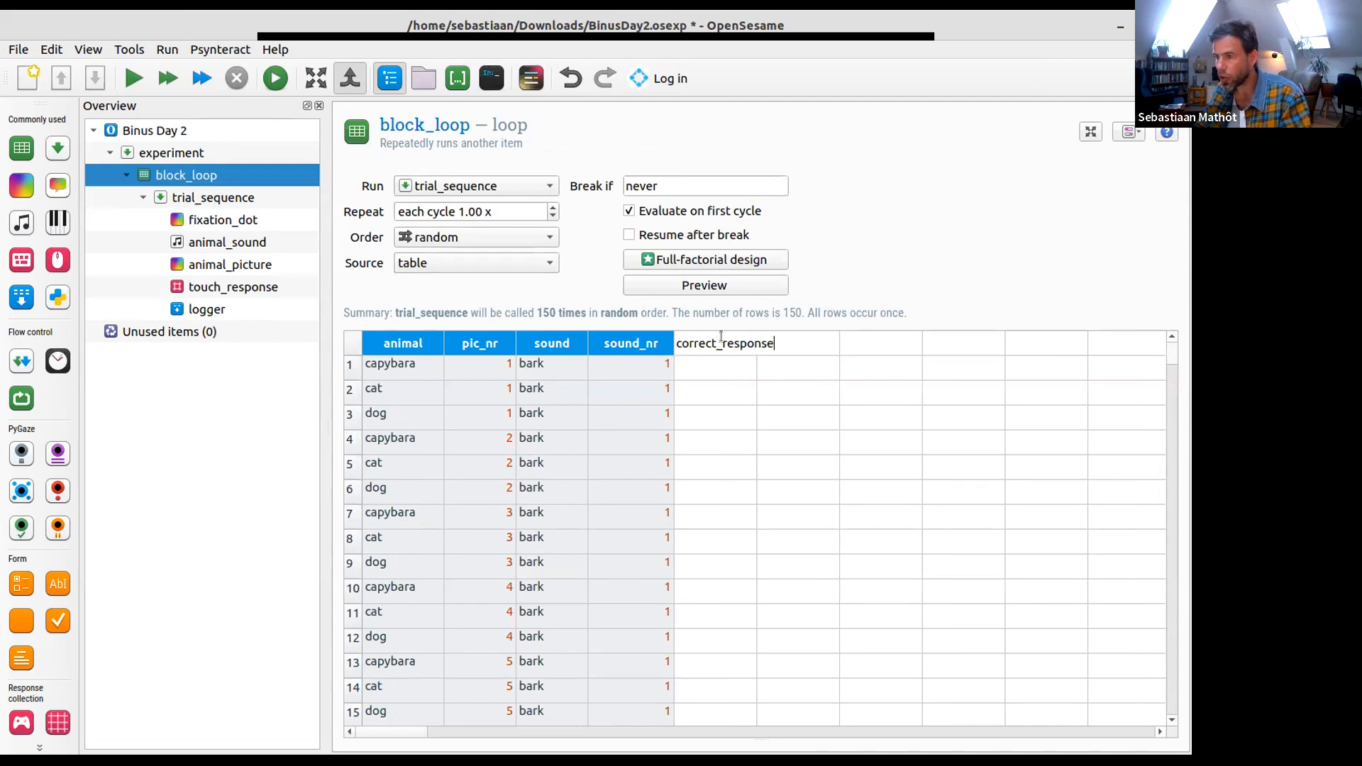
{"action": "key", "text": "Return"}
{"action": "key", "text": "Down"}
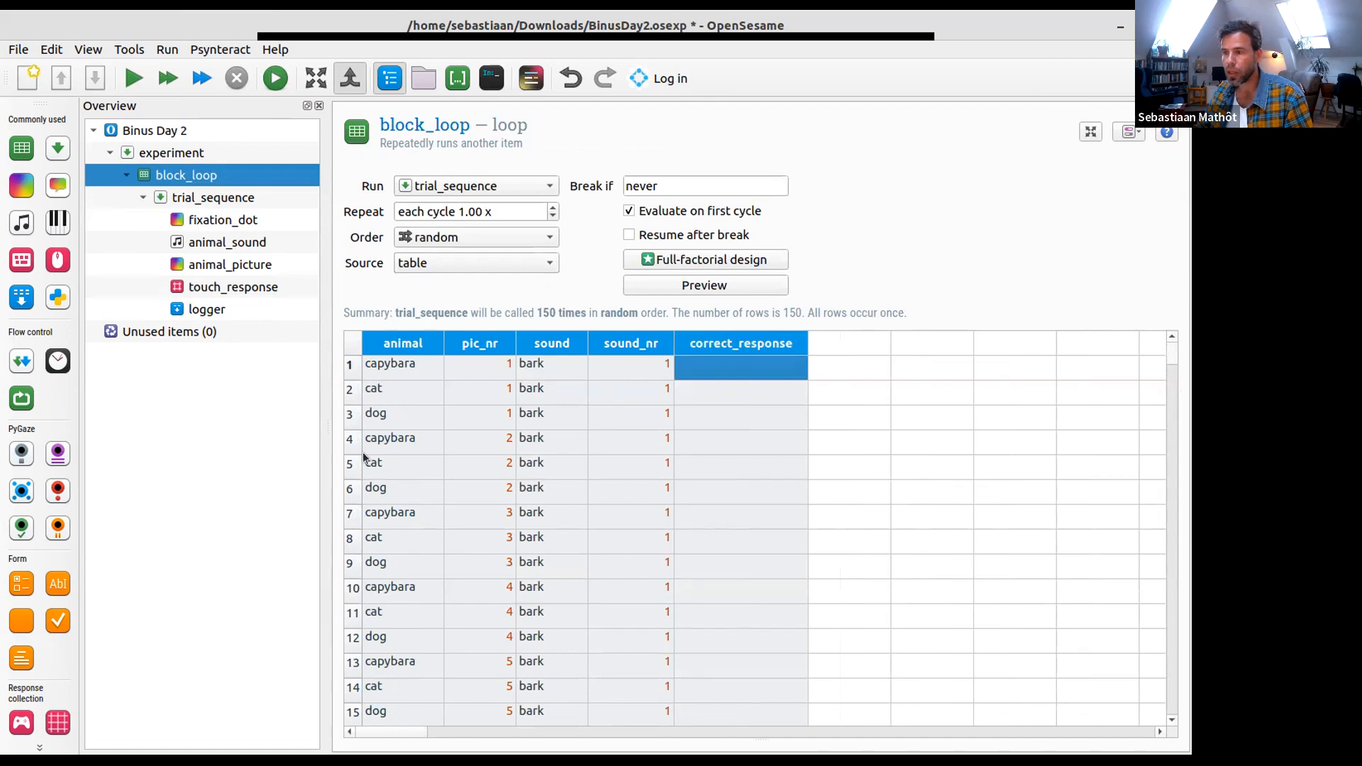
- Enter None, 2 and 1 as correct_response for the first capybara, cat and dog rows
{"action": "type", "text": "None"}
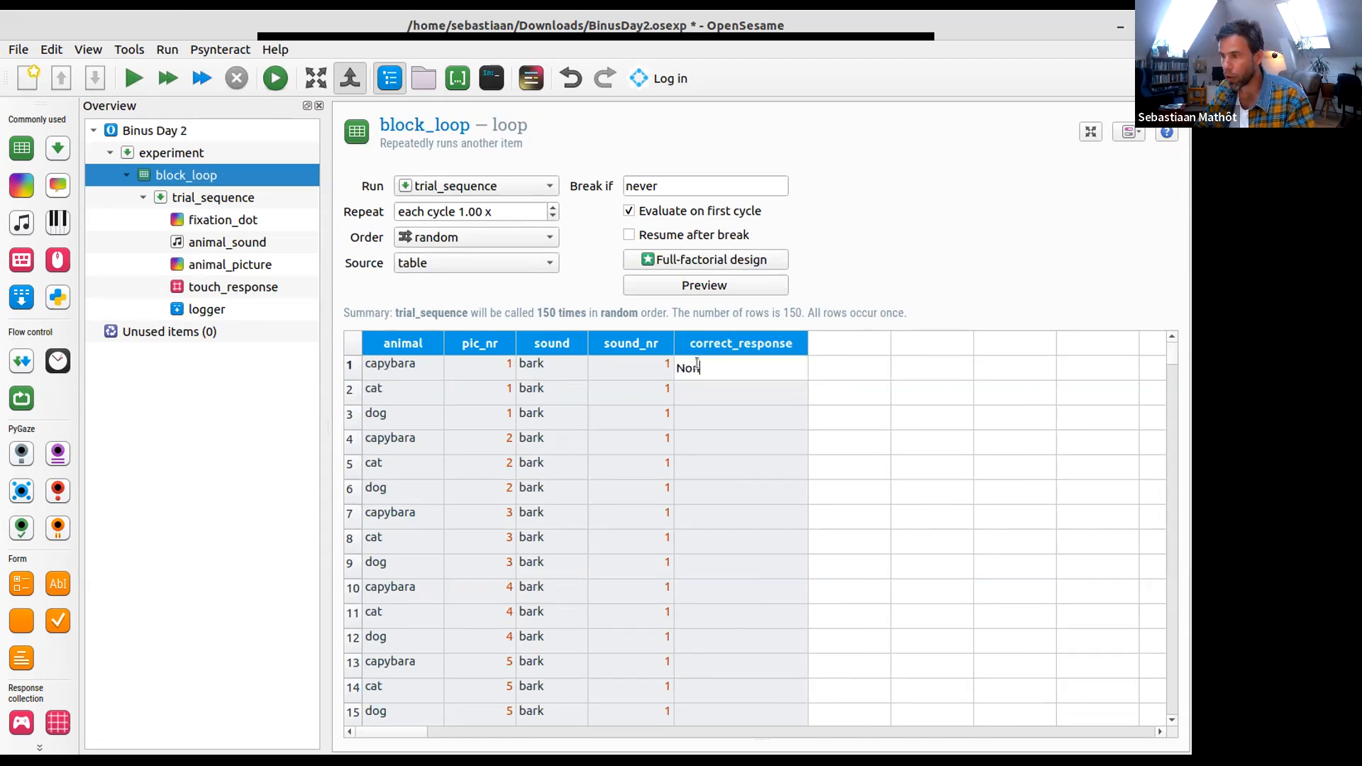
{"action": "key", "text": "Return"}
{"action": "type", "text": "2"}
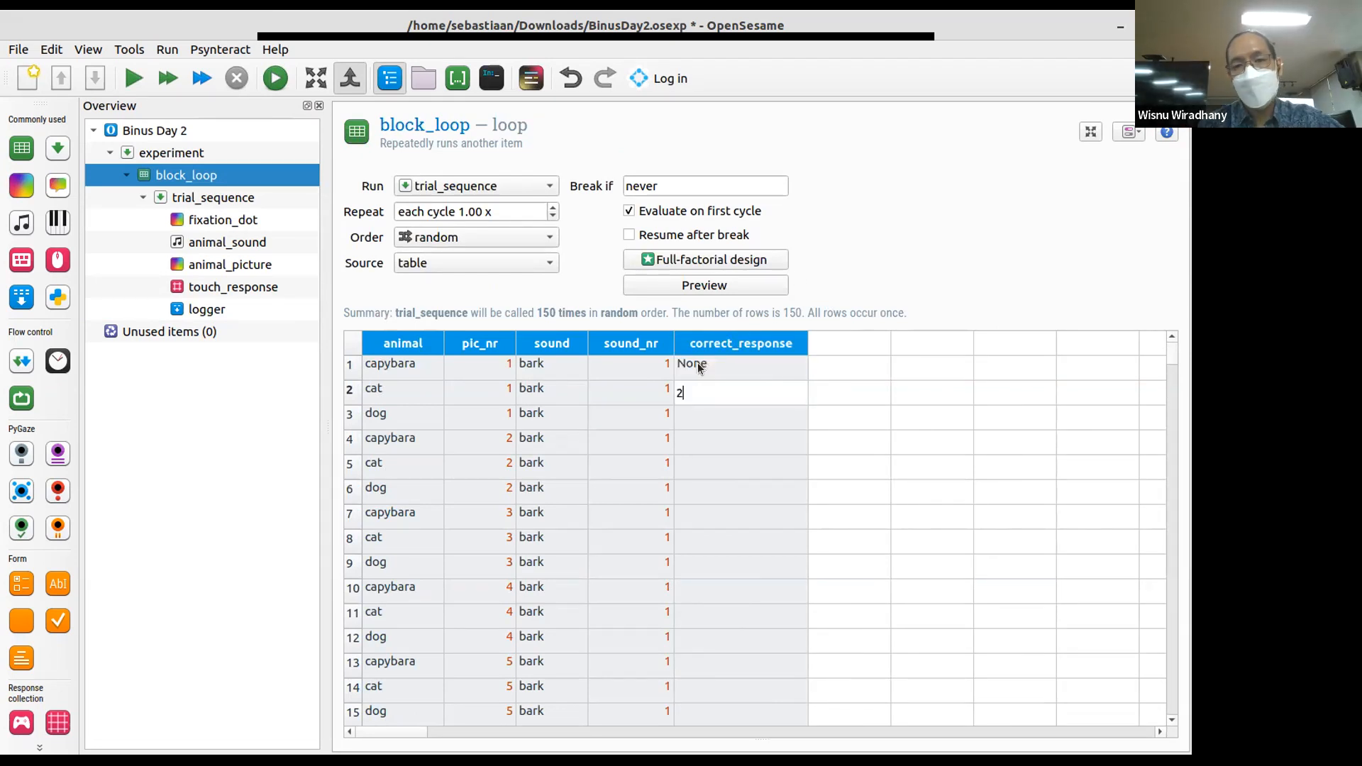
{"action": "key", "text": "Return"}
{"action": "type", "text": "1"}
{"action": "key", "text": "Return"}
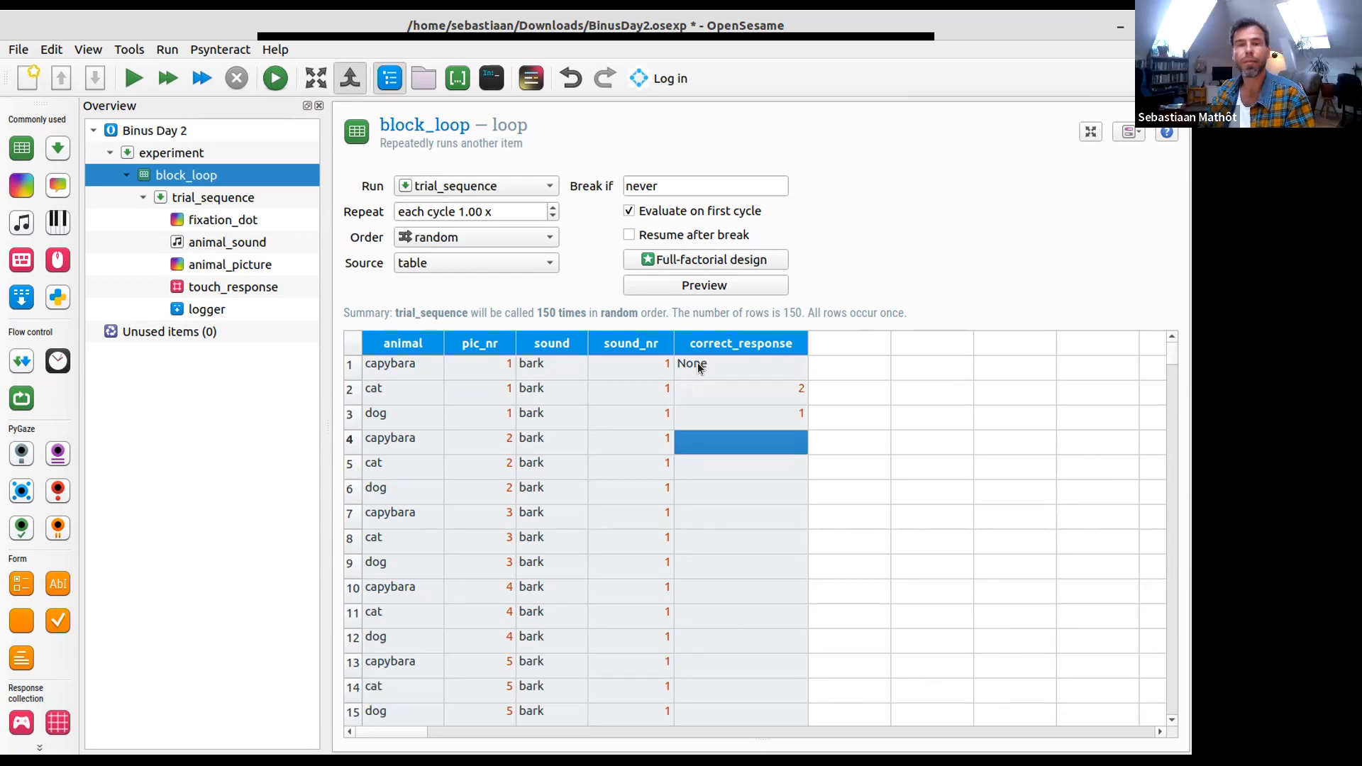
{"action": "key", "text": "Up"}
{"action": "key", "text": "shift+Up"}
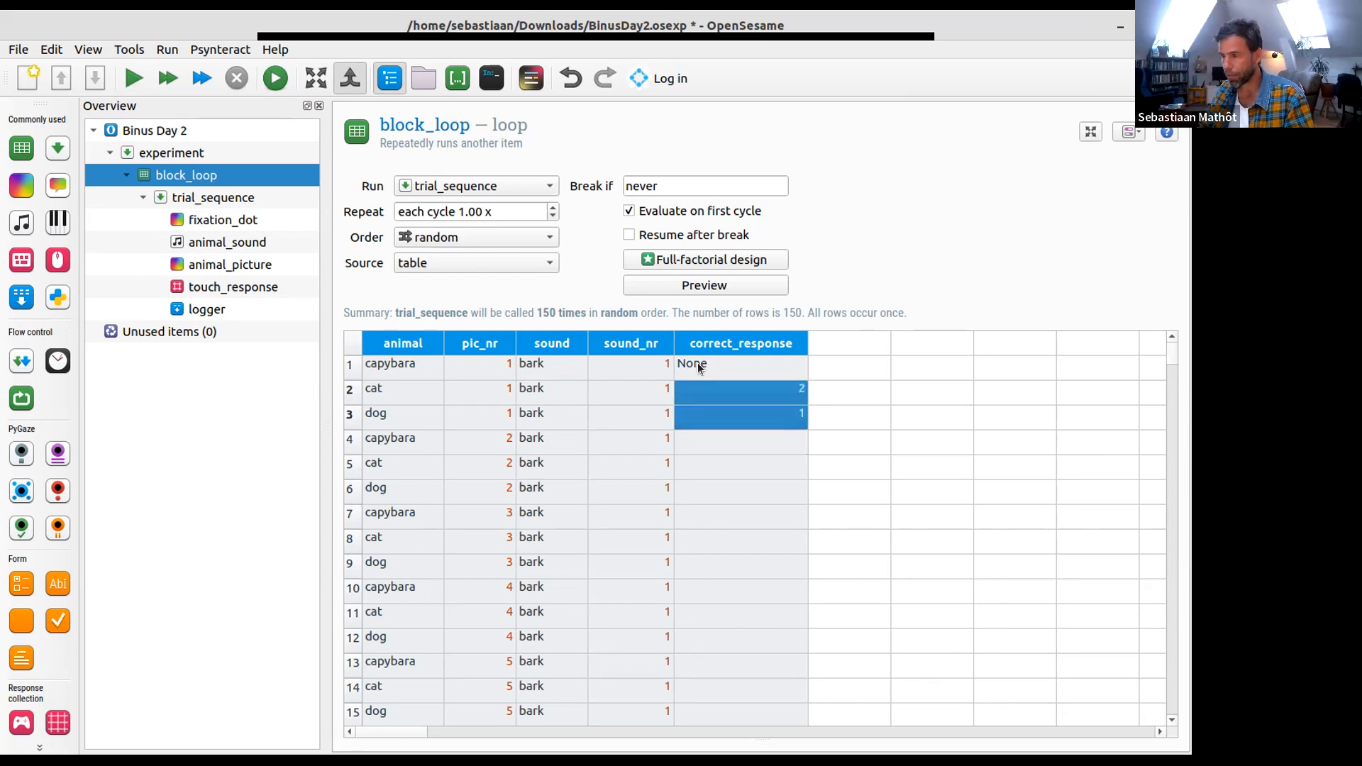
{"action": "key", "text": "shift+Up"}
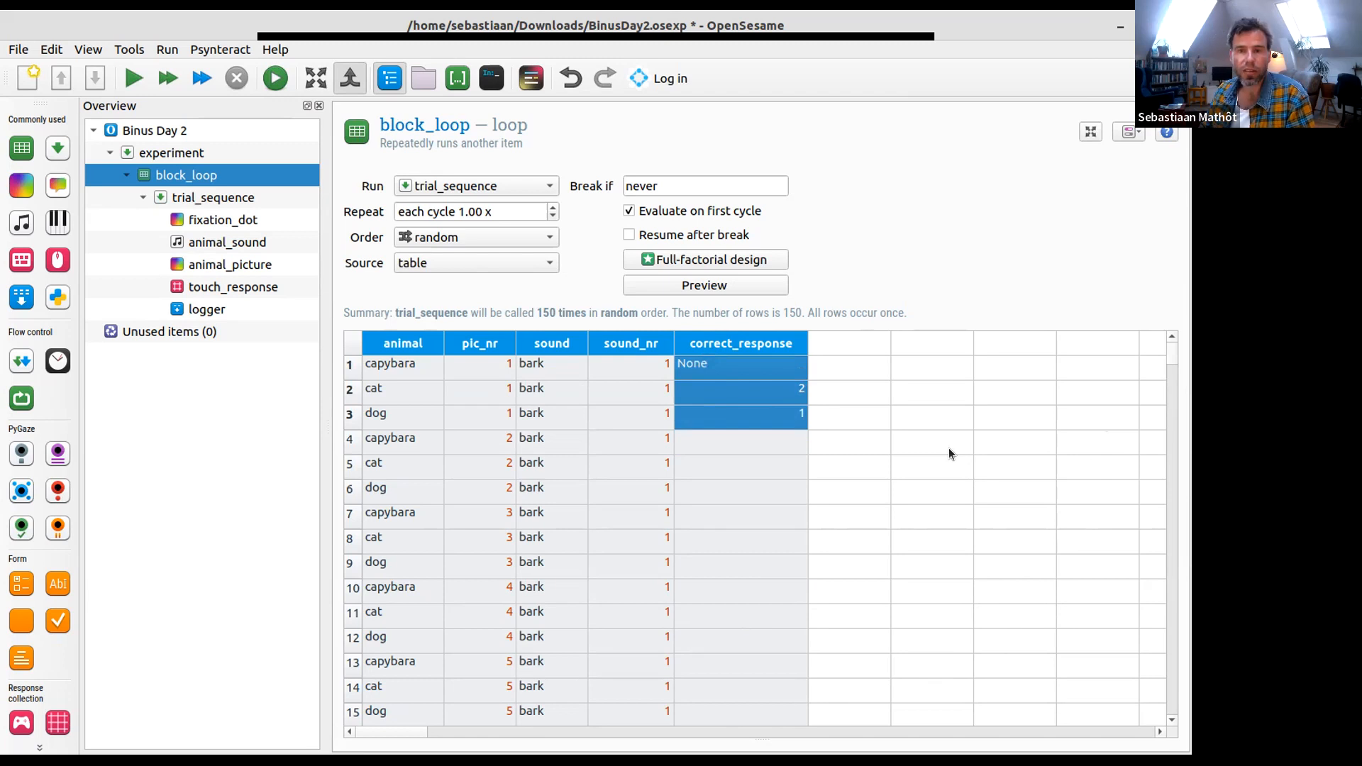
{"action": "left_click", "coordinate": [704, 408]}
{"action": "left_click", "coordinate": [718, 368]}
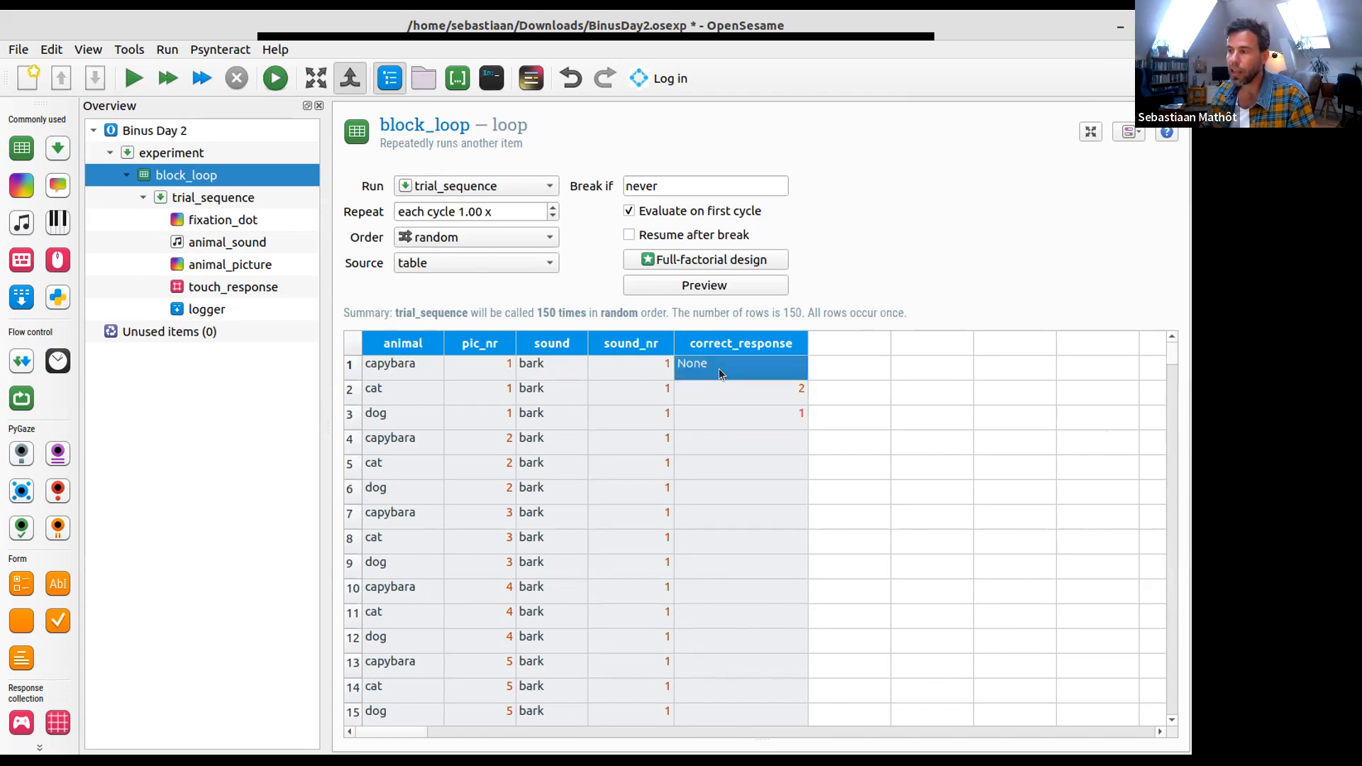
{"action": "left_click", "coordinate": [715, 417], "text": "shift"}
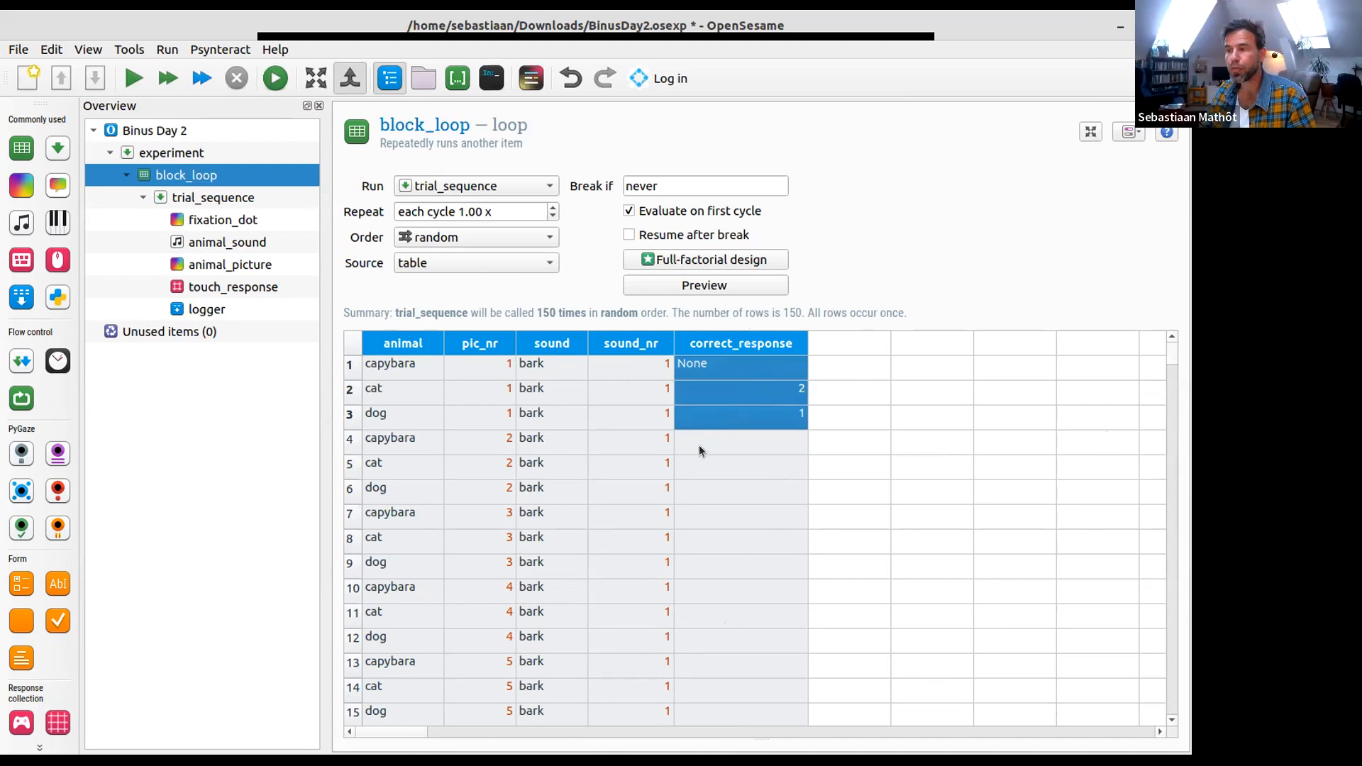
{"action": "left_click", "coordinate": [713, 417]}
- Remove the correct_response column from the block_loop table
{"action": "right_click", "coordinate": [733, 348]}
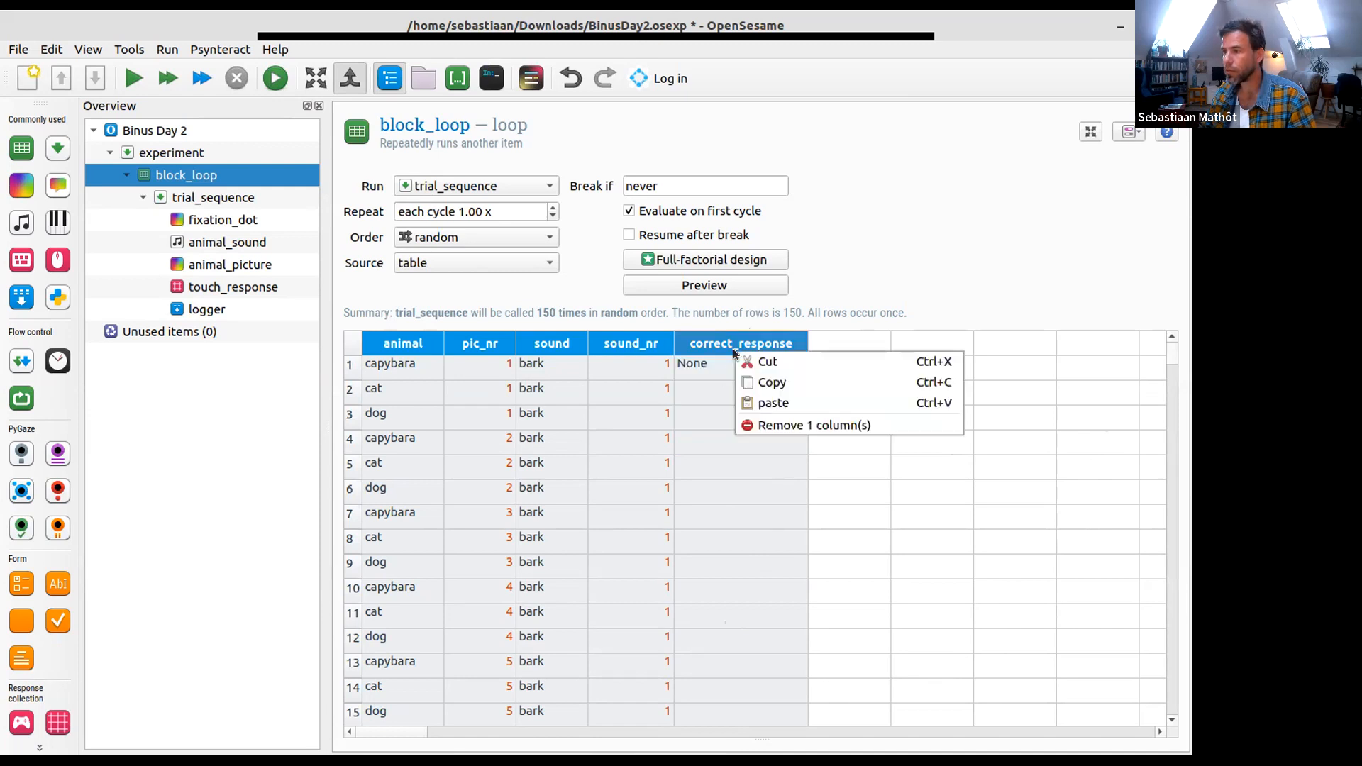
{"action": "left_click", "coordinate": [770, 419]}
{"action": "left_click", "coordinate": [594, 397]}
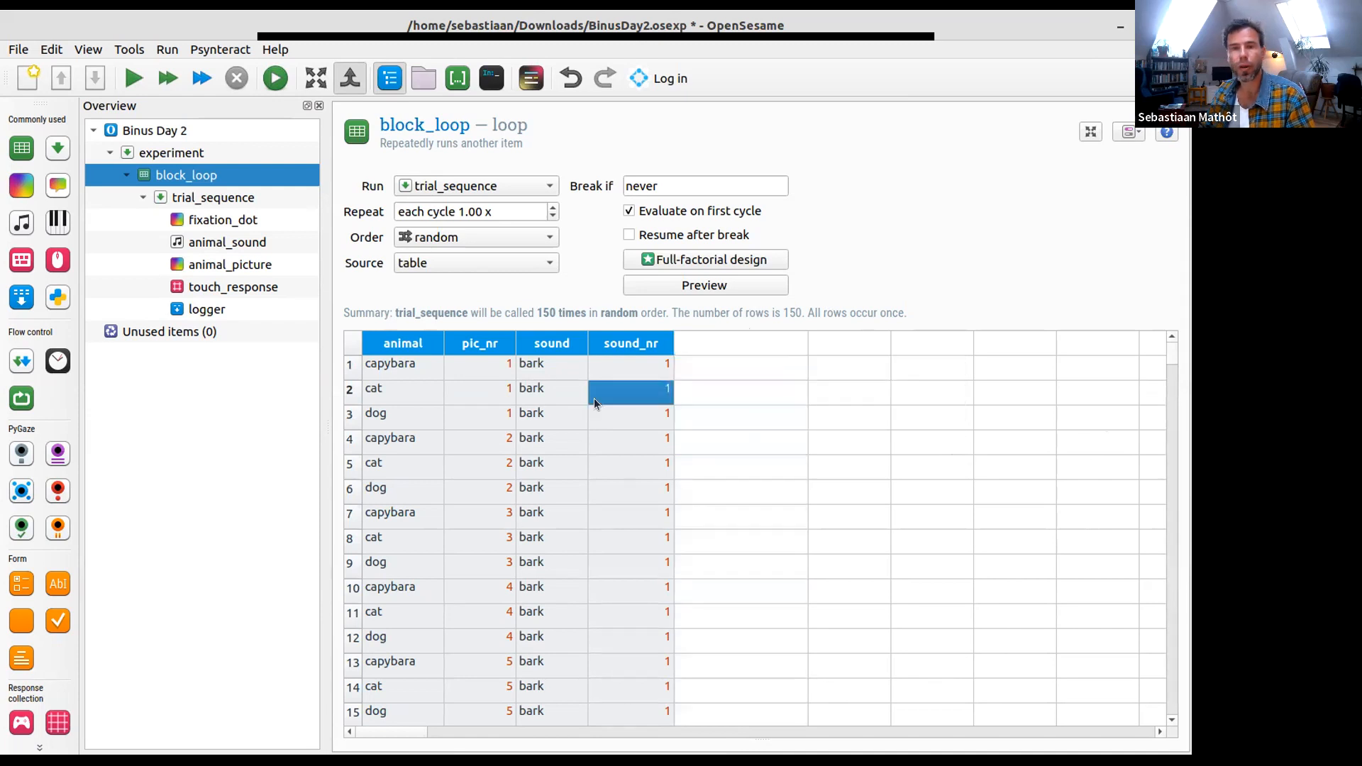
- Save the experiment and open the run-in-browser settings with the compatibility check
{"action": "key", "text": "ctrl+s"}
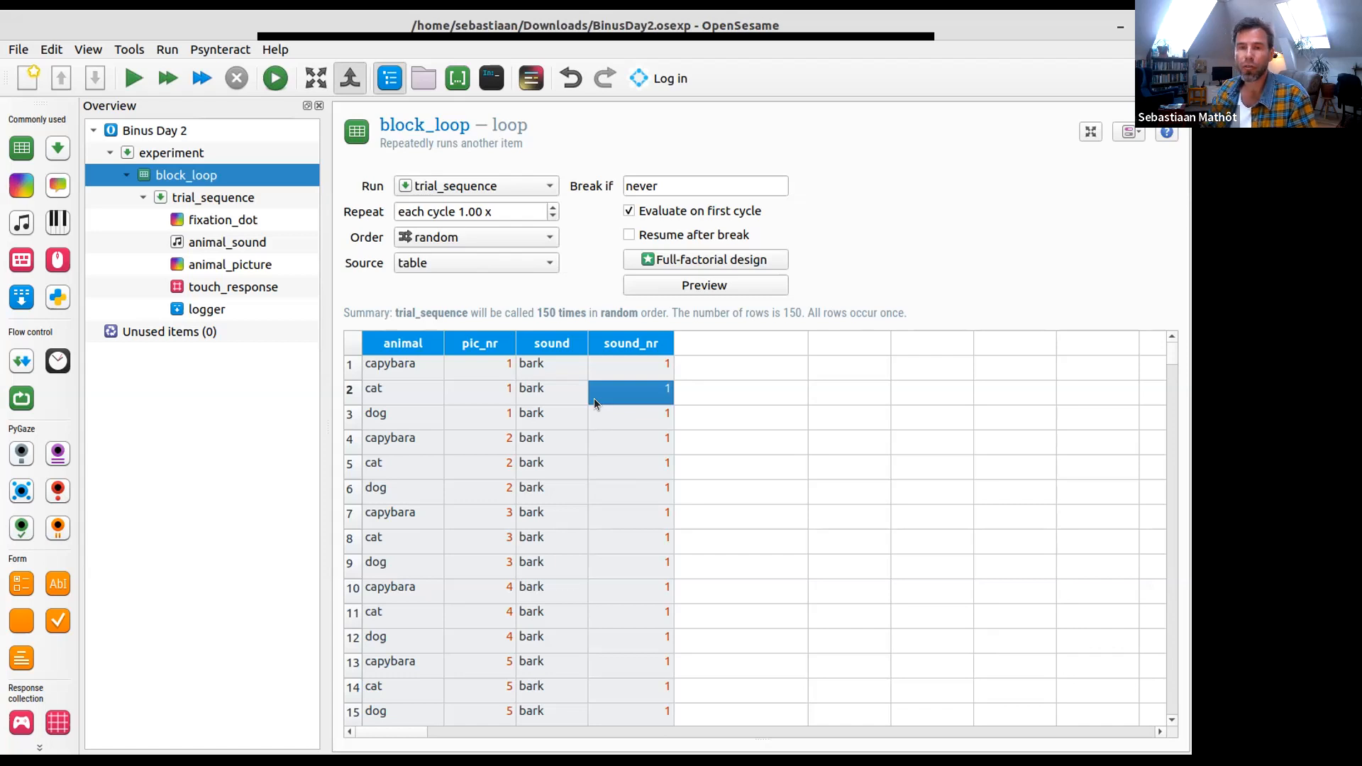
{"action": "left_click", "coordinate": [204, 286]}
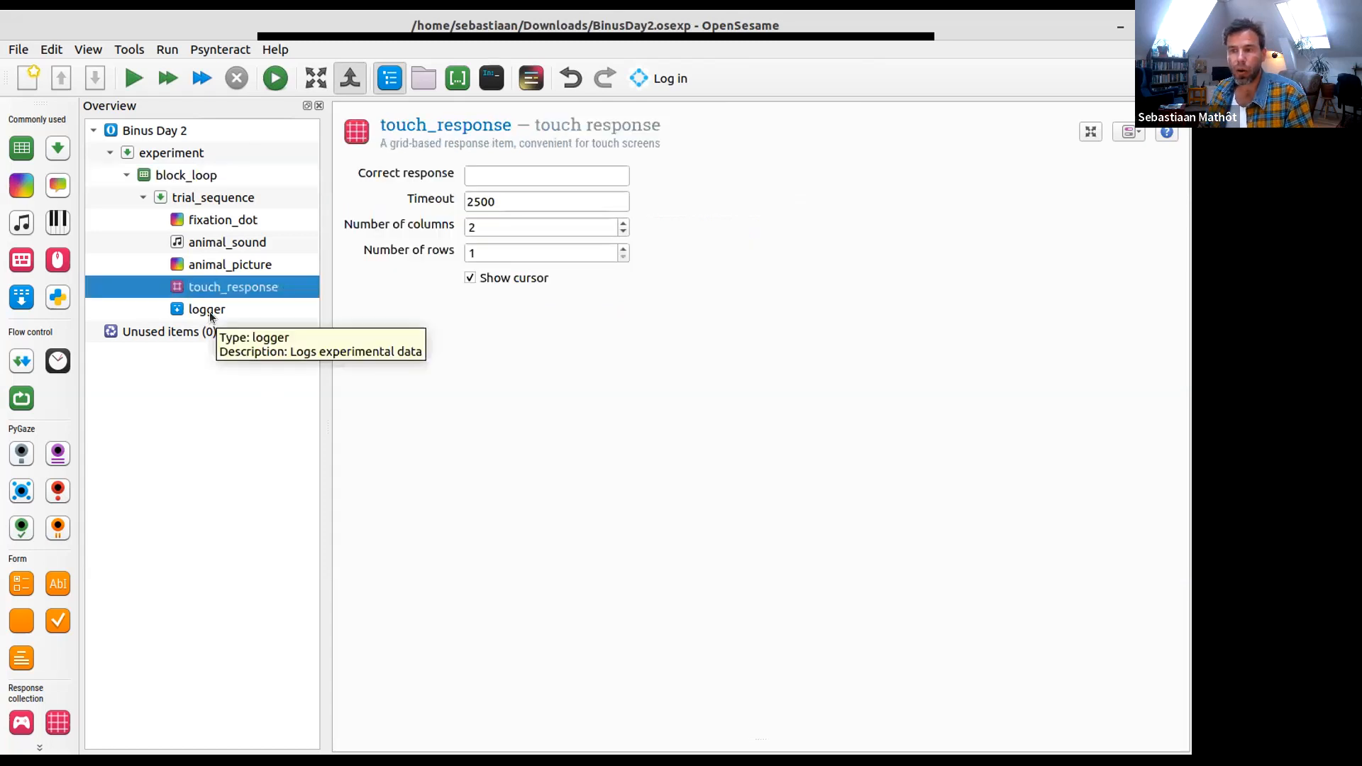
{"action": "left_click", "coordinate": [210, 312]}
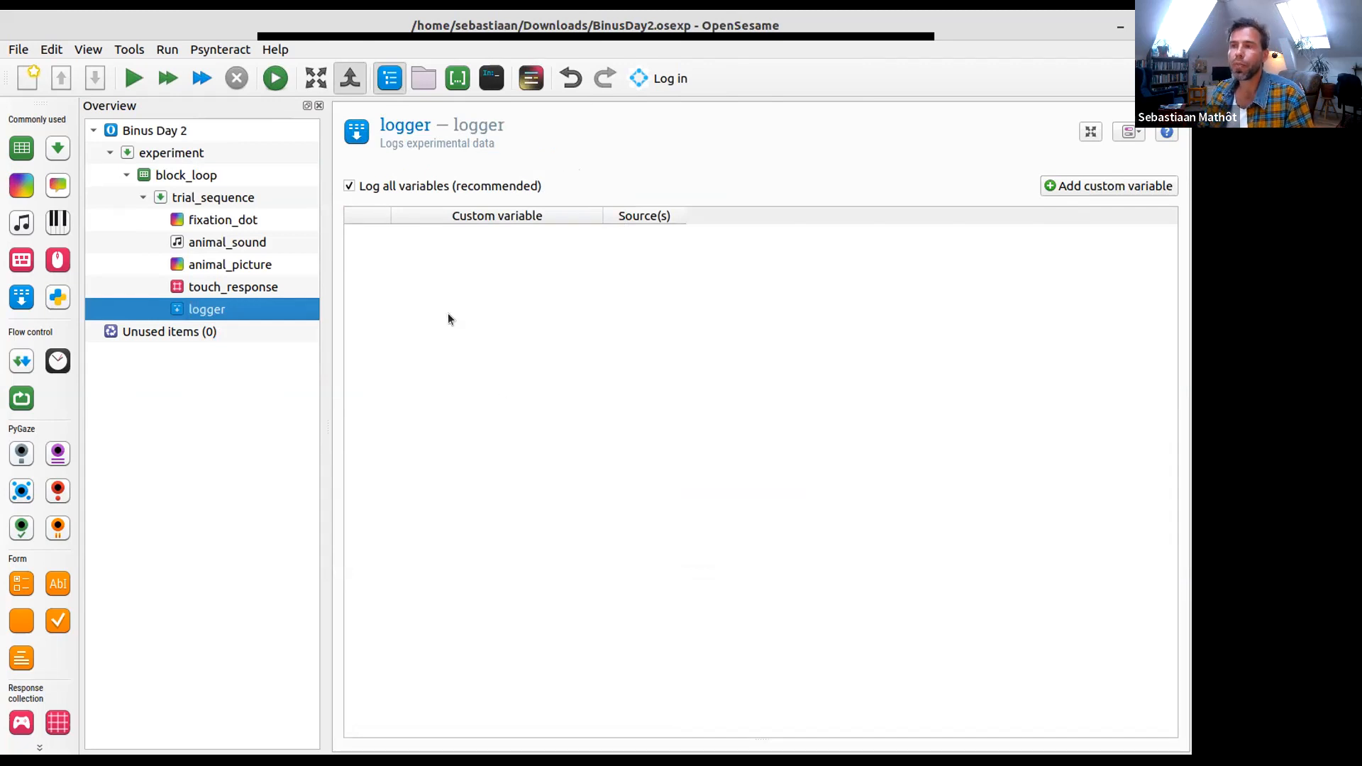
{"action": "left_click", "coordinate": [279, 83]}
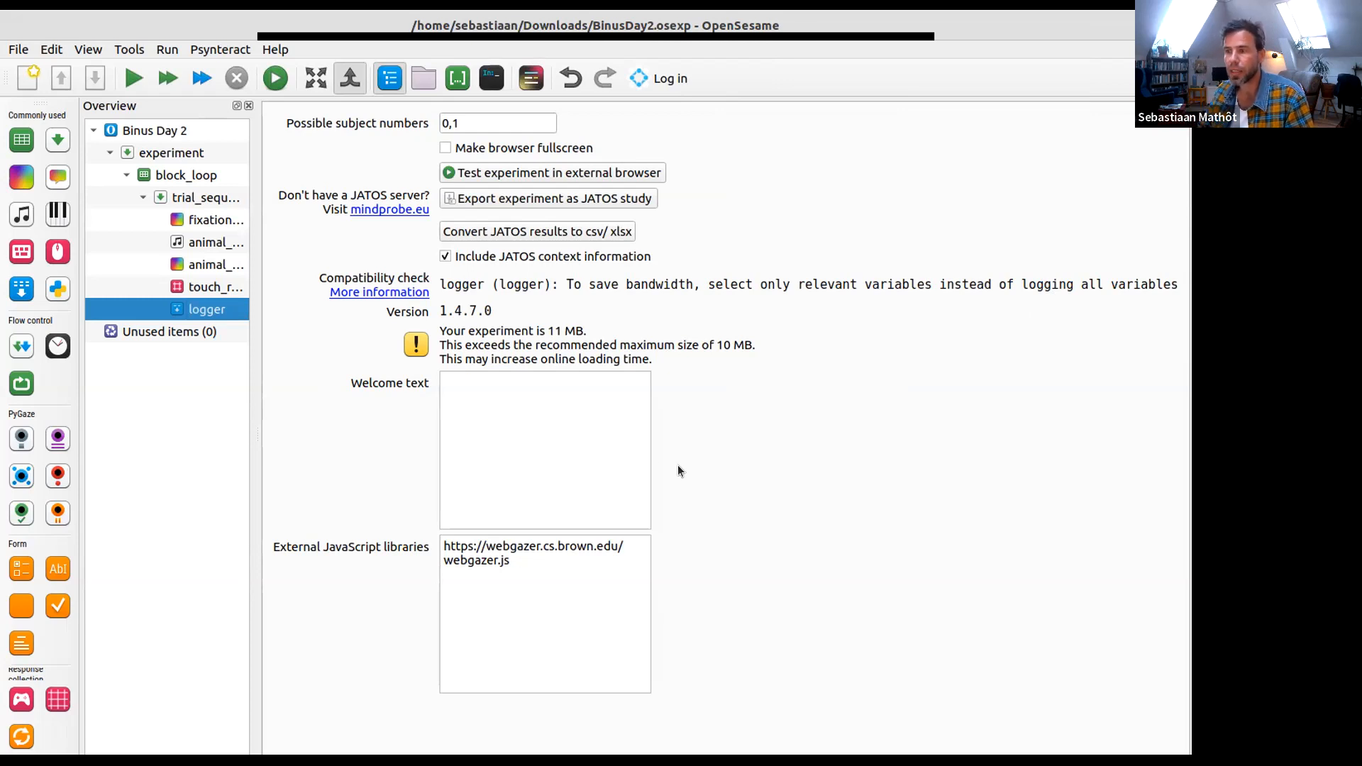
- Turn off logging of all variables in the logger and show the variable inspector at a larger width
{"action": "left_click", "coordinate": [204, 312]}
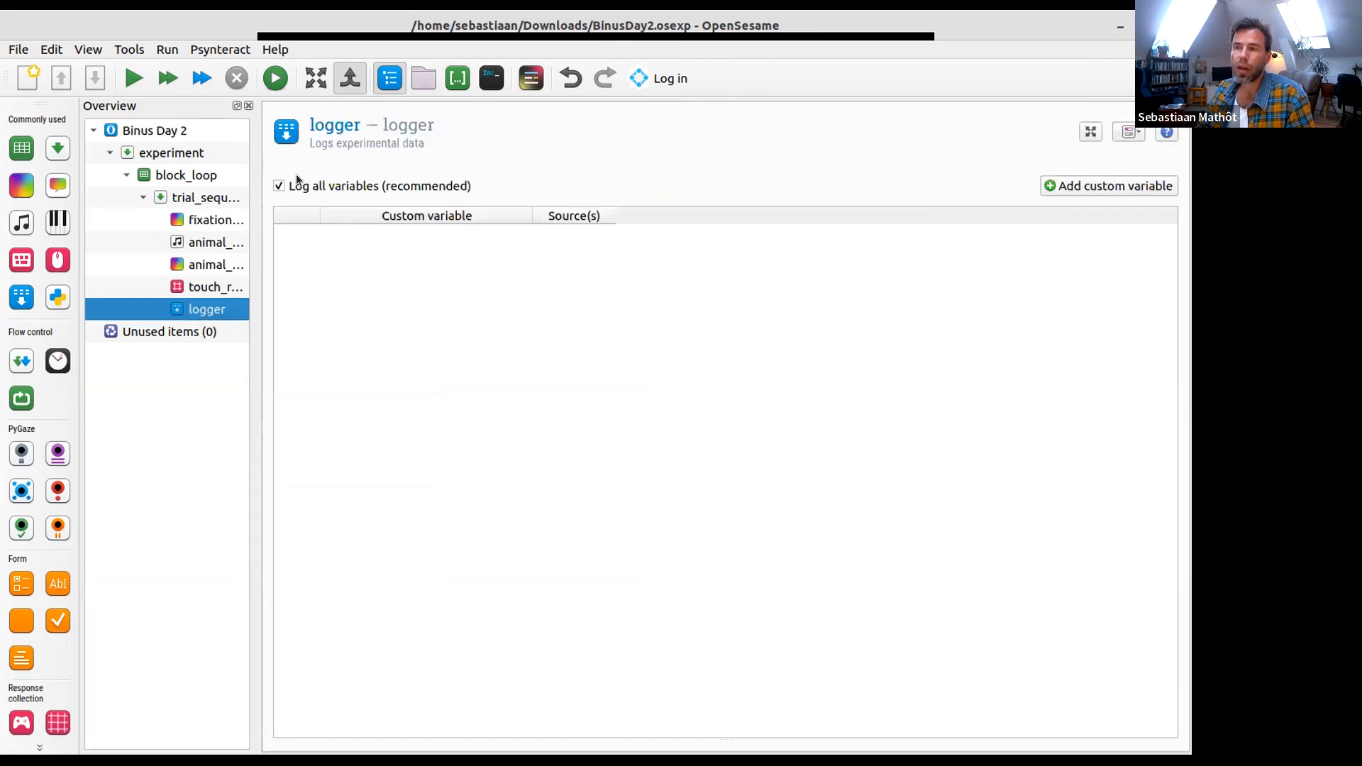
{"action": "left_click", "coordinate": [278, 185]}
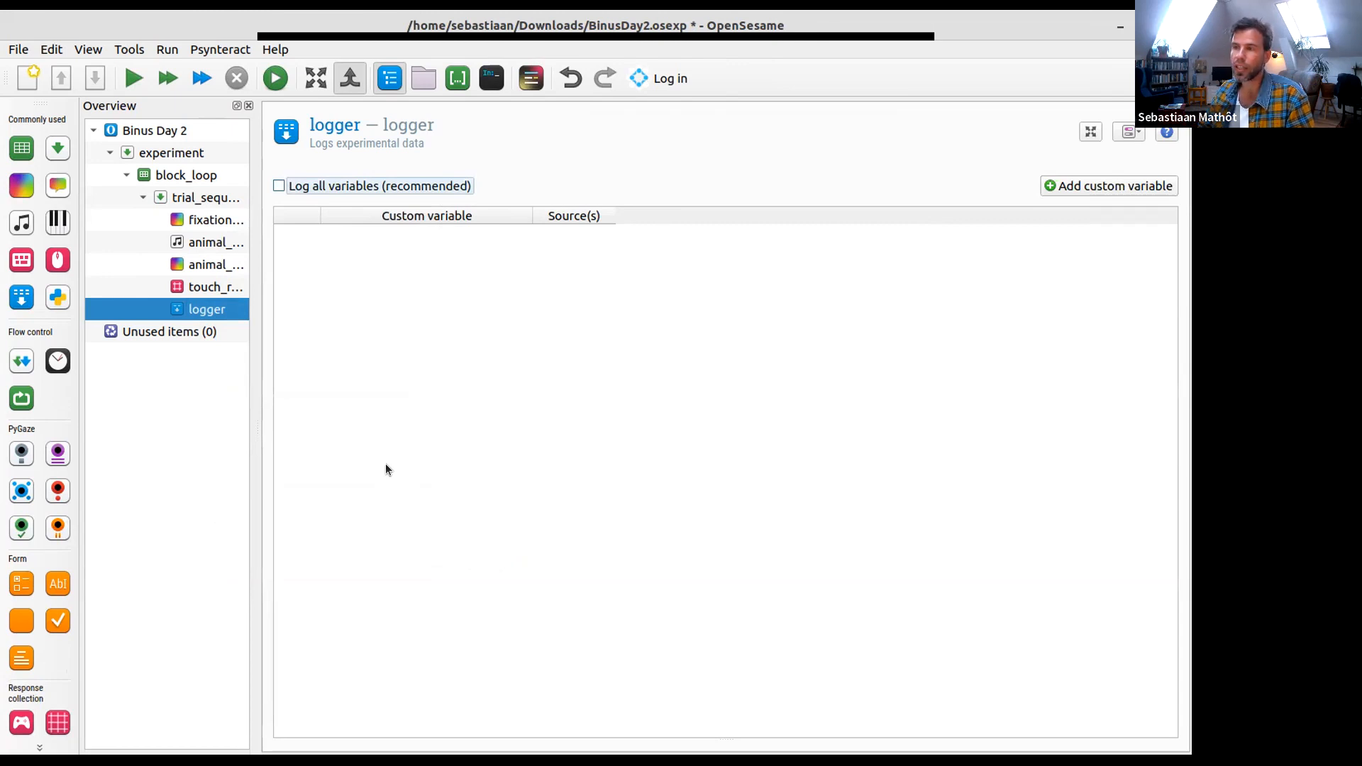
{"action": "left_click", "coordinate": [461, 79]}
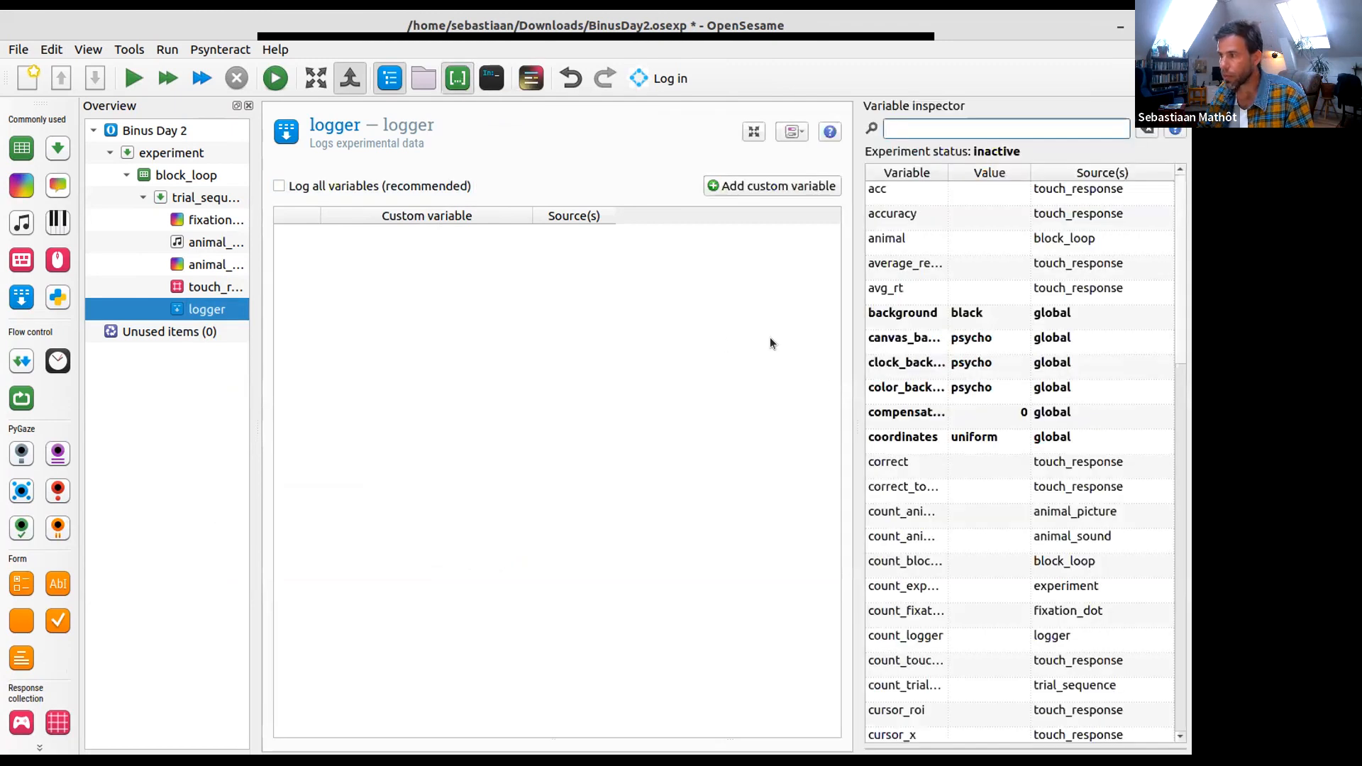
{"action": "left_click_drag", "start_coordinate": [850, 382], "coordinate": [741, 382]}
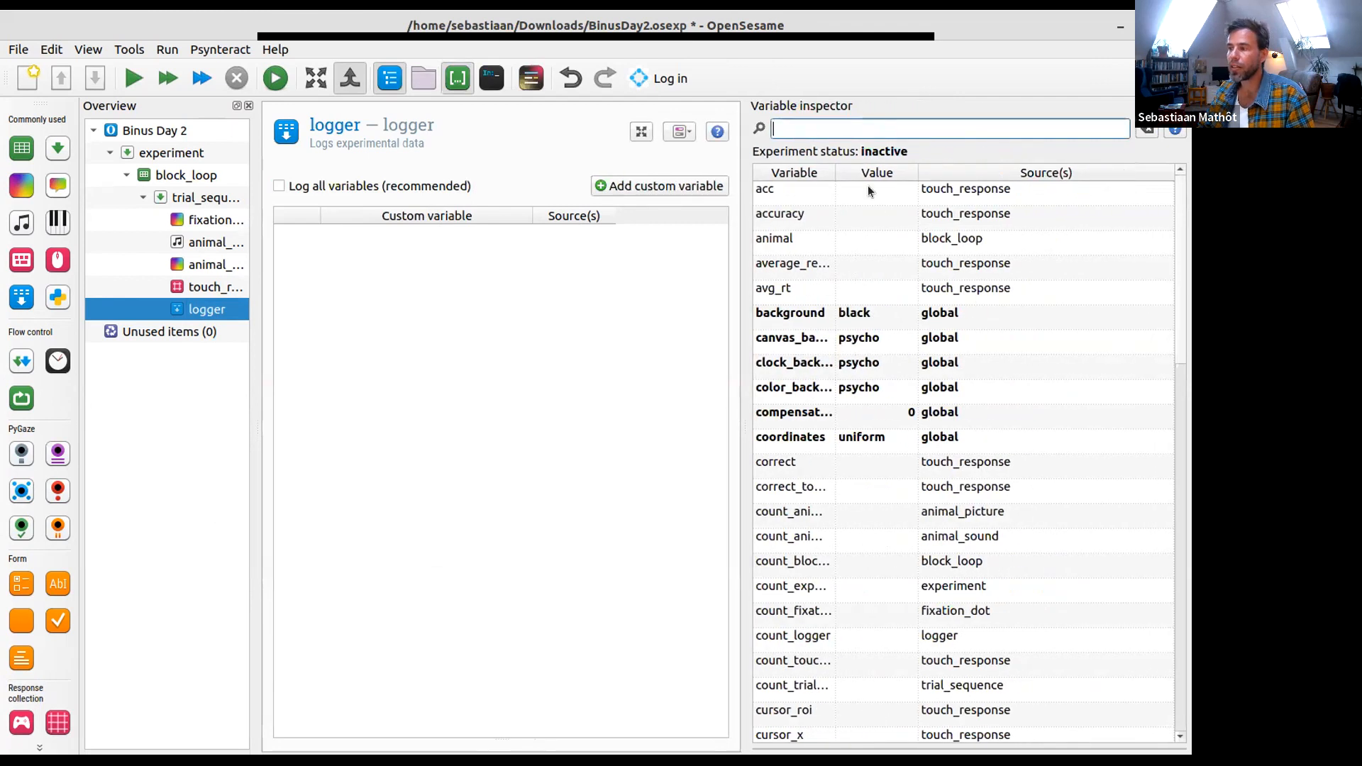
- Add the variables animal and correct from the variable inspector to the logger's custom variables
{"action": "scroll", "coordinate": [827, 309], "scroll_direction": "down", "scroll_amount": 14}
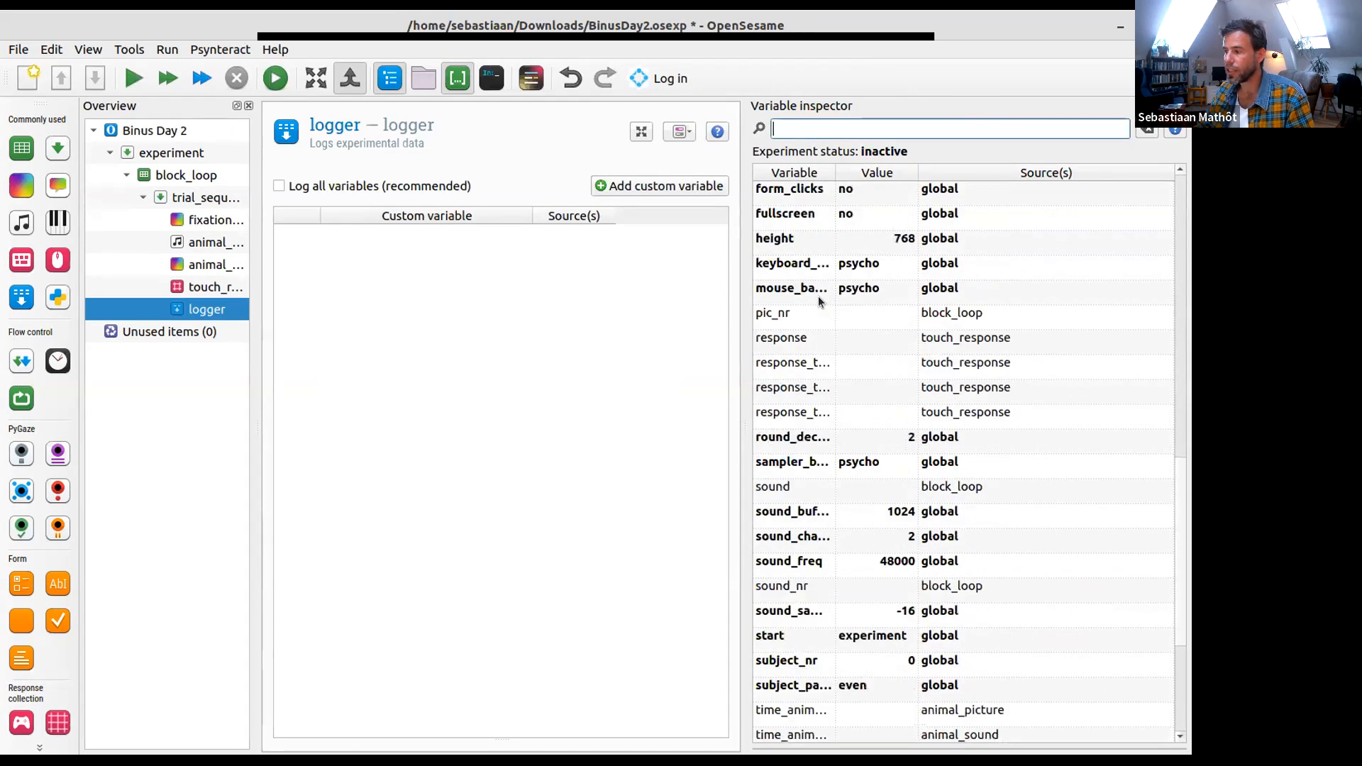
{"action": "scroll", "coordinate": [799, 334], "scroll_direction": "up", "scroll_amount": 12}
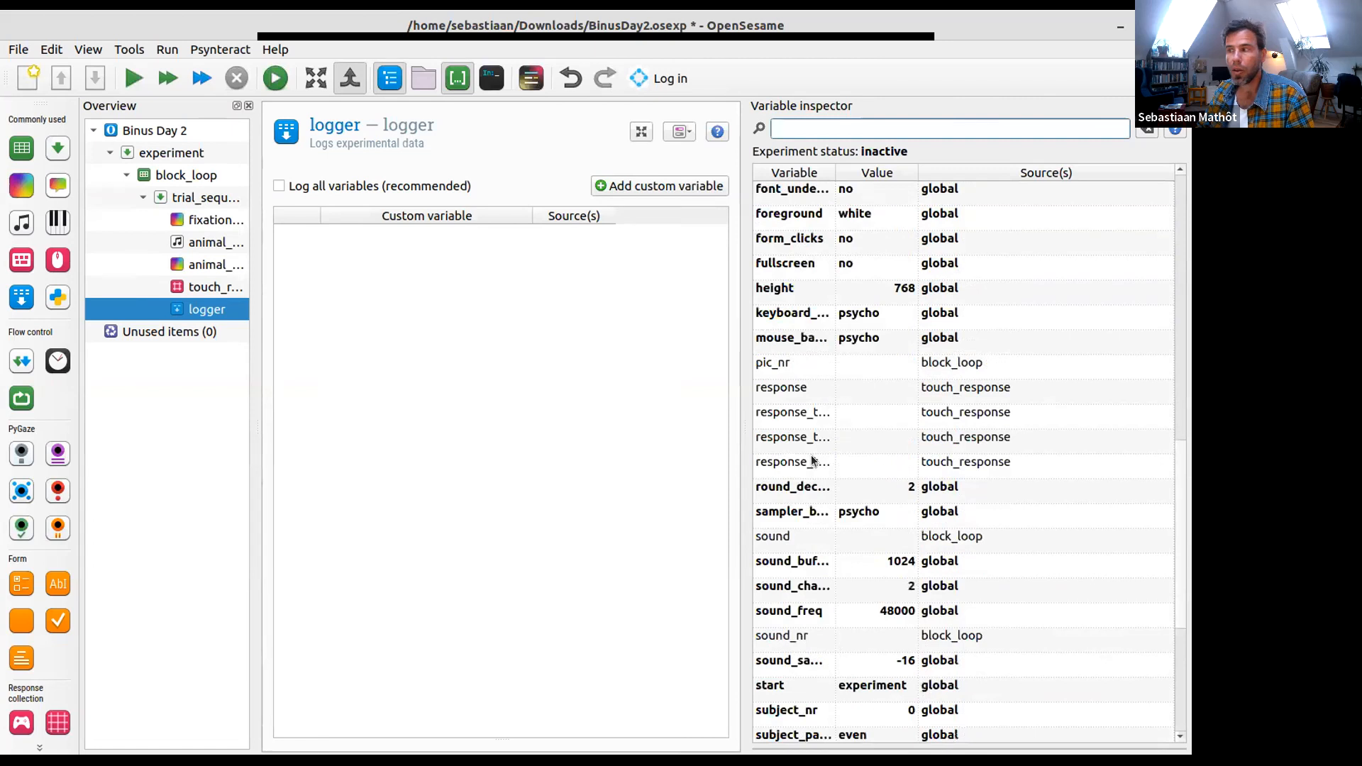
{"action": "scroll", "coordinate": [813, 453], "scroll_direction": "up", "scroll_amount": 3}
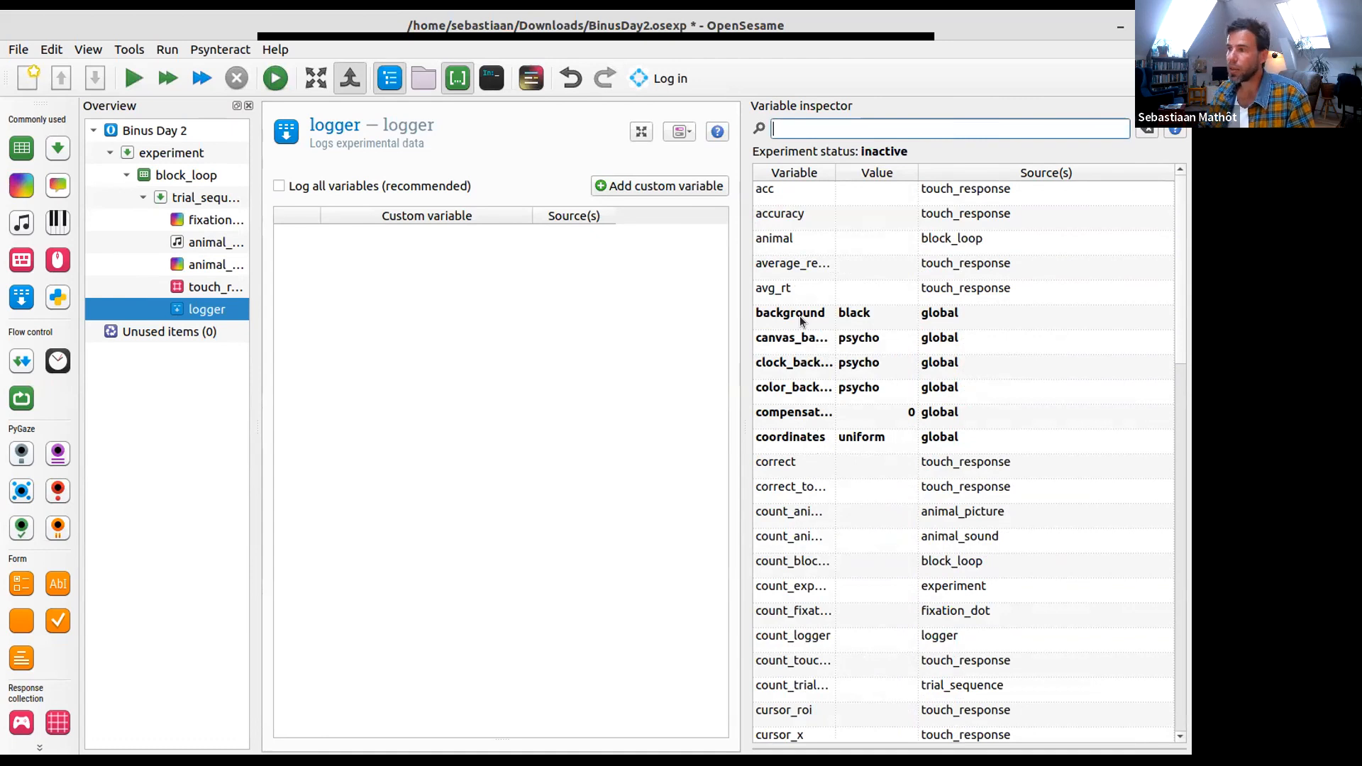
{"action": "left_click_drag", "start_coordinate": [815, 239], "coordinate": [806, 238]}
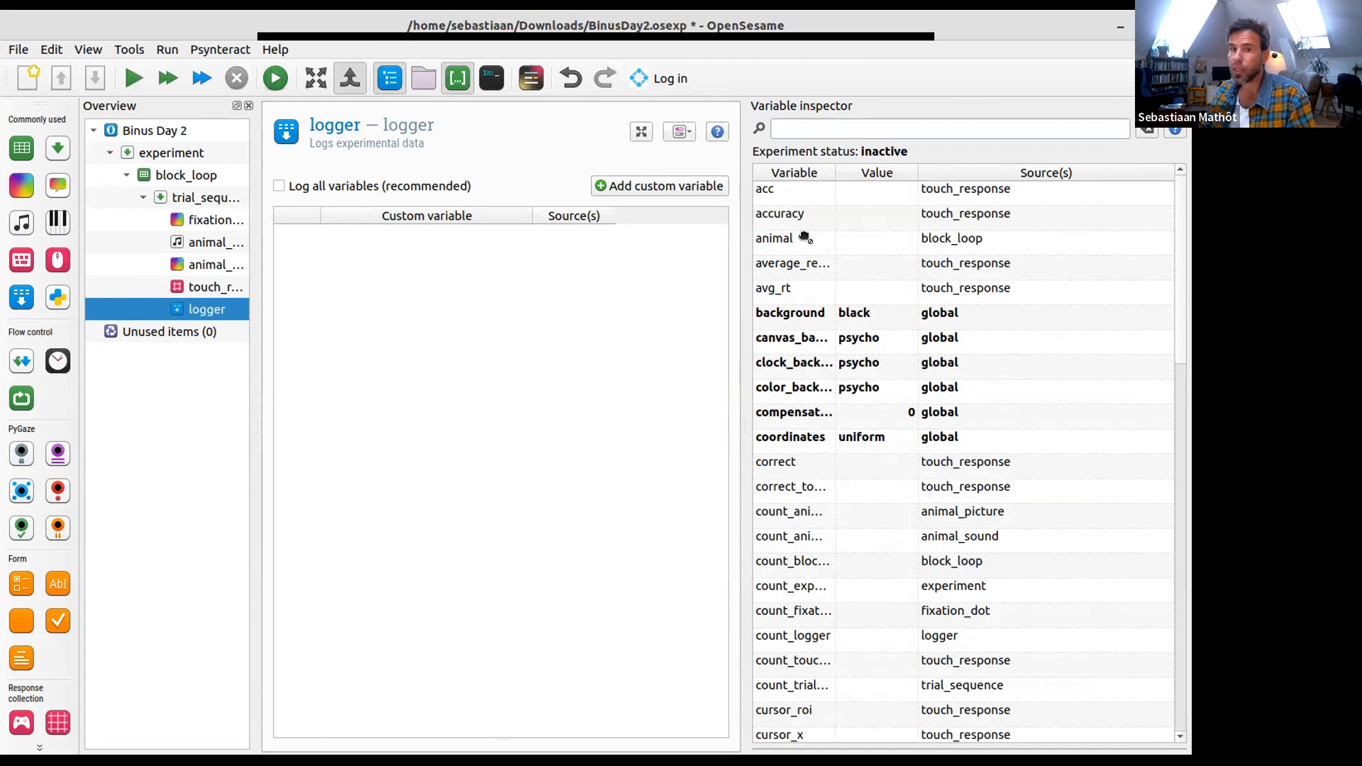
{"action": "left_click_drag", "start_coordinate": [805, 238], "coordinate": [533, 324]}
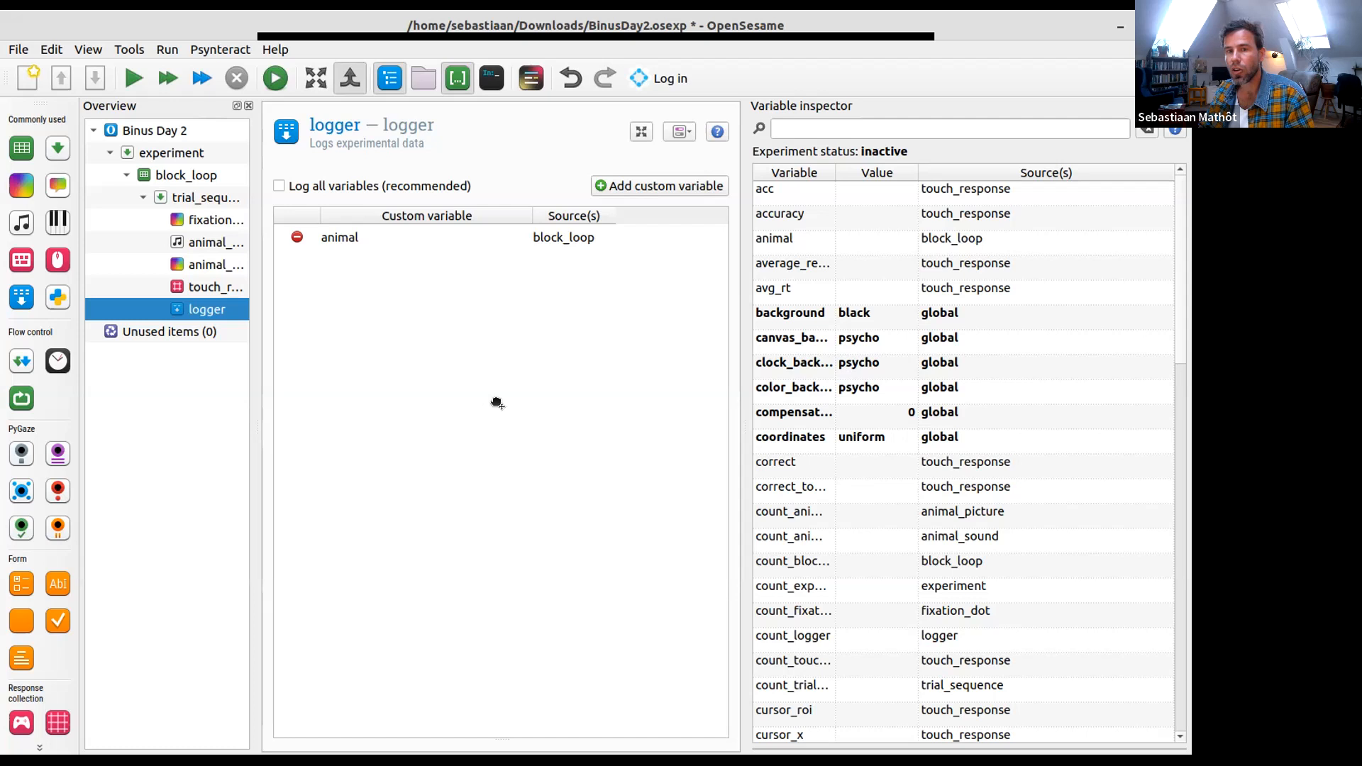
{"action": "left_click_drag", "start_coordinate": [497, 402], "coordinate": [496, 403]}
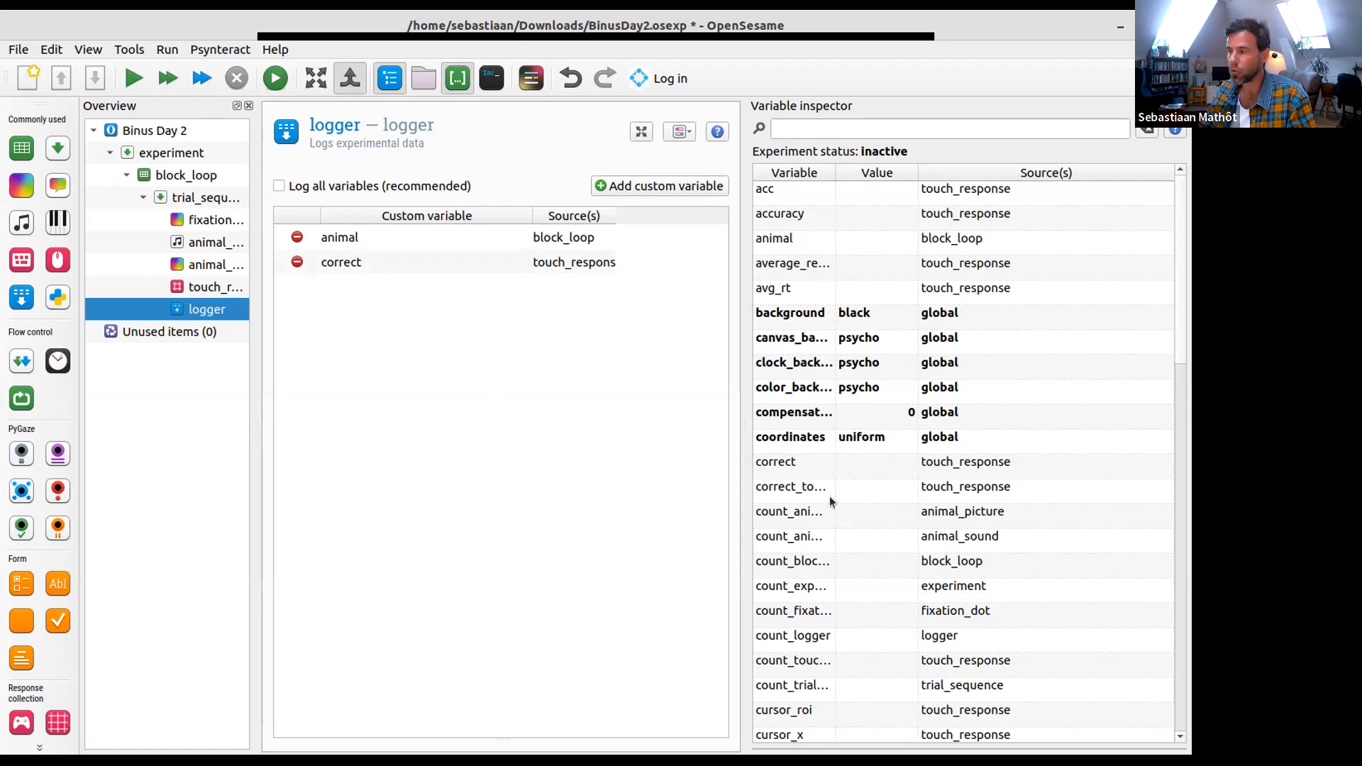
- Add cursor_x and cursor_y from the variable inspector to the logger
{"action": "scroll", "coordinate": [844, 521], "scroll_direction": "down", "scroll_amount": 3}
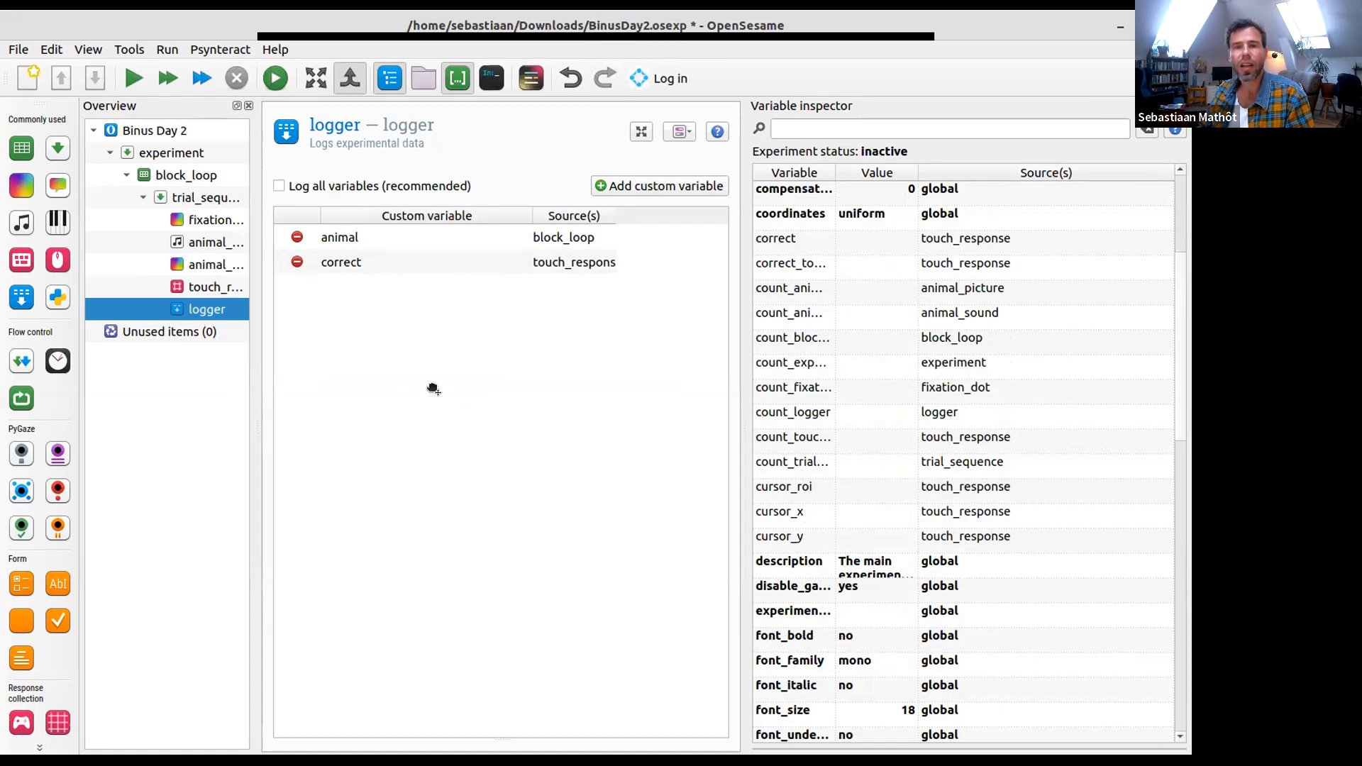
{"action": "left_click_drag", "start_coordinate": [431, 398], "coordinate": [428, 400]}
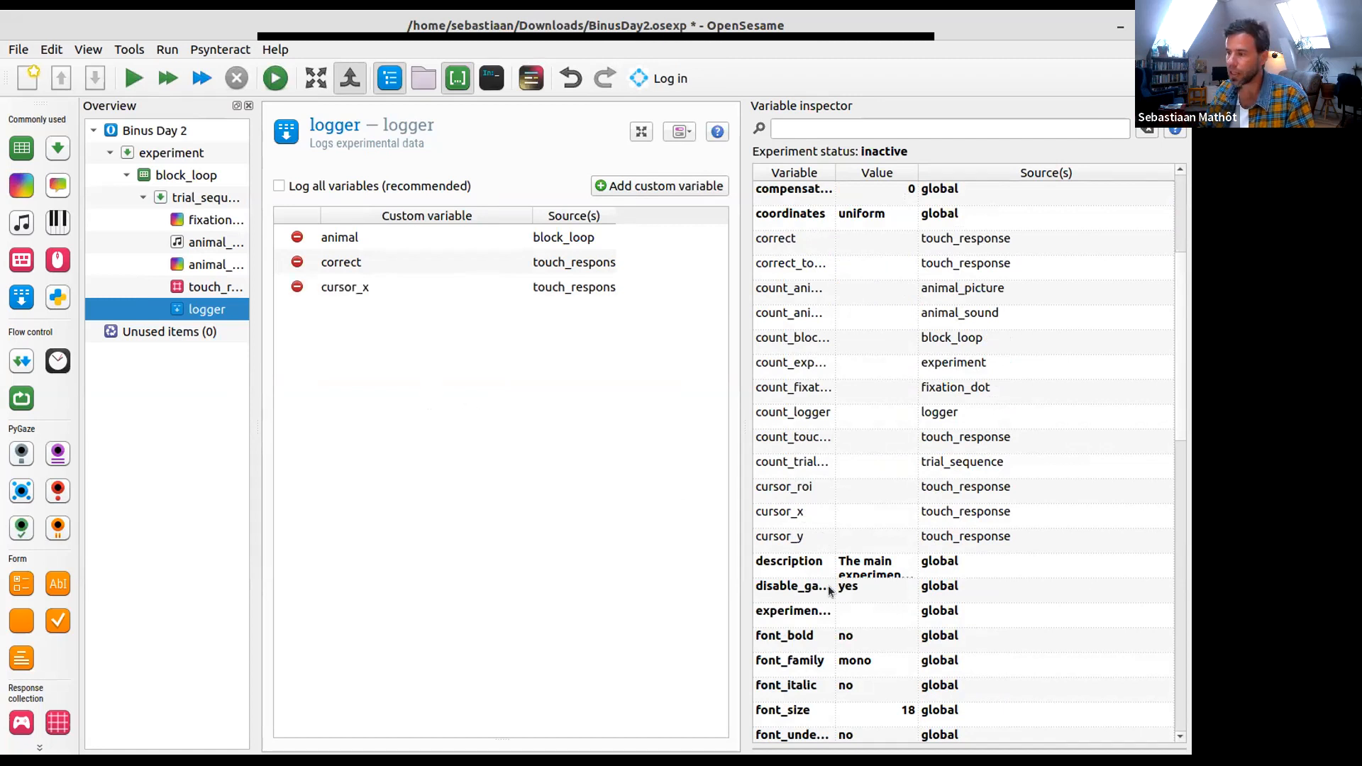
{"action": "left_click_drag", "start_coordinate": [802, 537], "coordinate": [440, 383]}
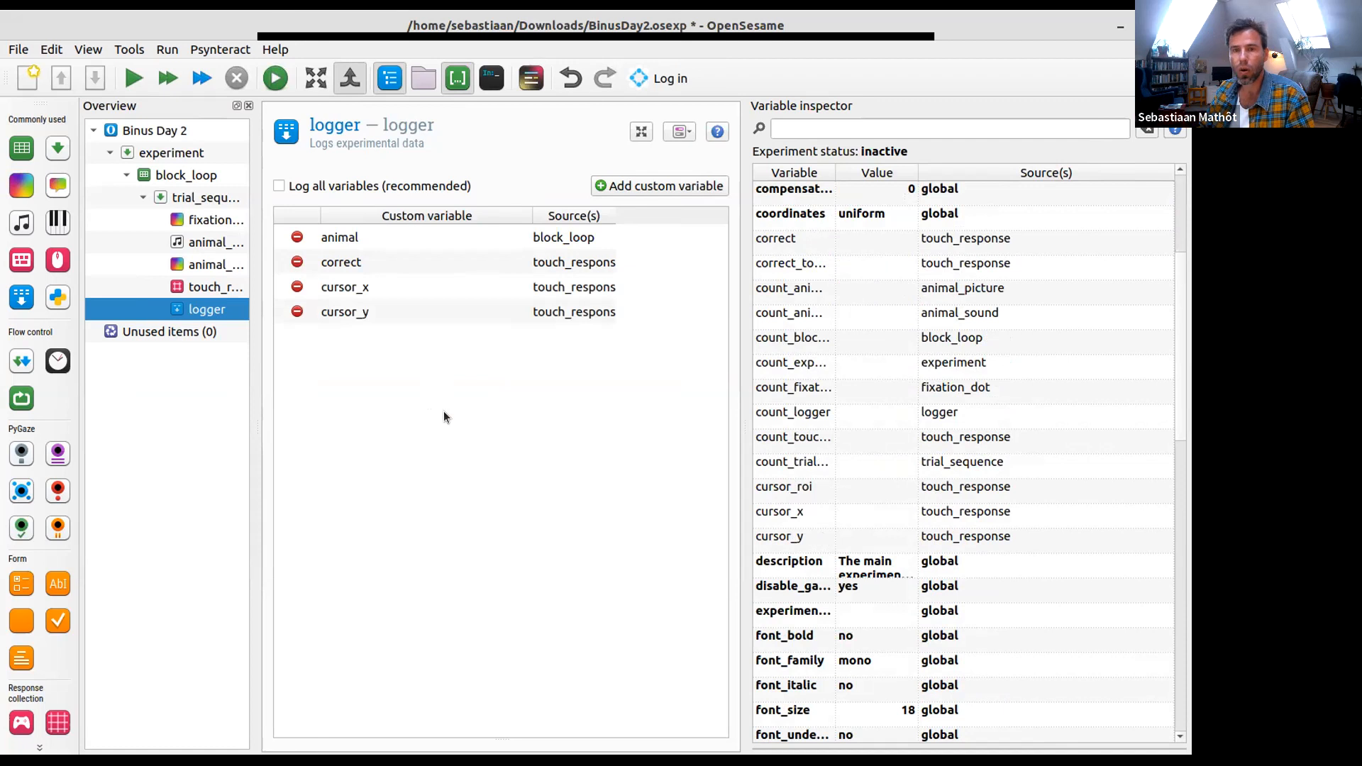
- Add pic_nr and response from the variable inspector to the logger
{"action": "scroll", "coordinate": [800, 505], "scroll_direction": "down", "scroll_amount": 2}
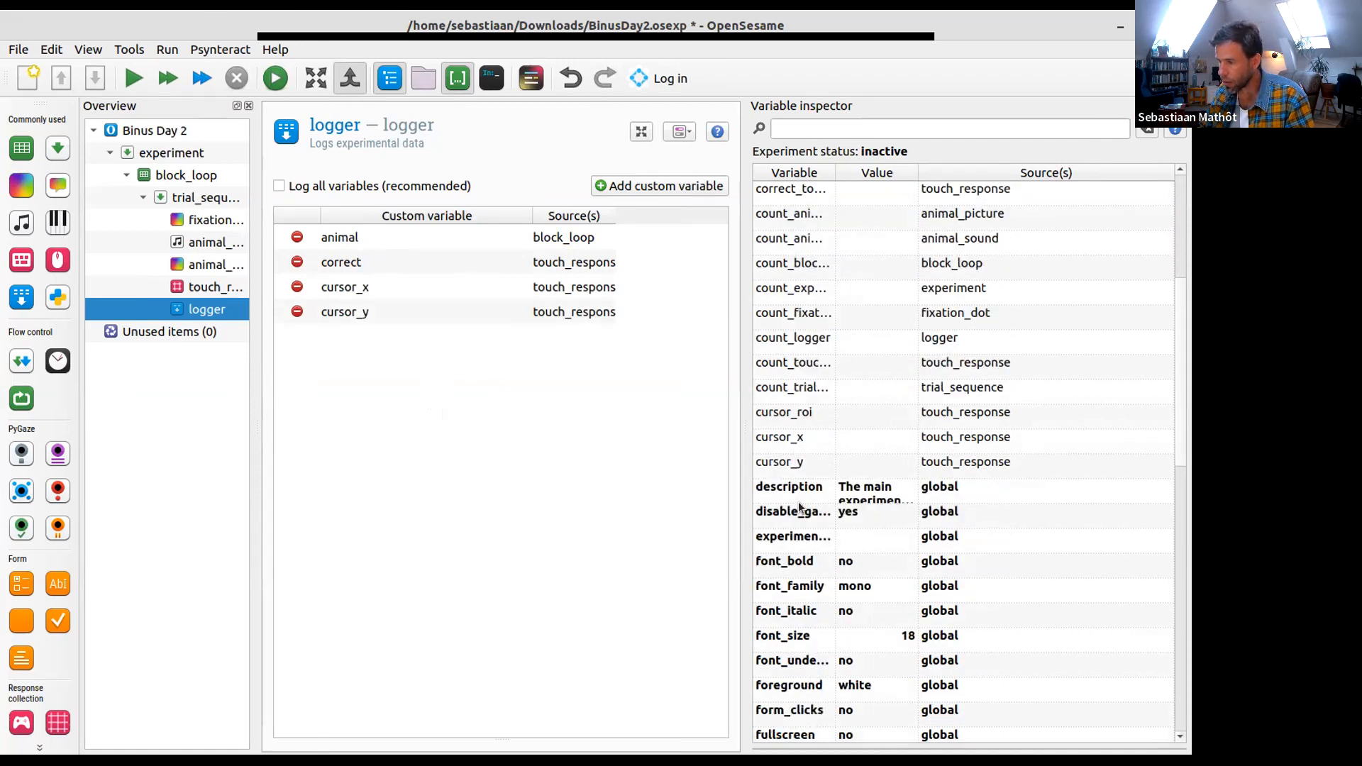
{"action": "scroll", "coordinate": [799, 505], "scroll_direction": "down", "scroll_amount": 2}
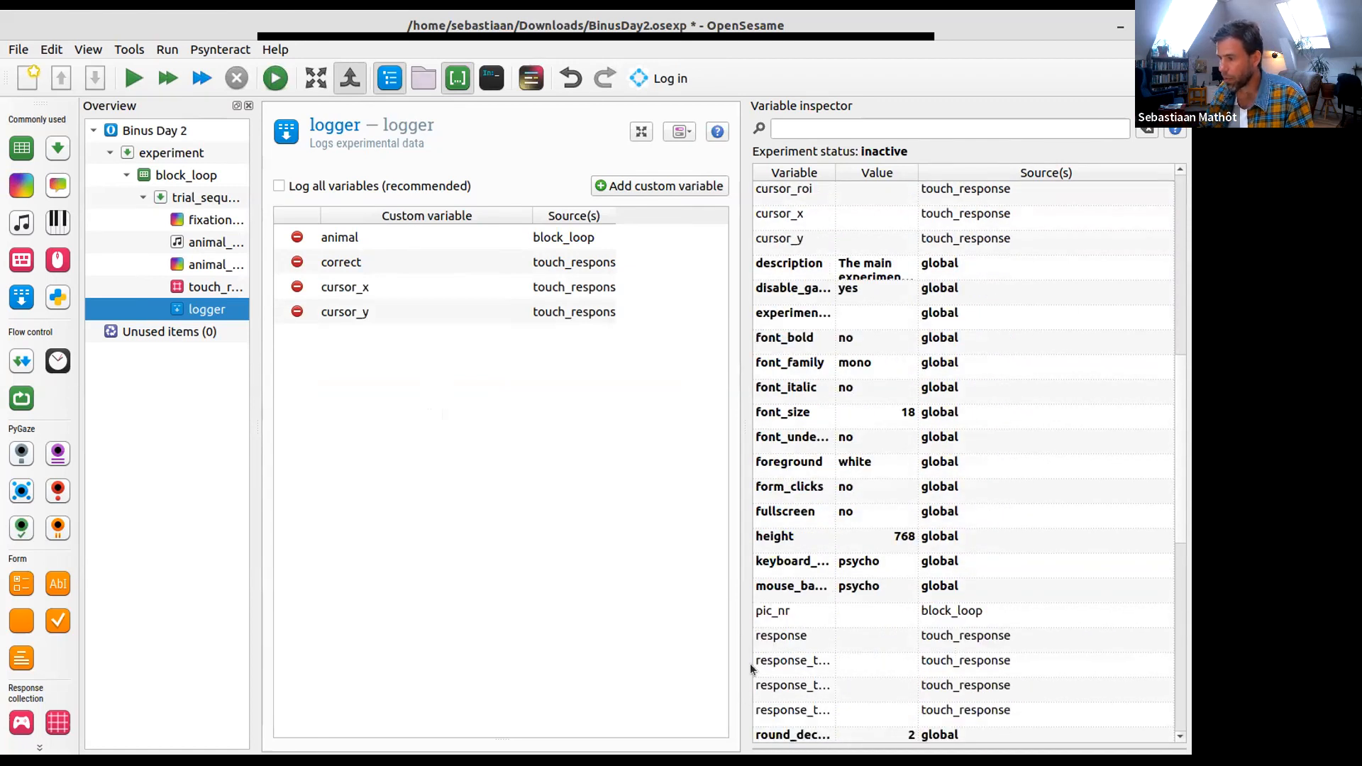
{"action": "left_click_drag", "start_coordinate": [774, 613], "coordinate": [384, 411]}
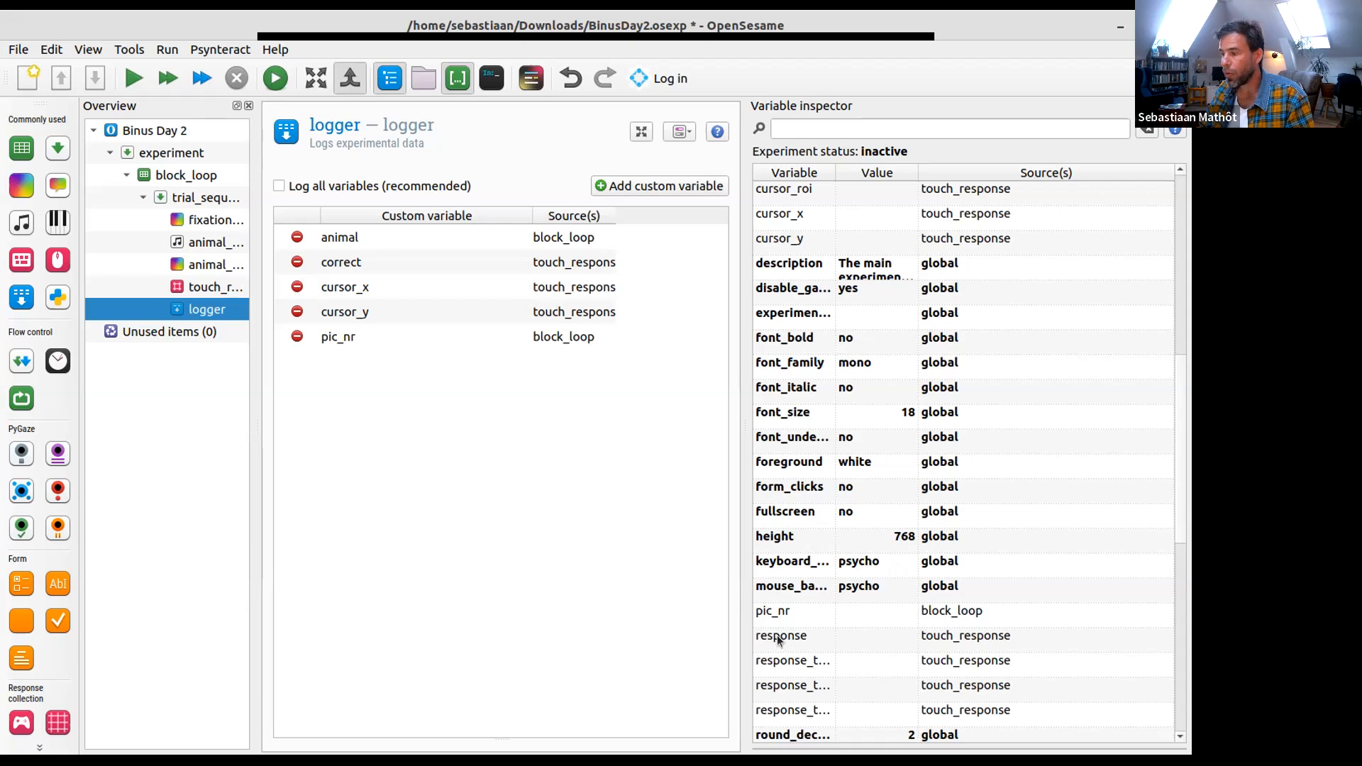
{"action": "left_click_drag", "start_coordinate": [778, 640], "coordinate": [402, 468]}
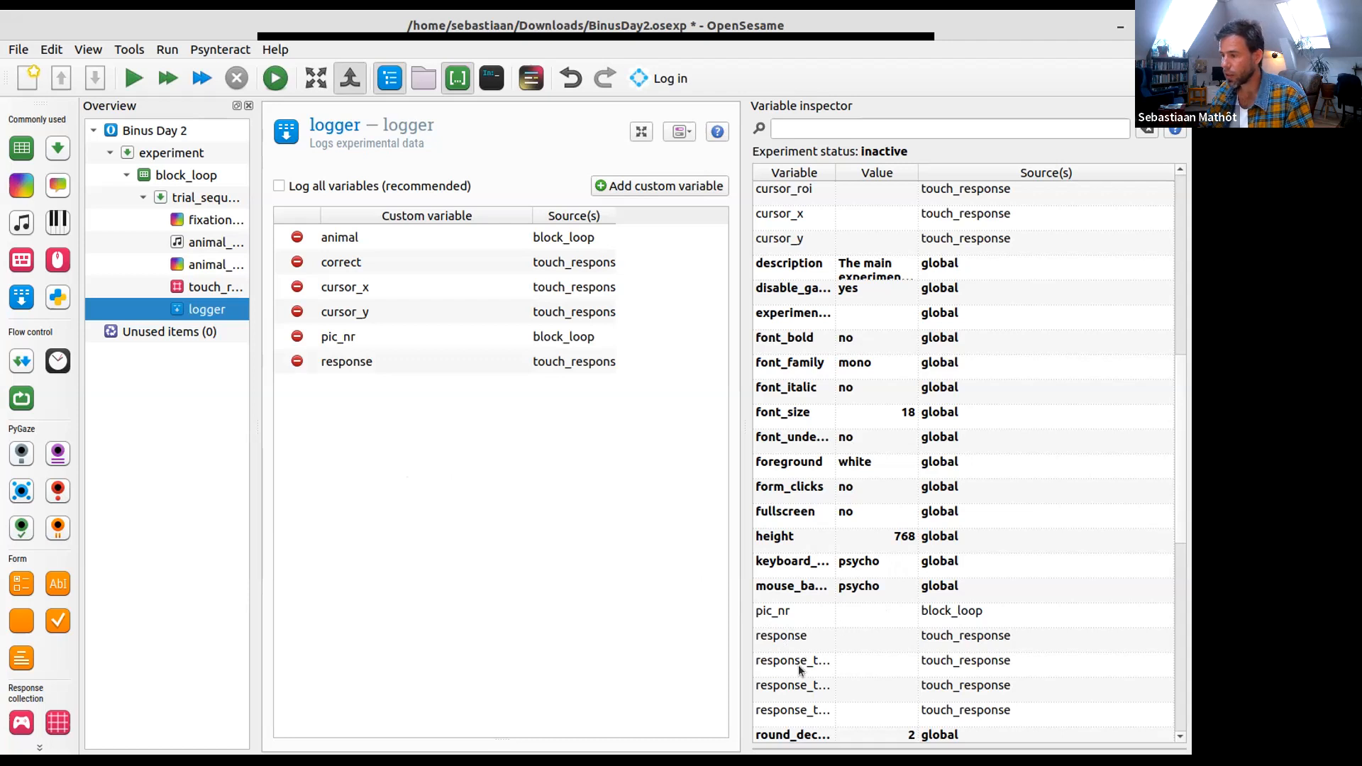
- Widen the inspector's variable names and add response_time and sound to the logger
{"action": "left_click_drag", "start_coordinate": [835, 170], "coordinate": [897, 170]}
{"action": "left_click_drag", "start_coordinate": [791, 659], "coordinate": [434, 493]}
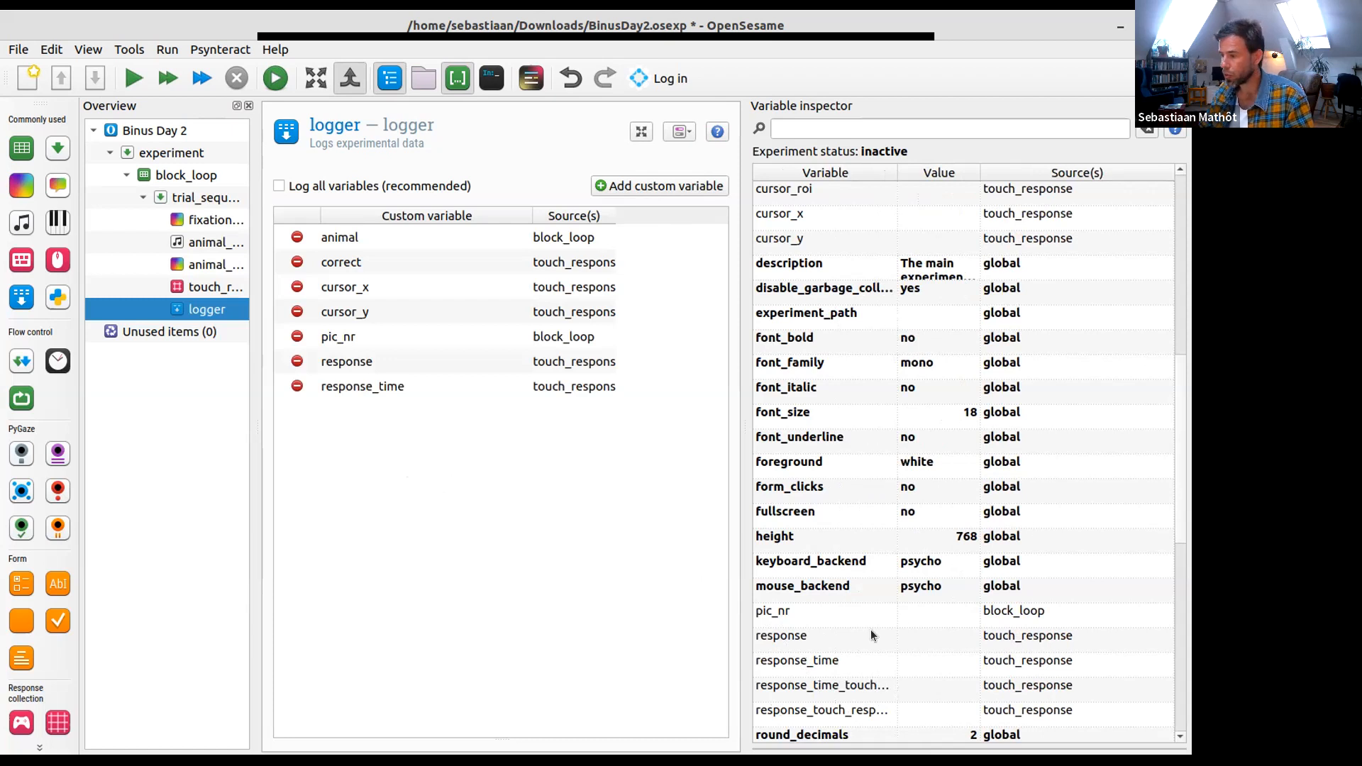
{"action": "scroll", "coordinate": [879, 618], "scroll_direction": "down", "scroll_amount": 3}
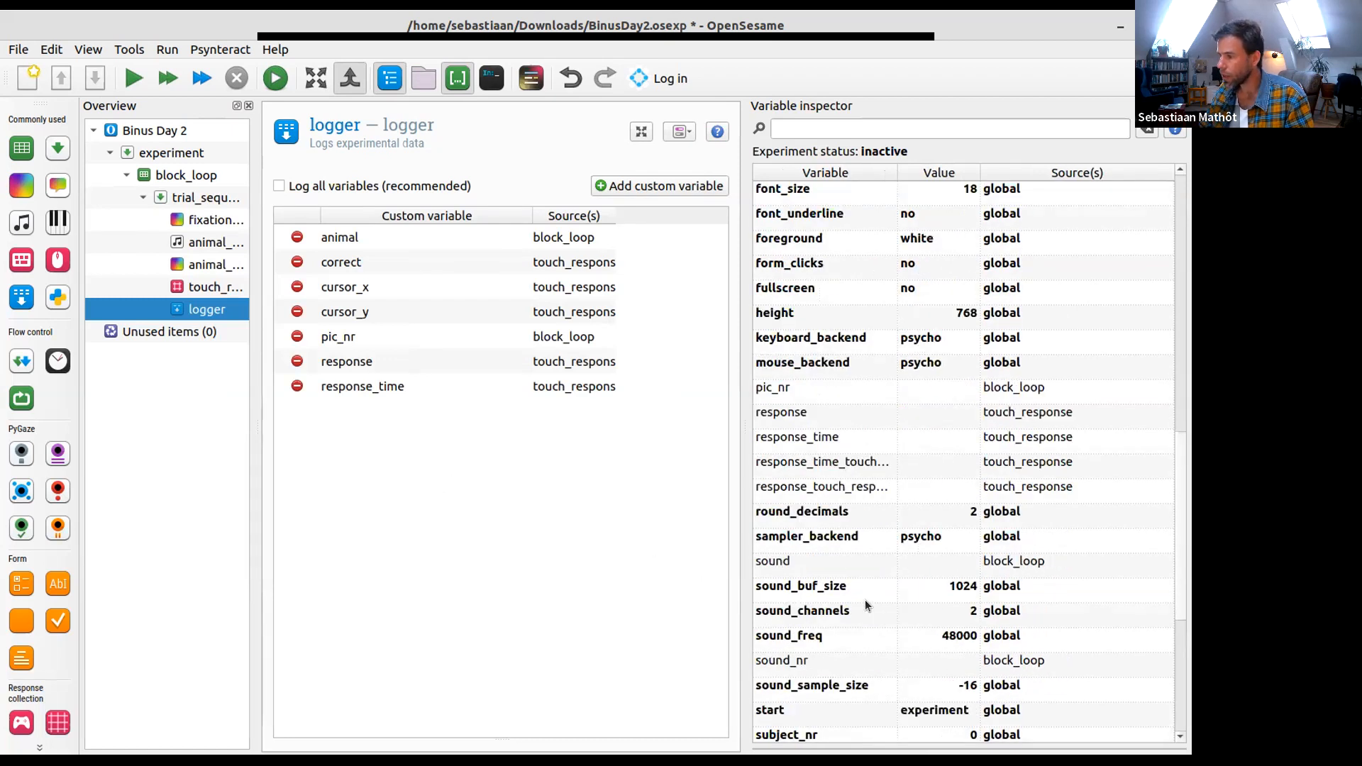
{"action": "left_click_drag", "start_coordinate": [771, 556], "coordinate": [452, 498]}
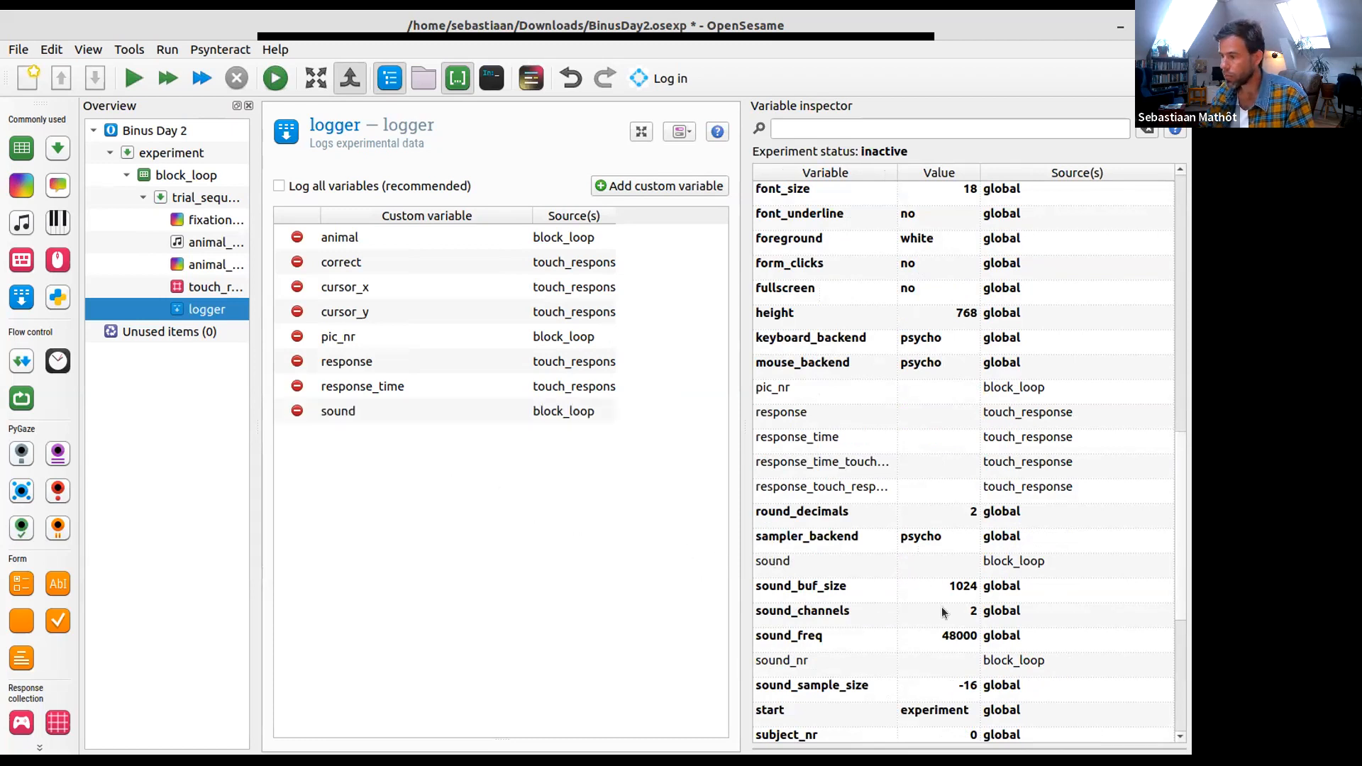
- Add sound_nr and subject_nr from the variable inspector to the logger's custom variables
{"action": "scroll", "coordinate": [874, 649], "scroll_direction": "down", "scroll_amount": 1}
{"action": "left_click_drag", "start_coordinate": [811, 585], "coordinate": [470, 538]}
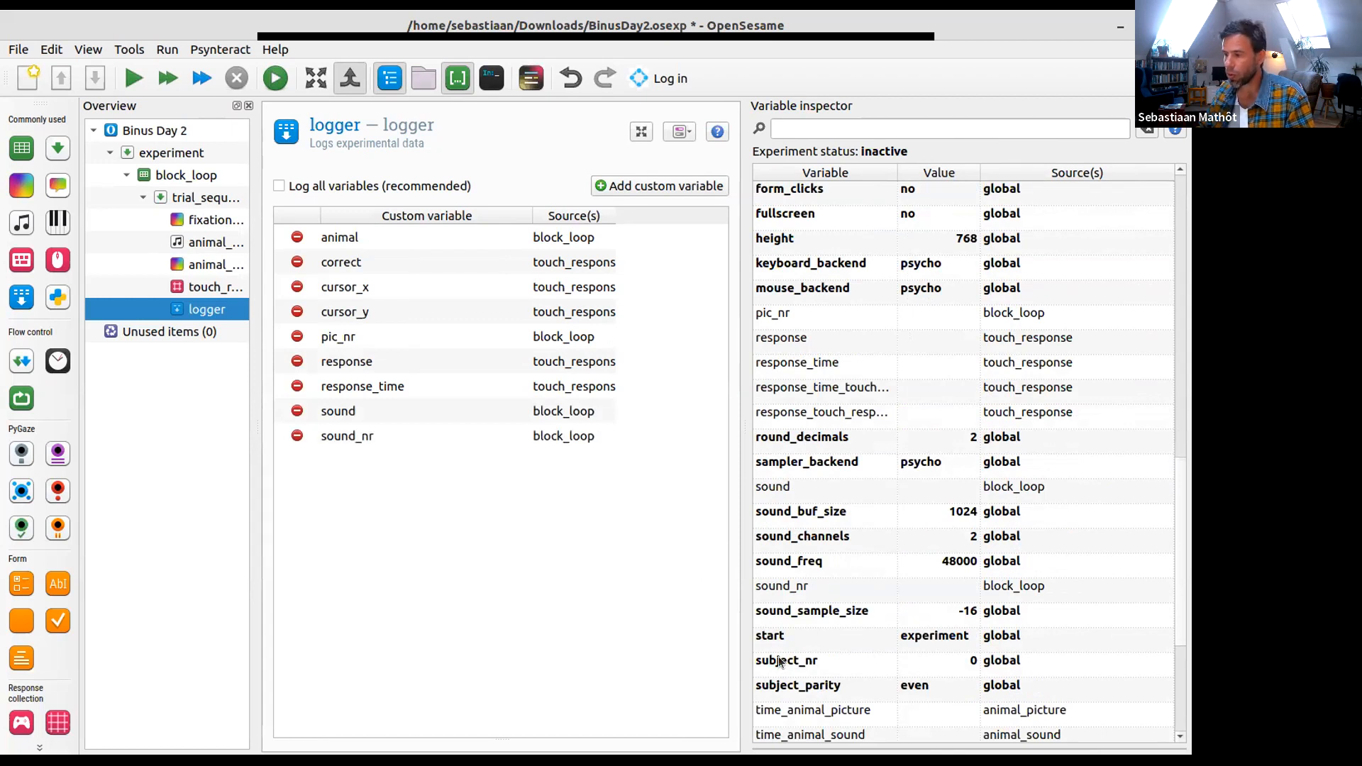
{"action": "left_click_drag", "start_coordinate": [785, 662], "coordinate": [566, 609]}
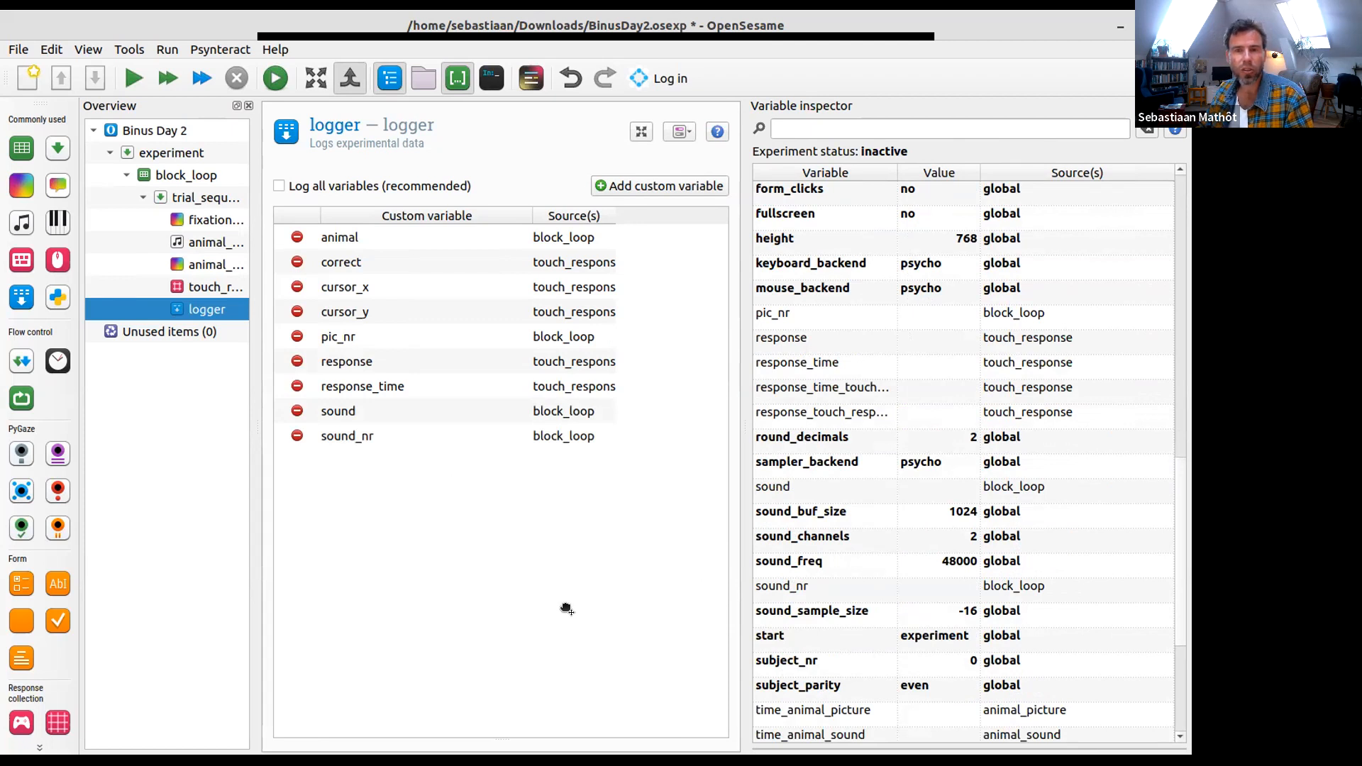
{"action": "left_click_drag", "start_coordinate": [566, 608], "coordinate": [441, 511]}
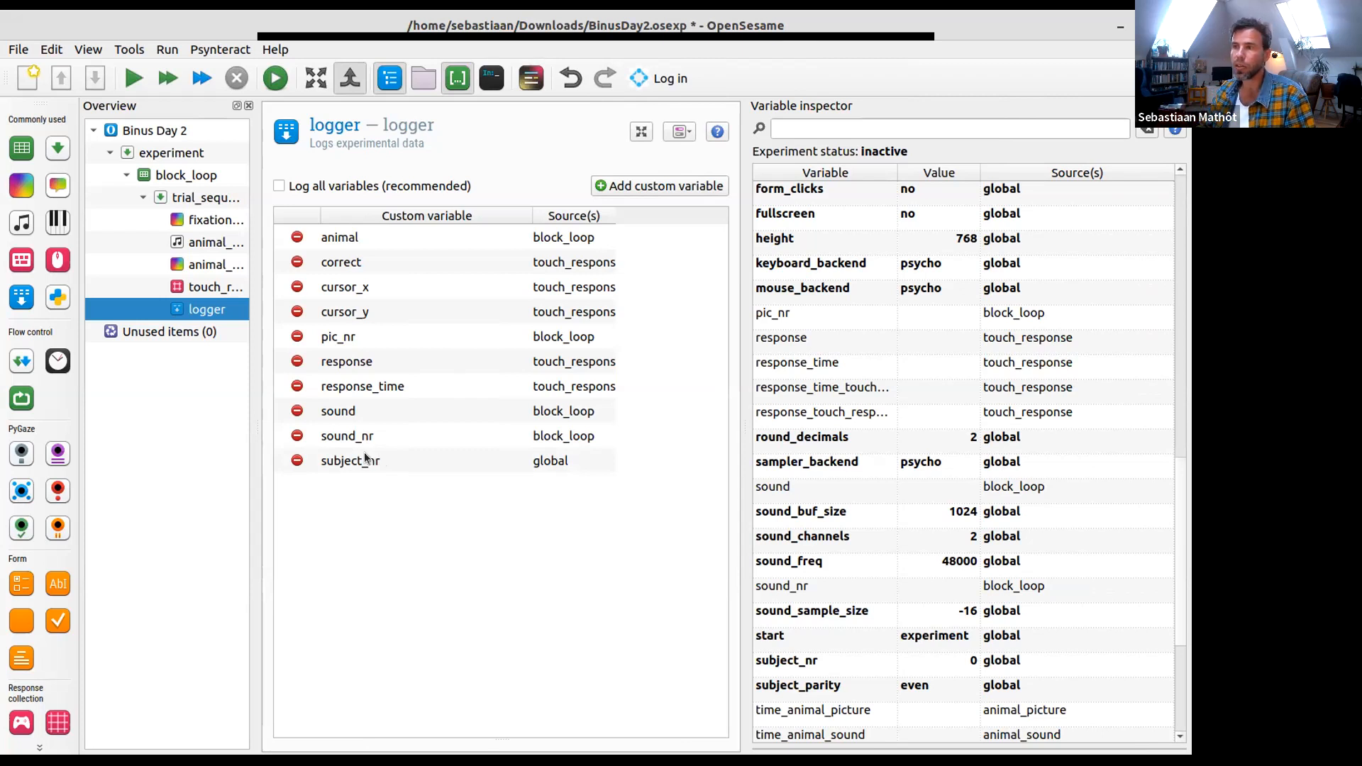
- Open the OSWeb tool and look through the remaining variables at the end of the variable inspector
{"action": "left_click", "coordinate": [129, 50]}
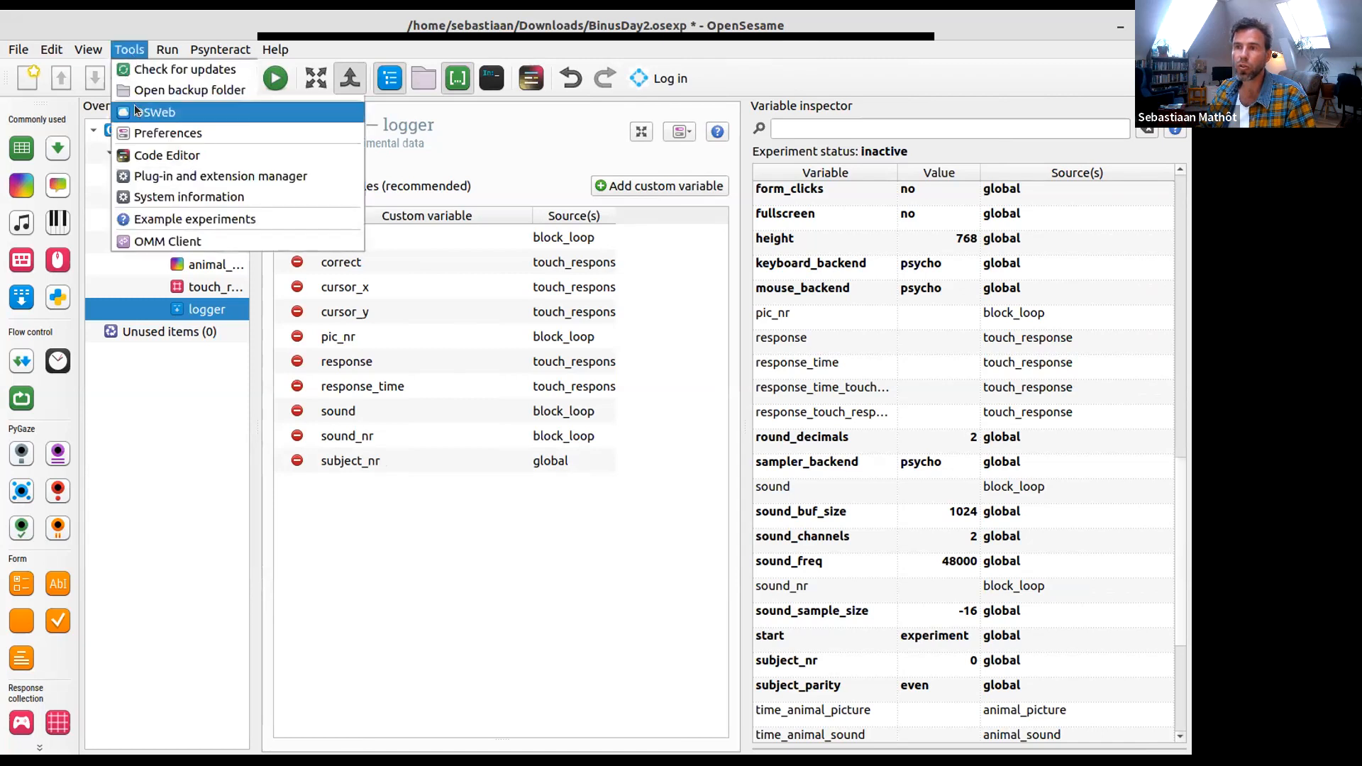
{"action": "left_click", "coordinate": [135, 106]}
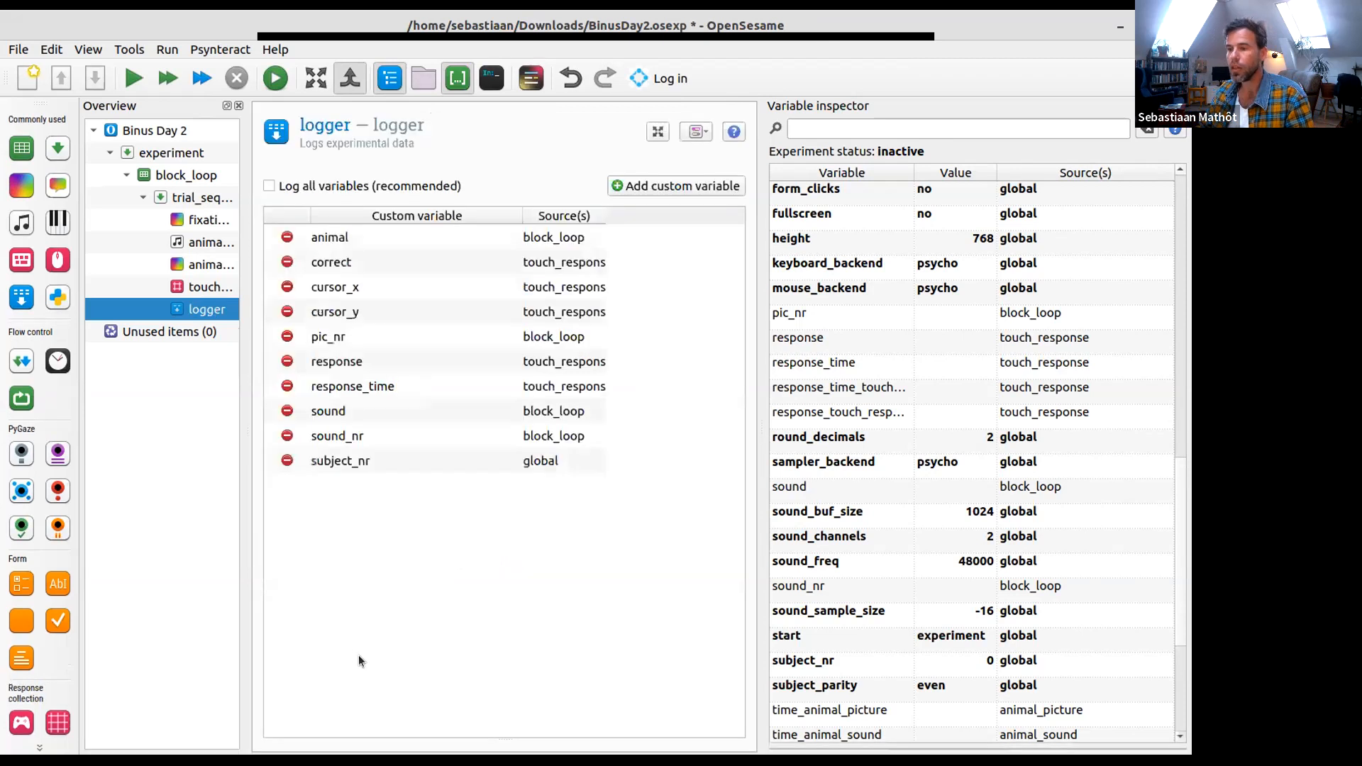
{"action": "scroll", "coordinate": [863, 688], "scroll_direction": "down", "scroll_amount": 4}
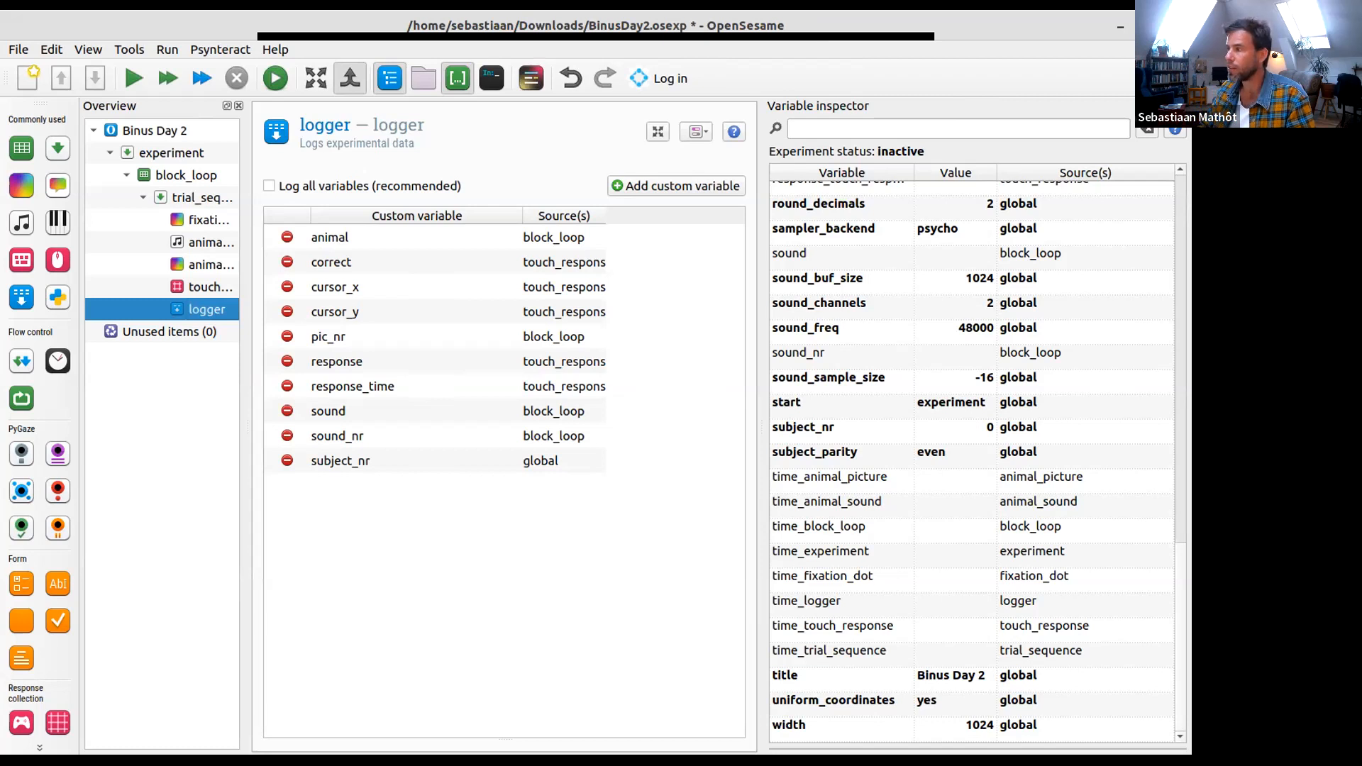
- Hide the variable inspector, save the experiment and widen the overview to fit the full item names
{"action": "key", "text": "ctrl+i"}
{"action": "left_click", "coordinate": [95, 78]}
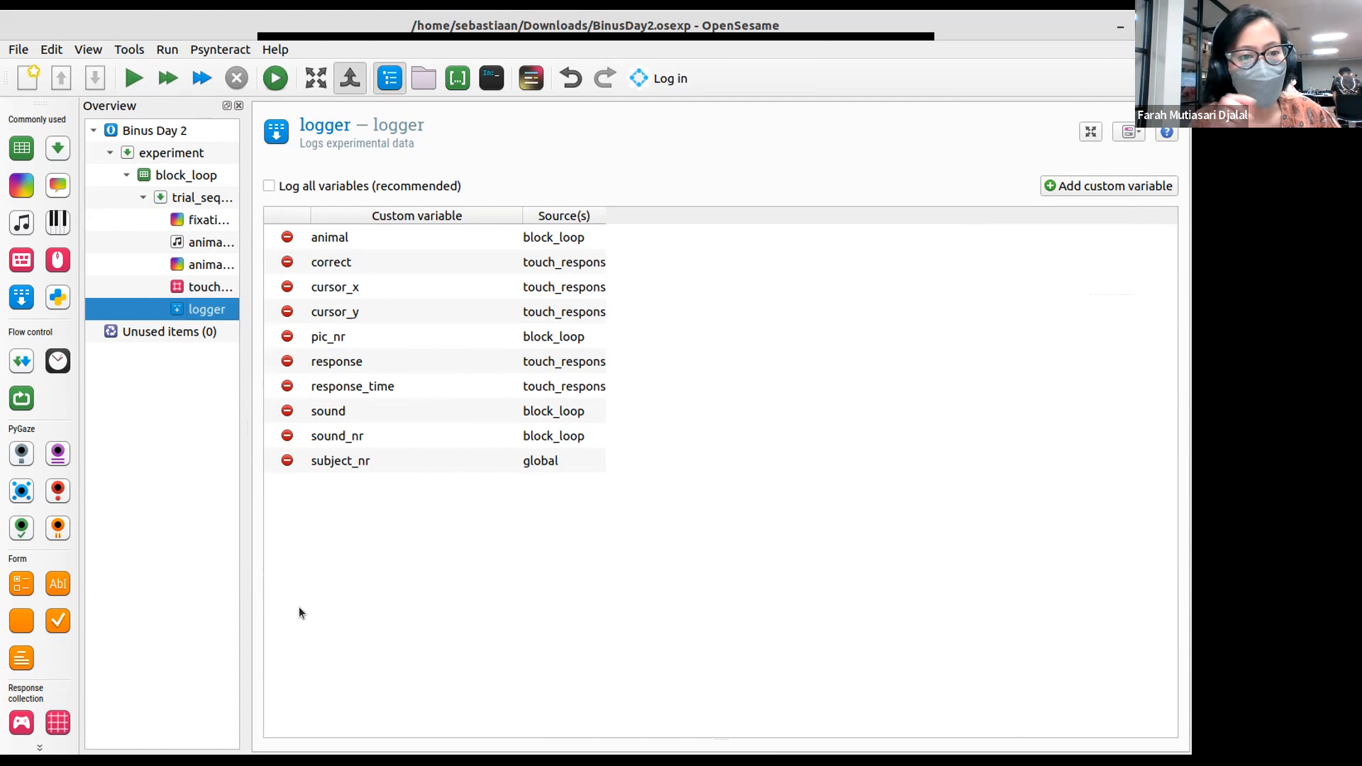
{"action": "left_click_drag", "start_coordinate": [248, 506], "coordinate": [313, 498]}
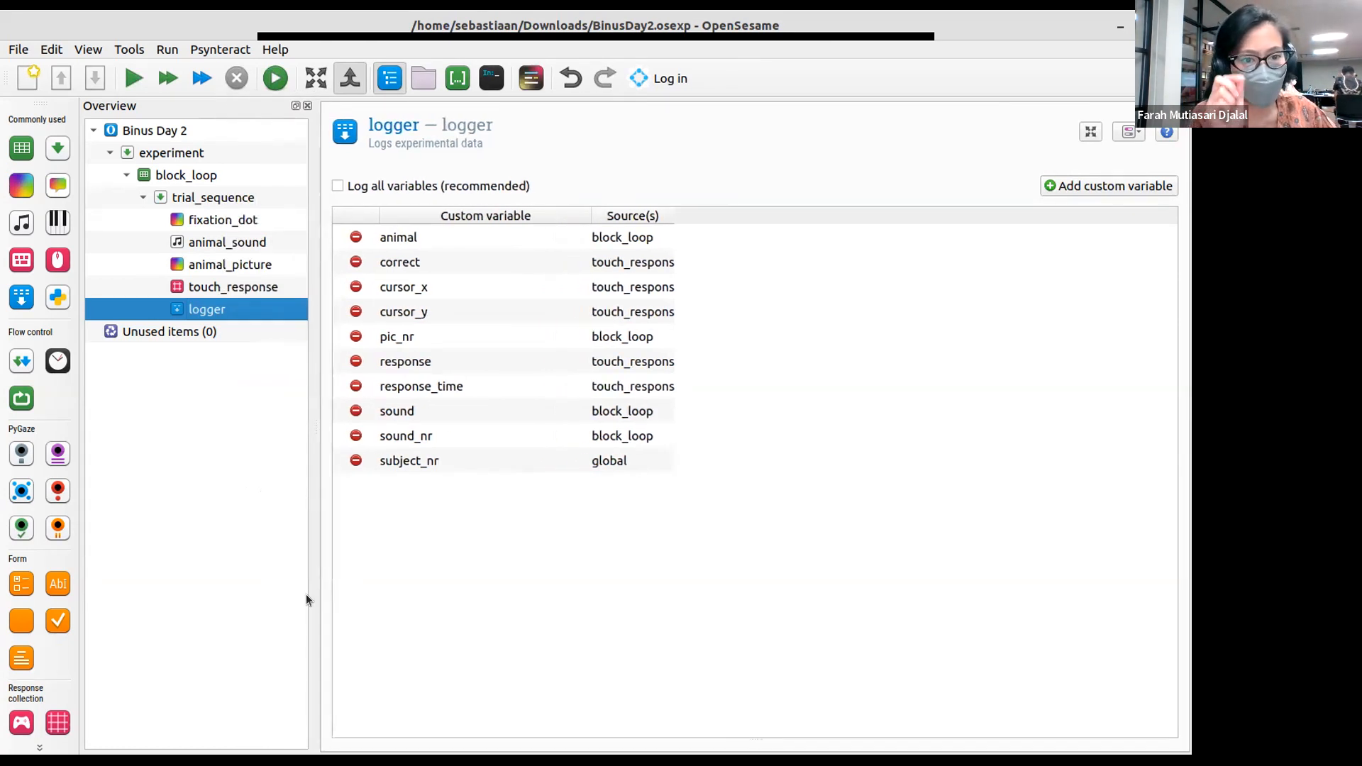
- Add a correct_response column to the block_loop table after sound_nr
{"action": "left_click", "coordinate": [215, 175]}
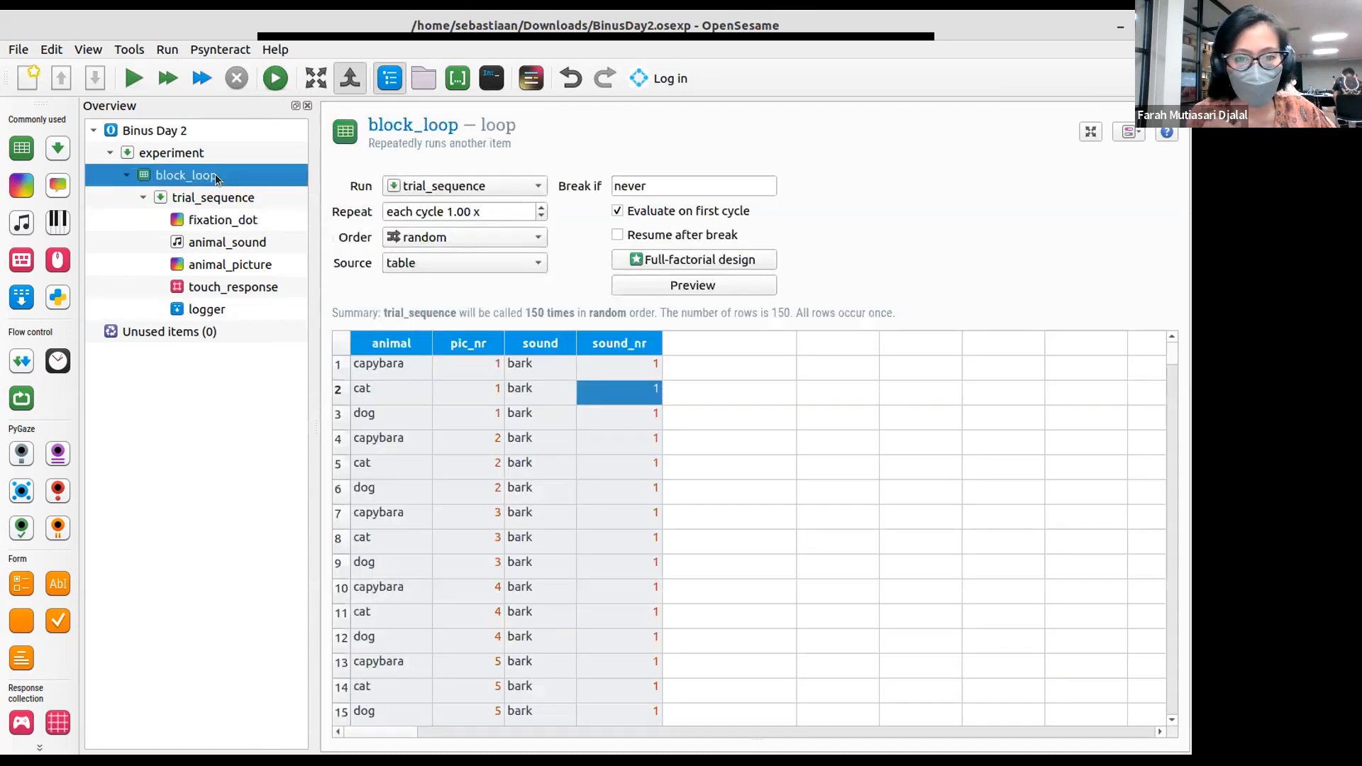
{"action": "left_click", "coordinate": [713, 360]}
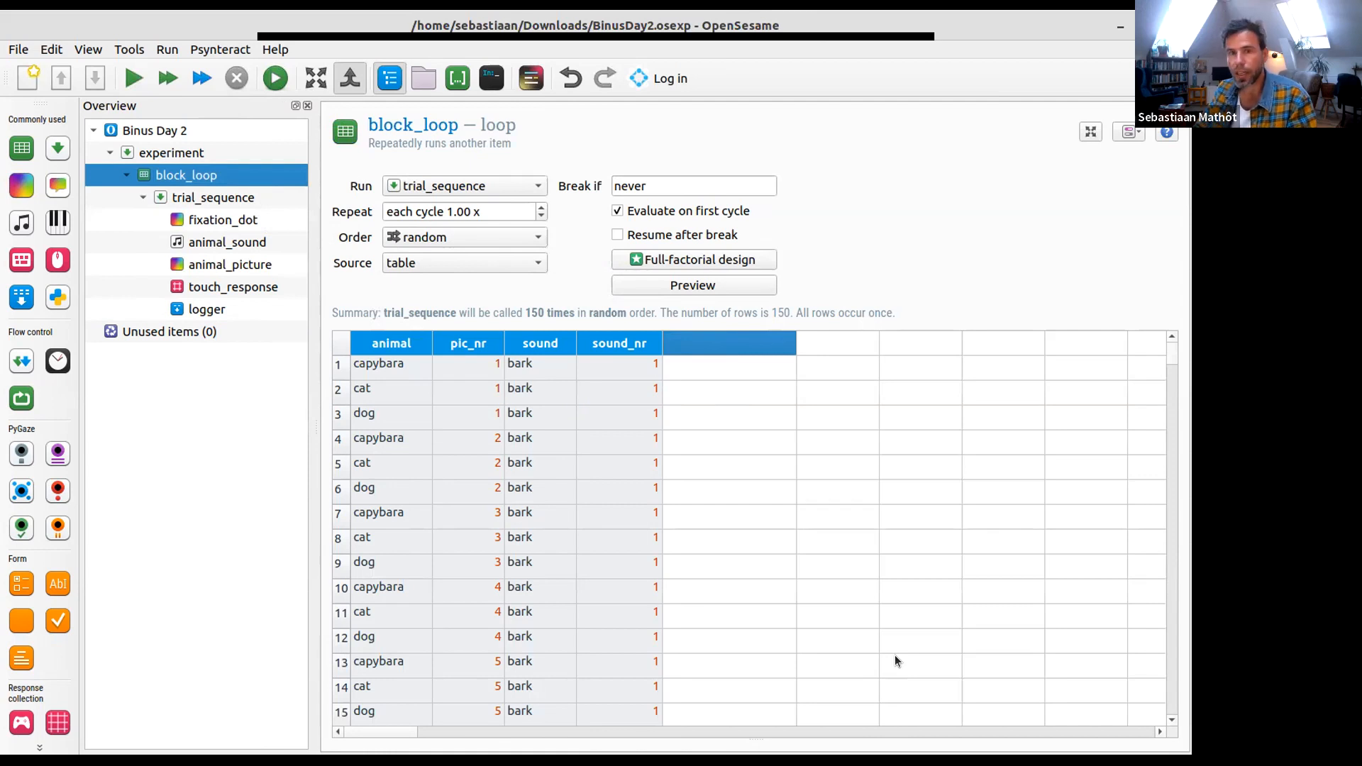
{"action": "type", "text": "corre"}
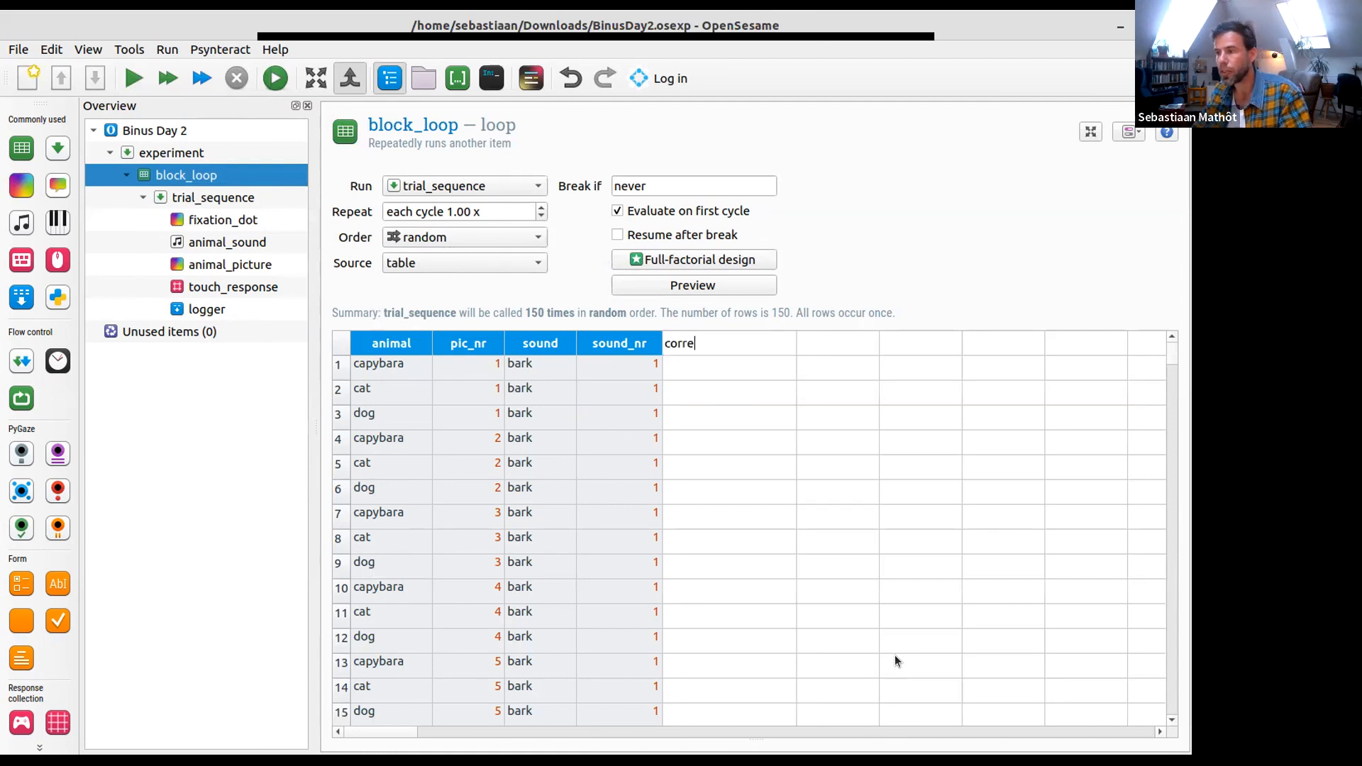
{"action": "type", "text": "ct_response"}
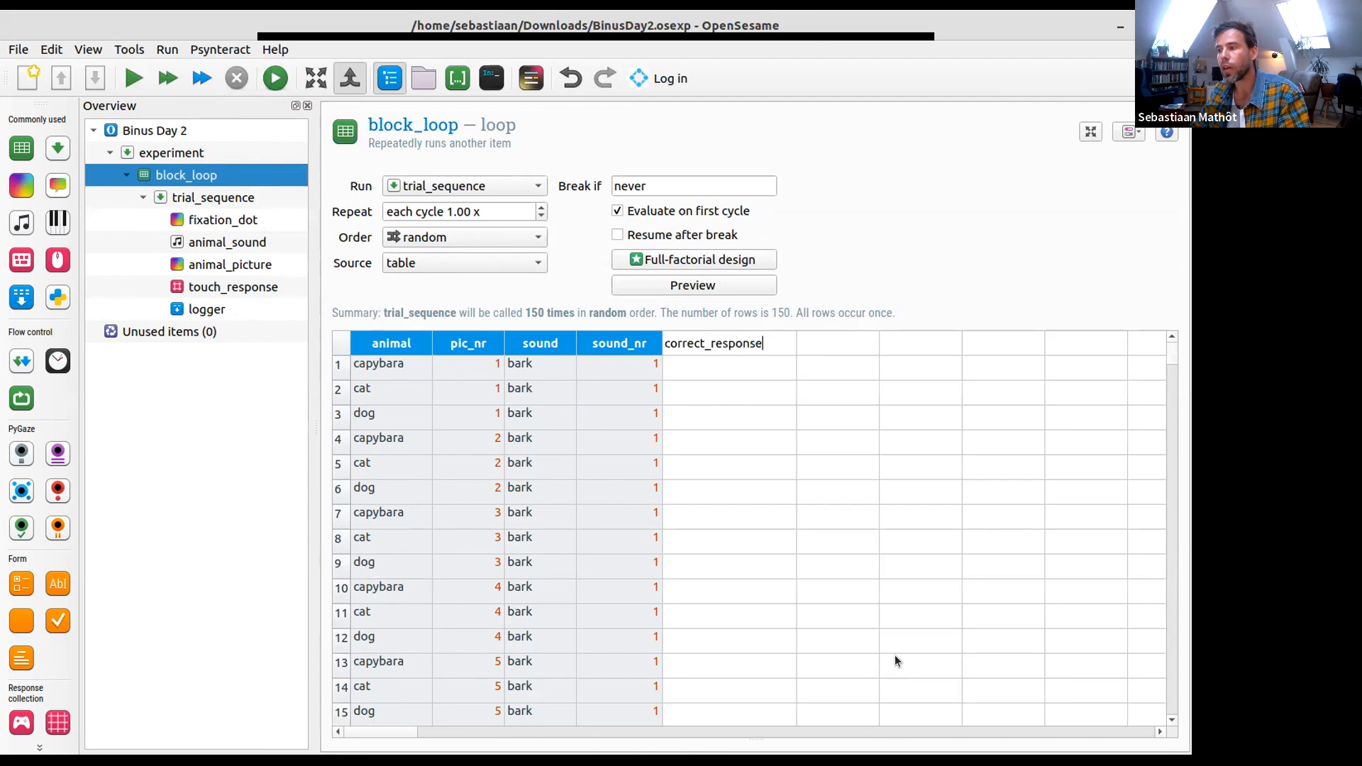
{"action": "key", "text": "Return"}
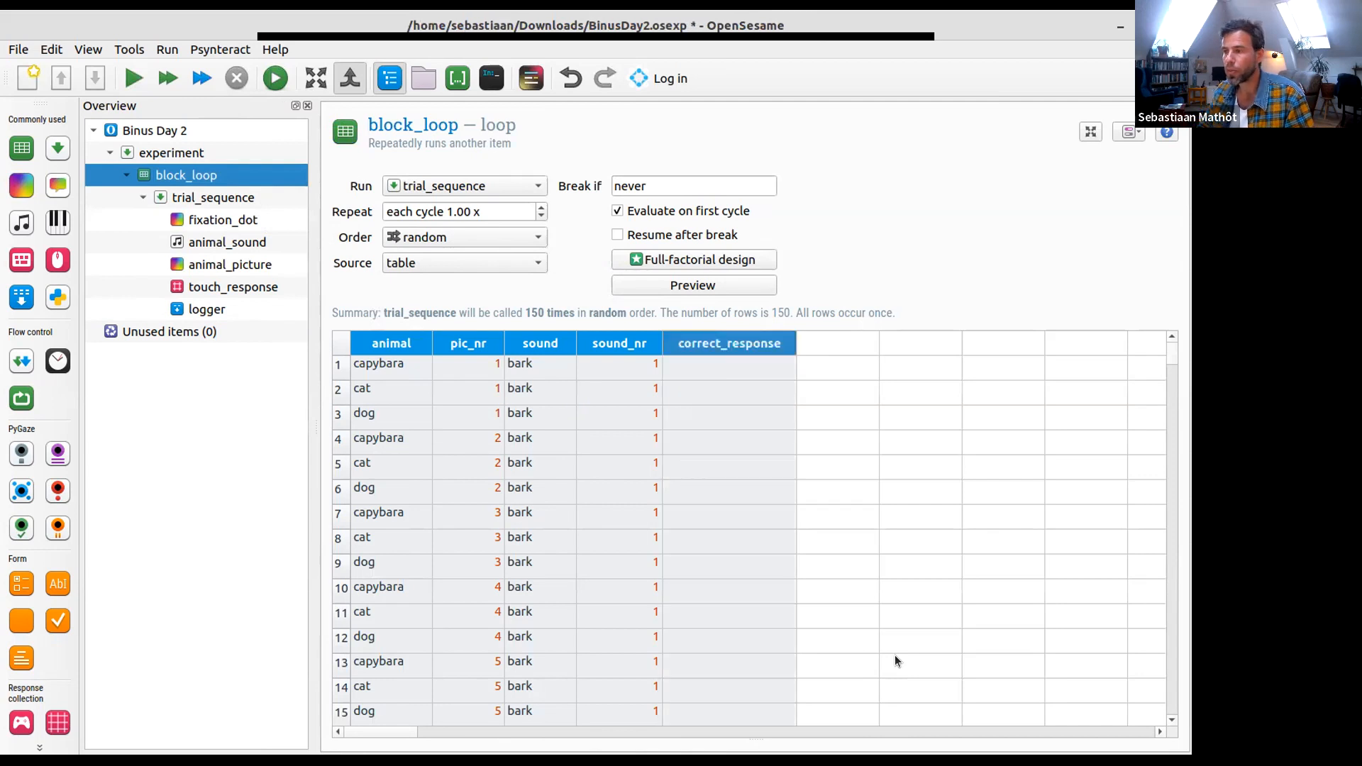
- Enter the correct_response values None for capybara, 2 for cat and 1 for dog in rows 1 to 3
{"action": "key", "text": "Tab"}
{"action": "key", "text": "Left"}
{"action": "key", "text": "Down"}
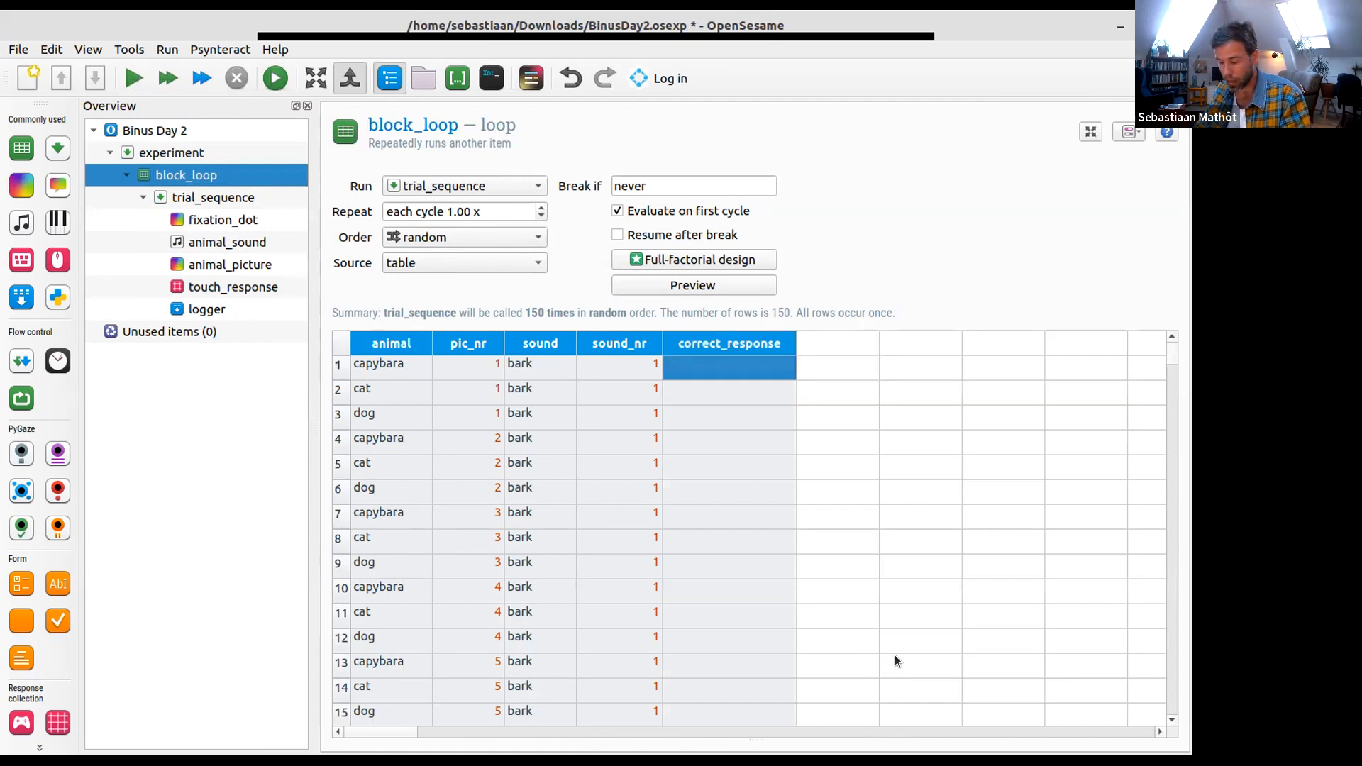
{"action": "type", "text": "None"}
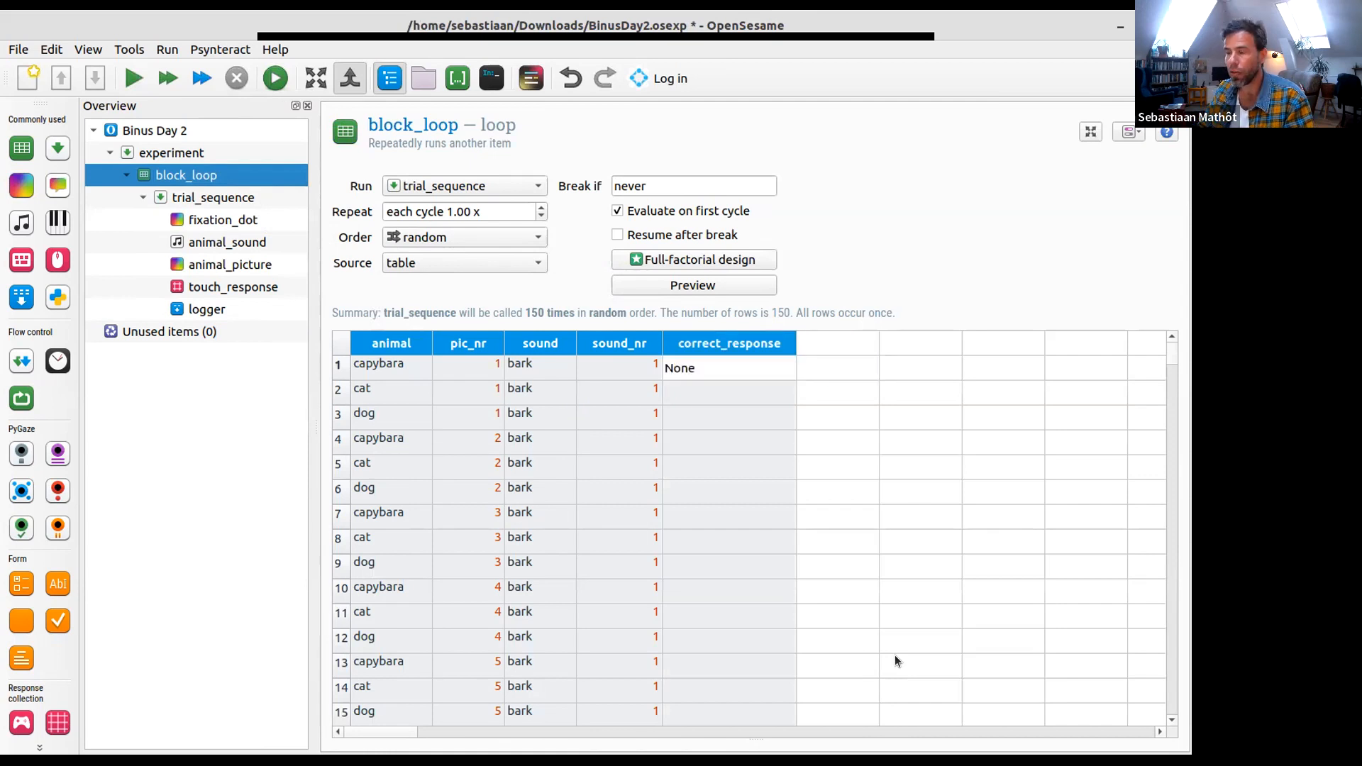
{"action": "key", "text": "Return"}
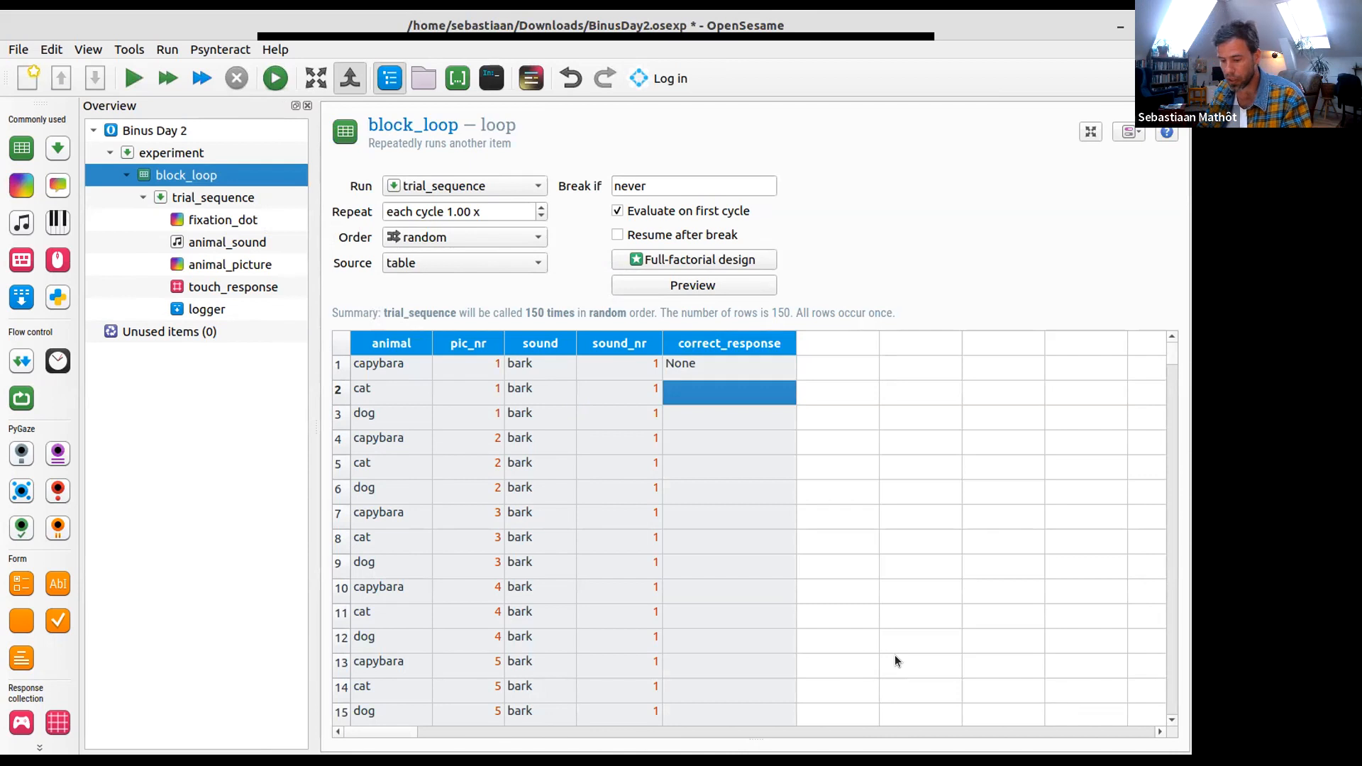
{"action": "type", "text": "2"}
{"action": "key", "text": "Return"}
{"action": "type", "text": "1"}
{"action": "key", "text": "Return"}
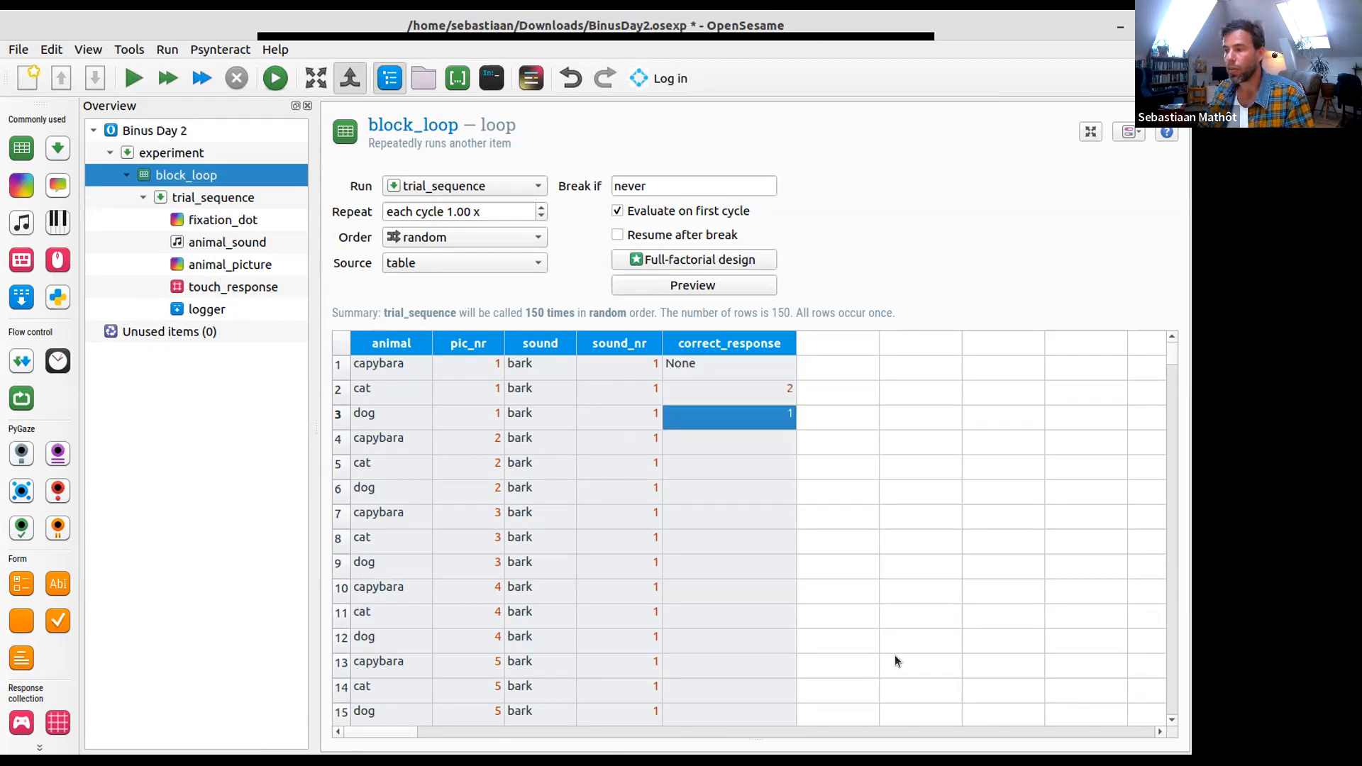
- Copy the correct_response values of rows 1 to 3 into rows 4 to 6
{"action": "key", "text": "shift+Up"}
{"action": "key", "text": "shift+Up"}
{"action": "key", "text": "ctrl+c"}
{"action": "right_click", "coordinate": [727, 372]}
{"action": "left_click", "coordinate": [759, 403]}
{"action": "left_click", "coordinate": [707, 443]}
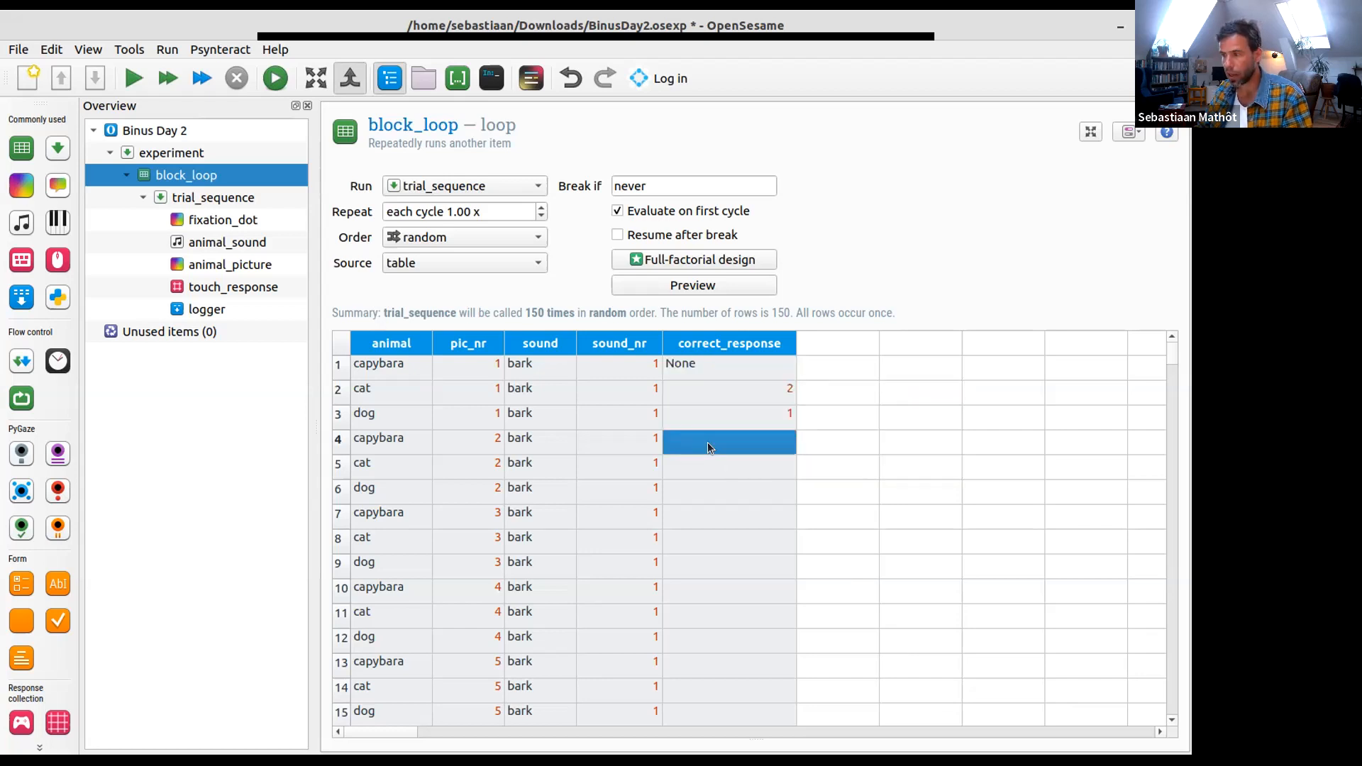
{"action": "right_click", "coordinate": [708, 442]}
{"action": "left_click", "coordinate": [749, 494]}
- Copy the correct_response values of rows 1 to 6 into rows 7 to 12
{"action": "left_click", "coordinate": [759, 364]}
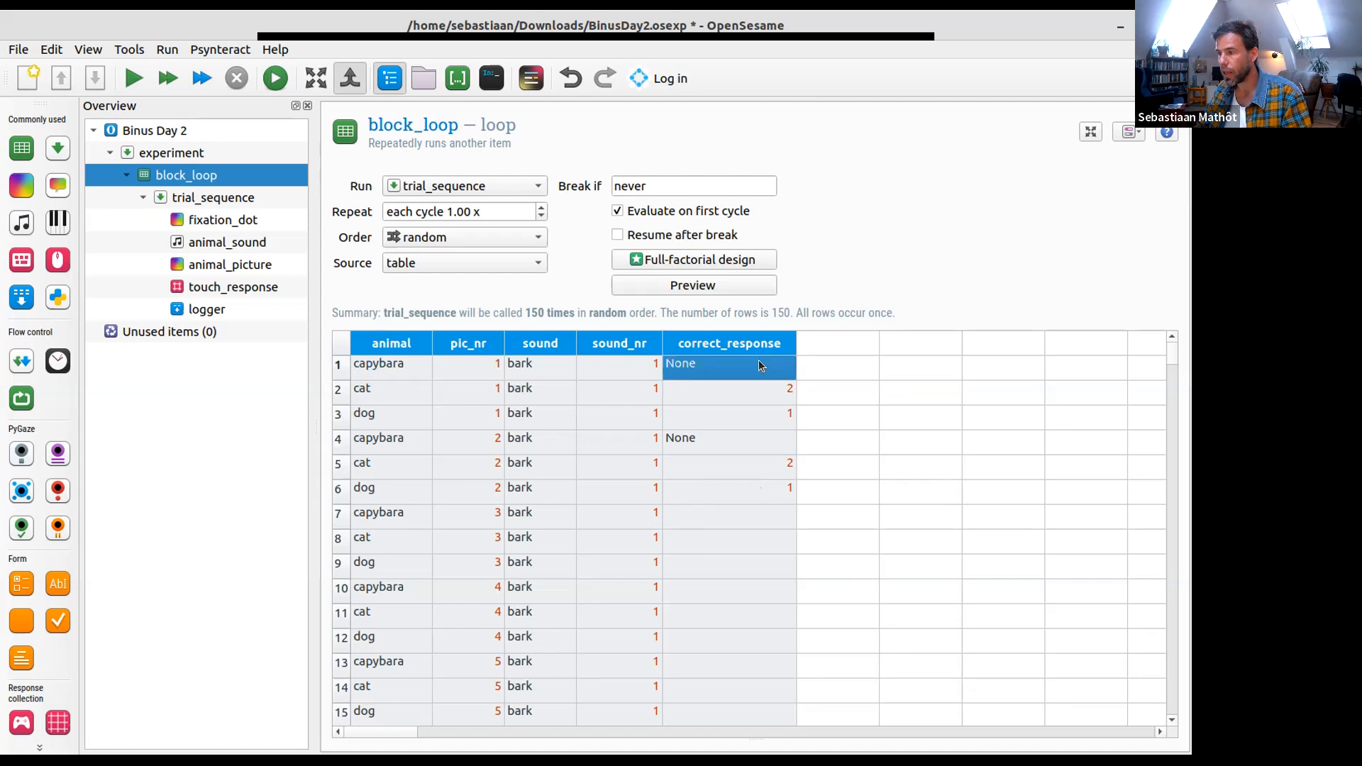
{"action": "left_click", "coordinate": [750, 491], "text": "shift"}
{"action": "key", "text": "ctrl+c"}
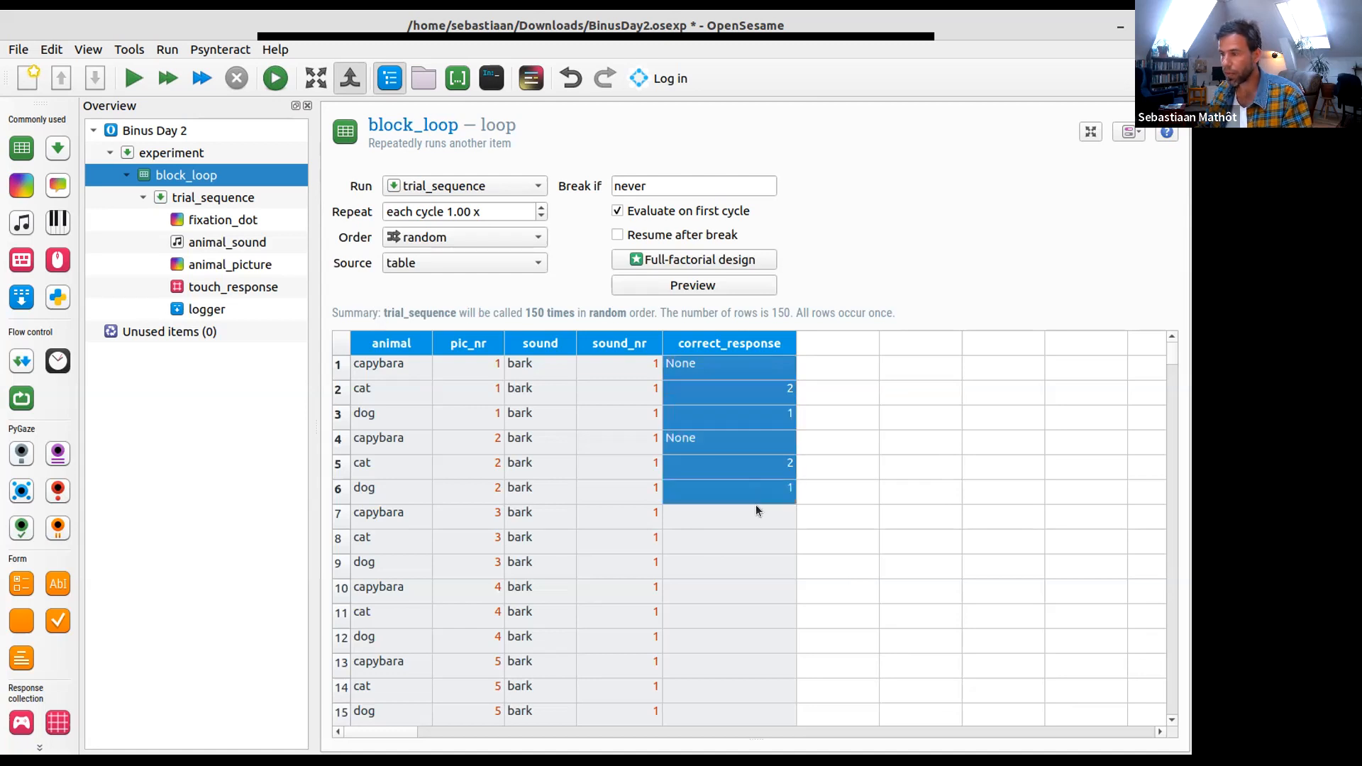
{"action": "left_click", "coordinate": [757, 509]}
{"action": "key", "text": "ctrl+v"}
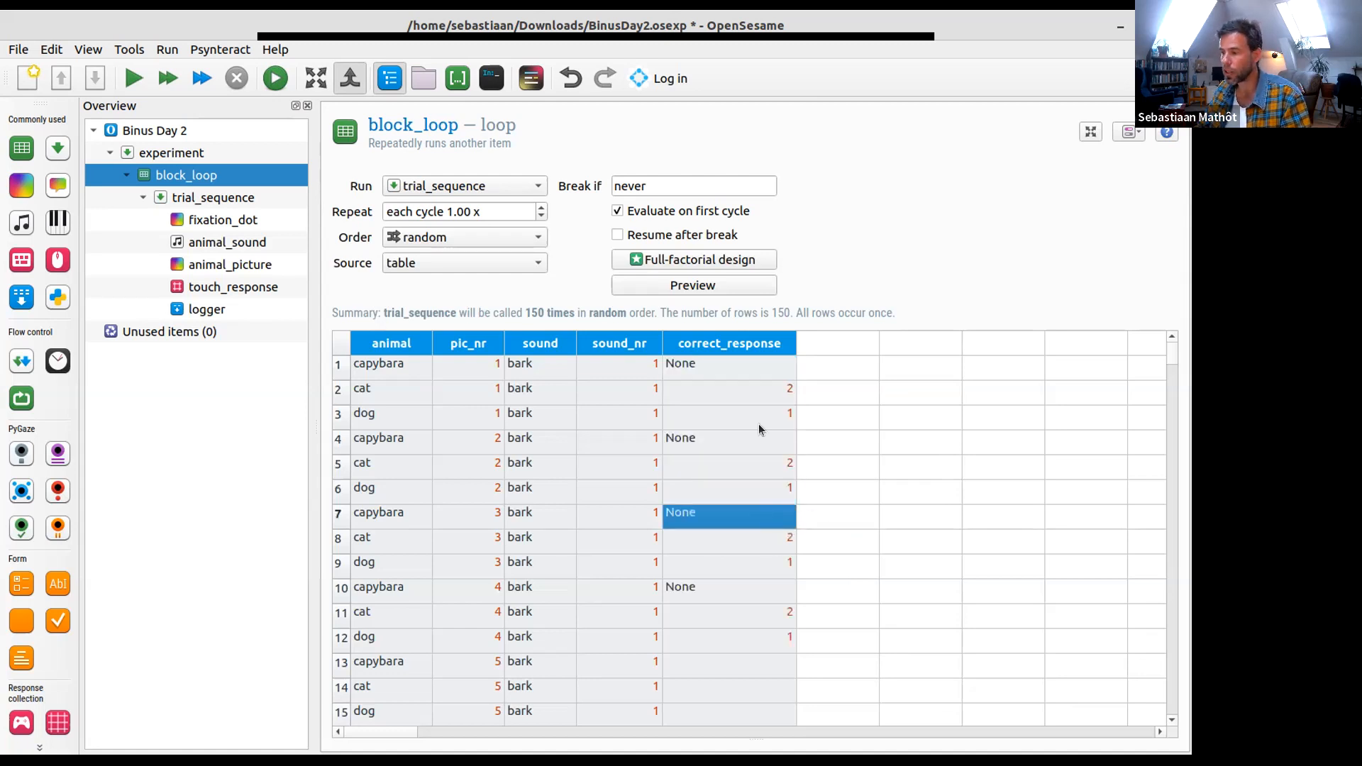
- Copy the correct_response values of rows 1 to 12 into rows 13 to 24 and rows 25 to 36
{"action": "left_click", "coordinate": [765, 371]}
{"action": "left_click", "coordinate": [708, 632], "text": "shift"}
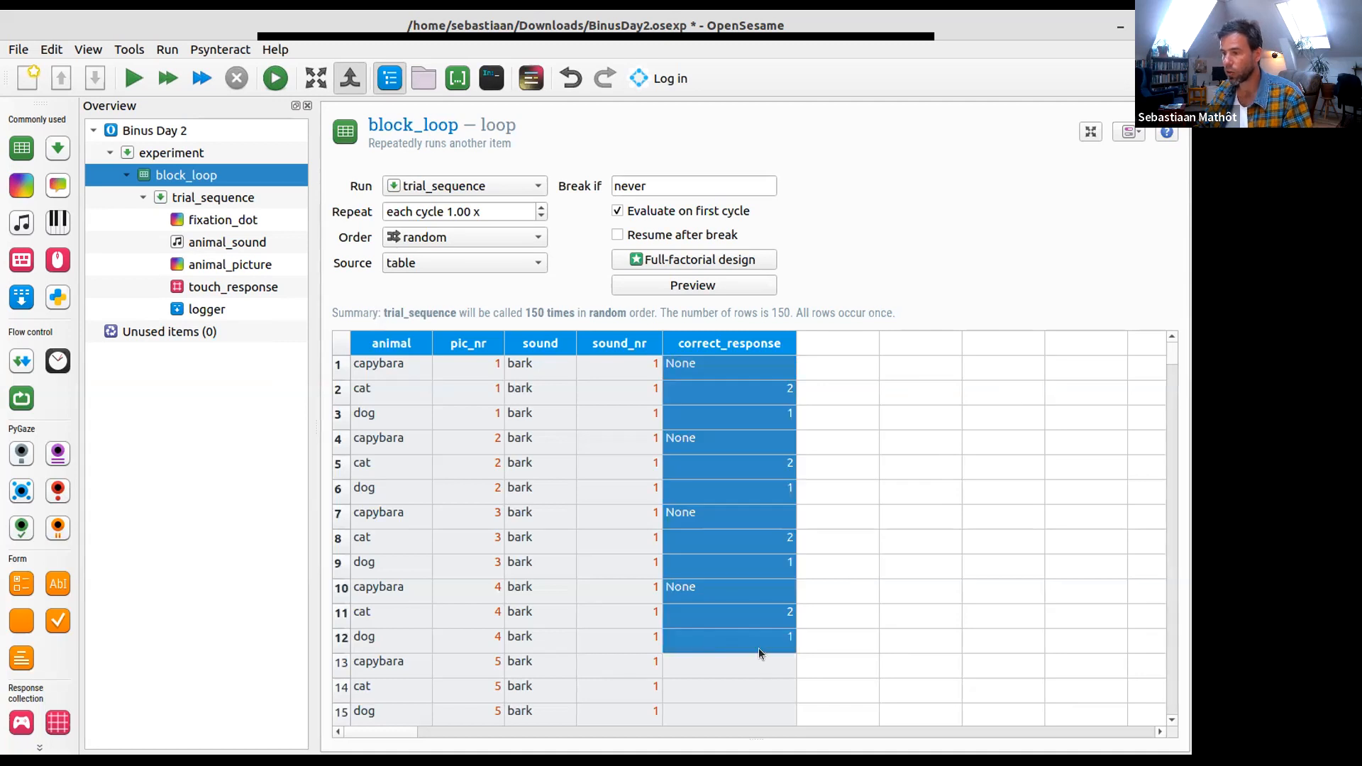
{"action": "key", "text": "ctrl+c"}
{"action": "scroll", "coordinate": [764, 629], "scroll_direction": "down", "scroll_amount": 2}
{"action": "left_click", "coordinate": [756, 509]}
{"action": "key", "text": "ctrl+v"}
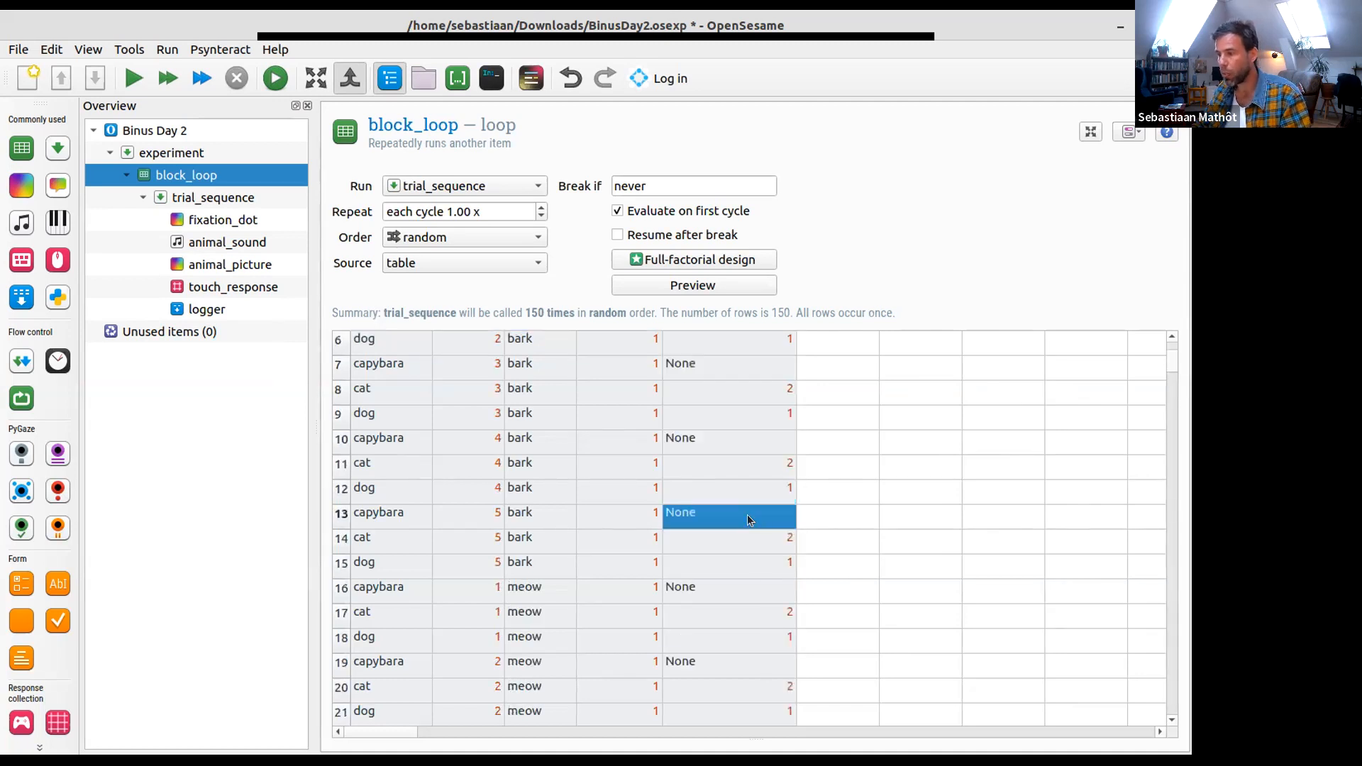
{"action": "scroll", "coordinate": [718, 602], "scroll_direction": "down", "scroll_amount": 3}
{"action": "left_click", "coordinate": [735, 586]}
{"action": "key", "text": "ctrl+v"}
{"action": "scroll", "coordinate": [743, 602], "scroll_direction": "down", "scroll_amount": 3}
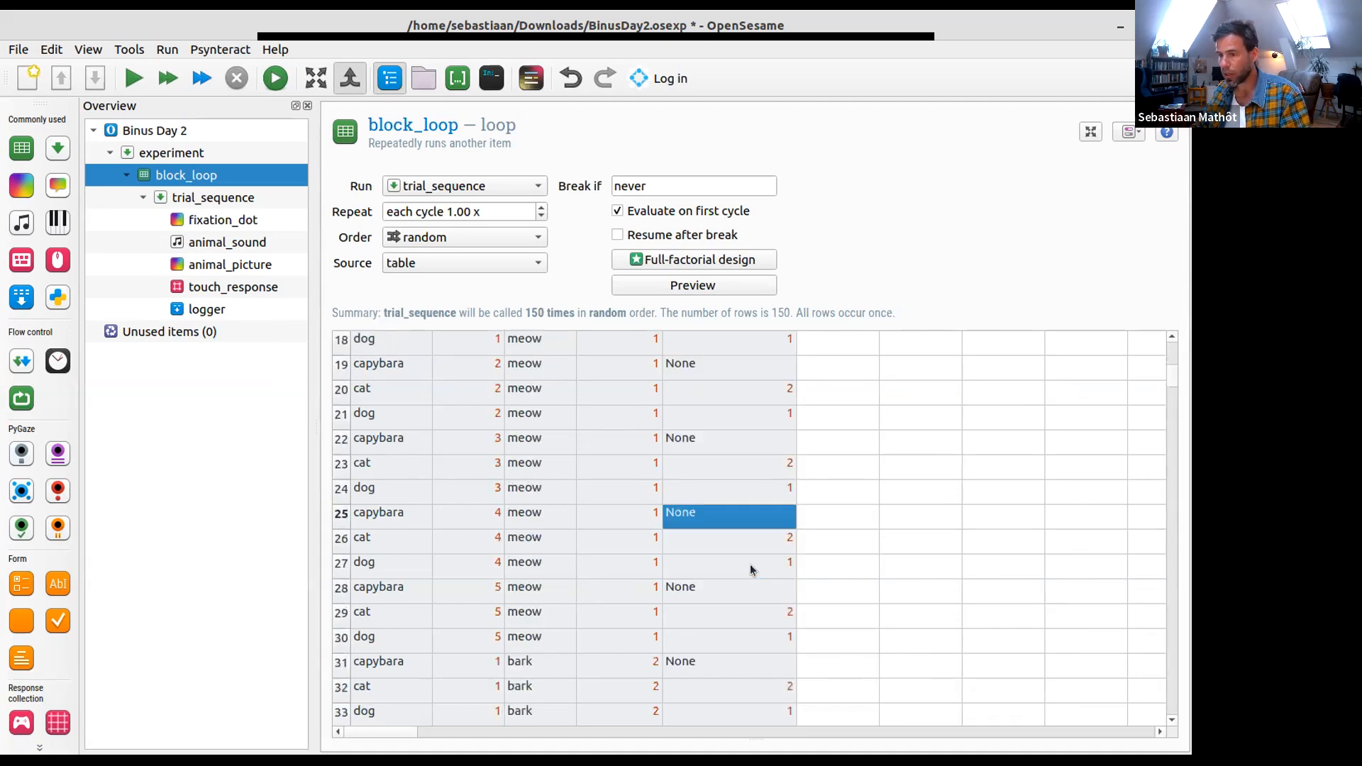
- Copy the correct_response values of rows 1 to 36 into rows 37 to 72
{"action": "left_click", "coordinate": [746, 635]}
{"action": "scroll", "coordinate": [759, 510], "scroll_direction": "up", "scroll_amount": 8}
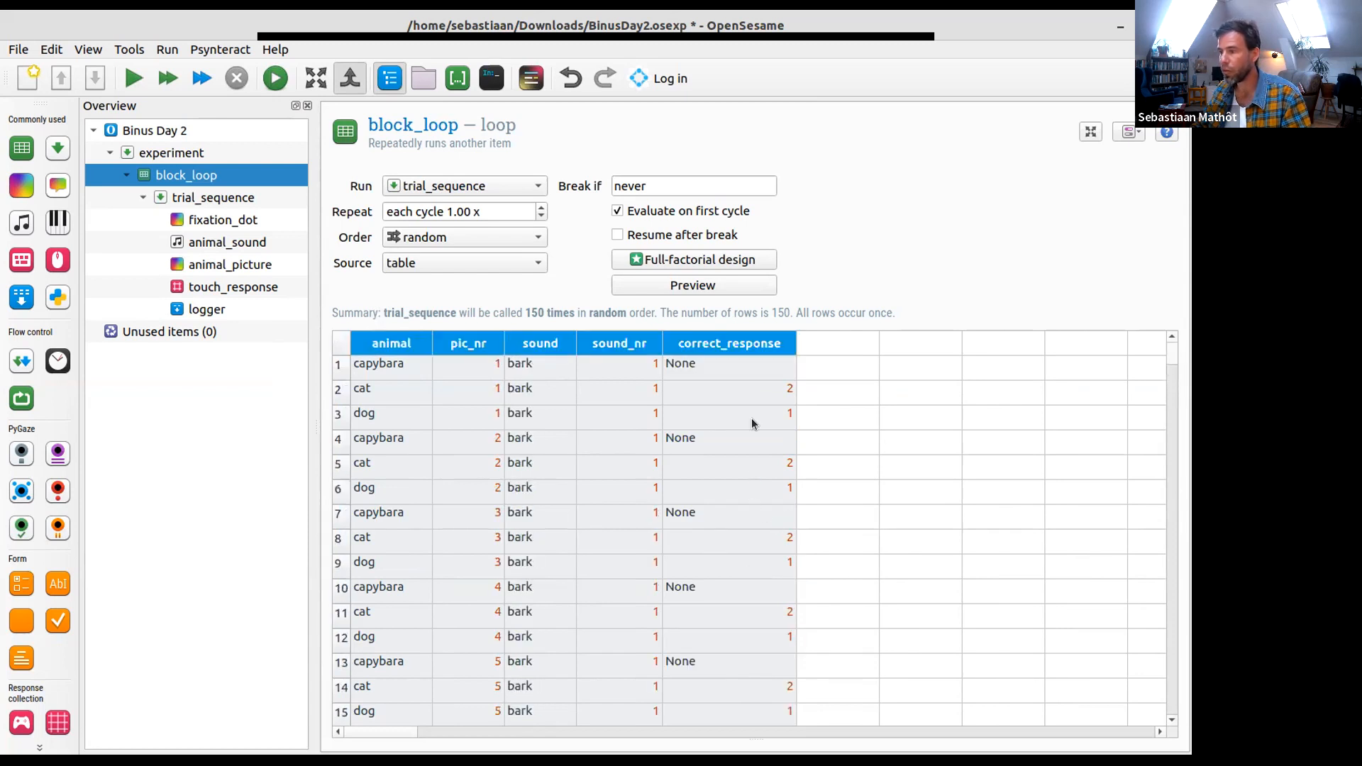
{"action": "left_click", "coordinate": [747, 364], "text": "shift"}
{"action": "scroll", "coordinate": [747, 385], "scroll_direction": "down", "scroll_amount": 10}
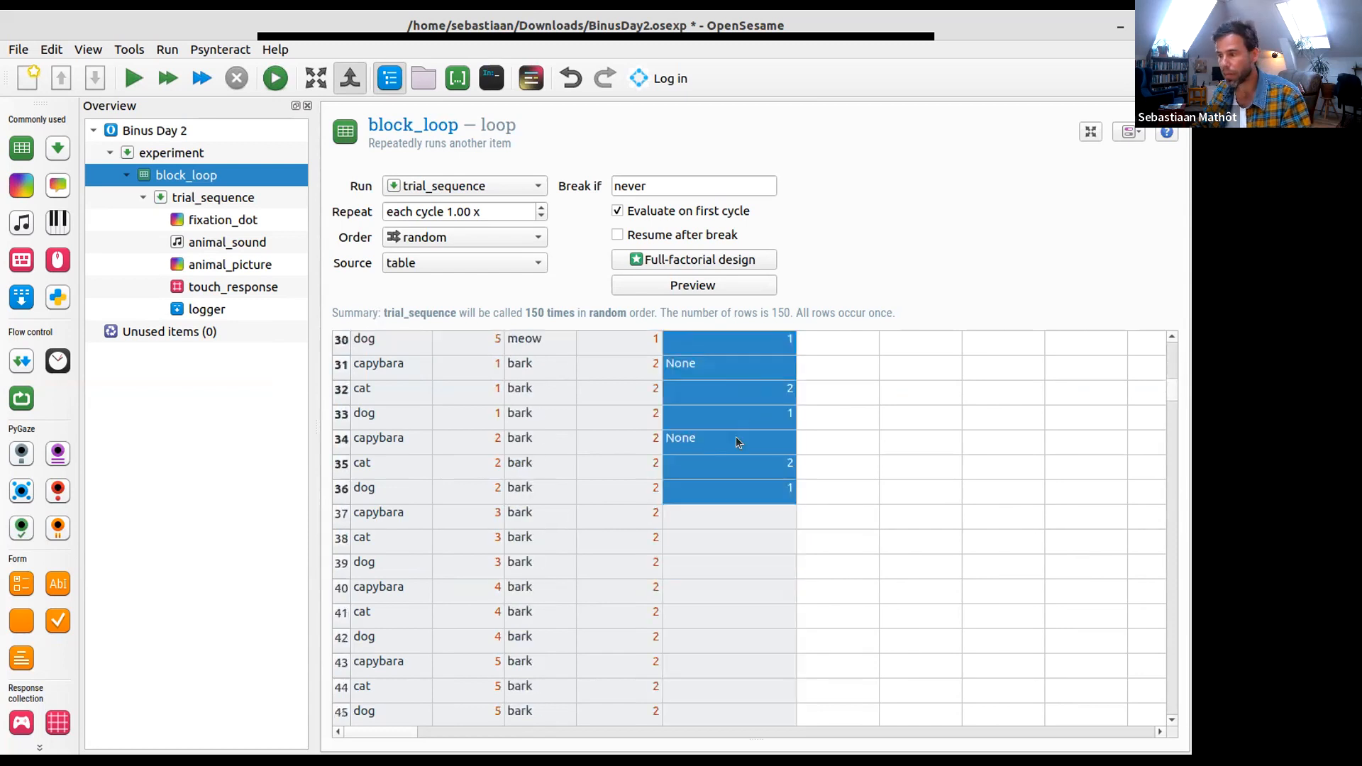
{"action": "left_click", "coordinate": [725, 512]}
{"action": "key", "text": "ctrl+v"}
{"action": "scroll", "coordinate": [718, 526], "scroll_direction": "down", "scroll_amount": 12}
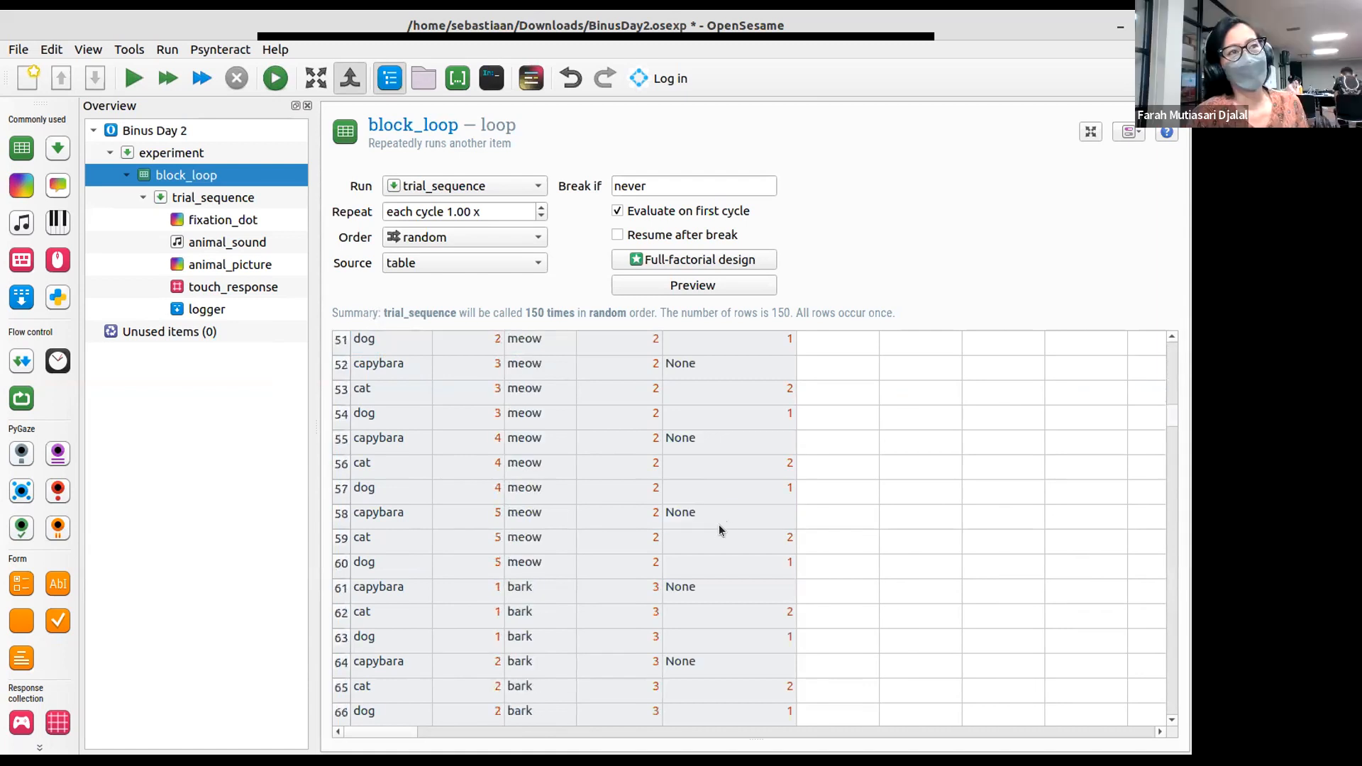
- Paste the copied 36-row block of correct_response values twice more to fill rows 73 to 144
{"action": "left_click", "coordinate": [720, 508]}
{"action": "key", "text": "ctrl+v"}
{"action": "scroll", "coordinate": [719, 505], "scroll_direction": "down", "scroll_amount": 12}
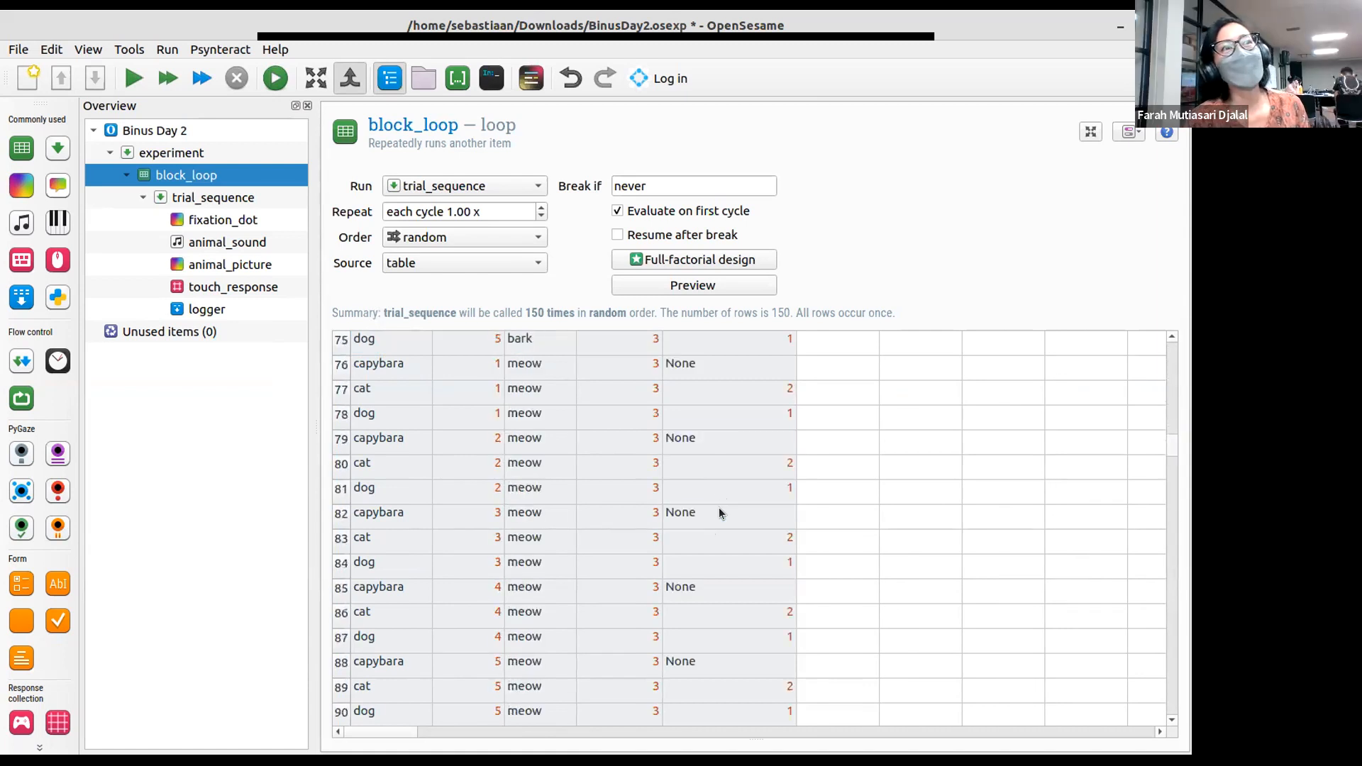
{"action": "left_click", "coordinate": [731, 512]}
{"action": "key", "text": "ctrl+v"}
{"action": "scroll", "coordinate": [731, 521], "scroll_direction": "down", "scroll_amount": 12}
{"action": "scroll", "coordinate": [731, 530], "scroll_direction": "up", "scroll_amount": 3}
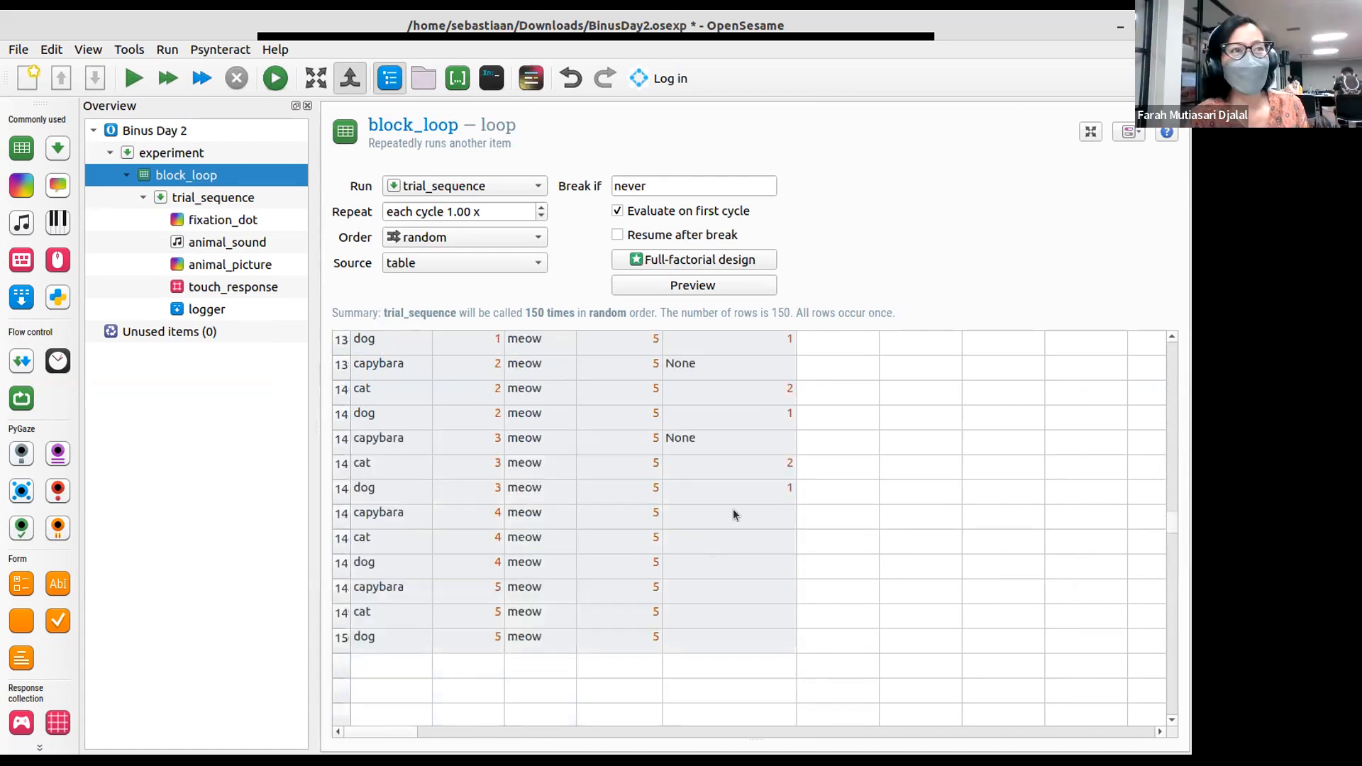
- Copy the last None, 2, 1 set into the remaining correct_response cells through row 150 and save the experiment
{"action": "left_click_drag", "start_coordinate": [759, 436], "coordinate": [764, 483]}
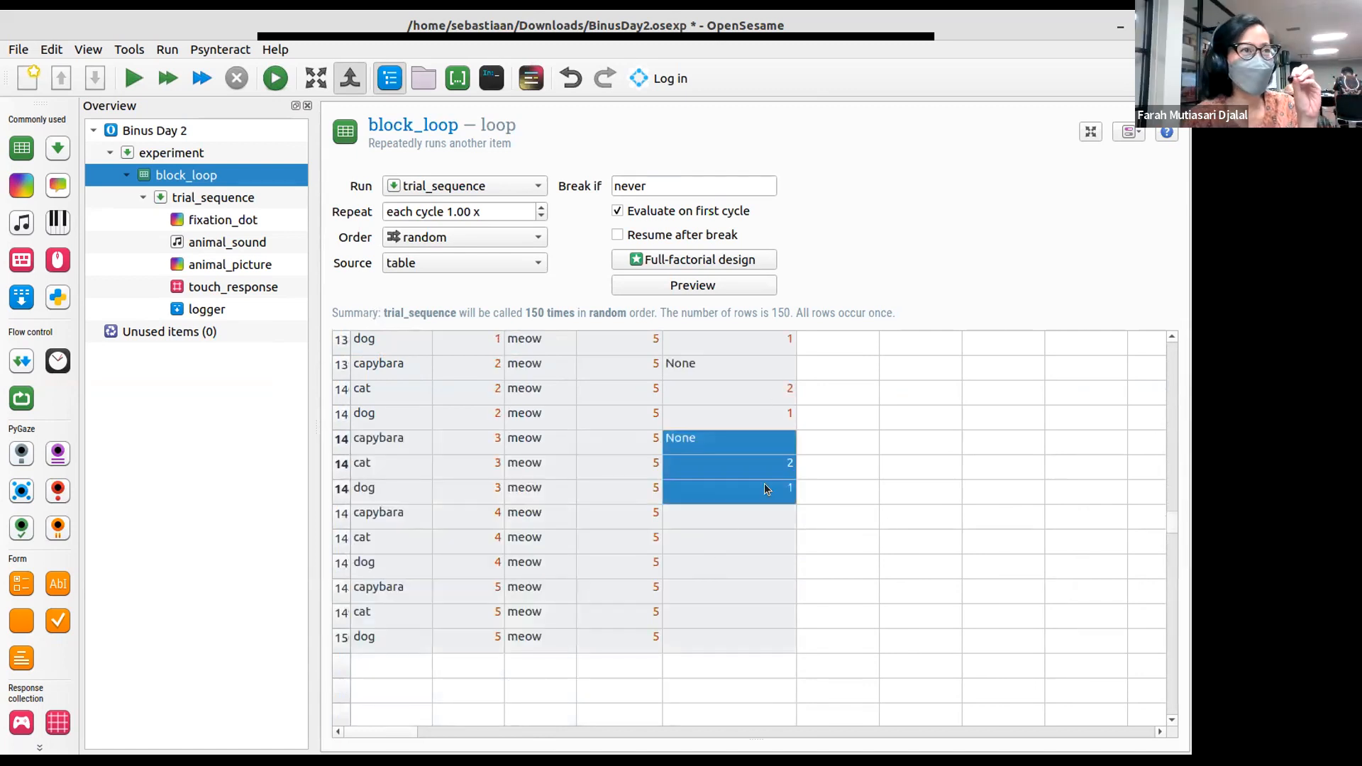
{"action": "left_click", "coordinate": [748, 509]}
{"action": "key", "text": "ctrl+v"}
{"action": "left_click", "coordinate": [705, 594]}
{"action": "key", "text": "ctrl+v"}
{"action": "left_click", "coordinate": [752, 508]}
{"action": "key", "text": "ctrl+s"}
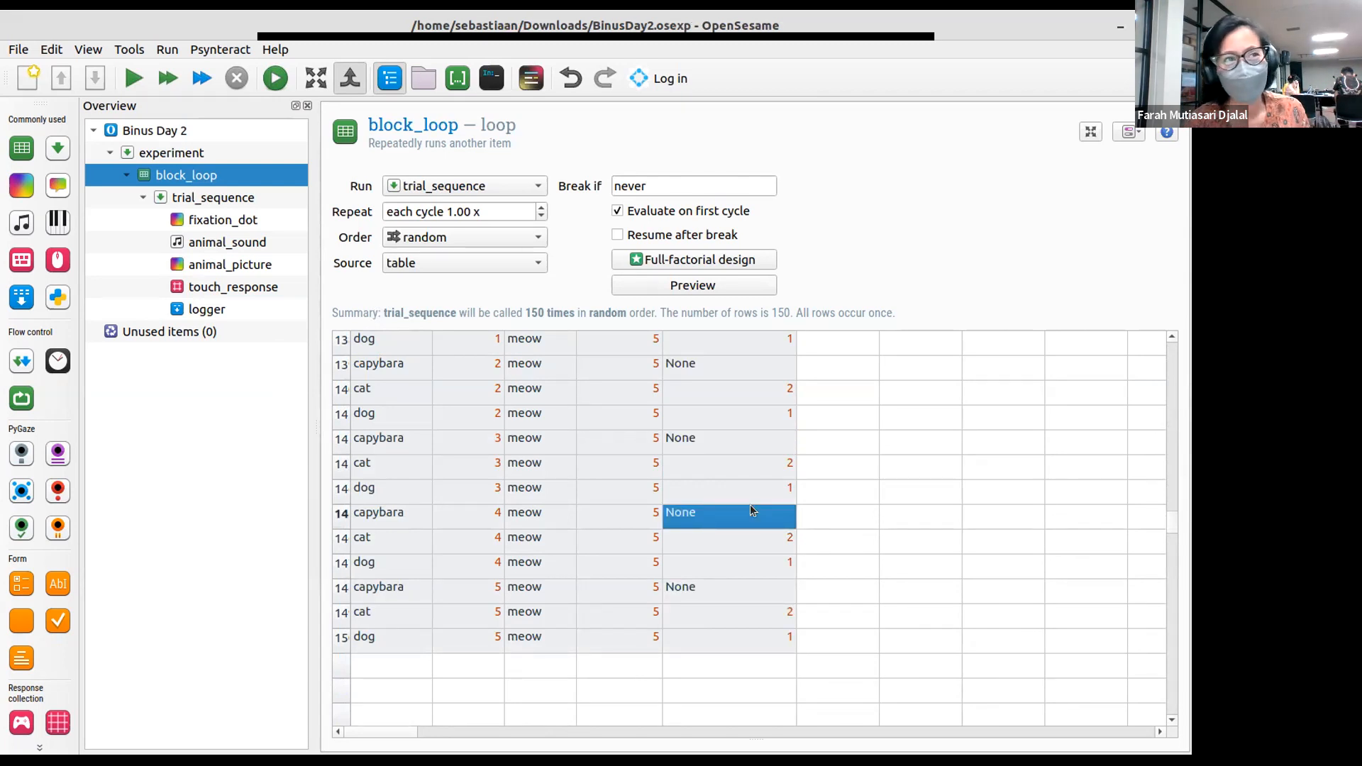
- Paste the None, 2, 1 set into correct_response below row 150 and select the first extra row's animal cell
{"action": "scroll", "coordinate": [751, 504], "scroll_direction": "down", "scroll_amount": 1}
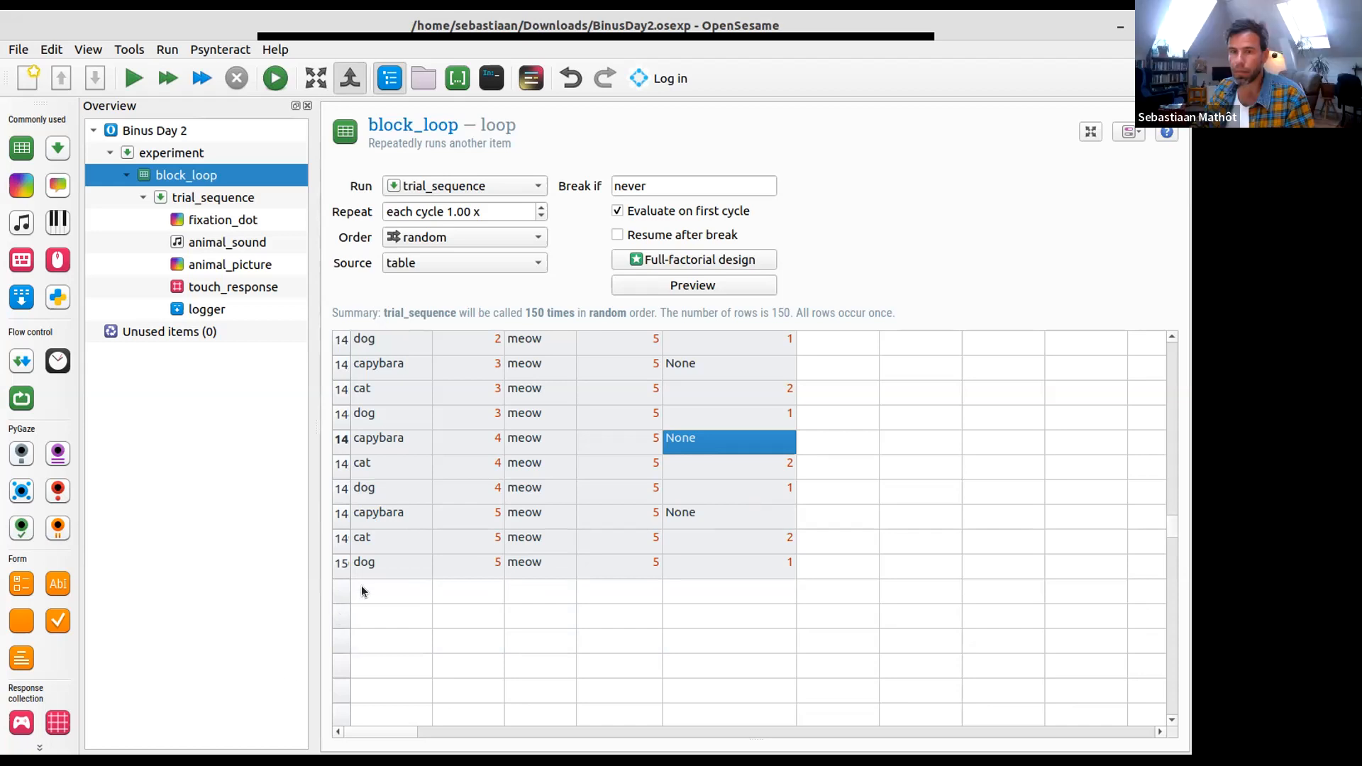
{"action": "left_click", "coordinate": [741, 596]}
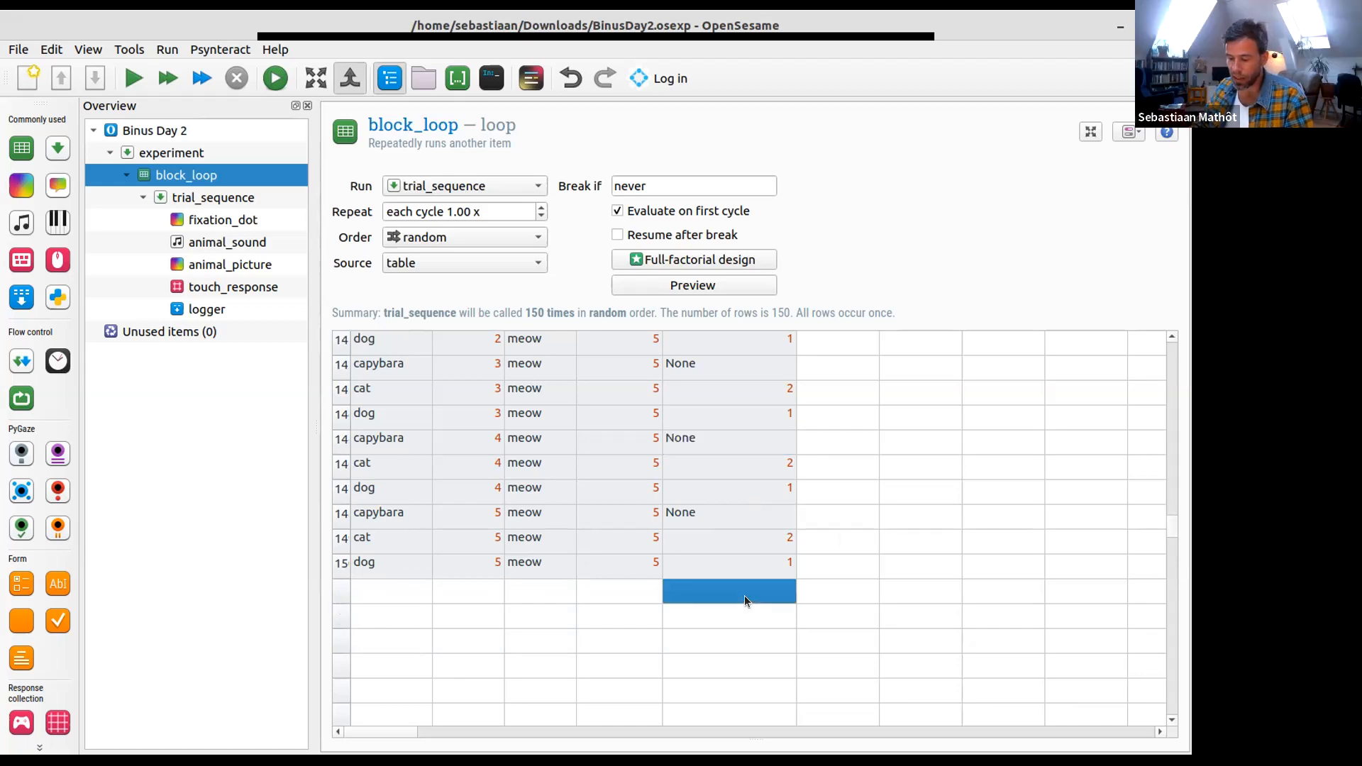
{"action": "key", "text": "ctrl+v"}
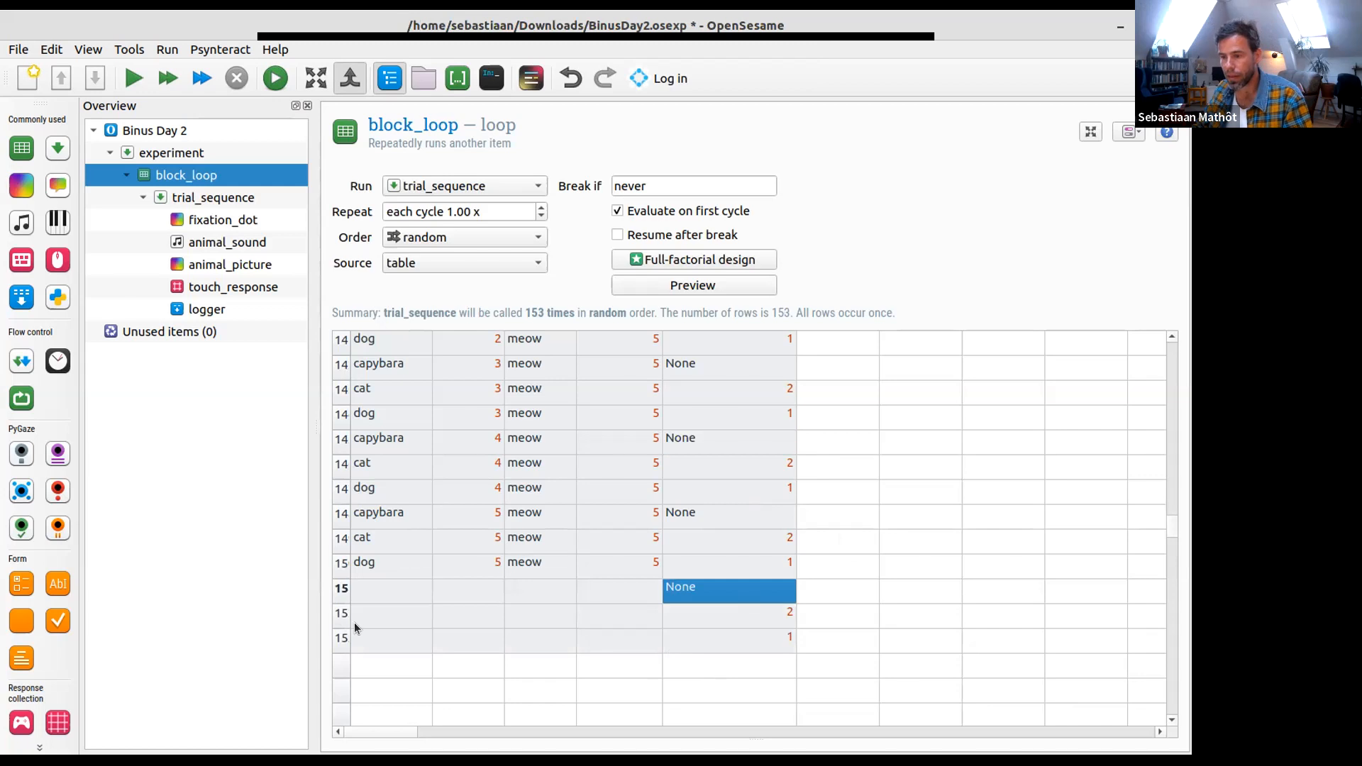
{"action": "left_click", "coordinate": [353, 591]}
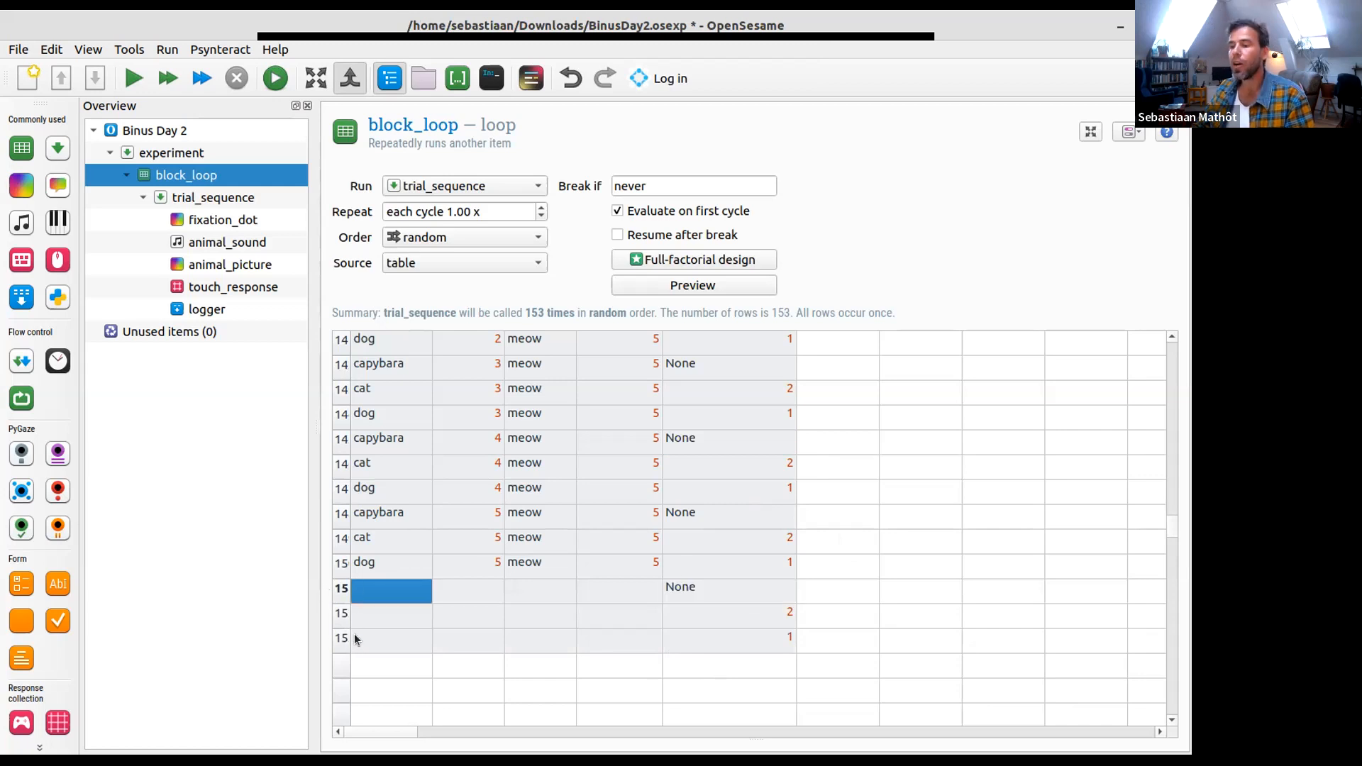
- Remove the three extra rows below row 150 from the block_loop table and save the experiment
{"action": "left_click", "coordinate": [711, 591]}
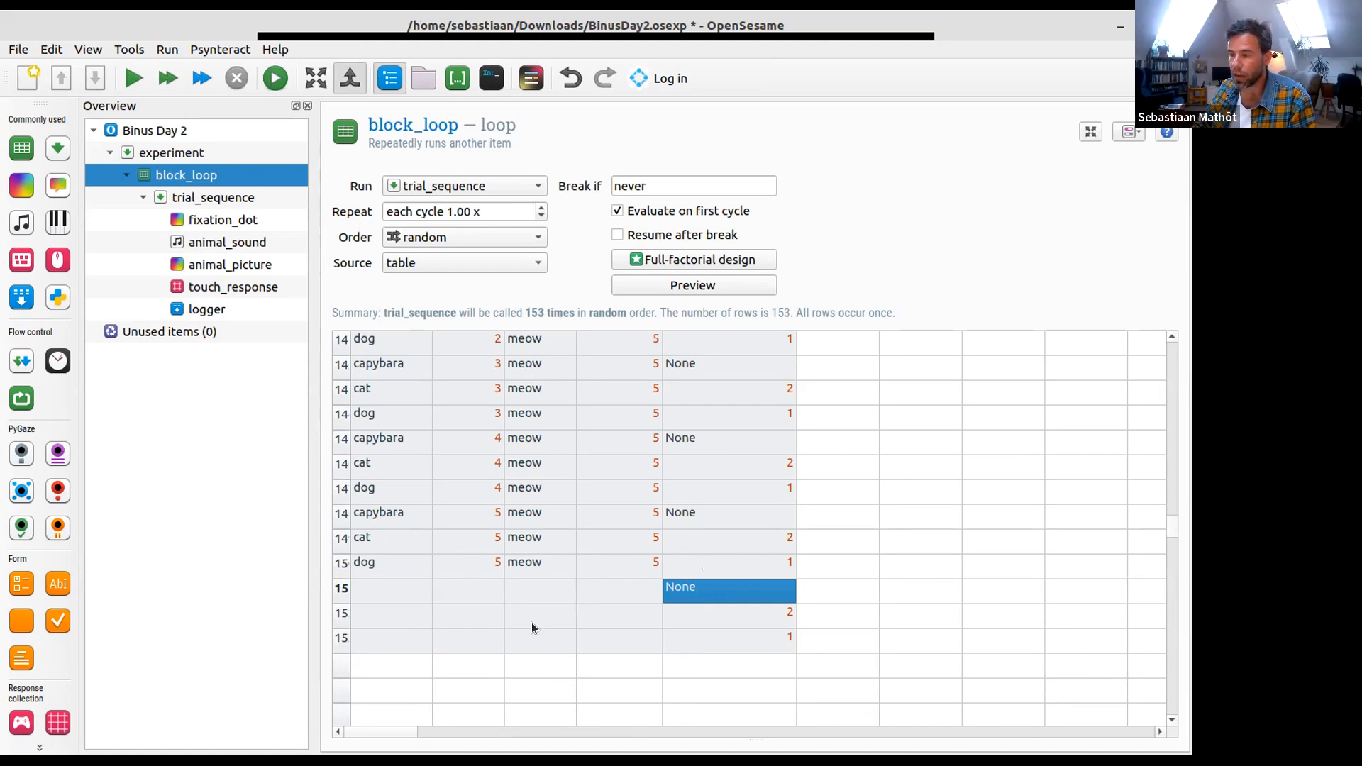
{"action": "left_click", "coordinate": [613, 583]}
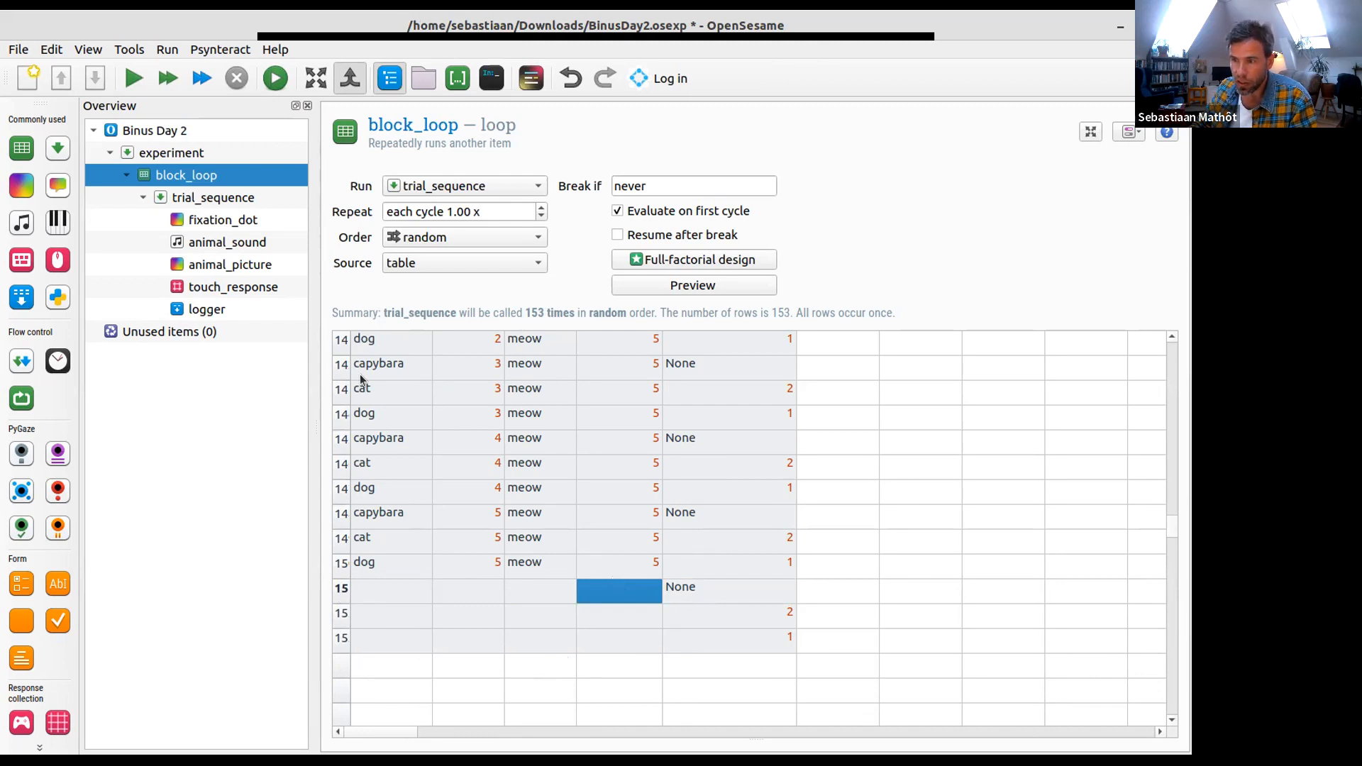
{"action": "left_click", "coordinate": [345, 614]}
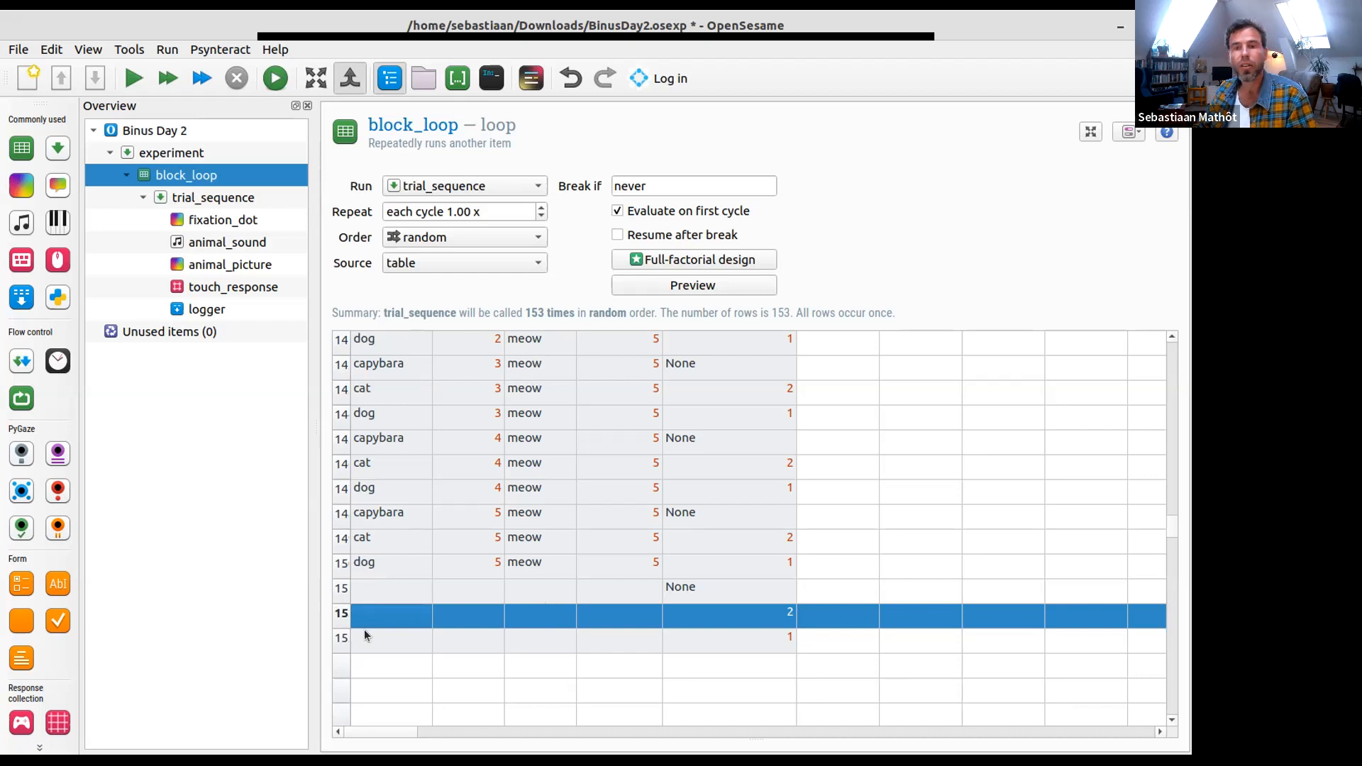
{"action": "left_click", "coordinate": [362, 597]}
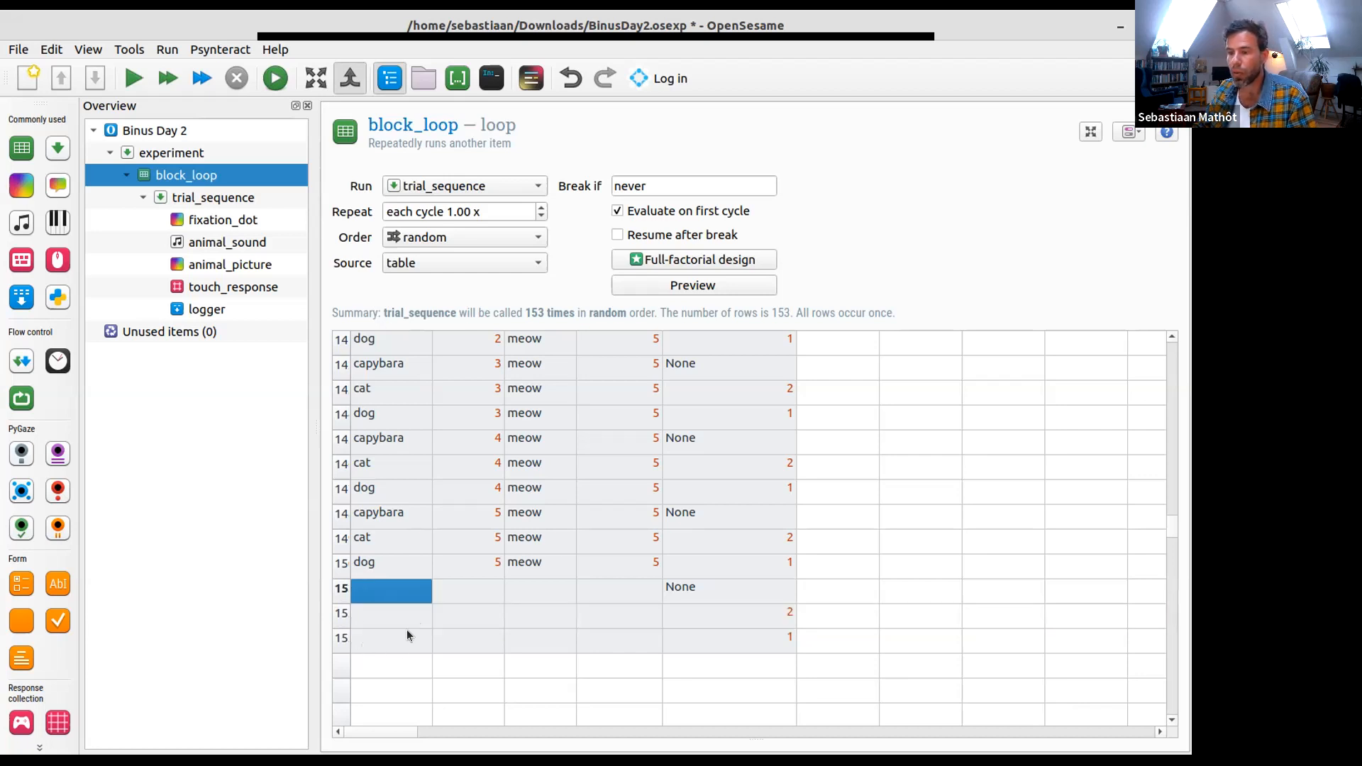
{"action": "left_click", "coordinate": [393, 644], "text": "shift"}
{"action": "right_click", "coordinate": [393, 587]}
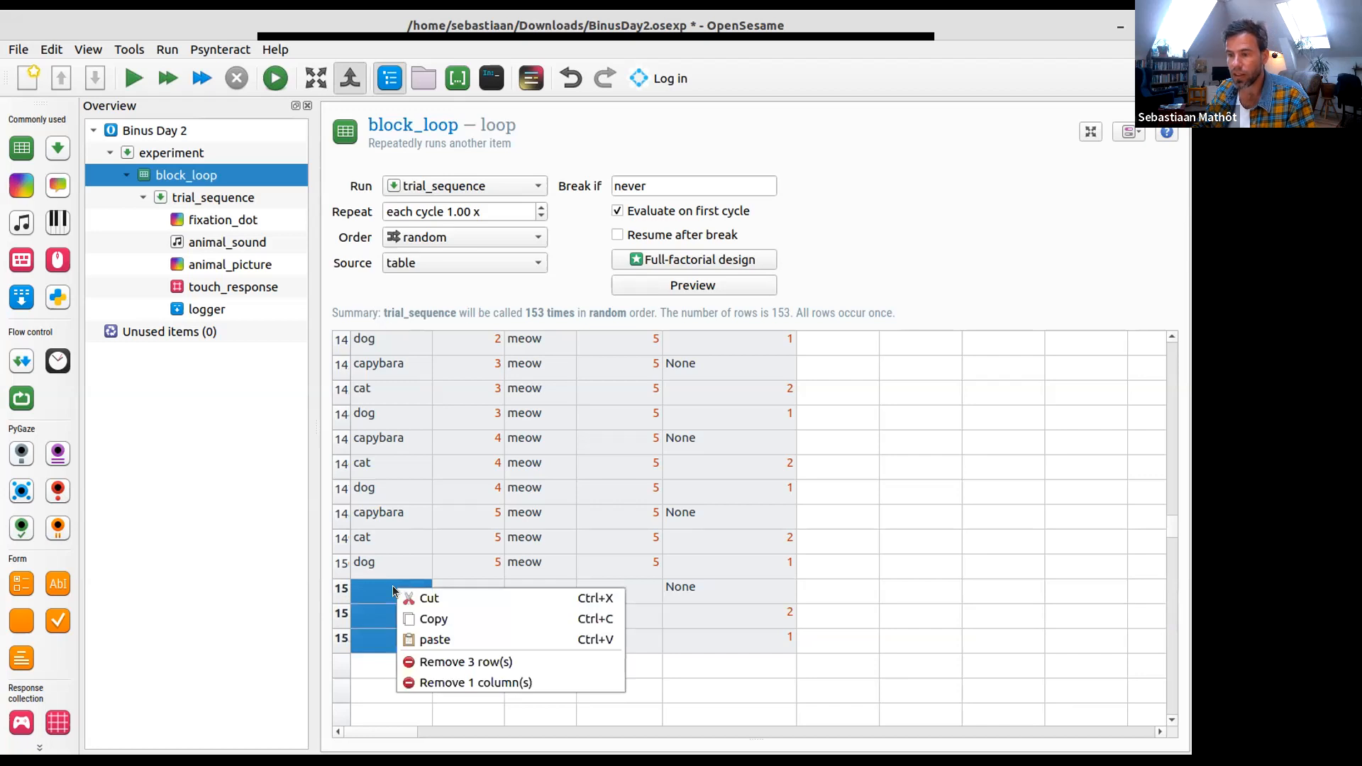
{"action": "left_click", "coordinate": [440, 654]}
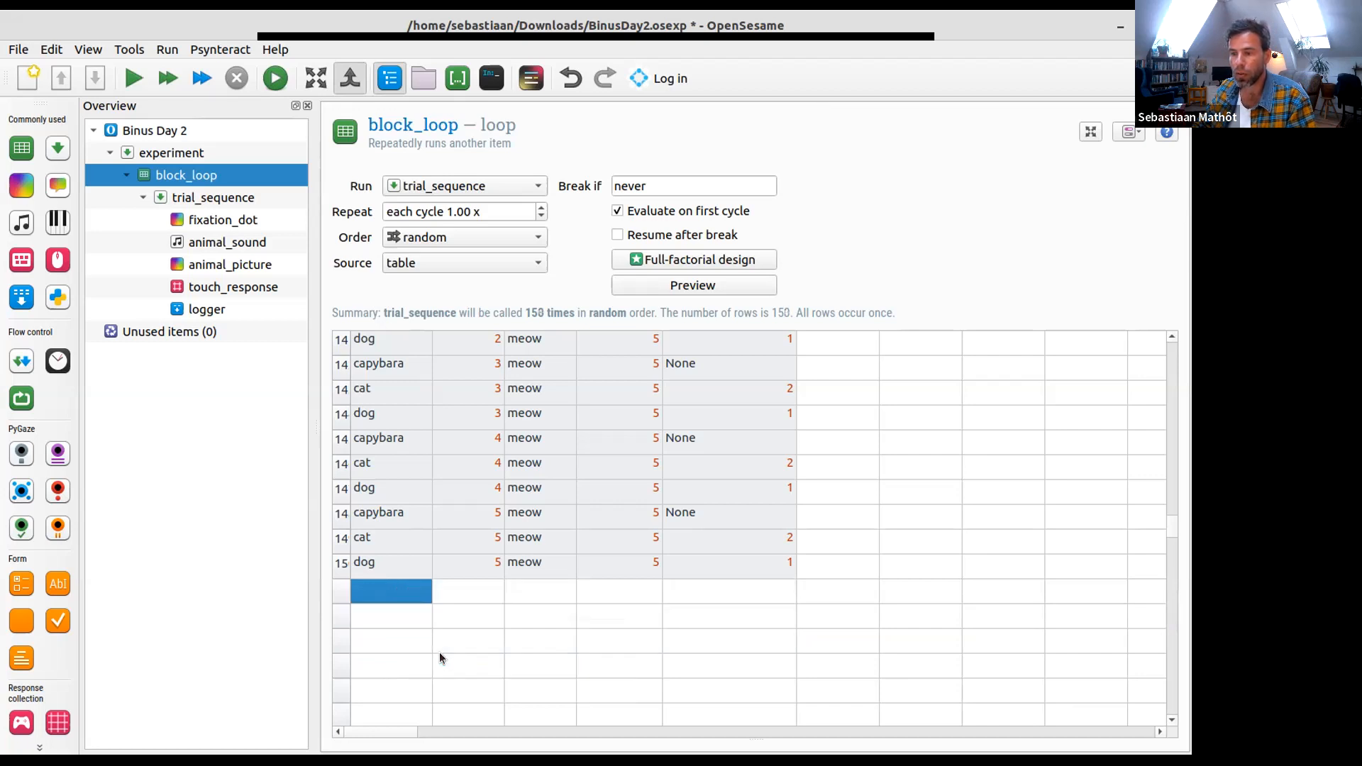
{"action": "left_click", "coordinate": [407, 568]}
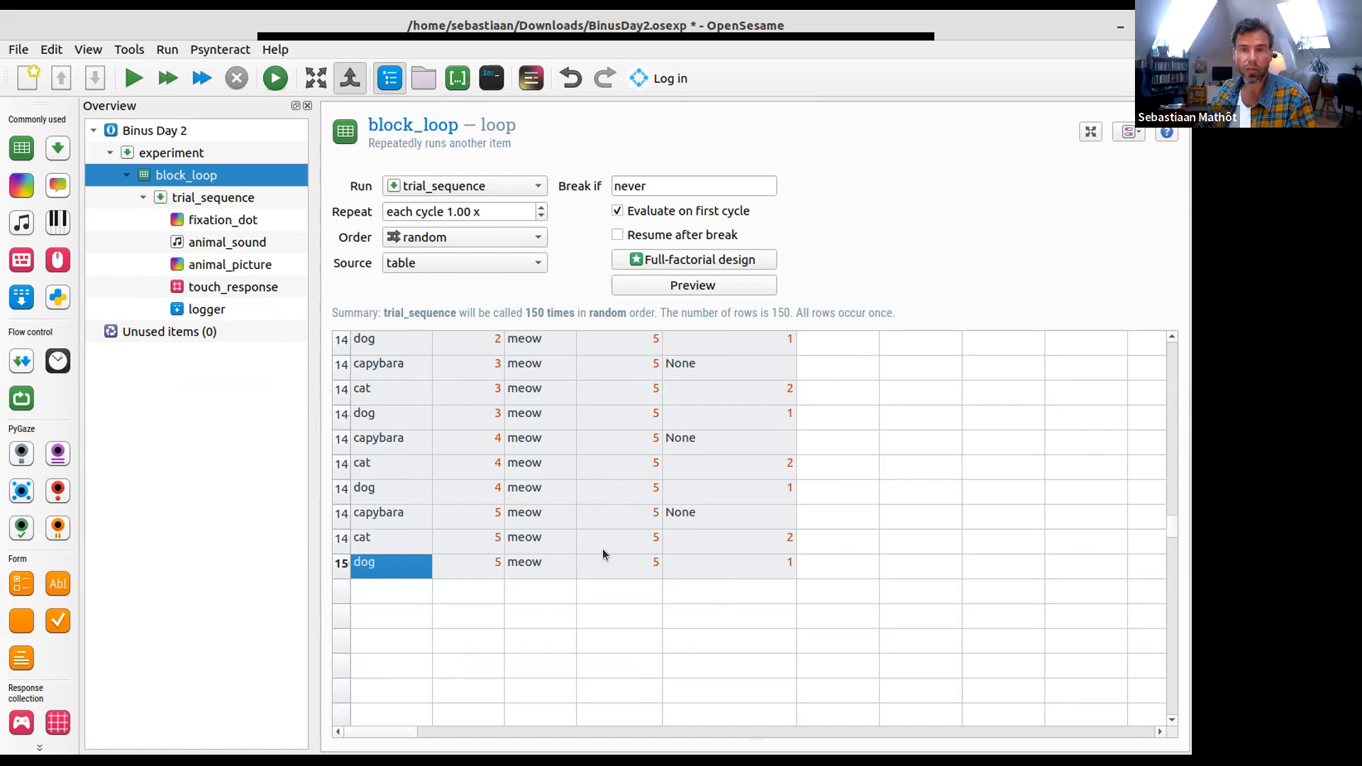
{"action": "left_click", "coordinate": [695, 560]}
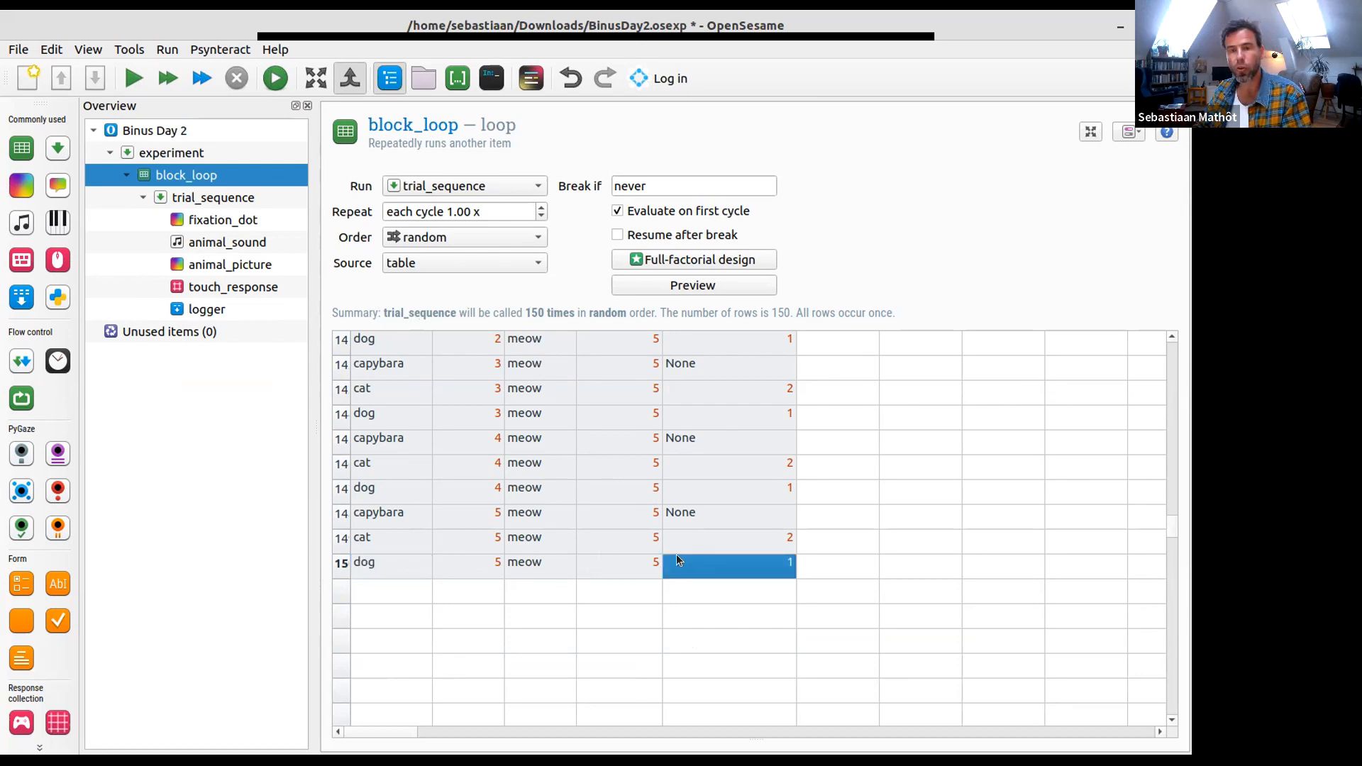
{"action": "key", "text": "ctrl+s"}
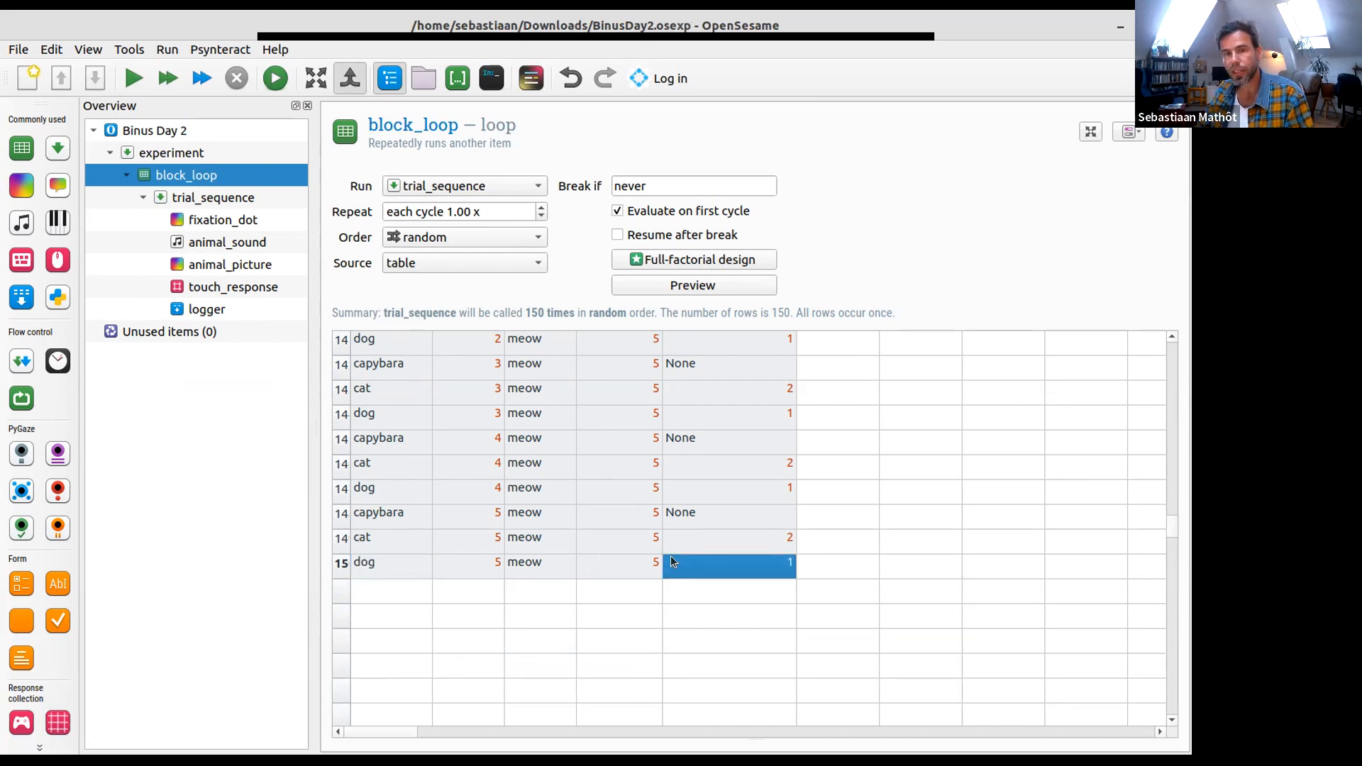
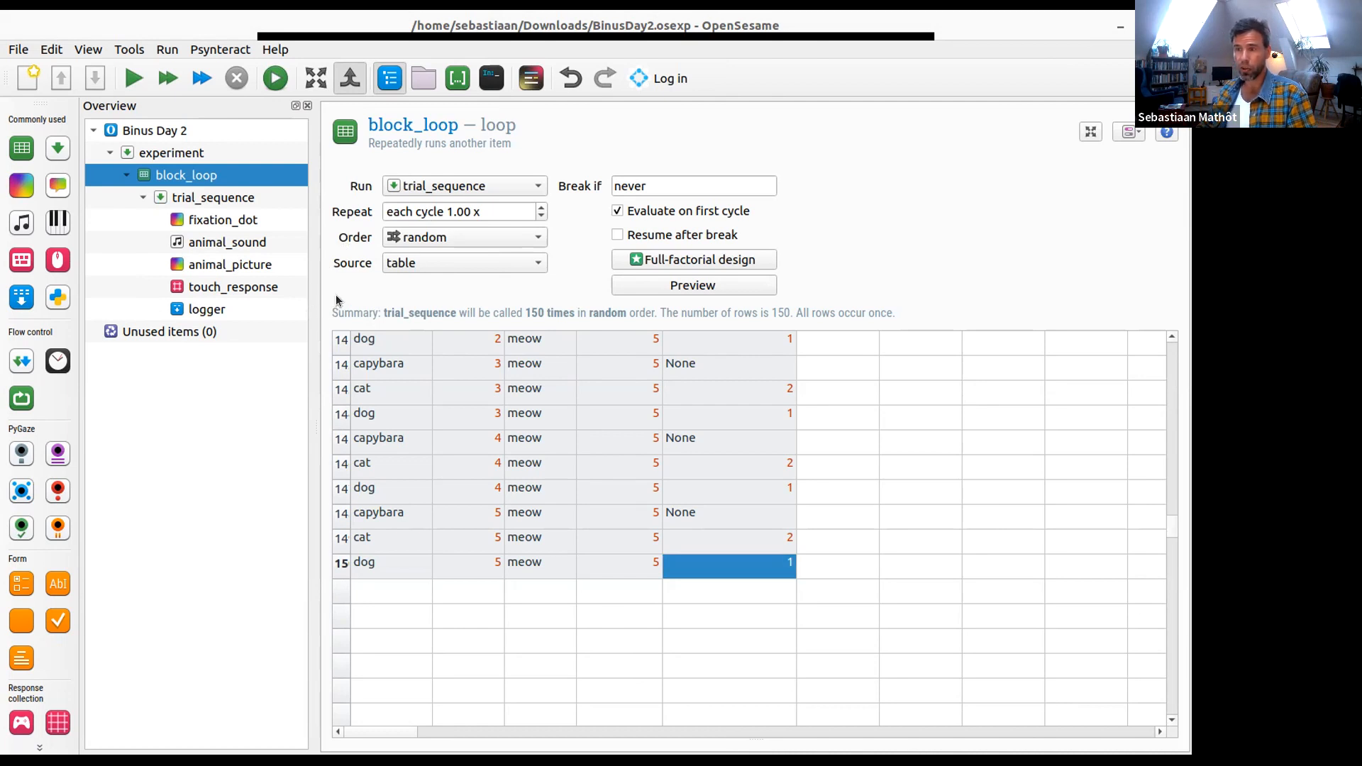
- Launch the experiment in the browser, dismiss the downloads bar and begin the OSWeb session
{"action": "left_click", "coordinate": [276, 79]}
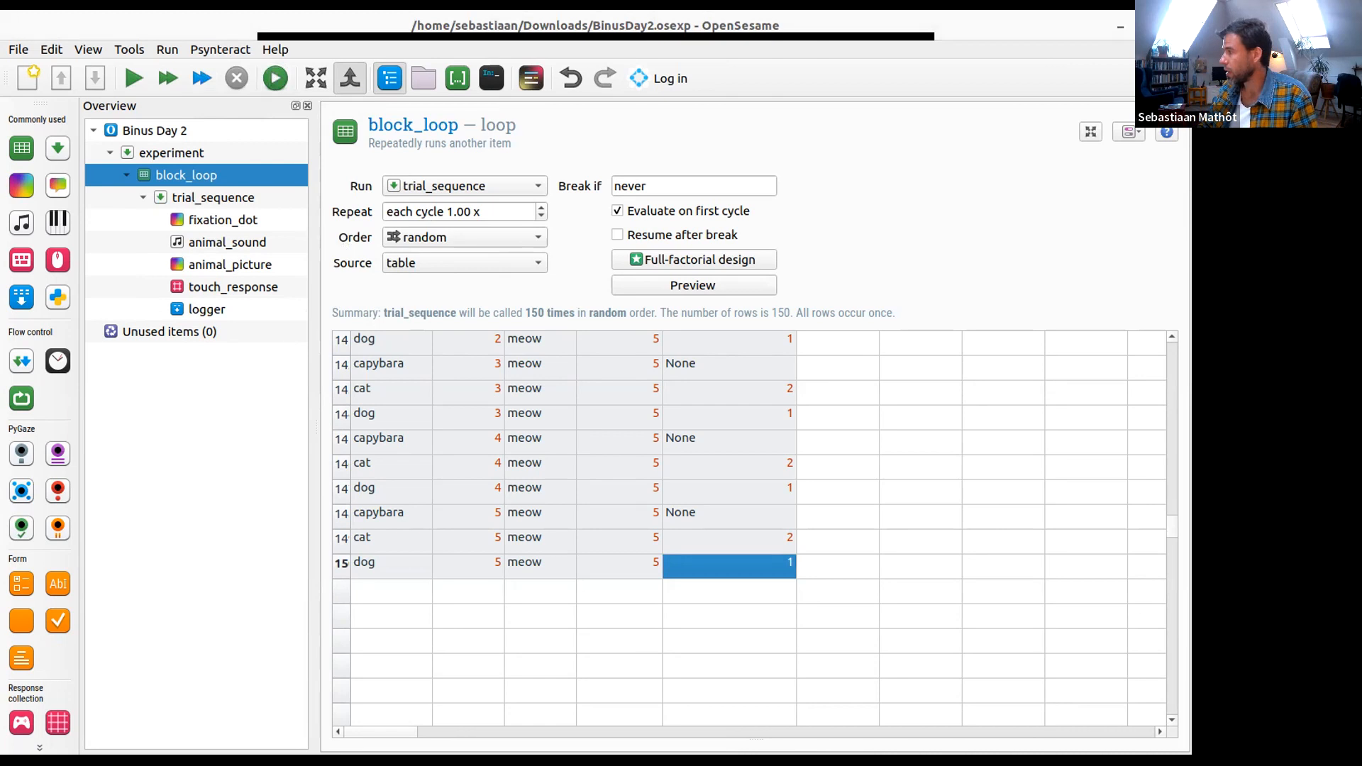
{"action": "left_click_drag", "start_coordinate": [1191, 305], "coordinate": [369, 11]}
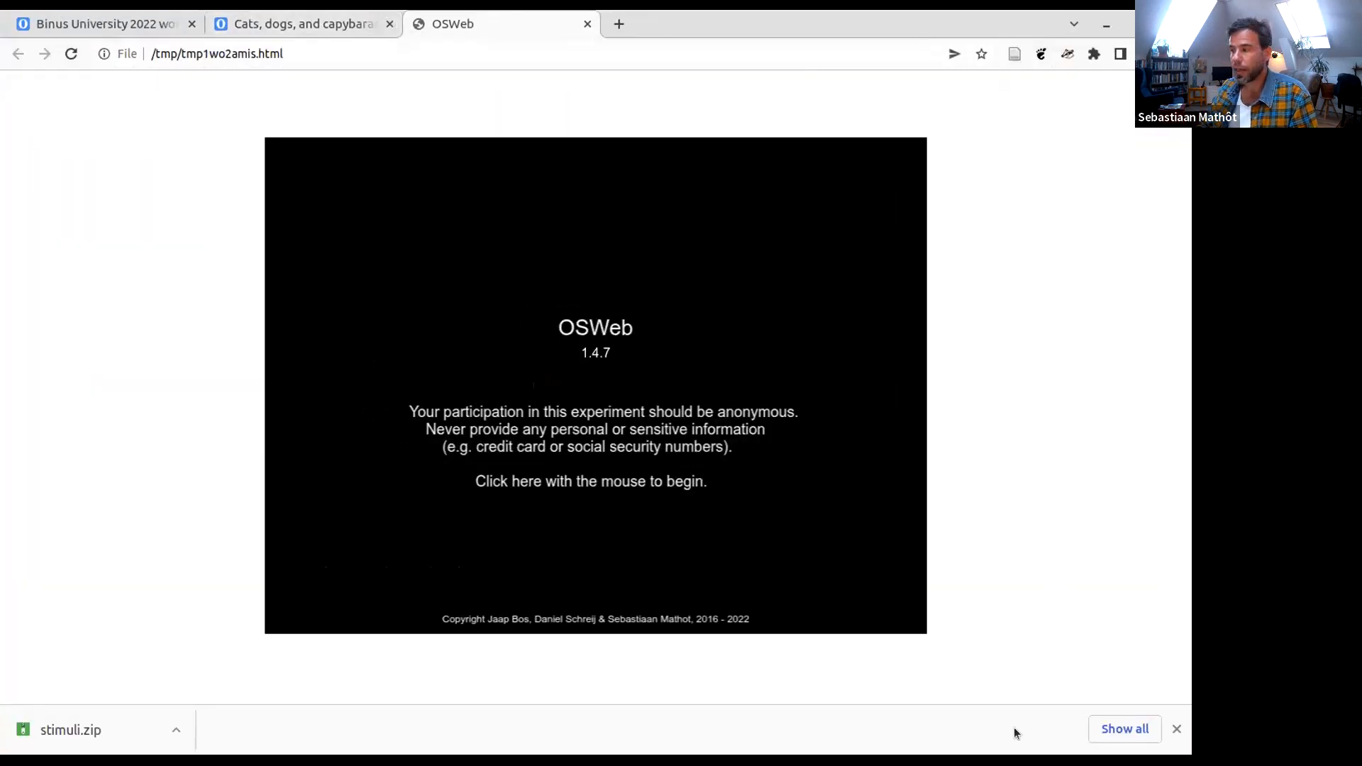
{"action": "left_click", "coordinate": [1177, 730]}
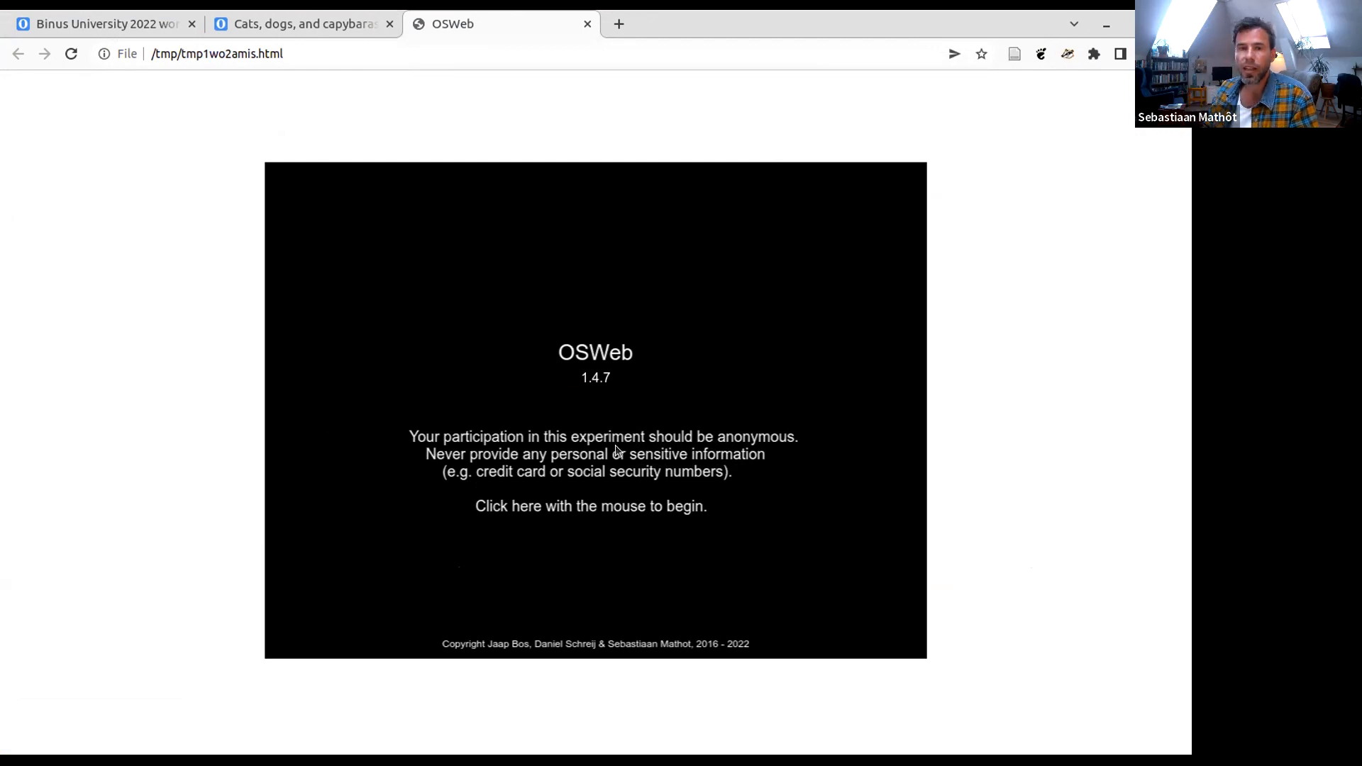
{"action": "left_click", "coordinate": [588, 397]}
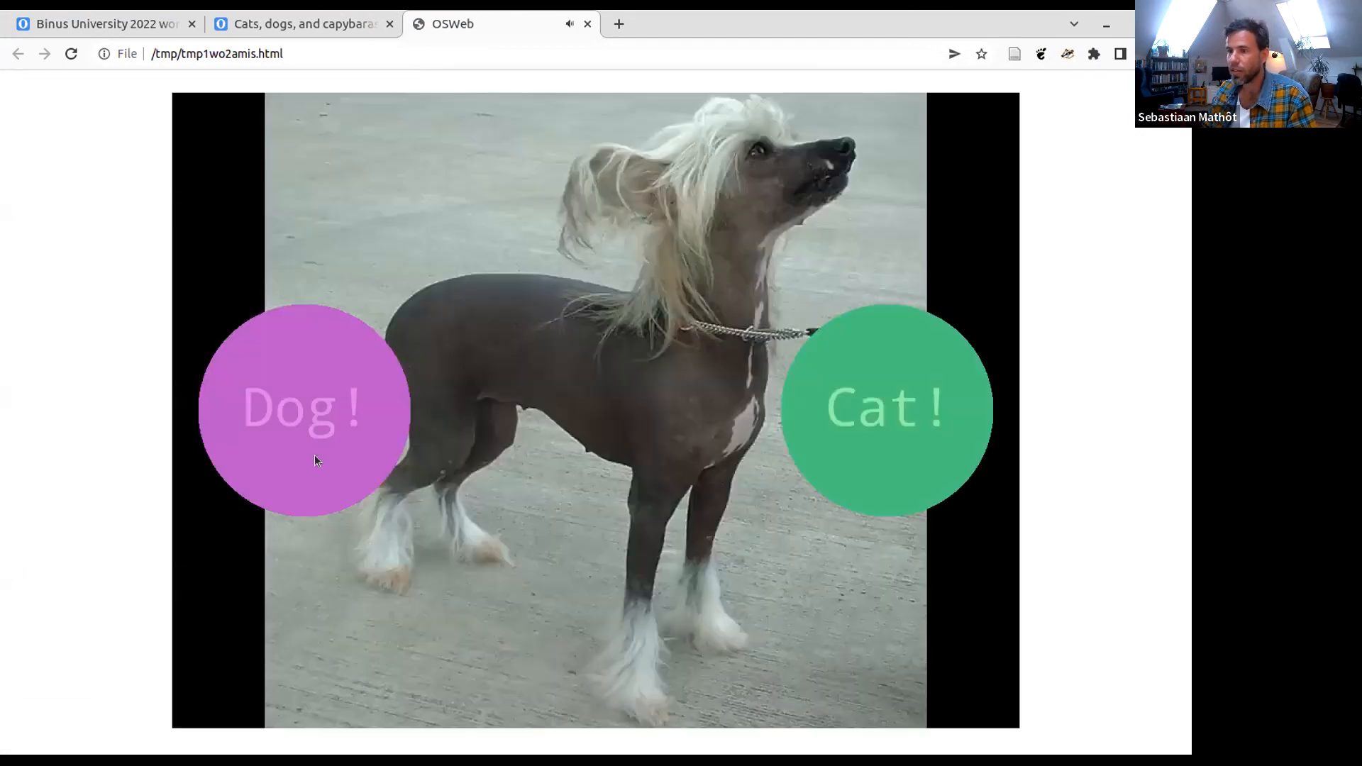
- Answer several test trials with the Dog! and Cat! responses and stop the experiment before it finishes
{"action": "left_click", "coordinate": [314, 454]}
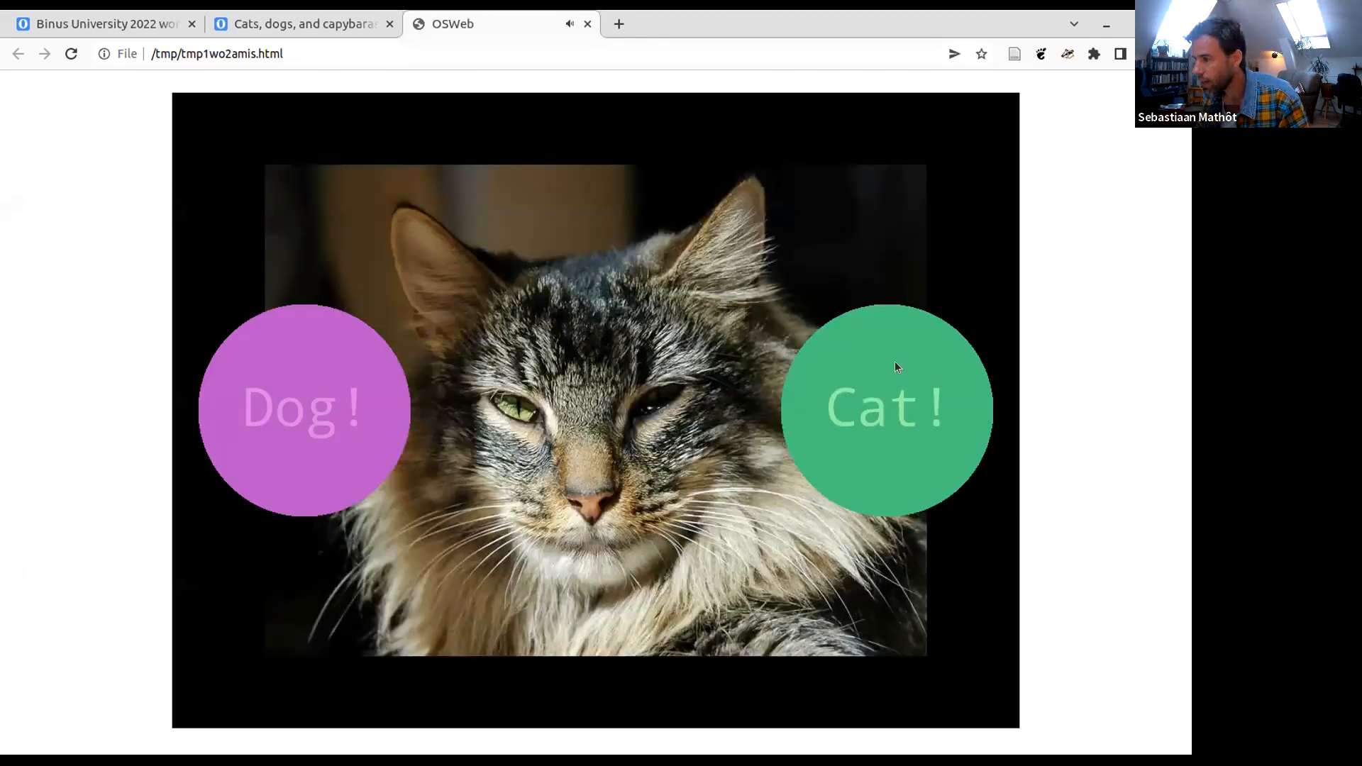
{"action": "left_click", "coordinate": [811, 360]}
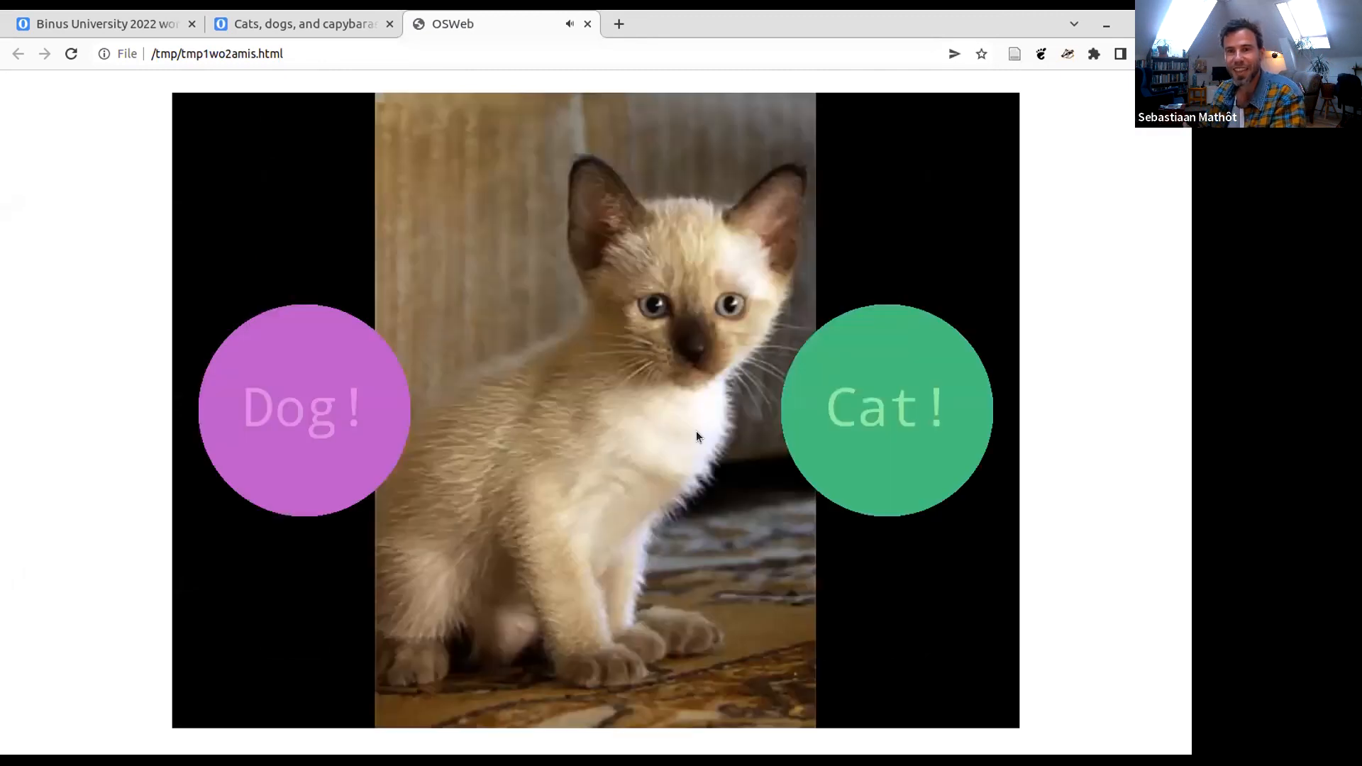
{"action": "left_click", "coordinate": [864, 420]}
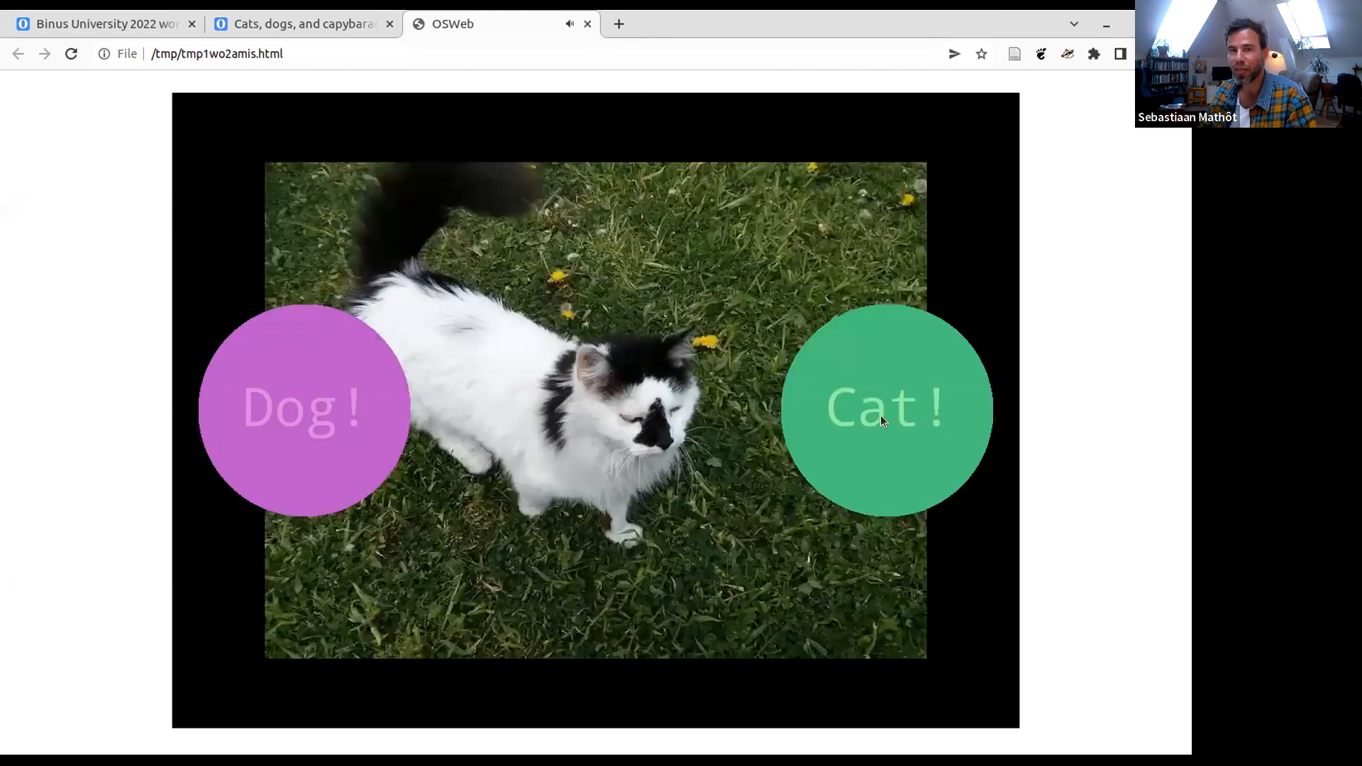
{"action": "left_click", "coordinate": [892, 408]}
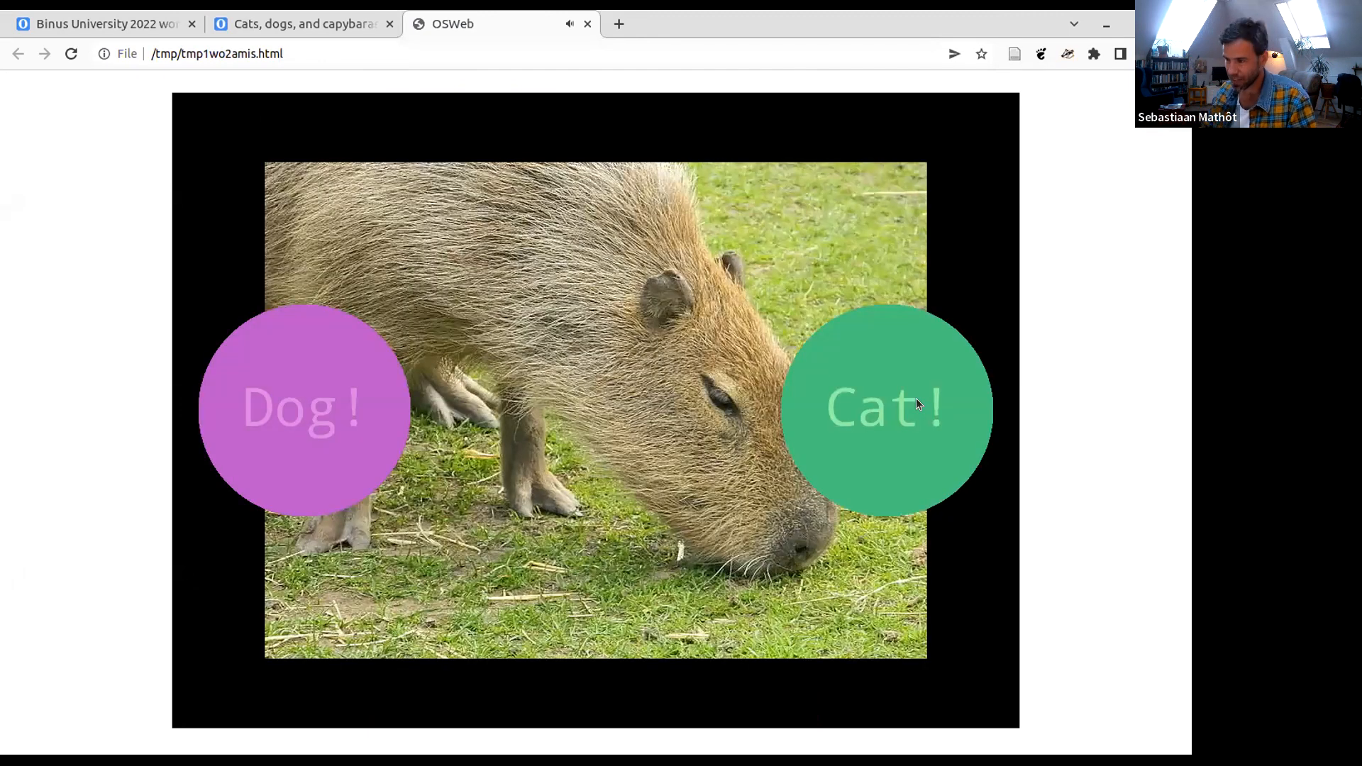
{"action": "left_click", "coordinate": [916, 402]}
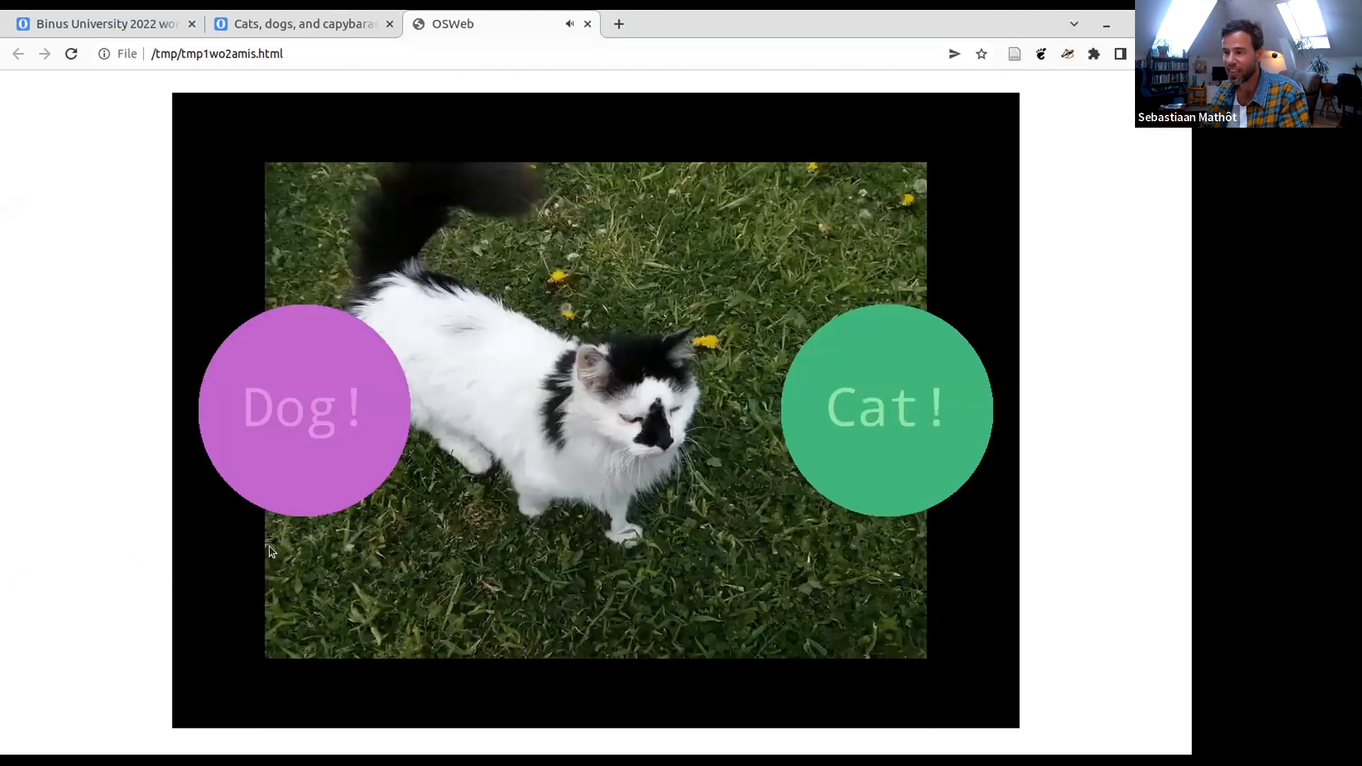
{"action": "key", "text": "Escape"}
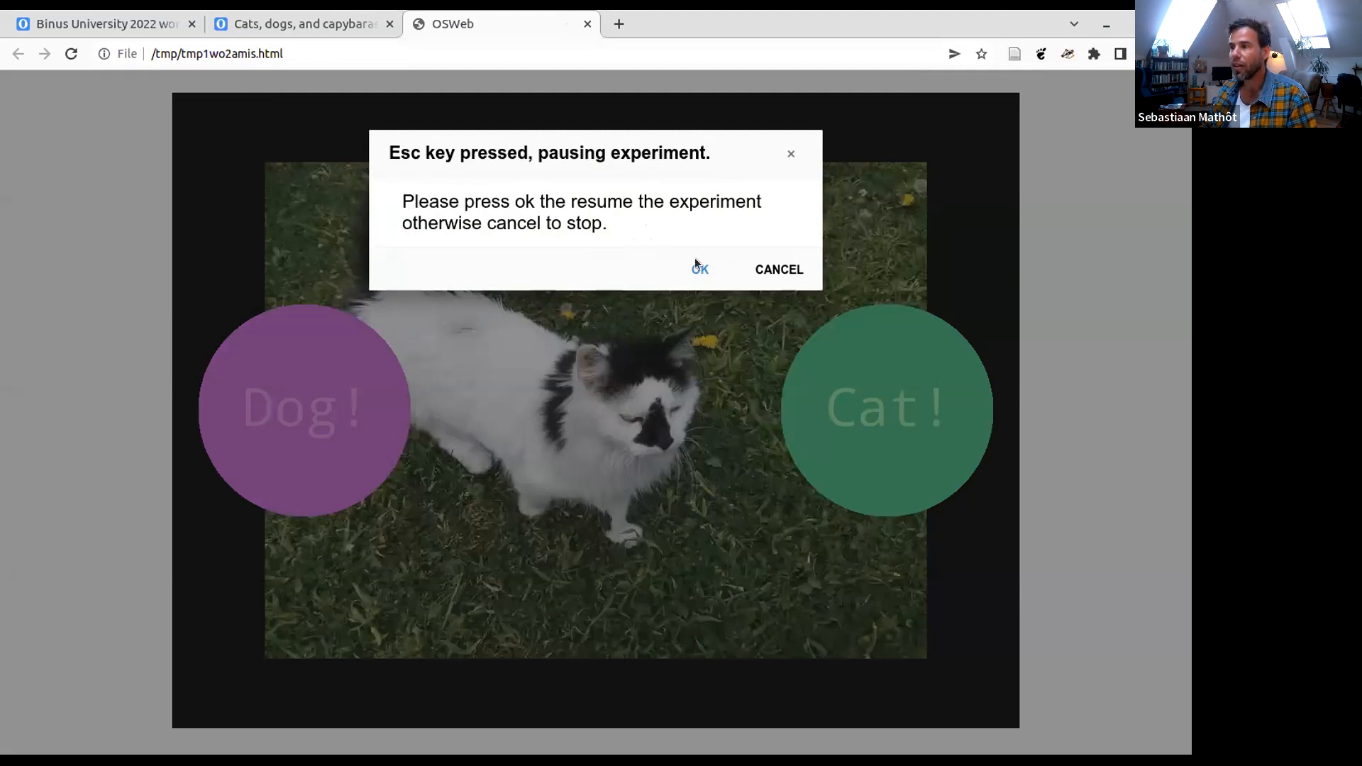
{"action": "left_click", "coordinate": [783, 267]}
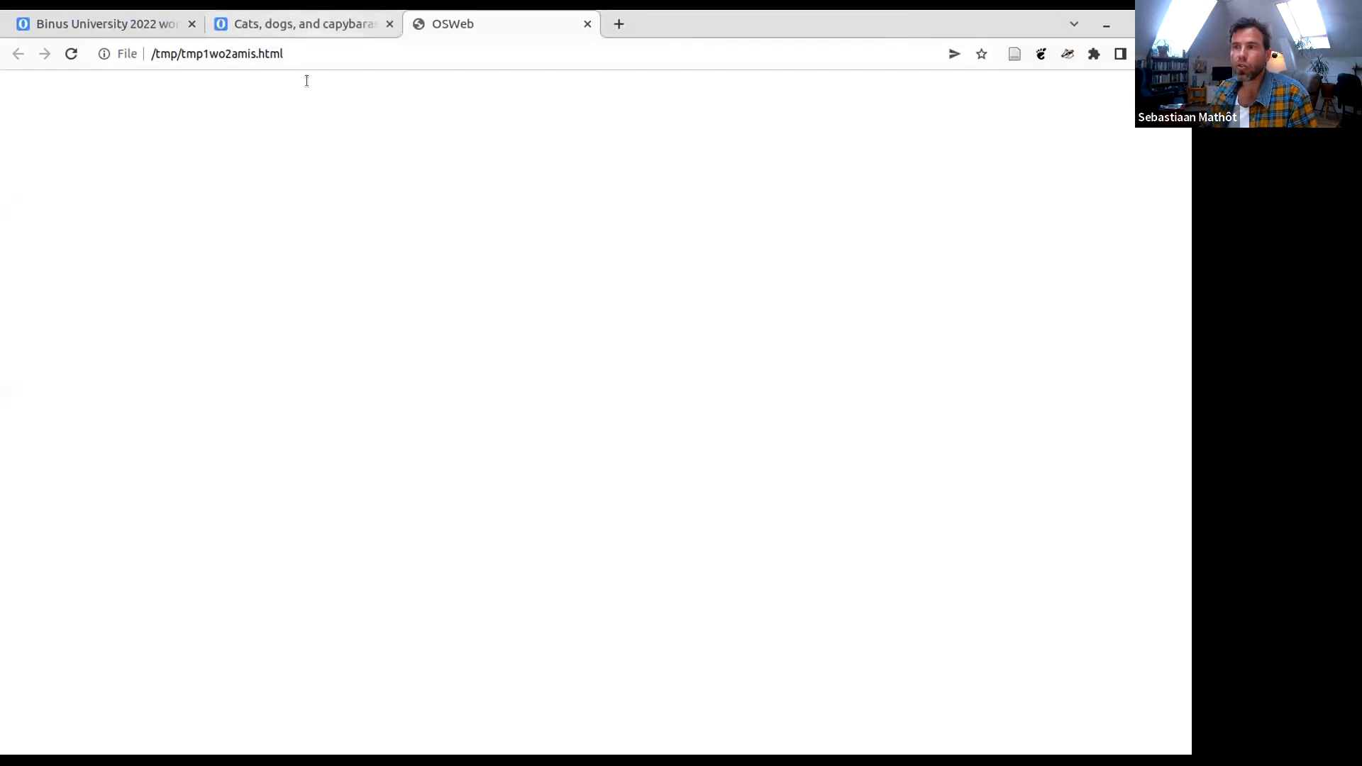
- Open the browser's developer tools on the stopped OSWeb page and dismiss the What's New drawer
{"action": "left_click", "coordinate": [321, 57]}
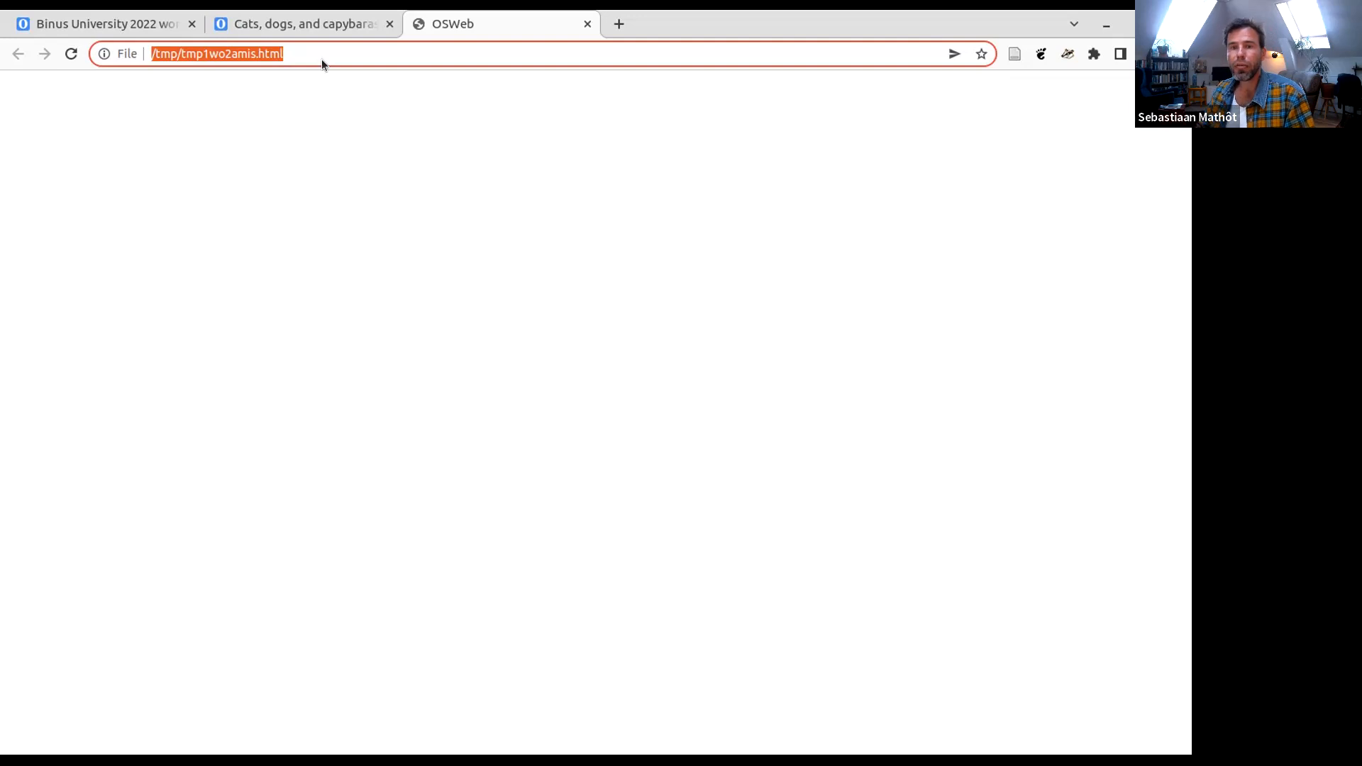
{"action": "left_click", "coordinate": [208, 216]}
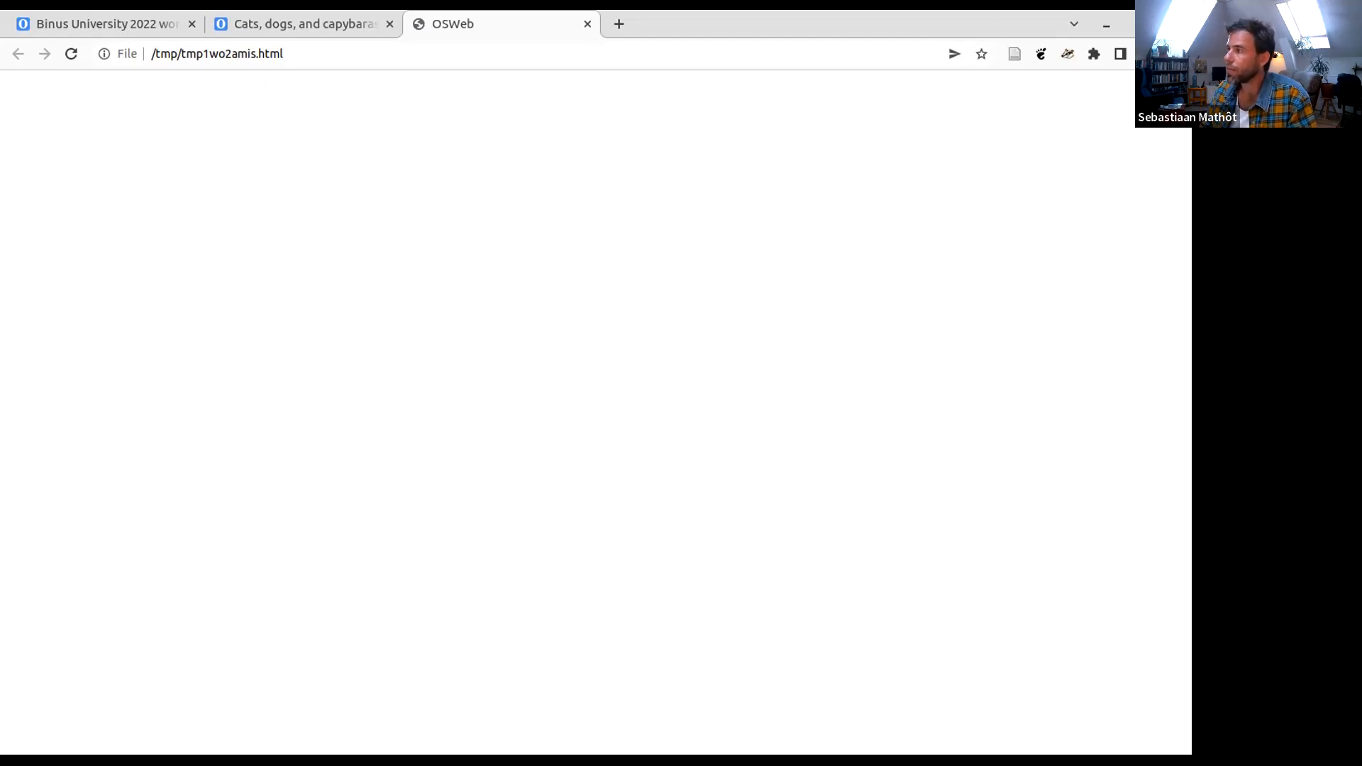
{"action": "left_click", "coordinate": [1177, 53]}
{"action": "mouse_move", "coordinate": [1018, 286]}
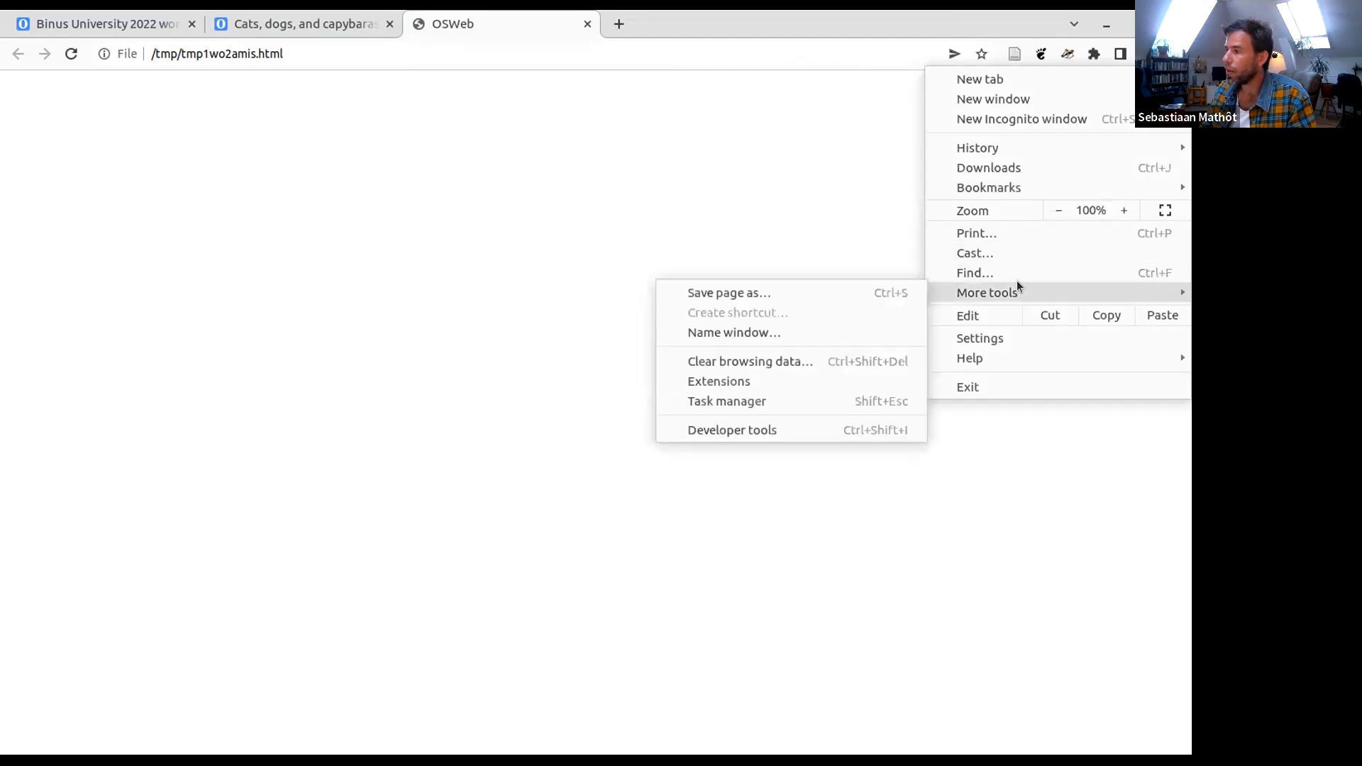
{"action": "left_click", "coordinate": [822, 430]}
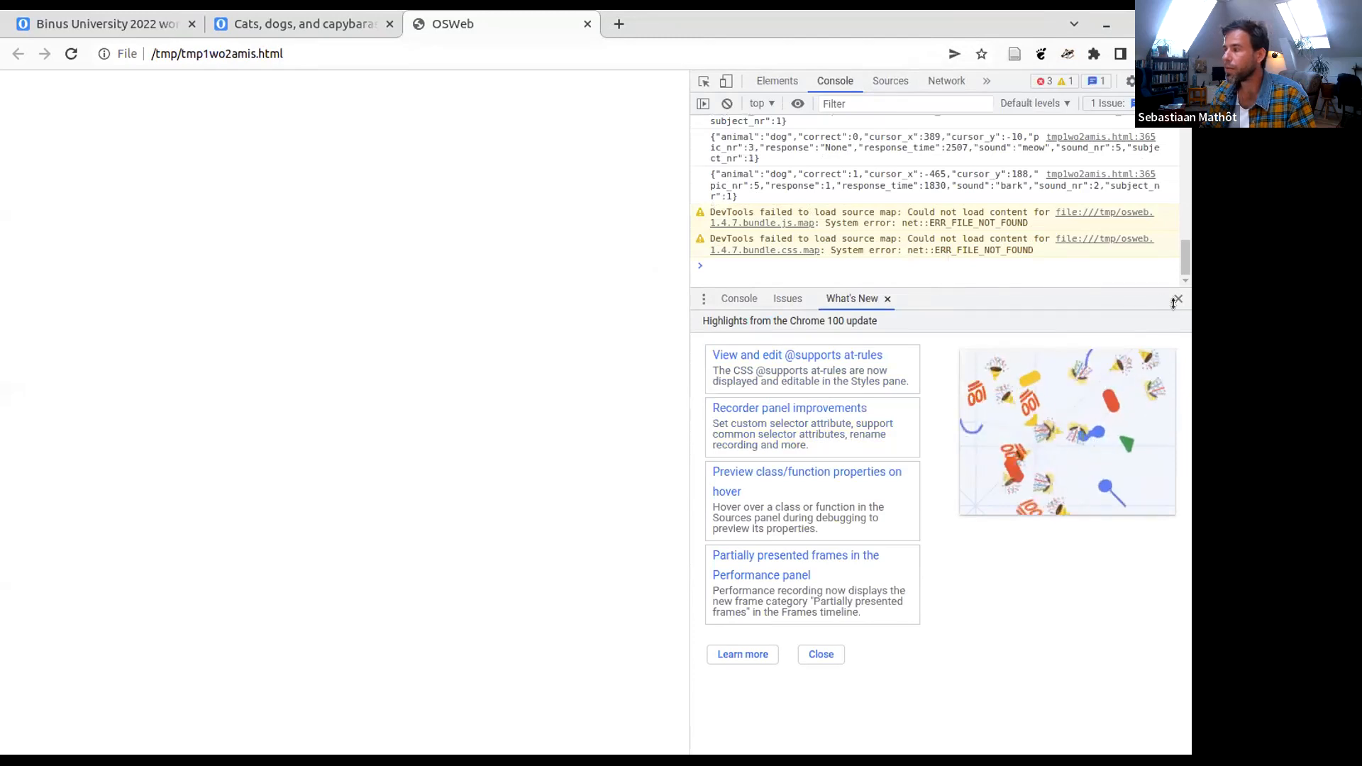
{"action": "key", "text": "Escape"}
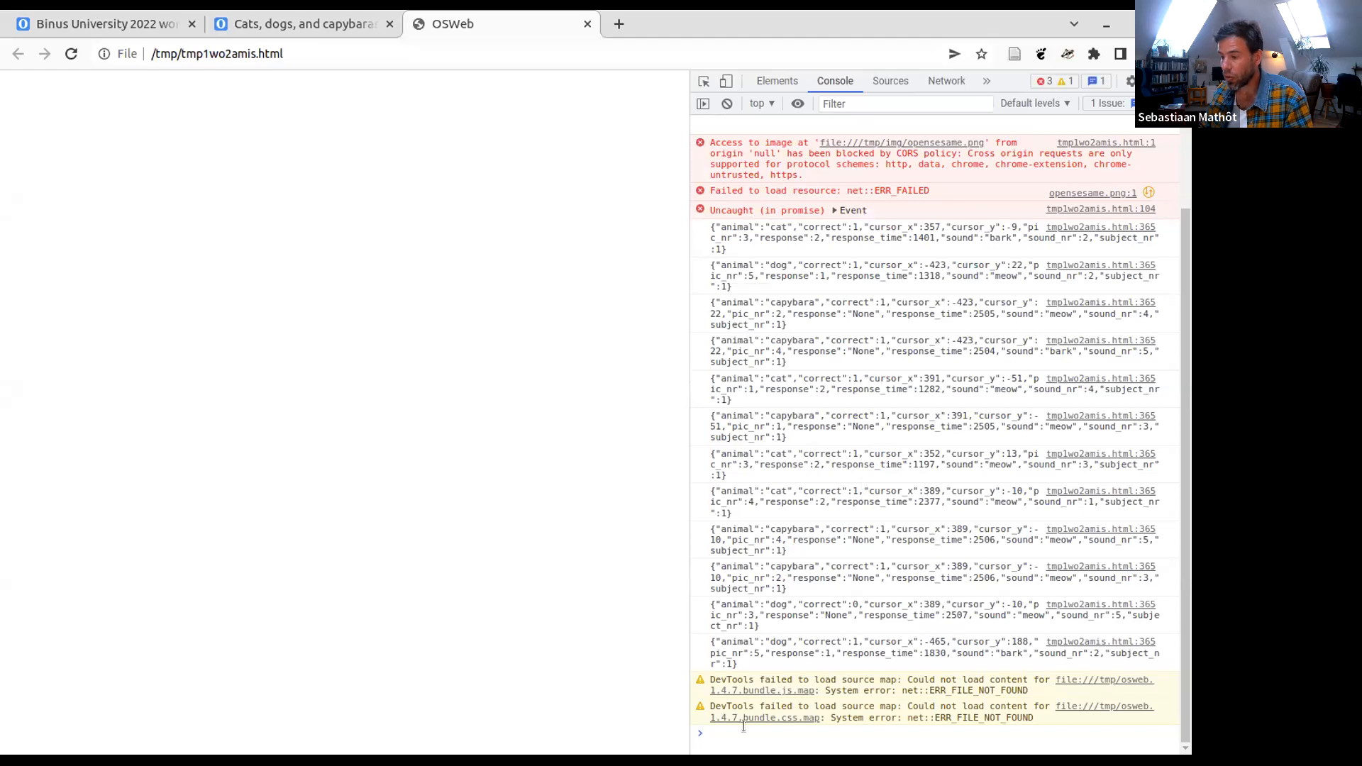
- Evaluate 1 + 1 in the console and examine the logged trial data, starting with the first cat trial
{"action": "type", "text": "1 + 1"}
{"action": "key", "text": "Return"}
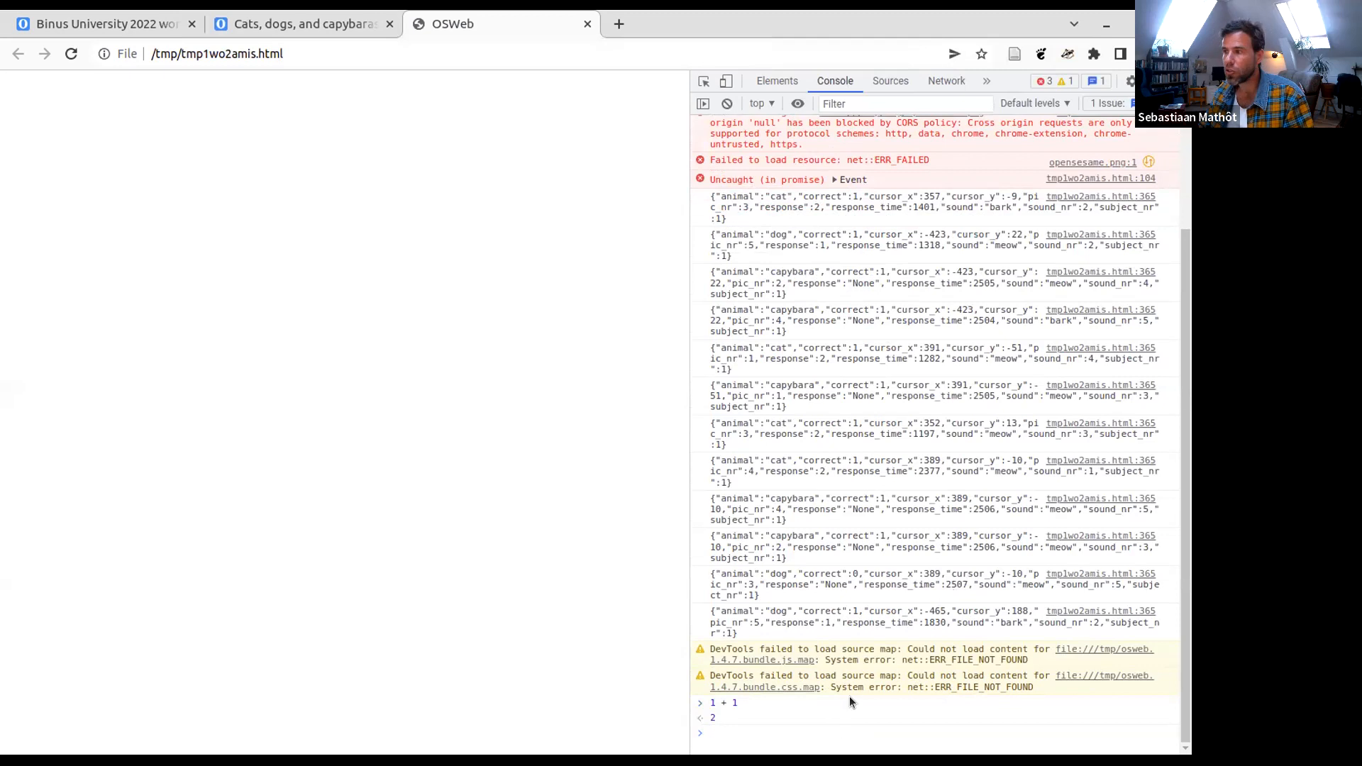
{"action": "triple_click", "coordinate": [702, 195]}
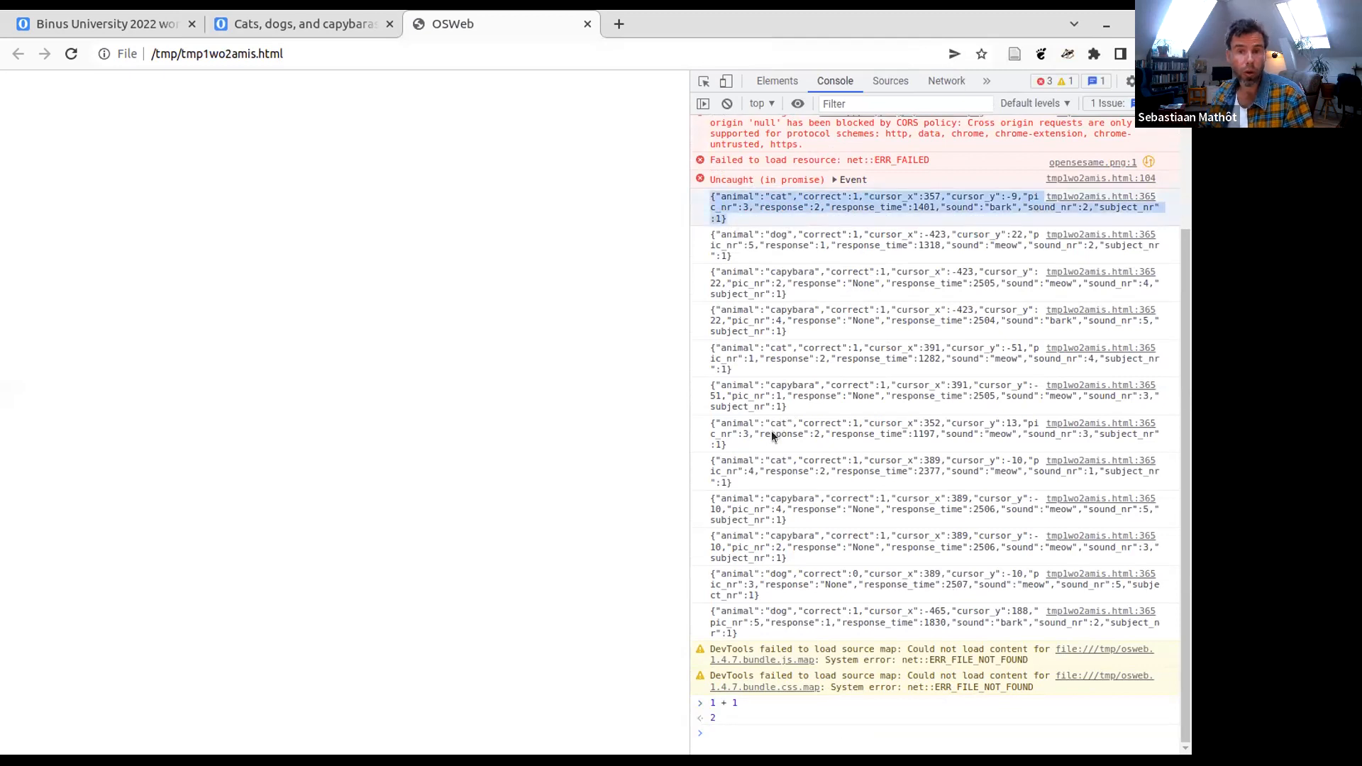
{"action": "scroll", "coordinate": [765, 444], "scroll_direction": "up", "scroll_amount": 2}
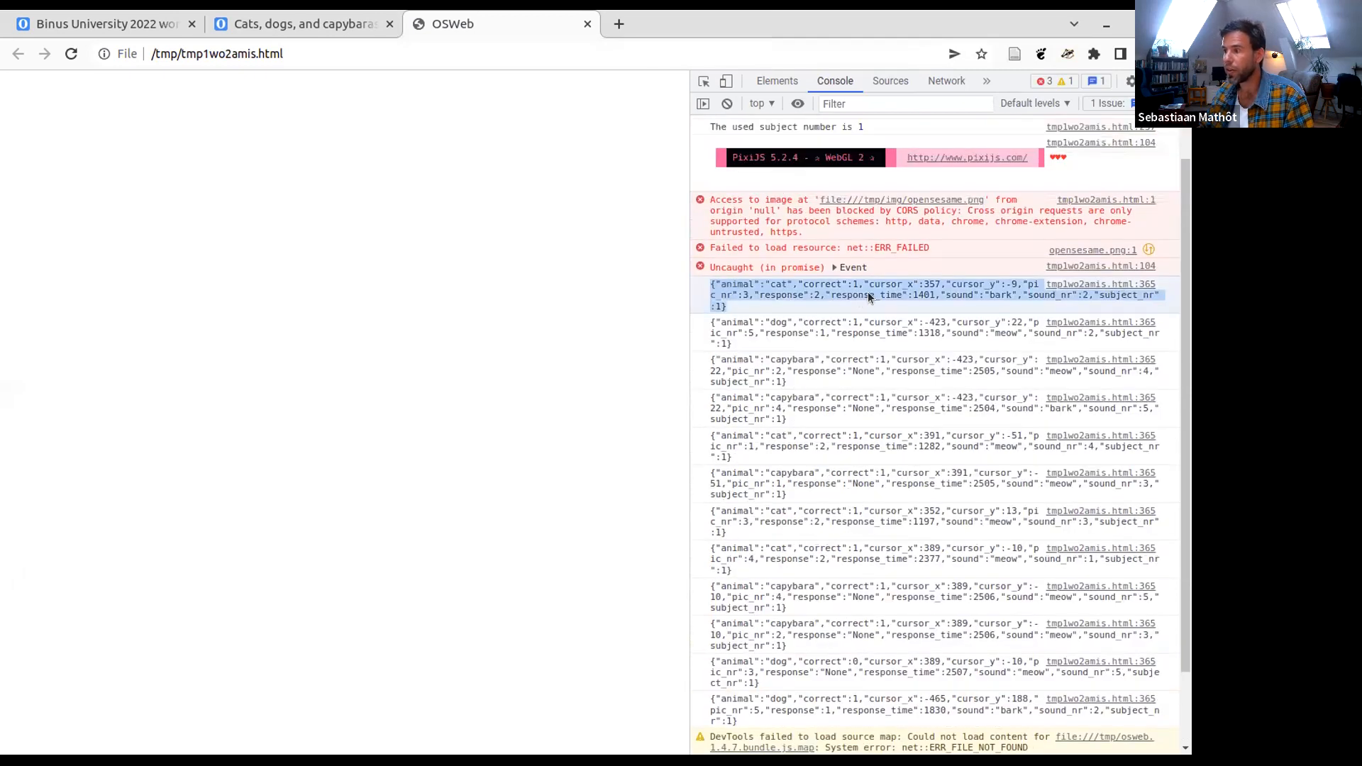
{"action": "left_click", "coordinate": [858, 298]}
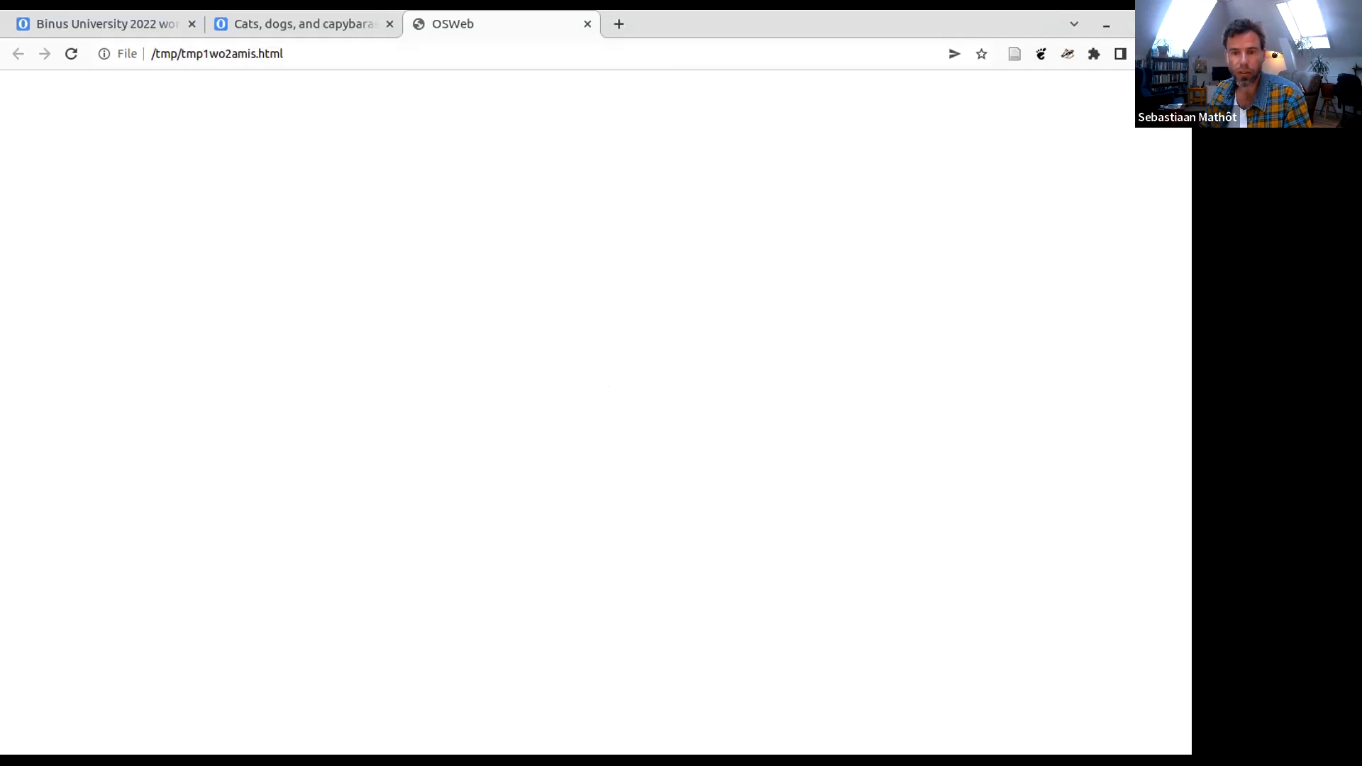
- Review the Day 2 online experiments programme on the Binus University 2022 workshop page
{"action": "key", "text": "alt+Tab"}
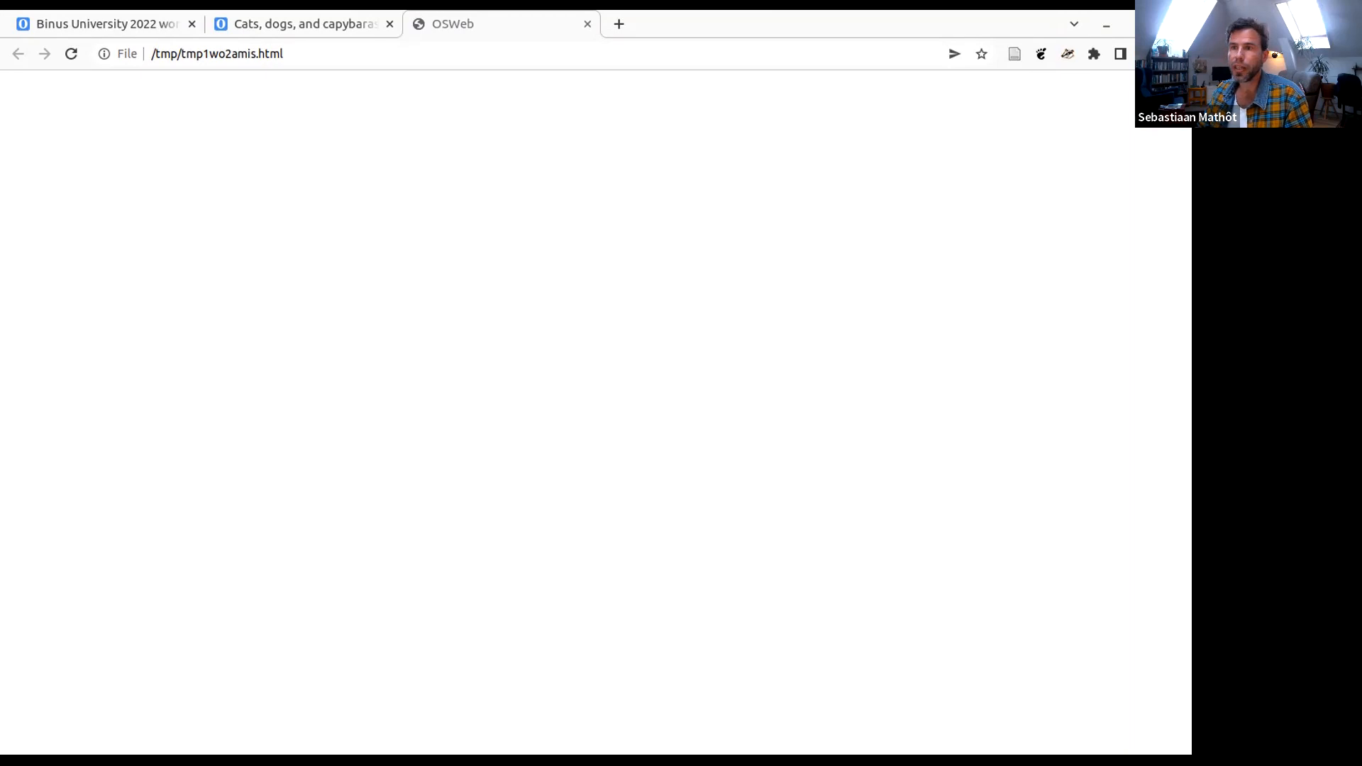
{"action": "left_click", "coordinate": [28, 24]}
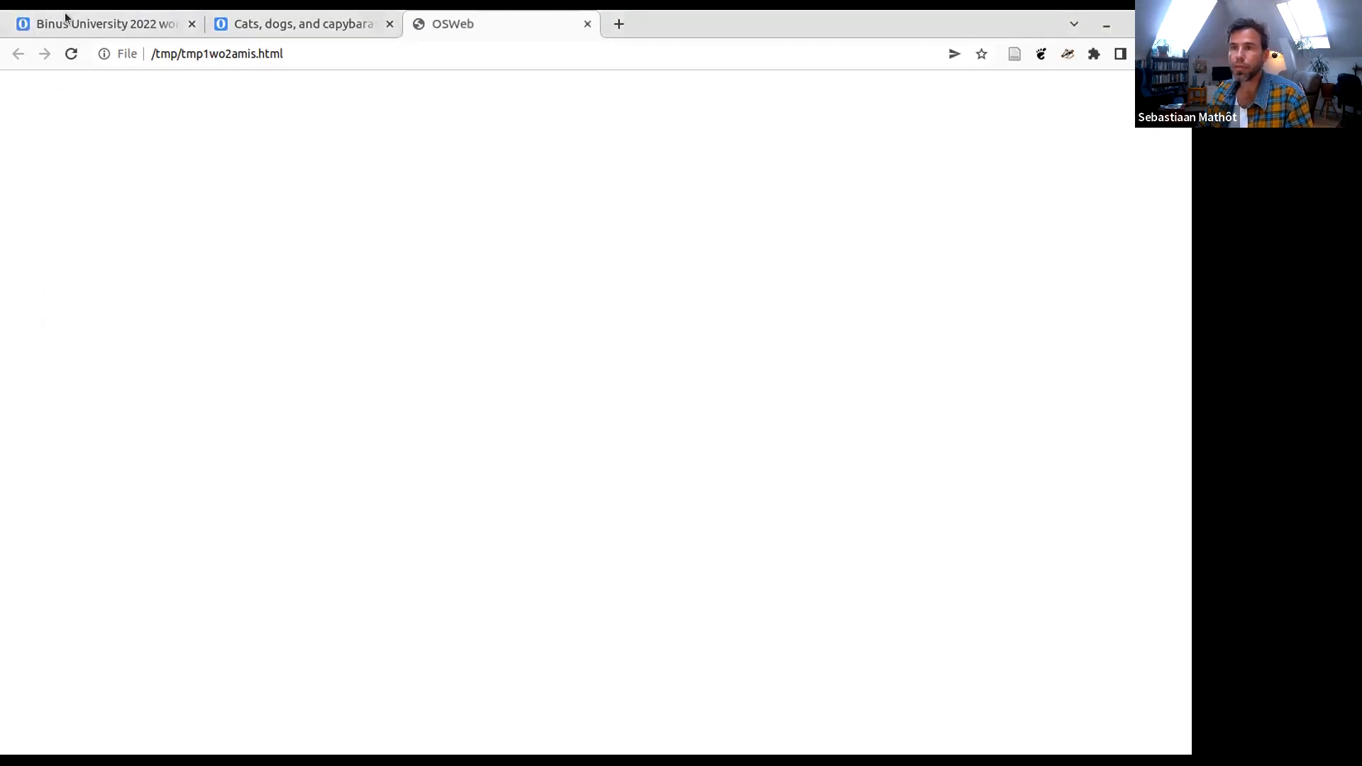
{"action": "scroll", "coordinate": [553, 666], "scroll_direction": "down", "scroll_amount": 20}
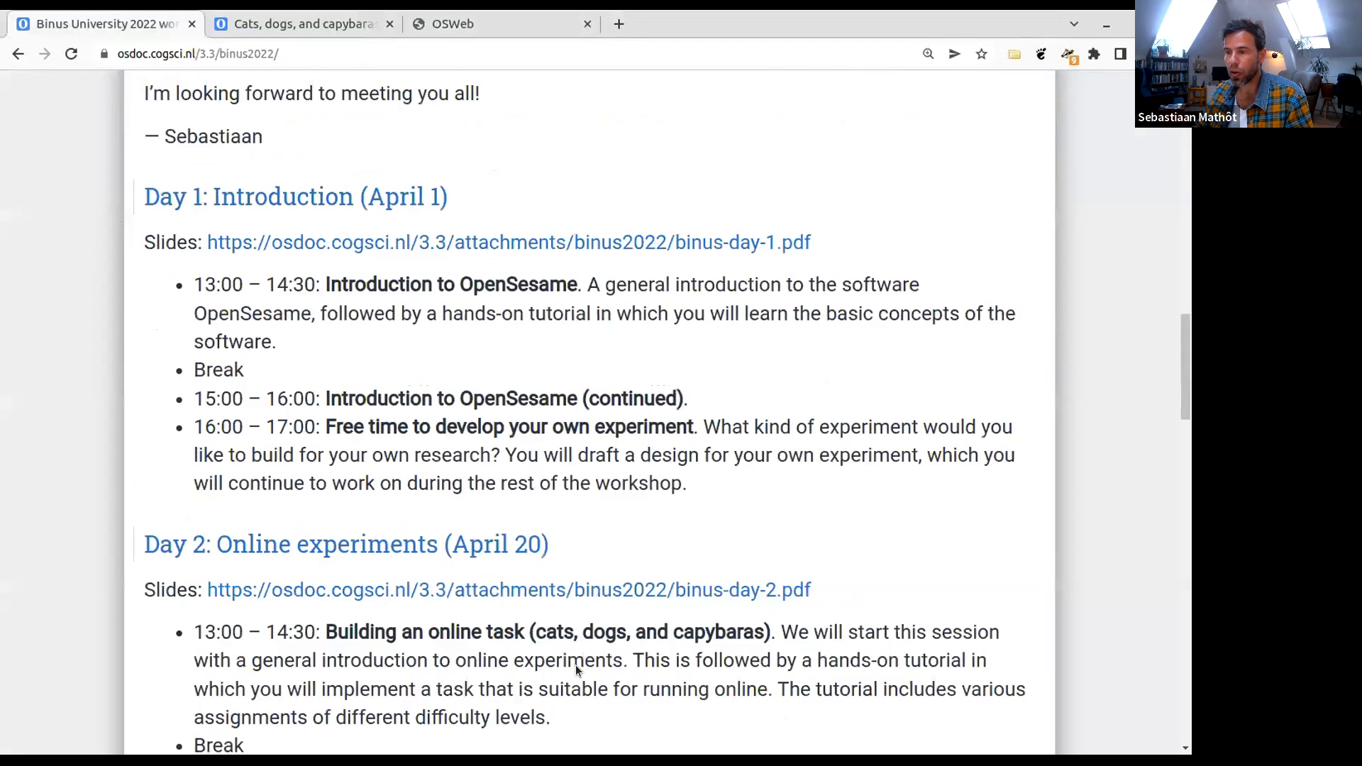
{"action": "scroll", "coordinate": [575, 662], "scroll_direction": "down", "scroll_amount": 8}
{"action": "scroll", "coordinate": [310, 249], "scroll_direction": "up", "scroll_amount": 3}
{"action": "scroll", "coordinate": [310, 249], "scroll_direction": "up", "scroll_amount": 1}
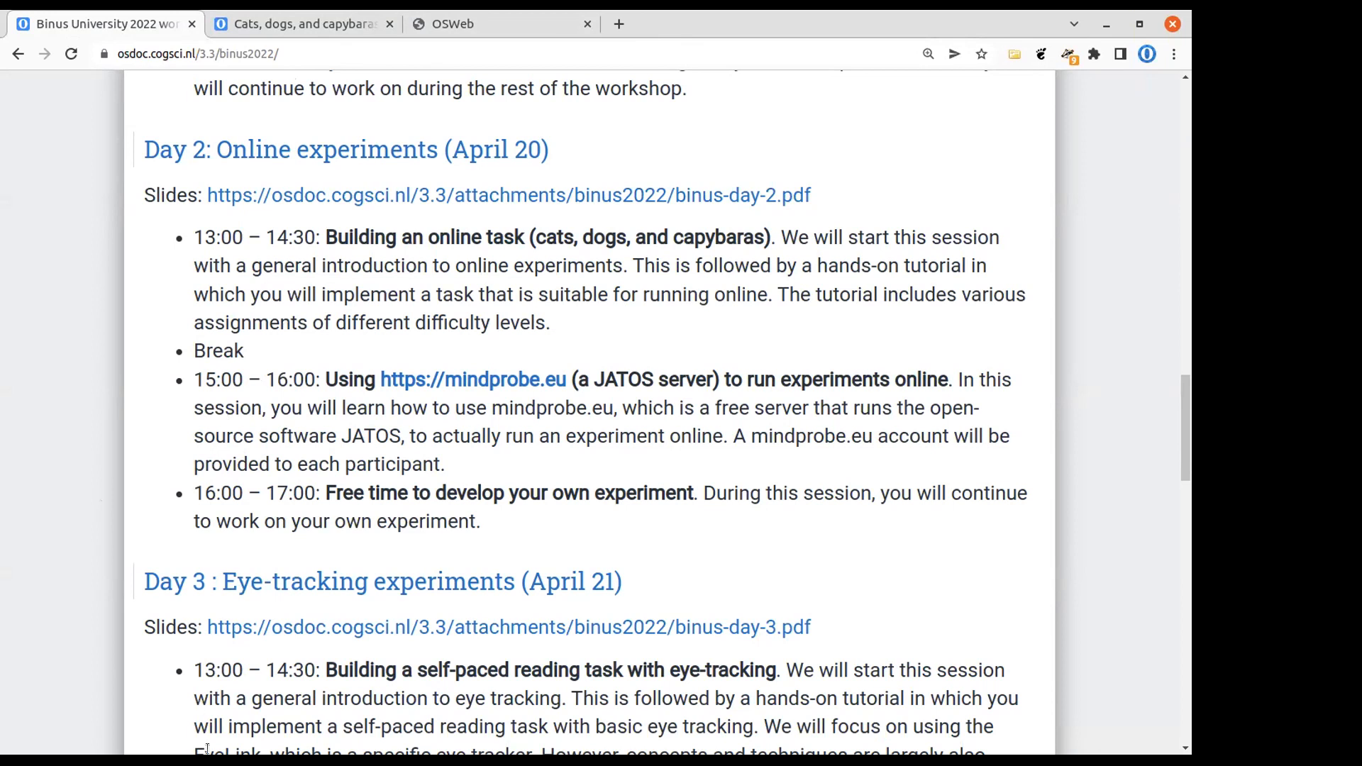
- Read the mindprobe.eu home page for what the server offers and how to request an account
{"action": "key", "text": "alt+Tab"}
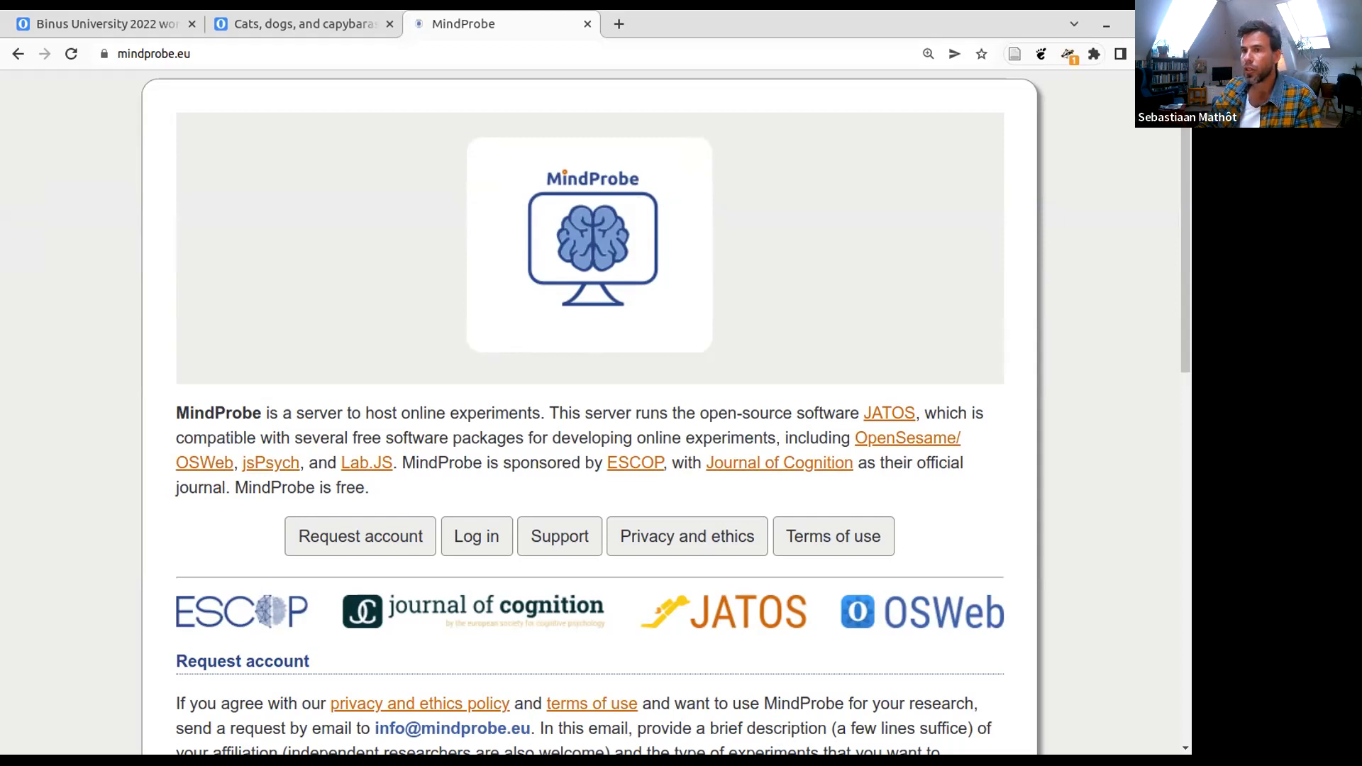
{"action": "left_click", "coordinate": [197, 51]}
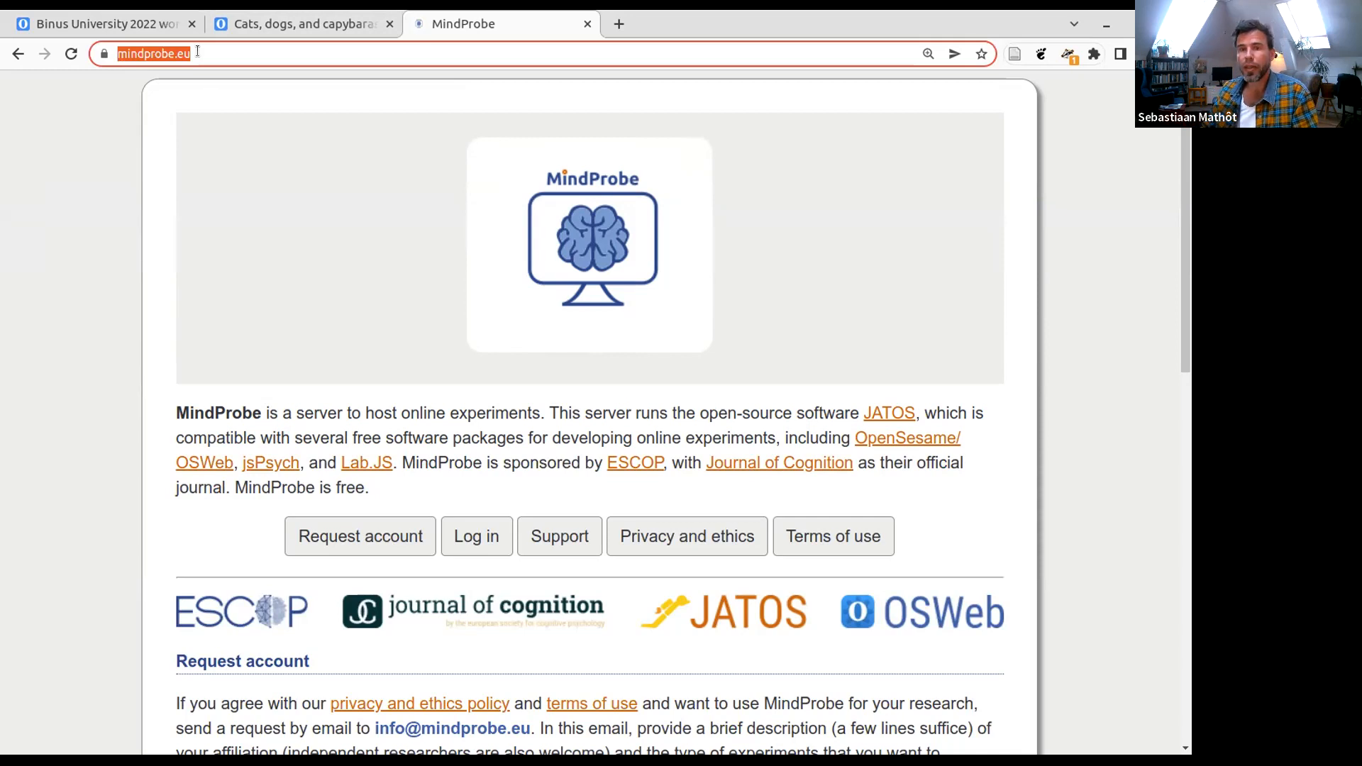
{"action": "left_click", "coordinate": [528, 435]}
{"action": "scroll", "coordinate": [532, 452], "scroll_direction": "down", "scroll_amount": 1}
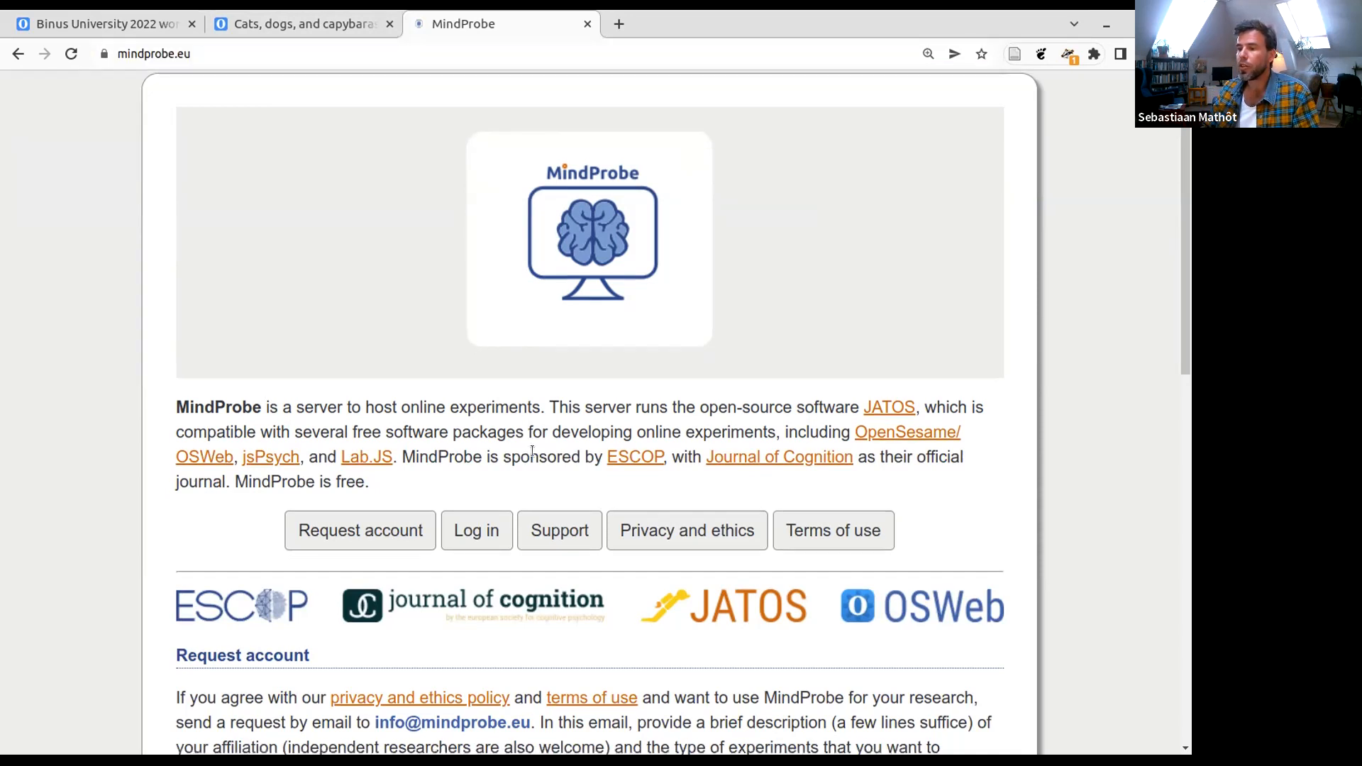
{"action": "scroll", "coordinate": [532, 452], "scroll_direction": "down", "scroll_amount": 2}
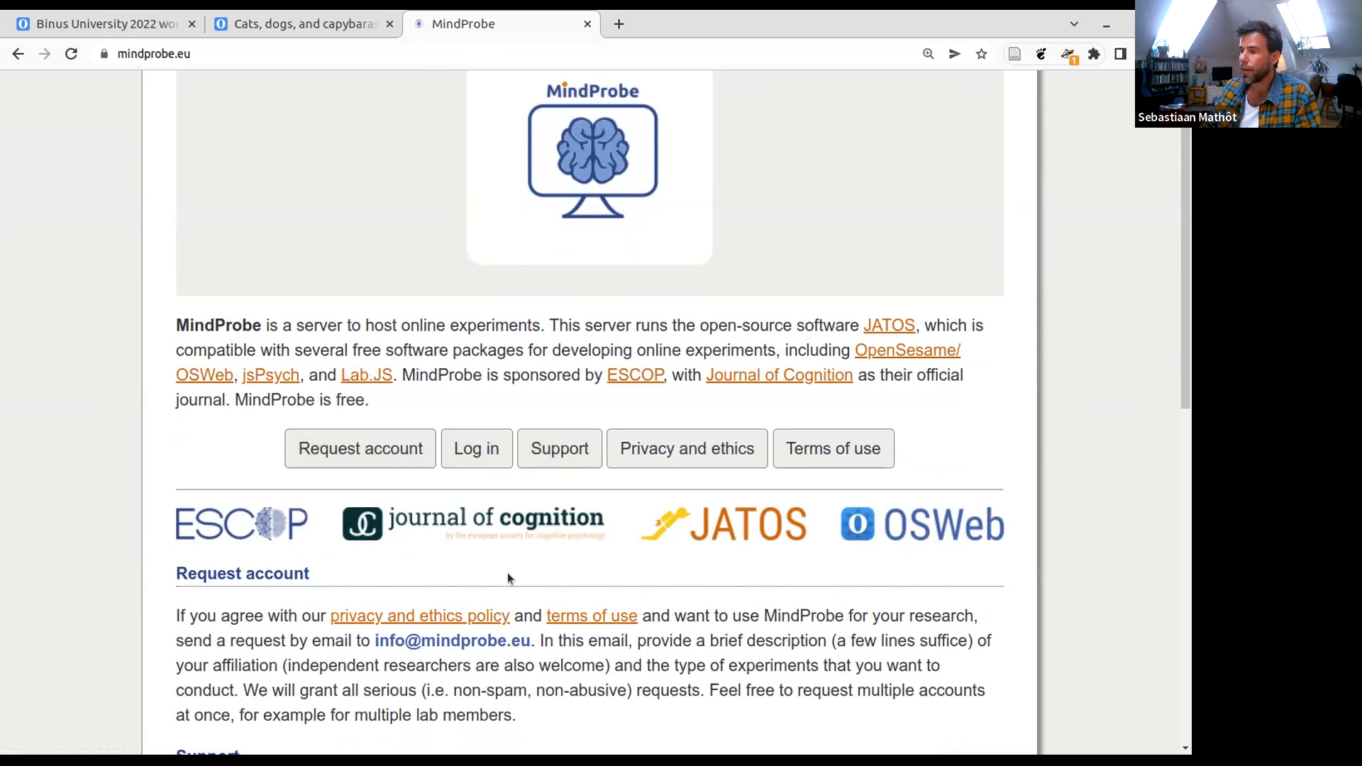
{"action": "scroll", "coordinate": [508, 570], "scroll_direction": "down", "scroll_amount": 1}
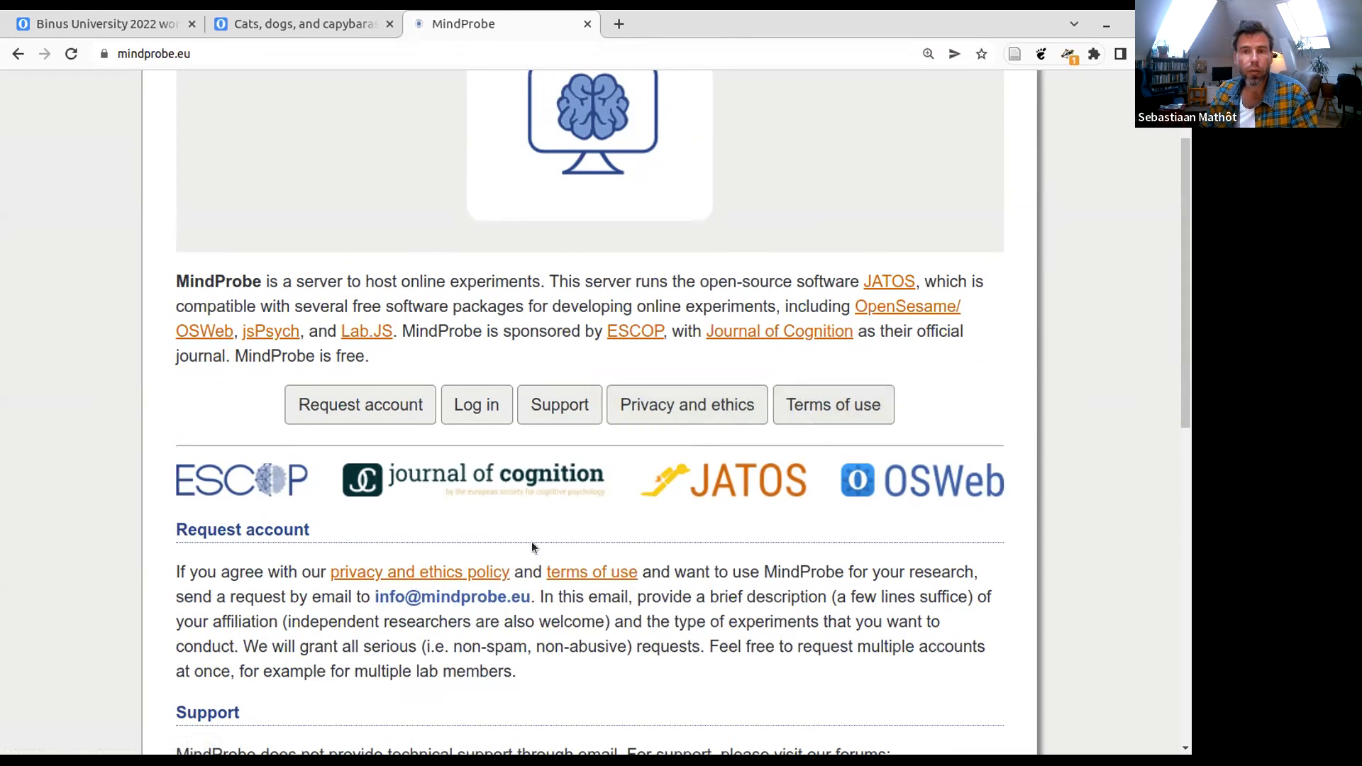
{"action": "scroll", "coordinate": [531, 543], "scroll_direction": "down", "scroll_amount": 1}
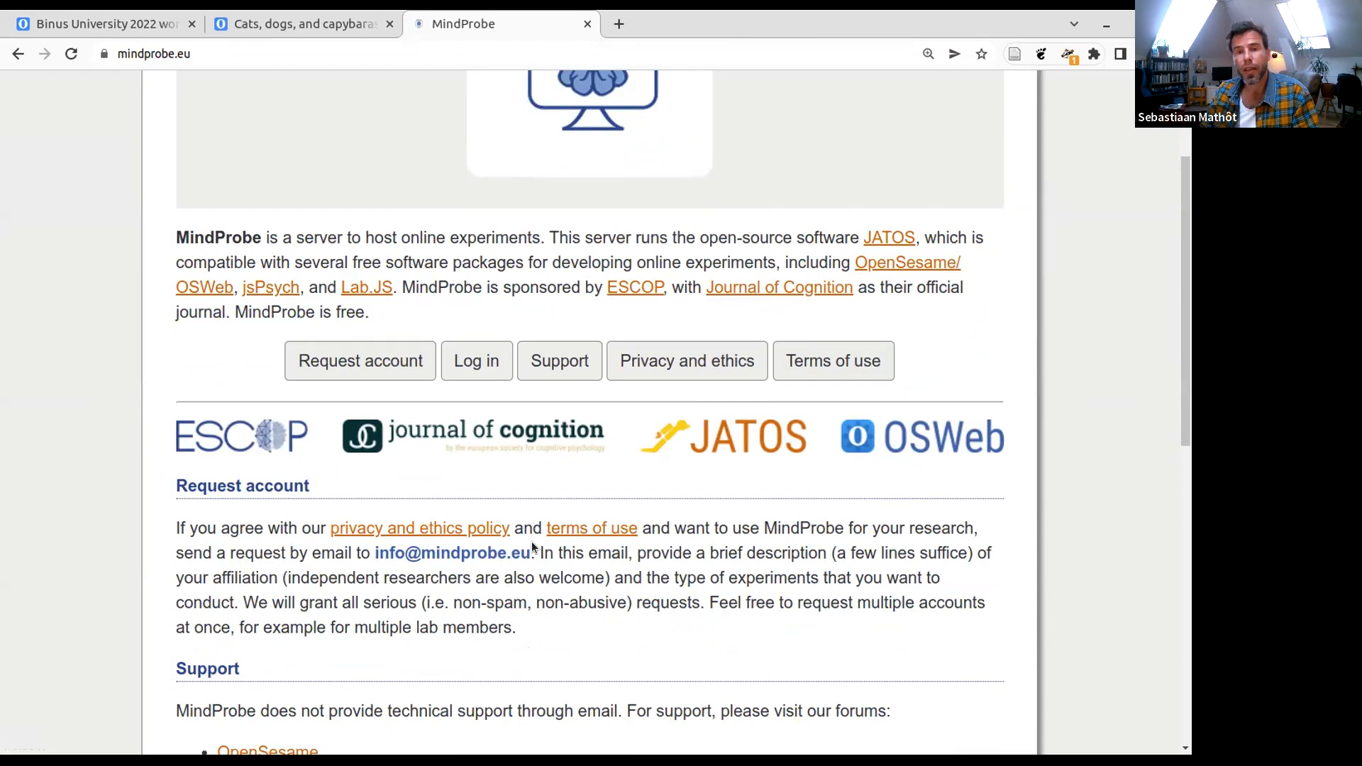
{"action": "scroll", "coordinate": [532, 546], "scroll_direction": "up", "scroll_amount": 3}
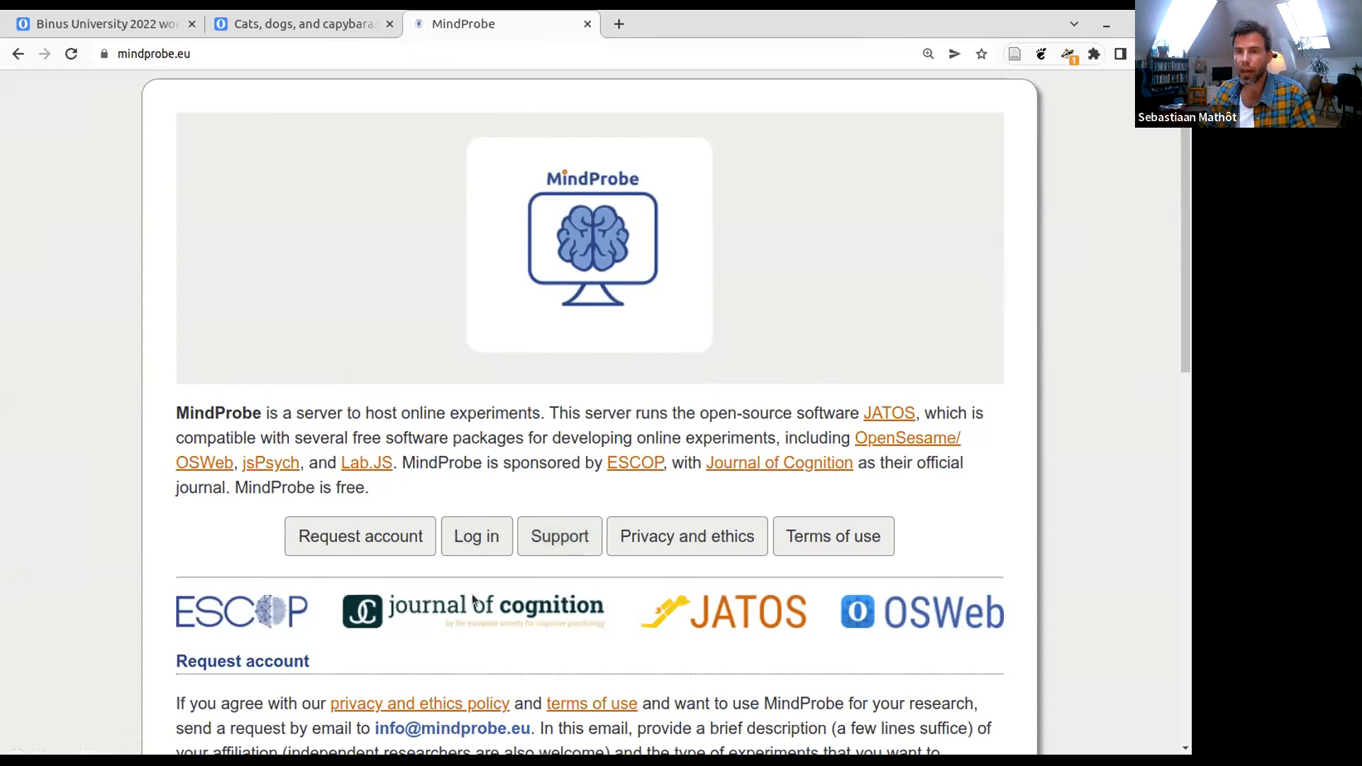
- Log in to the MindProbe JATOS server with the prefilled account credentials
{"action": "scroll", "coordinate": [471, 596], "scroll_direction": "down", "scroll_amount": 3}
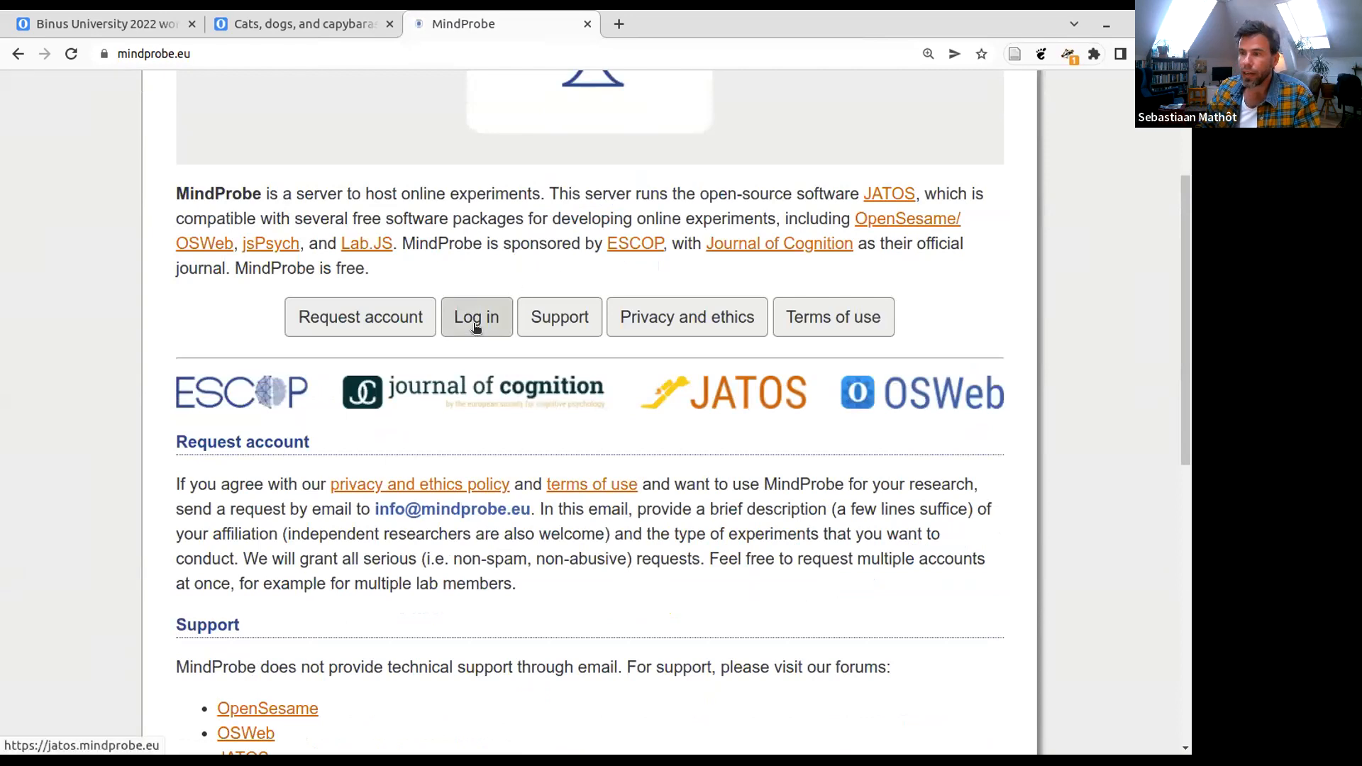
{"action": "left_click", "coordinate": [474, 323]}
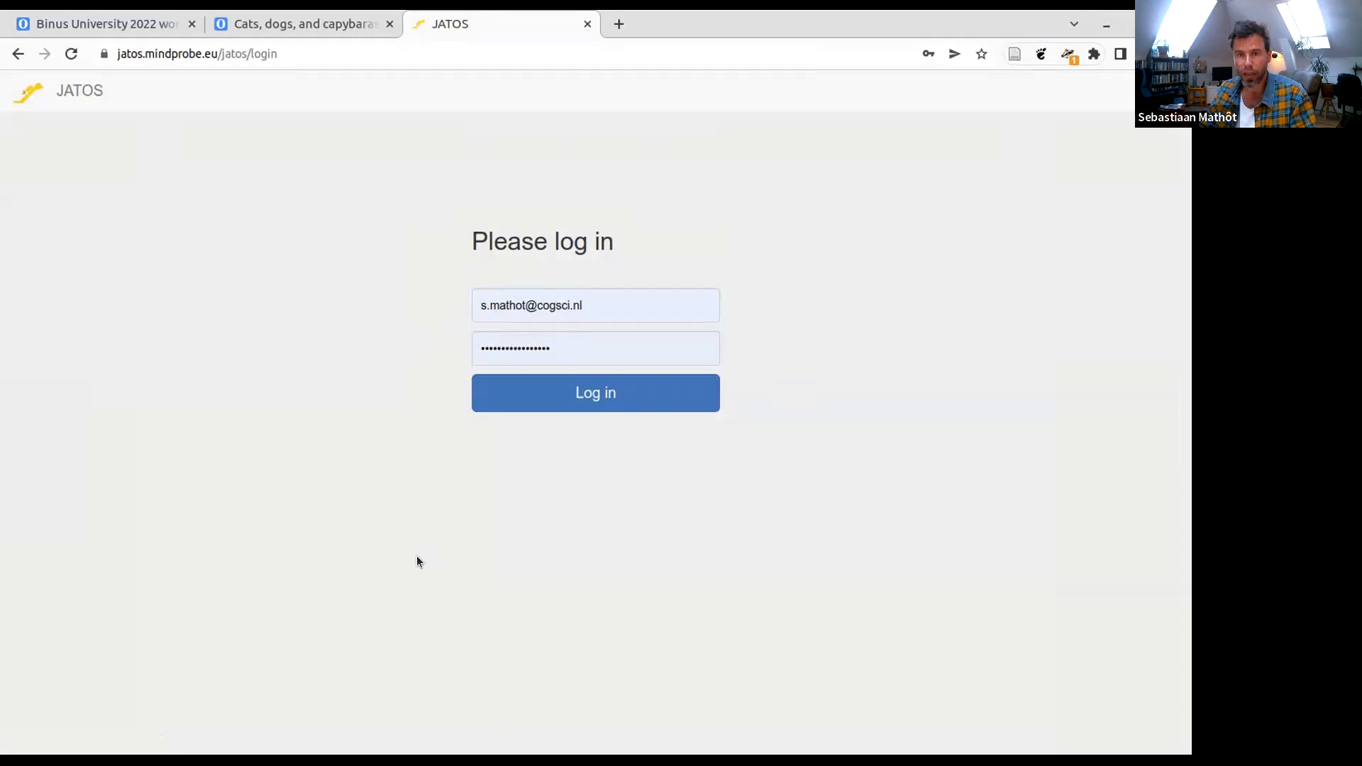
{"action": "left_click", "coordinate": [585, 402]}
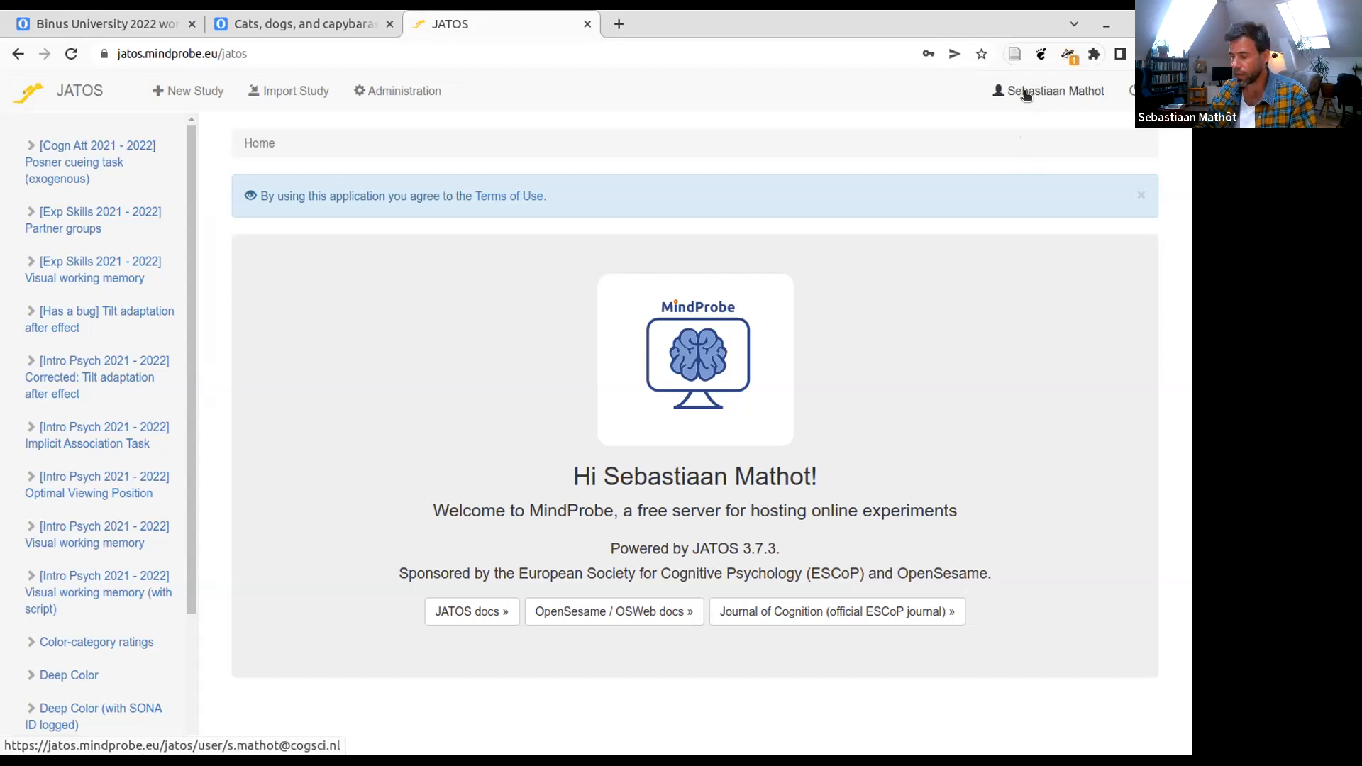
{"action": "key", "text": "ctrl+plus"}
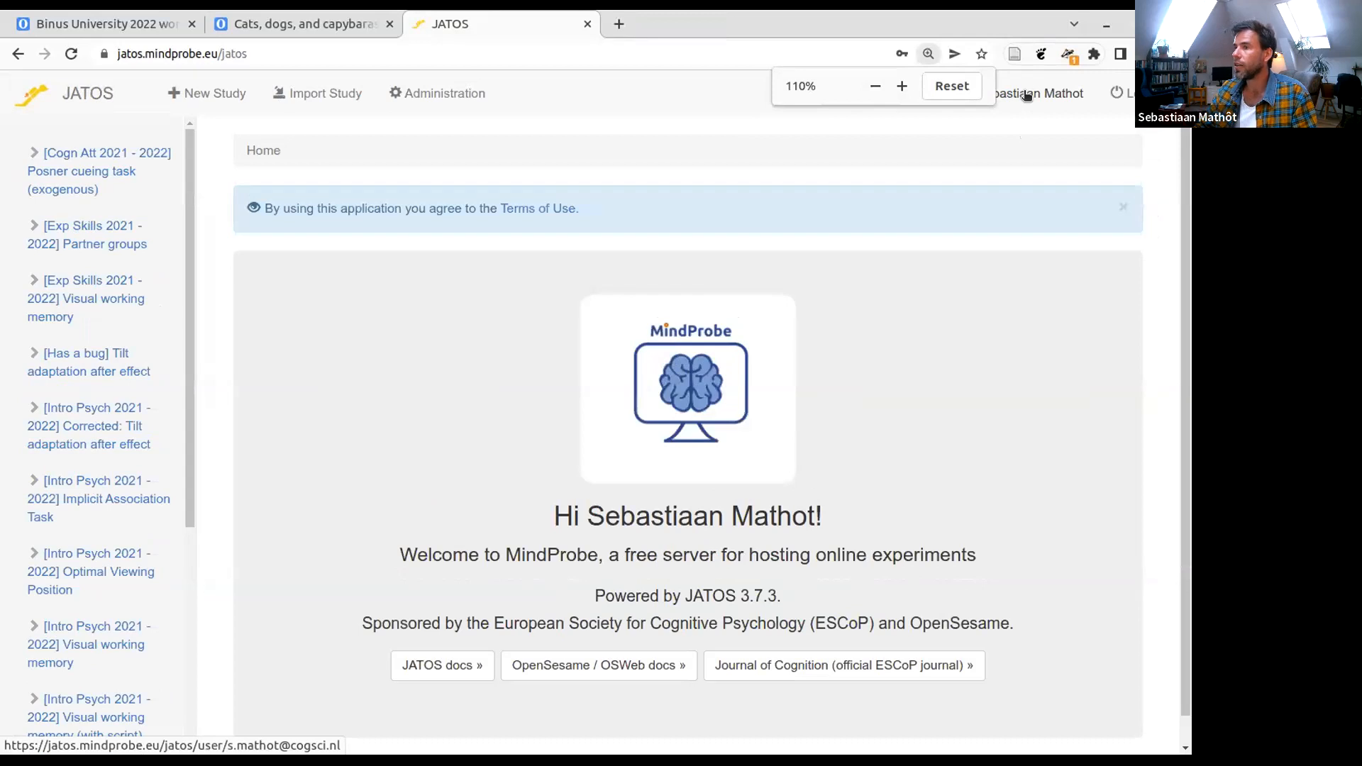
- View the account's profile page and its Change Password form, cancel the form, and return to the JATOS home page
{"action": "key", "text": "ctrl+plus"}
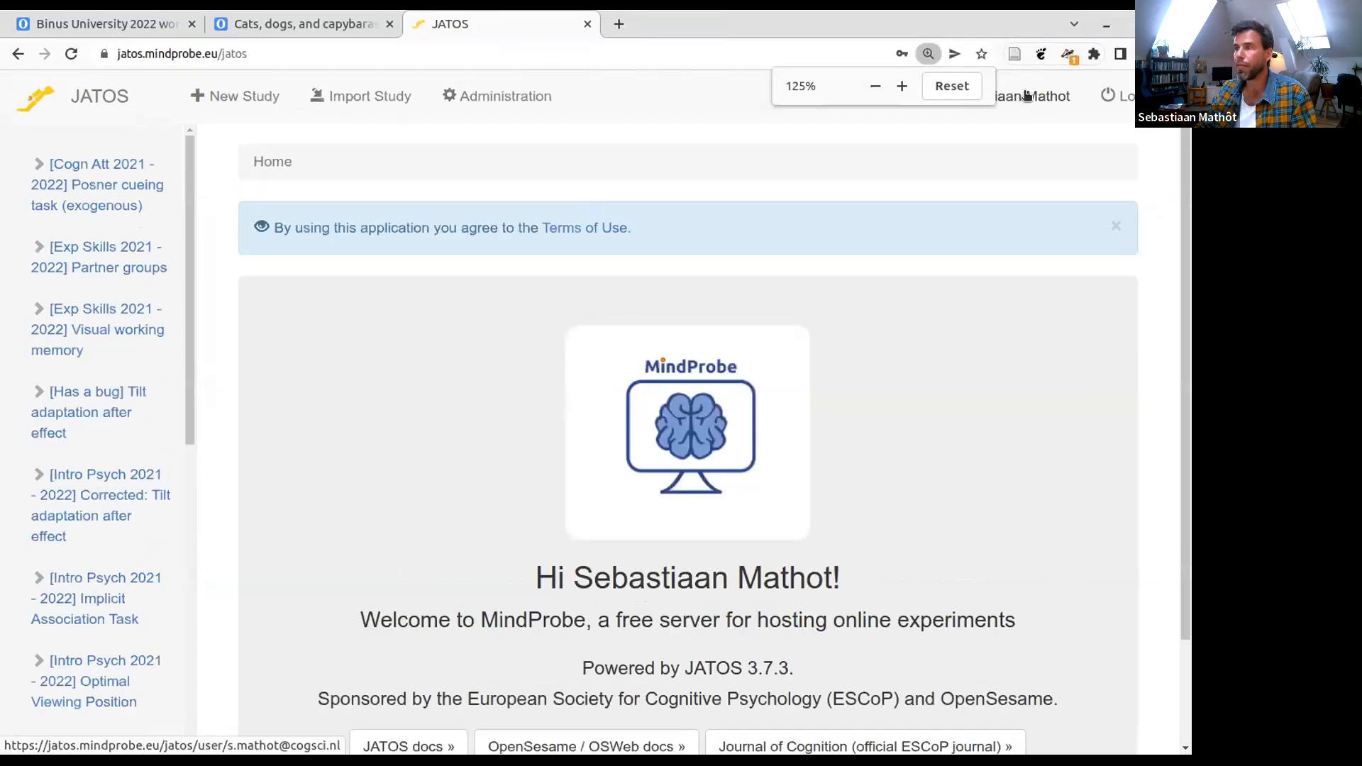
{"action": "left_click", "coordinate": [1027, 96]}
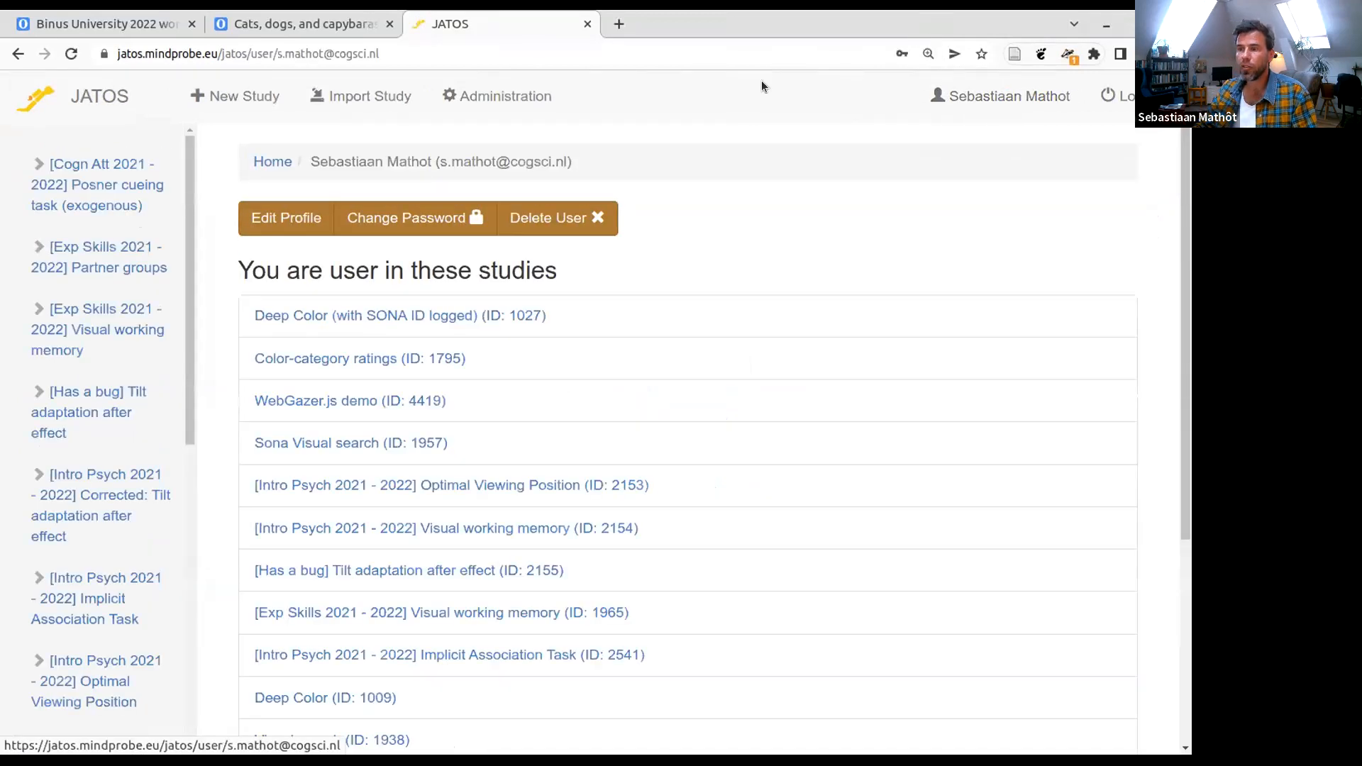
{"action": "left_click", "coordinate": [403, 217]}
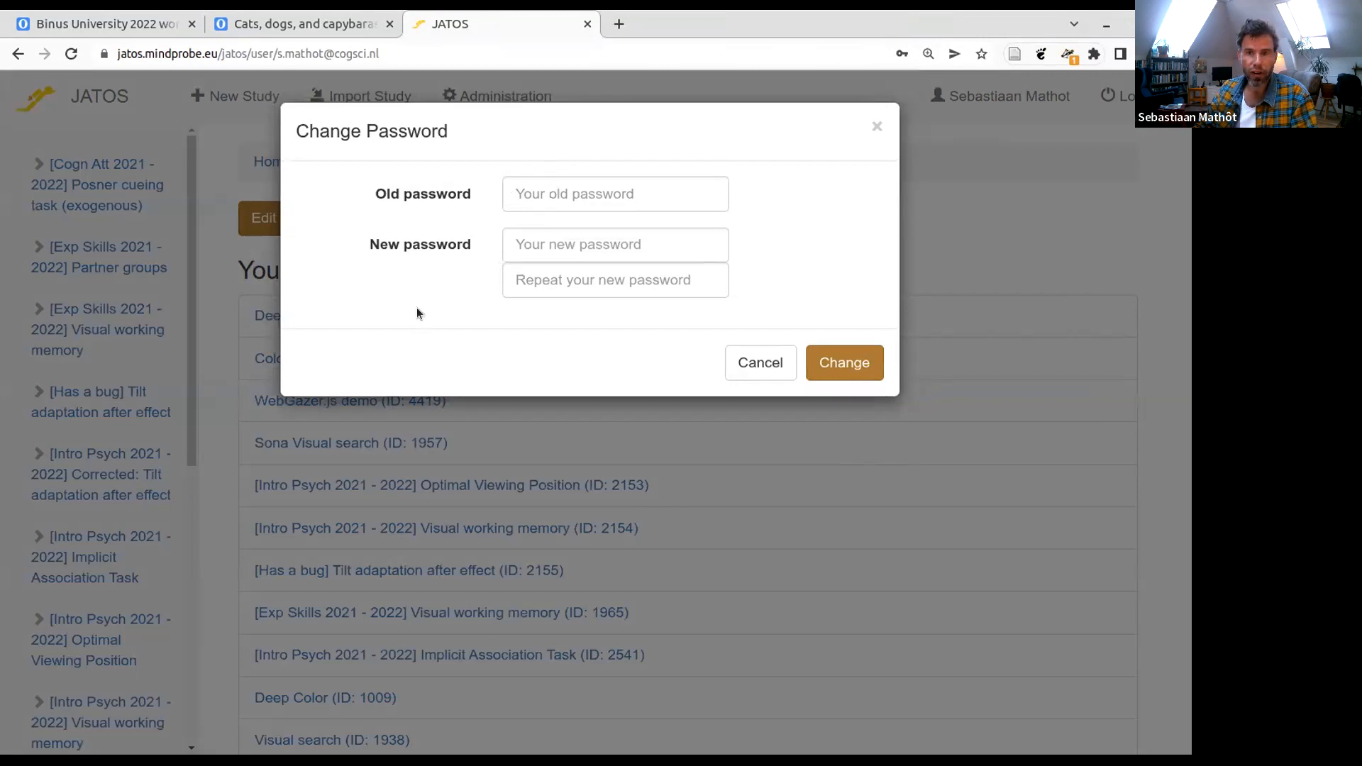
{"action": "left_click", "coordinate": [763, 362]}
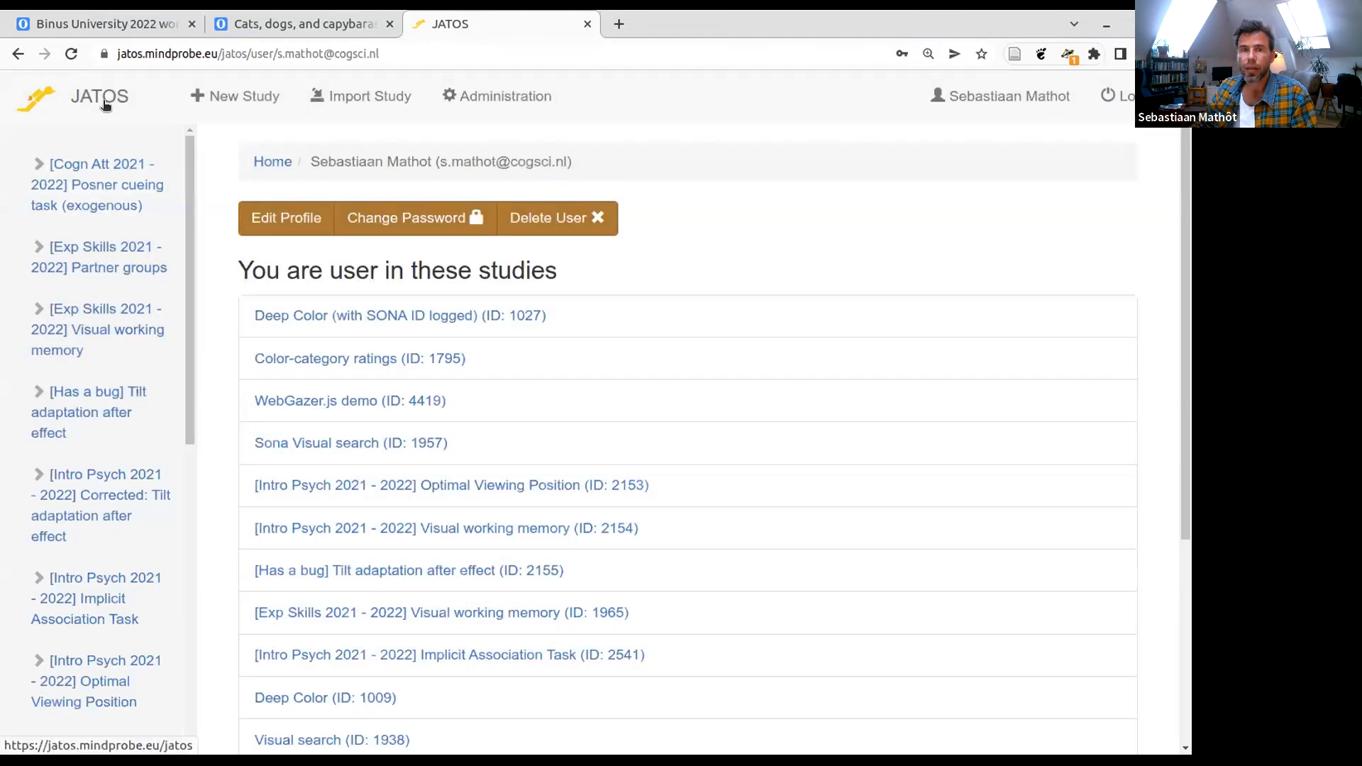
{"action": "left_click", "coordinate": [99, 97]}
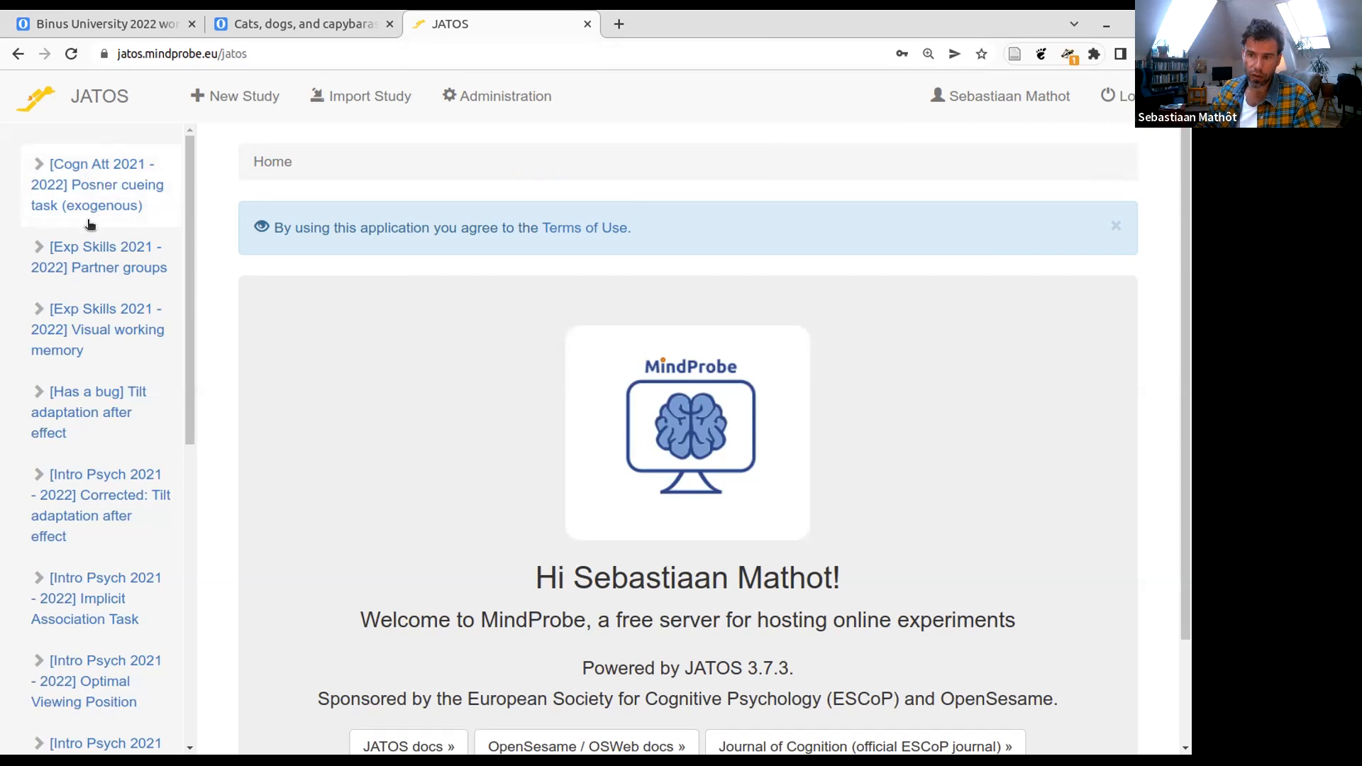
- Find the Visual search study in the list of studies and open it
{"action": "left_click_drag", "start_coordinate": [193, 390], "coordinate": [233, 201]}
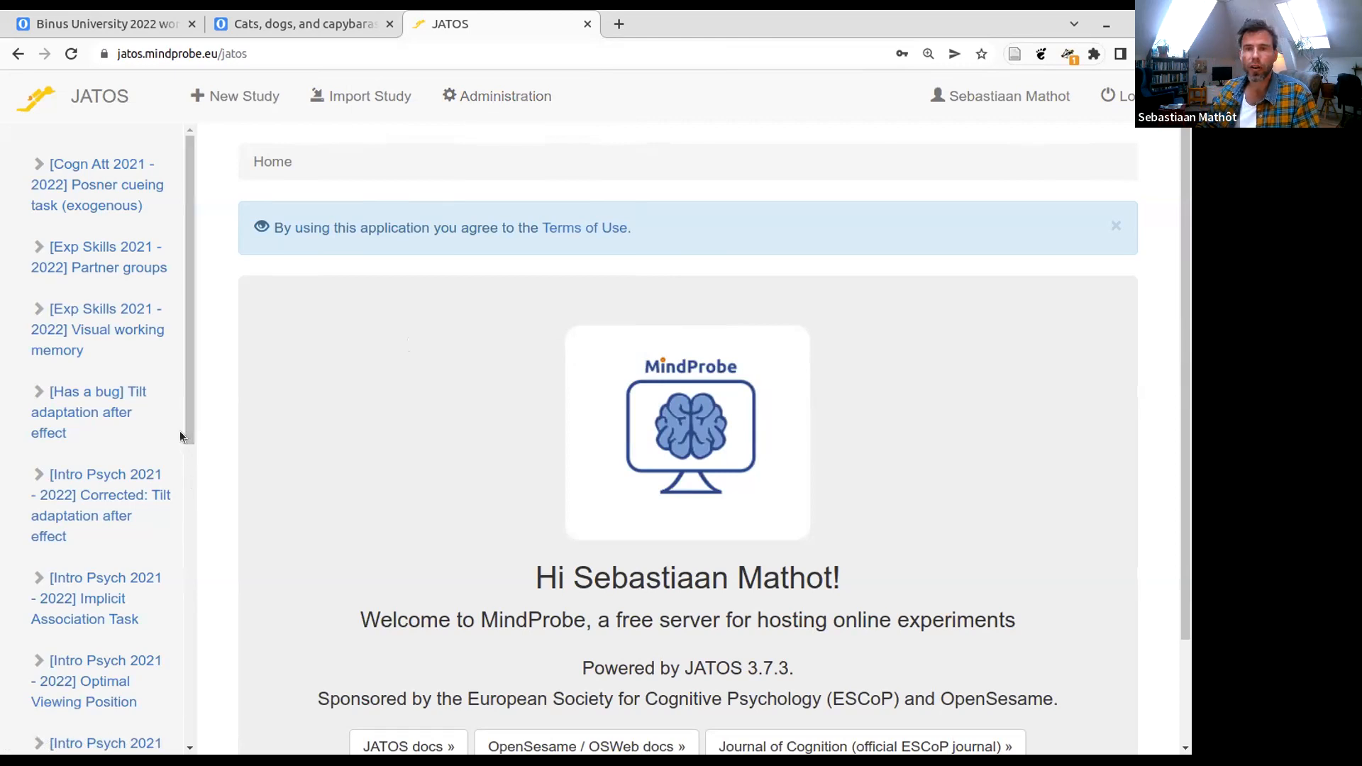
{"action": "left_click_drag", "start_coordinate": [186, 398], "coordinate": [167, 700]}
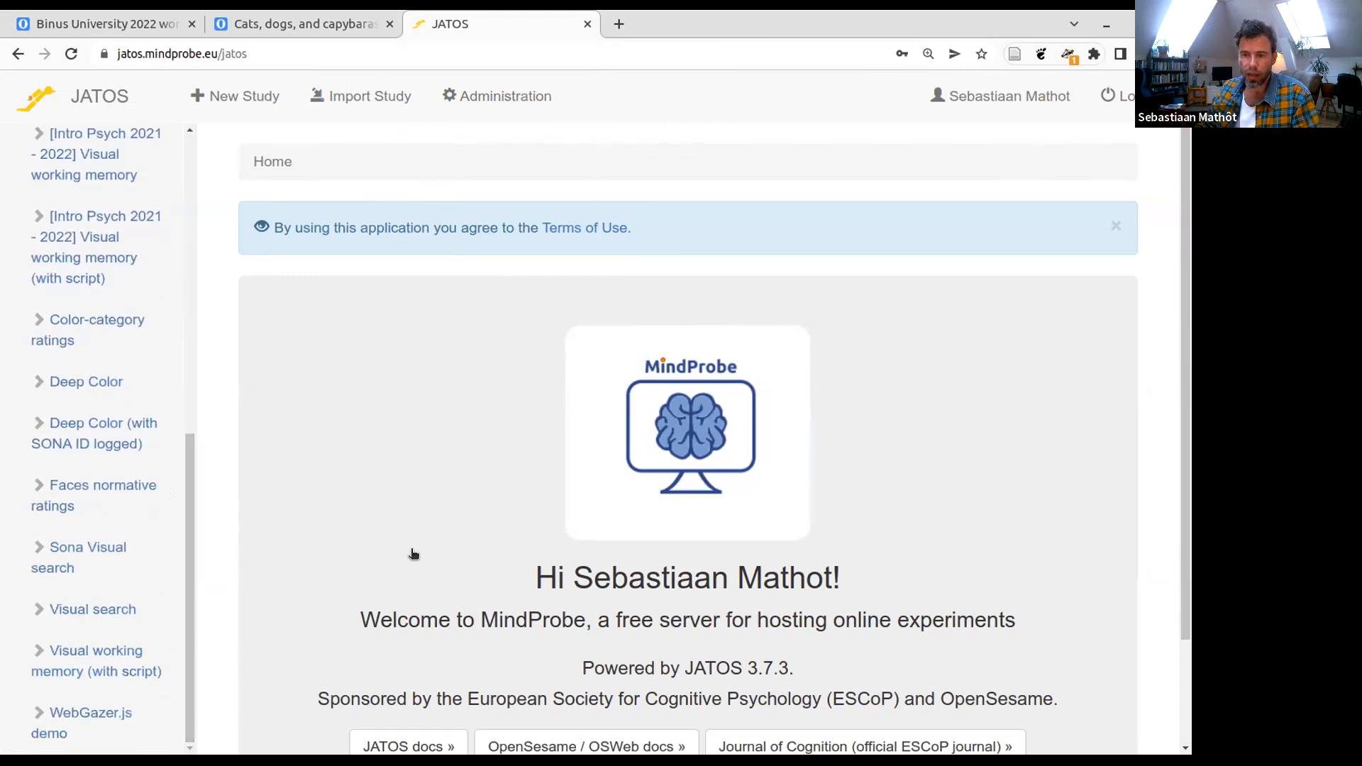
{"action": "left_click", "coordinate": [93, 610]}
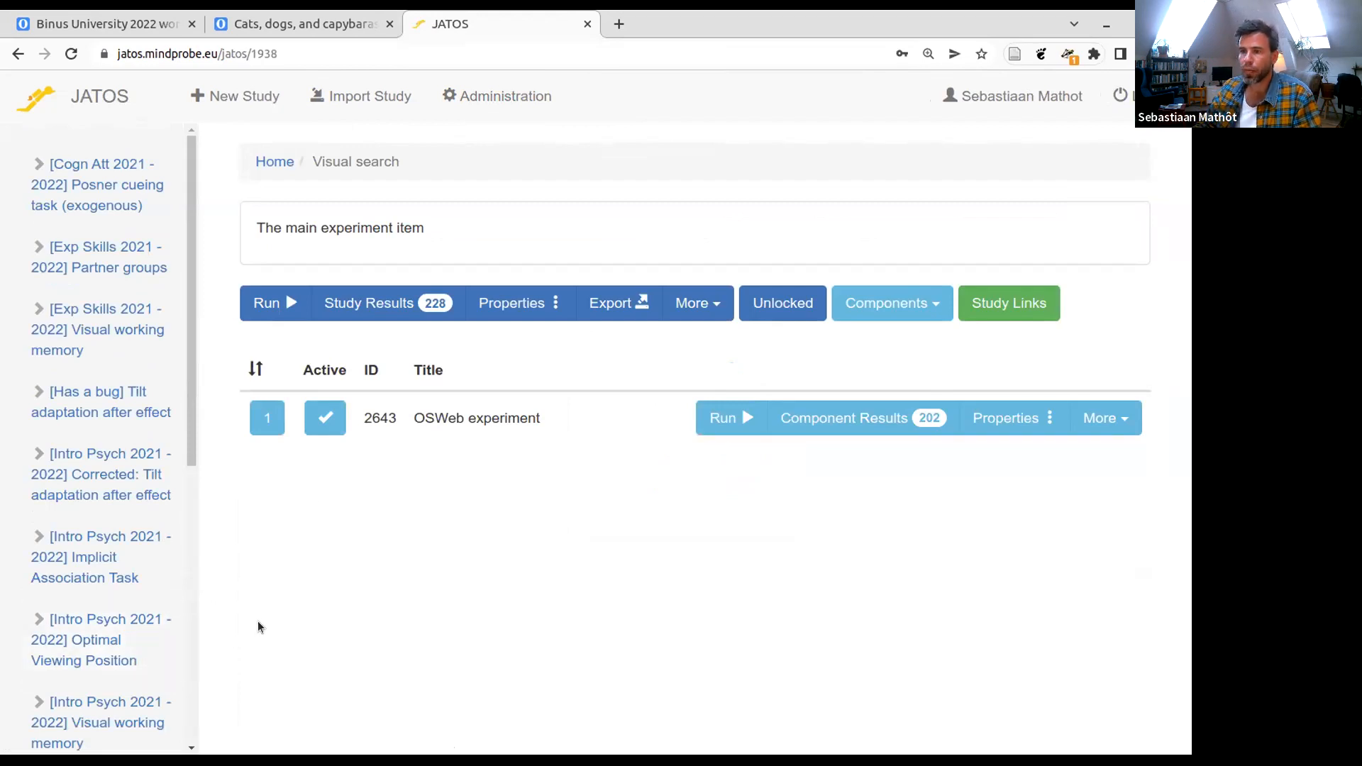
- Run the Visual search study as a JATOS worker up to its instructions screen, and abort the experiment there
{"action": "left_click", "coordinate": [269, 303]}
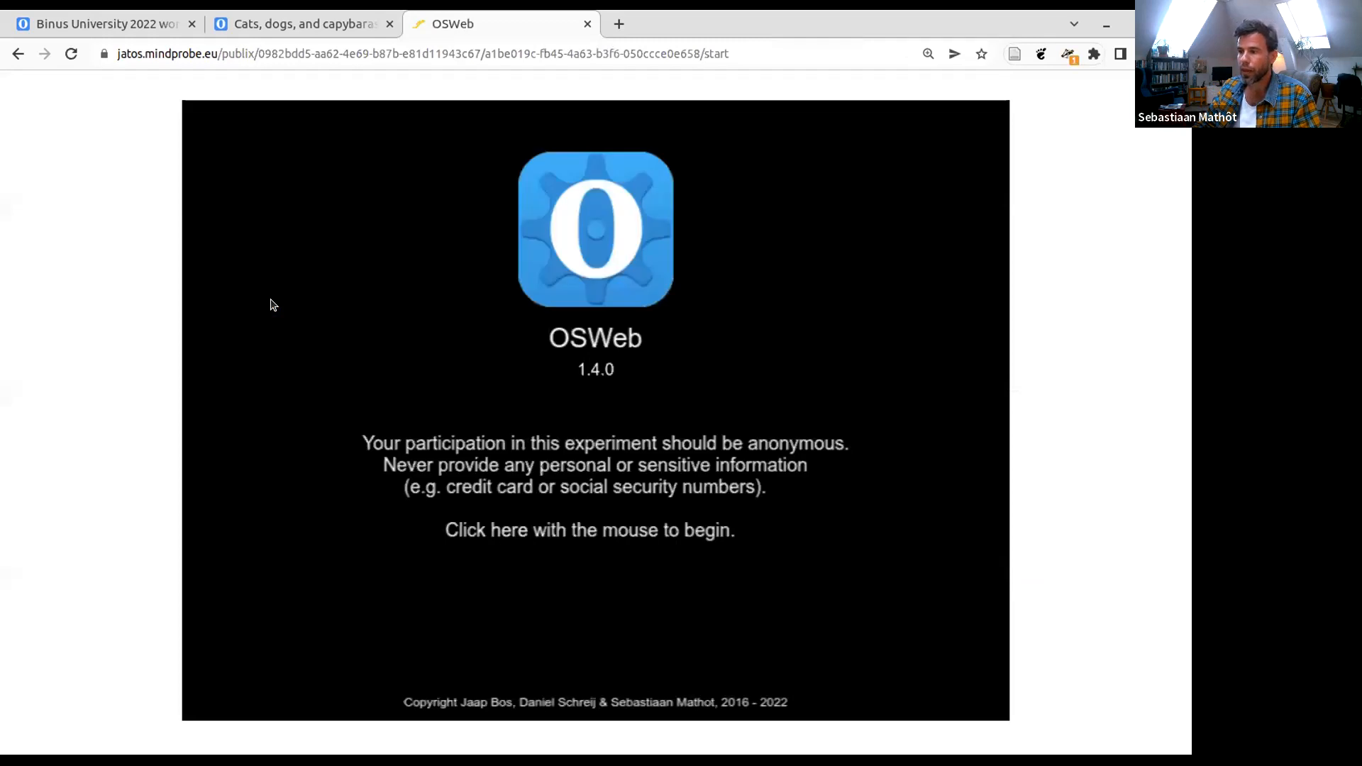
{"action": "left_click", "coordinate": [590, 468]}
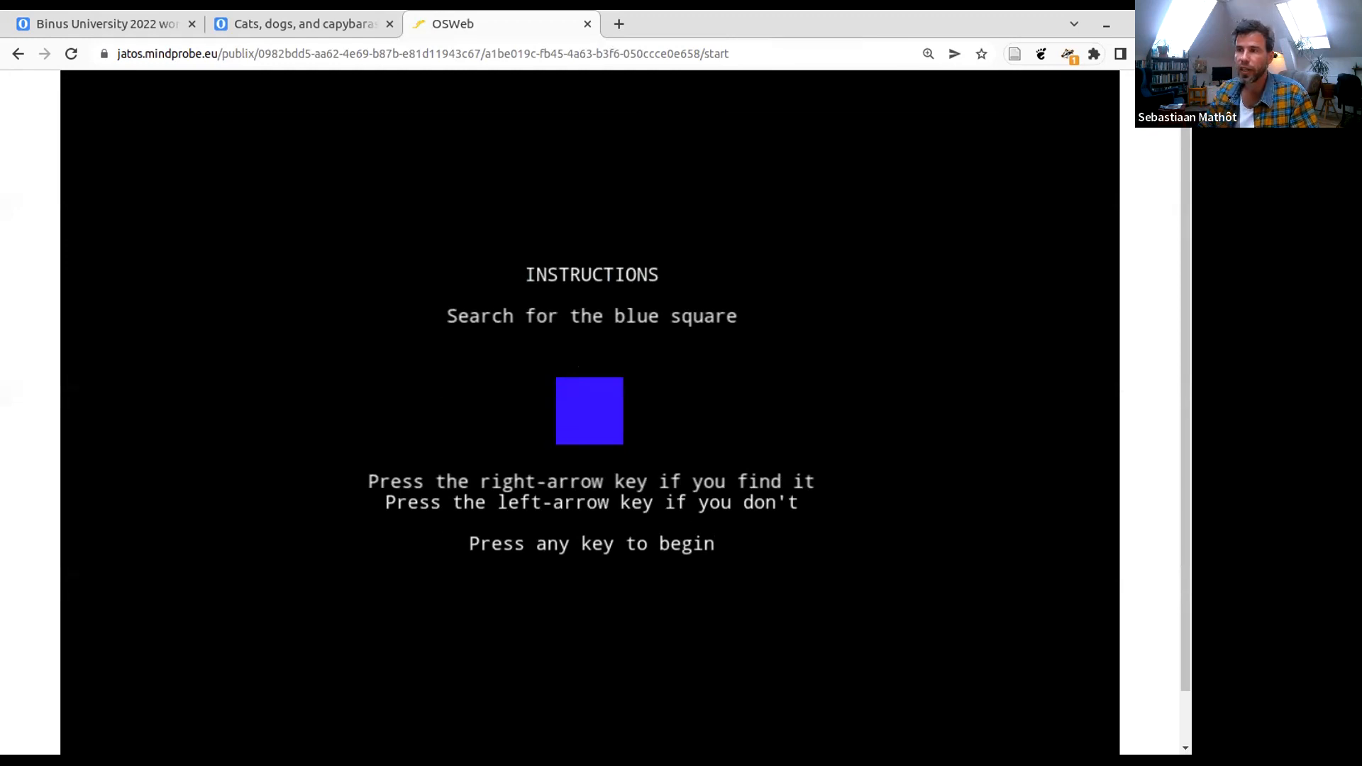
{"action": "key", "text": "Escape"}
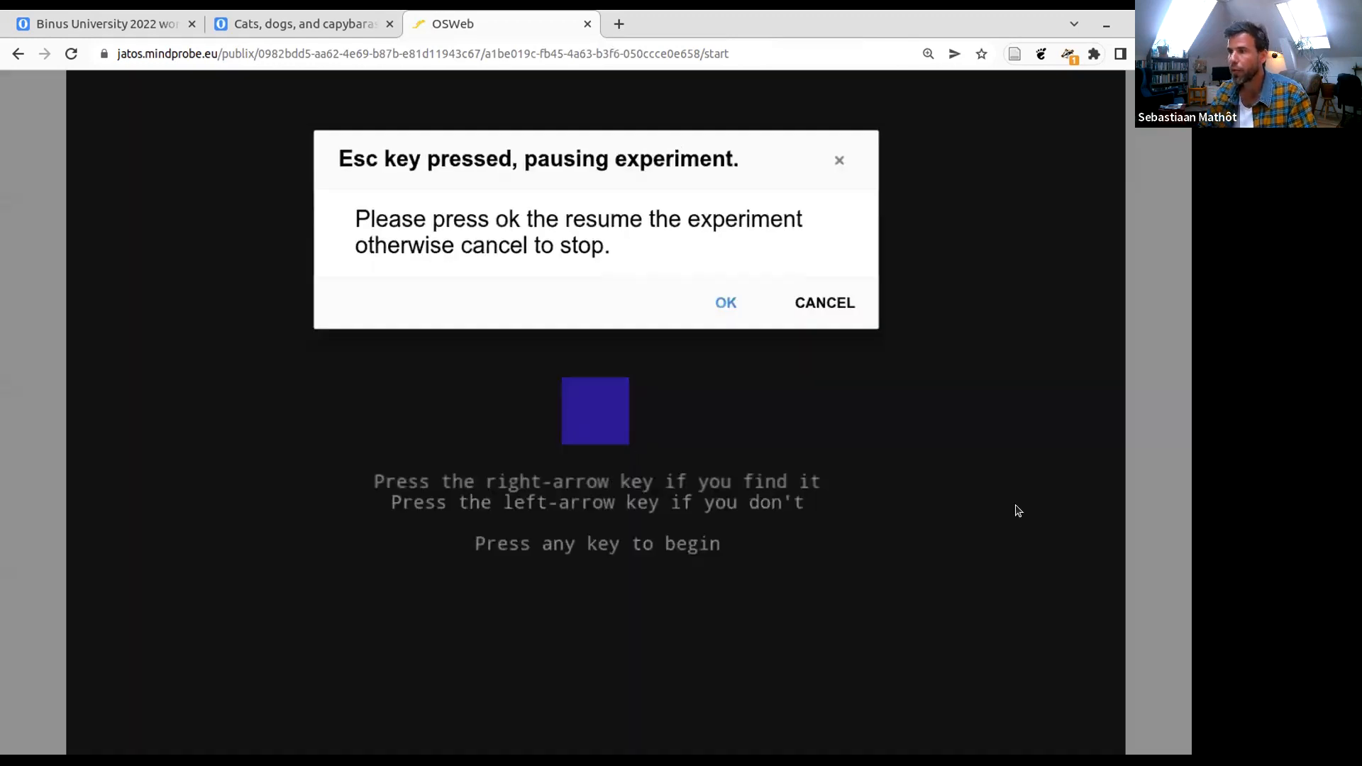
{"action": "left_click", "coordinate": [844, 301]}
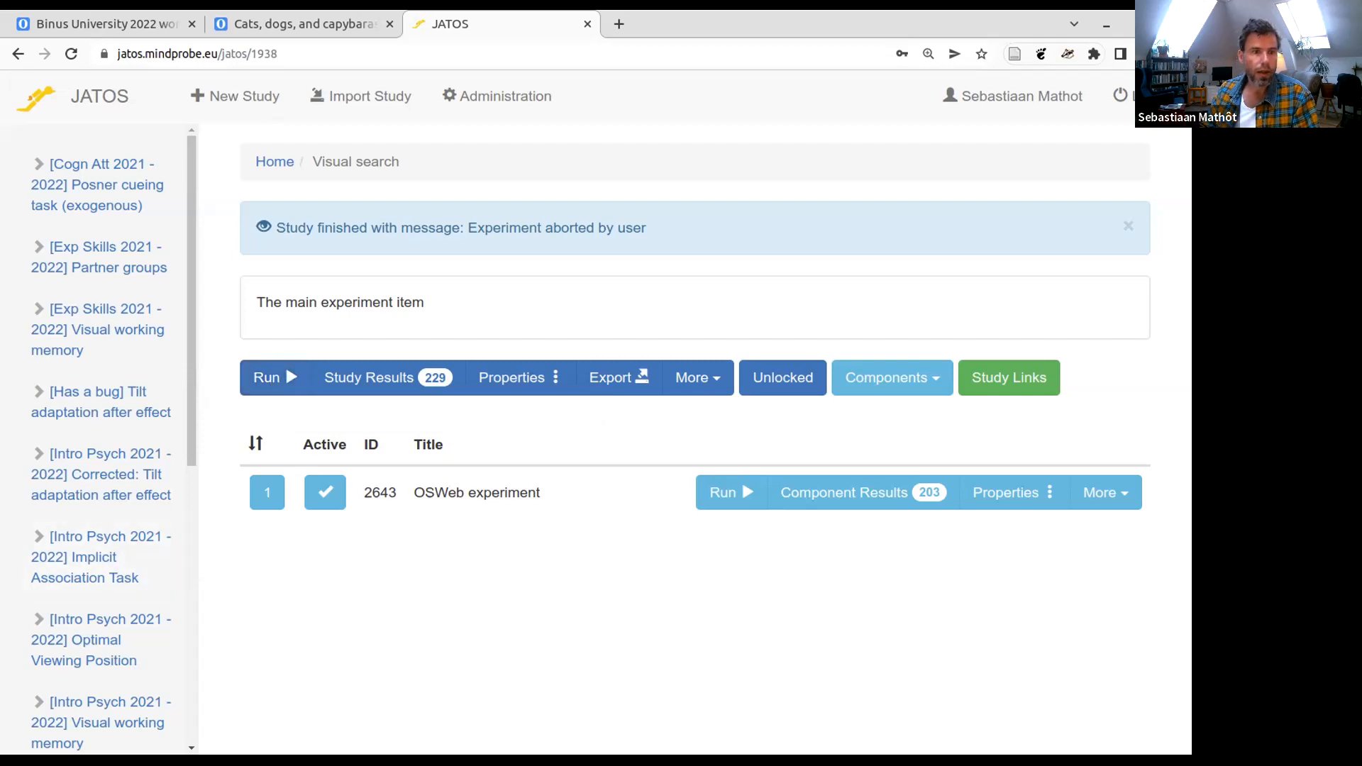
- Open the study results of Visual search and examine the recorded runs and their State column
{"action": "left_click", "coordinate": [371, 379]}
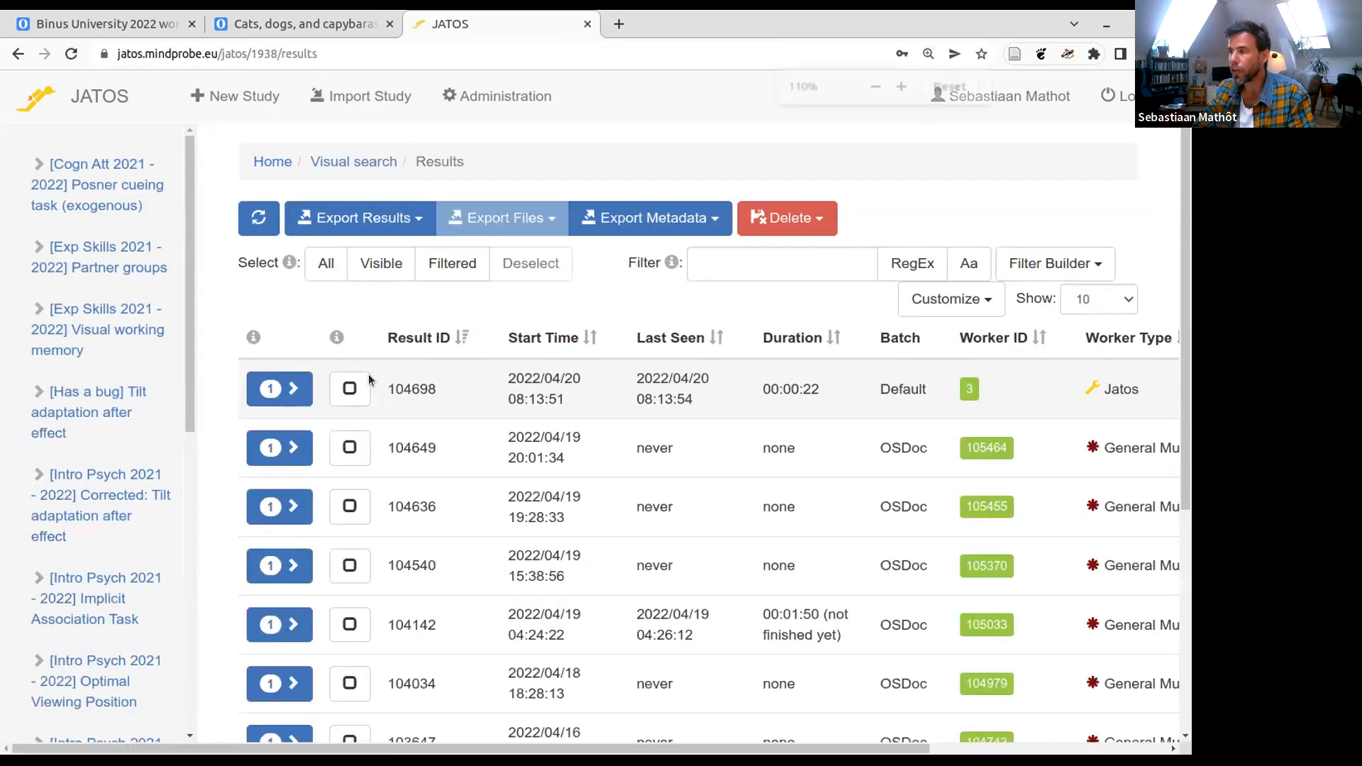
{"action": "key", "text": "ctrl+minus"}
{"action": "key", "text": "ctrl+minus"}
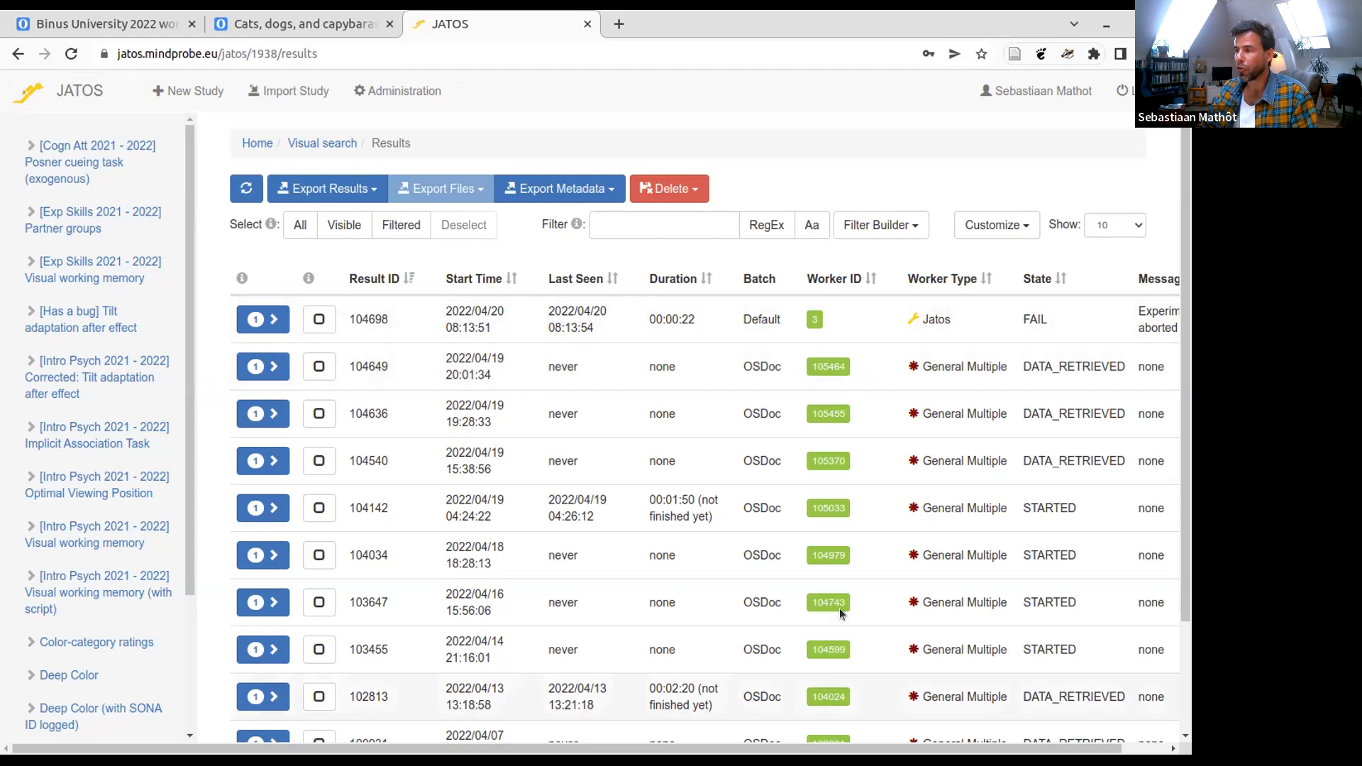
{"action": "scroll", "coordinate": [993, 461], "scroll_direction": "down", "scroll_amount": 1}
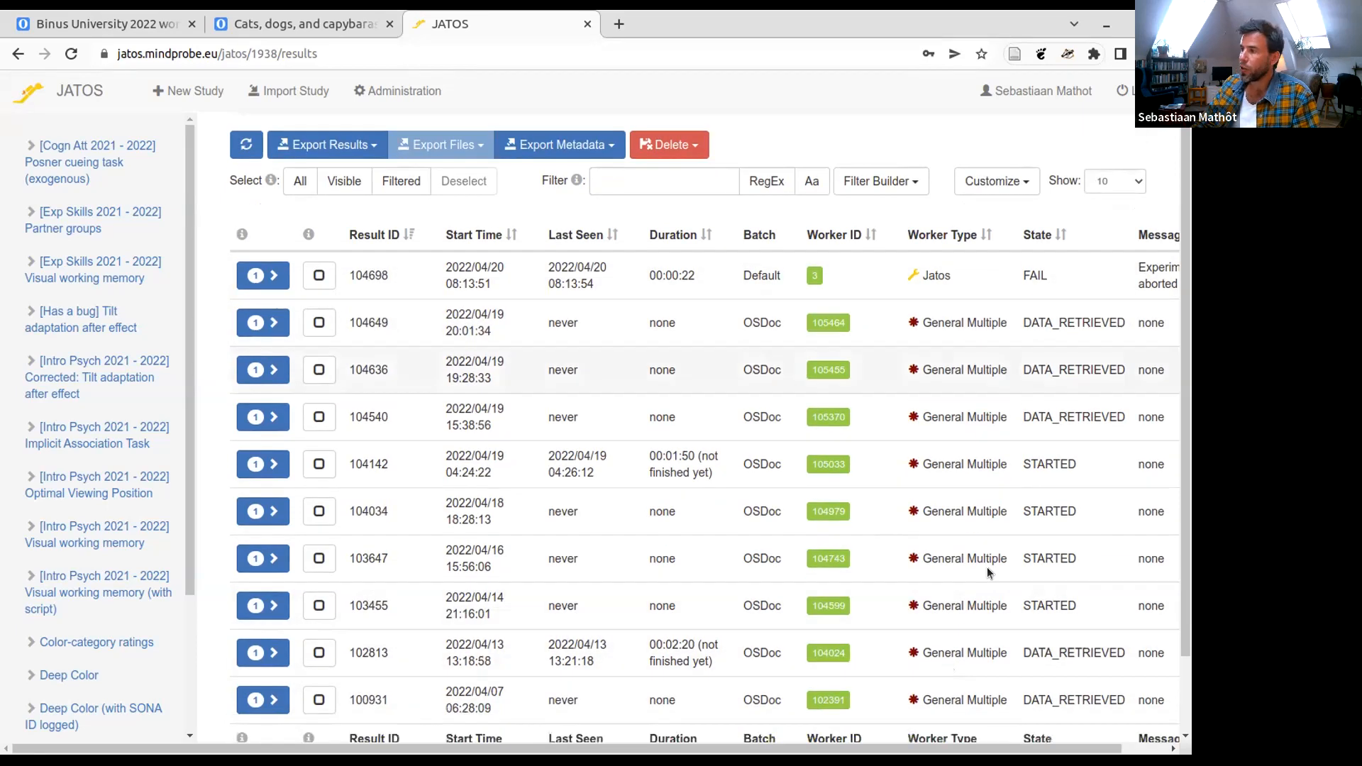
{"action": "mouse_move", "coordinate": [1041, 241]}
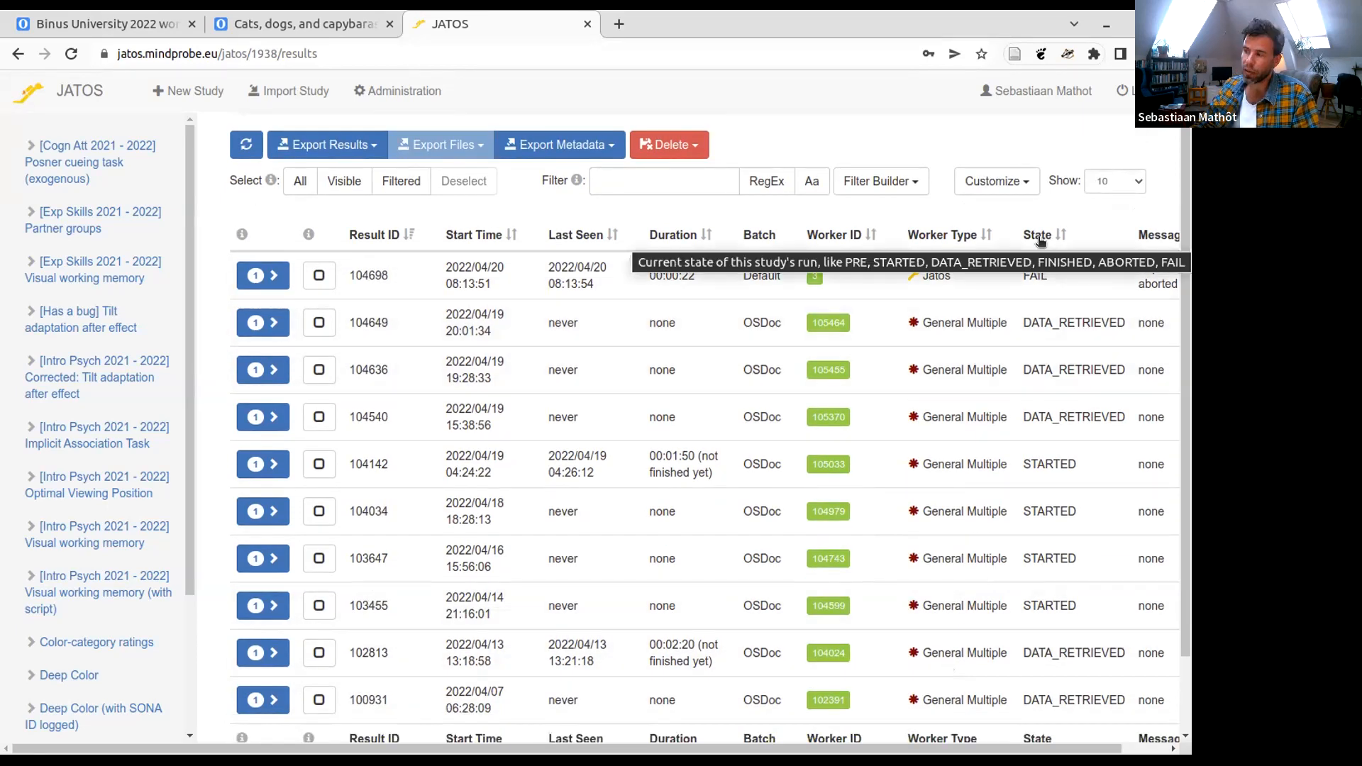
{"action": "scroll", "coordinate": [1047, 305], "scroll_direction": "down", "scroll_amount": 2}
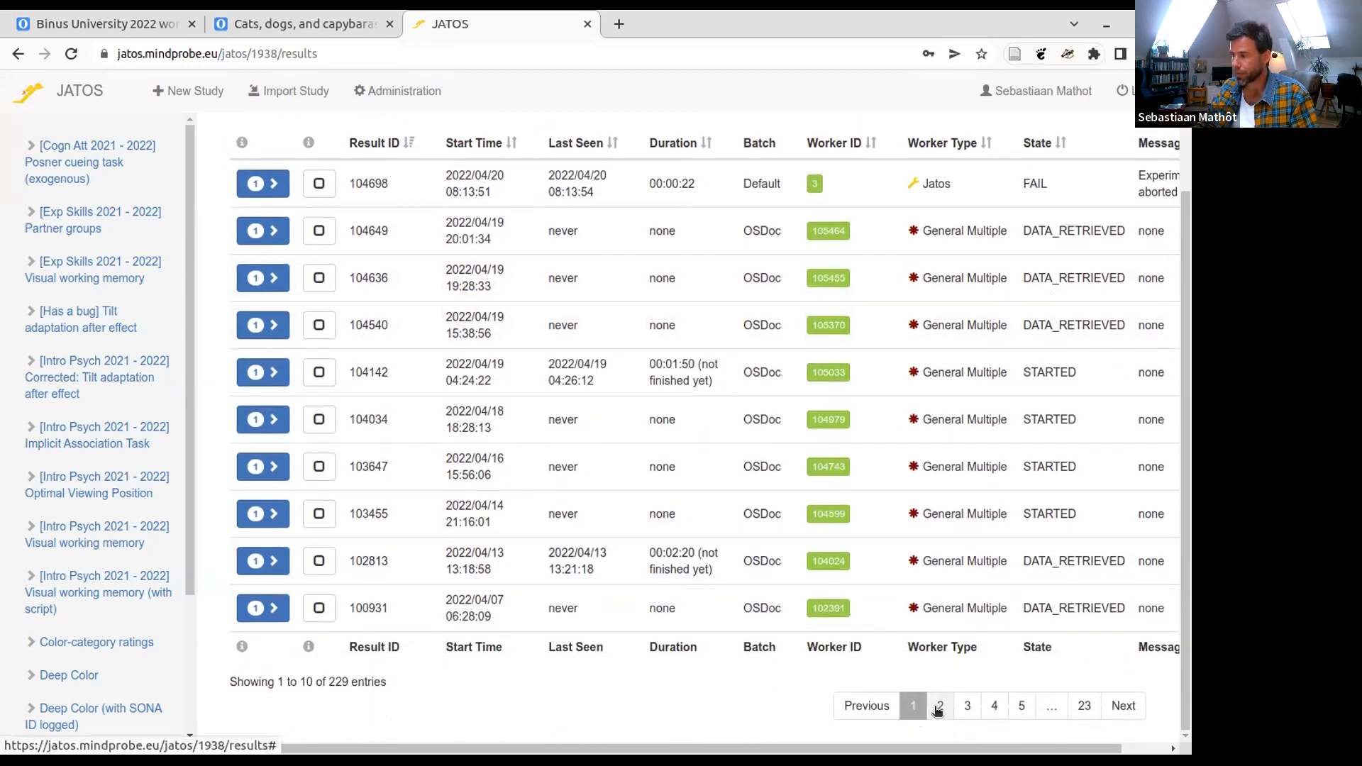
- Browse pages 2 to 5 of the Visual search results, looking at the state of each run
{"action": "left_click", "coordinate": [938, 706]}
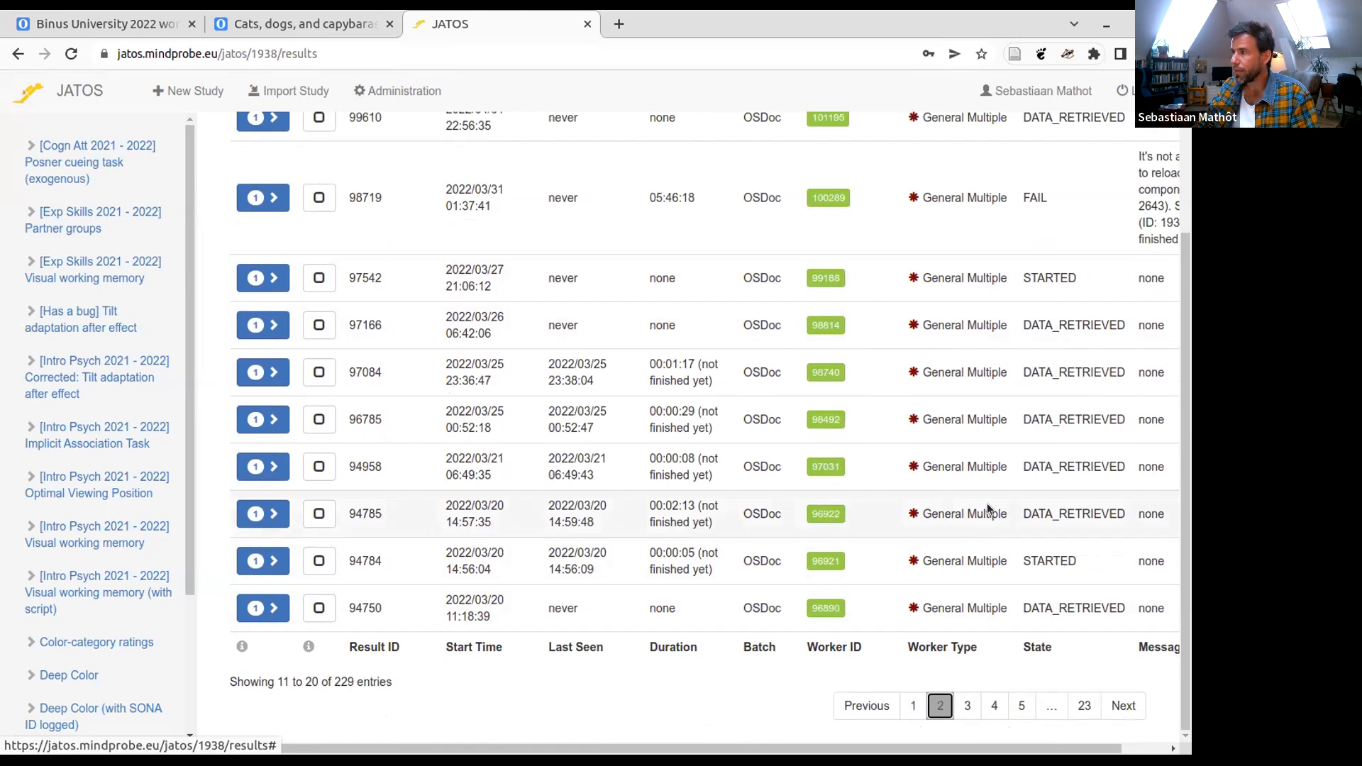
{"action": "scroll", "coordinate": [988, 522], "scroll_direction": "up", "scroll_amount": 4}
{"action": "scroll", "coordinate": [985, 530], "scroll_direction": "down", "scroll_amount": 5}
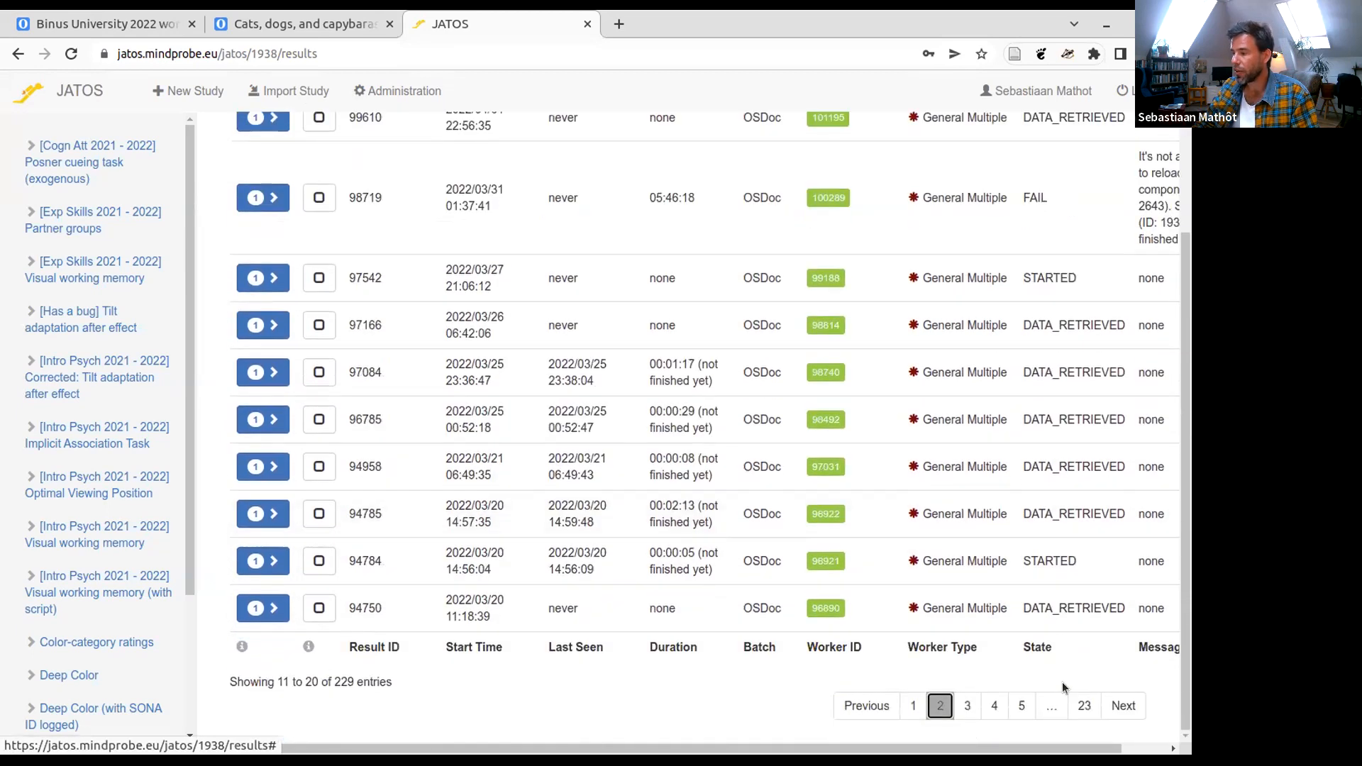
{"action": "left_click", "coordinate": [968, 716]}
{"action": "left_click", "coordinate": [994, 720]}
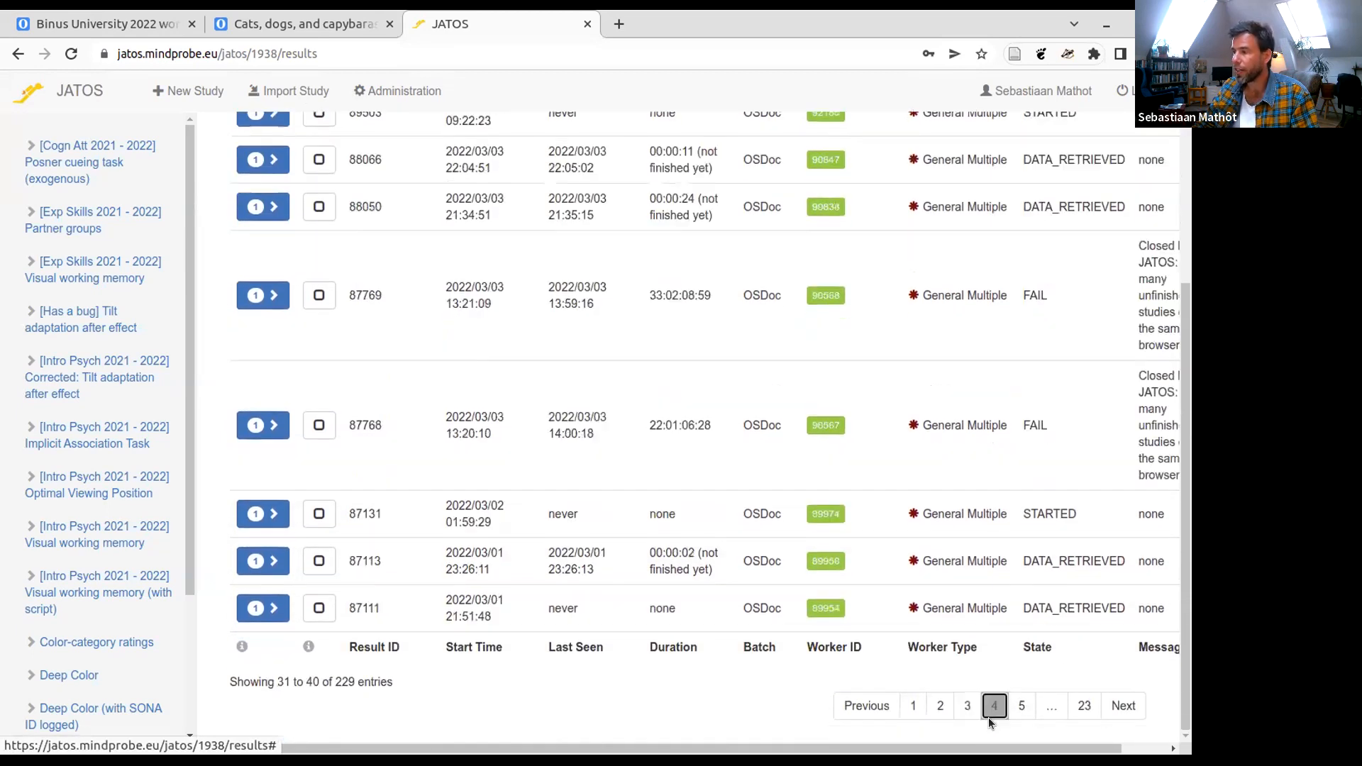
{"action": "scroll", "coordinate": [957, 631], "scroll_direction": "up", "scroll_amount": 2}
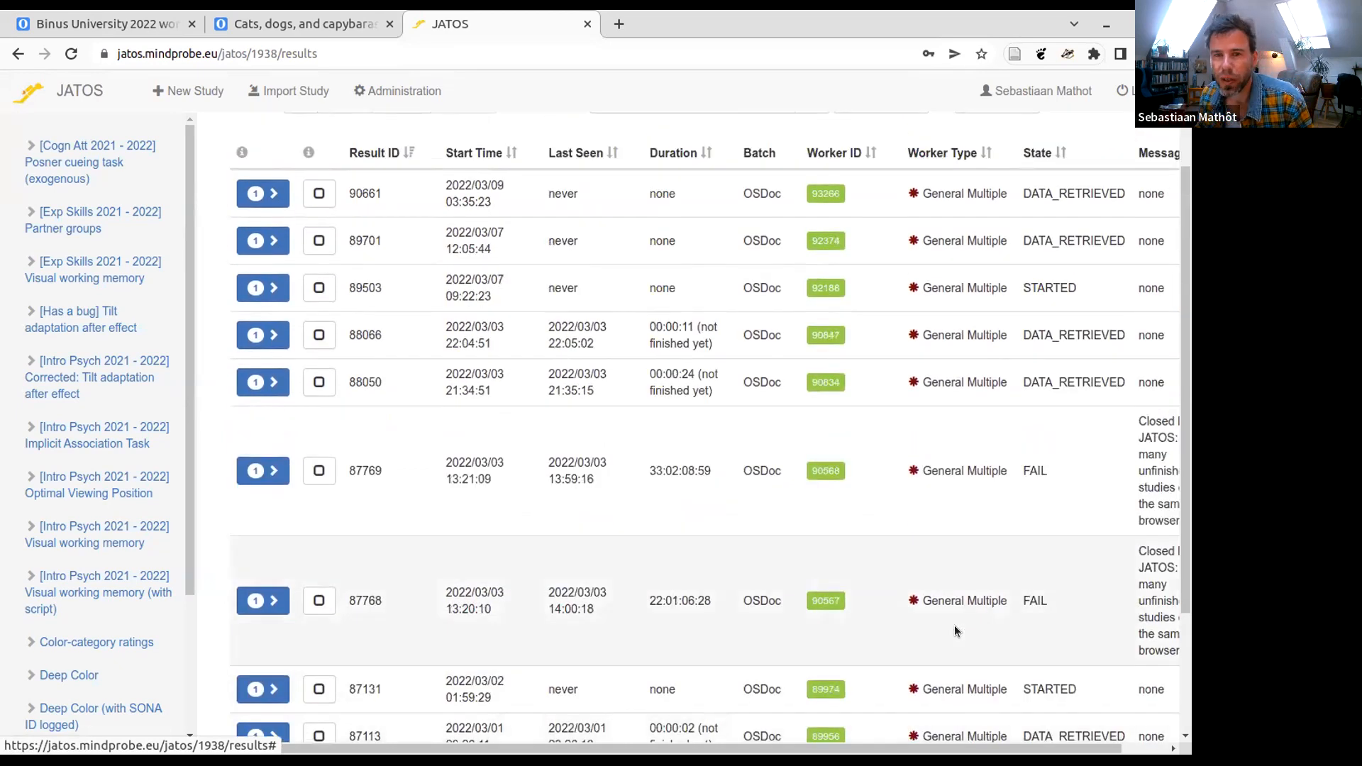
{"action": "scroll", "coordinate": [947, 578], "scroll_direction": "down", "scroll_amount": 3}
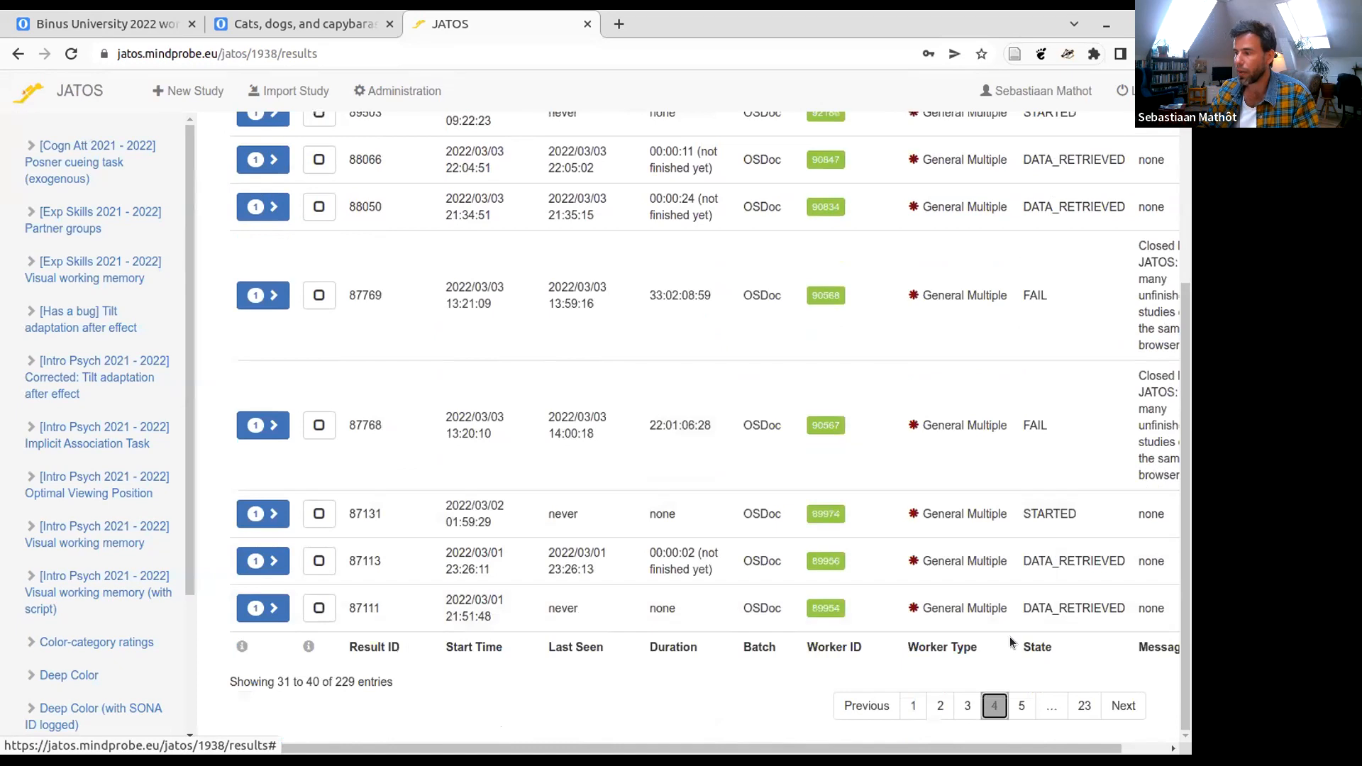
{"action": "left_click", "coordinate": [1021, 705]}
{"action": "scroll", "coordinate": [1019, 619], "scroll_direction": "up", "scroll_amount": 1}
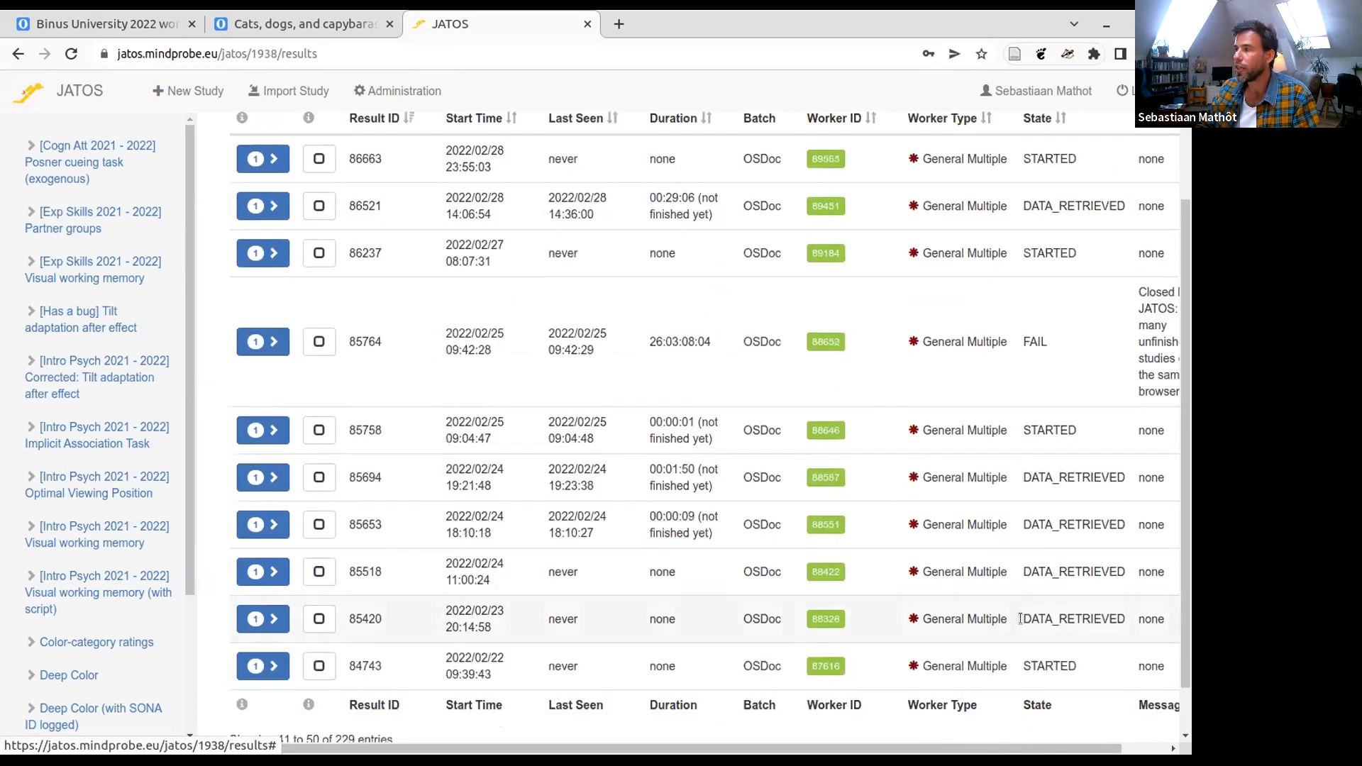
{"action": "scroll", "coordinate": [1019, 618], "scroll_direction": "up", "scroll_amount": 1}
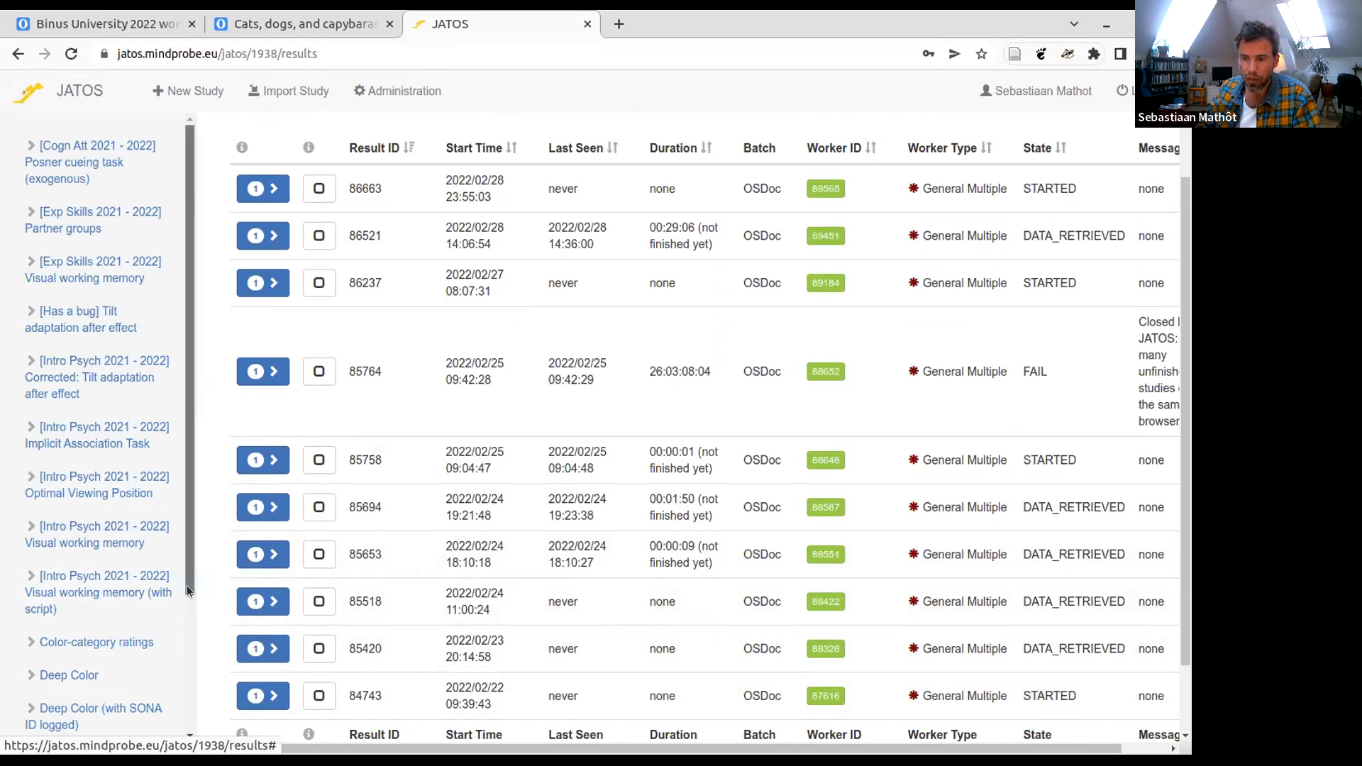
- Open the study results of Deep Color (with SONA ID logged) and look for a run with the state FINISHED
{"action": "scroll", "coordinate": [188, 589], "scroll_direction": "down", "scroll_amount": 5}
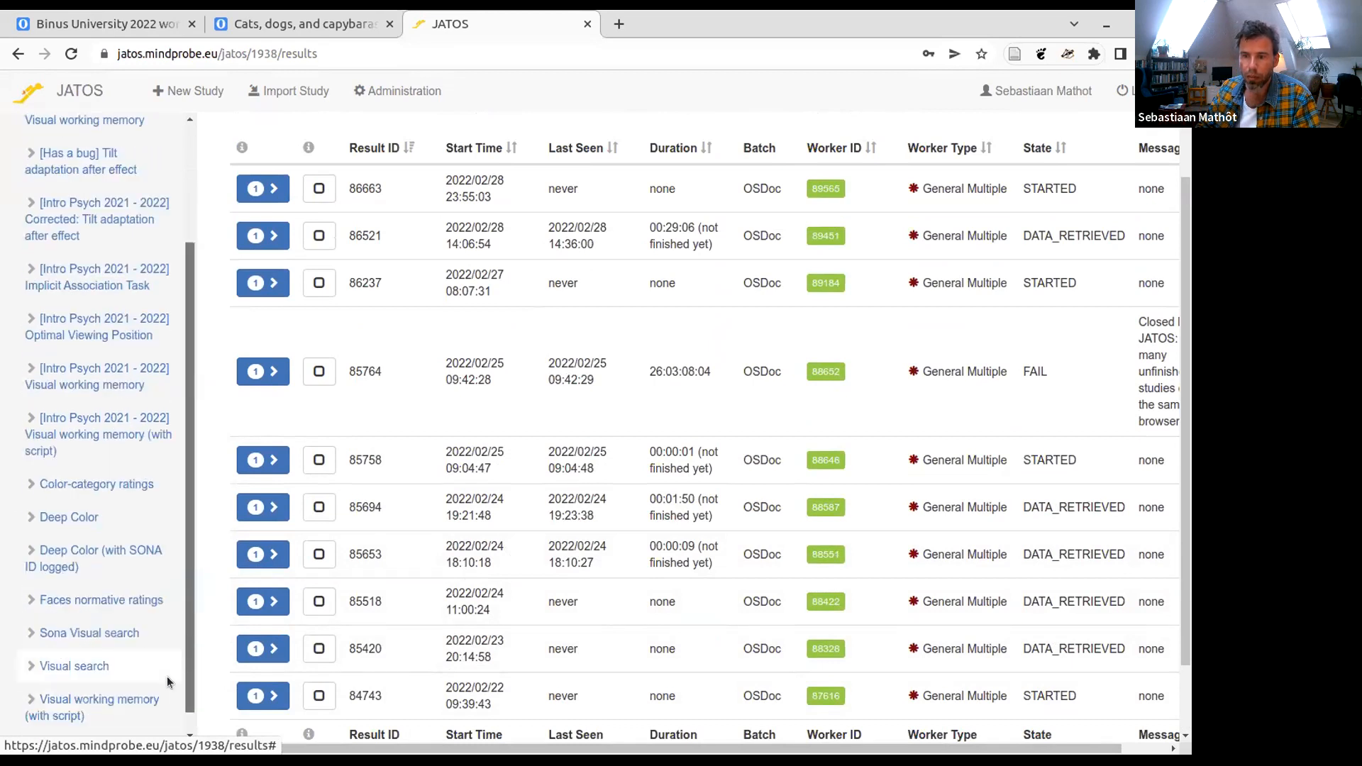
{"action": "left_click", "coordinate": [91, 547]}
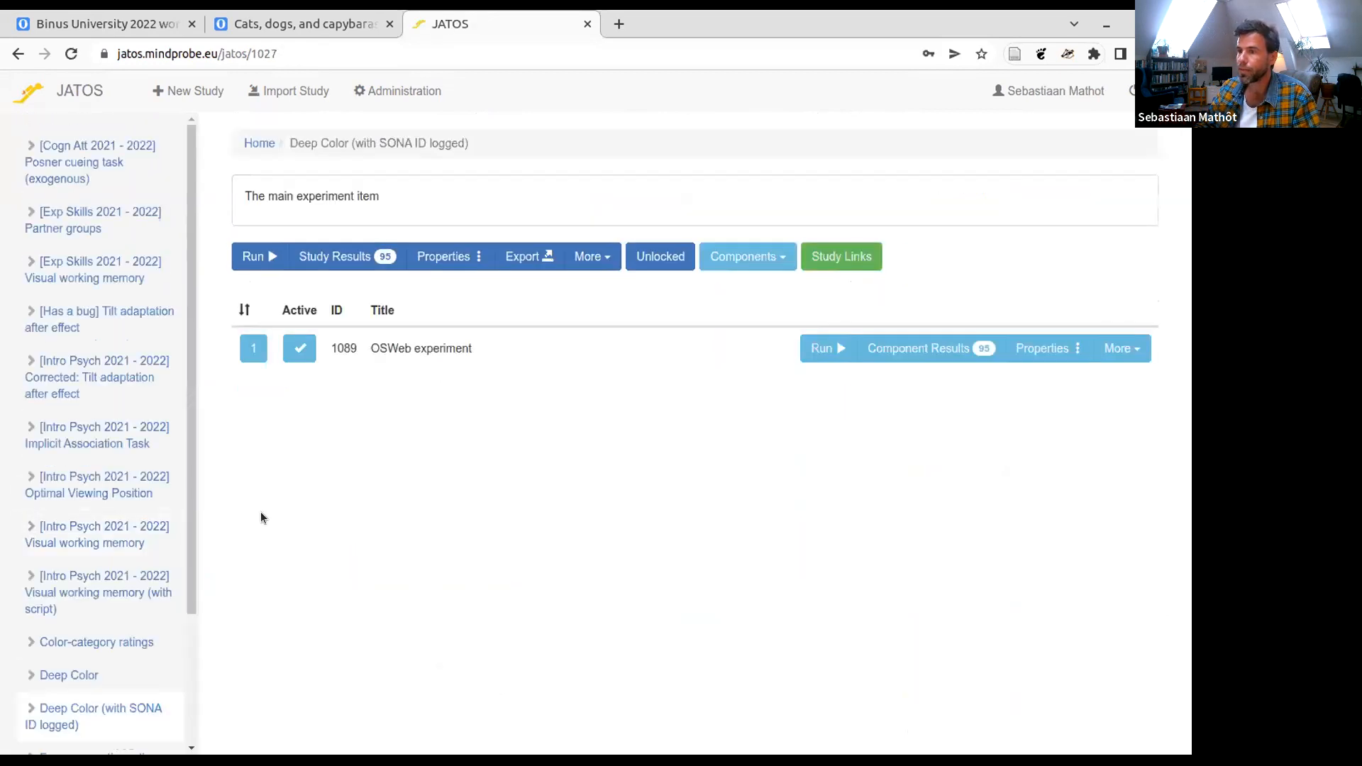
{"action": "left_click", "coordinate": [333, 260]}
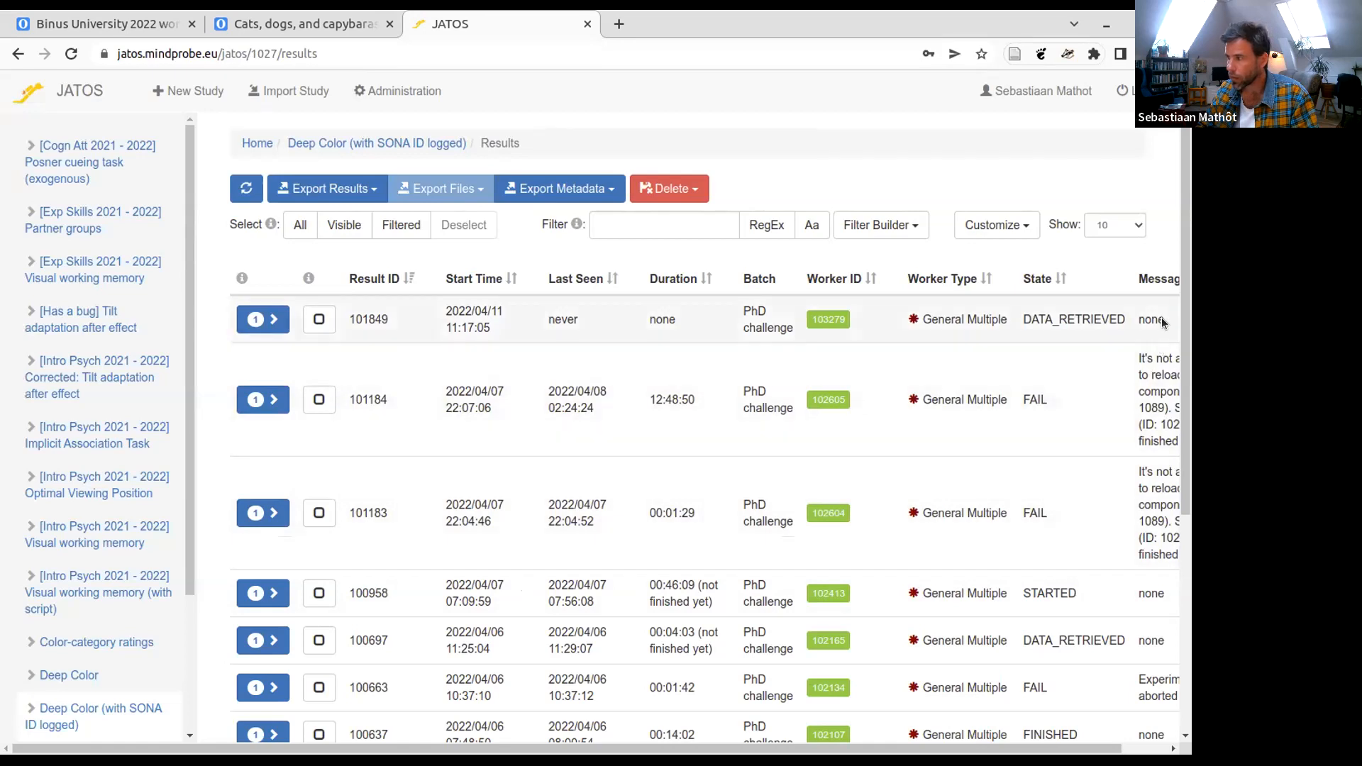
{"action": "scroll", "coordinate": [942, 471], "scroll_direction": "down", "scroll_amount": 5}
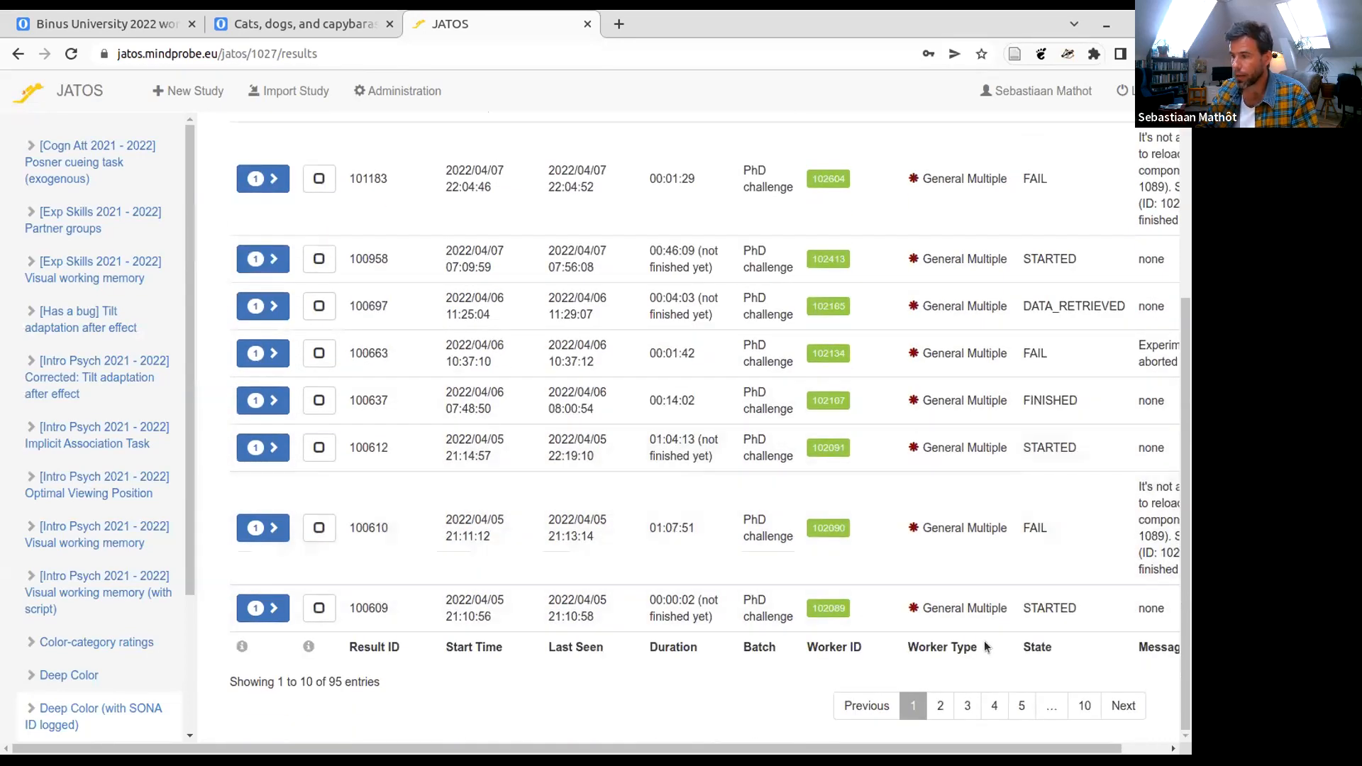
{"action": "left_click_drag", "start_coordinate": [1081, 401], "coordinate": [1021, 403]}
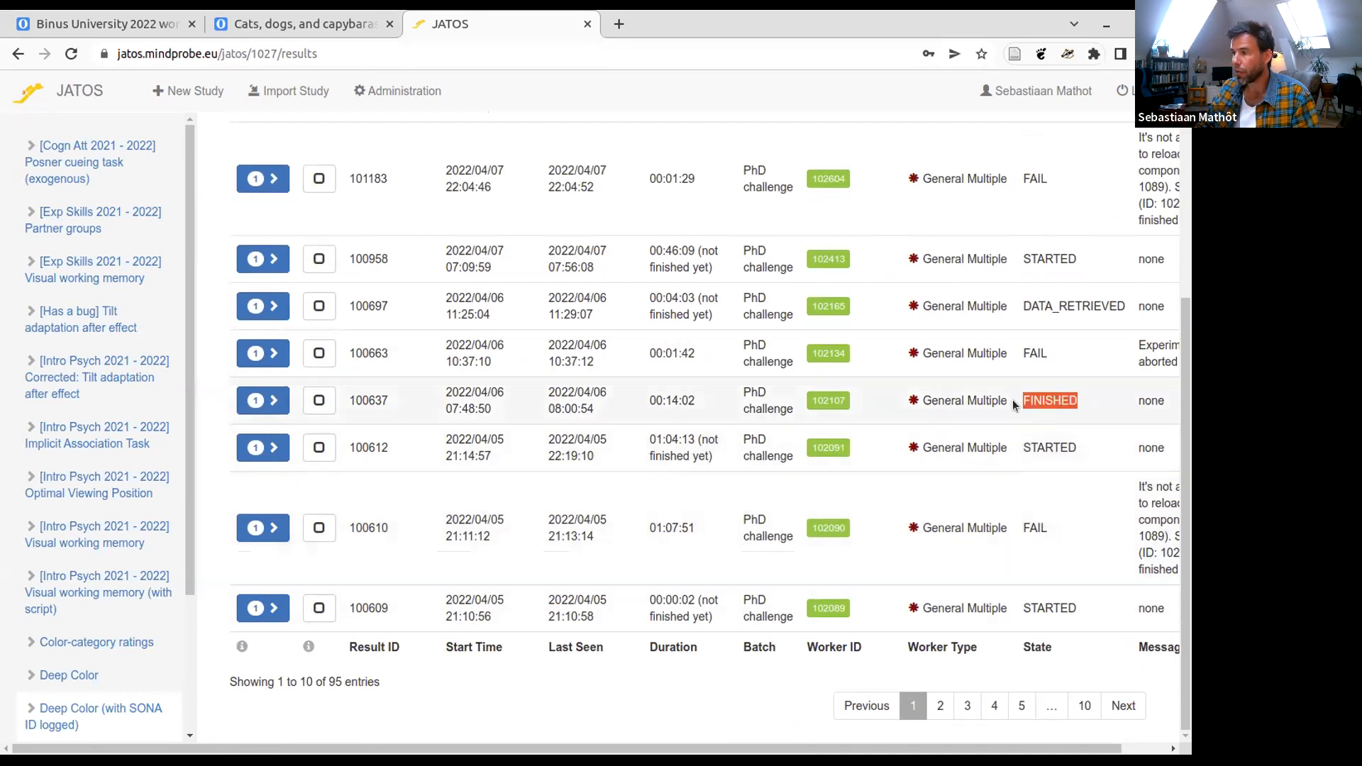
- Go to page 4 of the Deep Color (with SONA ID logged) results and examine its finished runs
{"action": "left_click", "coordinate": [967, 705]}
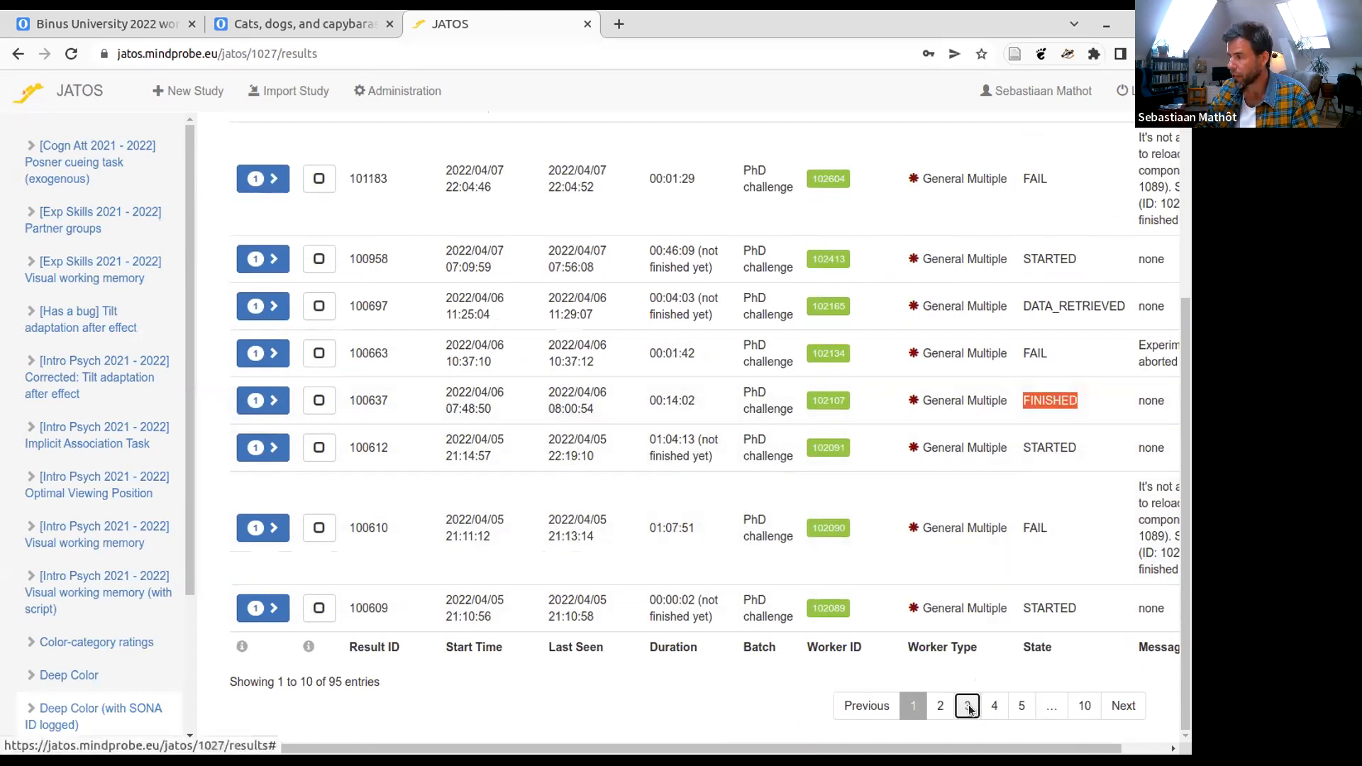
{"action": "left_click", "coordinate": [998, 705]}
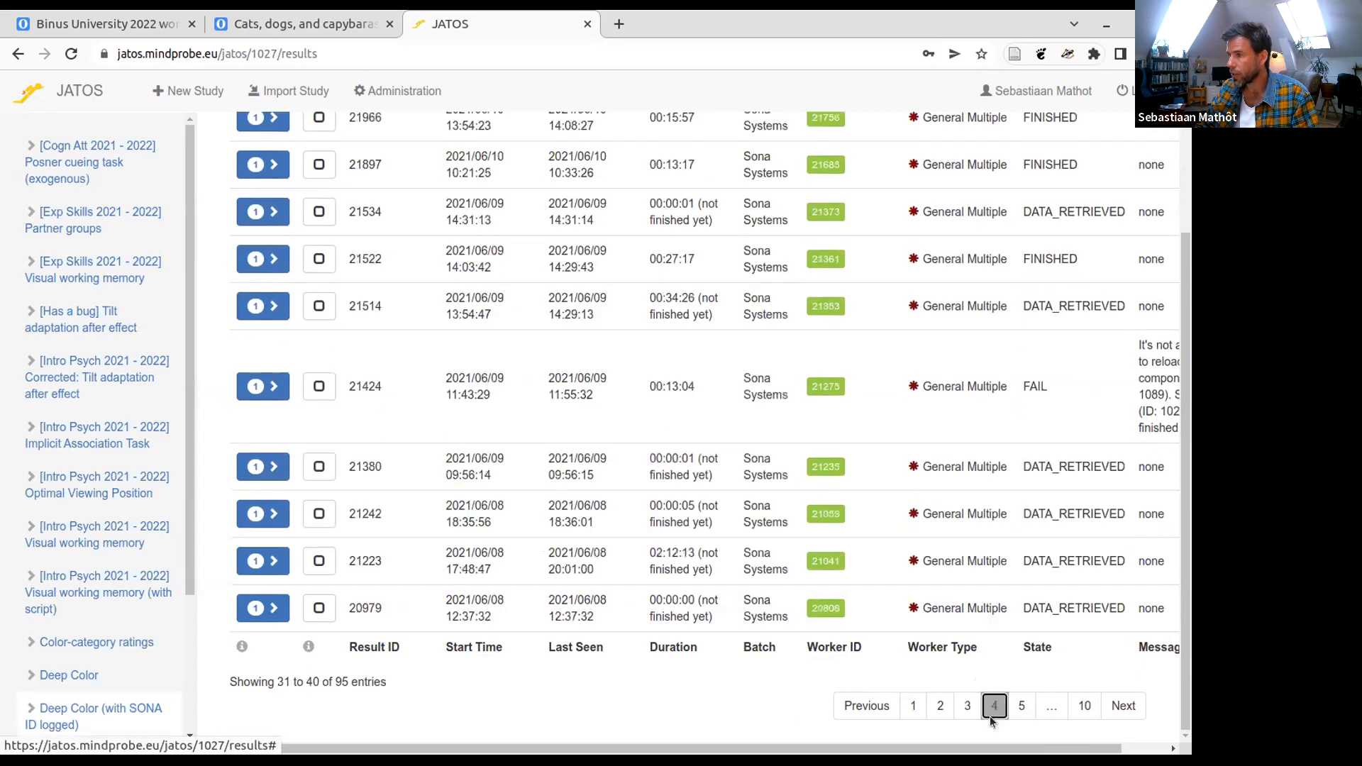
{"action": "scroll", "coordinate": [990, 673], "scroll_direction": "up", "scroll_amount": 1}
{"action": "scroll", "coordinate": [989, 673], "scroll_direction": "up", "scroll_amount": 1}
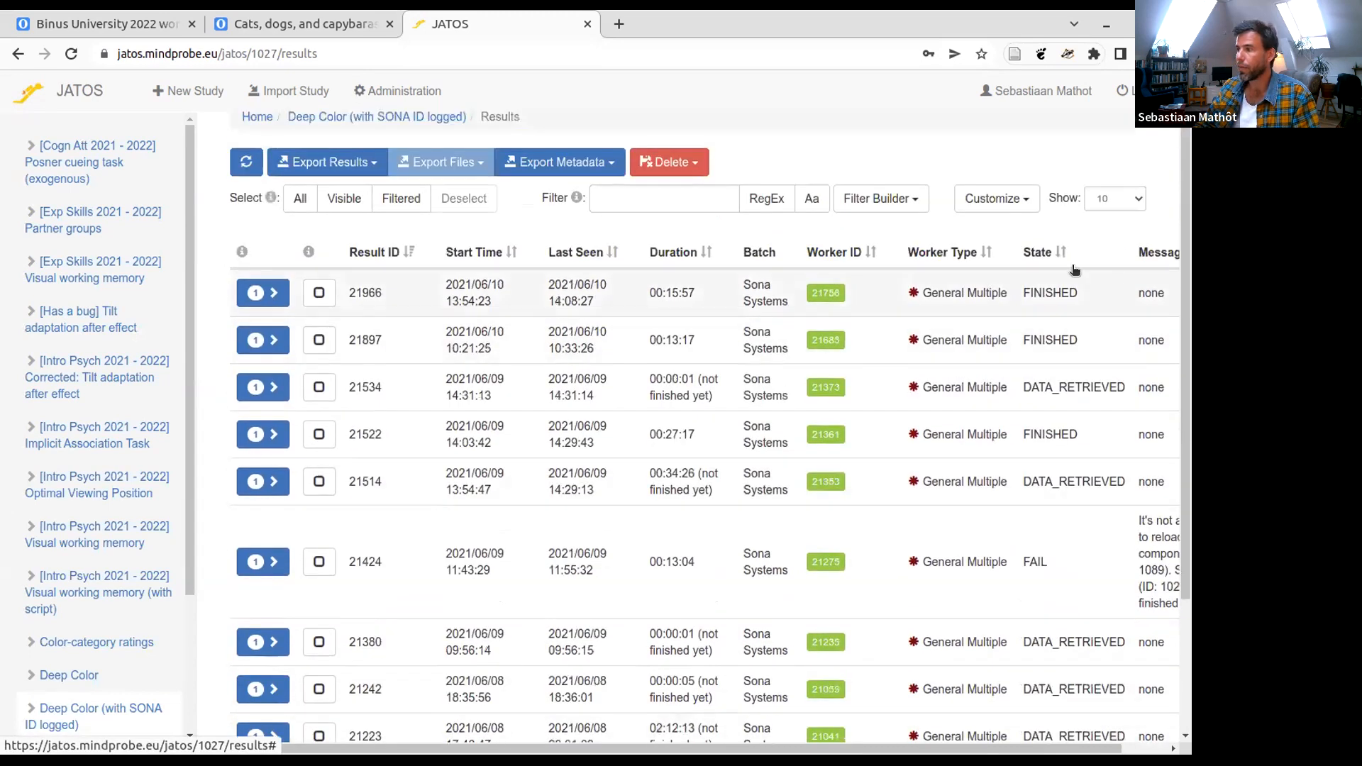
{"action": "left_click_drag", "start_coordinate": [790, 304], "coordinate": [736, 286]}
{"action": "left_click", "coordinate": [1033, 288]}
{"action": "double_click", "coordinate": [1033, 288]}
{"action": "double_click", "coordinate": [1040, 336]}
{"action": "left_click", "coordinate": [1040, 336]}
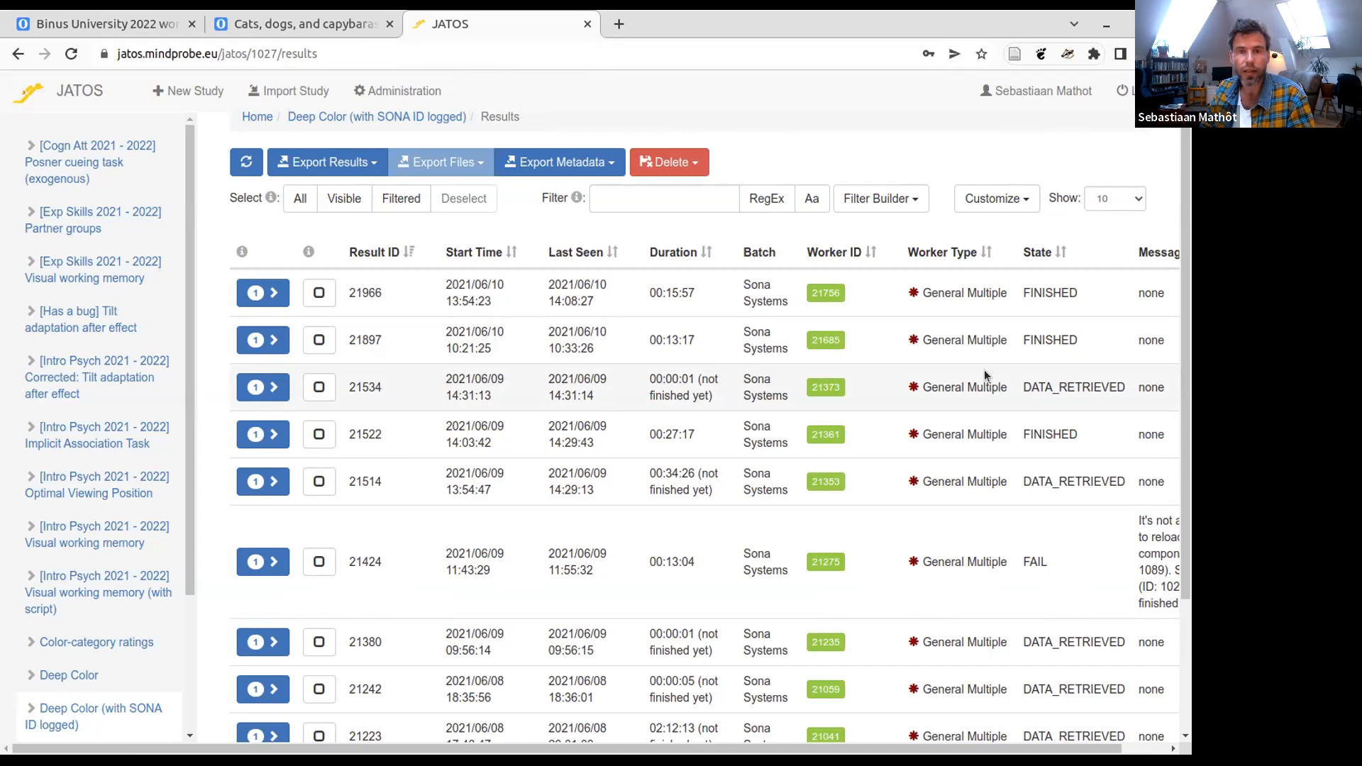
- View the export options for the Deep Color (with SONA ID logged) results and return to the study's main page
{"action": "scroll", "coordinate": [984, 374], "scroll_direction": "up", "scroll_amount": 1}
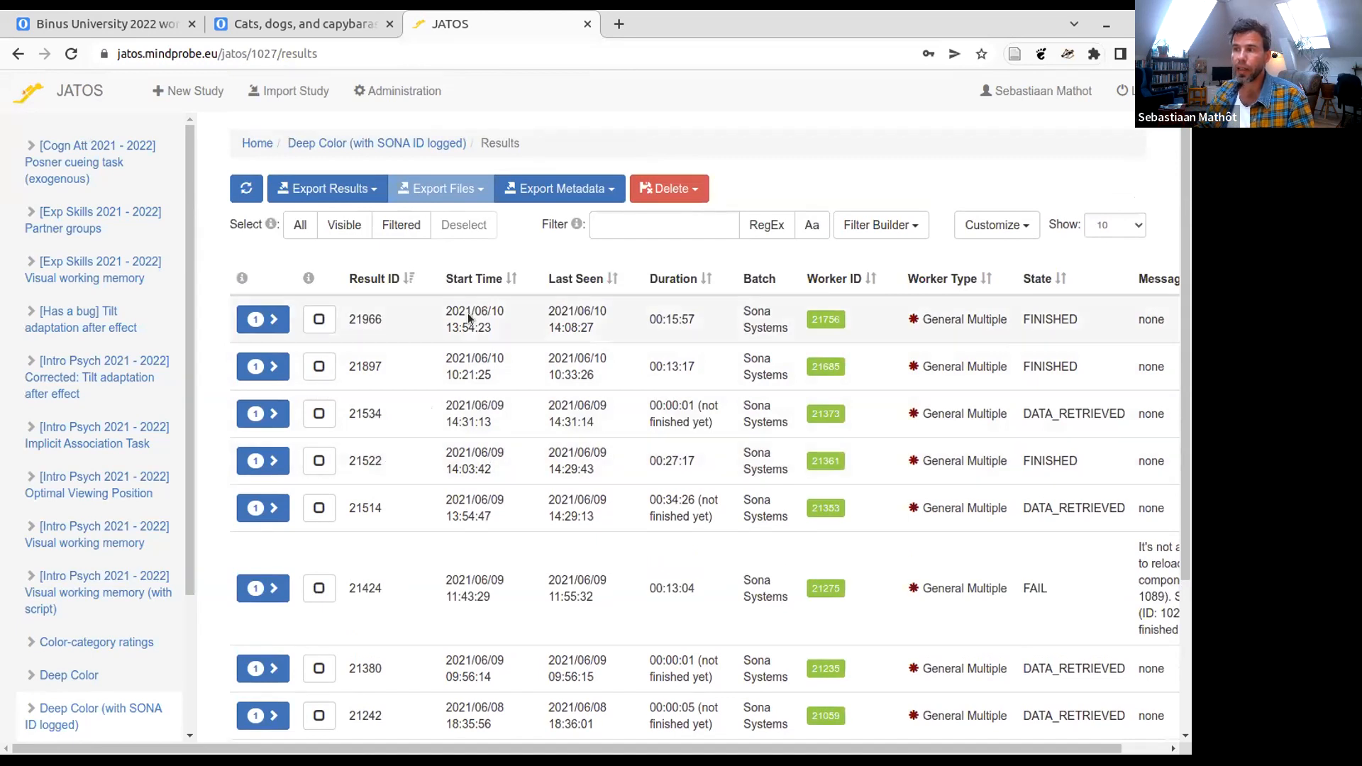
{"action": "left_click", "coordinate": [368, 193]}
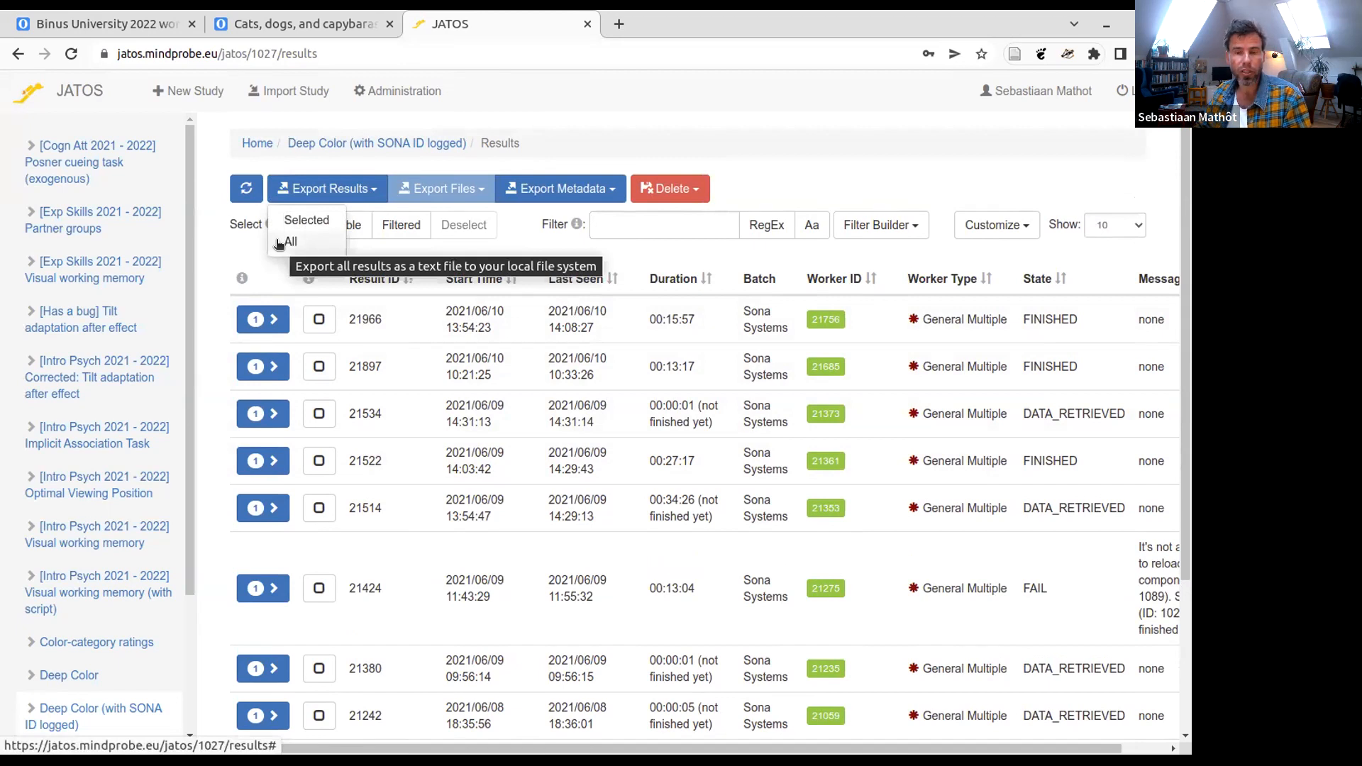
{"action": "left_click", "coordinate": [369, 169]}
{"action": "left_click", "coordinate": [379, 142]}
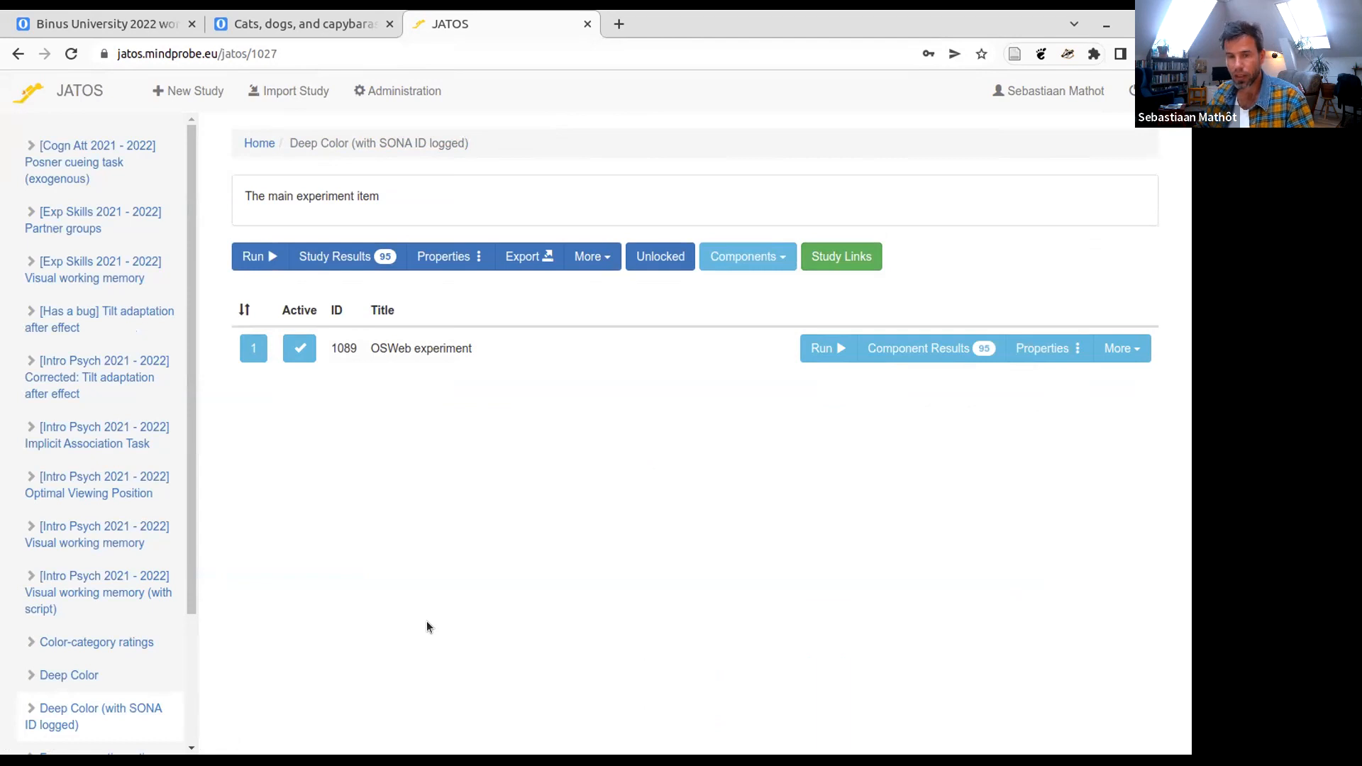
- Switch to OpenSesame and use OSWeb to export the experiment as a JATOS study named BinusDay2.osexp.zip in Downloads
{"action": "key", "text": "super"}
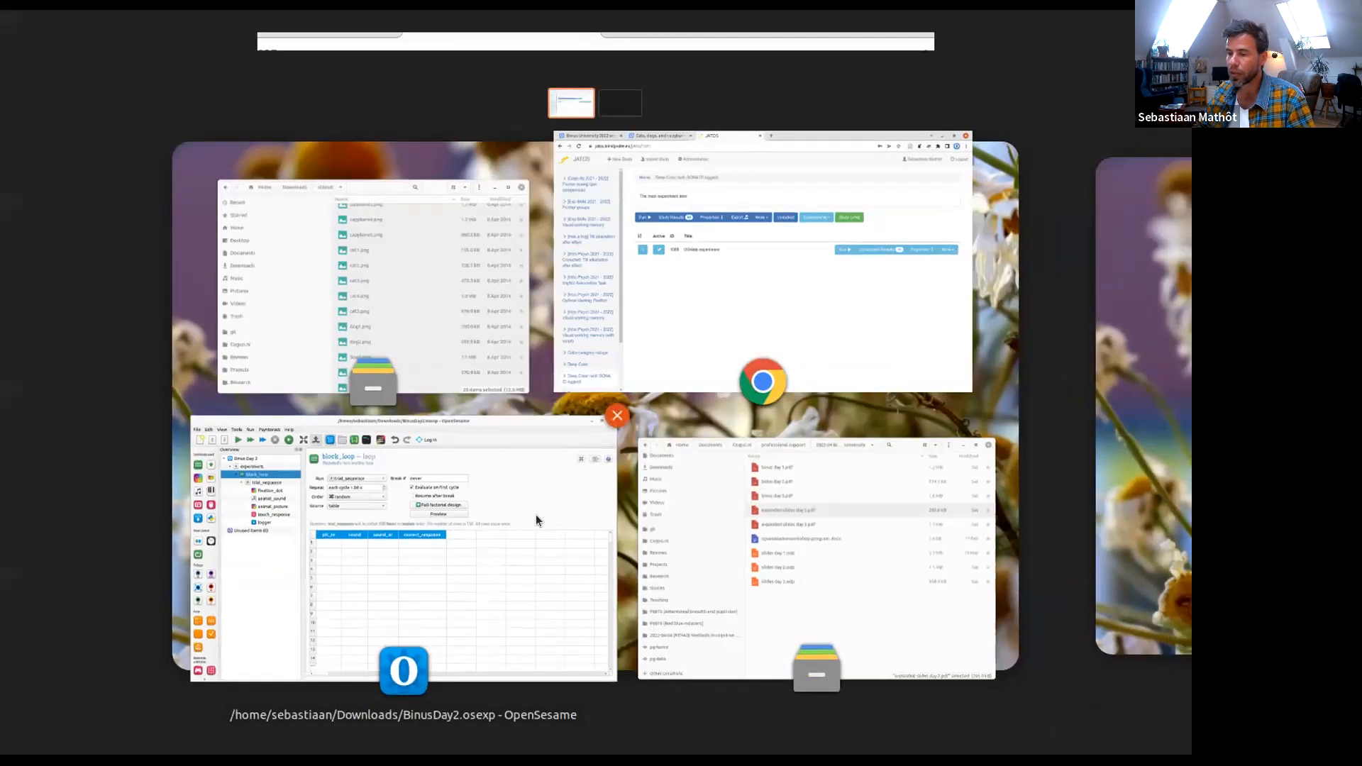
{"action": "left_click", "coordinate": [535, 514]}
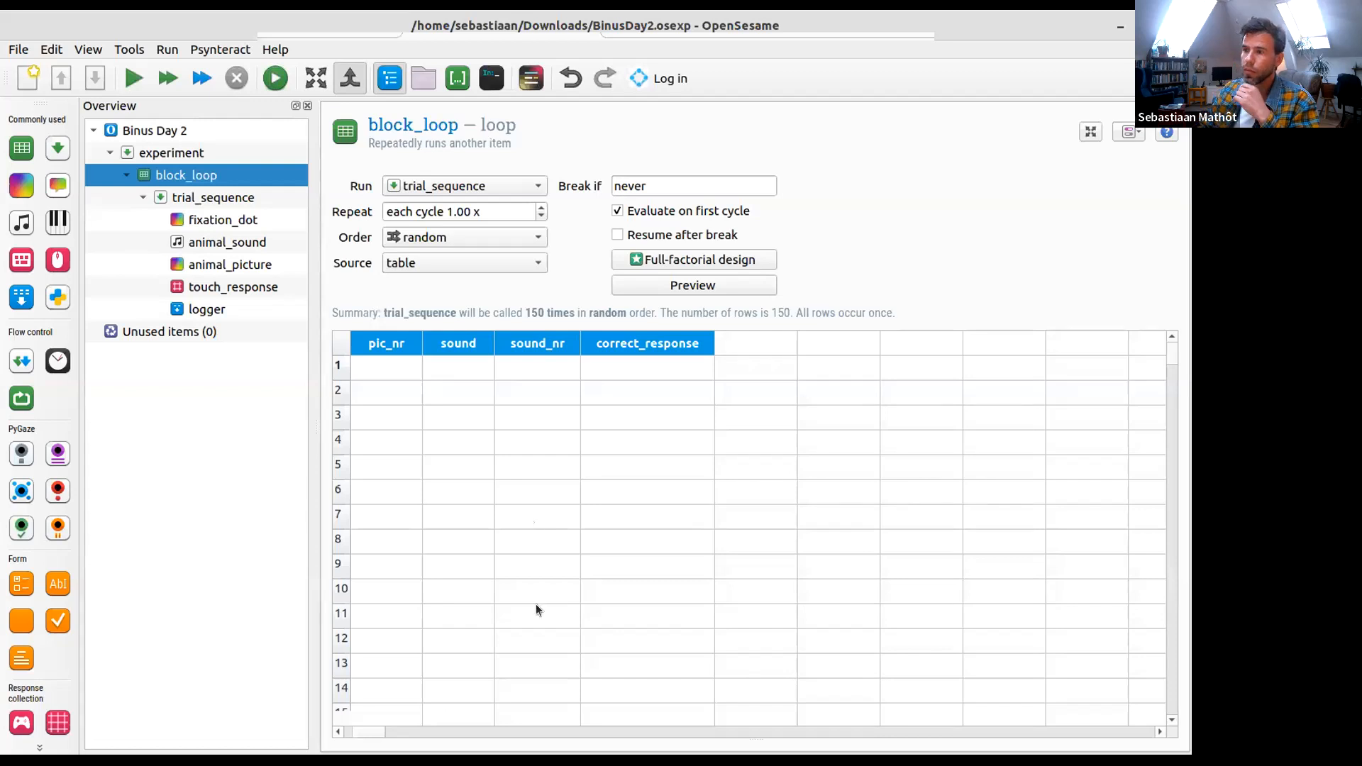
{"action": "left_click", "coordinate": [129, 49]}
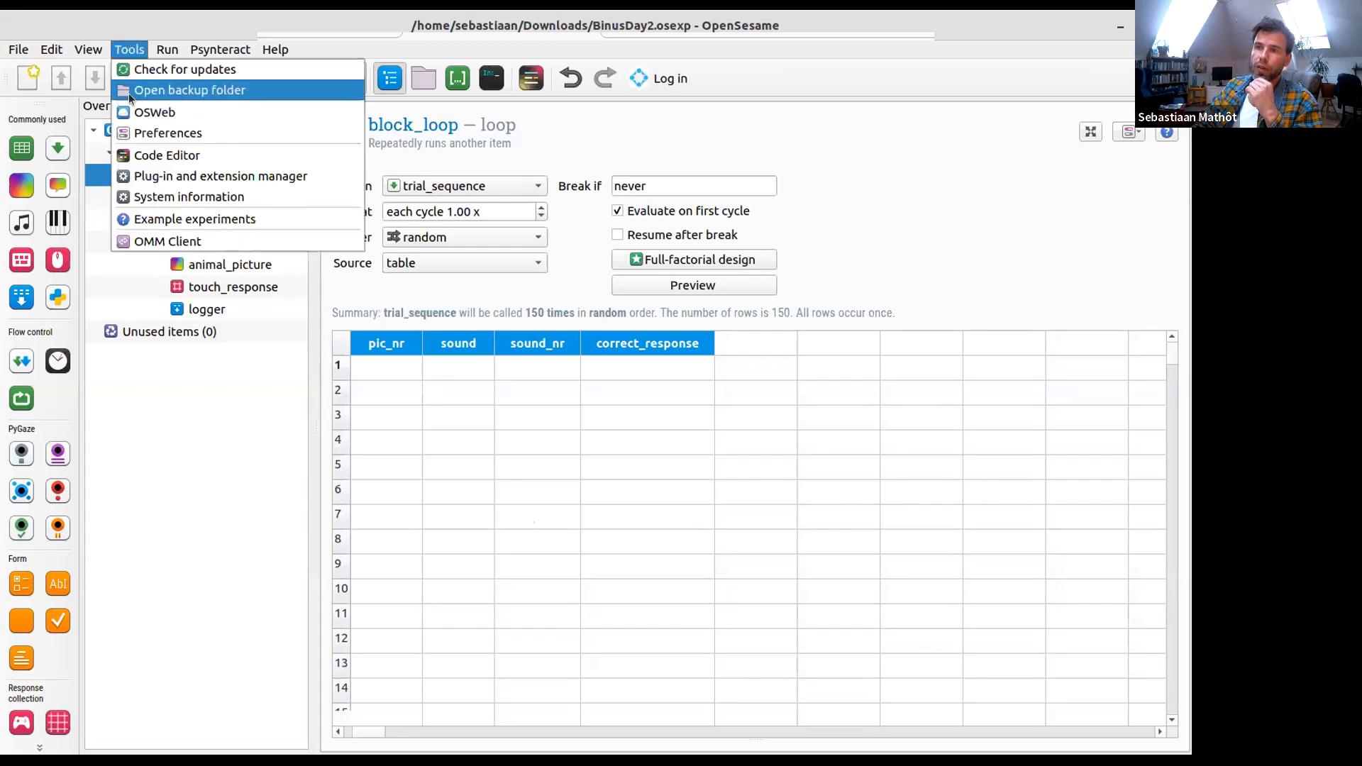
{"action": "left_click", "coordinate": [139, 112]}
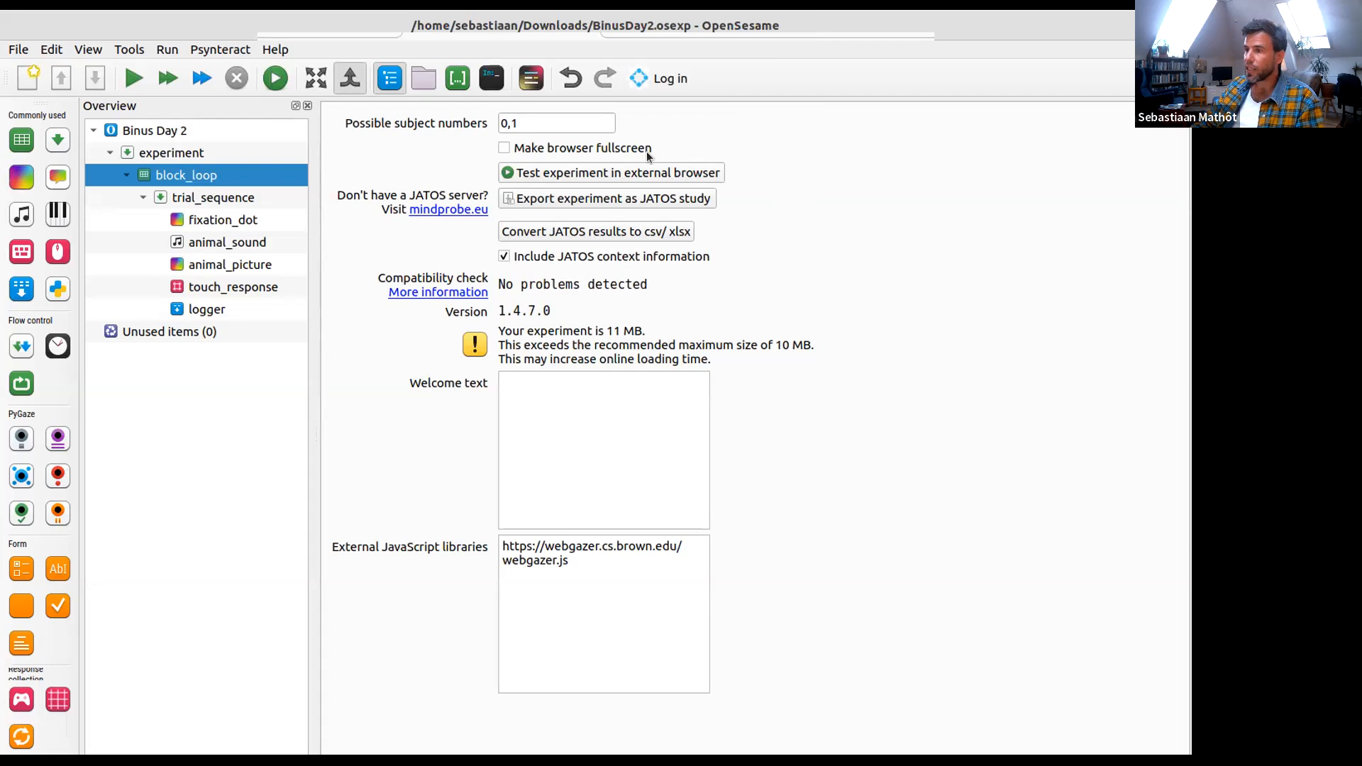
{"action": "left_click", "coordinate": [605, 199]}
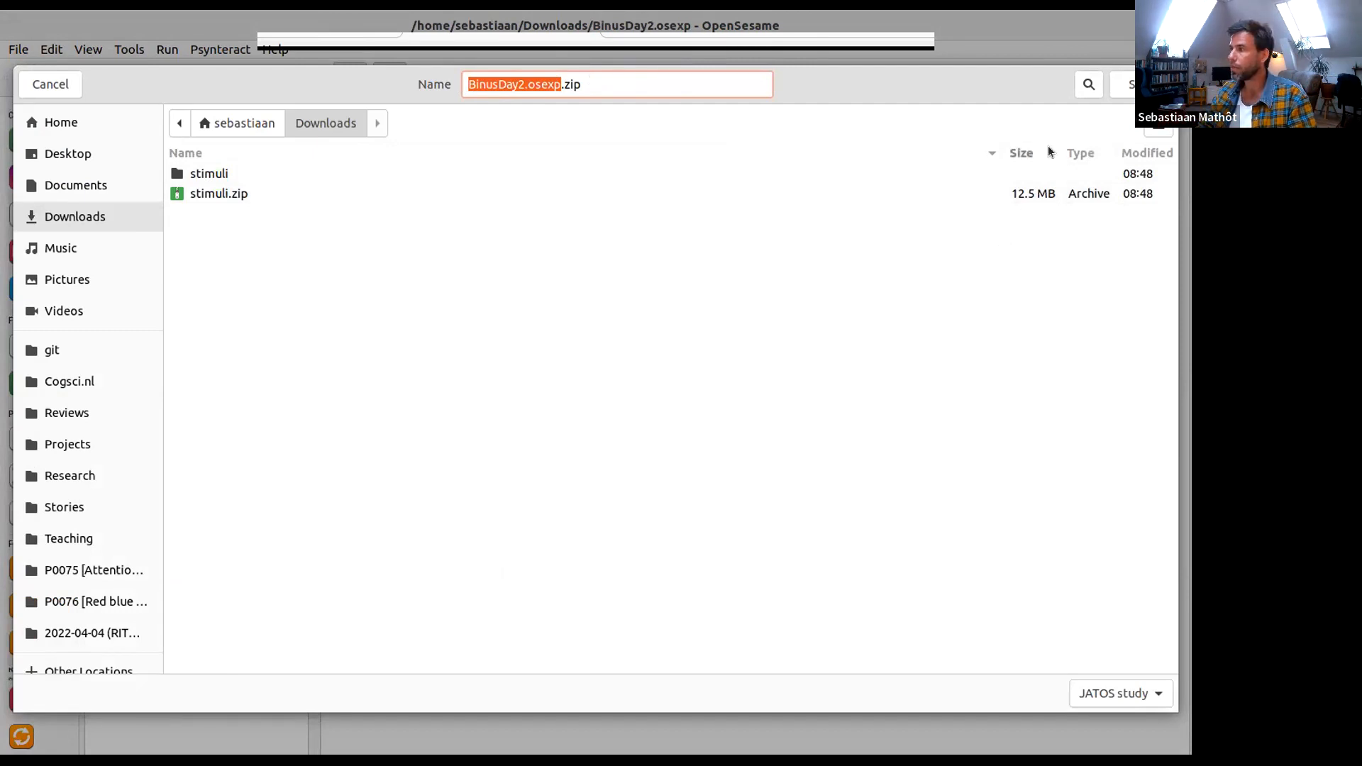
{"action": "left_click", "coordinate": [1141, 84]}
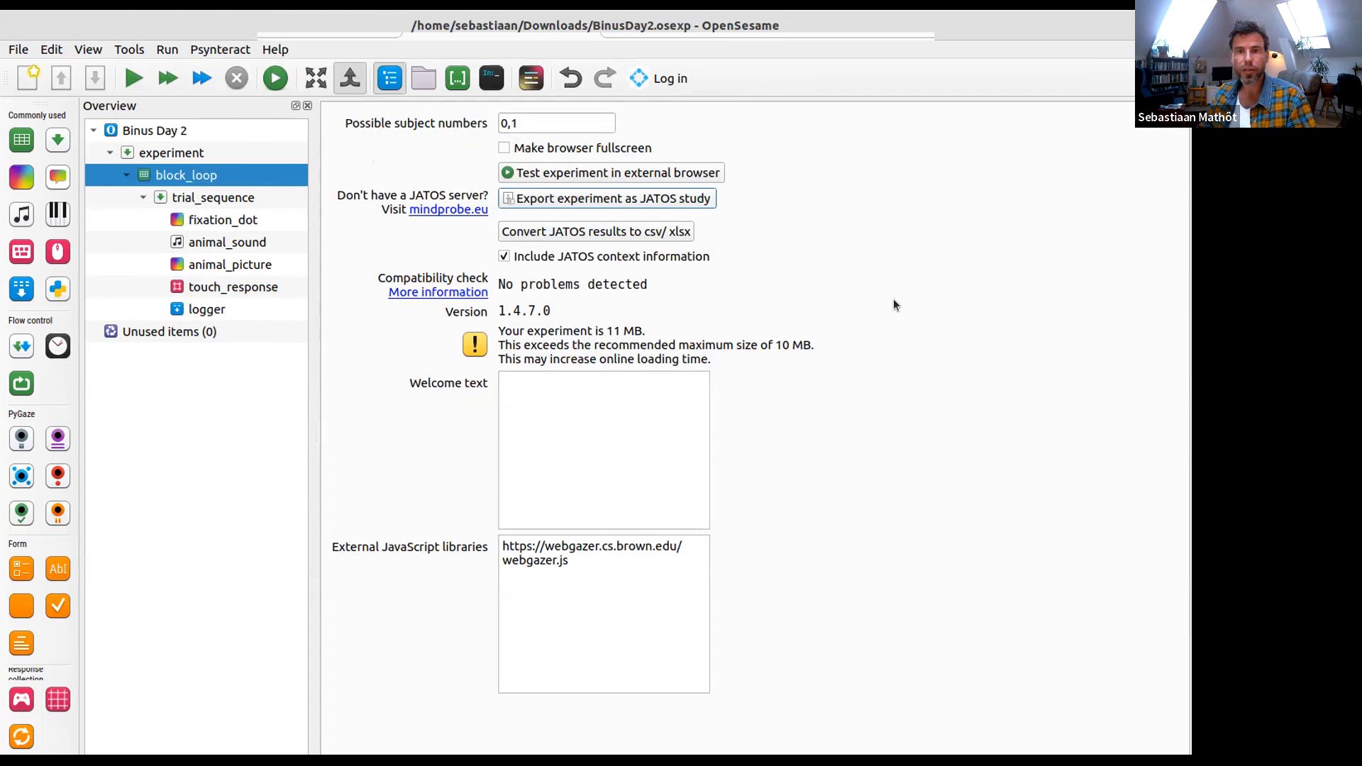
- Switch to JATOS in Chrome and import the study from BinusDay2.osexp.zip in the Downloads folder
{"action": "key", "text": "super"}
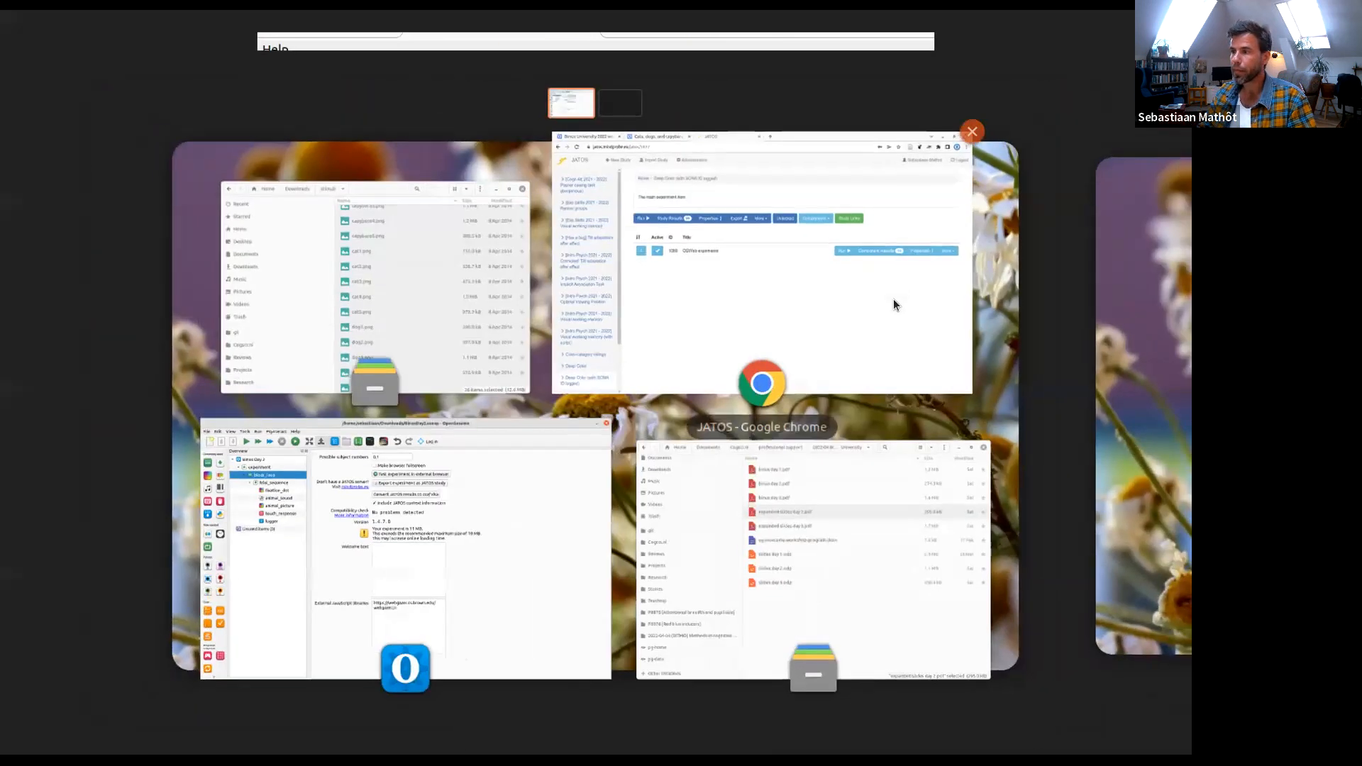
{"action": "left_click", "coordinate": [857, 323]}
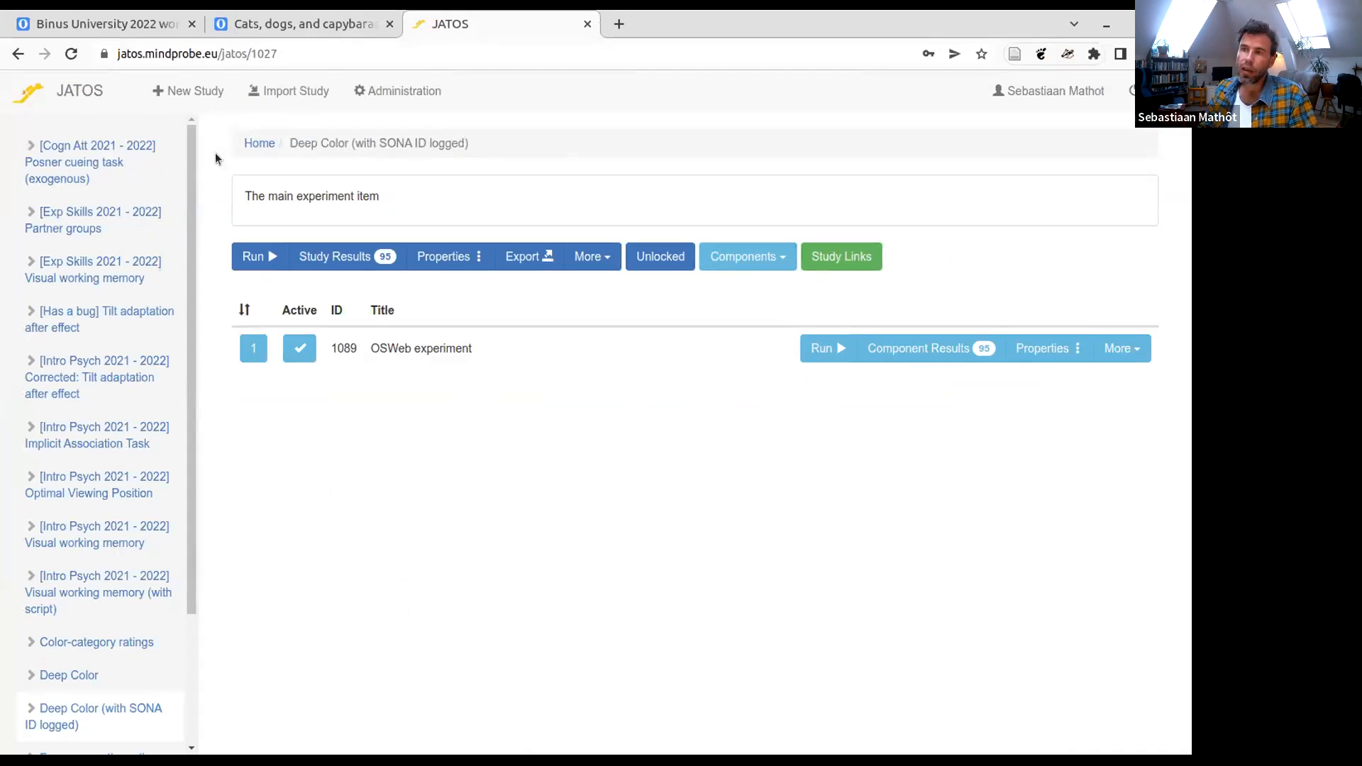
{"action": "left_click", "coordinate": [285, 91]}
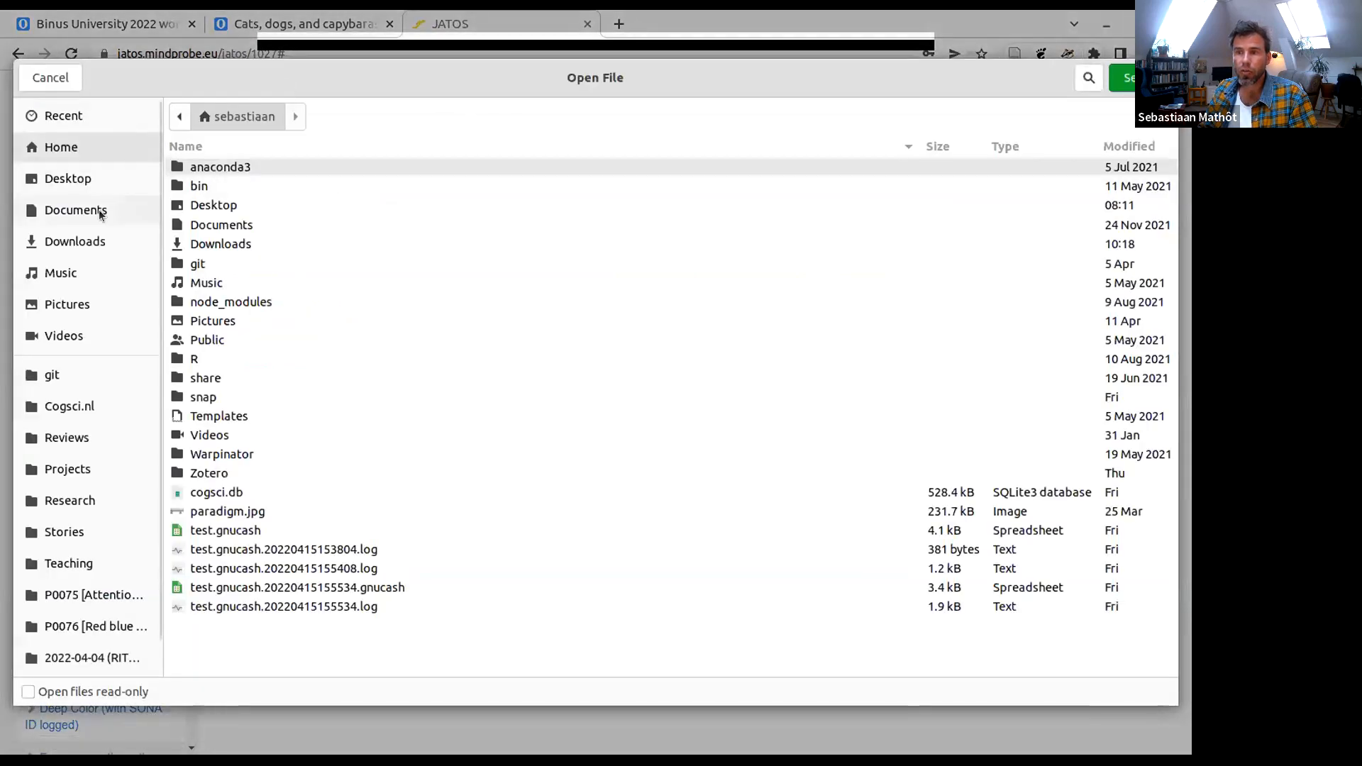
{"action": "left_click", "coordinate": [87, 242]}
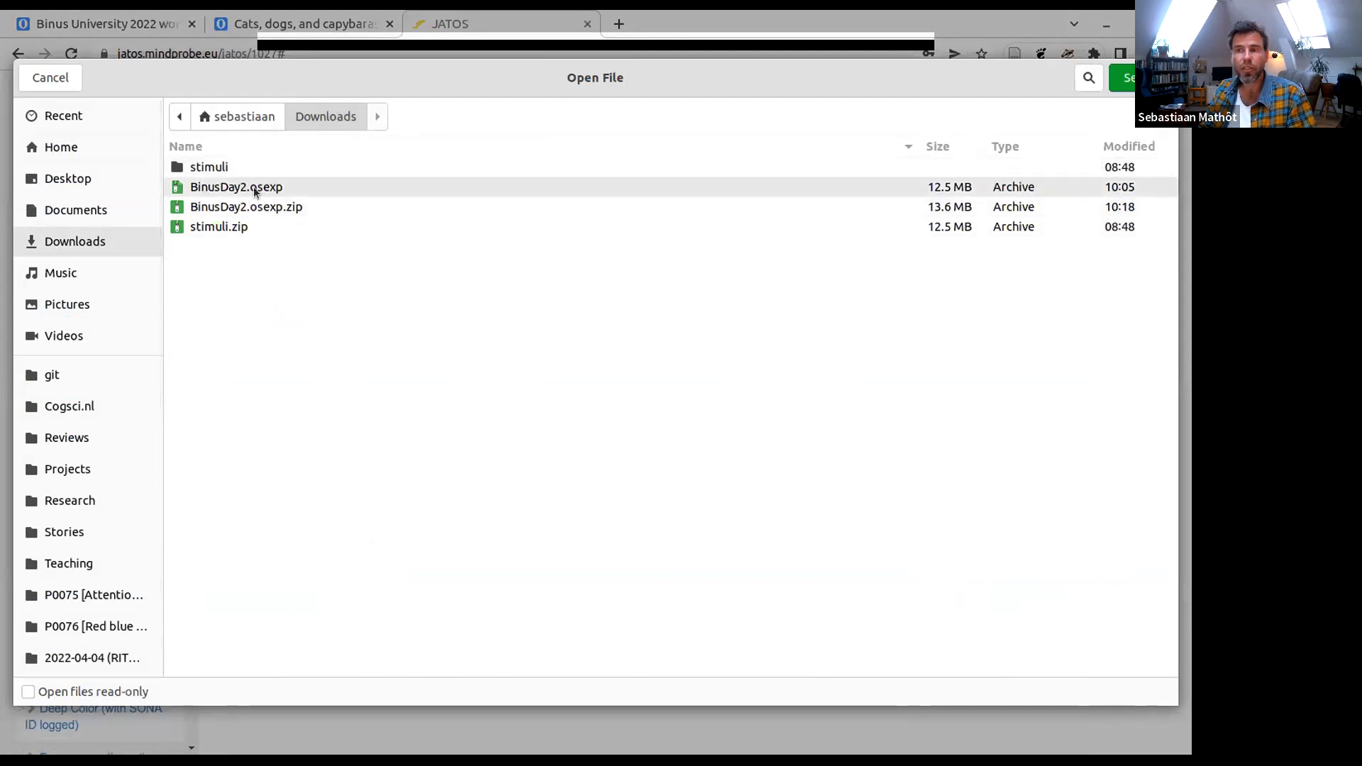
{"action": "left_click", "coordinate": [340, 206]}
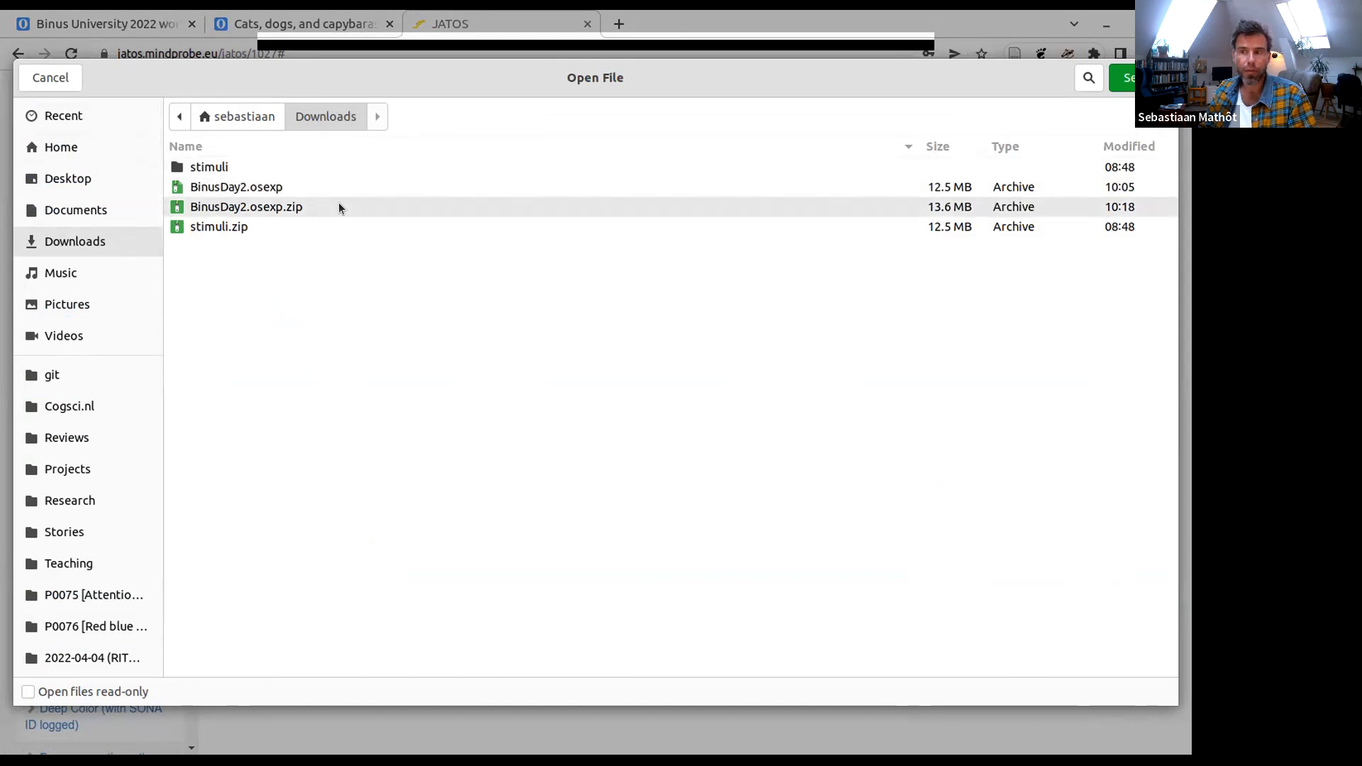
{"action": "key", "text": "Return"}
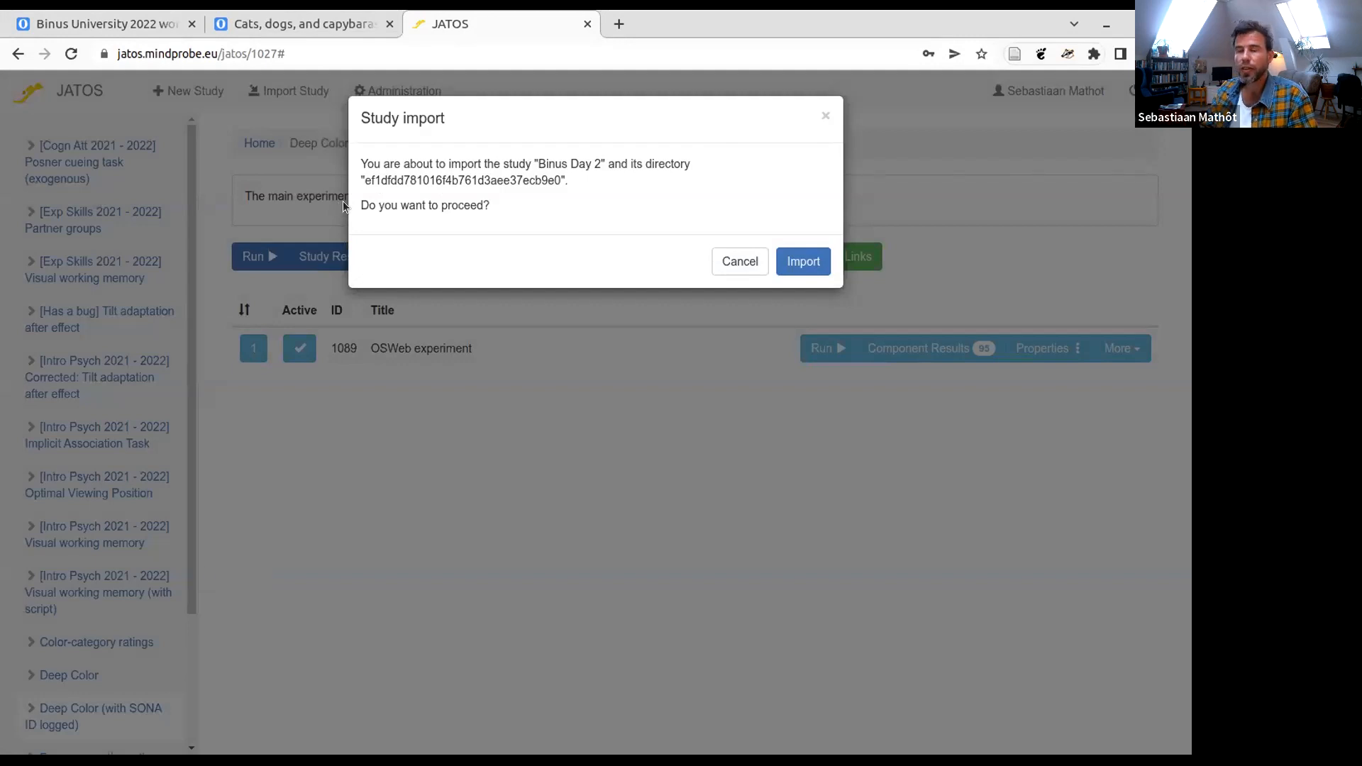
{"action": "left_click", "coordinate": [804, 260]}
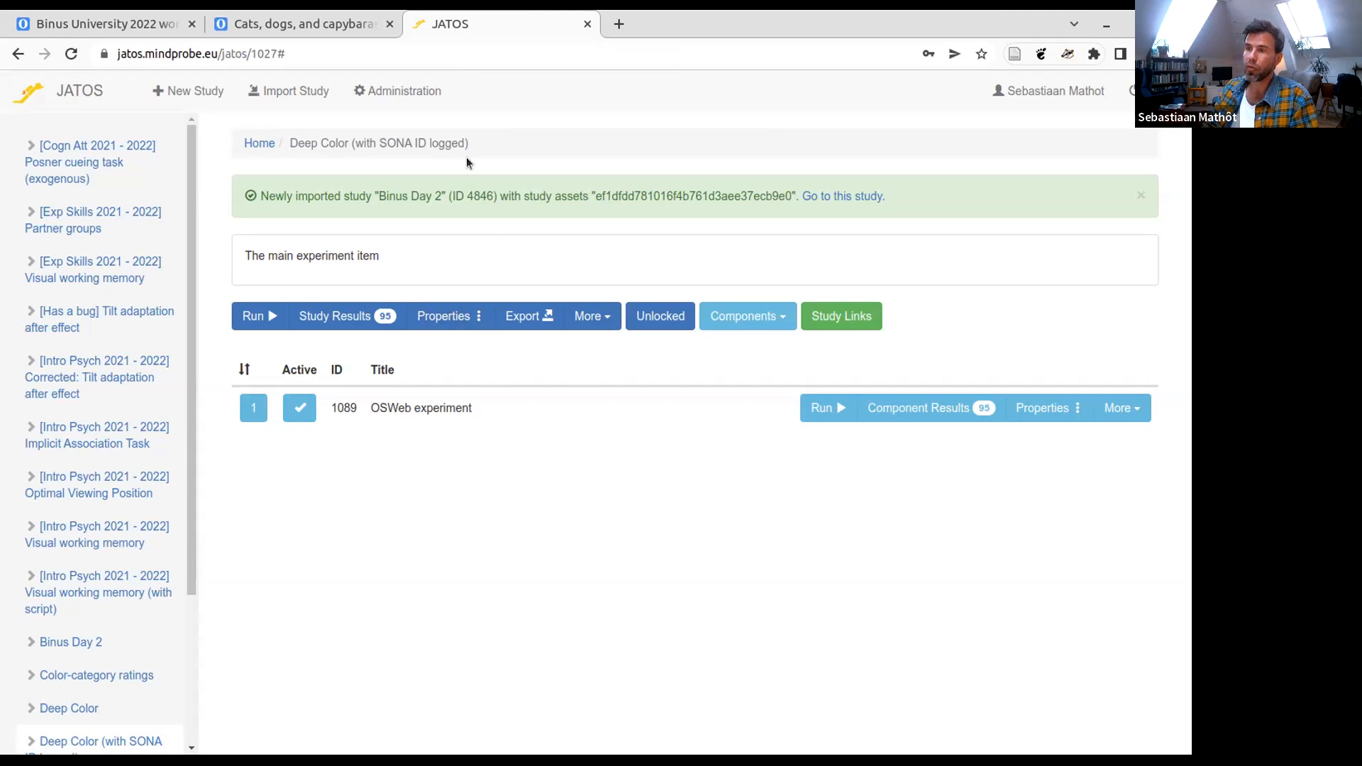
- Go to the newly imported Binus Day 2 study and open its study links page
{"action": "key", "text": "ctrl+p"}
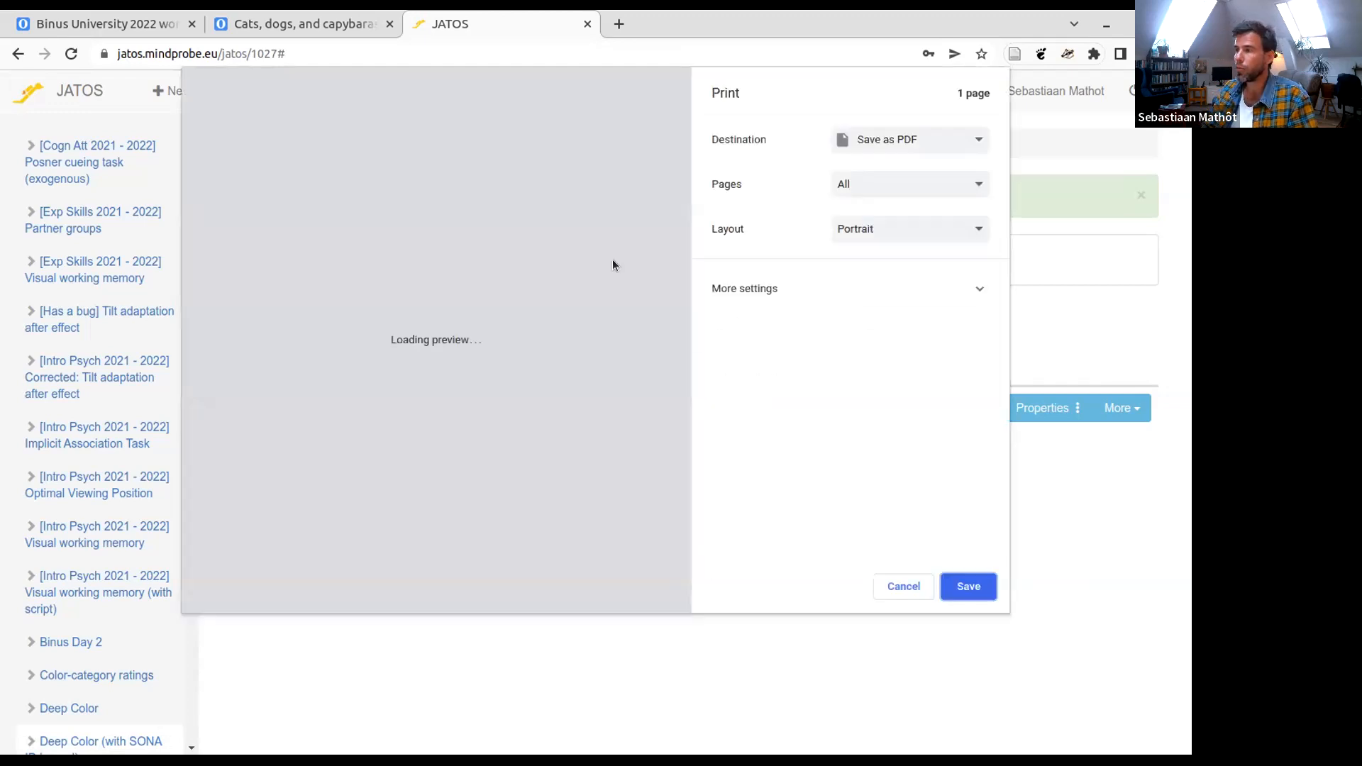
{"action": "left_click", "coordinate": [901, 587]}
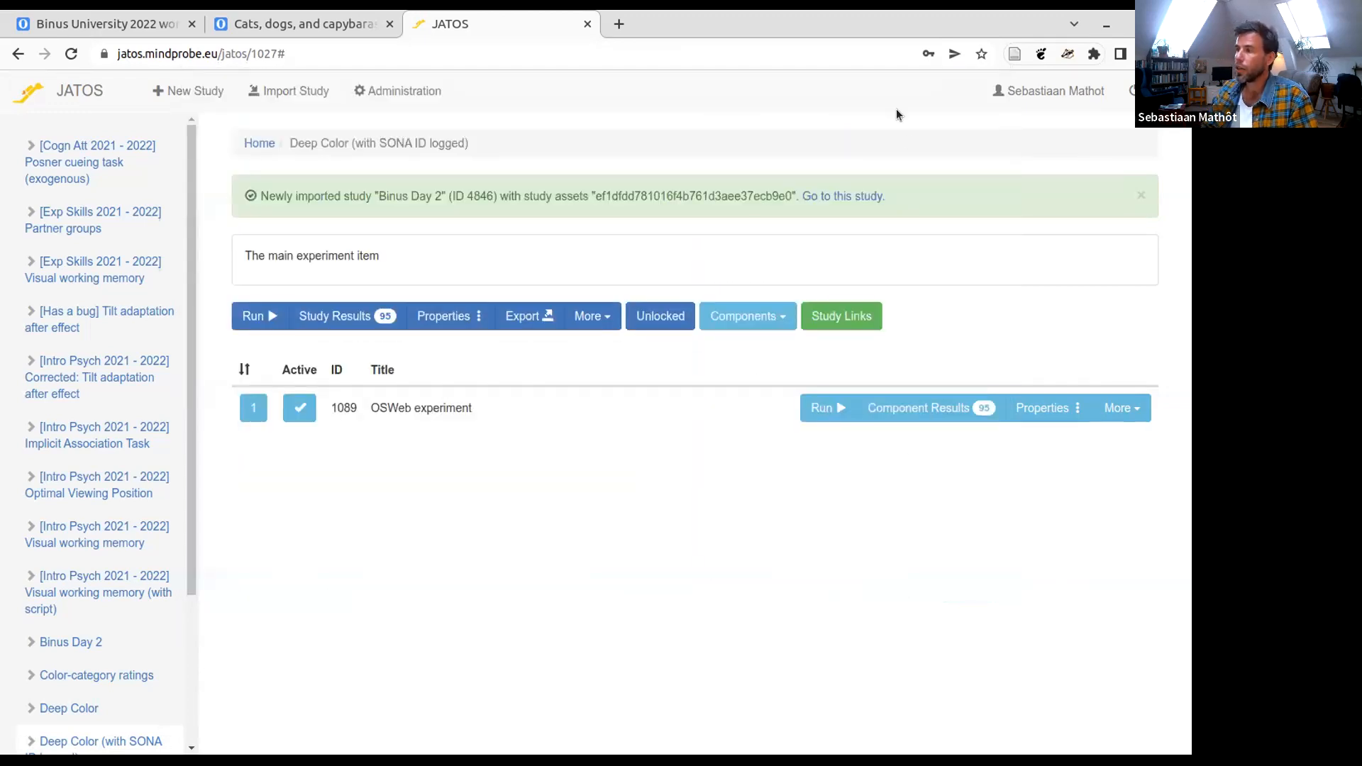
{"action": "left_click", "coordinate": [837, 198]}
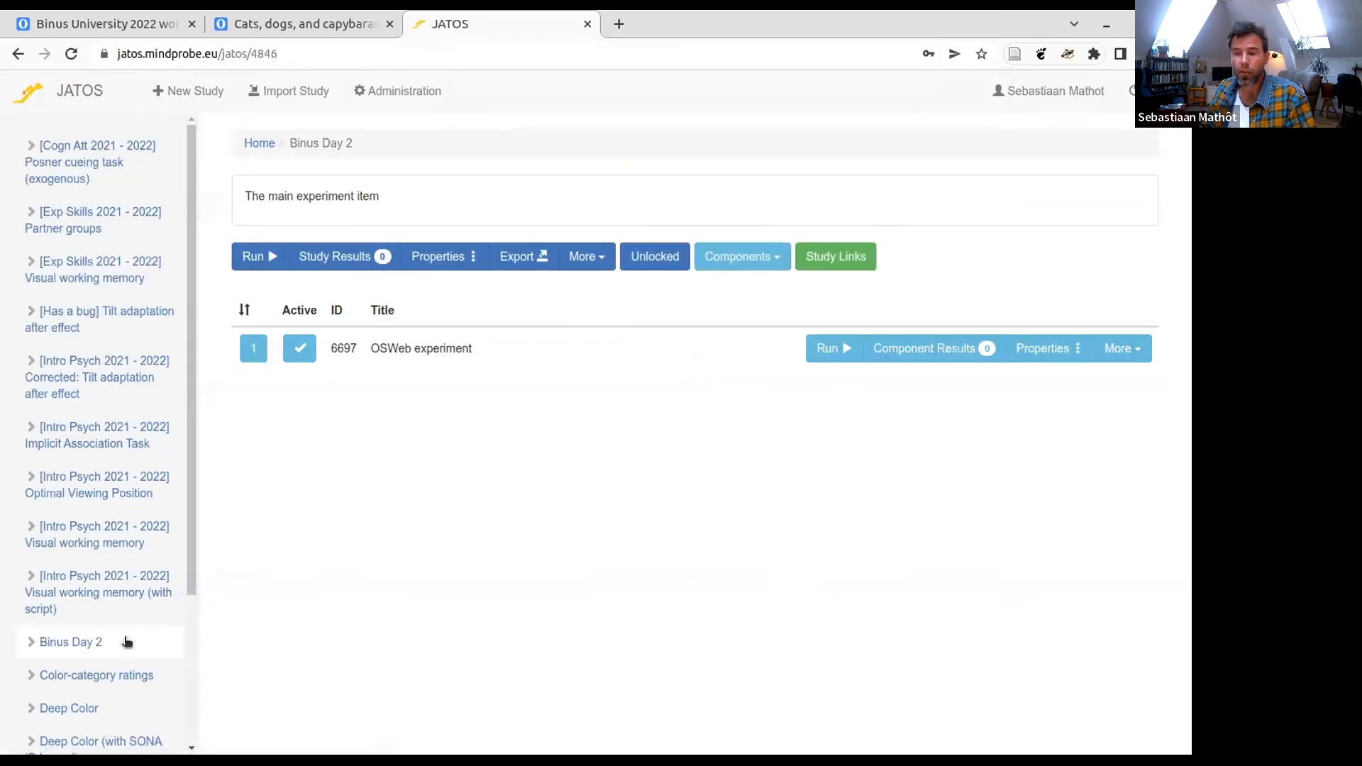
{"action": "scroll", "coordinate": [125, 639], "scroll_direction": "down", "scroll_amount": 1}
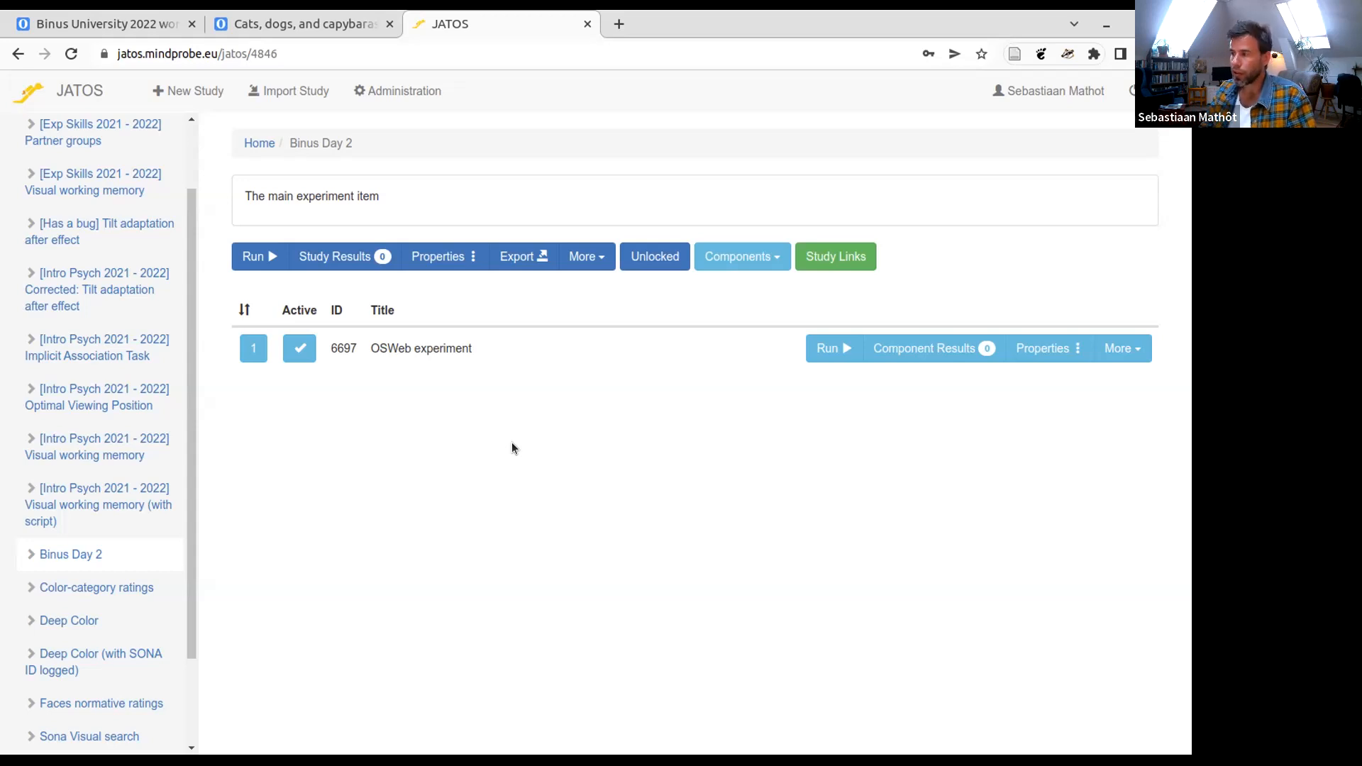
{"action": "left_click", "coordinate": [845, 260]}
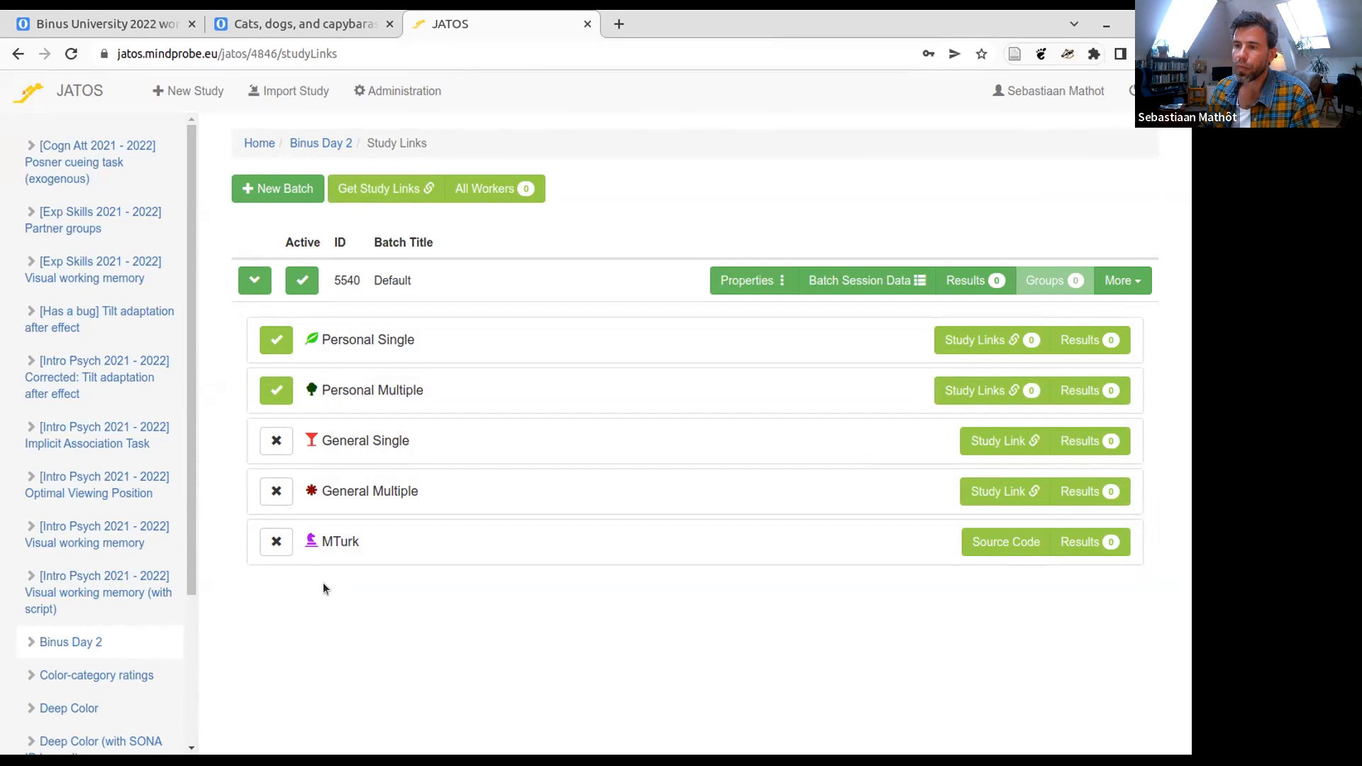
- Create 3 study links for the Personal Single worker type in the Default batch and return to the list of worker types
{"action": "mouse_move", "coordinate": [345, 338]}
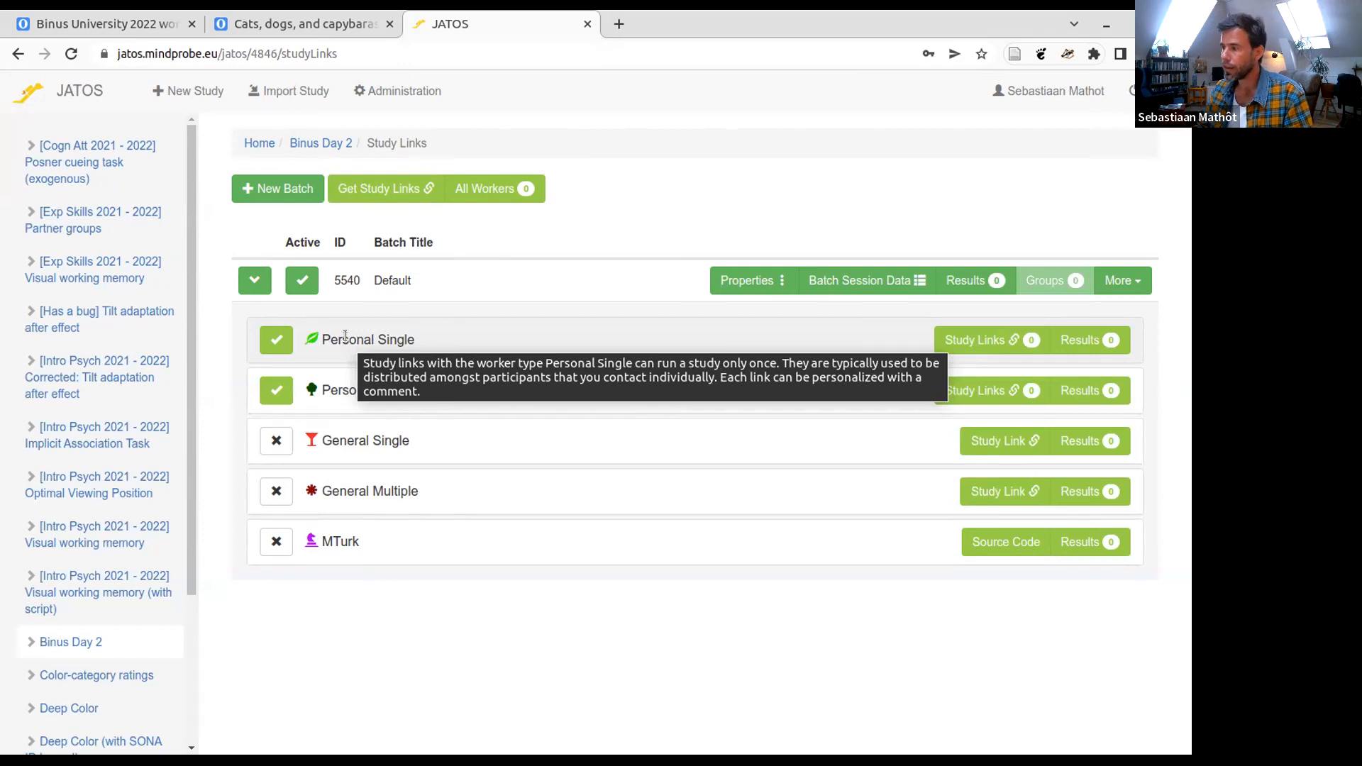
{"action": "left_click", "coordinate": [974, 340]}
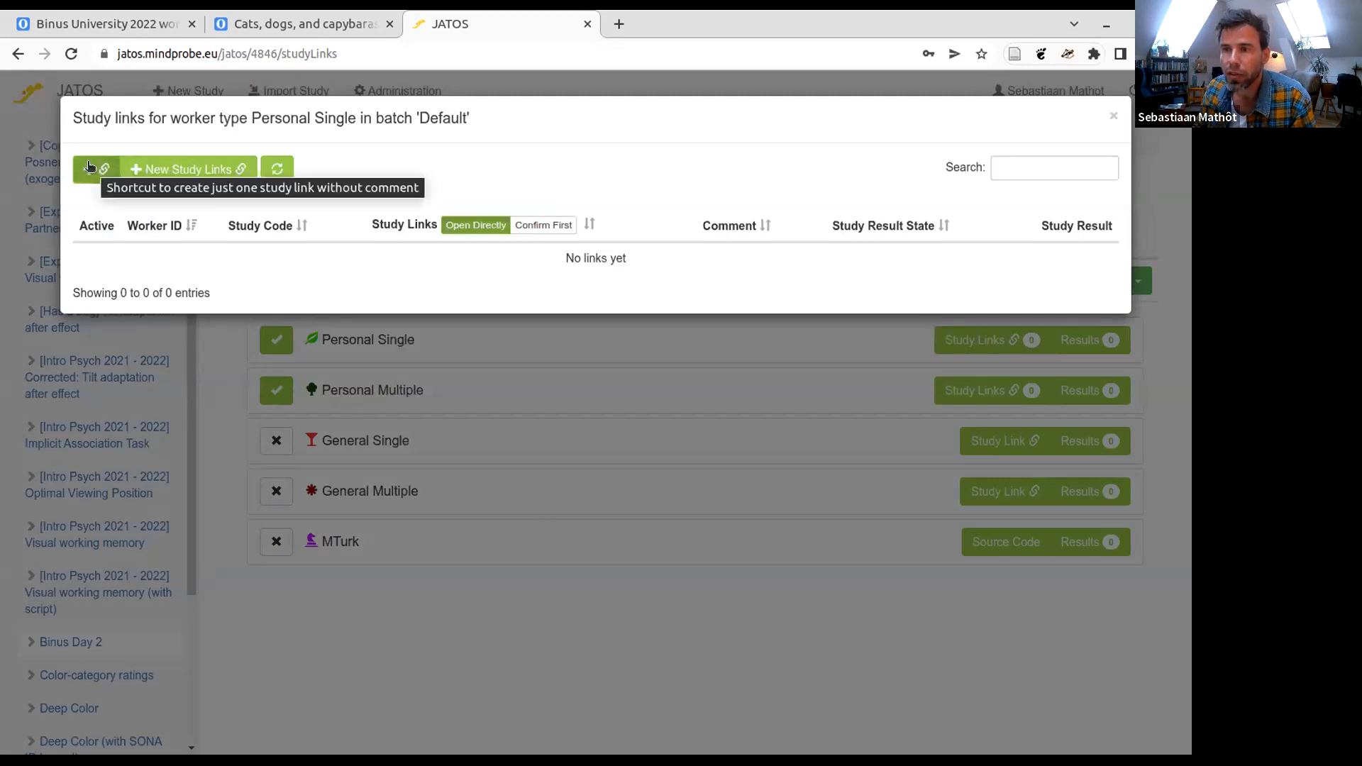
{"action": "left_click", "coordinate": [150, 174]}
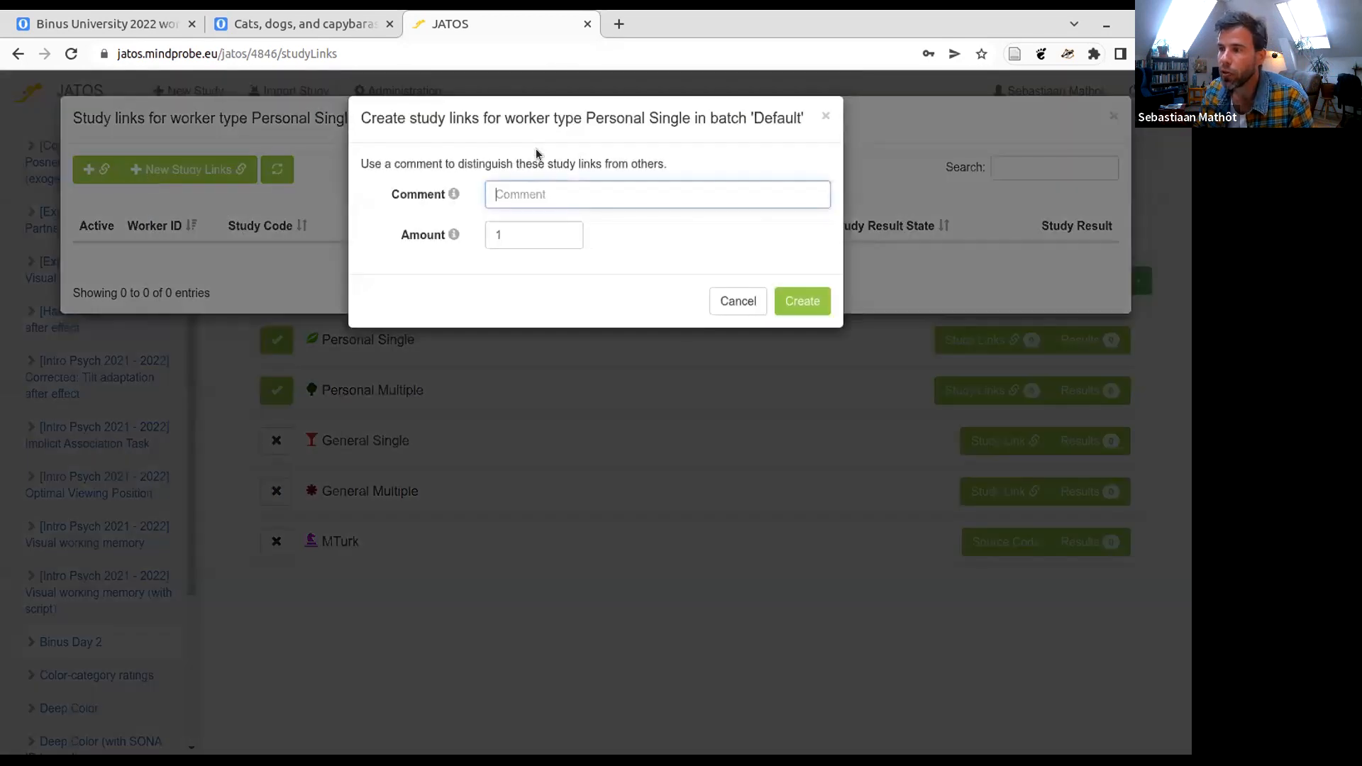
{"action": "double_click", "coordinate": [529, 234]}
{"action": "type", "text": "3"}
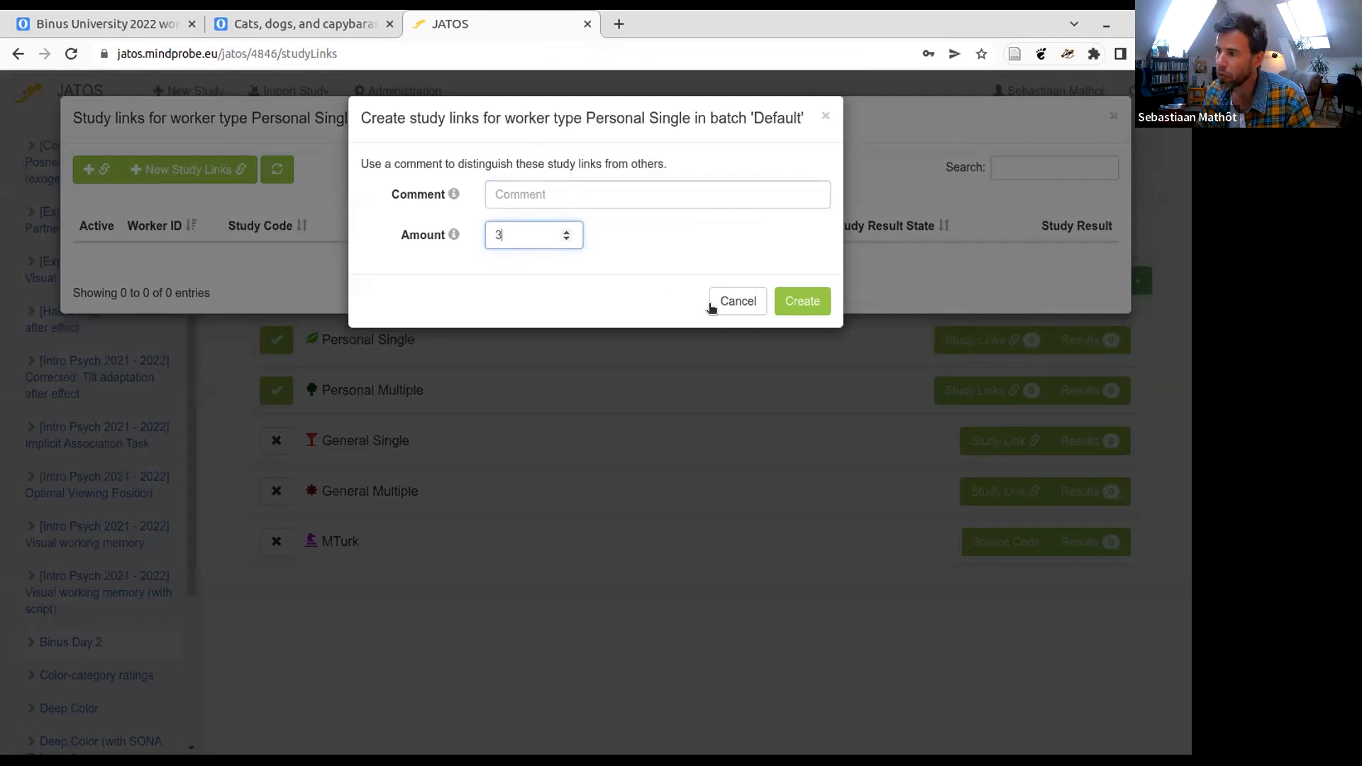
{"action": "left_click", "coordinate": [786, 301]}
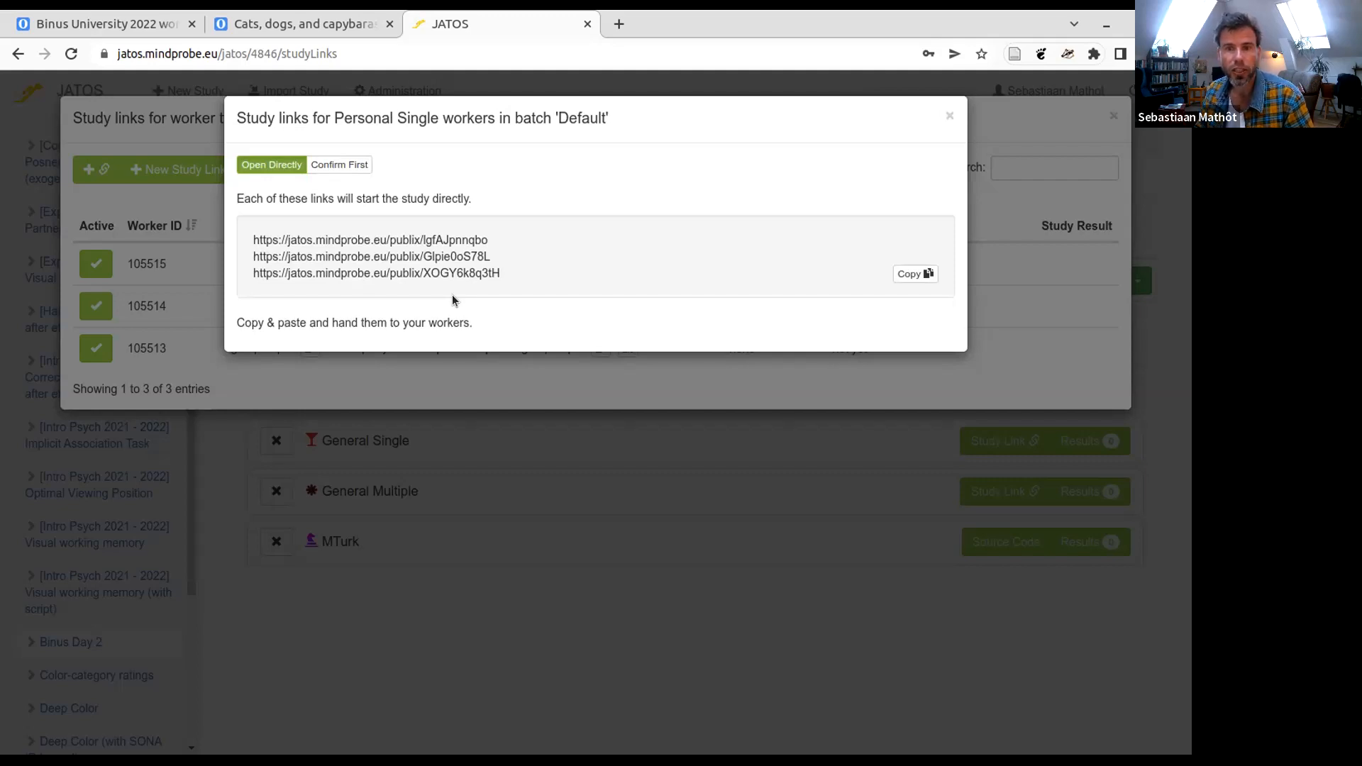
{"action": "left_click_drag", "start_coordinate": [496, 240], "coordinate": [249, 232]}
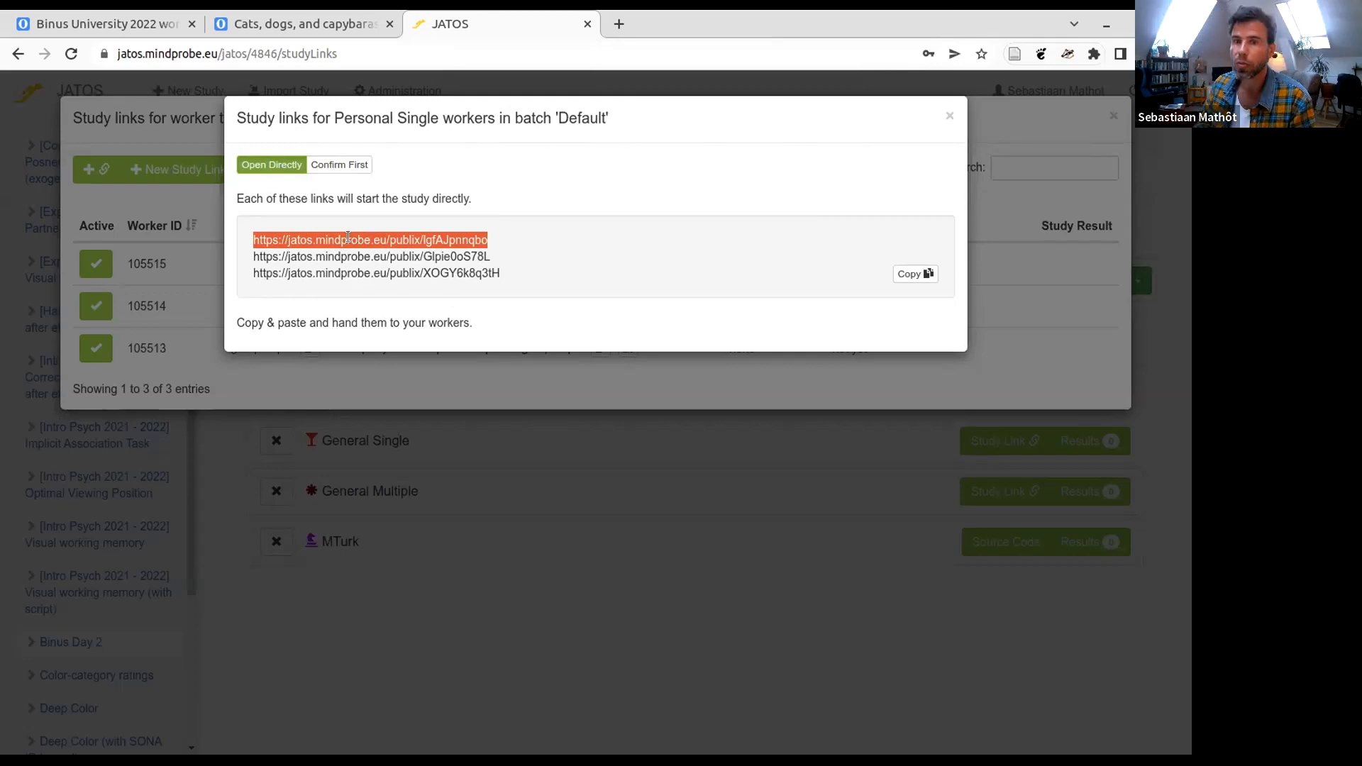
{"action": "left_click", "coordinate": [548, 175]}
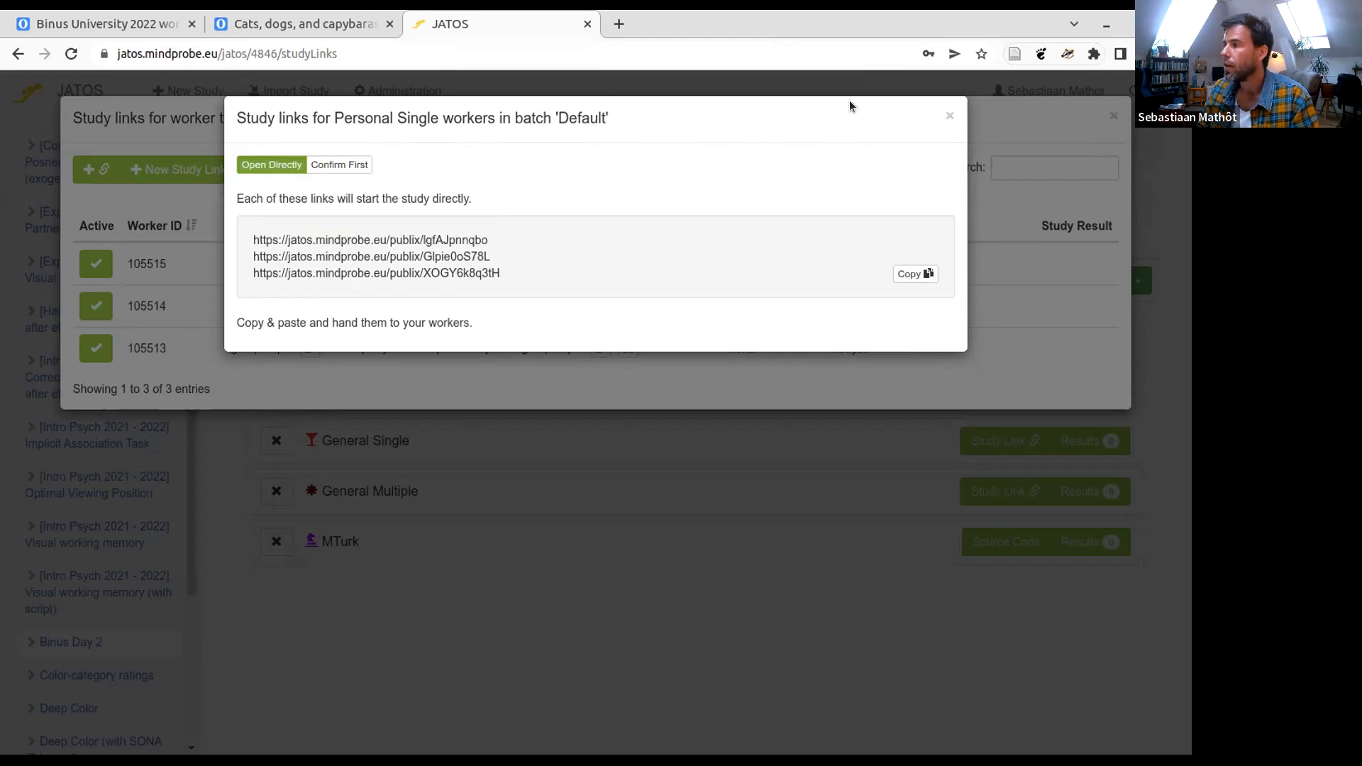
{"action": "left_click", "coordinate": [949, 116]}
{"action": "left_click", "coordinate": [1113, 115]}
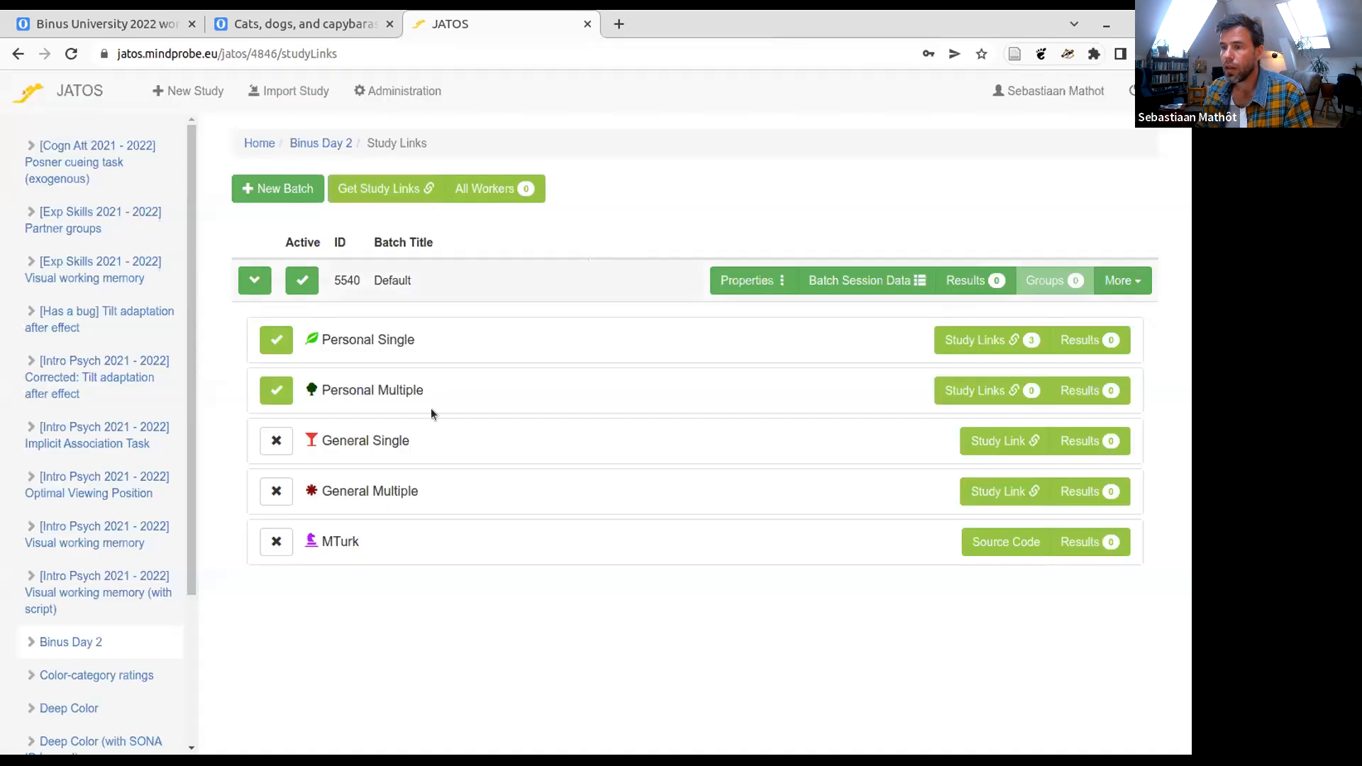
- Enable the General Multiple worker type in the Default batch, then get its study link and select the URL
{"action": "mouse_move", "coordinate": [363, 383]}
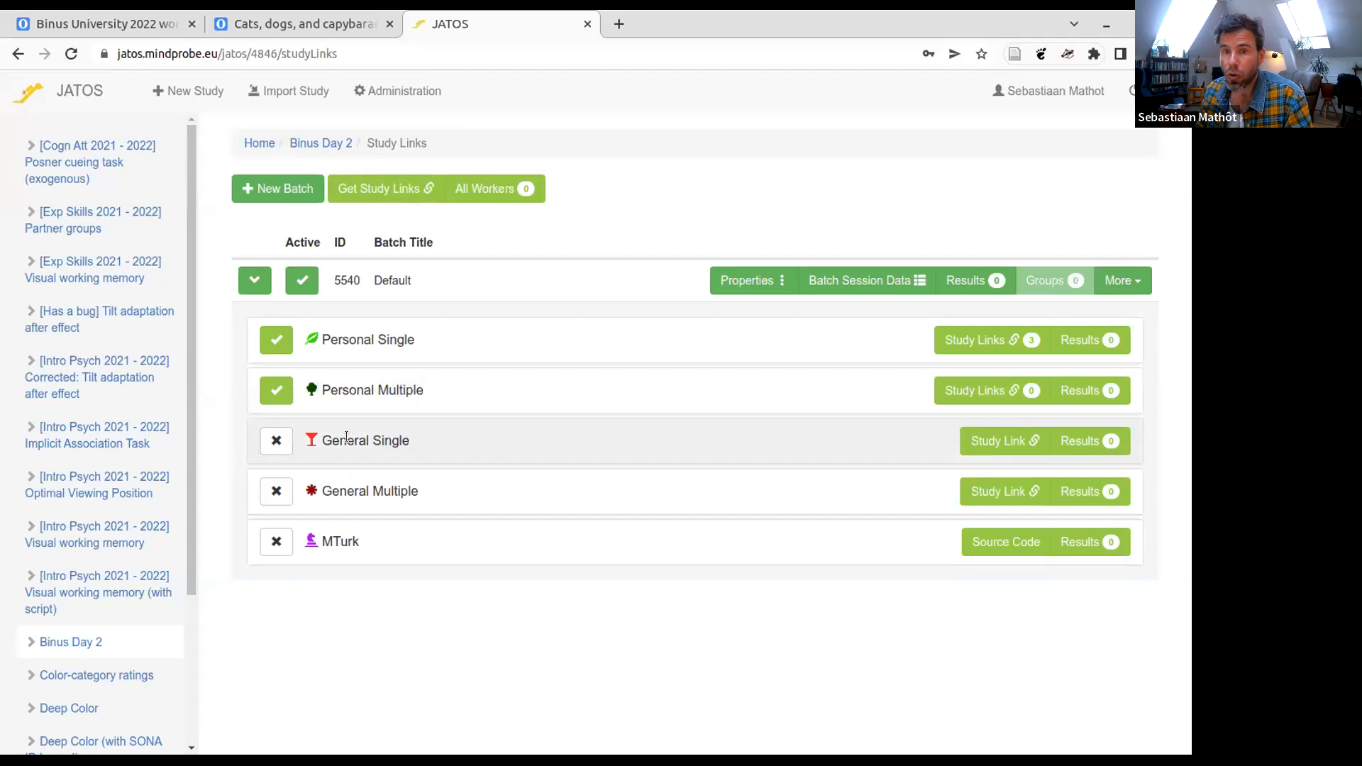
{"action": "mouse_move", "coordinate": [346, 438]}
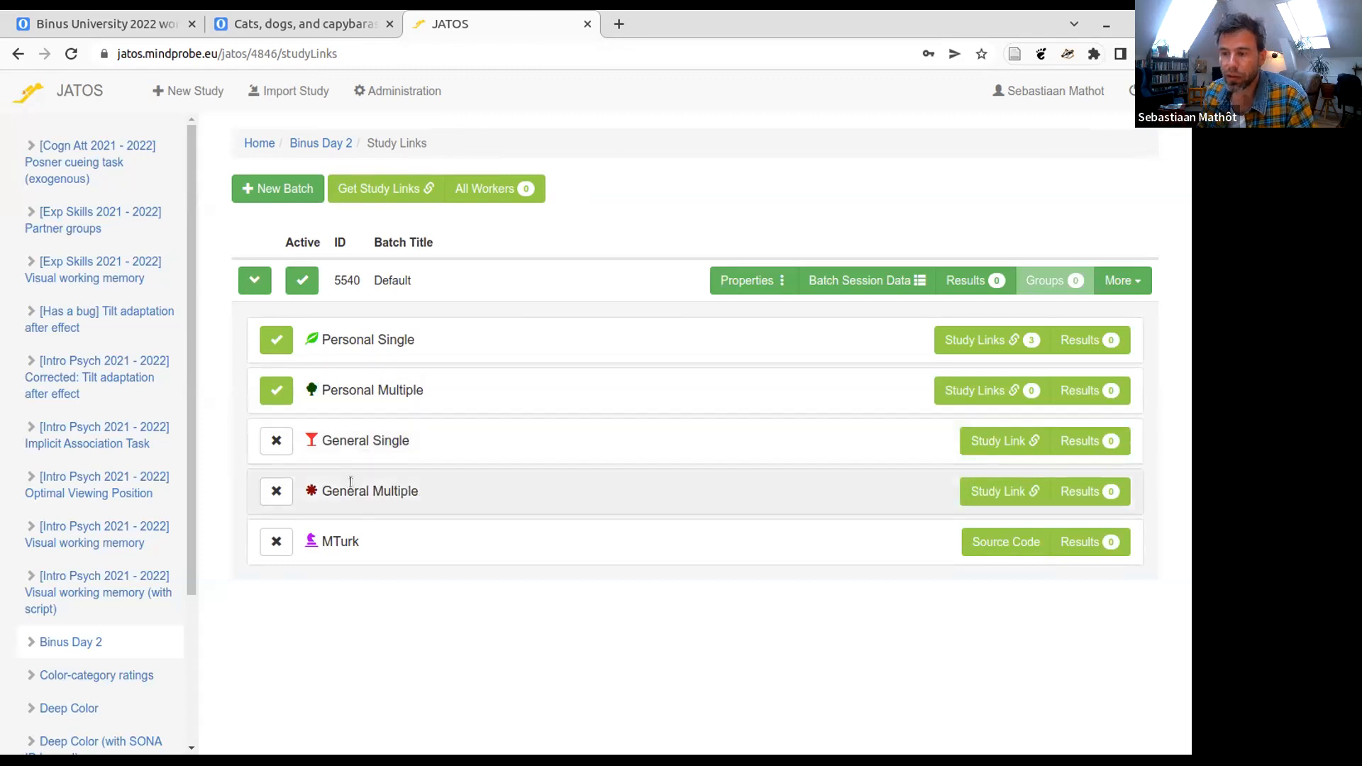
{"action": "mouse_move", "coordinate": [350, 482]}
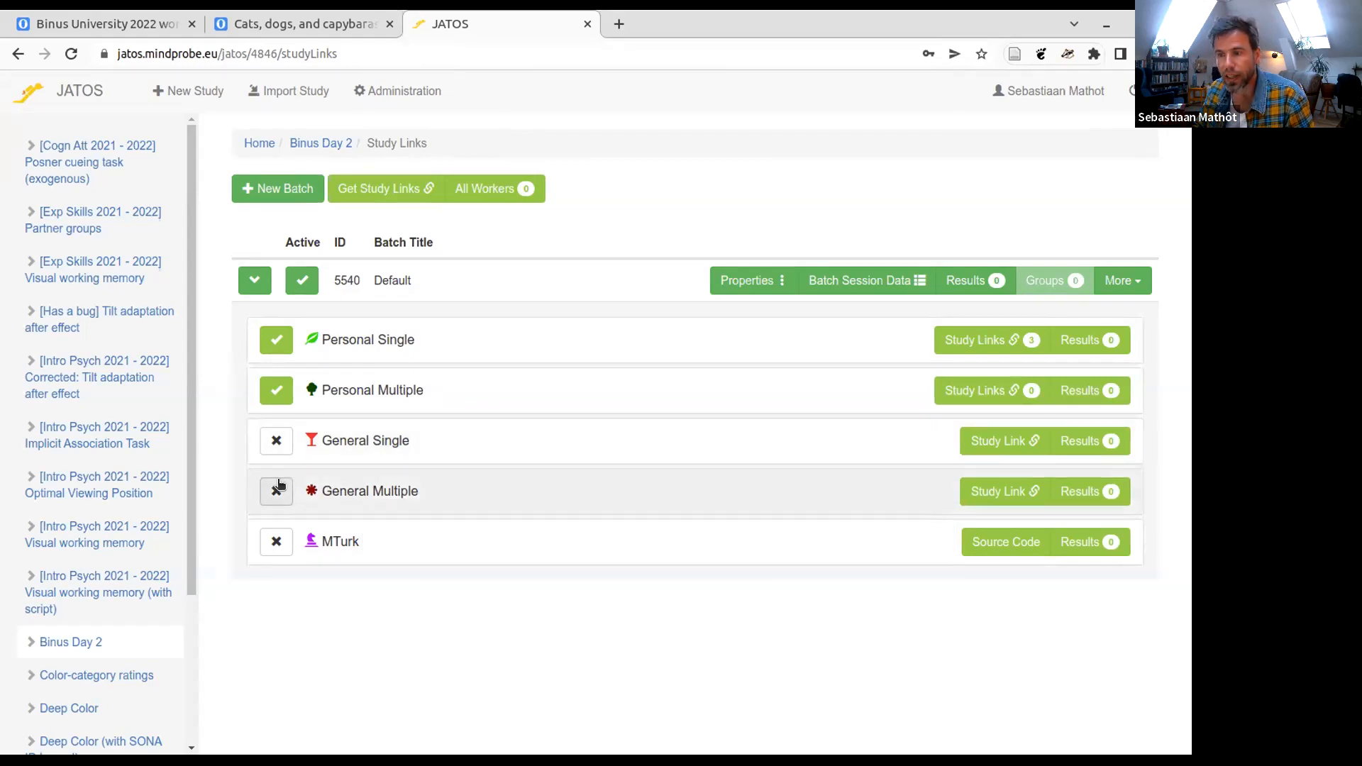
{"action": "left_click", "coordinate": [277, 488]}
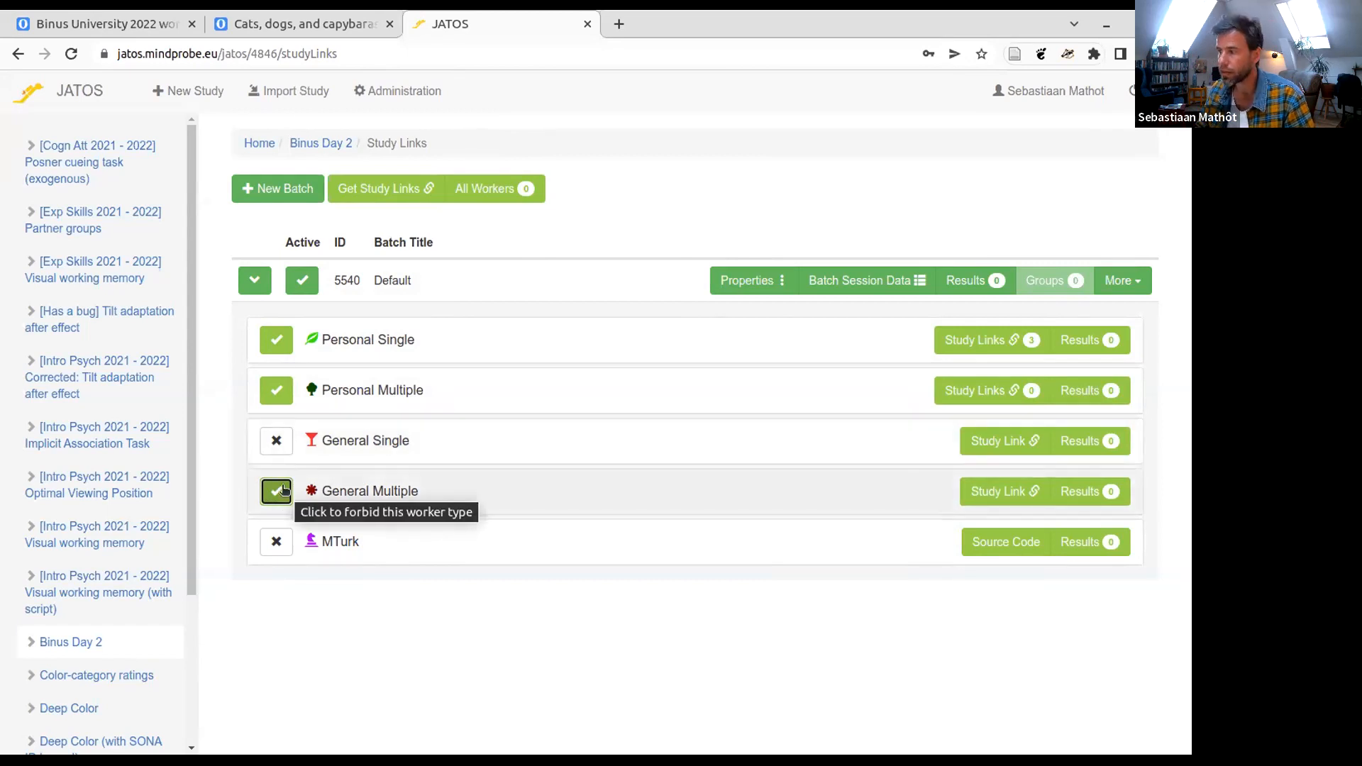
{"action": "left_click", "coordinate": [1002, 496]}
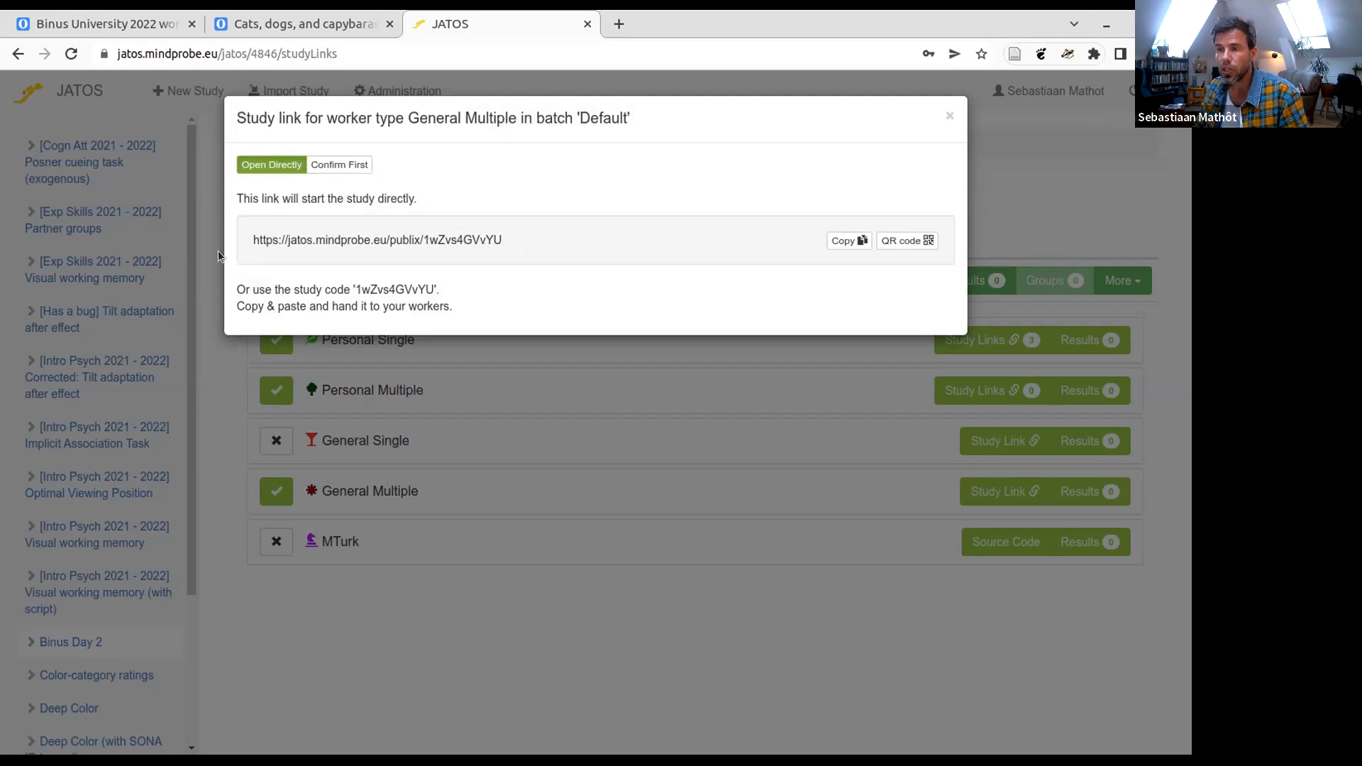
{"action": "left_click_drag", "start_coordinate": [219, 250], "coordinate": [222, 237]}
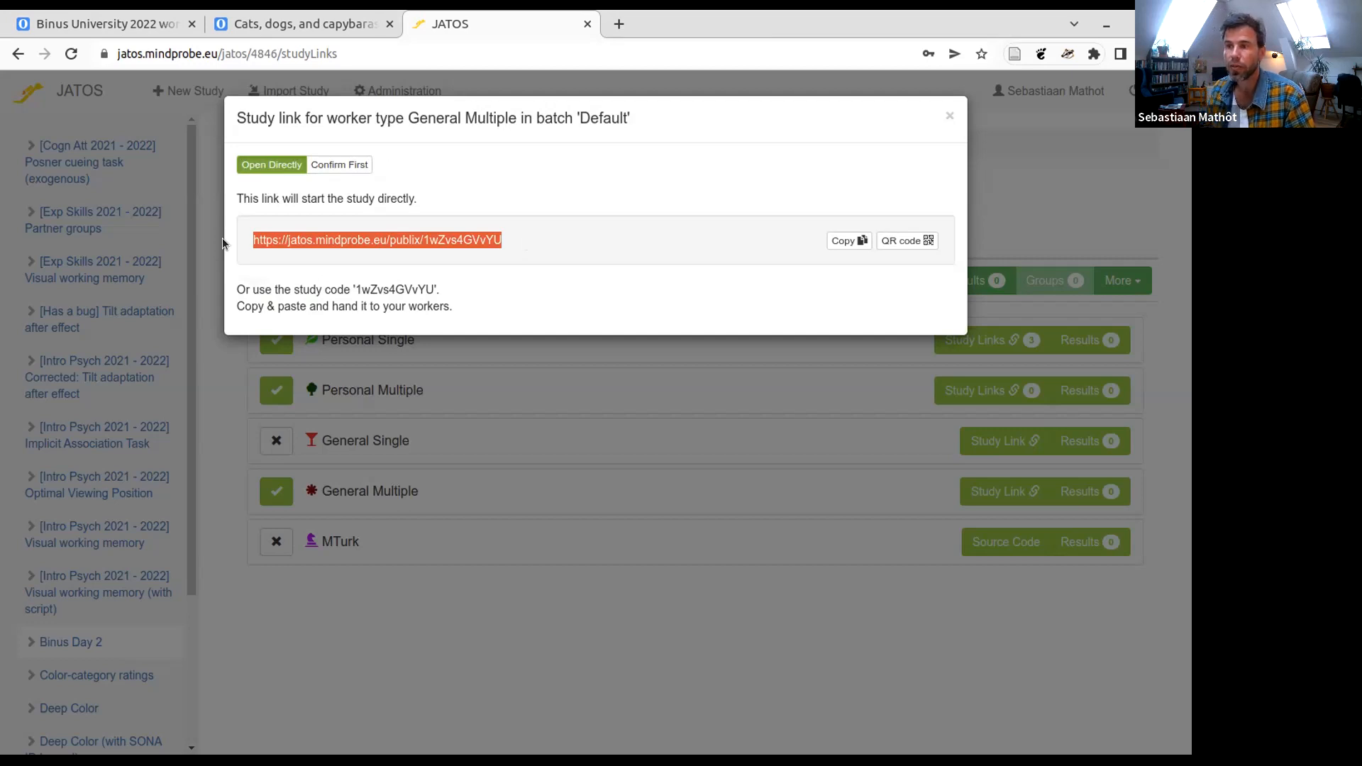
- Preview the Confirm First version of the General Multiple study link, return to Open Directly, and view the link's QR code
{"action": "left_click", "coordinate": [364, 234]}
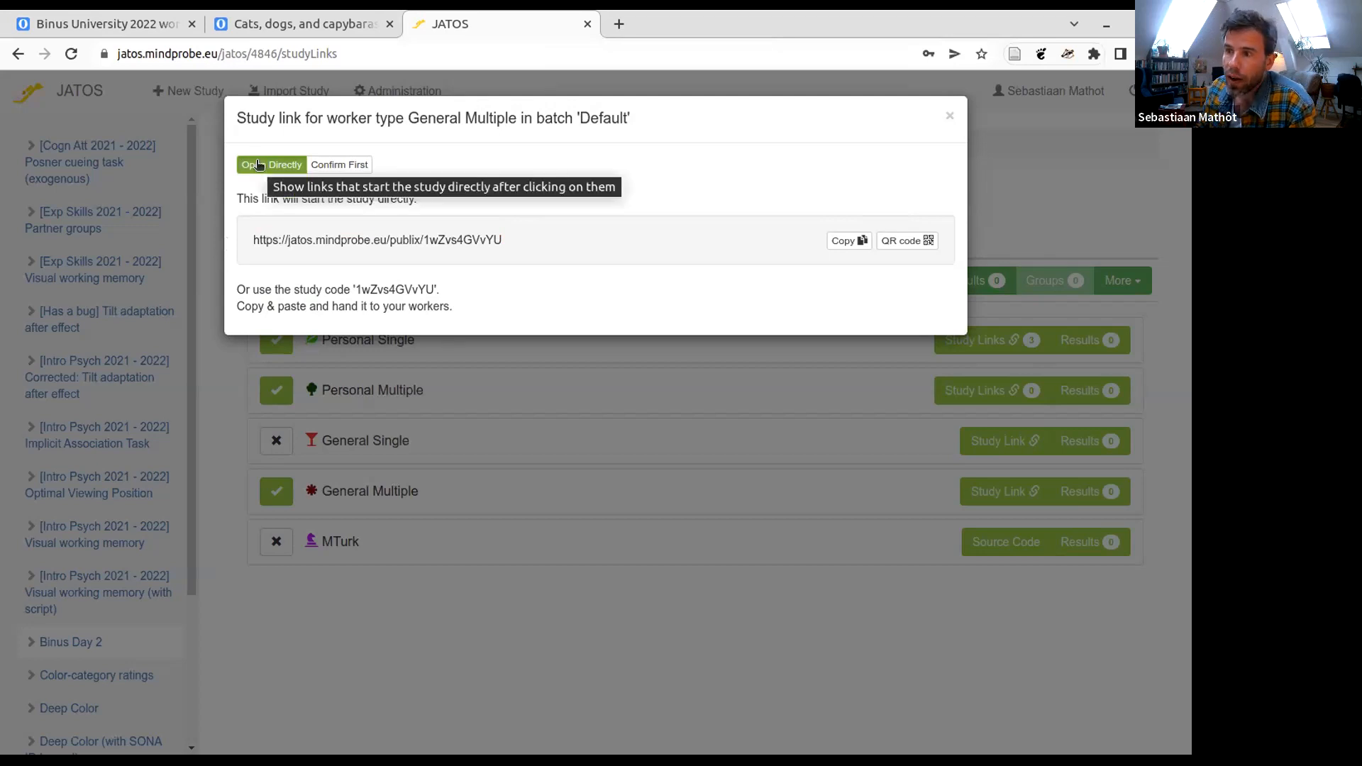
{"action": "left_click", "coordinate": [341, 165]}
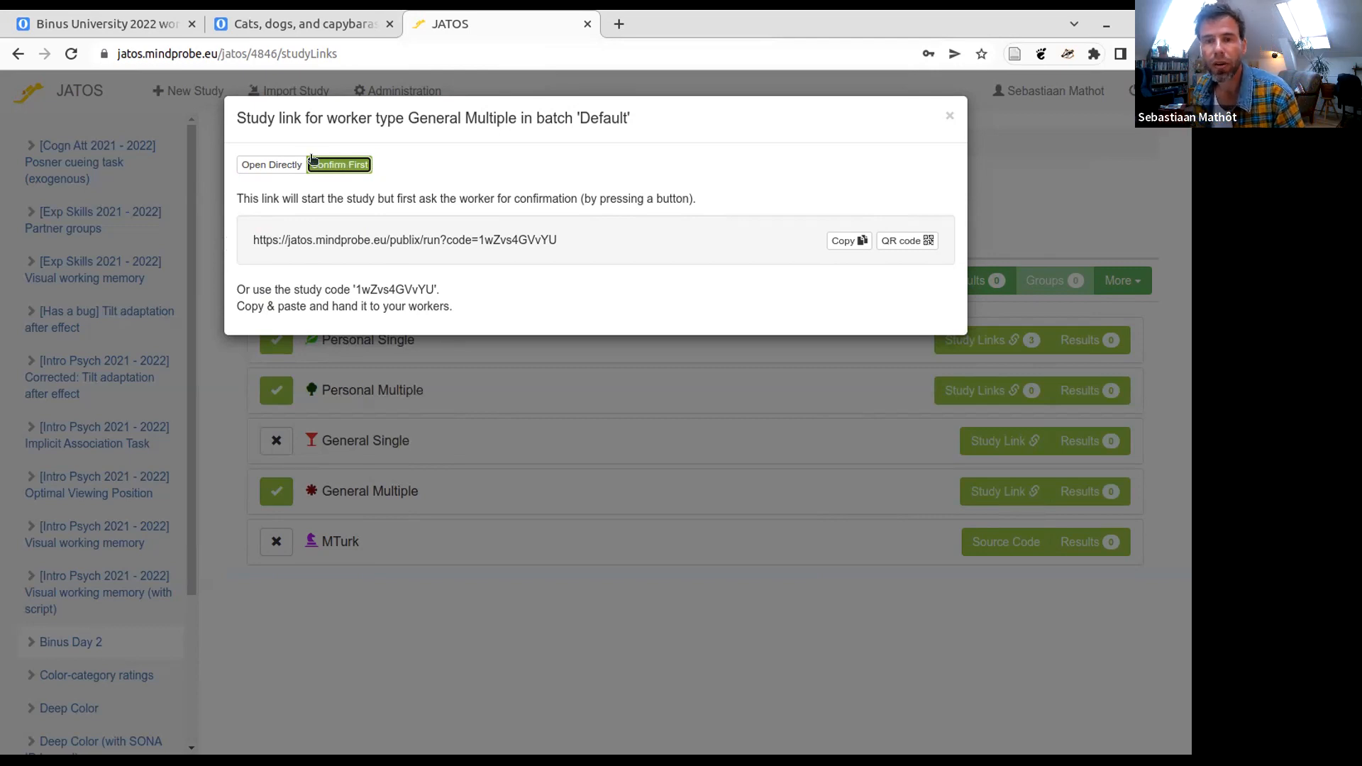
{"action": "left_click", "coordinate": [280, 167]}
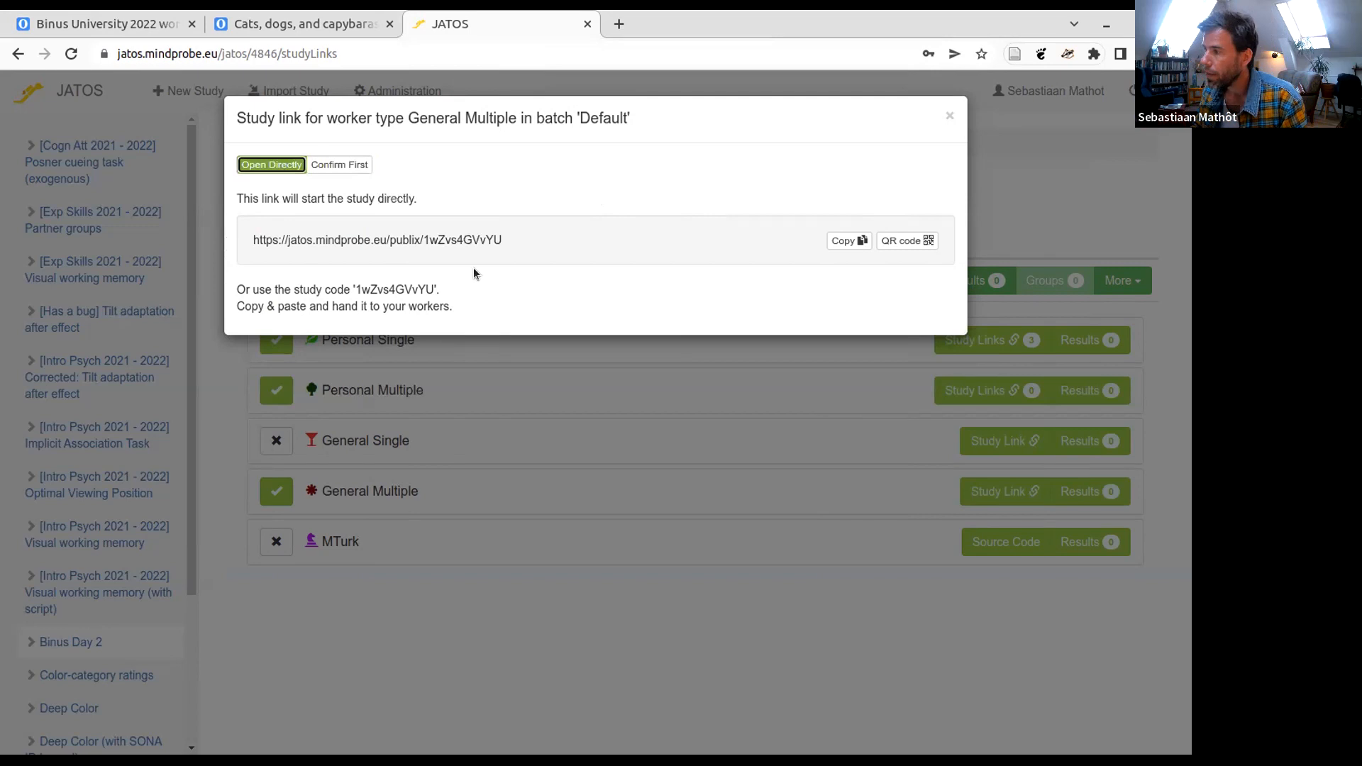
{"action": "left_click", "coordinate": [910, 240]}
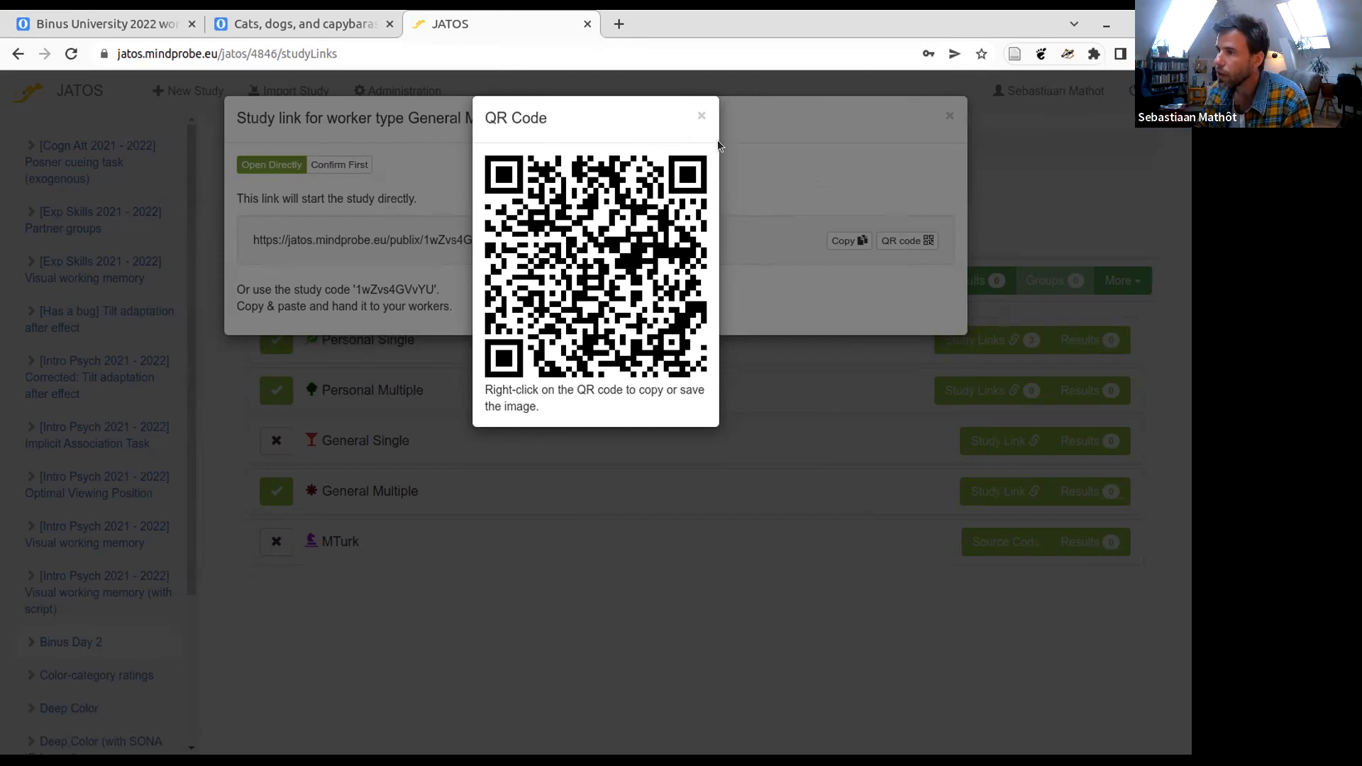
{"action": "left_click", "coordinate": [698, 114]}
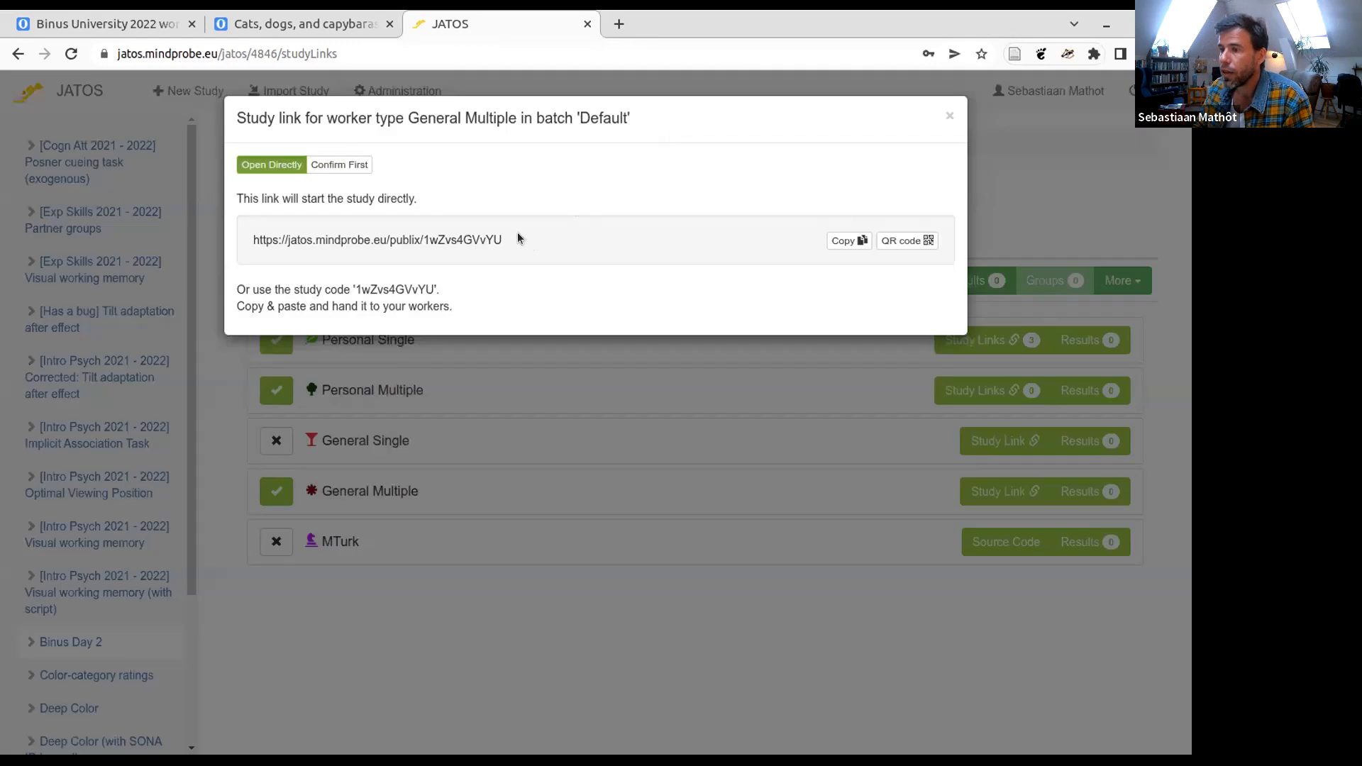
- Copy the directly opening General Multiple study link and open it in a new browser tab to start the experiment
{"action": "left_click_drag", "start_coordinate": [518, 232], "coordinate": [360, 231]}
{"action": "right_click", "coordinate": [275, 239]}
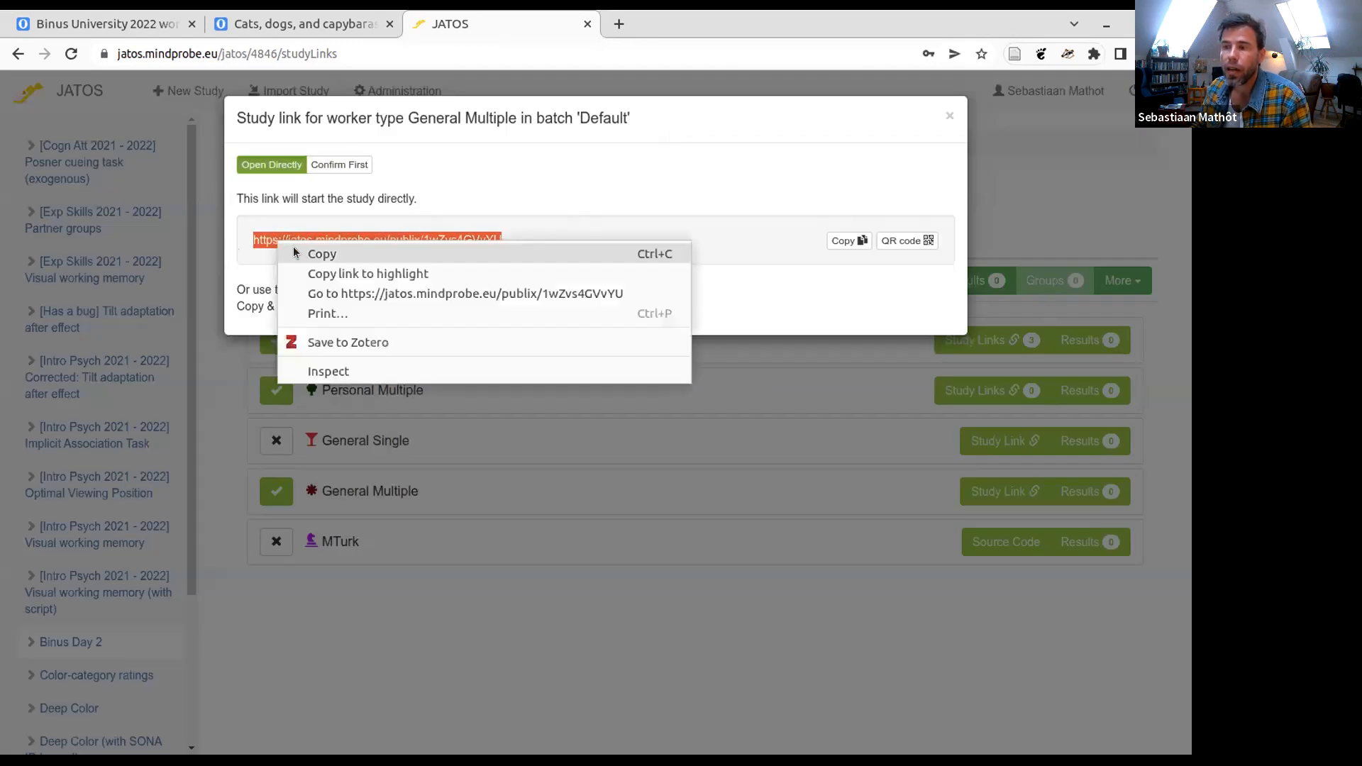
{"action": "left_click", "coordinate": [305, 253]}
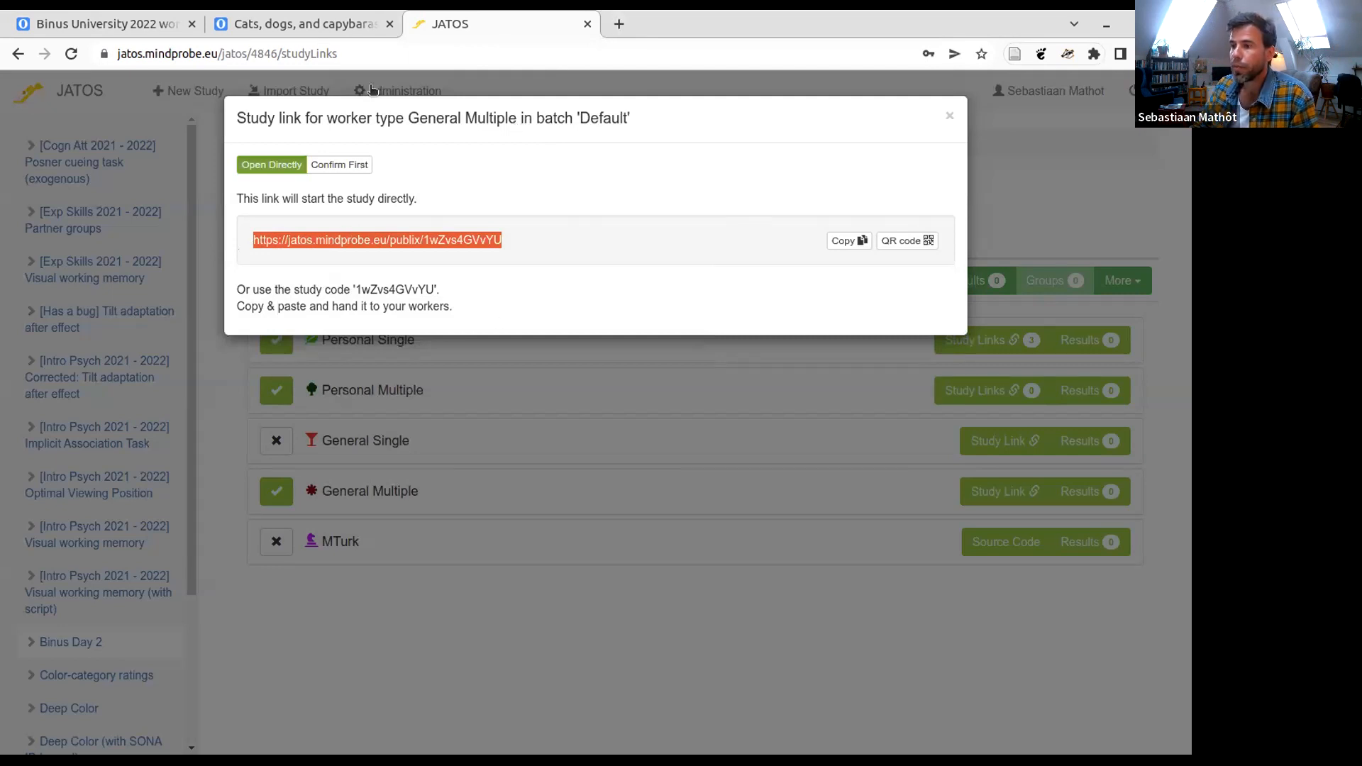
{"action": "key", "text": "ctrl+t"}
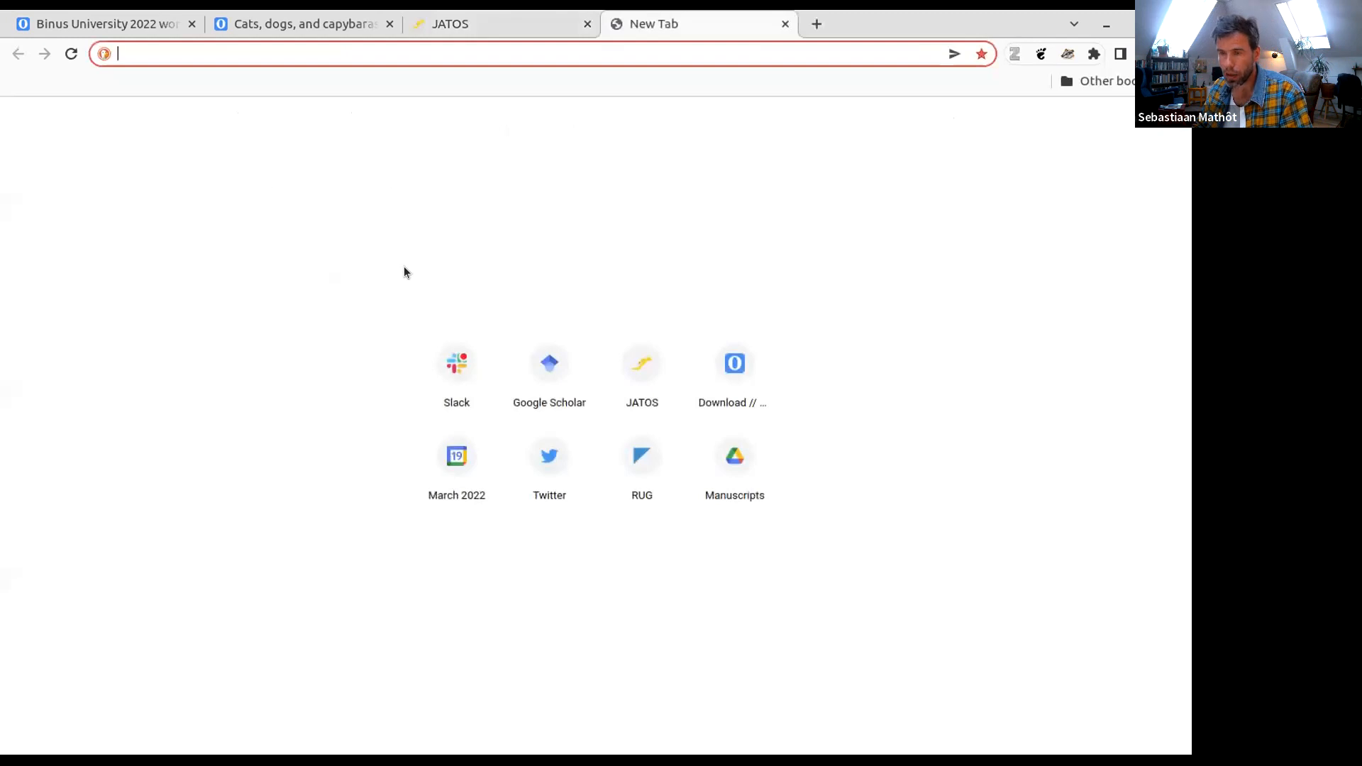
{"action": "key", "text": "ctrl+v"}
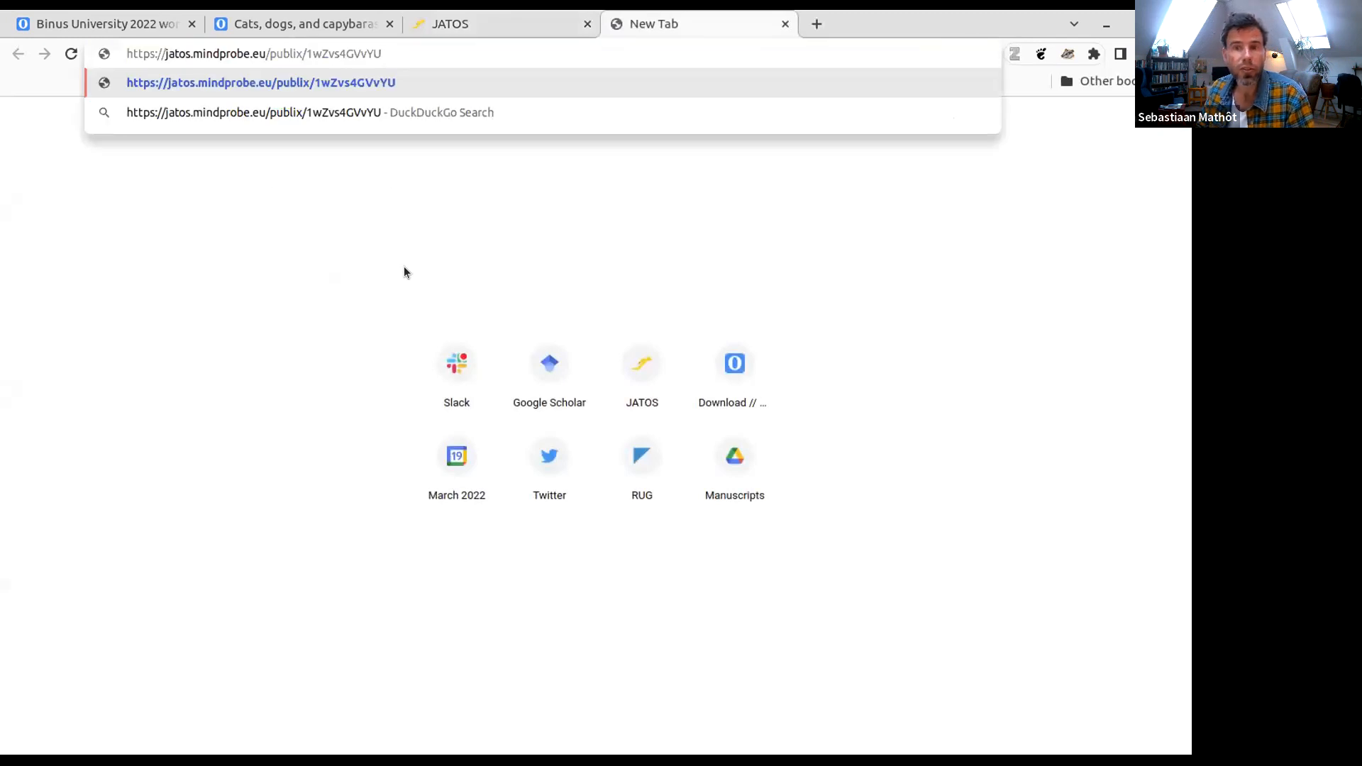
{"action": "left_click", "coordinate": [404, 83]}
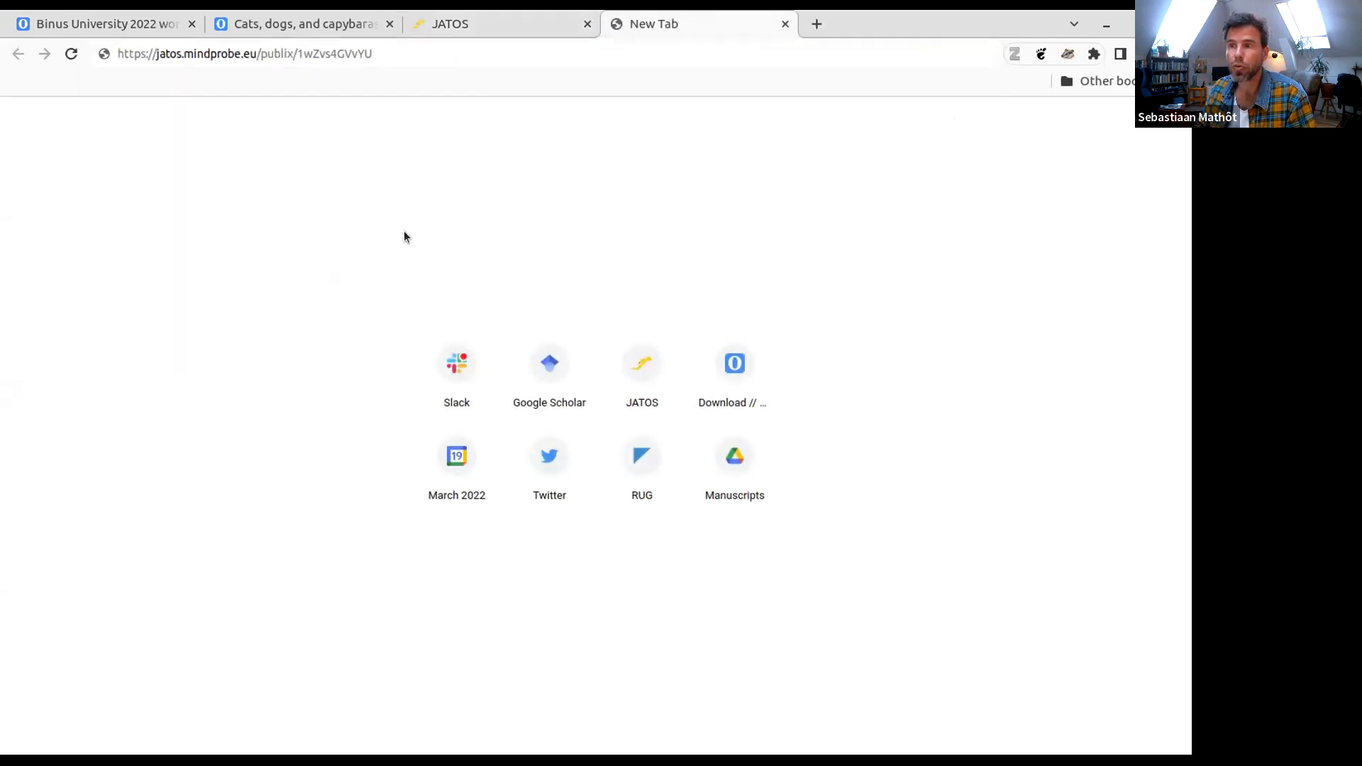
{"action": "left_click", "coordinate": [385, 54]}
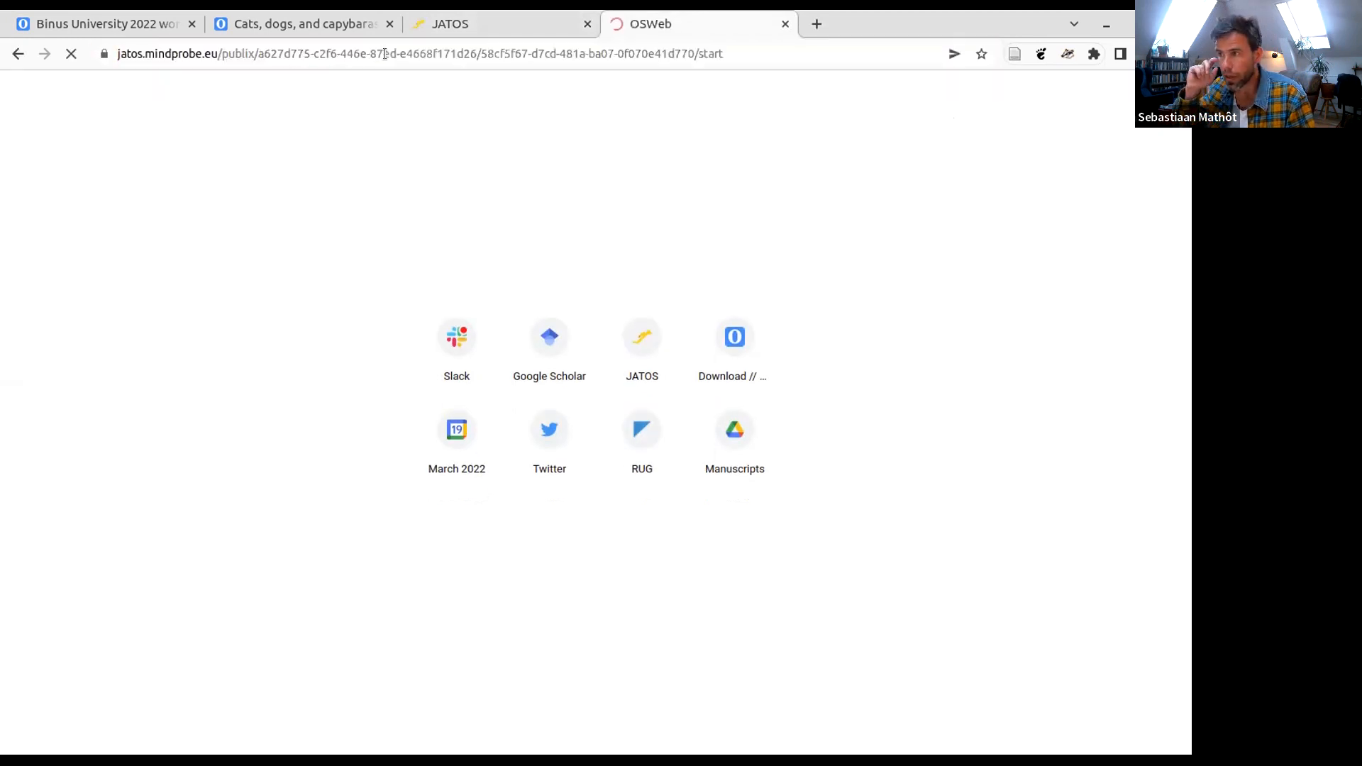
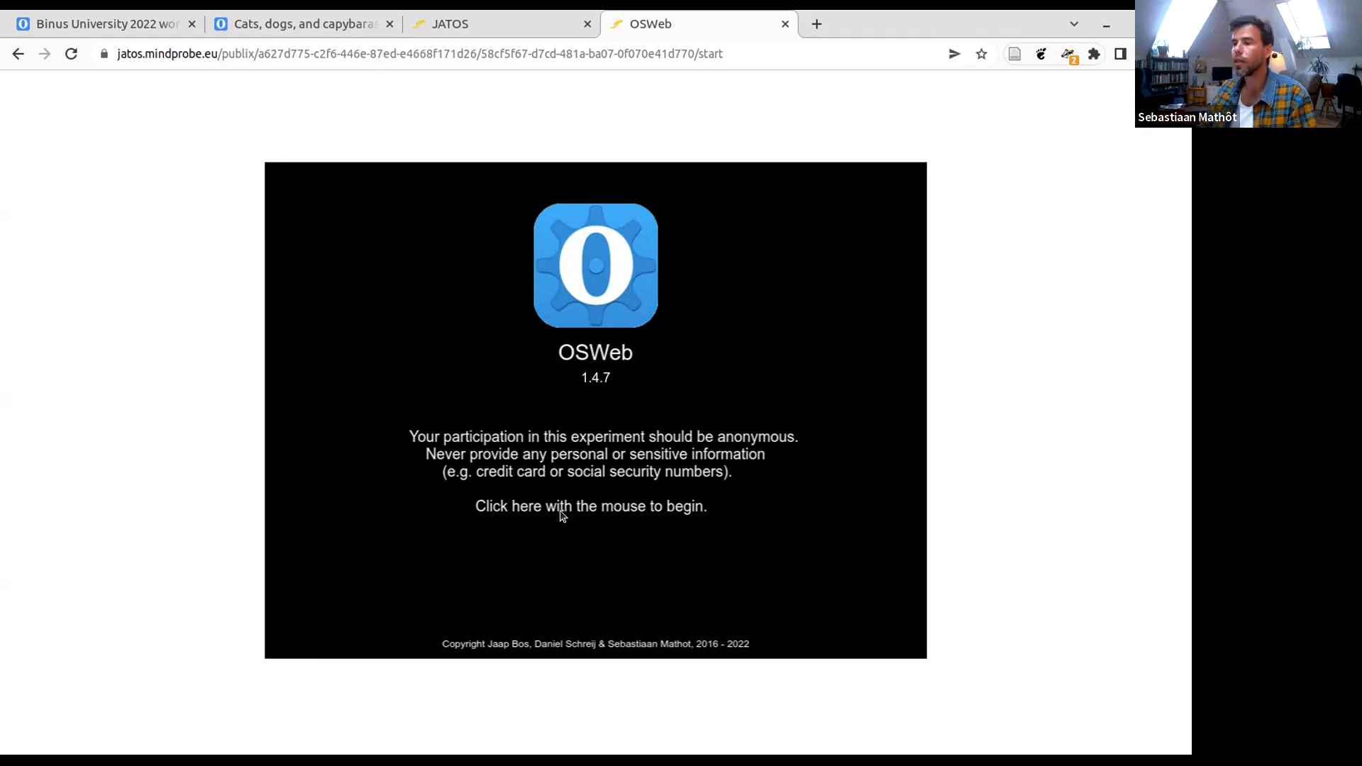
- Begin the experiment from its welcome screen, respond to several animal trials, then pause and abort it
{"action": "left_click", "coordinate": [578, 473]}
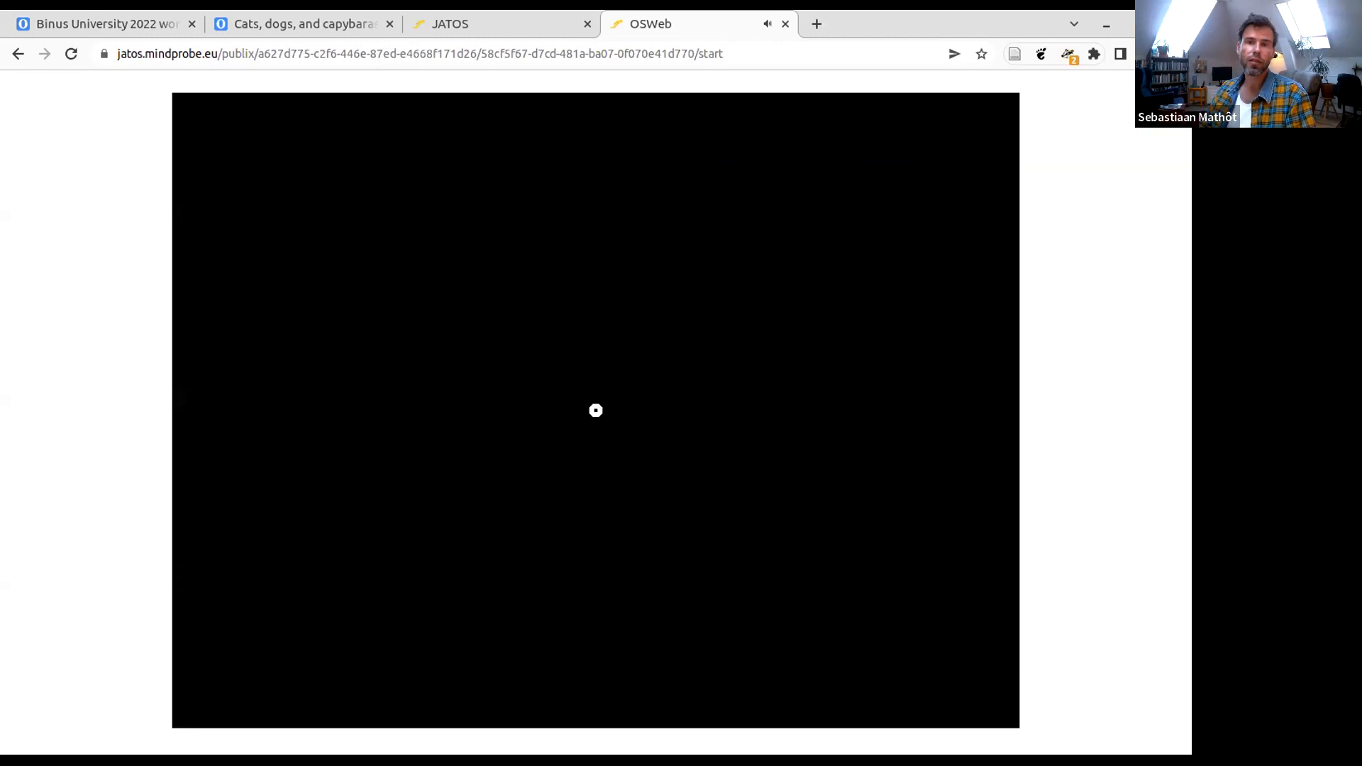
{"action": "left_click", "coordinate": [861, 372]}
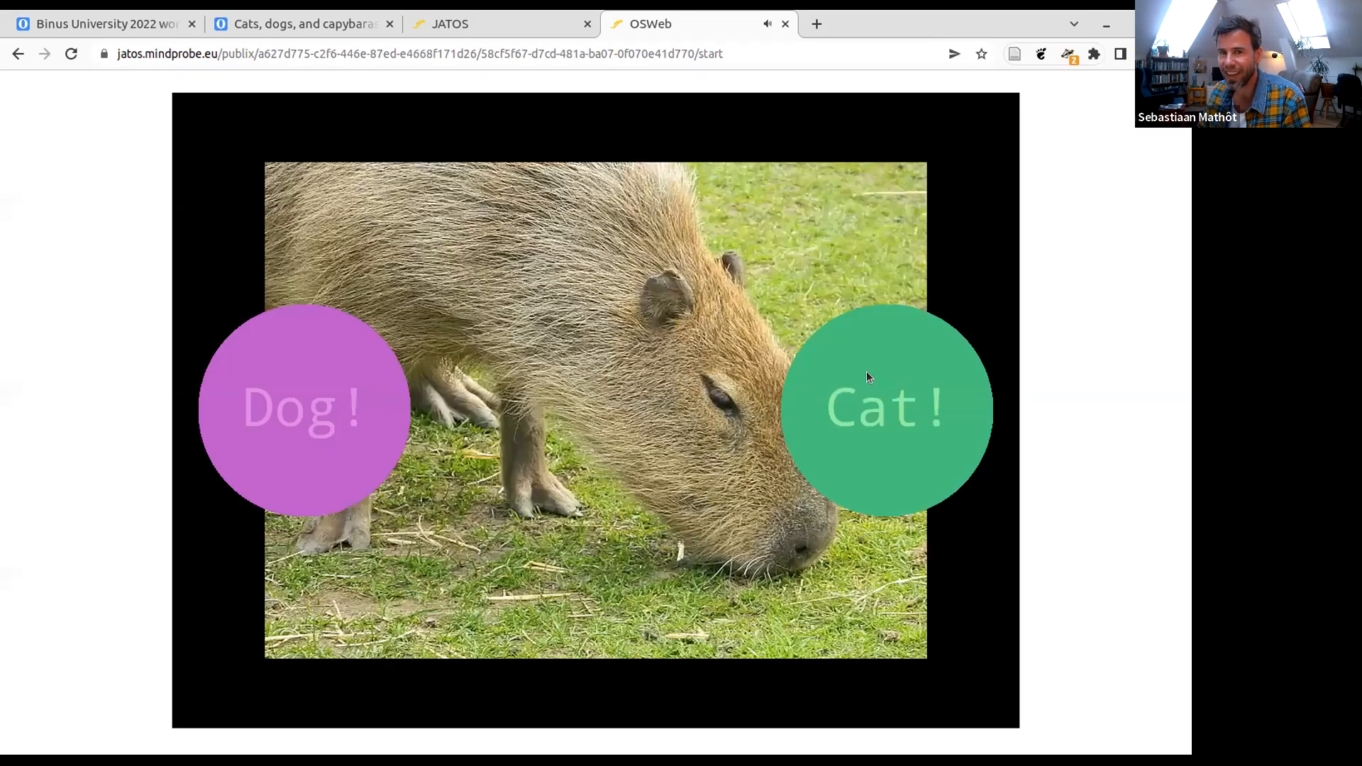
{"action": "left_click", "coordinate": [866, 372]}
{"action": "left_click", "coordinate": [351, 441]}
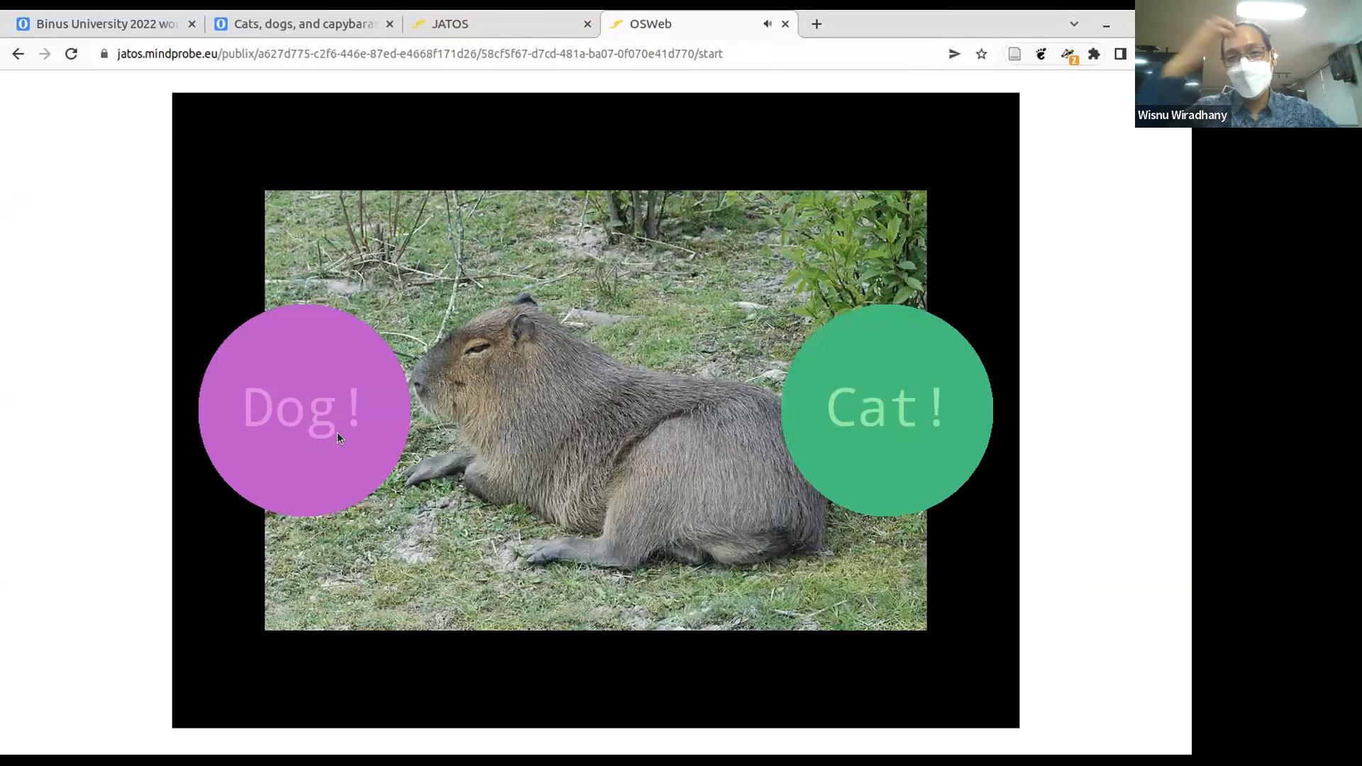
{"action": "left_click", "coordinate": [337, 433]}
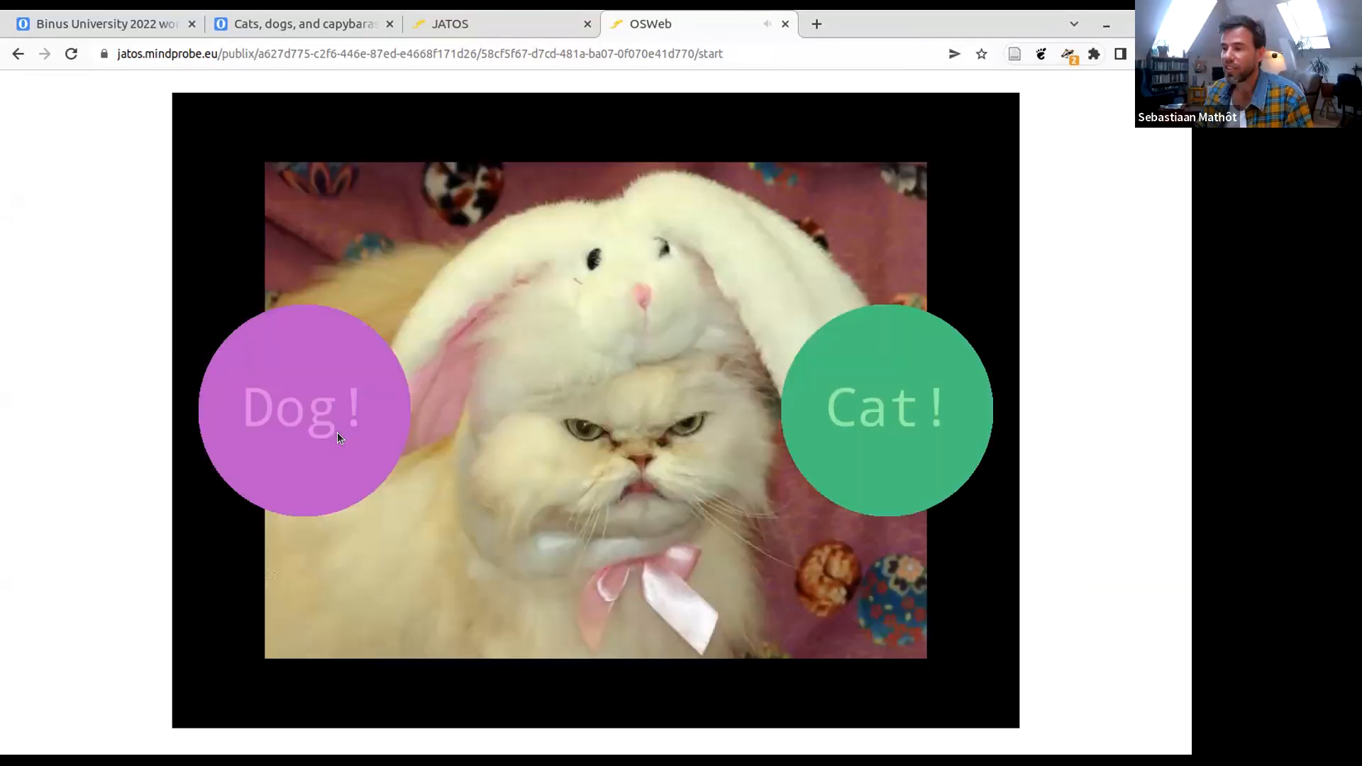
{"action": "key", "text": "Escape"}
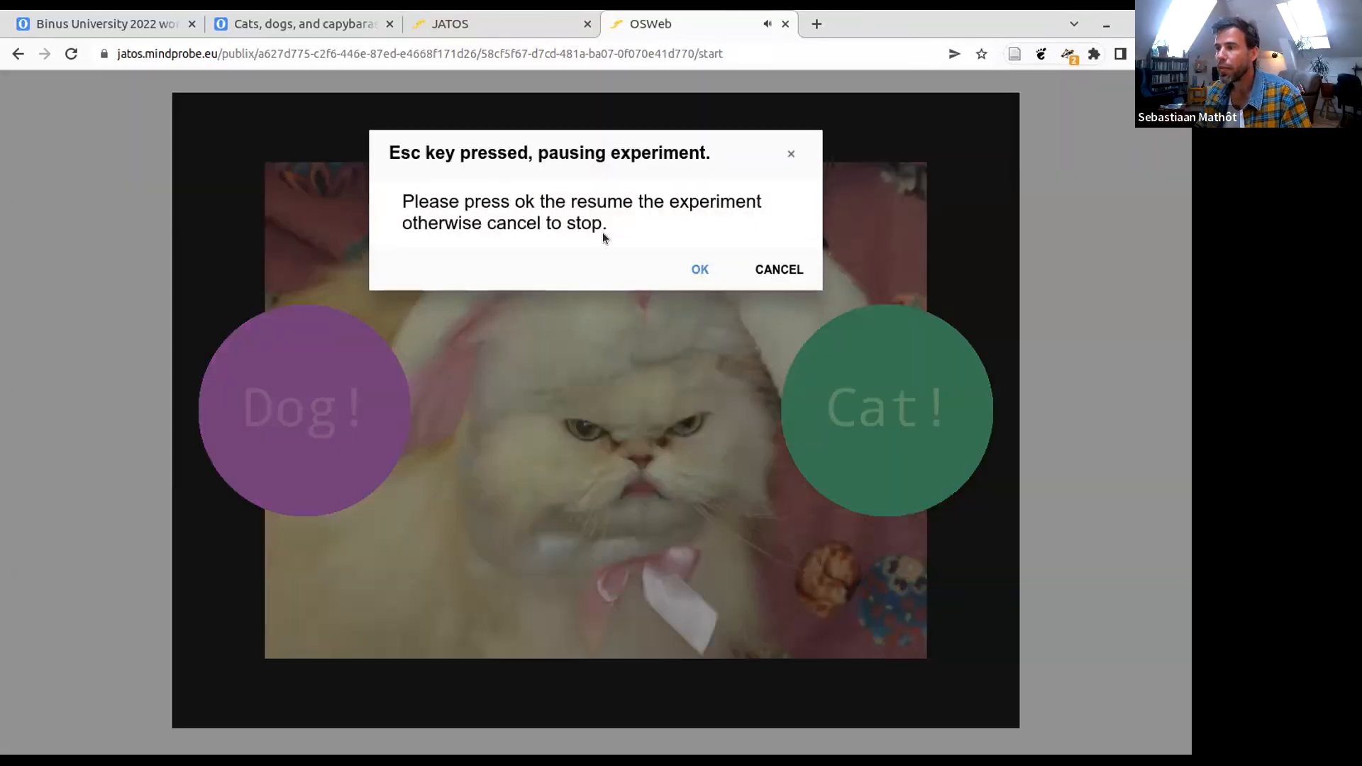
{"action": "left_click", "coordinate": [785, 266]}
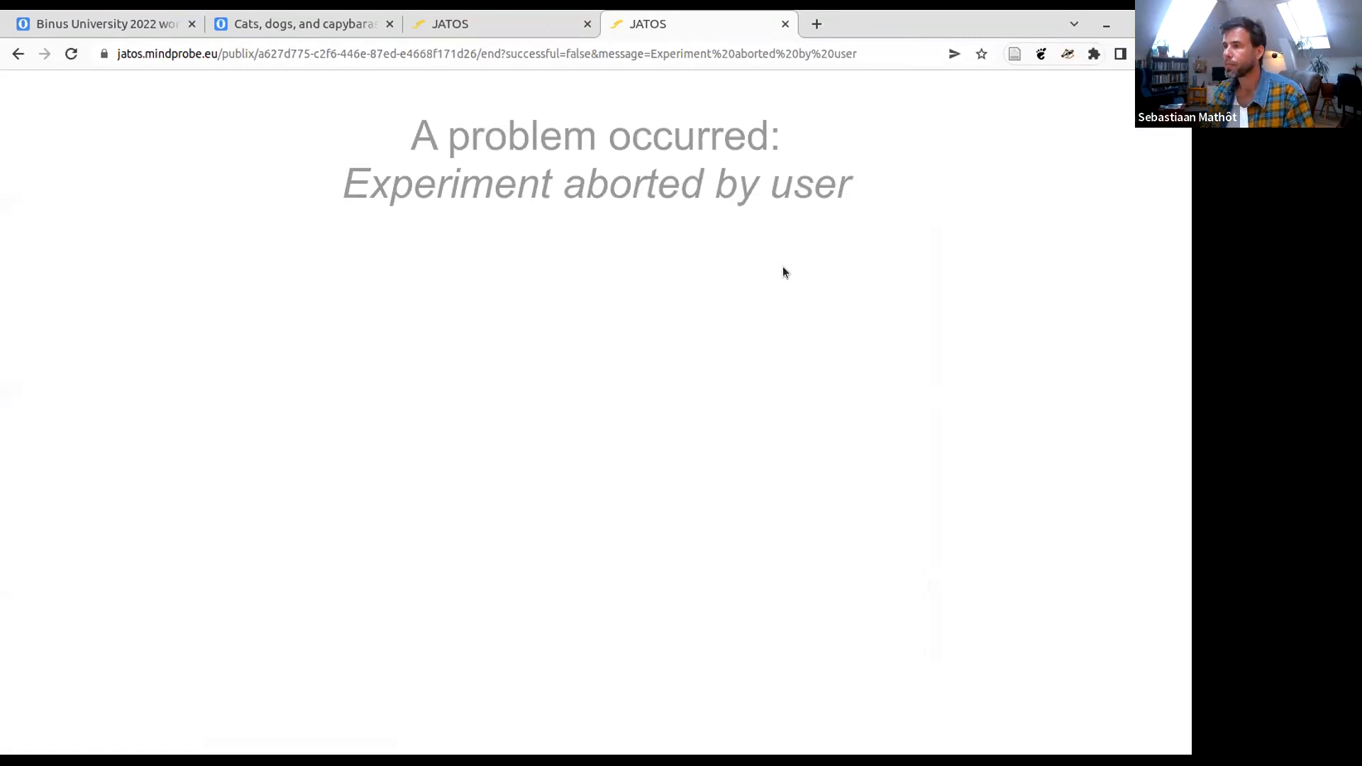
- Return to JATOS, dismiss the General Multiple study link, and open the study results of Binus Day 2
{"action": "left_click", "coordinate": [505, 16]}
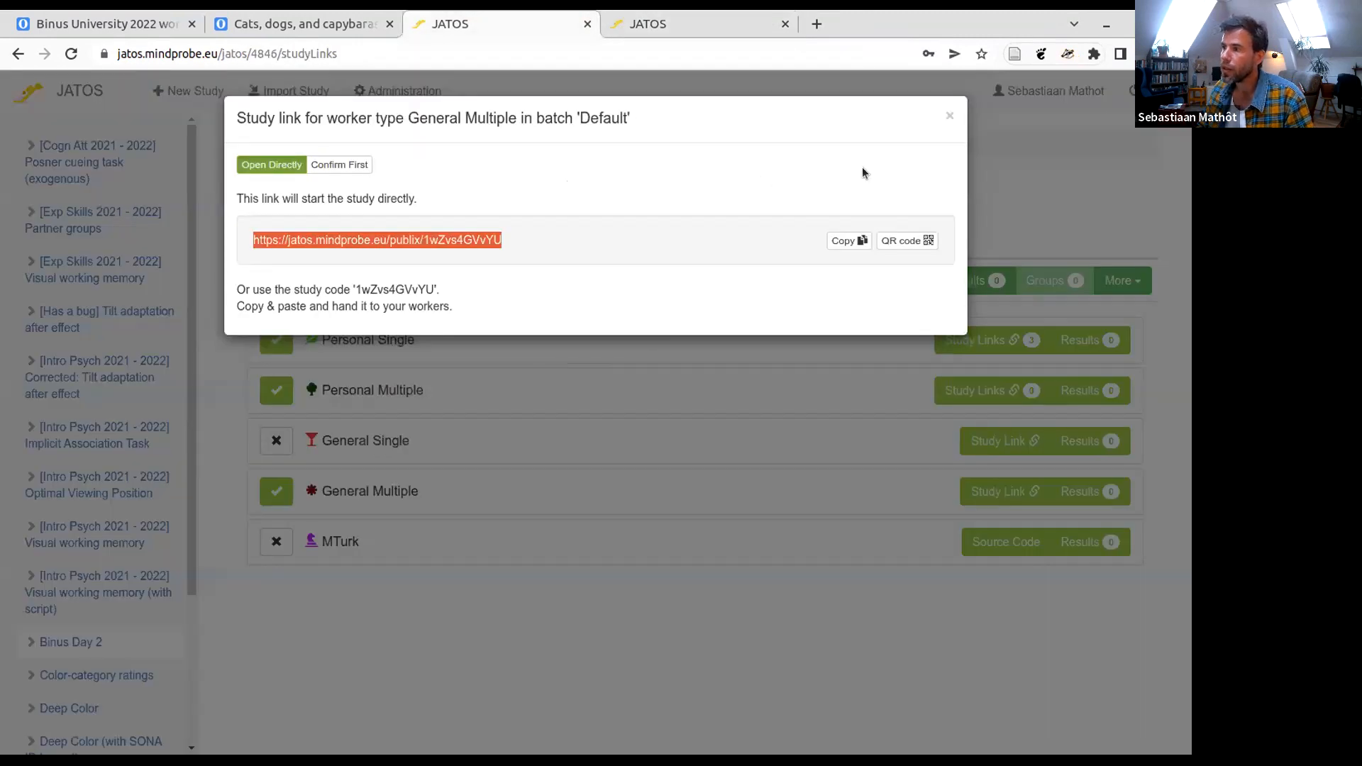
{"action": "left_click", "coordinate": [948, 114]}
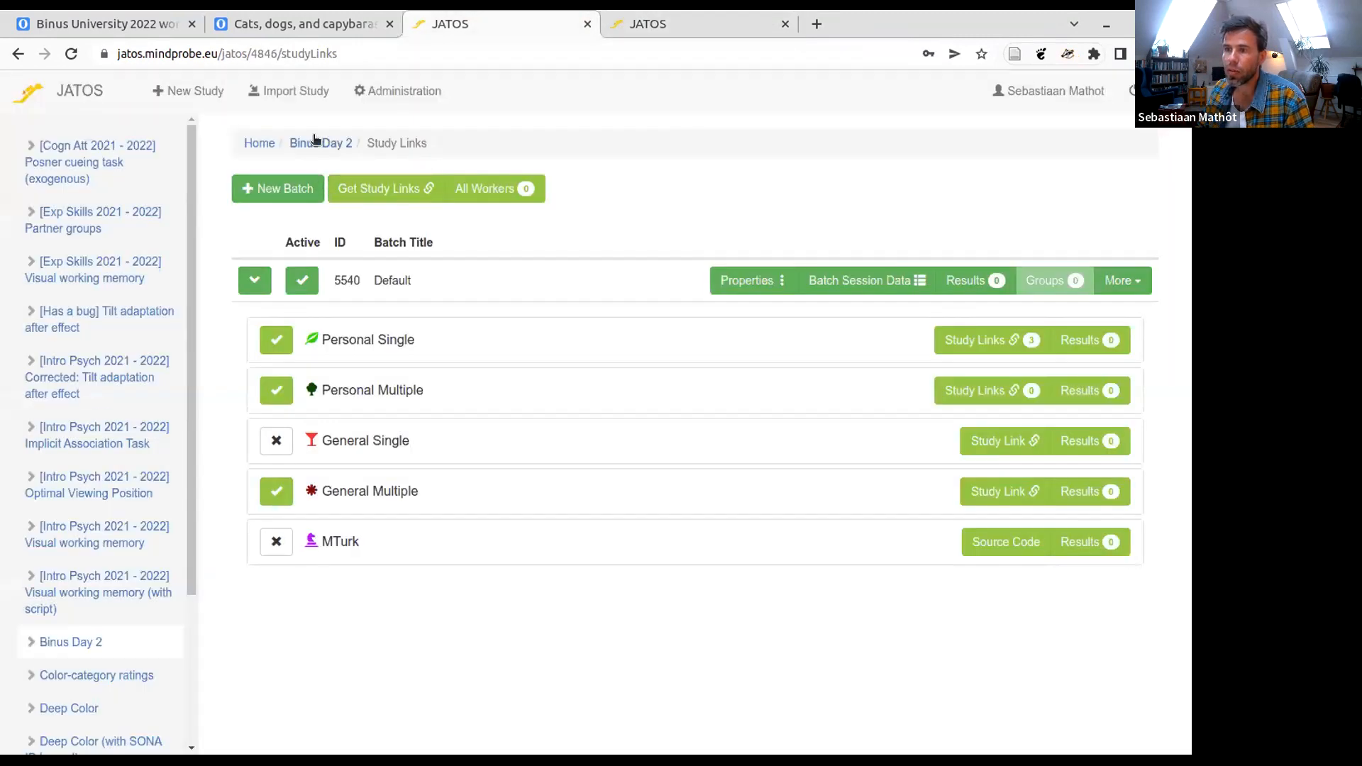
{"action": "left_click", "coordinate": [1002, 491]}
{"action": "triple_click", "coordinate": [390, 239]}
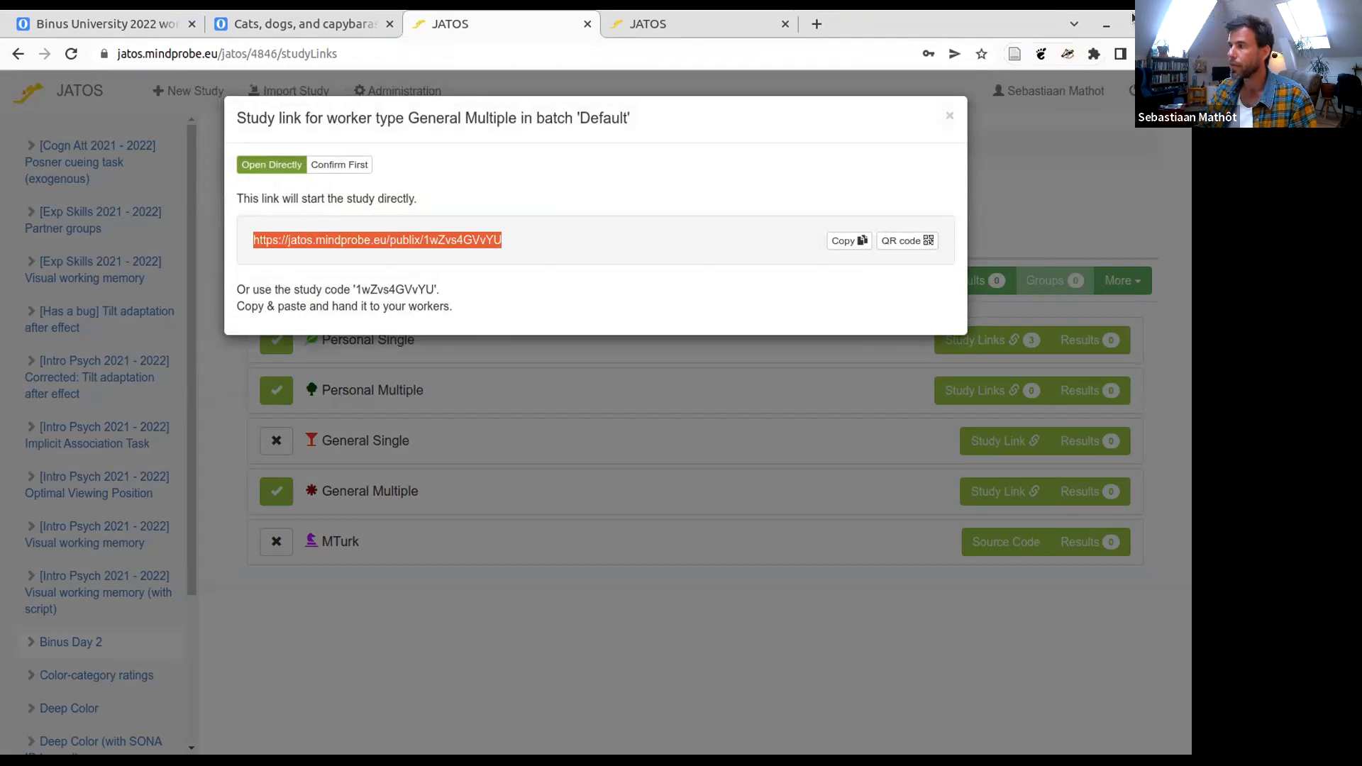
{"action": "left_click", "coordinate": [950, 115]}
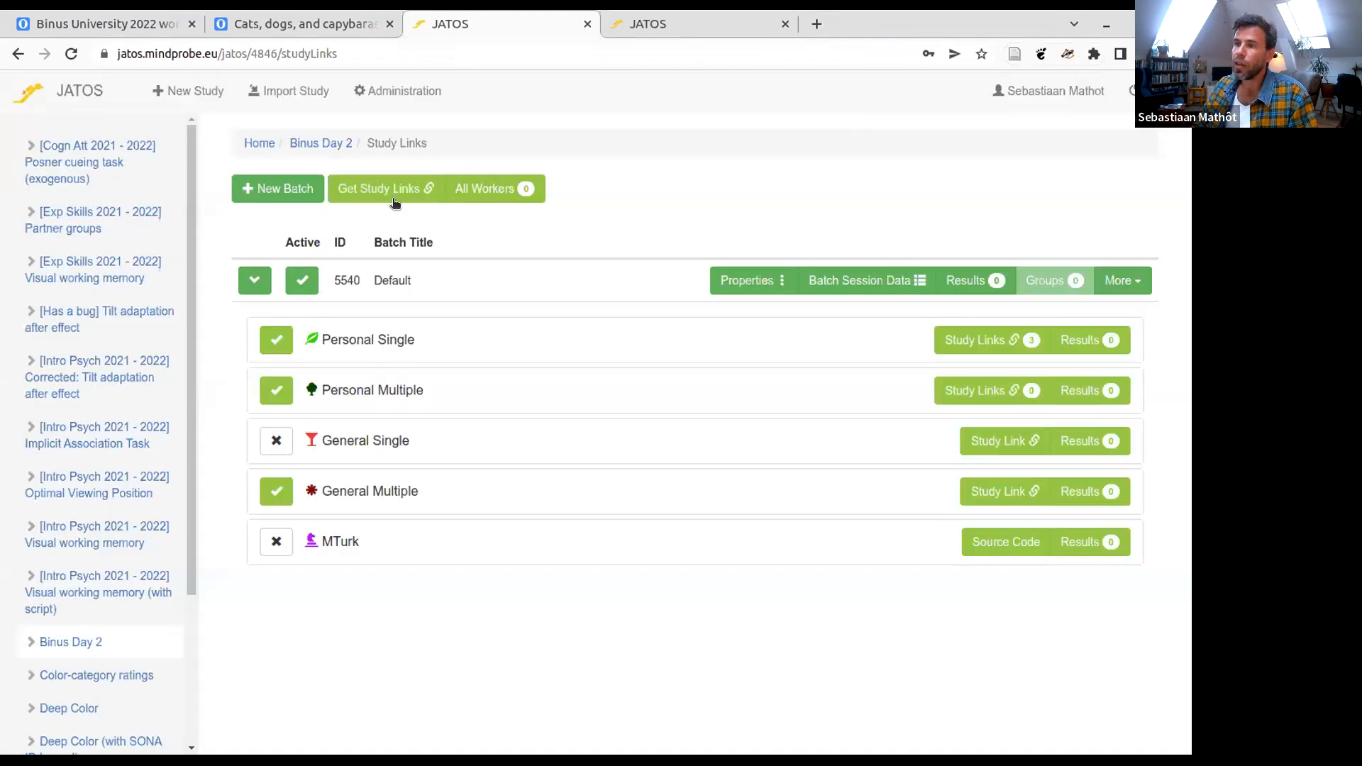
{"action": "left_click", "coordinate": [320, 142]}
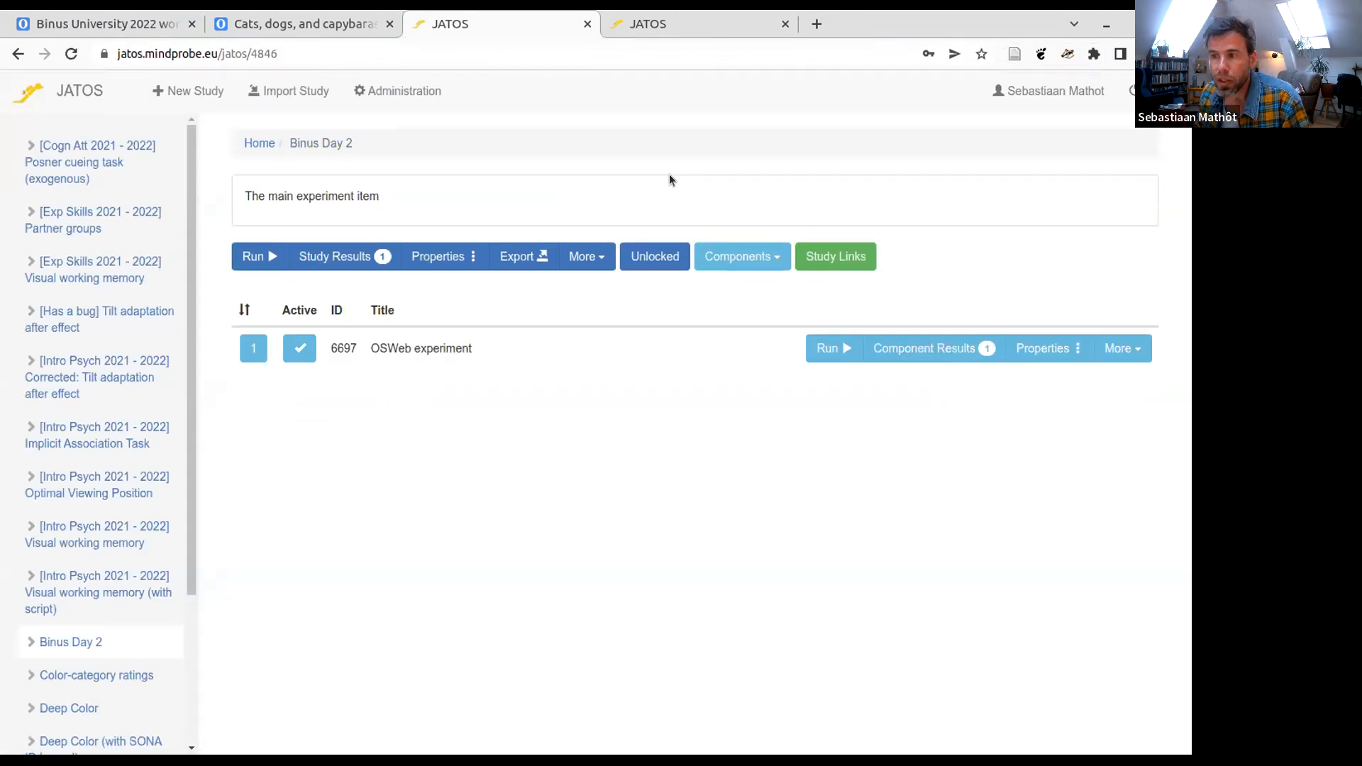
{"action": "left_click", "coordinate": [316, 257]}
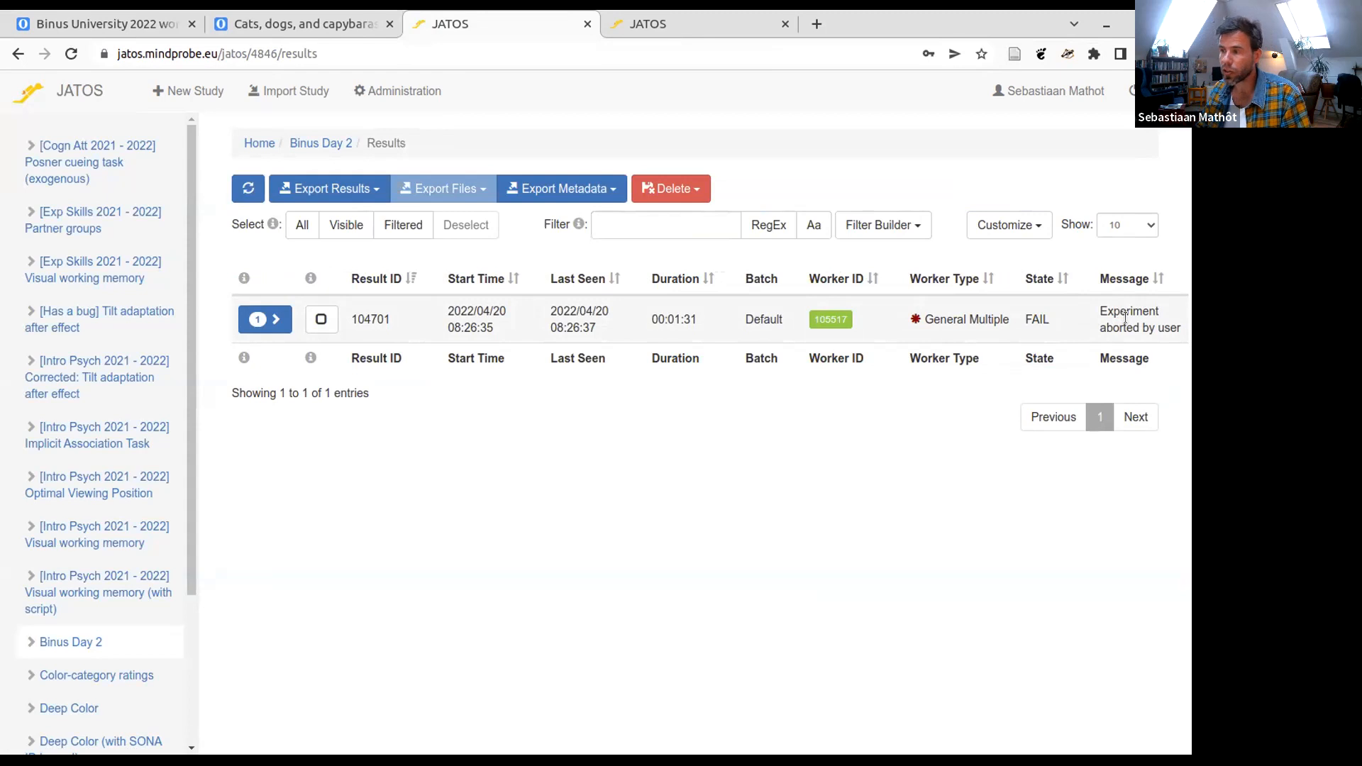
- Highlight the duration of the General Multiple result, then expand the result and show all of its component data
{"action": "left_click_drag", "start_coordinate": [697, 316], "coordinate": [647, 316]}
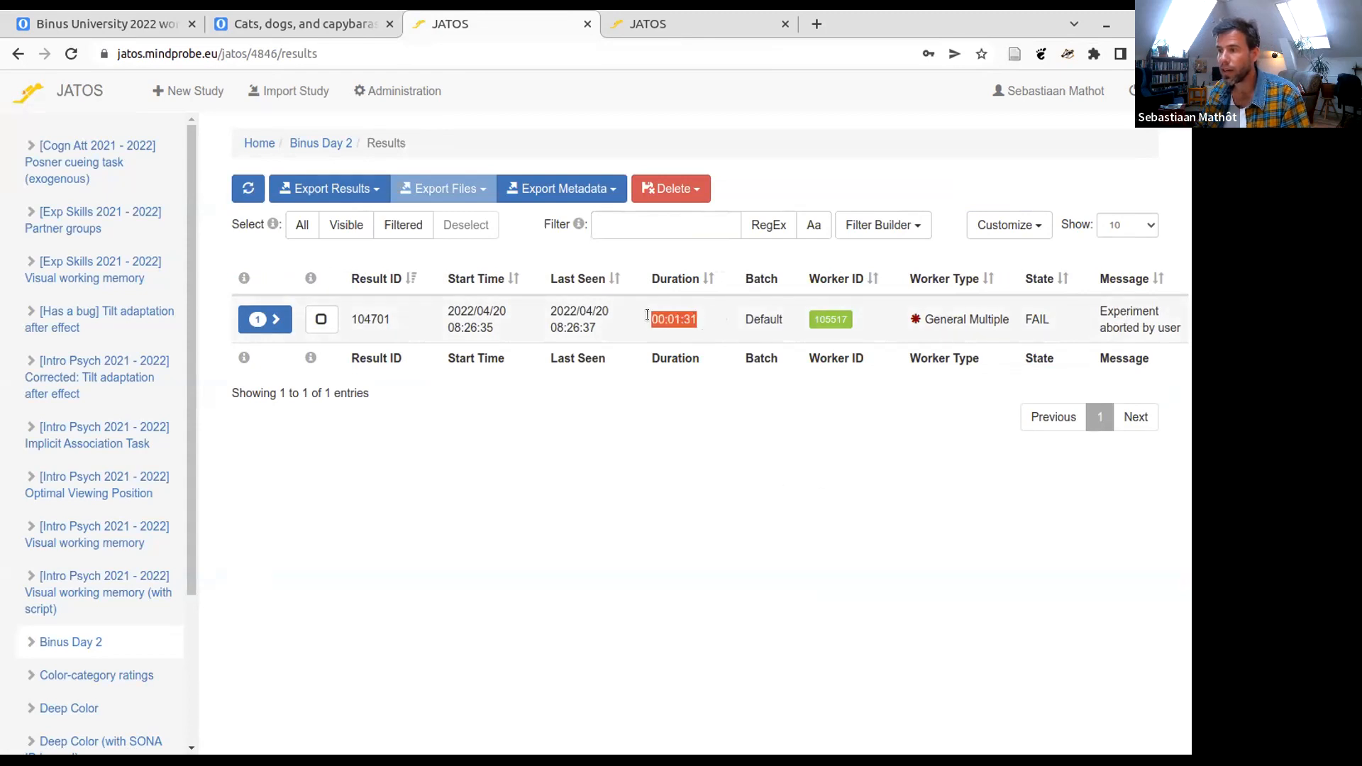
{"action": "left_click", "coordinate": [269, 319]}
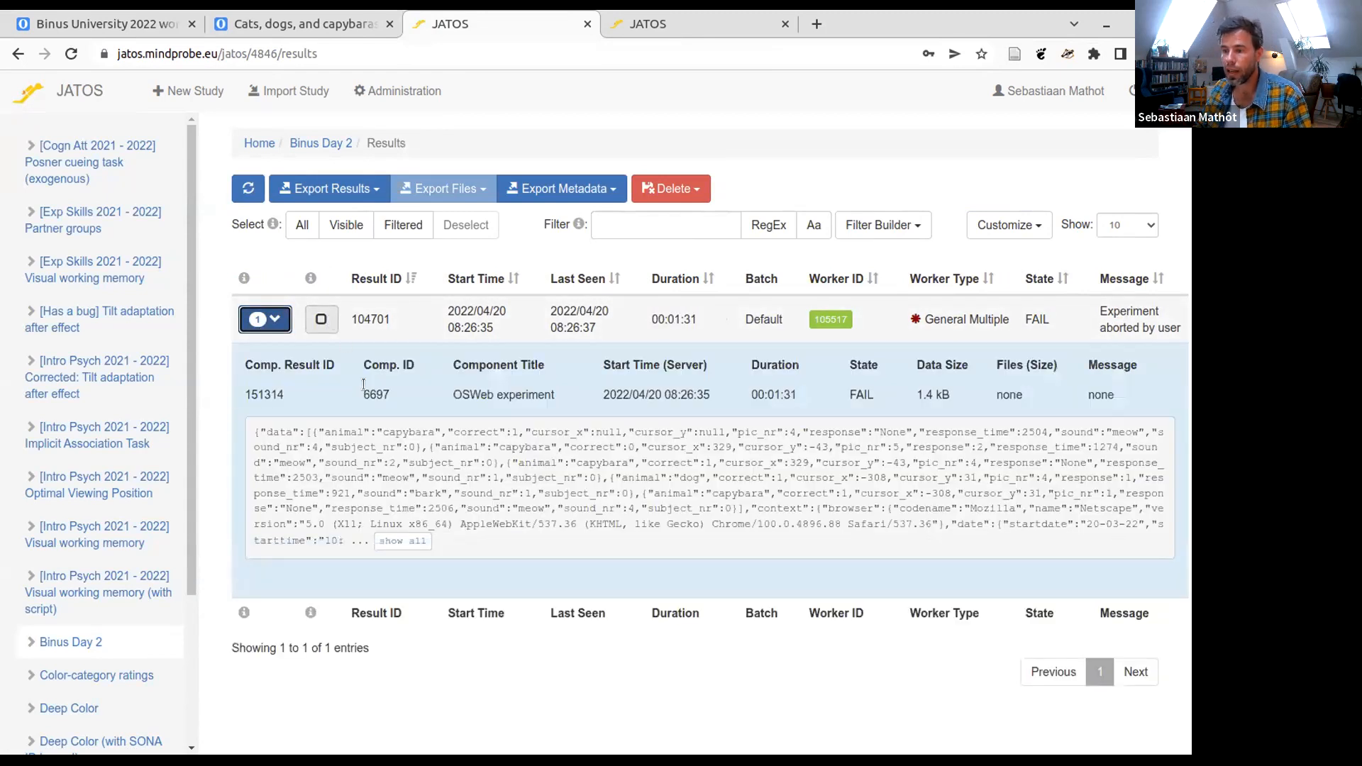
{"action": "left_click", "coordinate": [404, 542]}
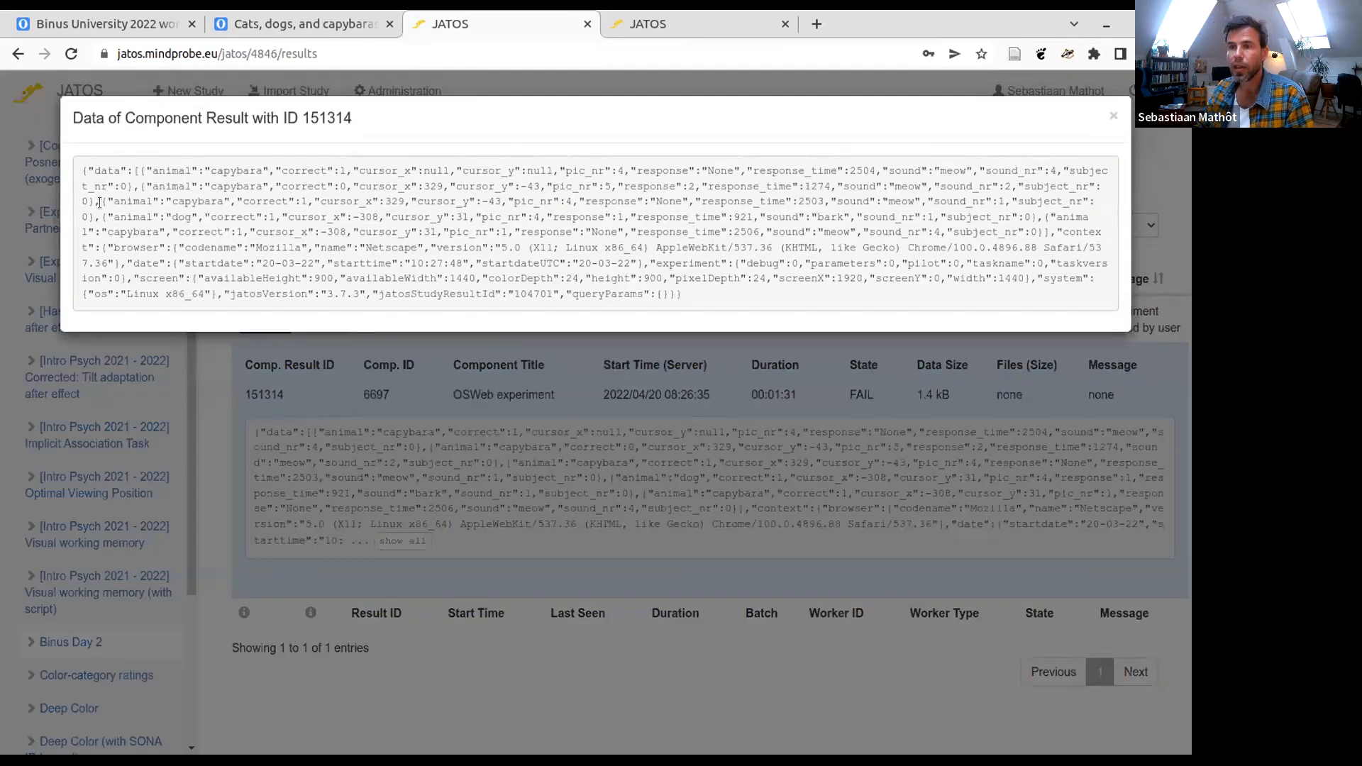
- Examine the logged trial data and cursor coordinates in the component result, then close it and return to the Binus Day 2 study page
{"action": "left_click_drag", "start_coordinate": [78, 168], "coordinate": [708, 295]}
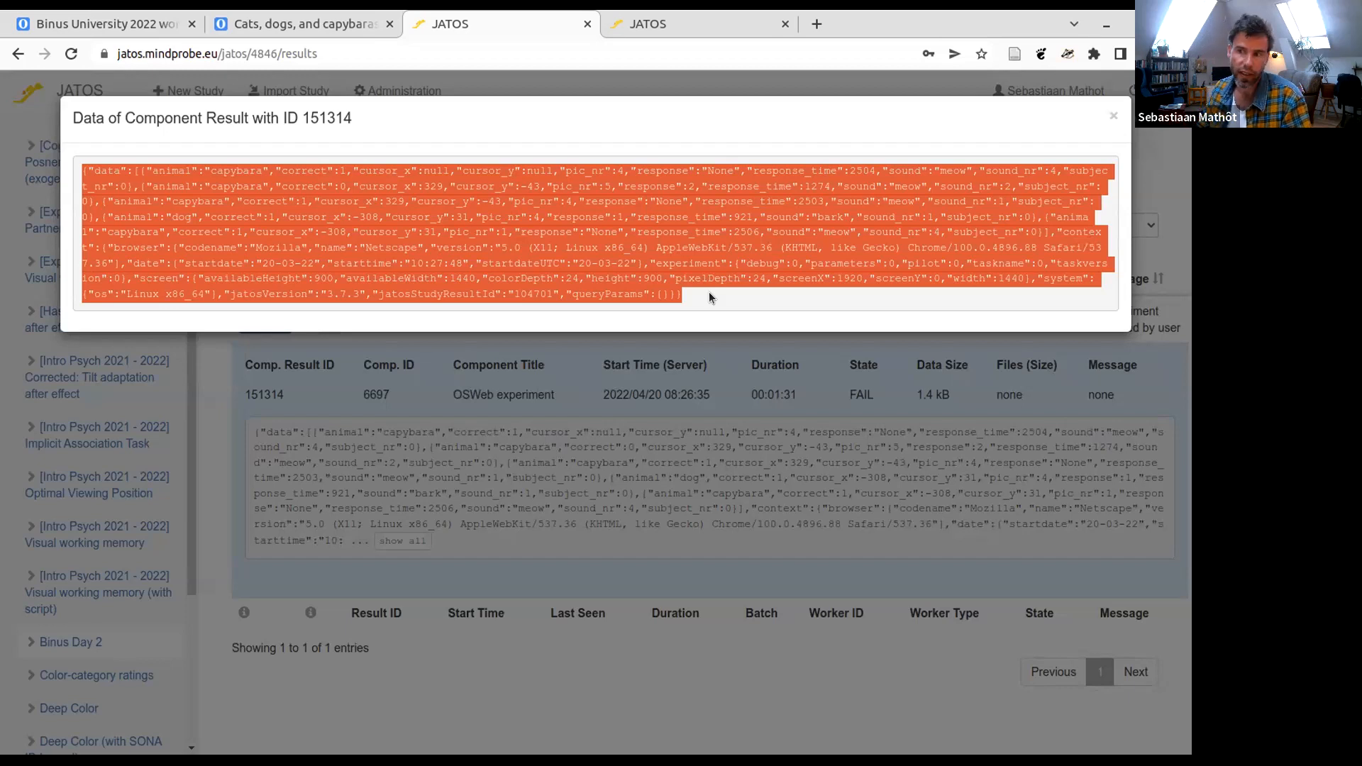
{"action": "left_click", "coordinate": [700, 297]}
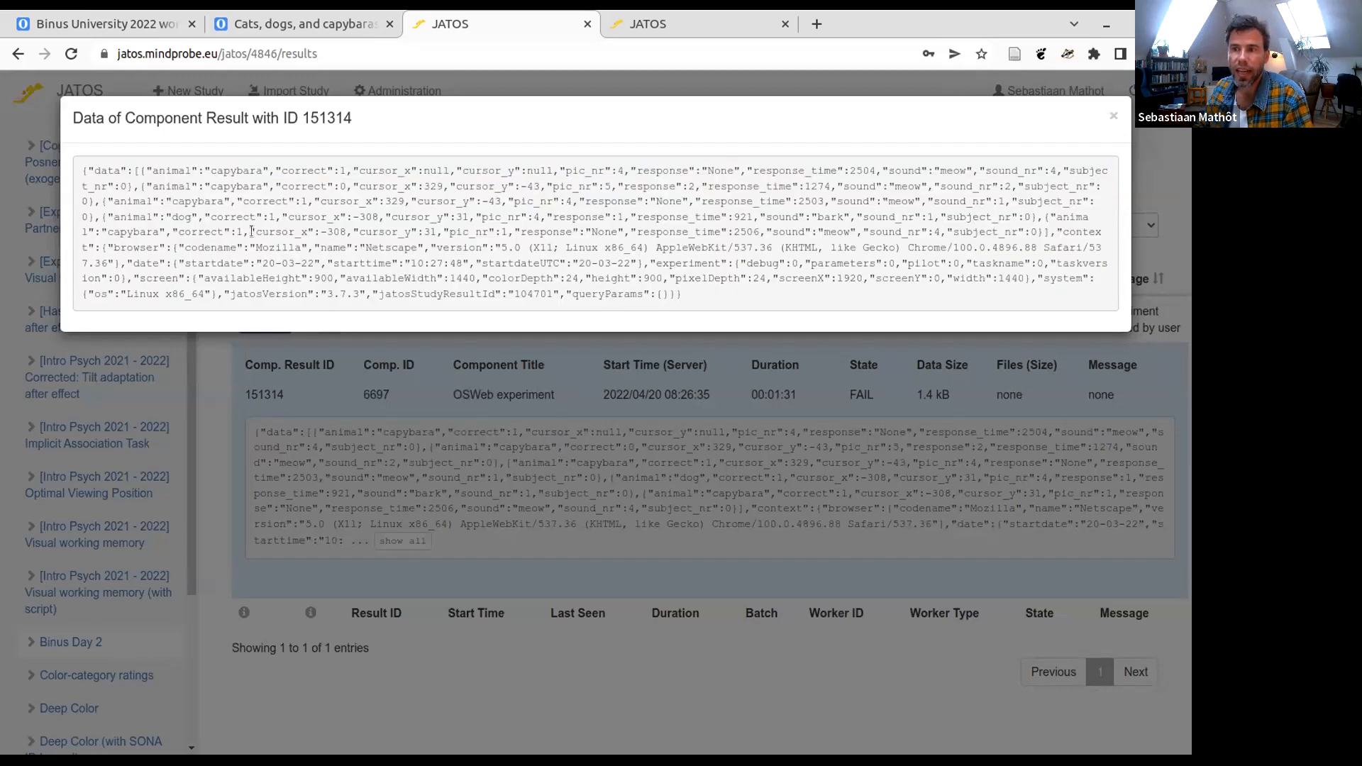
{"action": "left_click_drag", "start_coordinate": [146, 168], "coordinate": [554, 170]}
{"action": "left_click", "coordinate": [369, 164]}
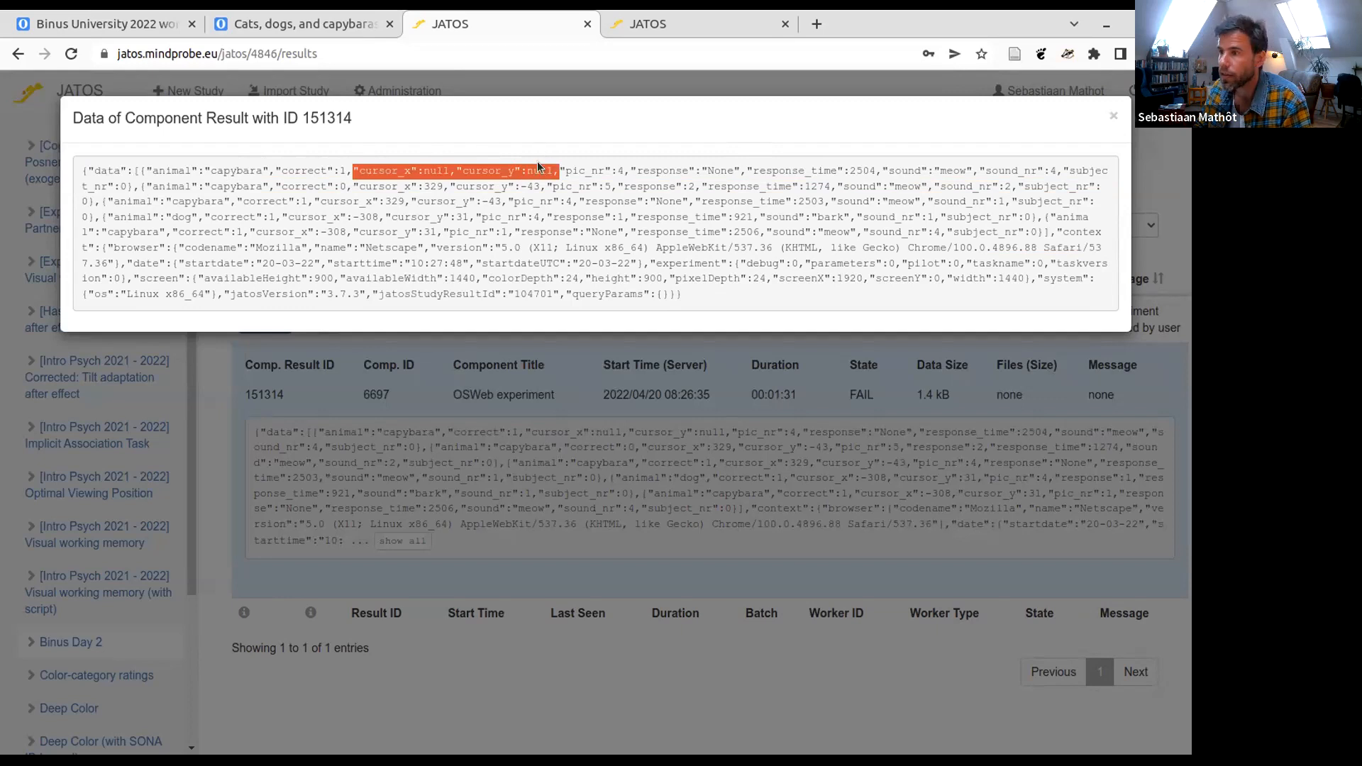
{"action": "left_click", "coordinate": [545, 178]}
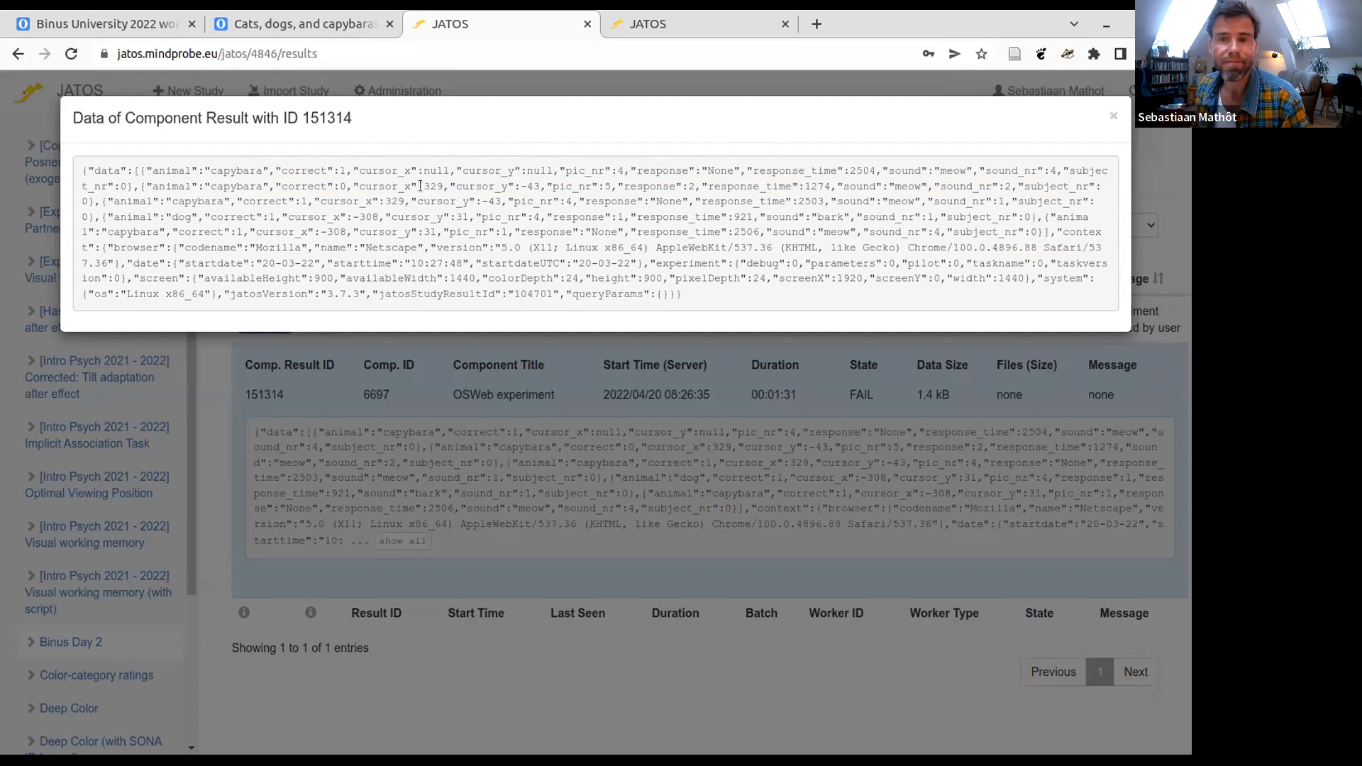
{"action": "mouse_move", "coordinate": [358, 189]}
{"action": "left_mouse_down"}
{"action": "mouse_move", "coordinate": [570, 176]}
{"action": "mouse_move", "coordinate": [350, 186]}
{"action": "left_mouse_up"}
{"action": "left_click", "coordinate": [542, 184]}
{"action": "left_click", "coordinate": [388, 195]}
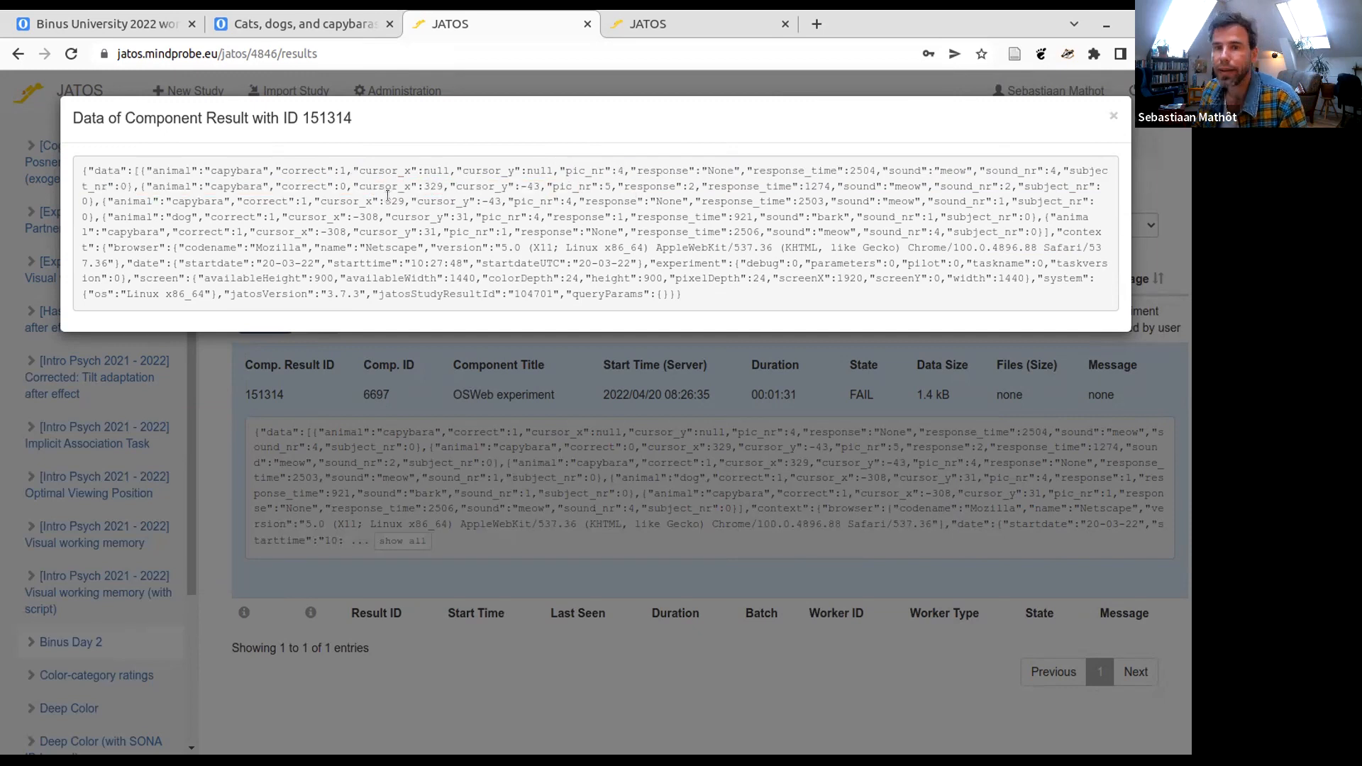
{"action": "left_click", "coordinate": [1111, 122]}
{"action": "left_click", "coordinate": [308, 138]}
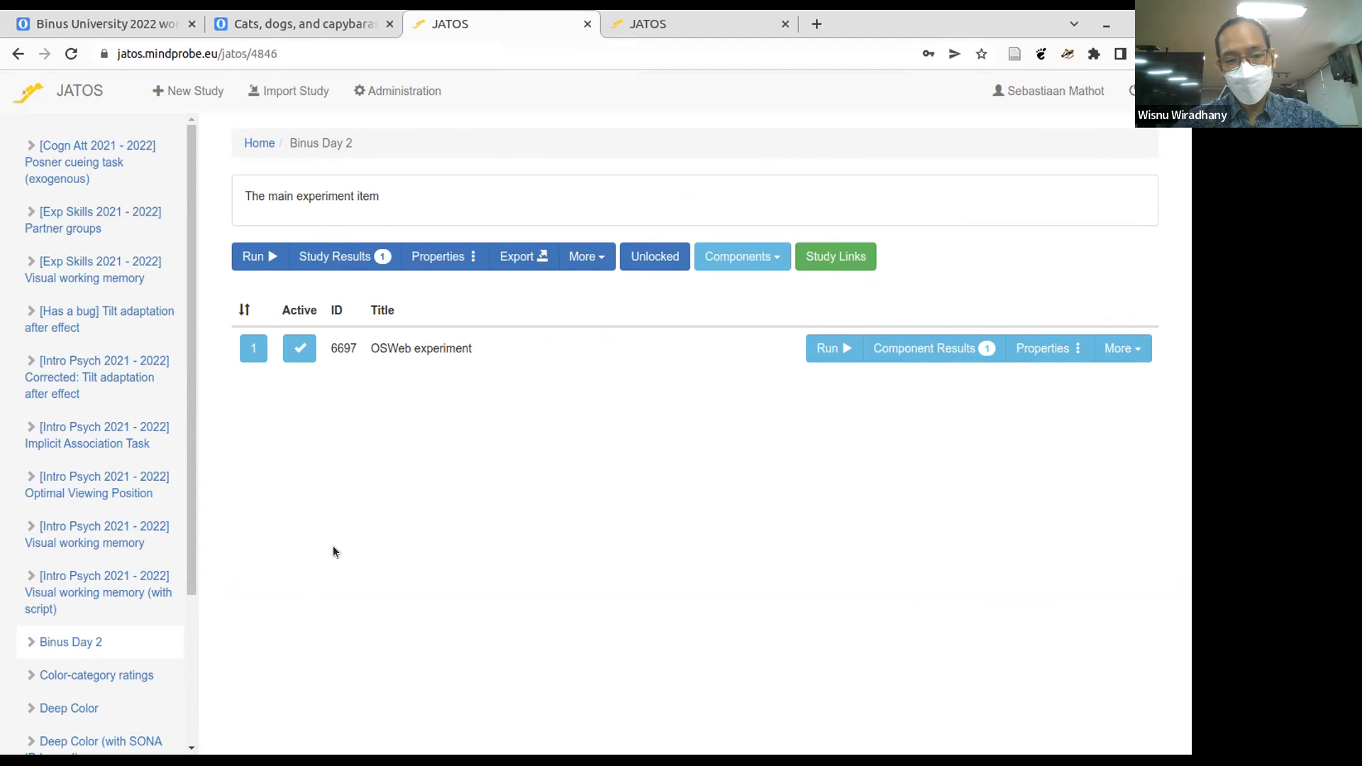
- Switch to OpenSesame and open the general properties of the Binus Day 2 experiment
{"action": "key", "text": "super"}
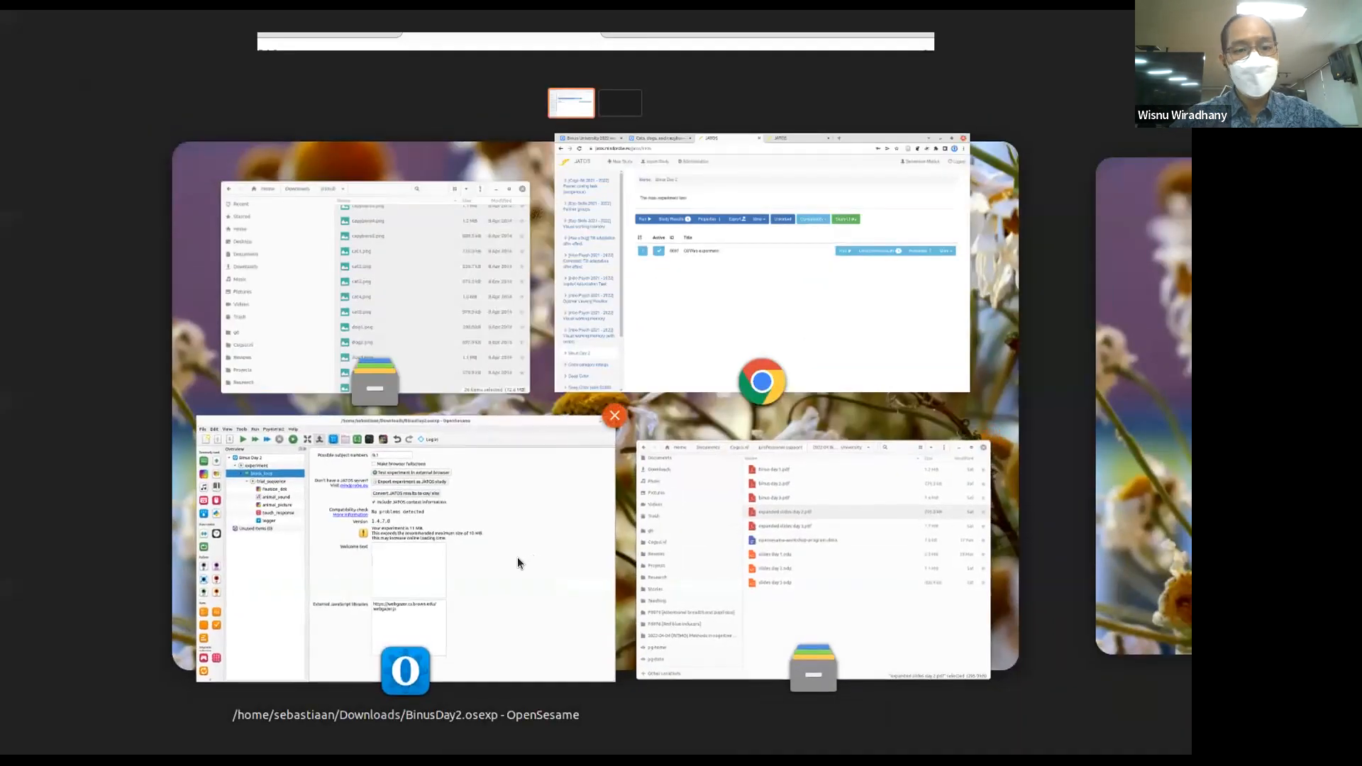
{"action": "left_click", "coordinate": [517, 556]}
{"action": "left_click", "coordinate": [181, 132]}
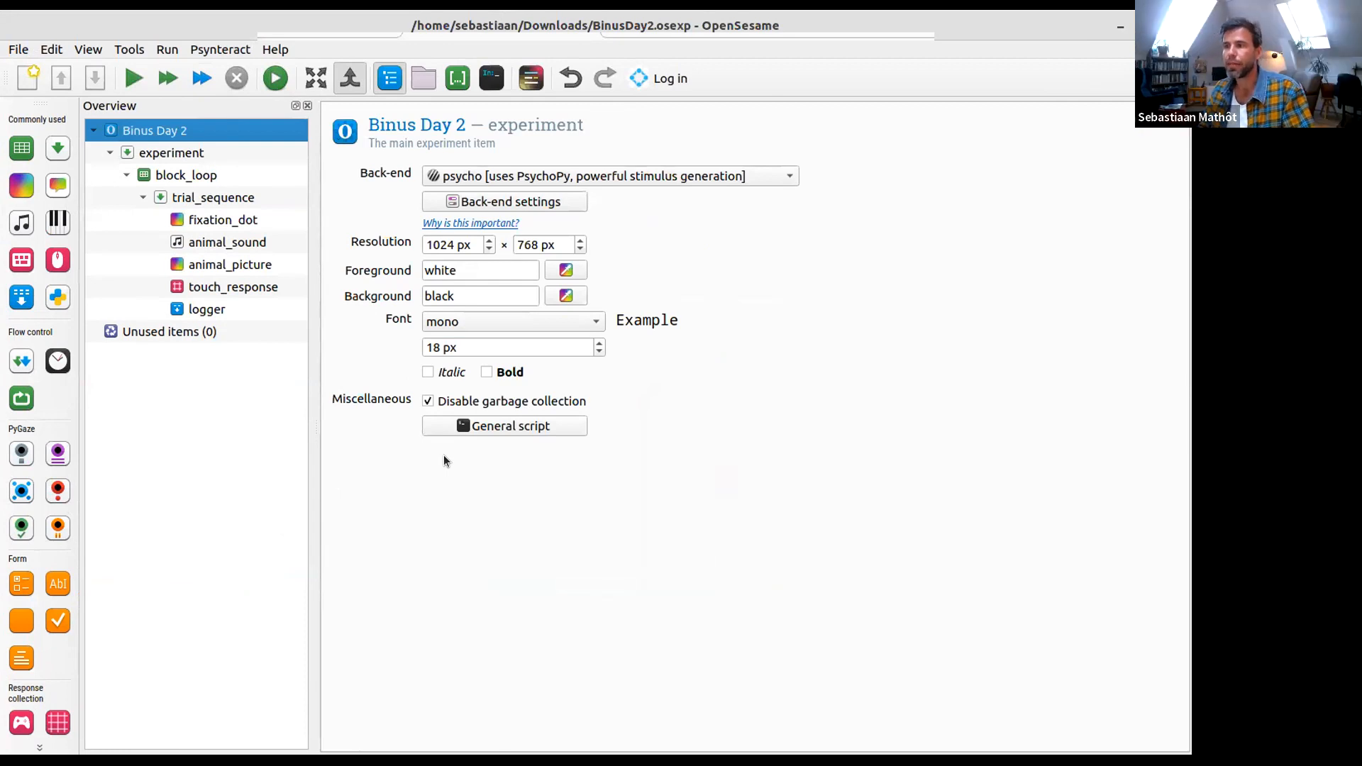
- Review the back-ends available for the experiment: legacy, psycho, psycho_legacy and xpyriment
{"action": "left_click", "coordinate": [446, 176]}
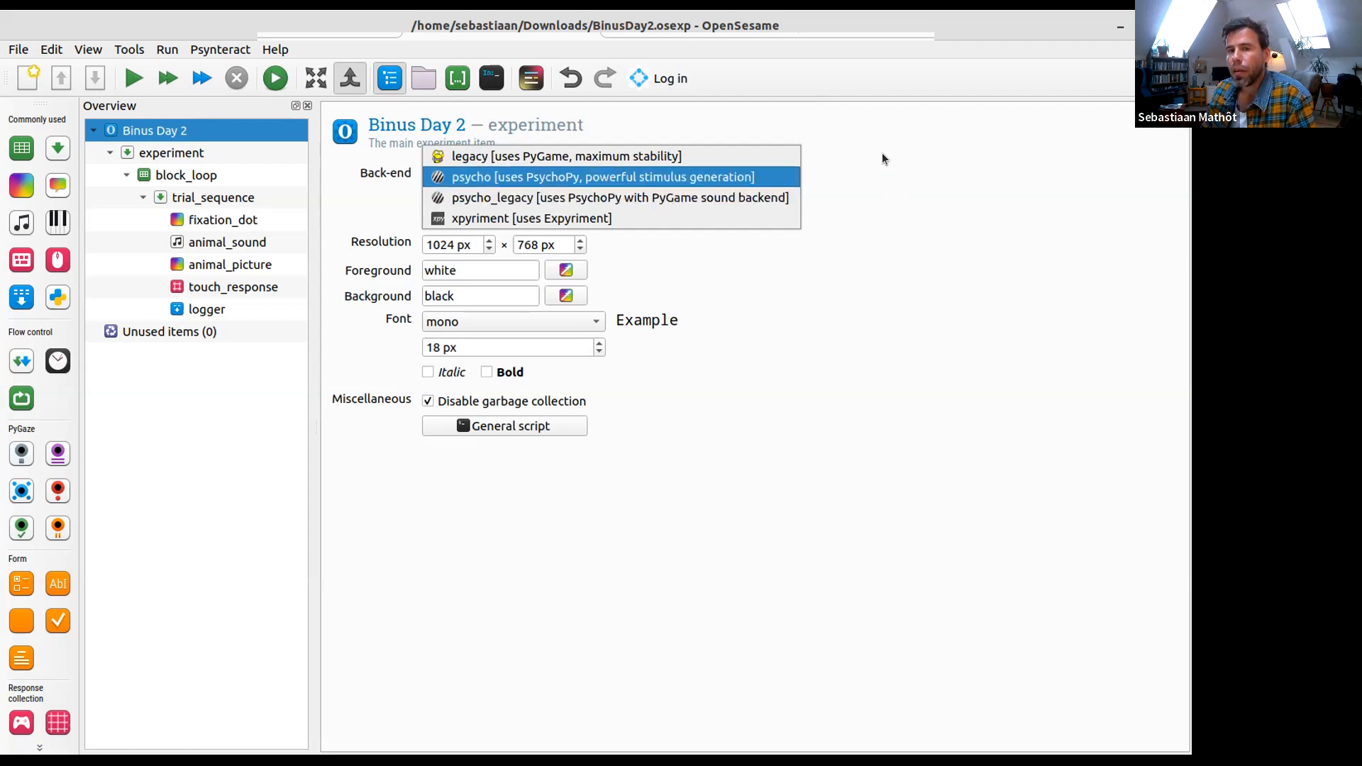
{"action": "left_click", "coordinate": [828, 214]}
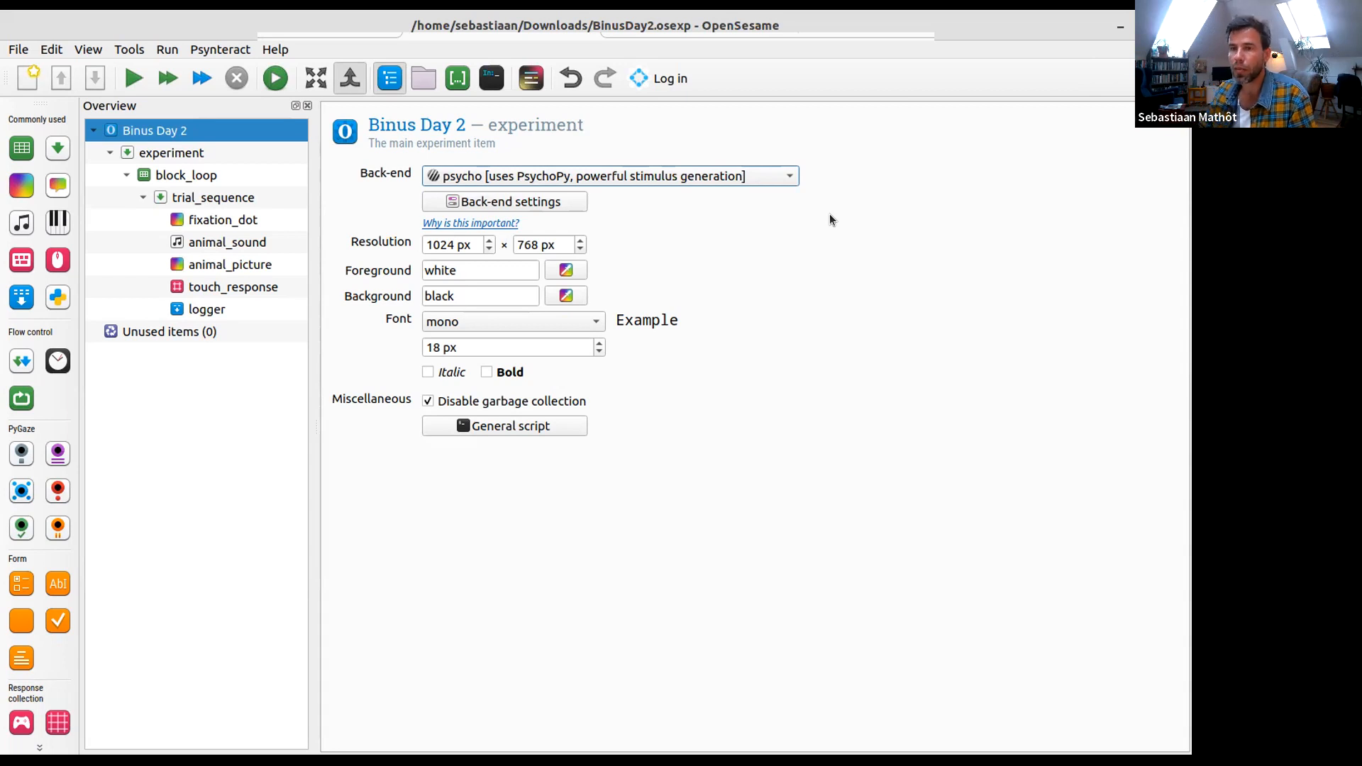
{"action": "left_click", "coordinate": [500, 175]}
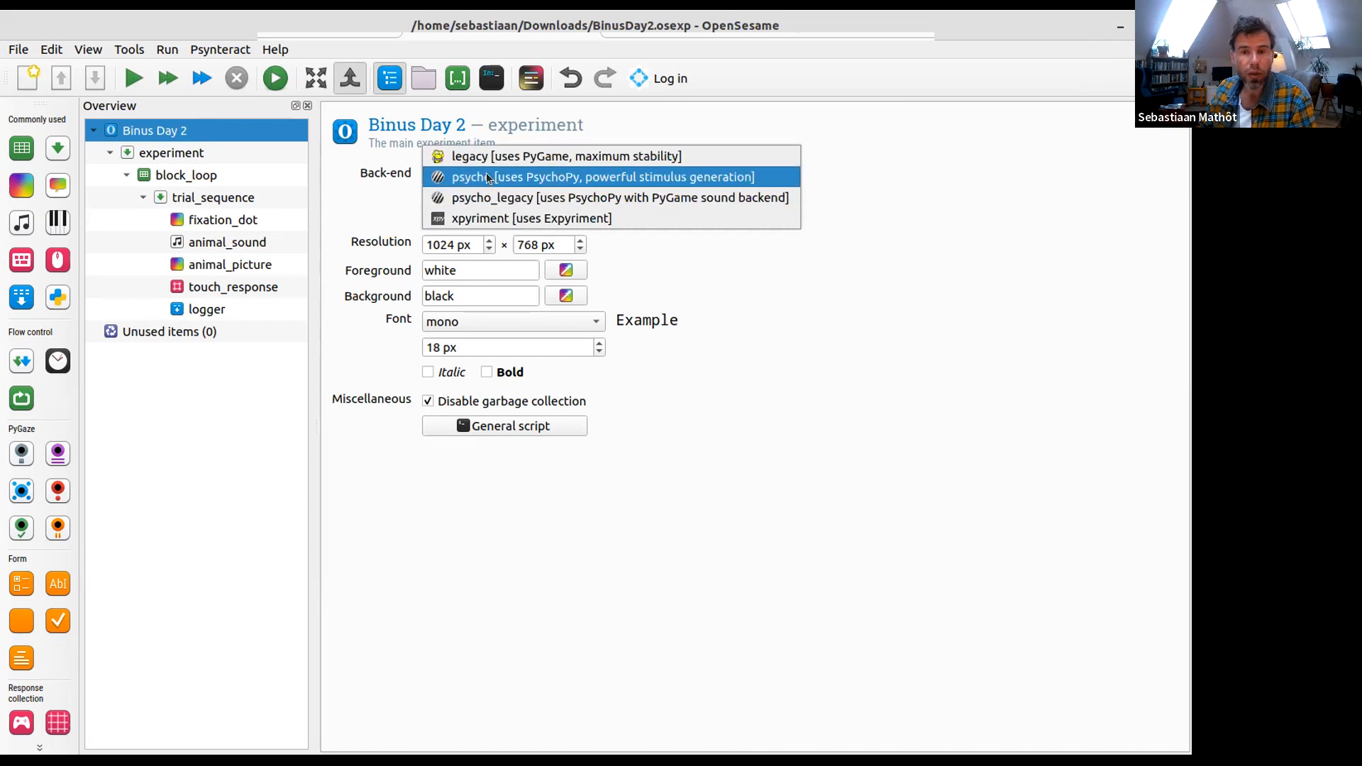
{"action": "left_click", "coordinate": [381, 182]}
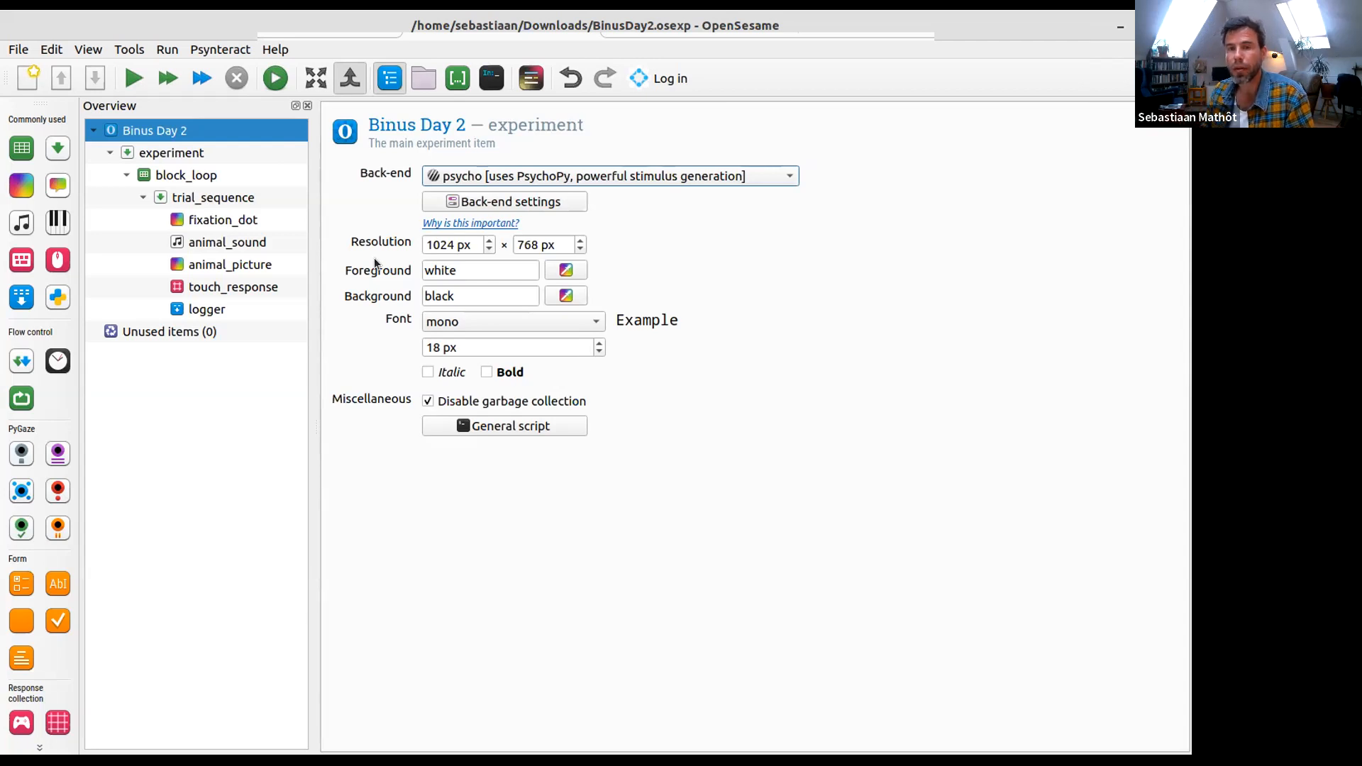
{"action": "left_click", "coordinate": [741, 176]}
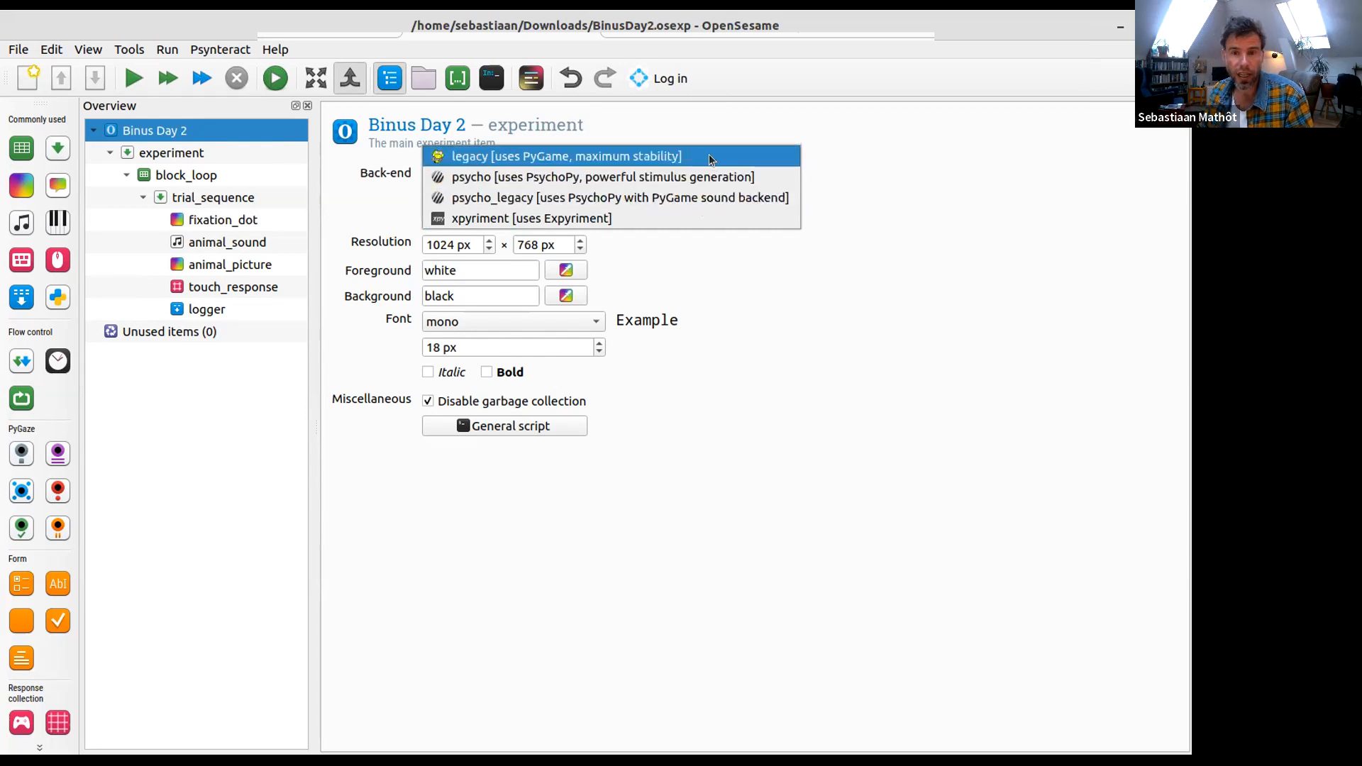
{"action": "left_click", "coordinate": [943, 185]}
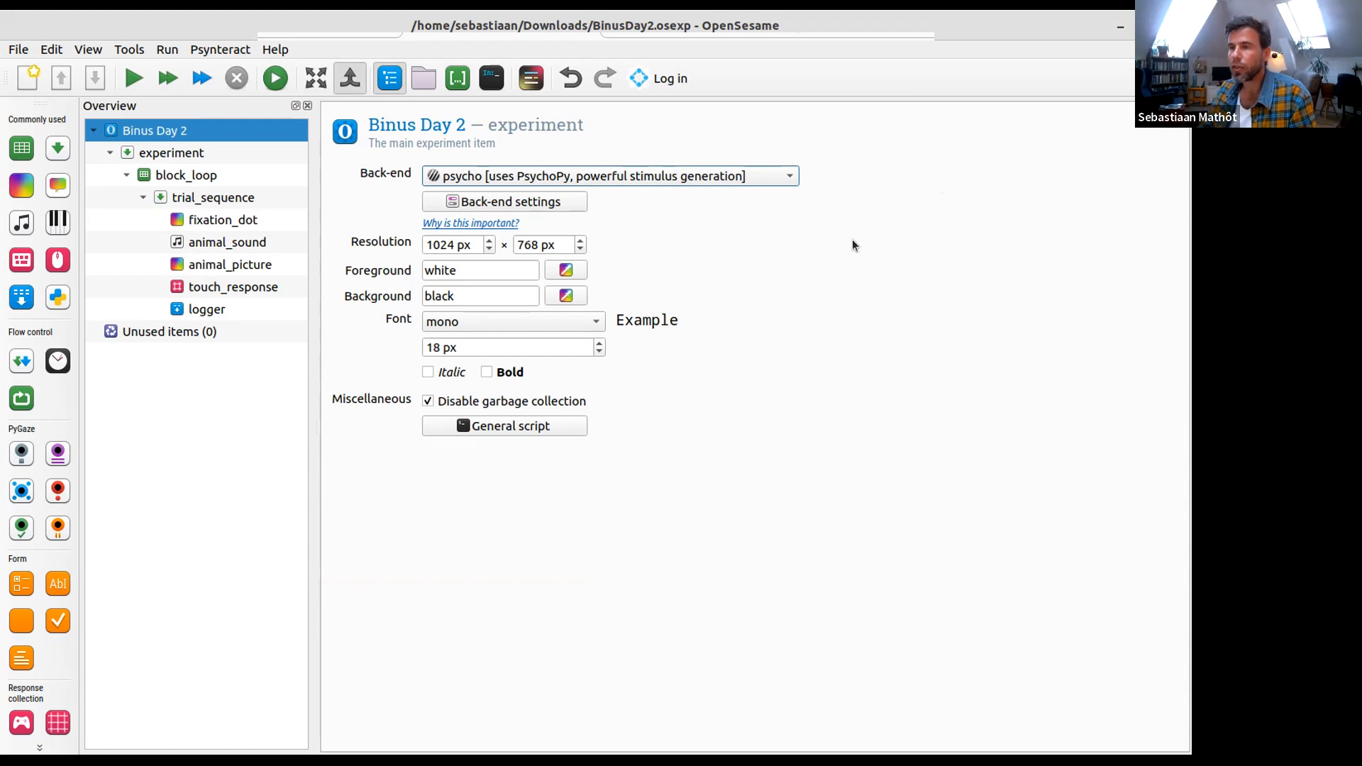
- Run the Binus Day 2 experiment in the browser, begin it from the welcome screen, and pause it during the trials
{"action": "left_click", "coordinate": [285, 83]}
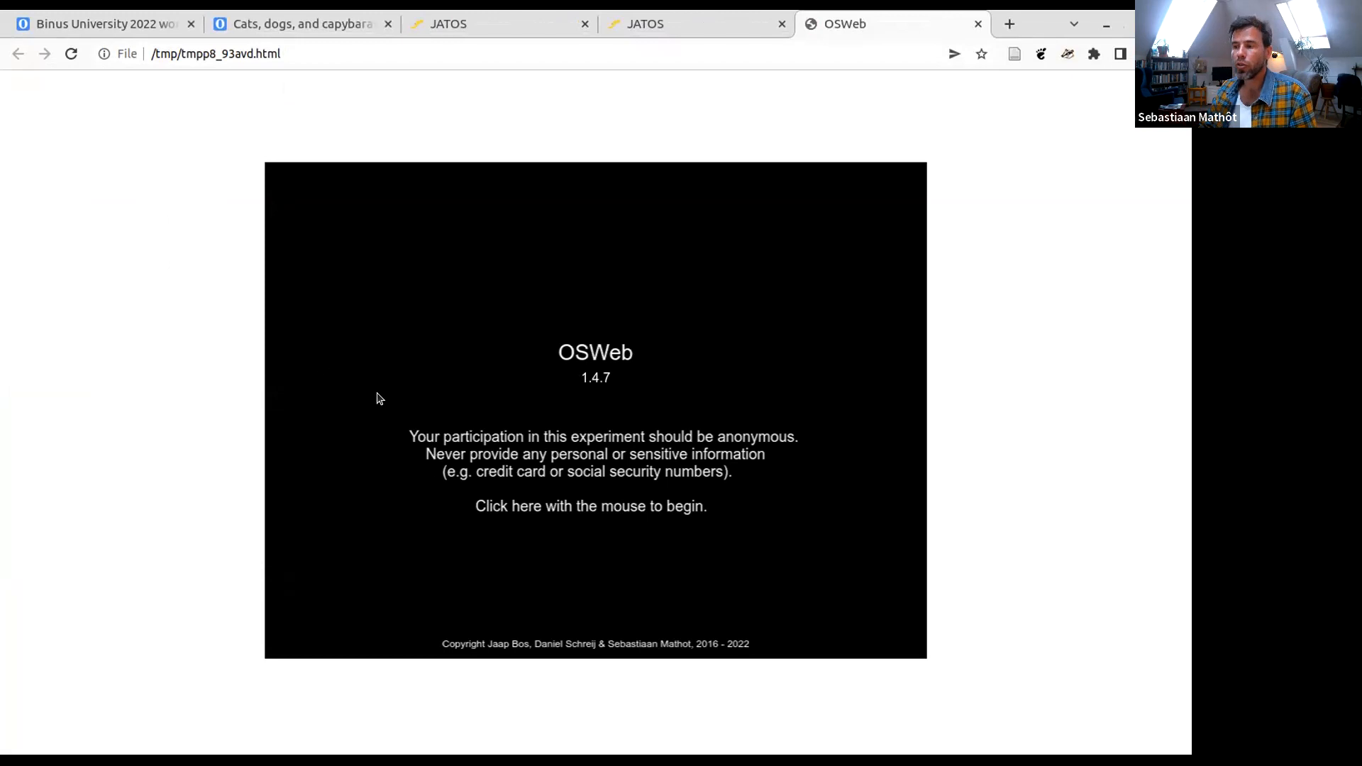
{"action": "left_click", "coordinate": [497, 417]}
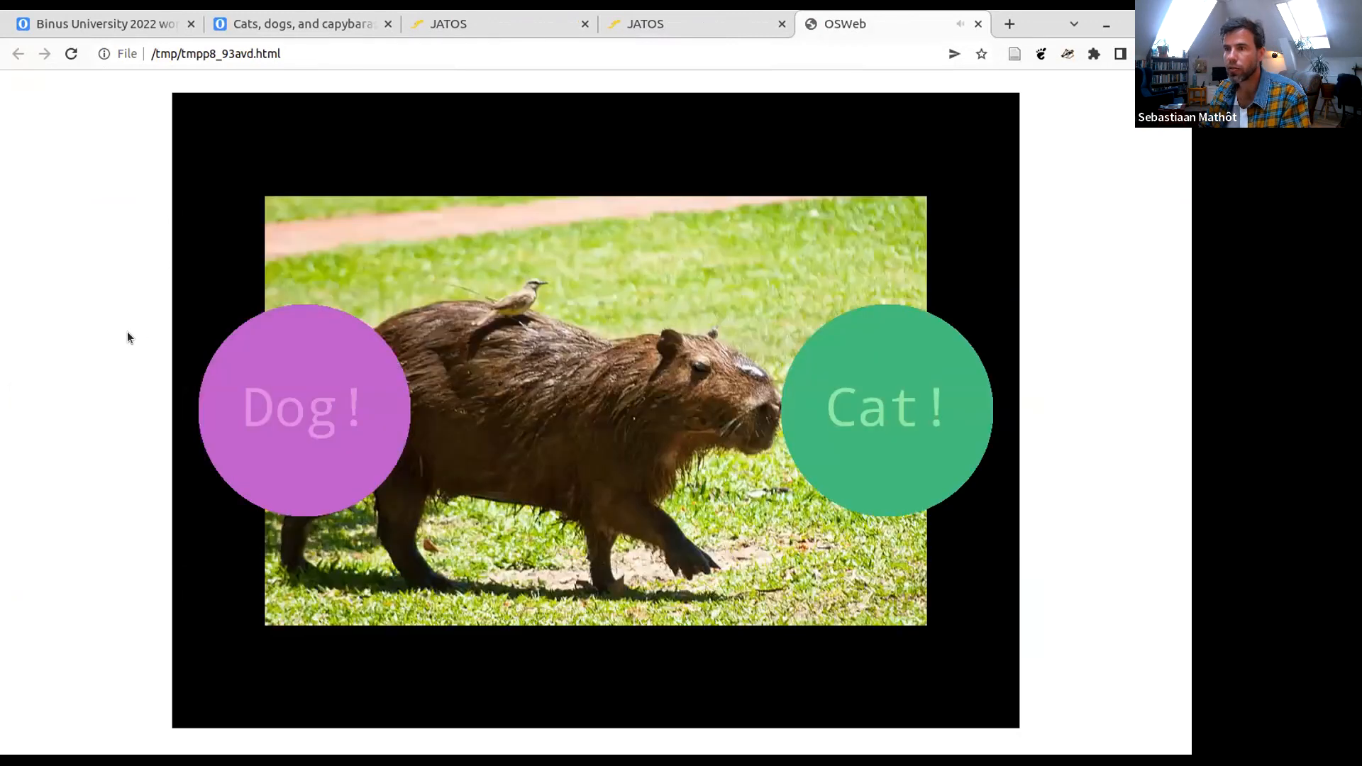
{"action": "right_click", "coordinate": [1057, 130]}
{"action": "left_click", "coordinate": [1062, 97]}
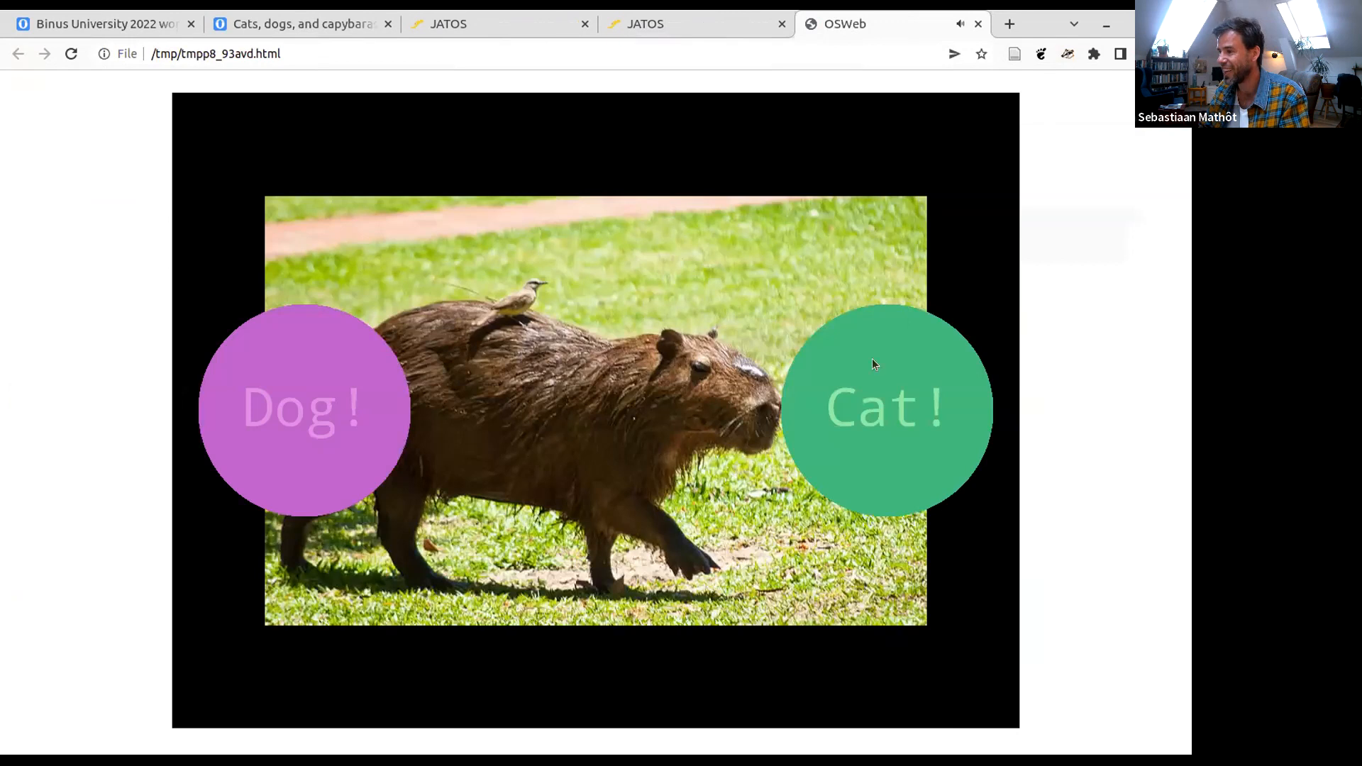
{"action": "key", "text": "Escape"}
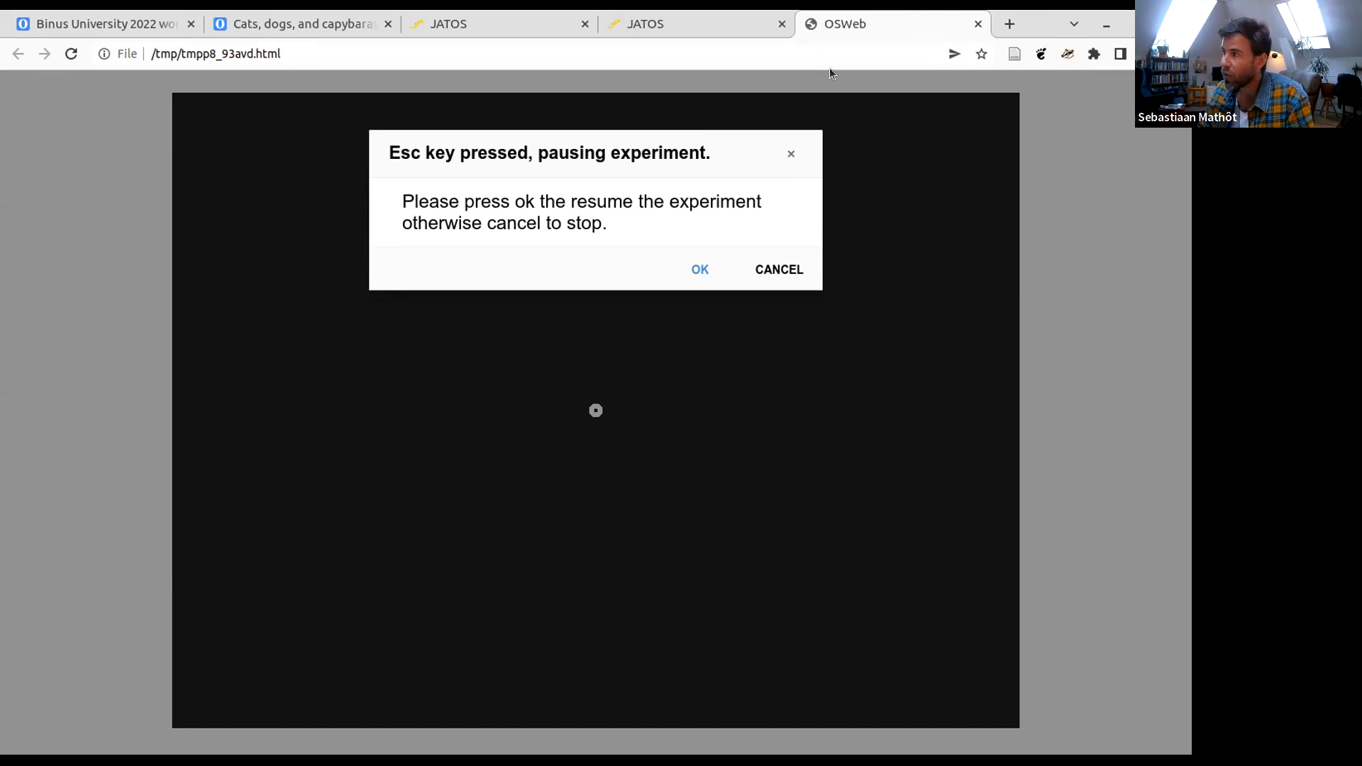
- Enlarge the browser zoom to 150%, view the paused experiment in full screen, and return to the normal window
{"action": "left_click", "coordinate": [1175, 54]}
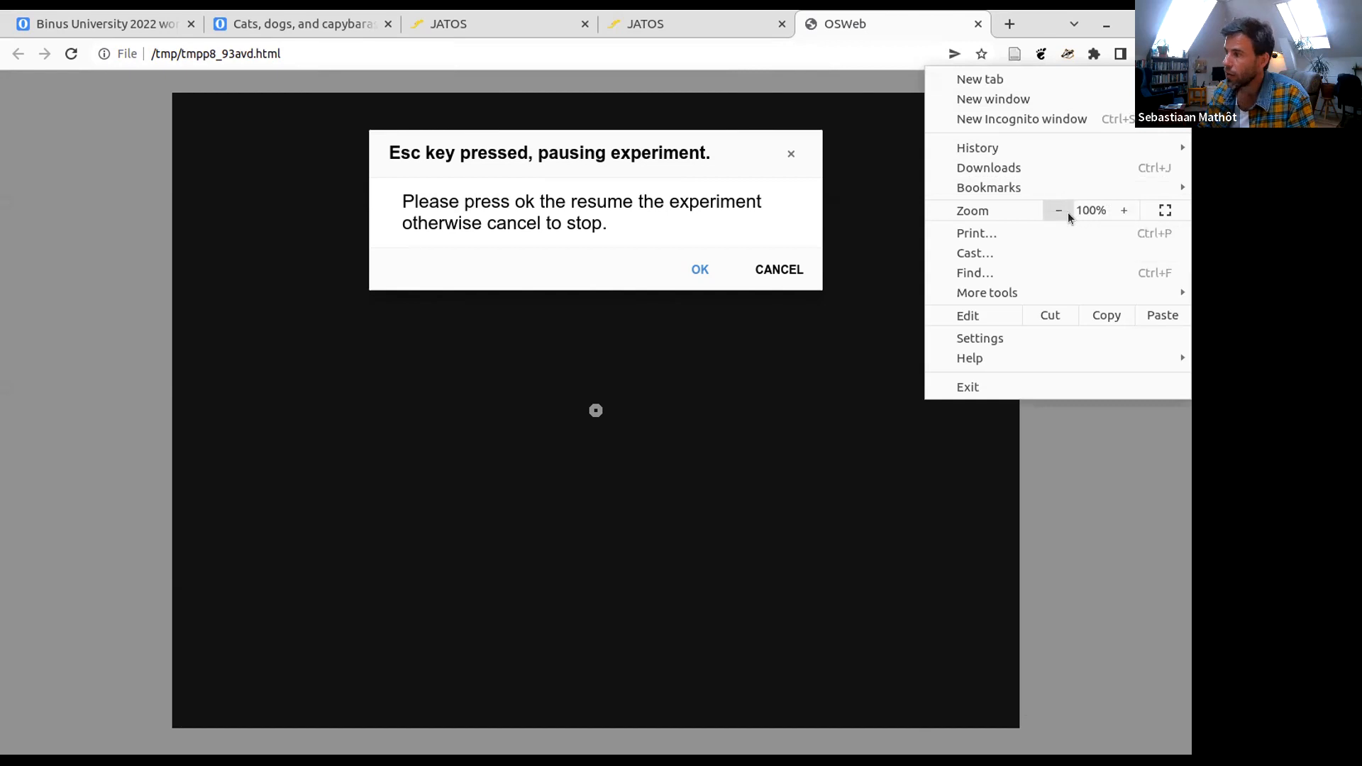
{"action": "left_click", "coordinate": [1120, 206]}
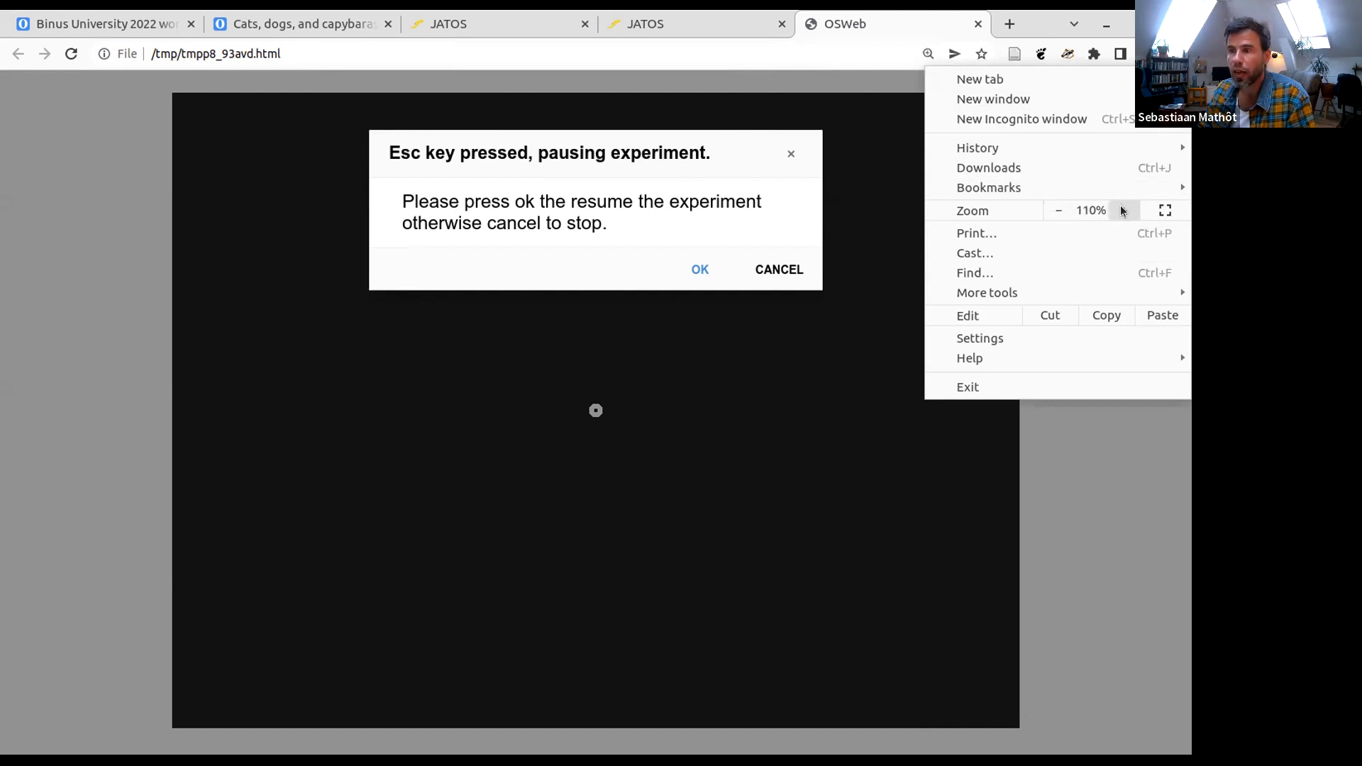
{"action": "left_click", "coordinate": [1120, 206]}
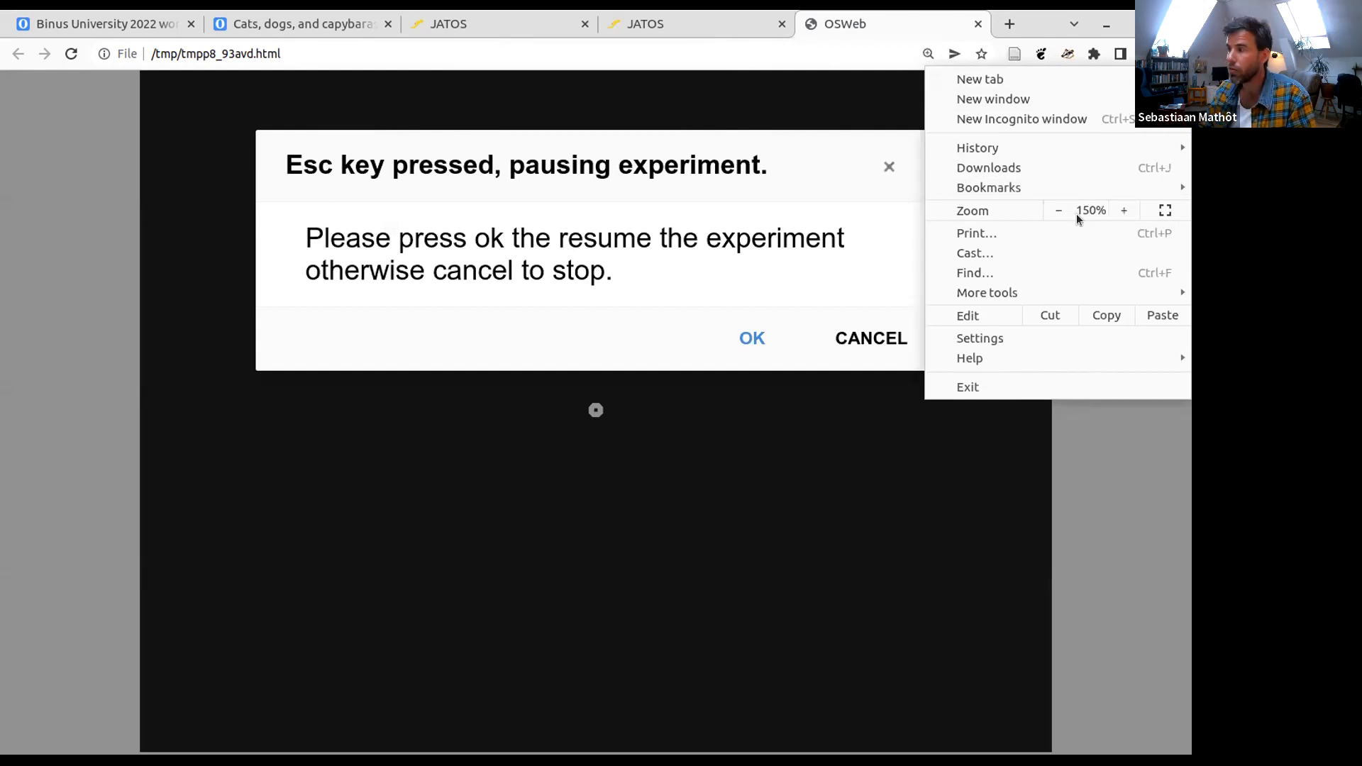
{"action": "left_click", "coordinate": [1166, 210]}
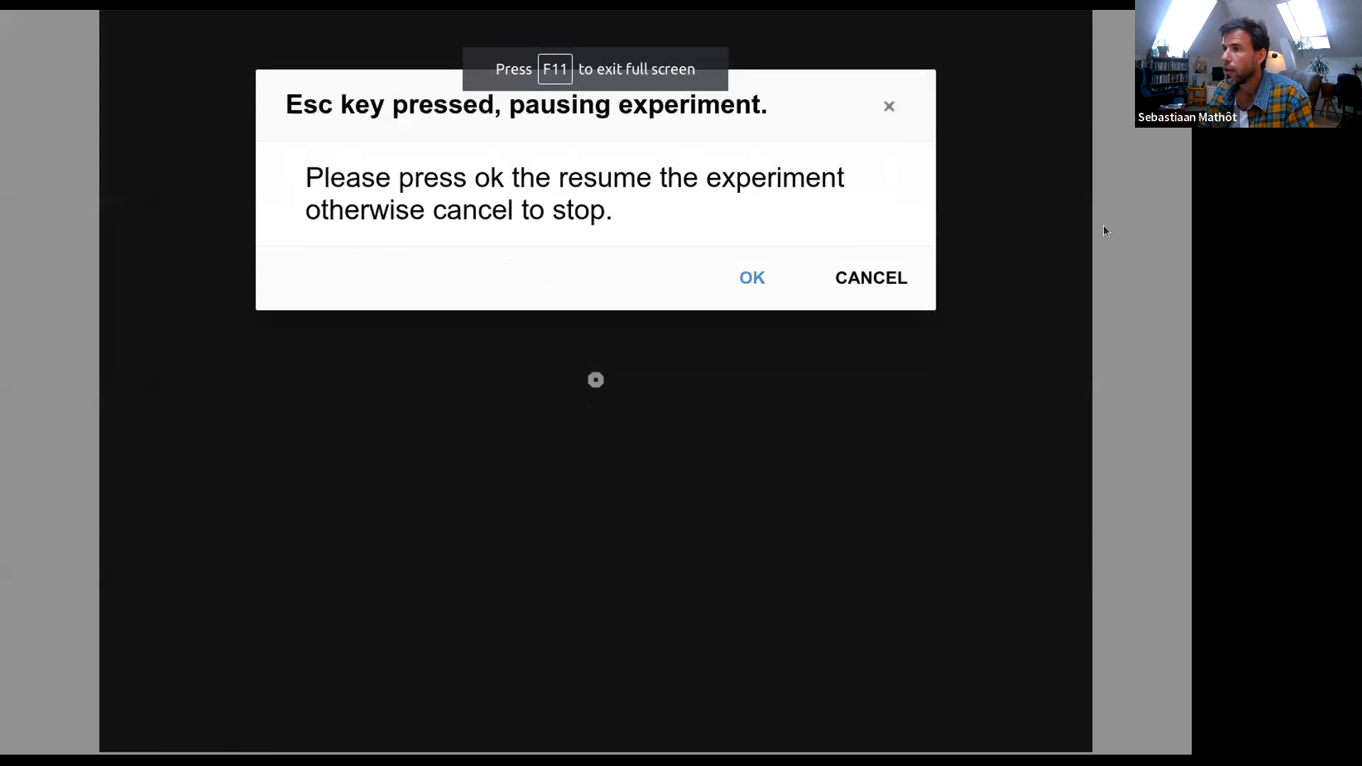
{"action": "key", "text": "F11"}
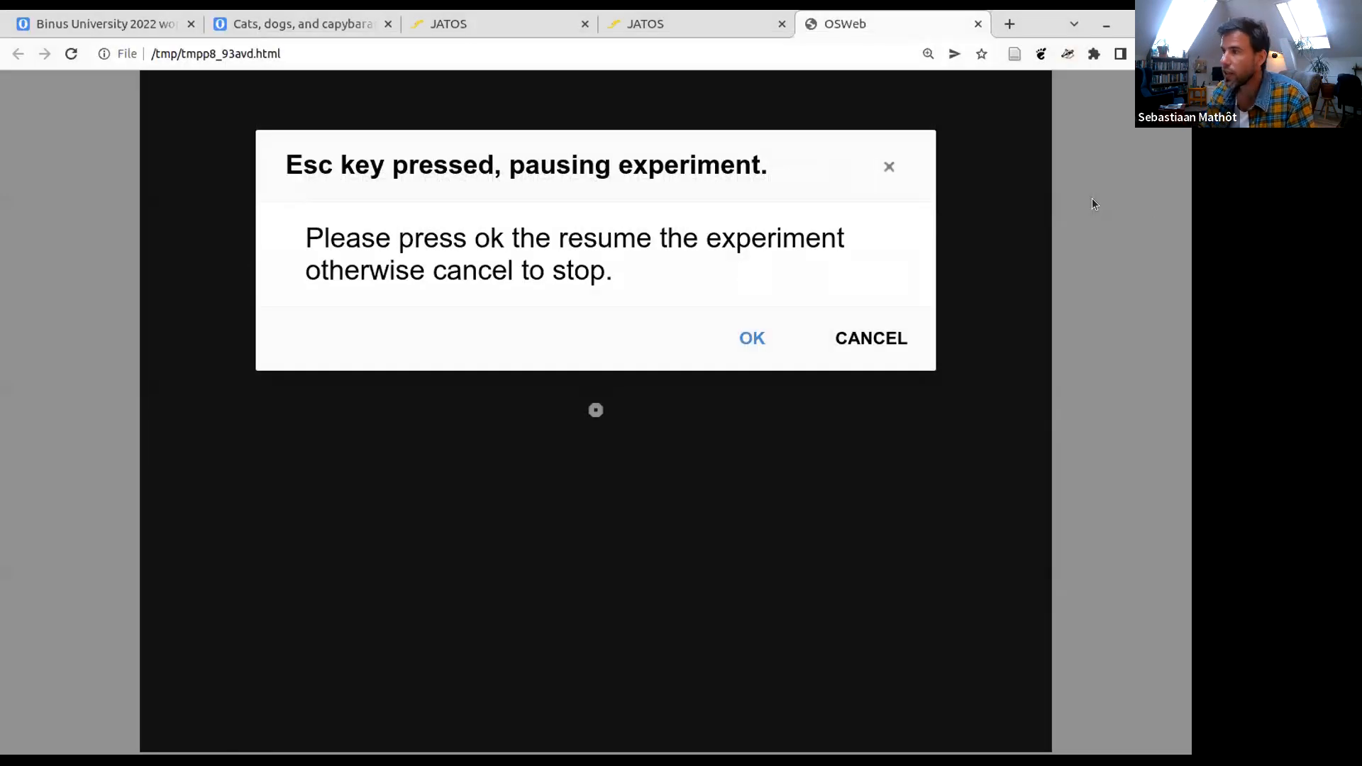
- Reset the browser zoom of the paused experiment page to 100%
{"action": "left_click", "coordinate": [1178, 53]}
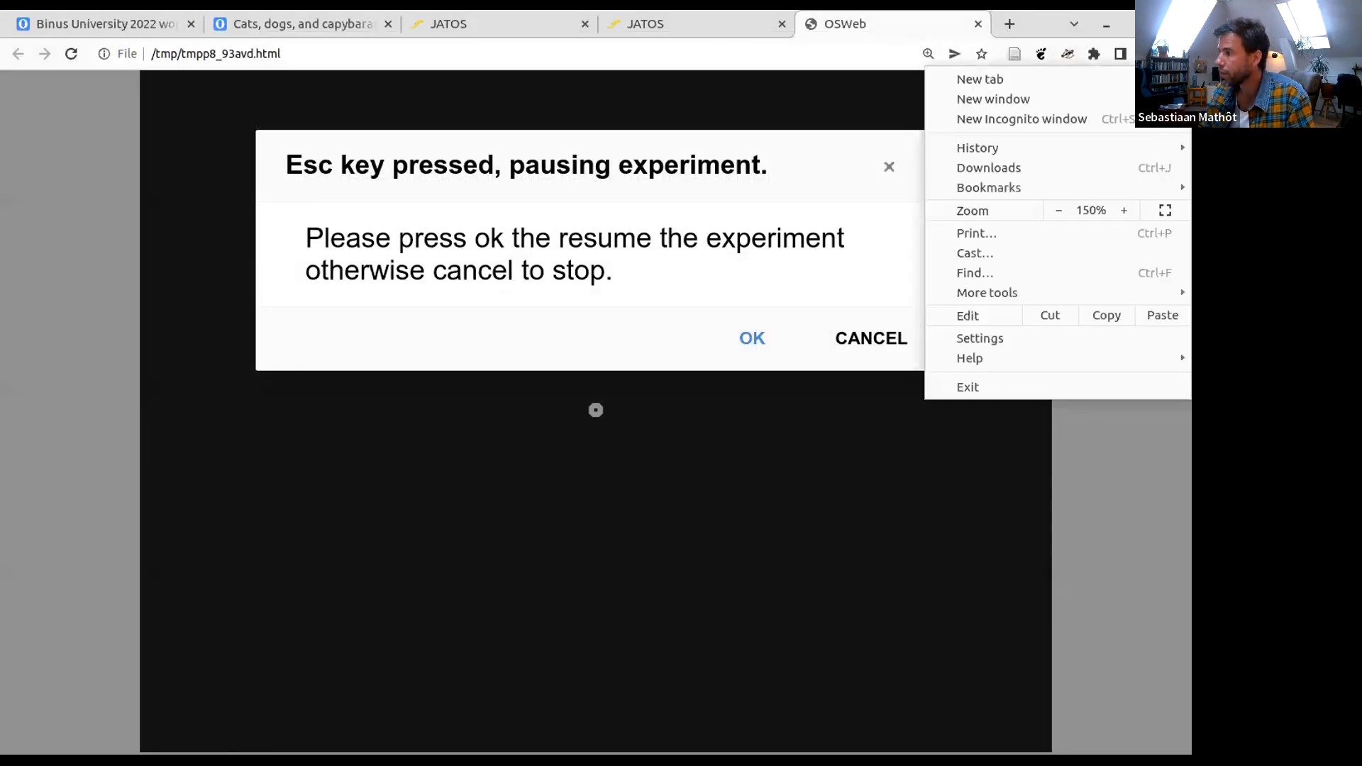
{"action": "left_click", "coordinate": [1052, 210]}
{"action": "left_click", "coordinate": [1053, 208]}
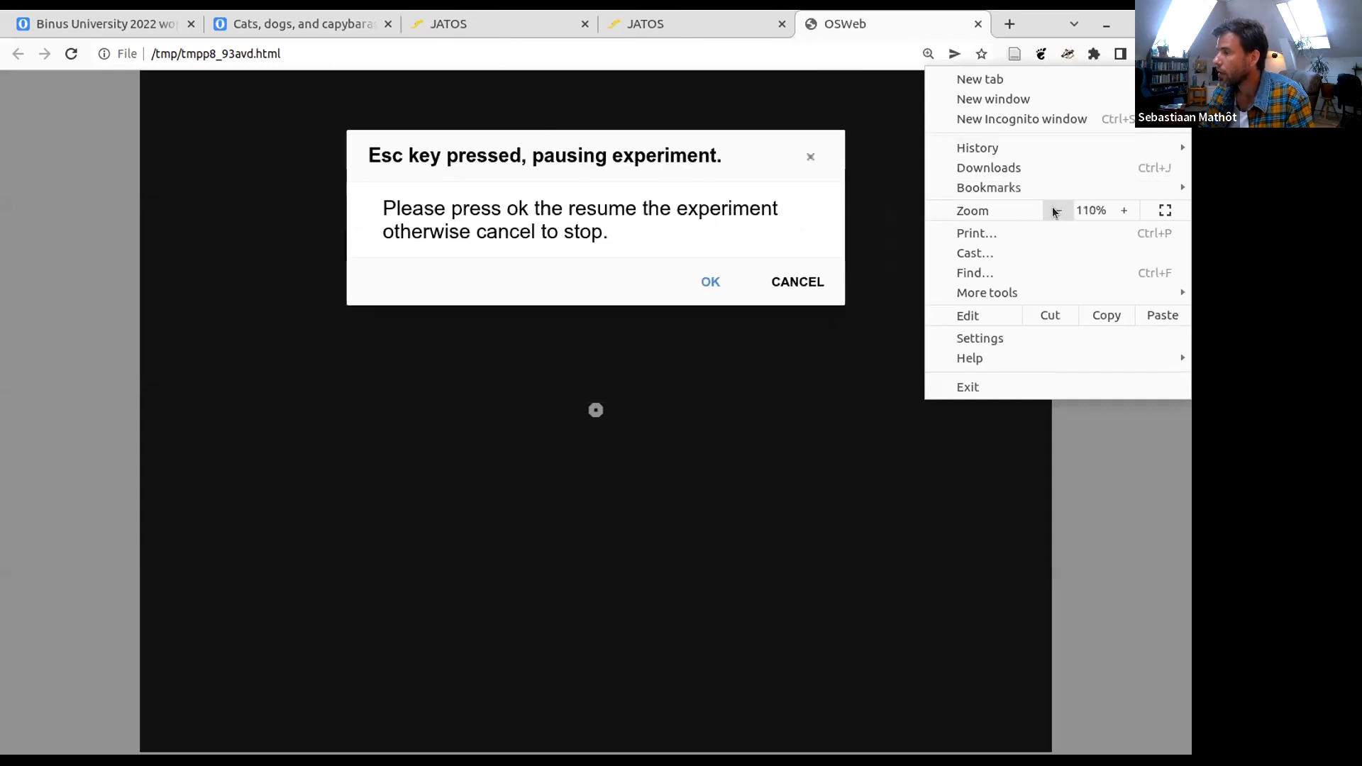
{"action": "left_click", "coordinate": [1121, 517]}
- Shrink the browser window to a narrow portrait shape to test how the experiment display scales, and maximize it again
{"action": "left_click_drag", "start_coordinate": [1036, 18], "coordinate": [974, 81]}
{"action": "left_click_drag", "start_coordinate": [1116, 83], "coordinate": [245, 284]}
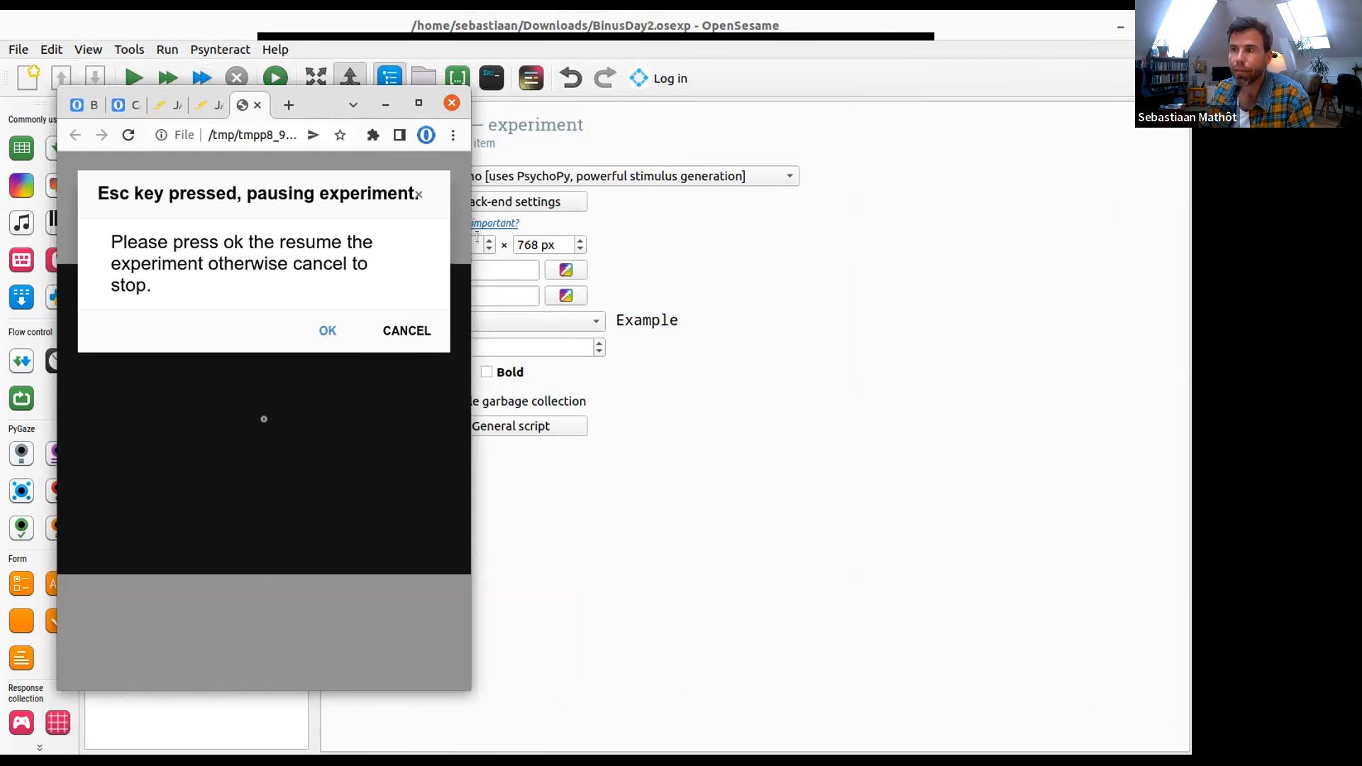
{"action": "left_click", "coordinate": [417, 103]}
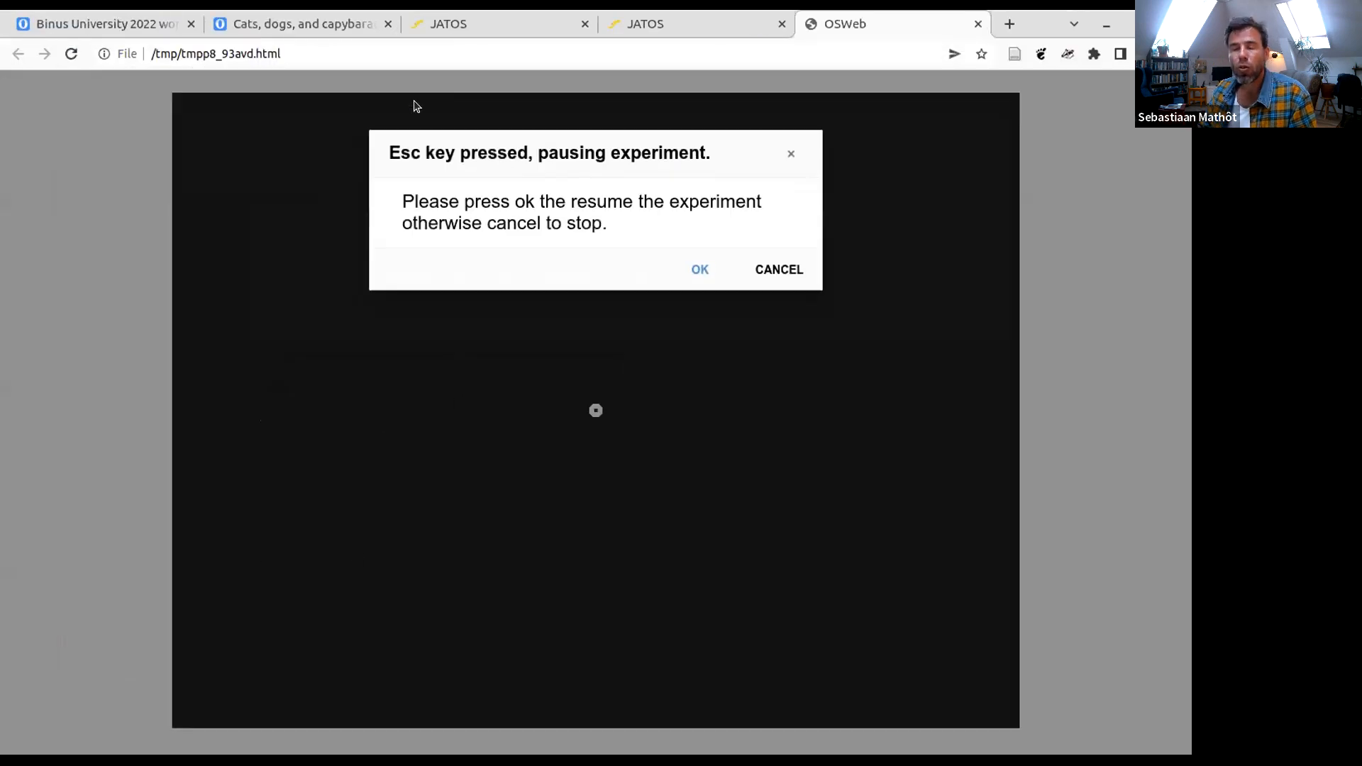